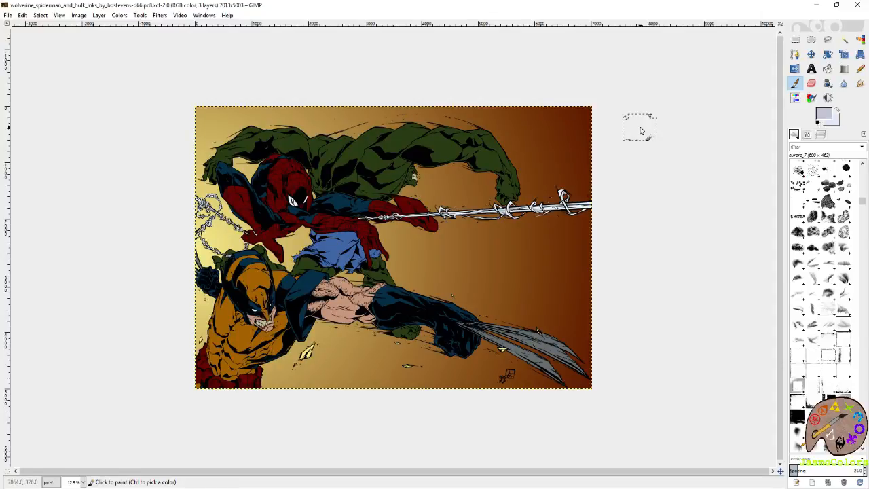
- Choose the round Circle (19) brush for the Paintbrush and reset the foreground colour to black
scroll(827, 242, "up", 5)
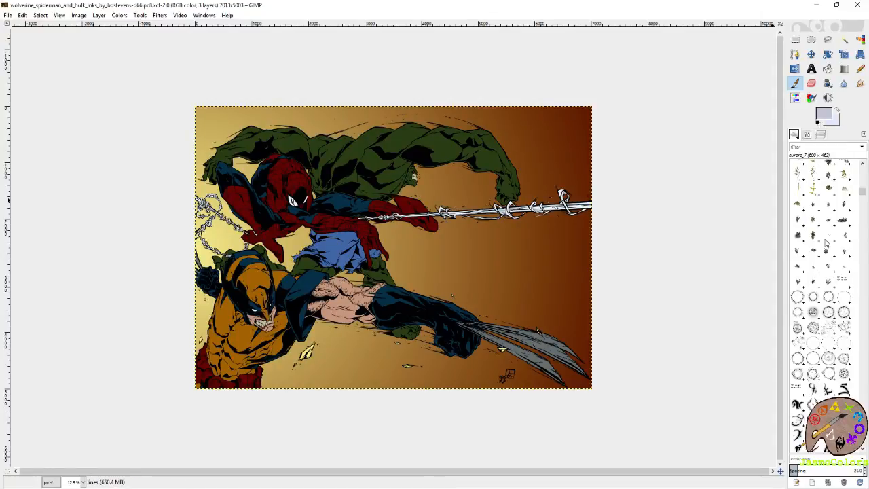
scroll(826, 242, "down", 10)
left_click(797, 239)
left_click(818, 123)
left_click(810, 135)
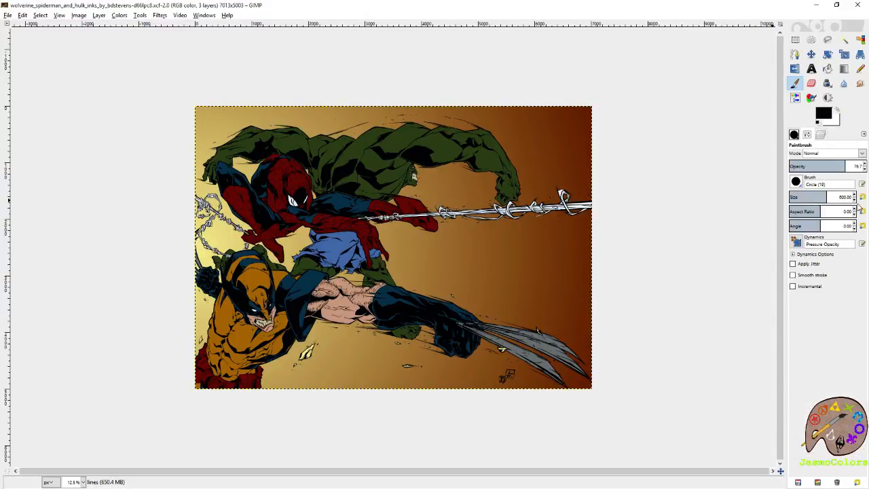
- Add a new transparent layer named "shading" directly above the flats layer
left_click(820, 134)
left_click(843, 197)
right_click(843, 197)
left_click(817, 221)
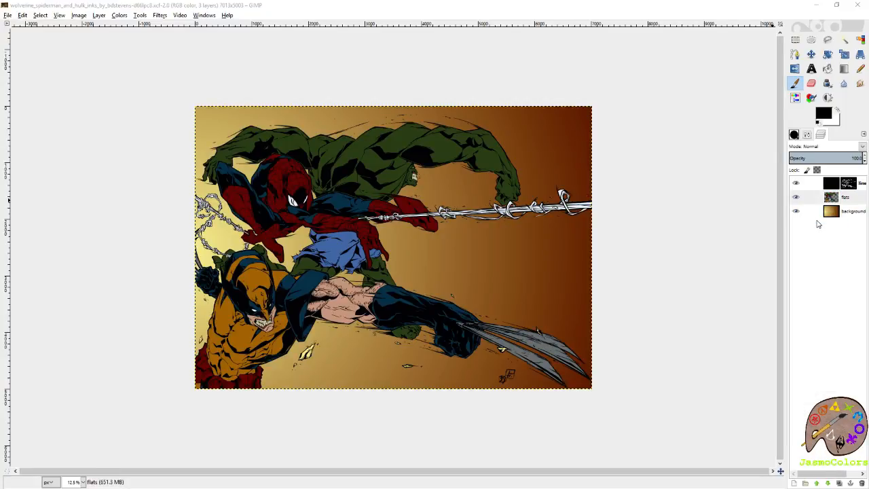
key("Return")
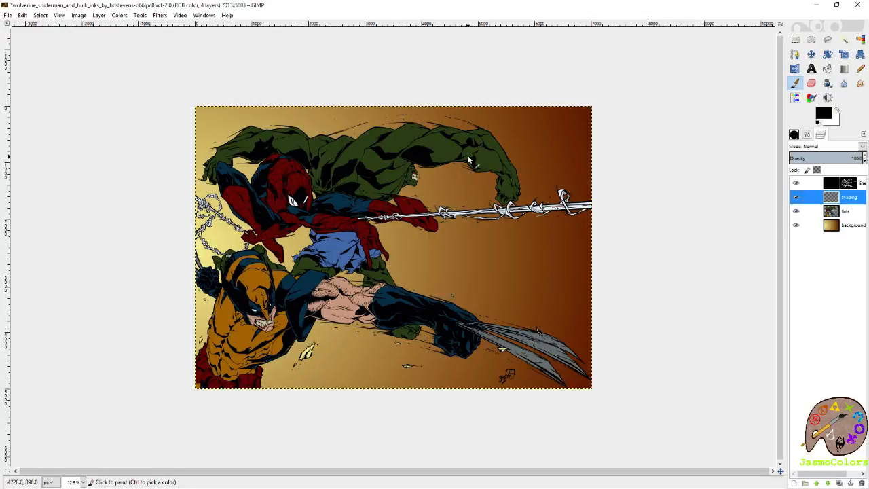
- Open the recent file Color PaletteTwitch.png as a second image and return to the comic artwork
left_click(7, 15)
mouse_move(58, 74)
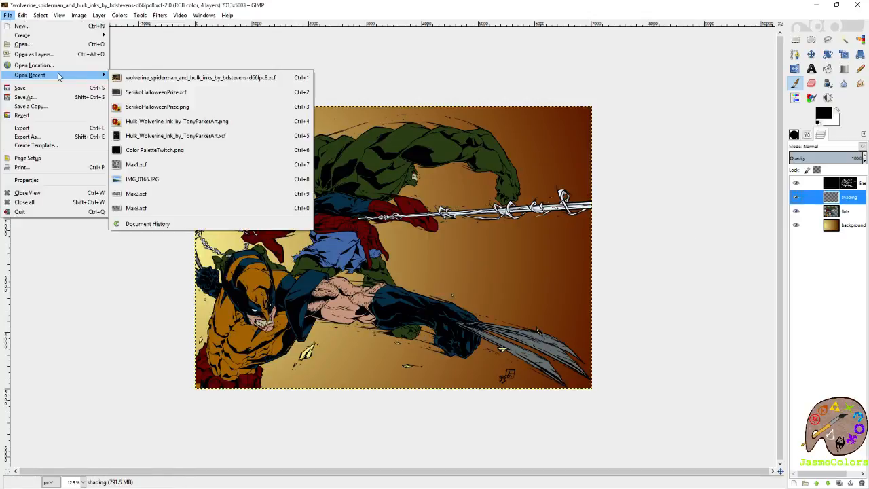
left_click(155, 150)
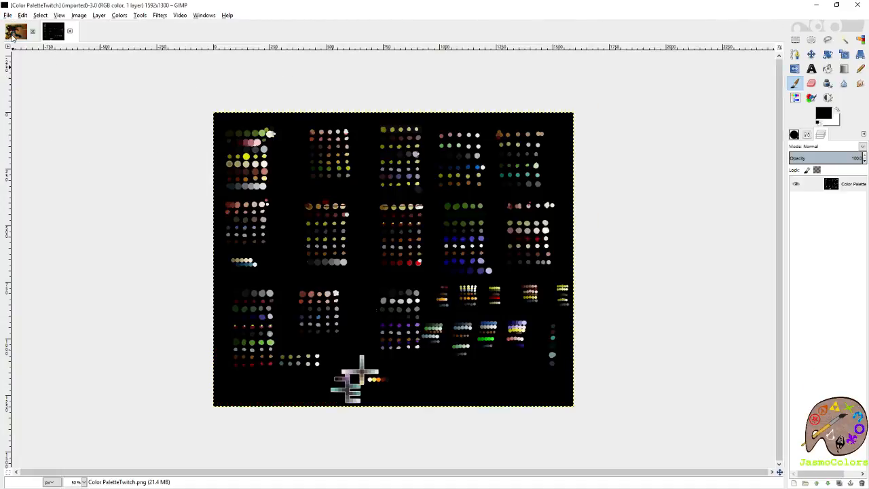
left_click(14, 33)
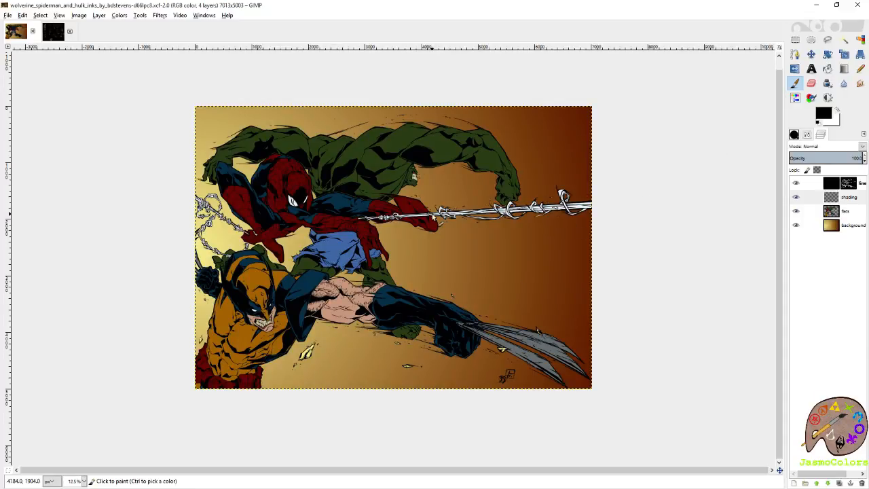
- Sample the blue of Hulk's shorts, activate the flats layer, and shift the foreground hue to the purplish blue 515caf
scroll(419, 198, "up", 2)
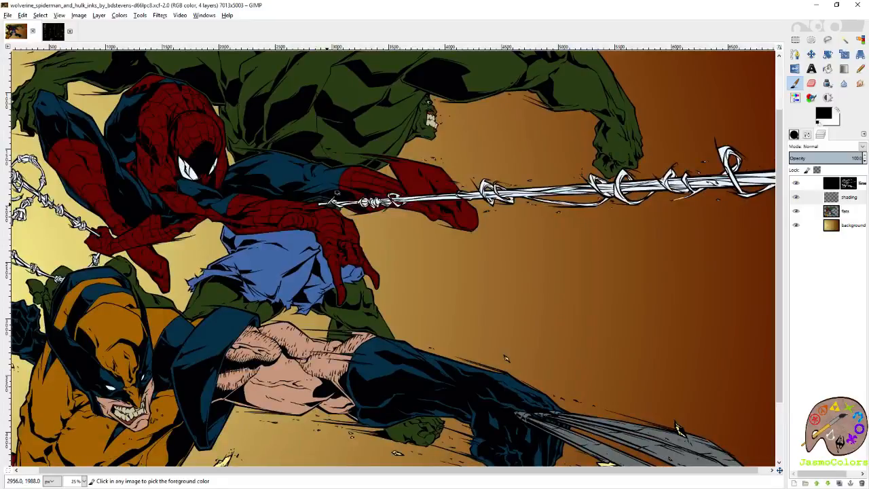
scroll(379, 257, "down", 2)
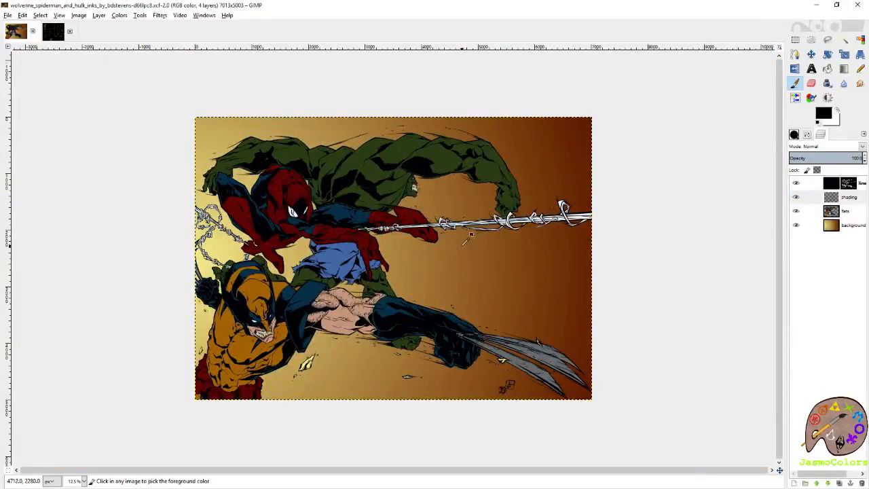
scroll(339, 166, "up", 1)
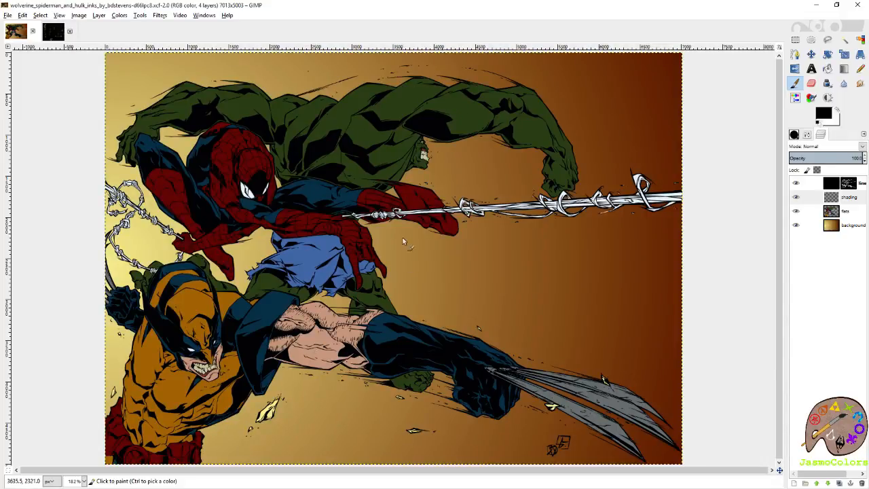
scroll(343, 271, "up", 3)
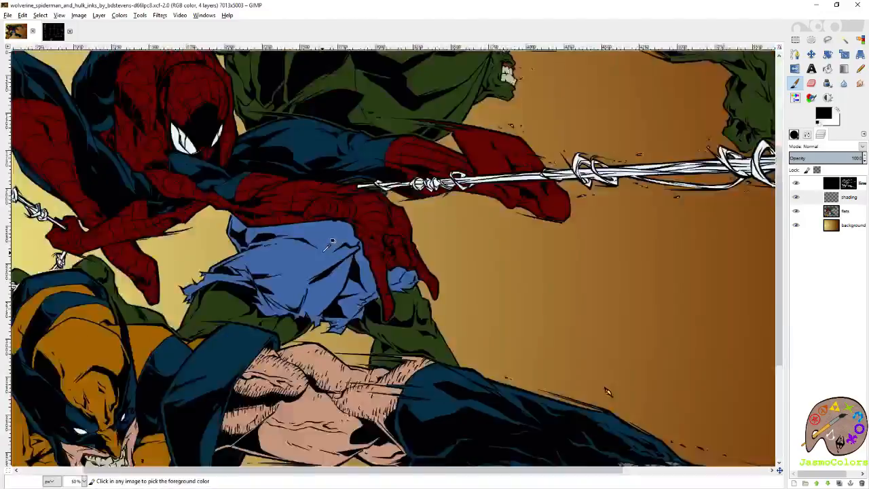
scroll(332, 241, "down", 3)
left_click(338, 239)
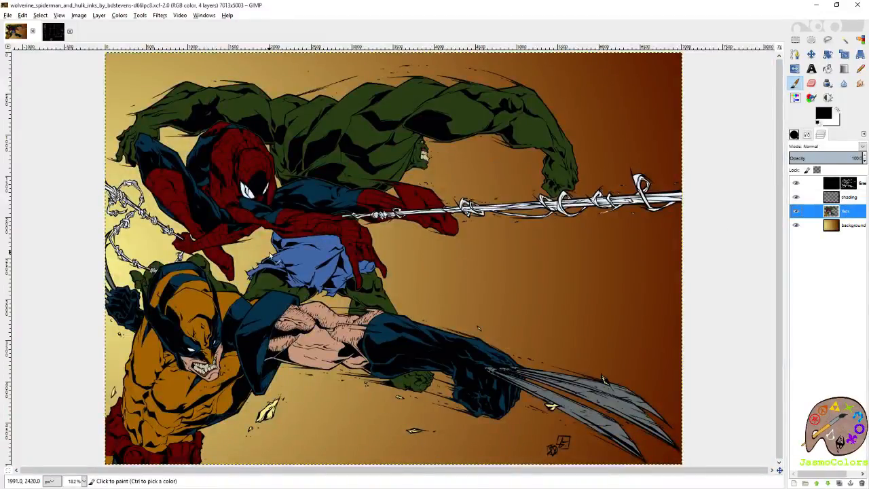
left_click(823, 114)
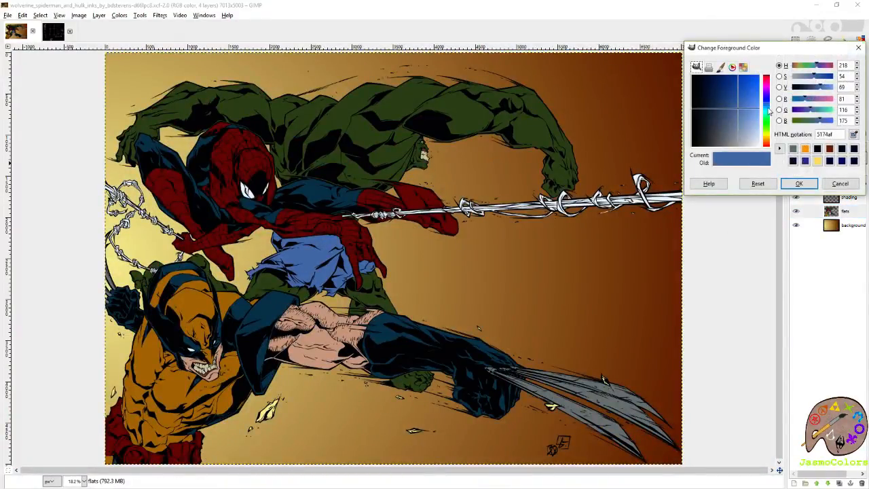
left_click(767, 103)
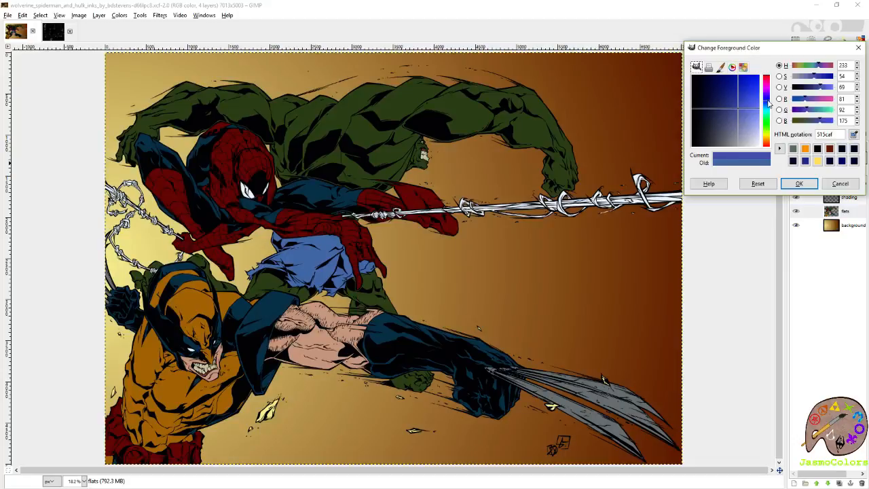
left_click(799, 183)
- Bucket-fill all parts of Hulk's shorts on the flats layer with the purplish blue
scroll(311, 278, "up", 3)
left_click(306, 241)
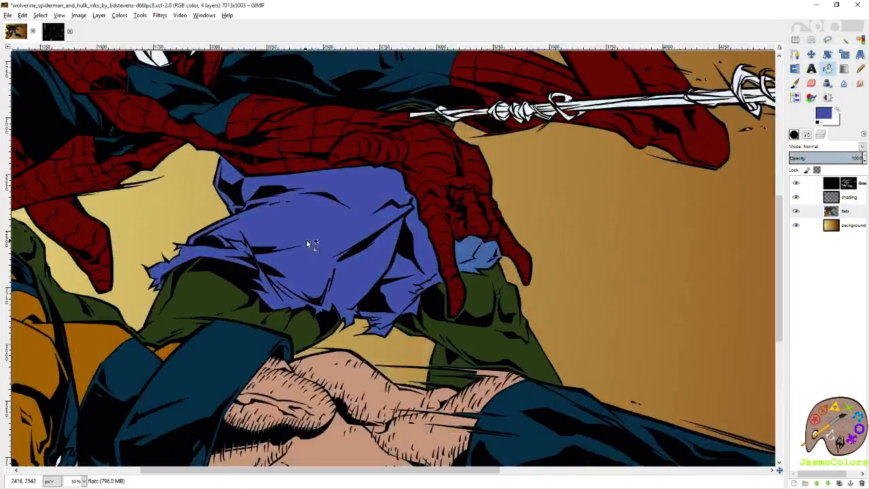
scroll(466, 252, "up", 3)
scroll(482, 295, "down", 1)
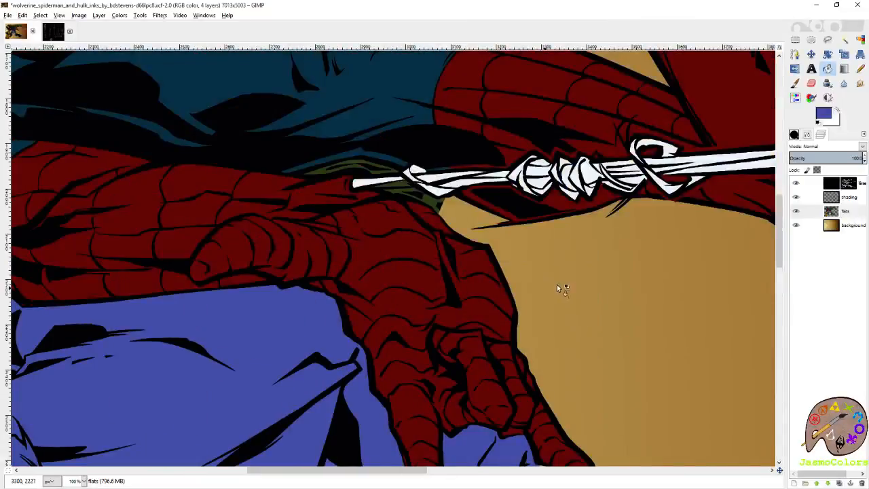
scroll(558, 284, "down", 1)
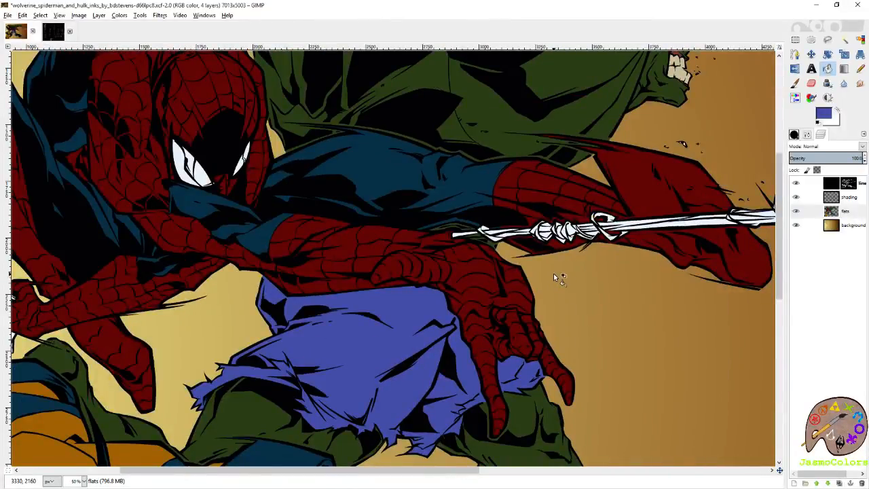
scroll(554, 273, "down", 1)
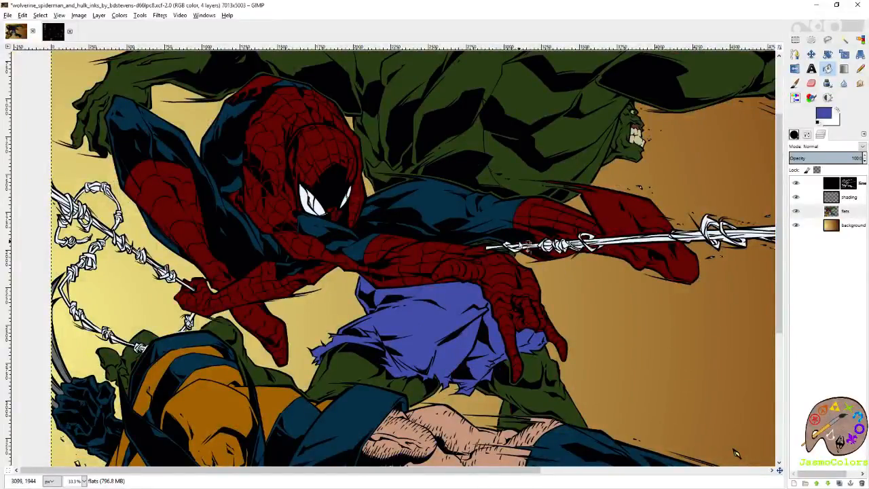
scroll(553, 296, "down", 1)
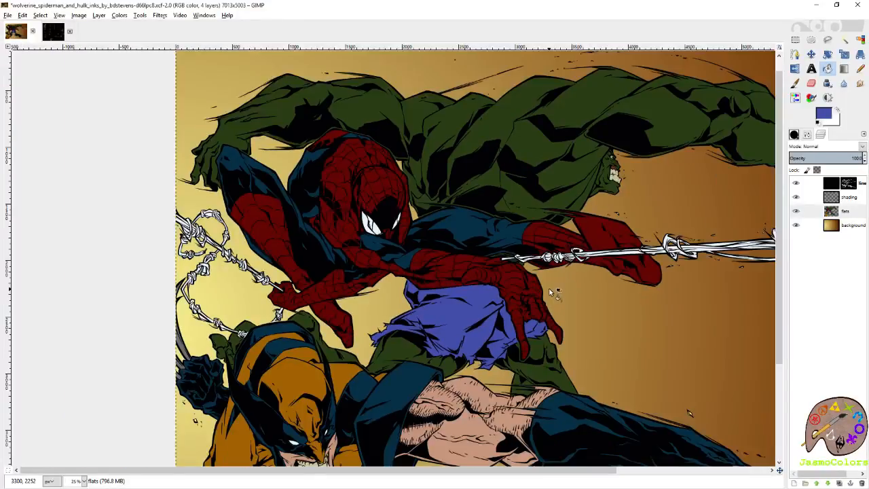
- Fill the small green slivers between Spider-Man's wrist and the web with the purplish blue
scroll(532, 270, "up", 1)
scroll(532, 269, "up", 8)
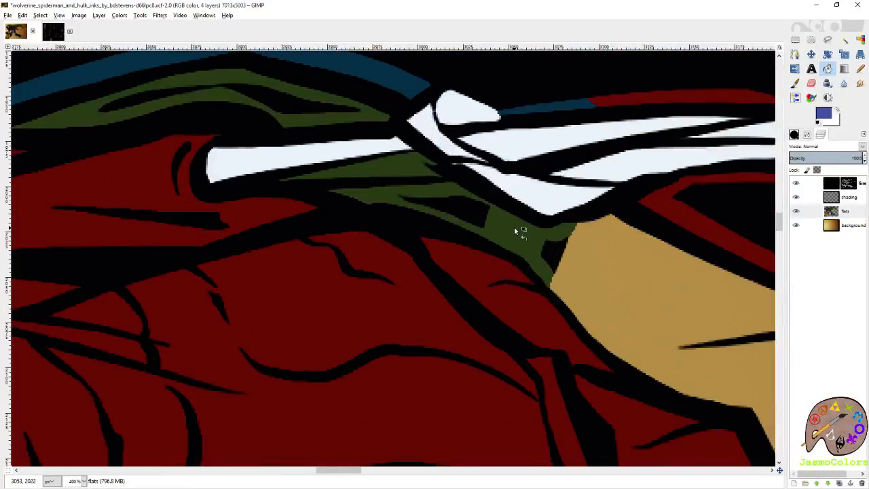
left_click(514, 228)
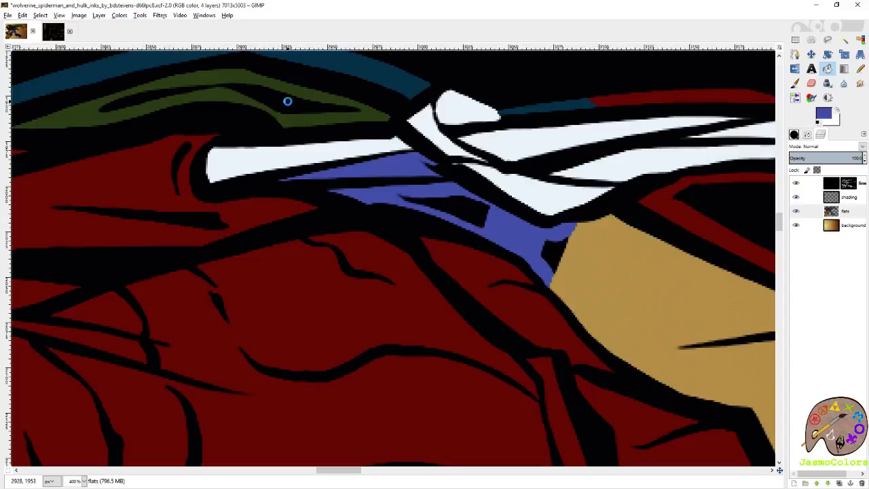
scroll(499, 245, "down", 8)
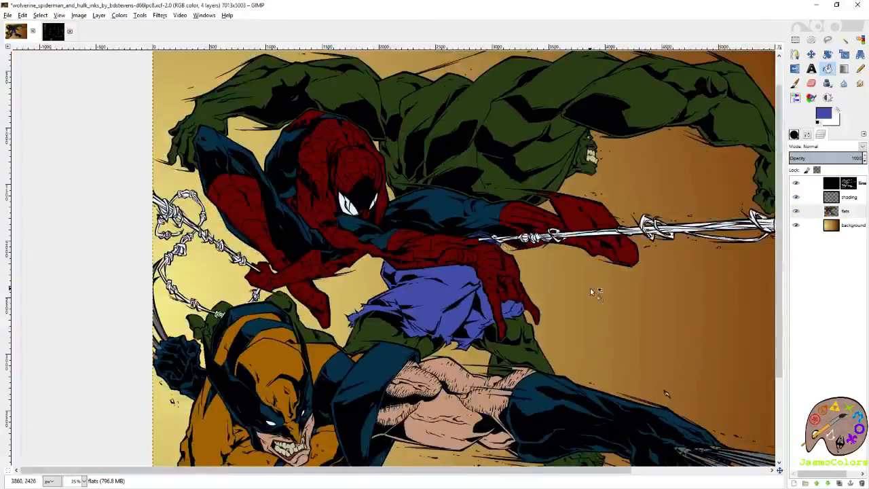
scroll(590, 288, "down", 1)
scroll(591, 291, "down", 1)
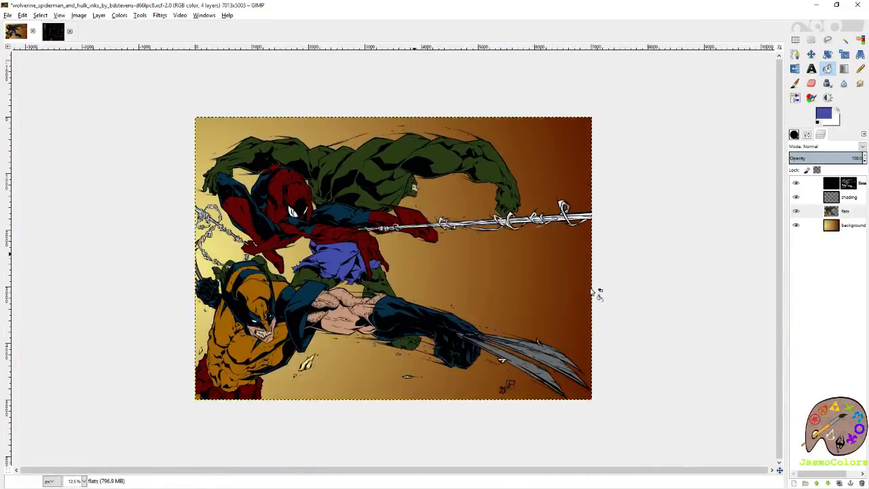
scroll(314, 413, "up", 2)
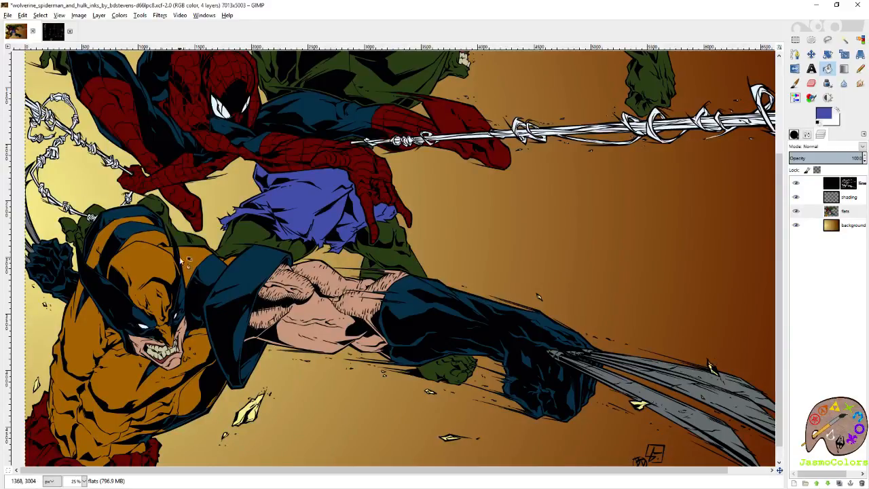
scroll(645, 377, "down", 1)
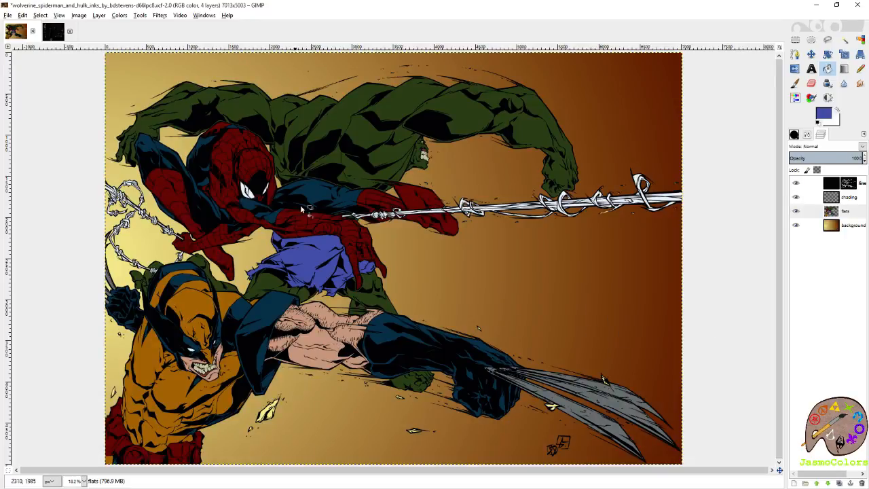
- Sample the pale yellow swatch from the palette image as the Paintbrush colour and return to the comic artwork
left_click(53, 32)
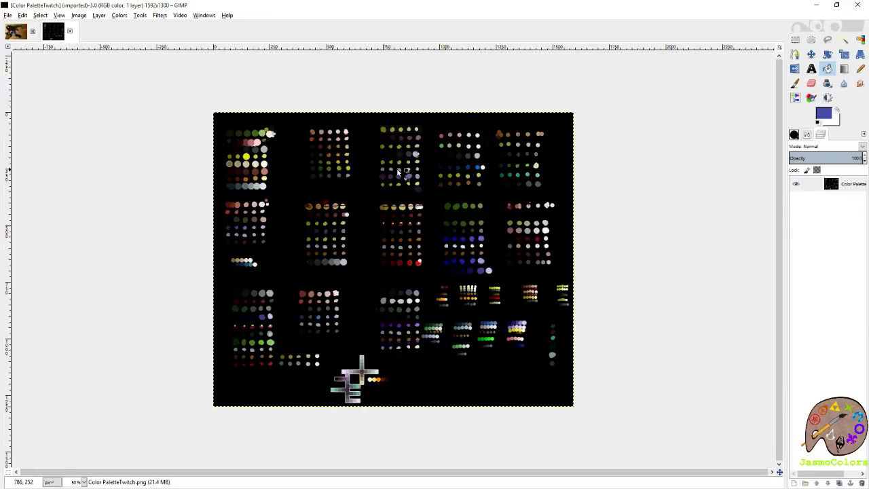
key("plus")
scroll(201, 176, "up", 3)
scroll(59, 119, "up", 3)
key("p")
key("d")
mouse_move(102, 115)
left_mouse_down()
mouse_move(328, 215)
mouse_move(435, 221)
left_mouse_up()
left_click(422, 198, "ctrl")
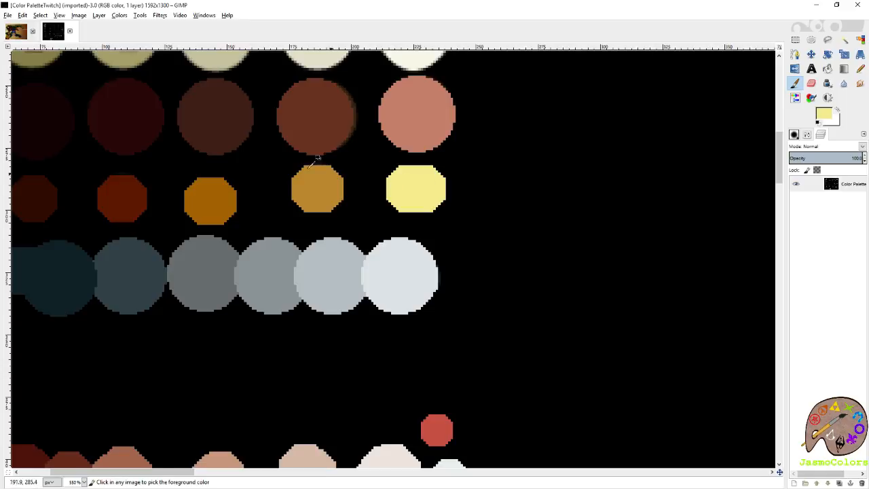
left_click(16, 31)
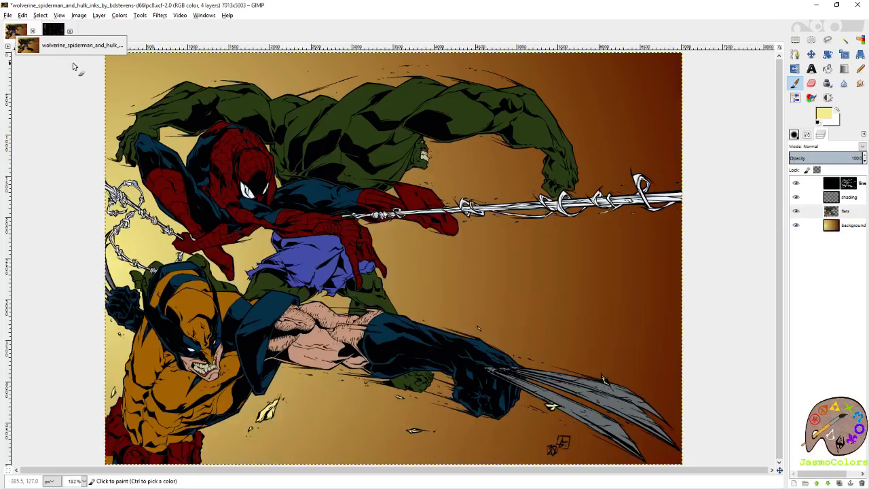
- Set the Paintbrush size to 21 and its dynamics to Basic Simple
left_click(795, 135)
left_click(864, 197)
left_click(865, 201)
left_click(865, 208)
left_click(865, 215)
left_click(864, 224)
left_click(865, 235)
left_click(799, 277)
left_click(807, 136)
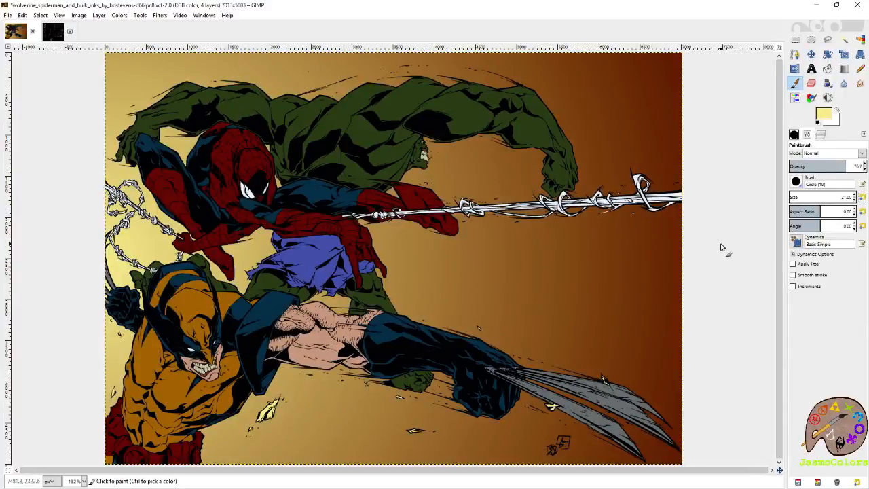
- Hide the background layer so the figures stand alone on transparency
mouse_move(682, 234)
left_mouse_down()
mouse_move(704, 202)
mouse_move(698, 237)
left_mouse_up()
left_click(821, 135)
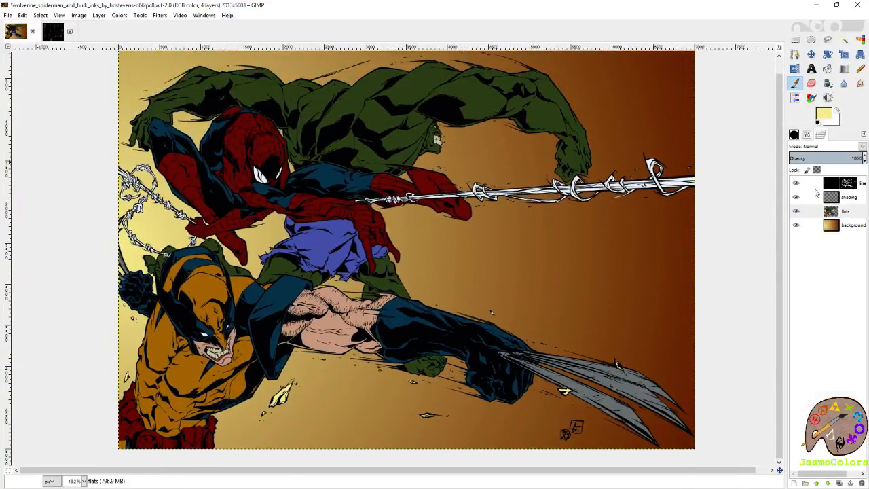
left_click(796, 225)
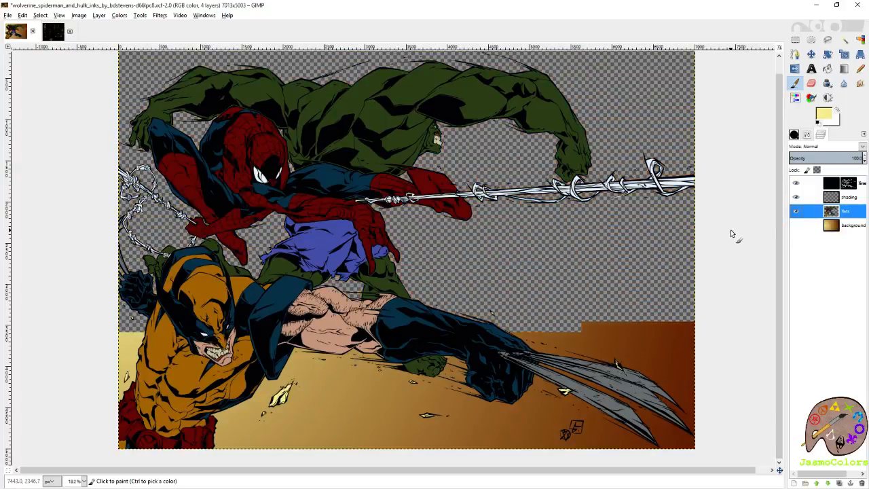
left_click_drag(728, 191, 726, 215)
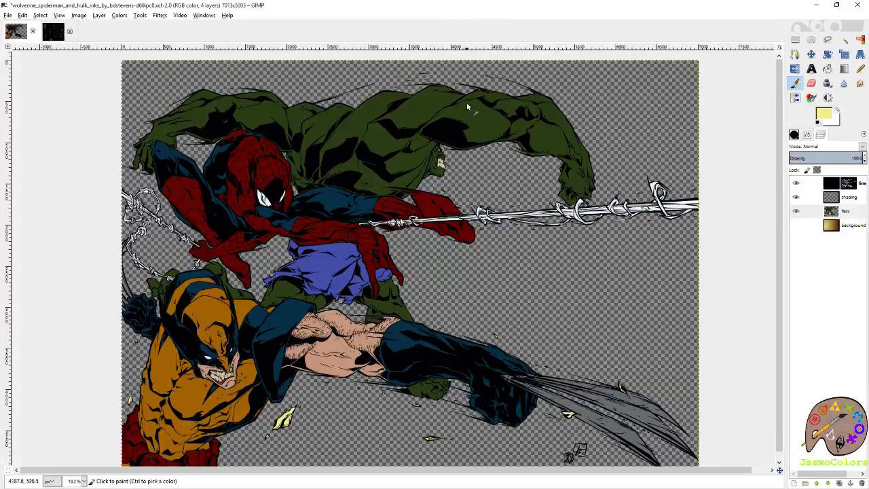
- Try a few pale yellow brush strokes on Hulk's upper back on the shading layer
left_click(846, 198)
left_click_drag(407, 111, 435, 95)
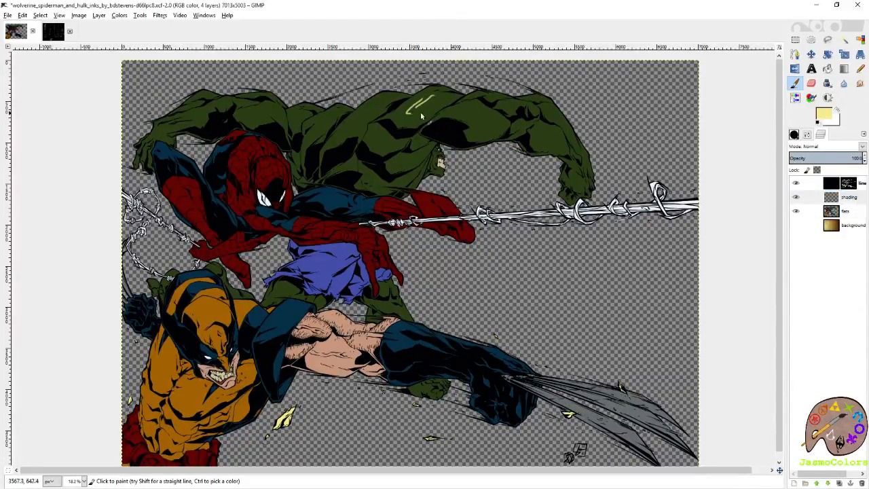
key("ctrl+z")
mouse_move(443, 97)
left_mouse_down()
mouse_move(409, 111)
mouse_move(425, 118)
left_mouse_up()
key("ctrl+z")
key("ctrl+z")
- Select all of Hulk's green by colour on the flats layer and make the shading layer active
left_click(846, 211)
left_click(860, 39)
left_click(807, 135)
key("shift+b")
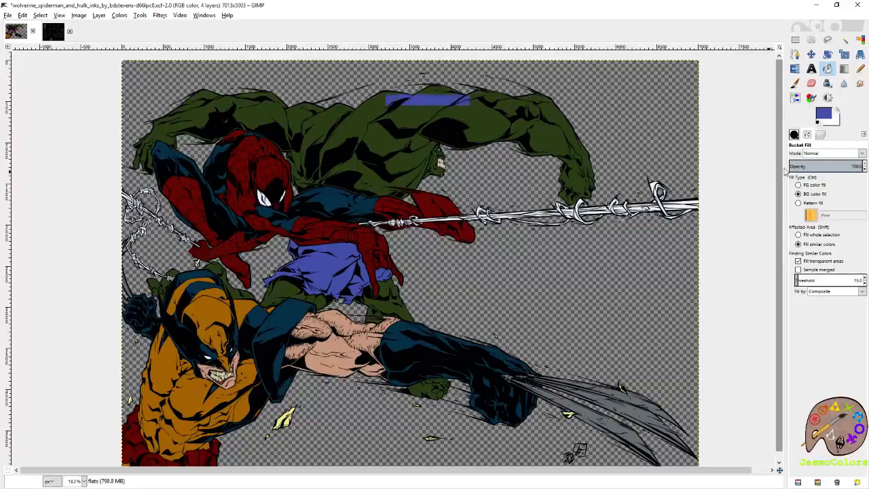
left_click(822, 137)
key("shift+o")
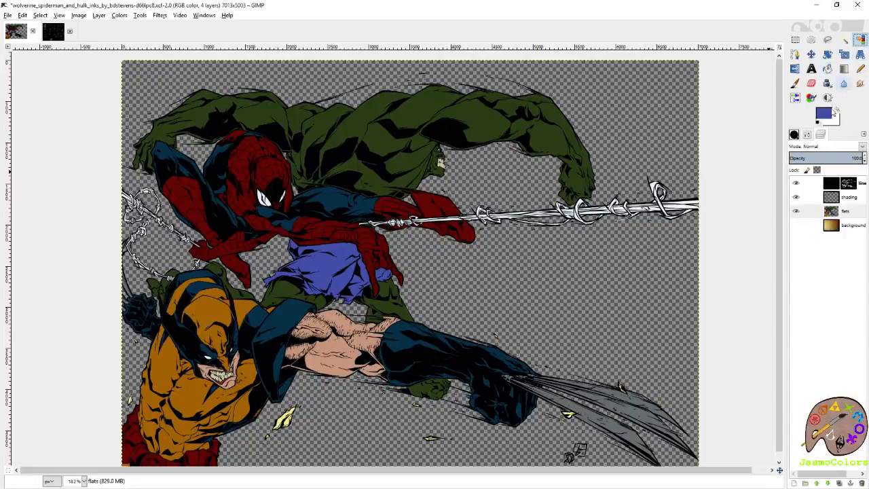
left_click(808, 135)
left_click(823, 134)
left_click(395, 137)
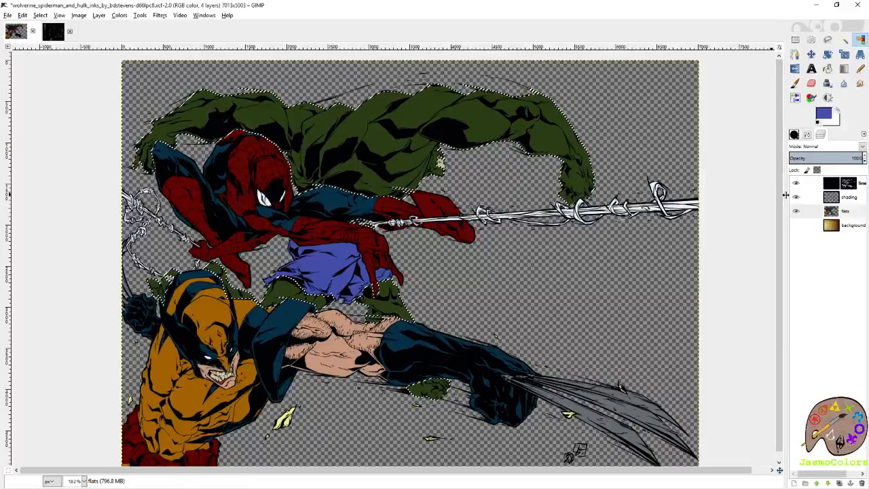
left_click(854, 198)
- Paint a pale yellow rim highlight along Hulk's torso edge beside Spider-Man's head with the Paintbrush
scroll(183, 164, "up", 5)
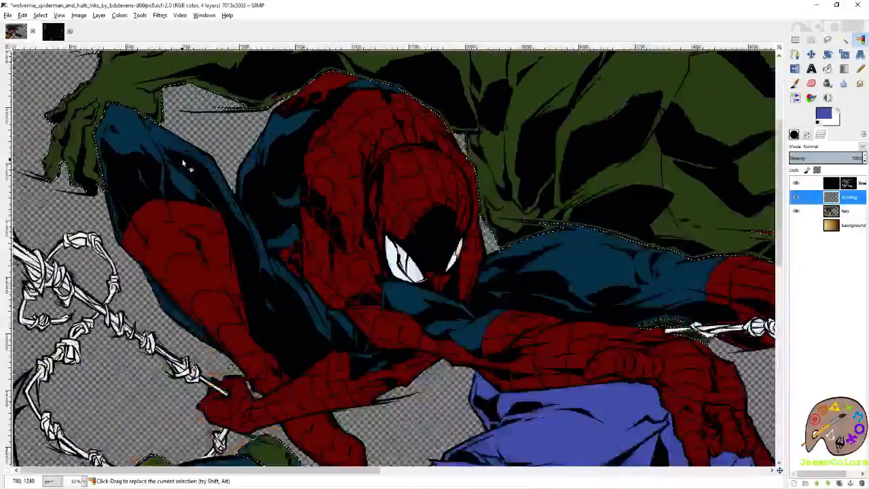
left_click_drag(772, 139, 453, 200)
left_click(795, 83)
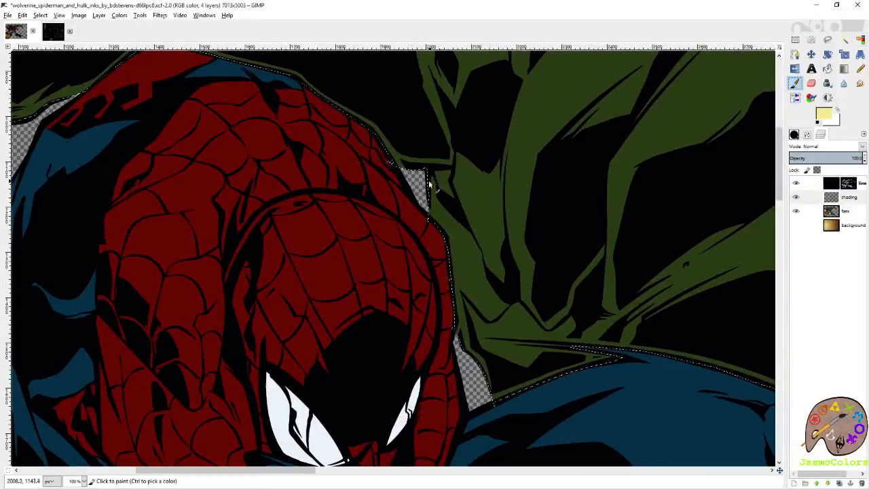
mouse_move(432, 192)
left_mouse_down()
mouse_move(489, 353)
mouse_move(455, 268)
left_mouse_up()
mouse_move(458, 311)
left_mouse_down()
mouse_move(491, 399)
mouse_move(468, 310)
mouse_move(479, 345)
mouse_move(488, 356)
mouse_move(500, 352)
mouse_move(479, 346)
left_mouse_up()
key("shift+e")
key("p")
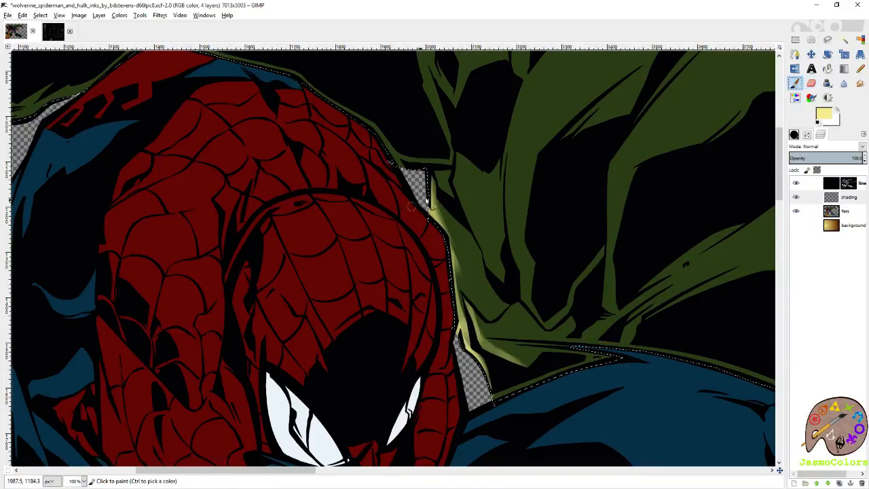
left_click_drag(445, 224, 496, 381)
- Paint pale yellow rim light along the underside of Hulk's arm, above Spider-Man's back
mouse_move(389, 271)
left_mouse_down()
mouse_move(456, 325)
mouse_move(454, 315)
mouse_move(472, 318)
mouse_move(449, 313)
mouse_move(455, 327)
mouse_move(475, 317)
left_mouse_up()
mouse_move(314, 242)
left_mouse_down()
mouse_move(516, 277)
mouse_move(380, 229)
mouse_move(349, 238)
left_mouse_up()
left_click_drag(266, 269, 539, 268)
mouse_move(367, 255)
left_mouse_down()
mouse_move(500, 301)
mouse_move(407, 299)
mouse_move(425, 306)
mouse_move(566, 284)
mouse_move(588, 267)
mouse_move(501, 295)
mouse_move(358, 253)
mouse_move(331, 263)
left_mouse_up()
- Brush pale yellow highlights onto the fingertips of Hulk's hand beside Spider-Man's raised knee
scroll(390, 254, "down", 3)
scroll(391, 255, "left", 6)
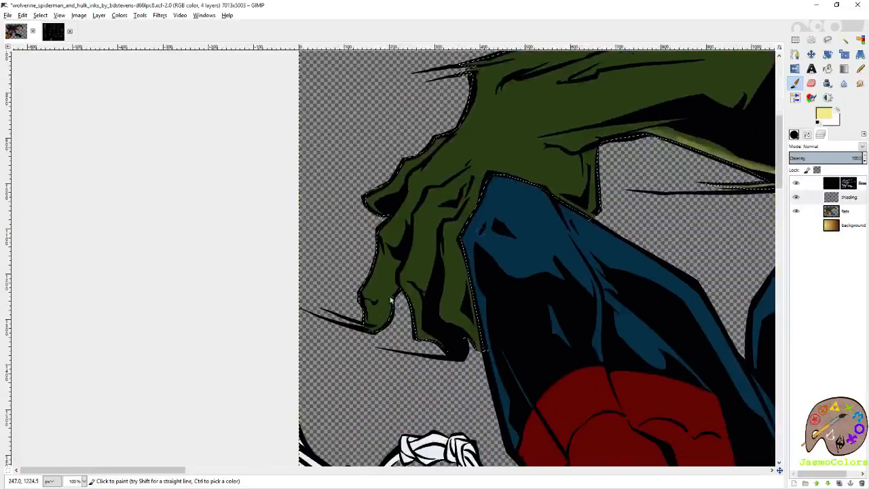
left_click_drag(392, 305, 378, 330)
mouse_move(425, 347)
left_mouse_down()
mouse_move(451, 355)
mouse_move(420, 340)
mouse_move(455, 317)
mouse_move(482, 353)
mouse_move(446, 316)
left_mouse_up()
scroll(446, 316, "up", 3)
scroll(446, 316, "left", 3)
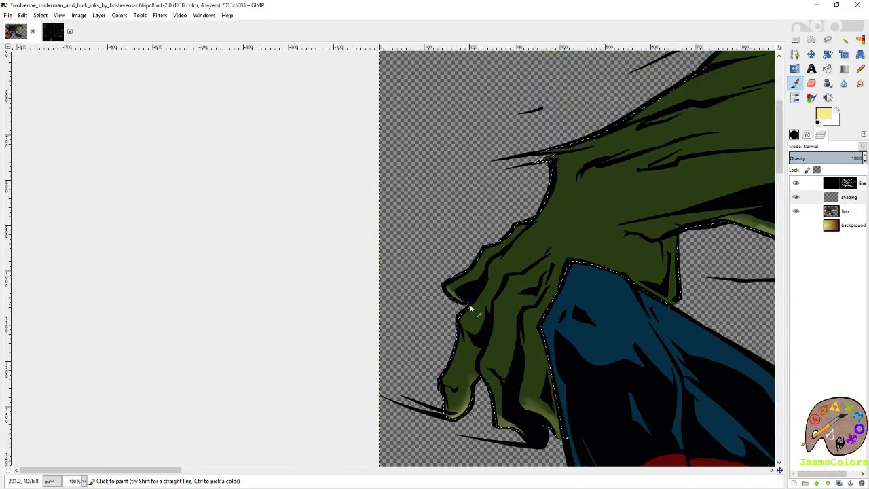
scroll(454, 291, "down", 2)
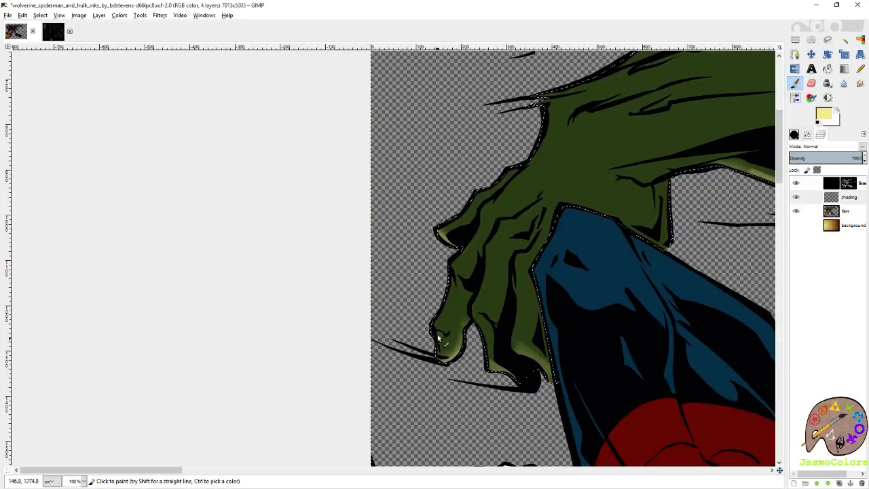
mouse_move(442, 339)
left_mouse_down()
mouse_move(479, 321)
mouse_move(490, 333)
mouse_move(481, 321)
mouse_move(487, 330)
left_mouse_up()
left_click_drag(569, 274, 323, 249)
left_click_drag(505, 173, 471, 262)
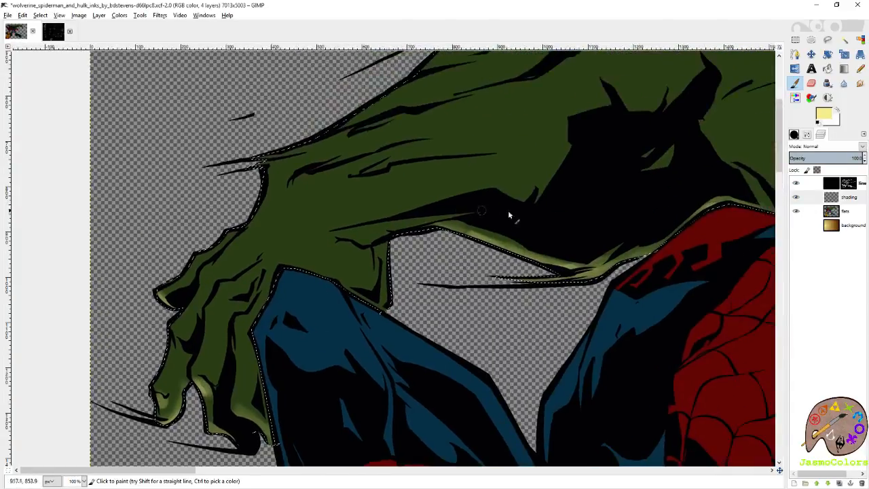
- Widen and brighten the pale yellow highlight on the underside of Hulk's forearm and elbow
mouse_move(442, 229)
left_mouse_down()
mouse_move(565, 266)
mouse_move(563, 260)
mouse_move(655, 255)
mouse_move(672, 234)
mouse_move(682, 247)
mouse_move(563, 257)
left_mouse_up()
mouse_move(663, 241)
left_mouse_down()
mouse_move(599, 261)
mouse_move(550, 259)
mouse_move(467, 233)
mouse_move(476, 229)
left_mouse_up()
left_click_drag(603, 227, 329, 275)
left_click_drag(419, 294, 592, 275)
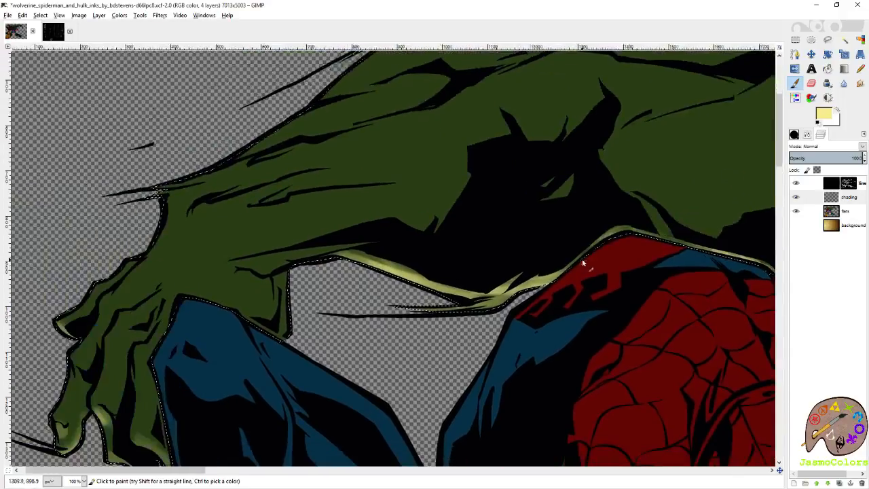
left_click_drag(412, 274, 370, 263)
- Paint pale yellow highlights on the tops of Hulk's two large green toes beside Wolverine's mask
left_click_drag(489, 332, 597, 55)
left_click_drag(454, 183, 557, 185)
left_click_drag(583, 279, 489, 126)
left_click_drag(523, 380, 546, 147)
left_click_drag(550, 330, 574, 163)
mouse_move(452, 188)
left_mouse_down()
mouse_move(482, 197)
mouse_move(427, 192)
mouse_move(487, 201)
mouse_move(437, 203)
mouse_move(432, 192)
mouse_move(487, 192)
mouse_move(452, 190)
mouse_move(402, 207)
mouse_move(471, 200)
mouse_move(458, 201)
mouse_move(457, 214)
mouse_move(446, 206)
mouse_move(475, 197)
mouse_move(443, 218)
mouse_move(462, 212)
mouse_move(387, 231)
mouse_move(486, 189)
mouse_move(410, 213)
mouse_move(466, 197)
mouse_move(455, 191)
mouse_move(417, 201)
mouse_move(465, 184)
left_mouse_up()
left_click_drag(424, 203, 462, 197)
mouse_move(338, 239)
left_mouse_down()
mouse_move(359, 246)
mouse_move(311, 243)
mouse_move(365, 259)
mouse_move(309, 249)
mouse_move(354, 260)
mouse_move(352, 245)
mouse_move(305, 235)
mouse_move(361, 249)
mouse_move(324, 245)
mouse_move(347, 262)
mouse_move(335, 246)
mouse_move(352, 239)
mouse_move(305, 238)
mouse_move(355, 258)
mouse_move(318, 256)
mouse_move(314, 239)
mouse_move(364, 249)
mouse_move(355, 244)
left_mouse_up()
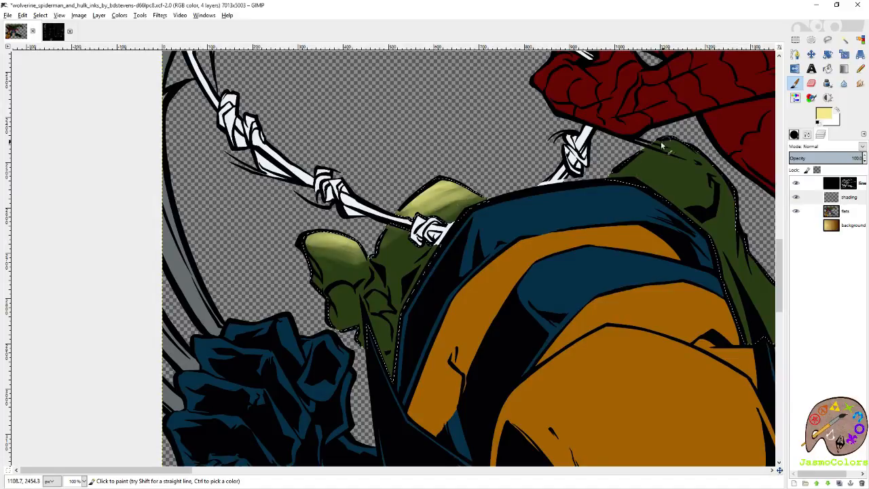
- Build up pale yellow highlights on Hulk's rounded green form below Spider-Man's hand and on the smaller toe
mouse_move(620, 177)
left_mouse_down()
mouse_move(610, 188)
mouse_move(655, 164)
mouse_move(628, 188)
left_mouse_up()
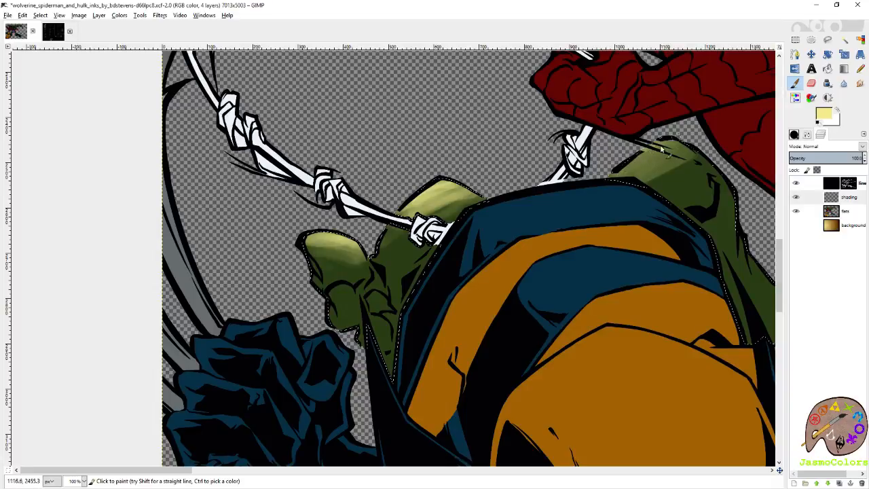
left_click_drag(674, 141, 669, 147)
left_click_drag(633, 173, 664, 163)
mouse_move(618, 177)
left_mouse_down()
mouse_move(675, 147)
mouse_move(631, 173)
mouse_move(688, 150)
left_mouse_up()
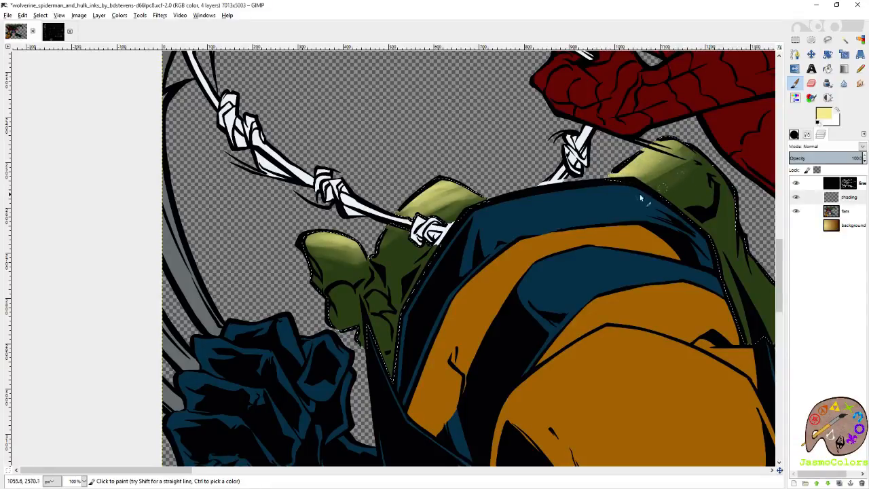
left_click_drag(682, 167, 669, 175)
left_click_drag(343, 288, 341, 297)
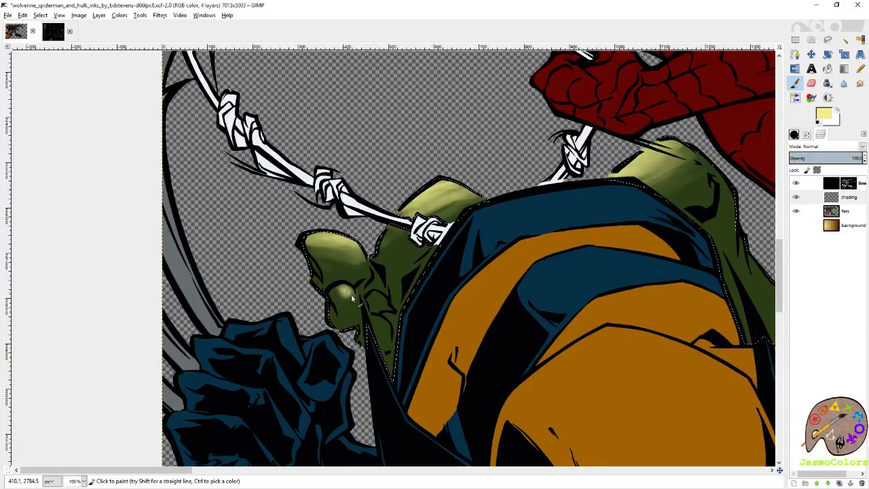
left_click_drag(376, 320, 375, 318)
- Paint pale yellow highlights on Hulk's thigh below the blue shorts and along the top of his lower leg
mouse_move(606, 235)
left_mouse_down()
mouse_move(252, 251)
mouse_move(73, 214)
left_mouse_up()
left_click_drag(432, 253, 540, 150)
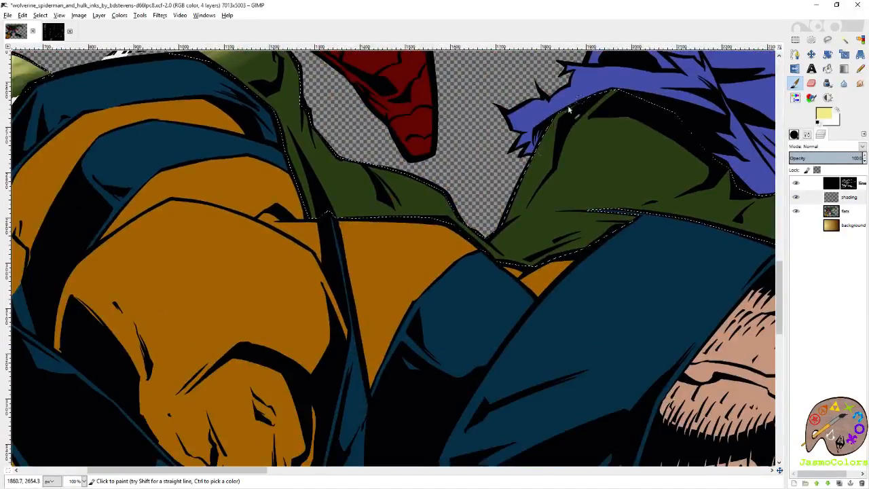
left_click_drag(574, 110, 536, 165)
left_click_drag(592, 100, 561, 158)
left_click_drag(605, 97, 531, 204)
left_click_drag(585, 125, 615, 90)
scroll(563, 144, "up", 3)
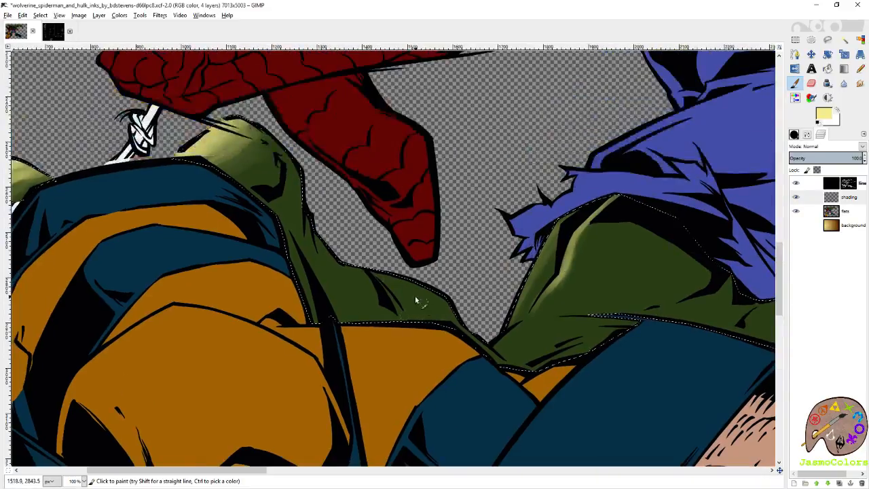
mouse_move(383, 277)
left_mouse_down()
mouse_move(452, 309)
mouse_move(446, 304)
left_mouse_up()
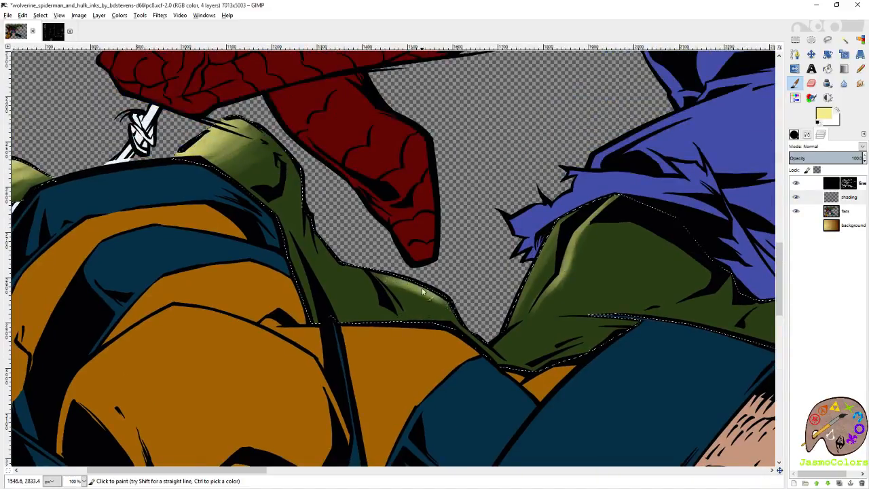
left_click_drag(546, 268, 440, 255)
- Add pale yellow strokes to Hulk's torso muscle beside Spider-Man's head and strengthen the rim above Spider-Man's back
scroll(439, 256, "up", 20)
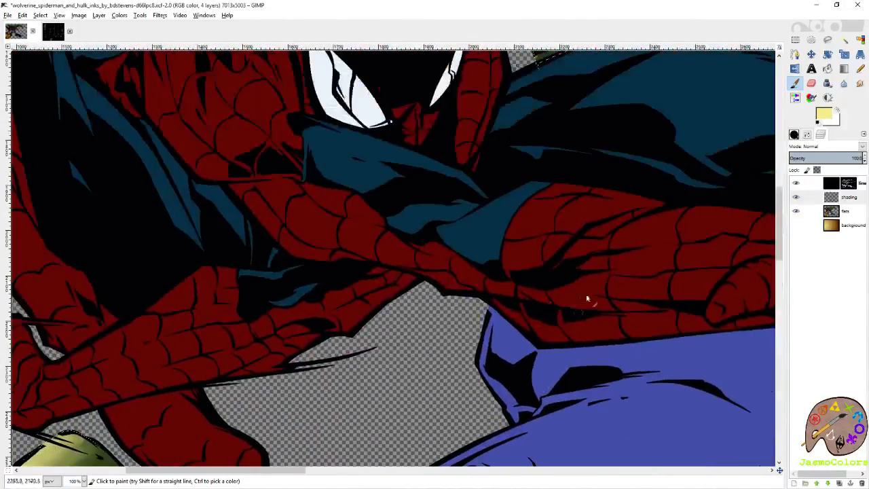
scroll(584, 285, "up", 2)
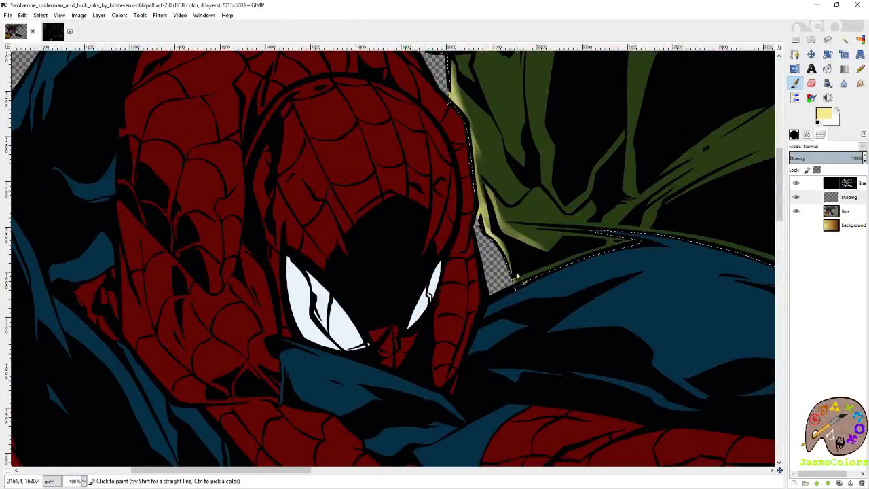
mouse_move(501, 250)
left_mouse_down()
mouse_move(482, 211)
mouse_move(481, 182)
left_mouse_up()
left_click_drag(469, 144, 500, 228)
mouse_move(510, 258)
left_mouse_down()
mouse_move(490, 192)
mouse_move(495, 158)
mouse_move(516, 173)
mouse_move(506, 150)
mouse_move(549, 241)
mouse_move(516, 150)
mouse_move(524, 180)
mouse_move(512, 164)
mouse_move(561, 258)
mouse_move(551, 215)
mouse_move(551, 303)
left_mouse_up()
key("shift+e")
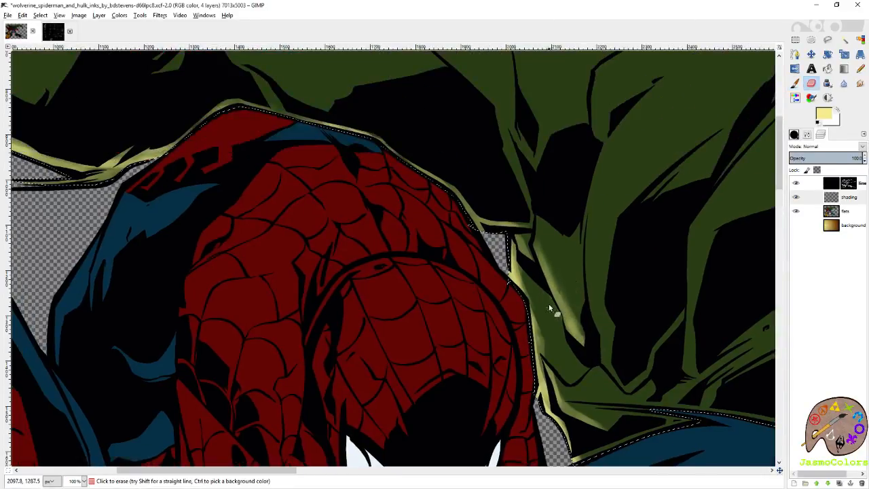
key("p")
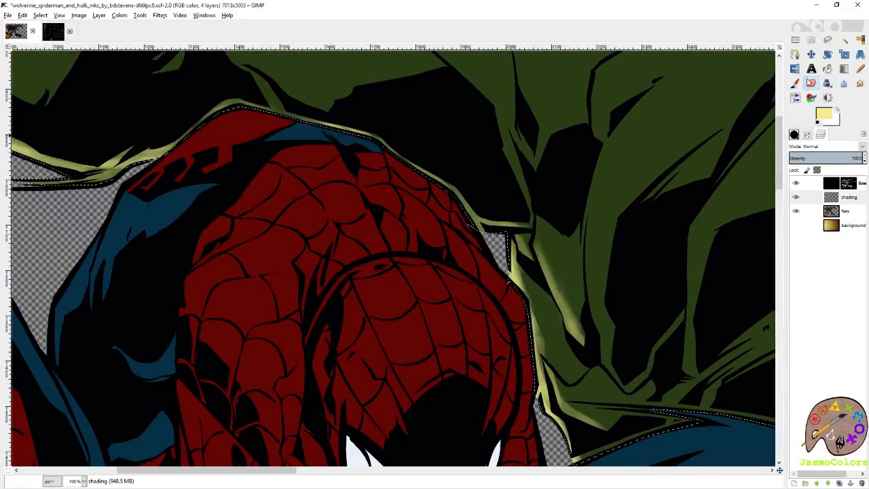
left_click_drag(473, 205, 446, 182)
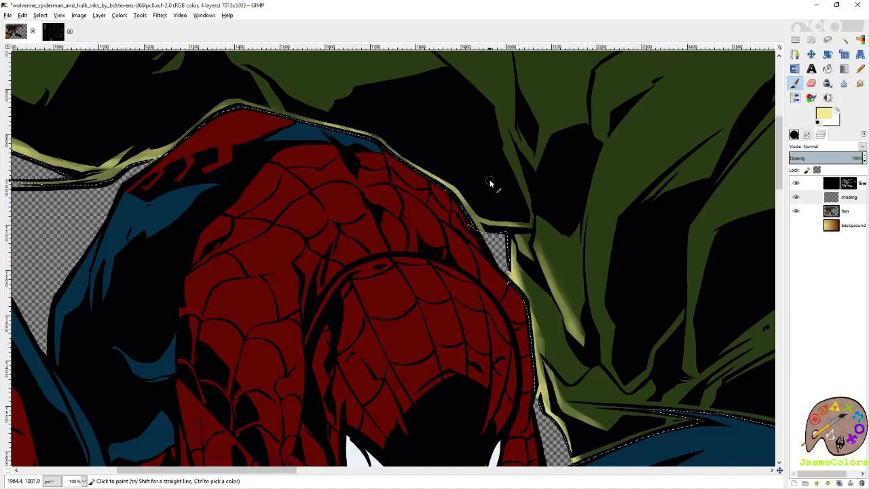
- Clear the selection and show the background layer behind the figures
key("u")
scroll(524, 301, "down", 6)
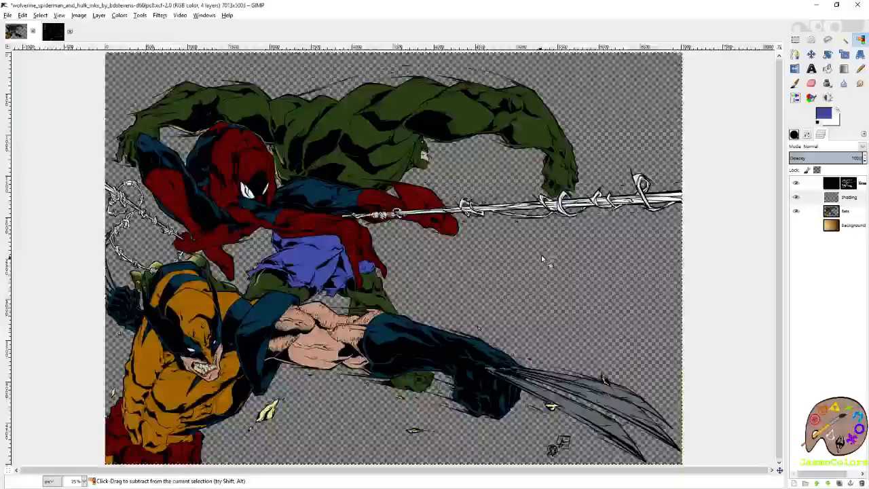
scroll(531, 275, "up", 4)
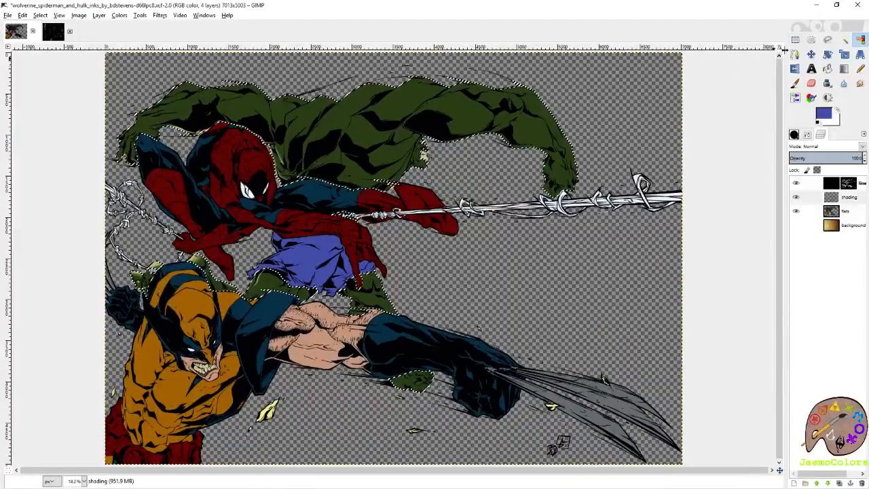
key("ctrl+shift+a")
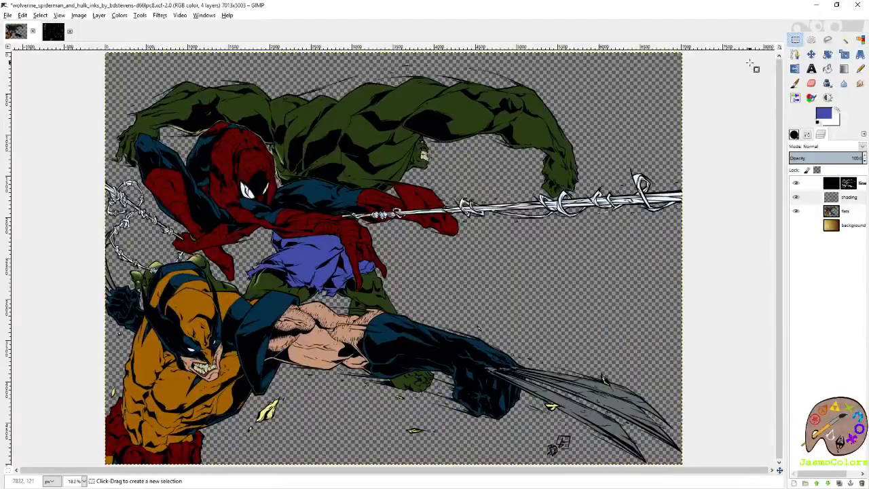
left_click(797, 225)
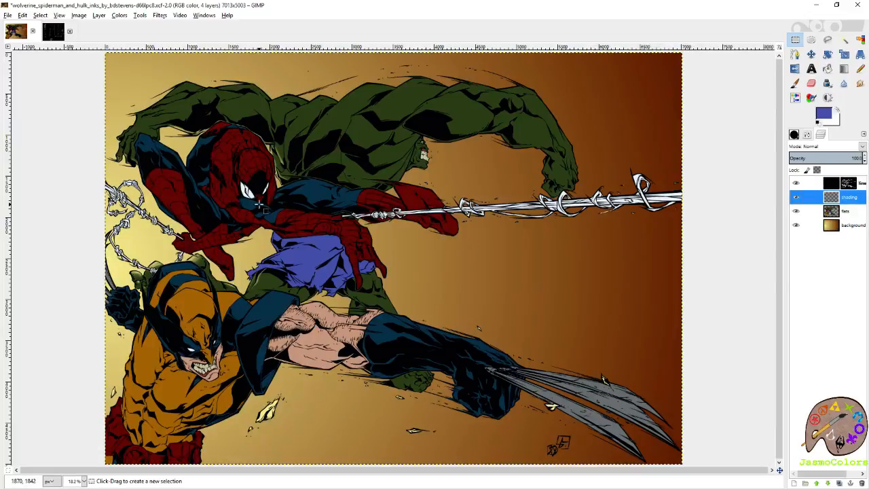
- Reselect Hulk's green by colour on the flats layer and return to the shading layer
left_click(848, 215)
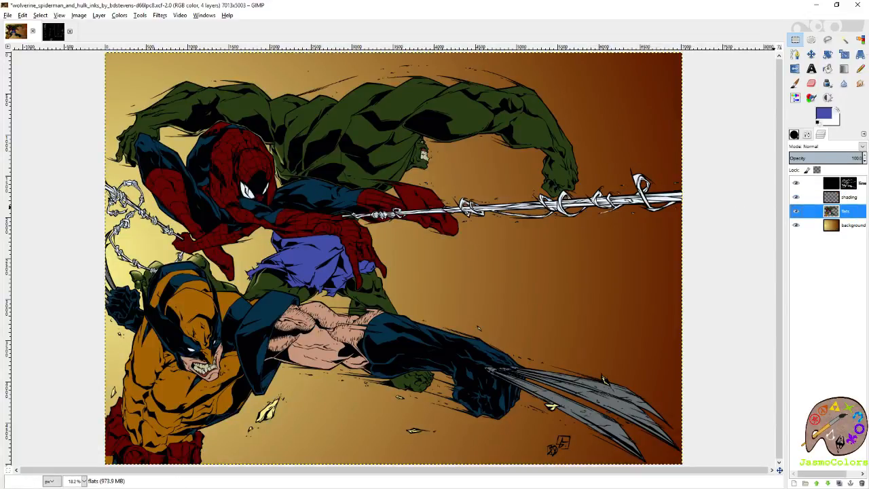
left_click(859, 40)
left_click(355, 124)
left_click(849, 198)
- Paint pale yellow highlights along the narrow muscle folds of Hulk's torso next to Spider-Man's head
scroll(252, 156, "up", 4)
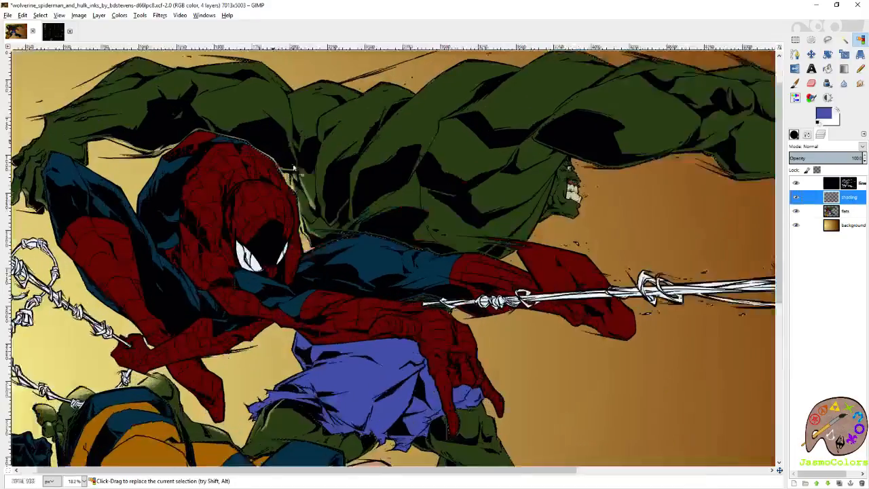
key("p")
left_click_drag(342, 167, 361, 250)
mouse_move(345, 210)
left_mouse_down()
mouse_move(351, 190)
mouse_move(364, 255)
left_mouse_up()
mouse_move(427, 158)
left_mouse_down()
mouse_move(478, 235)
mouse_move(581, 273)
left_mouse_up()
- Touch up the pale yellow highlight on the underside of Hulk's forearm against the gold background
scroll(535, 276, "left", 5)
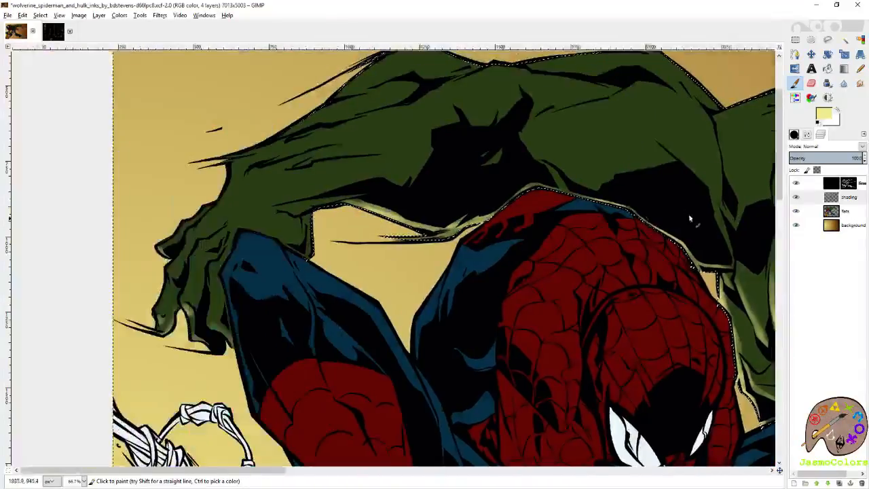
mouse_move(384, 196)
left_mouse_down()
mouse_move(309, 208)
mouse_move(378, 194)
mouse_move(339, 201)
mouse_move(446, 231)
left_mouse_up()
left_click_drag(706, 306, 408, 197)
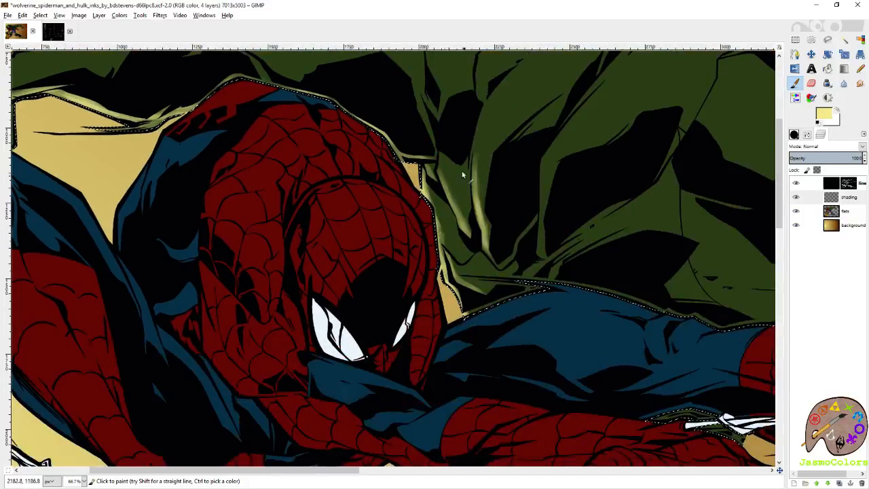
- Extend the pale yellow highlights over the lower tips and edges of Hulk's side muscles beside Spider-Man's head
mouse_move(470, 228)
left_mouse_down()
mouse_move(452, 178)
mouse_move(463, 213)
mouse_move(528, 182)
mouse_move(477, 152)
mouse_move(489, 237)
mouse_move(480, 217)
left_mouse_up()
left_click_drag(544, 213, 542, 245)
left_click_drag(552, 147, 541, 228)
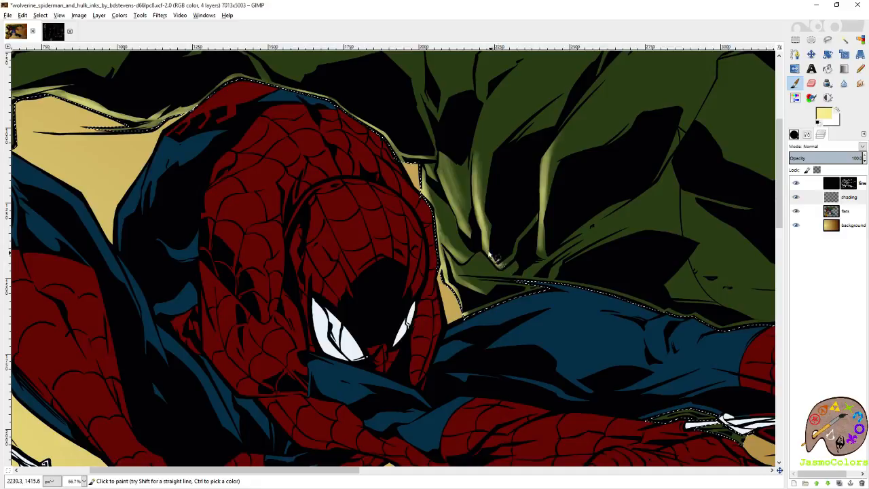
scroll(530, 255, "up", 3)
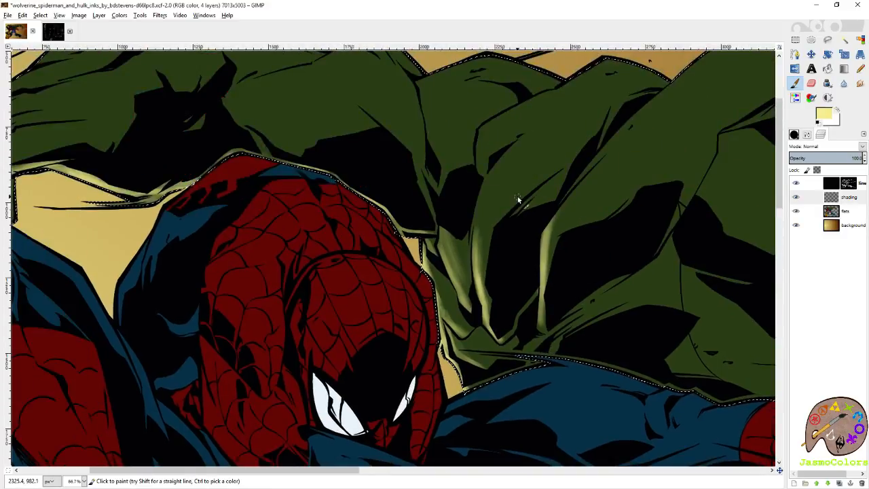
scroll(541, 178, "down", 4)
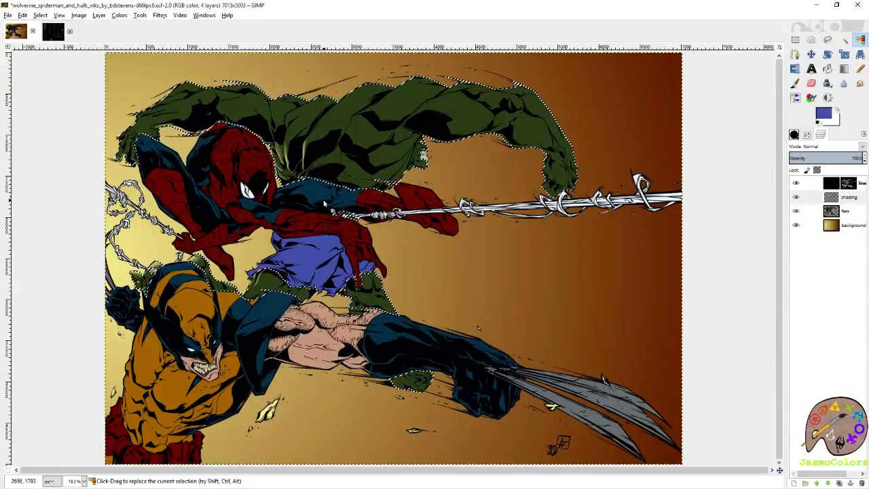
scroll(376, 293, "up", 4)
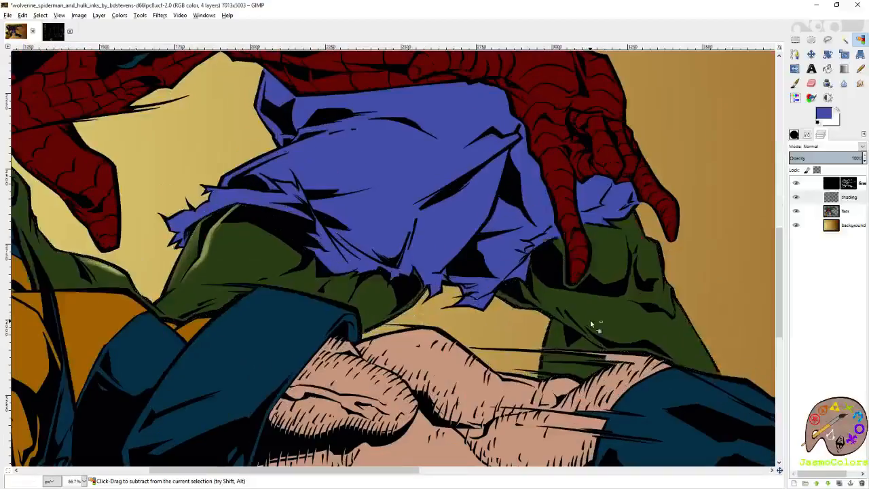
- Paint pale yellow highlights on Hulk's thighs and knee below the torn purple shorts
key("p")
left_click_drag(595, 288, 568, 194)
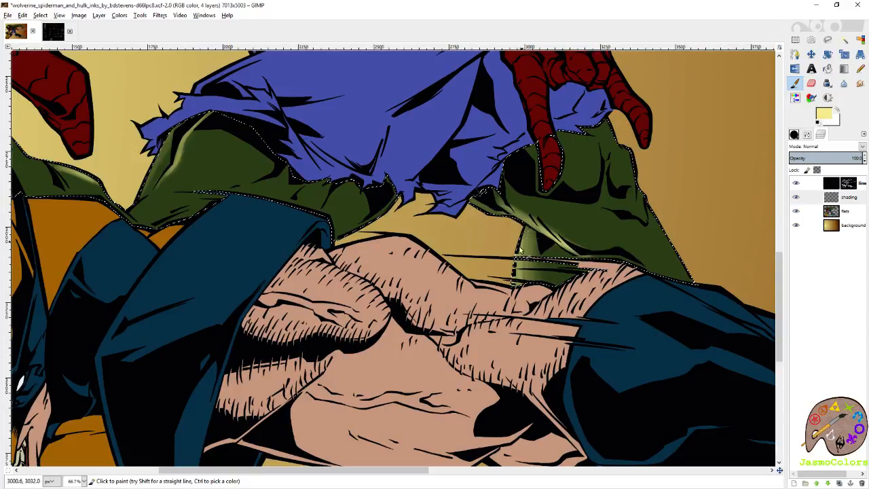
scroll(528, 233, "left", 10)
scroll(527, 233, "up", 3)
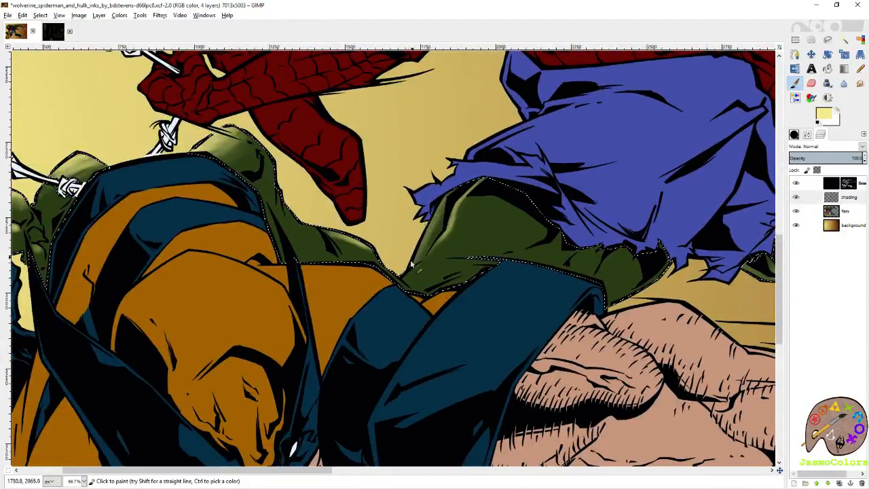
left_click_drag(408, 278, 423, 275)
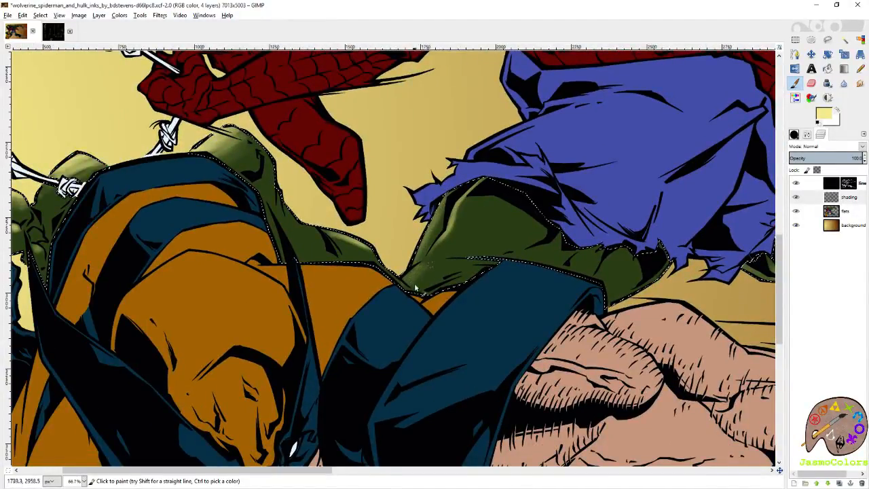
key("shift+e")
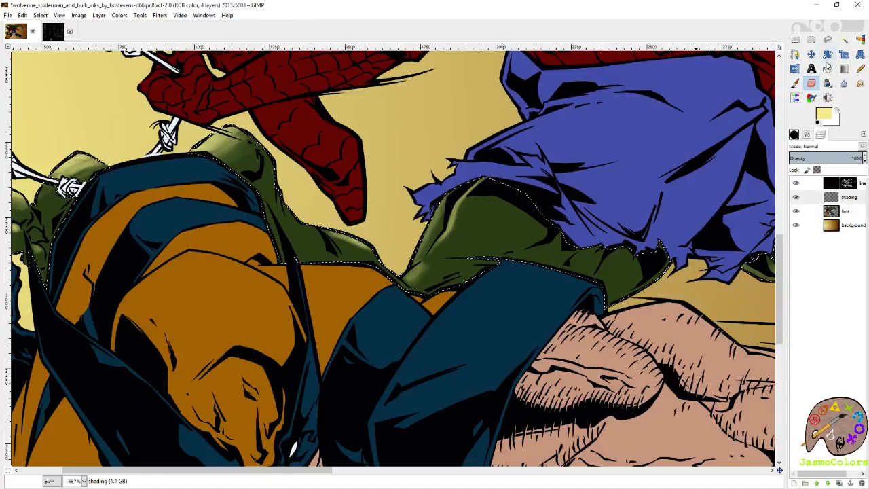
left_click(794, 83)
left_click_drag(474, 197, 465, 209)
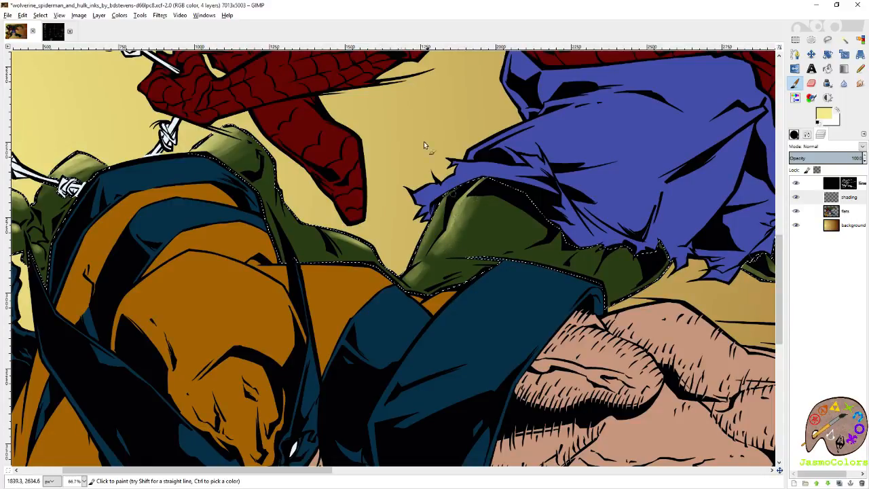
- Check the highlights on Hulk's legs, side muscles, face and outstretched arm
scroll(390, 264, "right", 10)
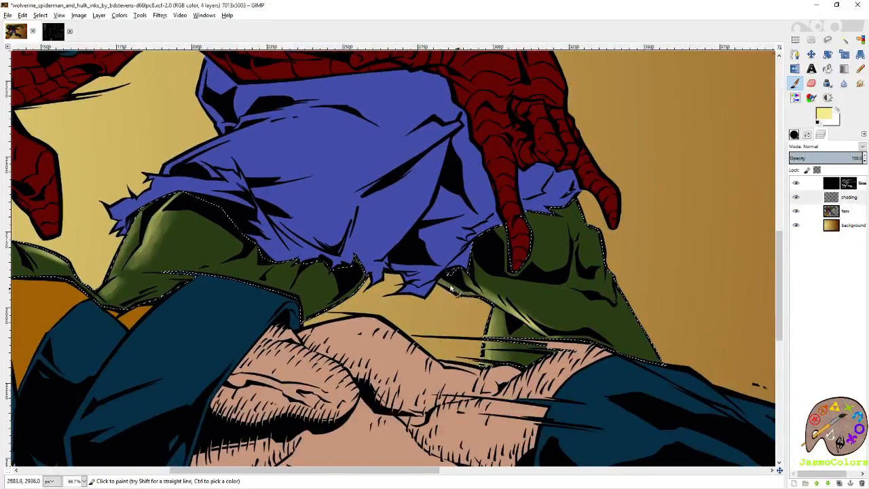
scroll(463, 296, "down", 3)
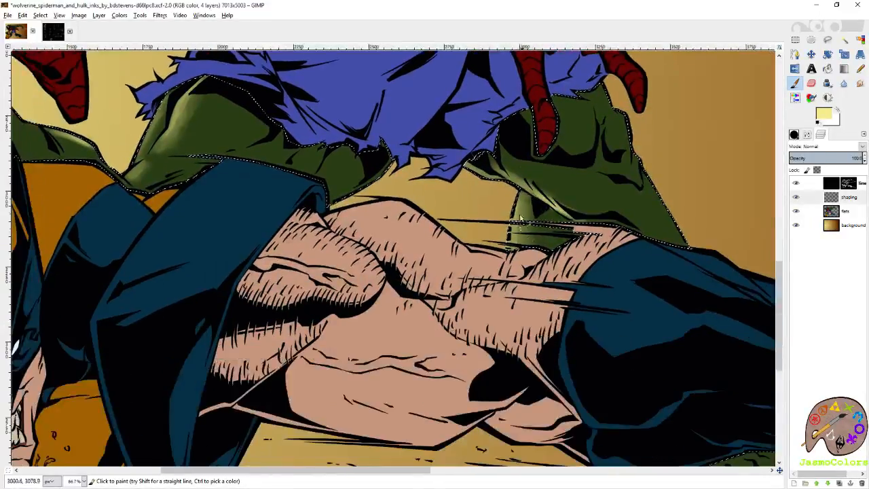
scroll(492, 252, "up", 7)
scroll(491, 252, "up", 3)
scroll(623, 262, "left", 3)
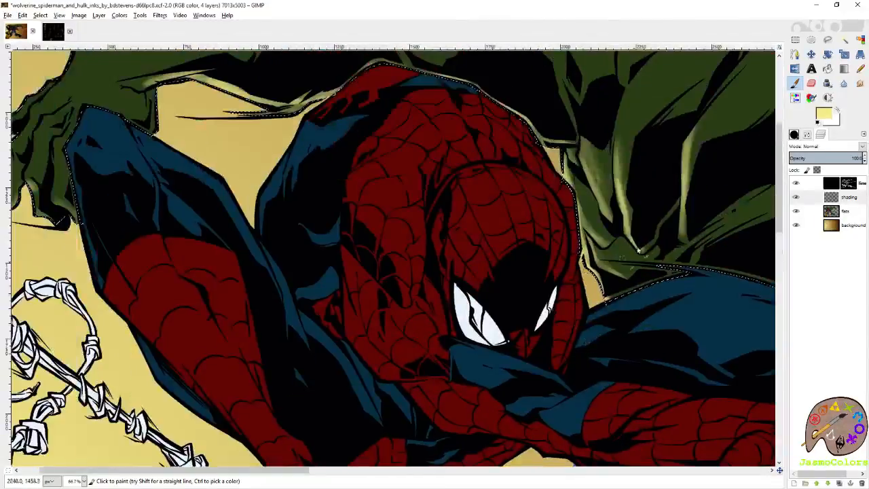
scroll(644, 216, "right", 10)
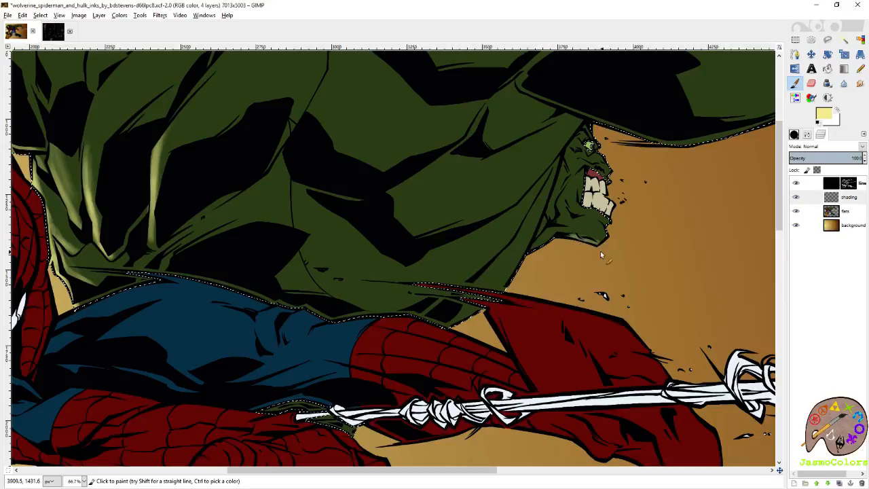
scroll(581, 239, "right", 4)
scroll(517, 210, "up", 2)
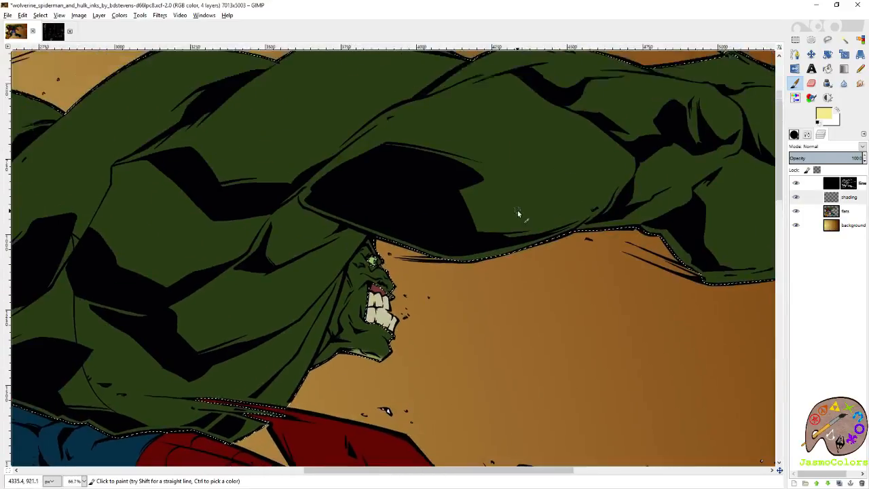
- Select Hulk's purple shorts by colour on the flats layer and return to the shading layer
key("shift+o")
scroll(598, 119, "down", 4)
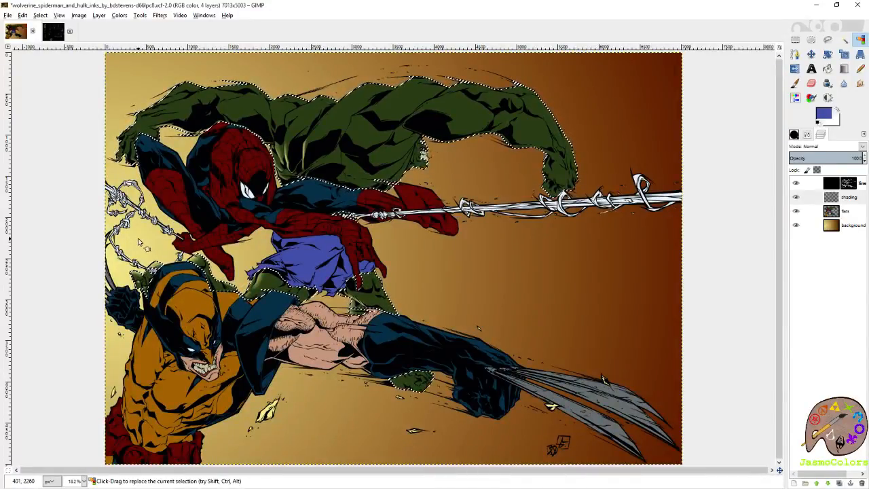
left_click(848, 211)
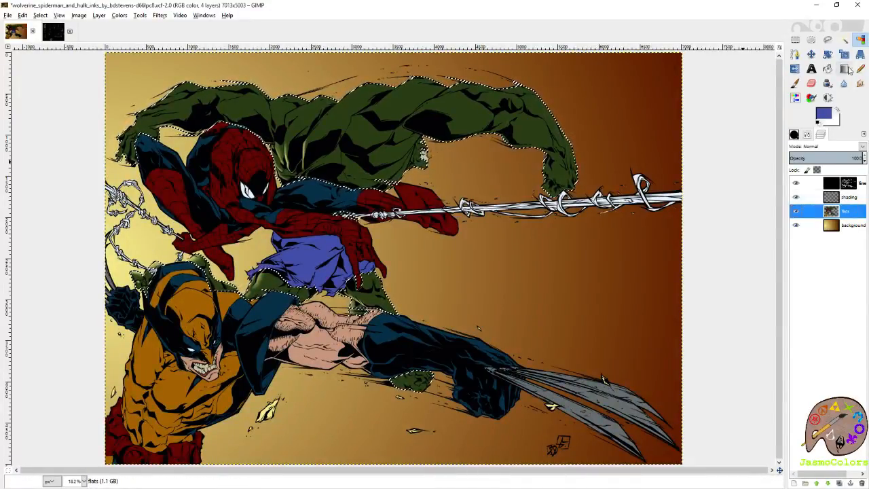
left_click(313, 250)
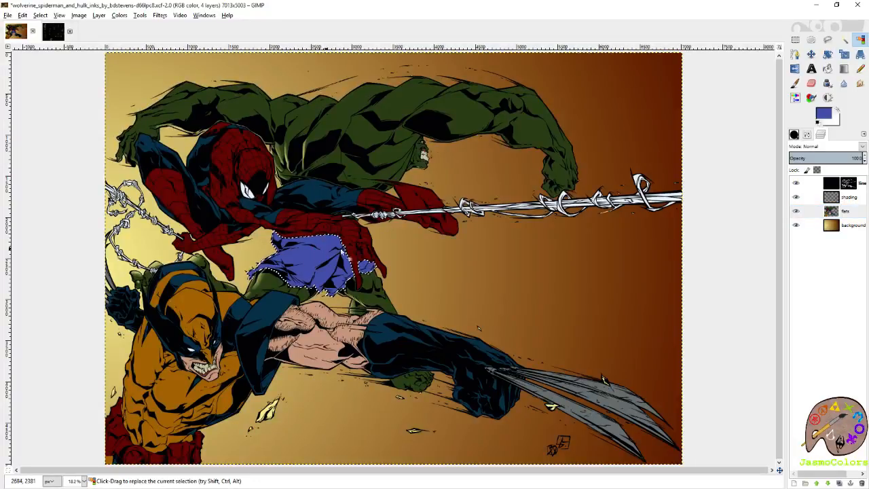
key("Page_Up")
- Paint pale yellow highlights on the shorts' corner flap at the waist and along the outer thigh edge
scroll(265, 249, "up", 3)
key("p")
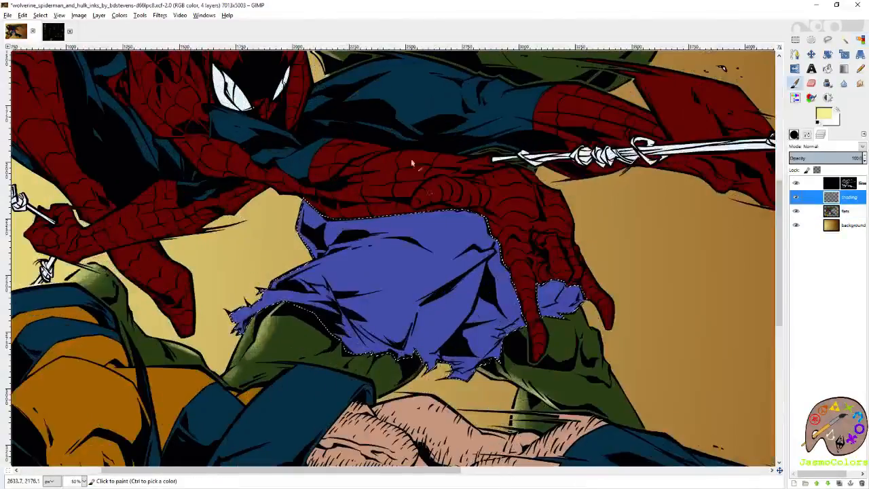
left_click_drag(354, 190, 486, 192)
left_click_drag(436, 211, 442, 252)
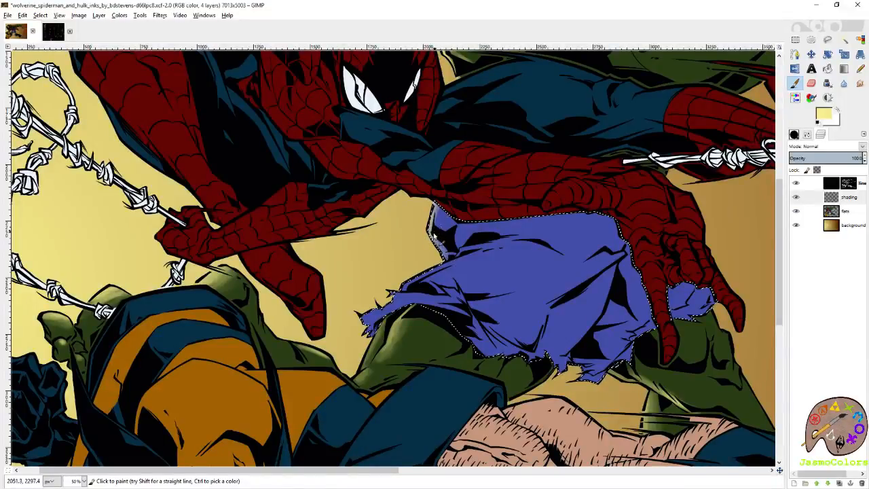
left_click_drag(432, 217, 445, 262)
mouse_move(445, 262)
left_mouse_down()
mouse_move(487, 222)
mouse_move(459, 211)
mouse_move(522, 183)
left_mouse_up()
mouse_move(480, 209)
left_mouse_down()
mouse_move(453, 222)
mouse_move(479, 203)
mouse_move(505, 271)
mouse_move(502, 286)
mouse_move(514, 279)
left_mouse_up()
mouse_move(595, 180)
left_mouse_down()
mouse_move(544, 263)
mouse_move(491, 224)
left_mouse_up()
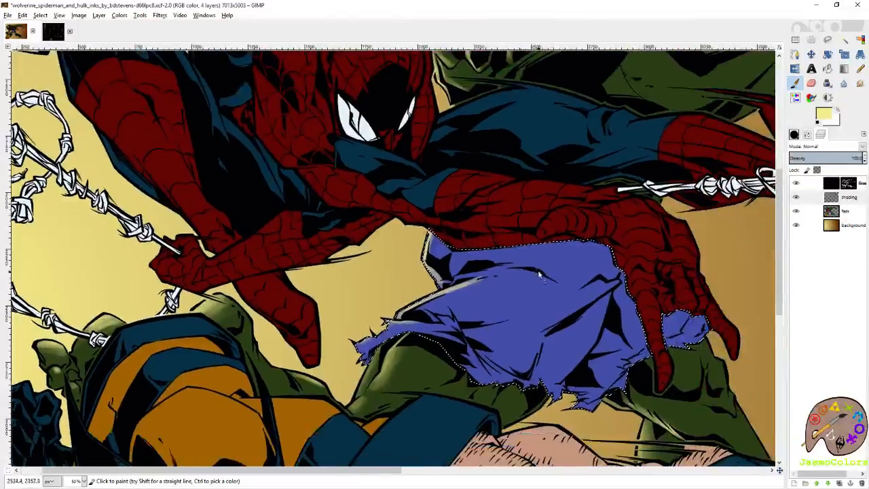
- Extend the pale yellow highlight along the upper fold of Hulk's shorts below the waist flap
left_click_drag(499, 282, 577, 242)
mouse_move(502, 202)
left_mouse_down()
mouse_move(513, 236)
mouse_move(379, 252)
left_mouse_up()
mouse_move(529, 389)
left_mouse_down()
mouse_move(456, 282)
mouse_move(462, 274)
left_mouse_up()
mouse_move(300, 123)
left_mouse_down()
mouse_move(439, 176)
mouse_move(455, 246)
mouse_move(467, 253)
left_mouse_up()
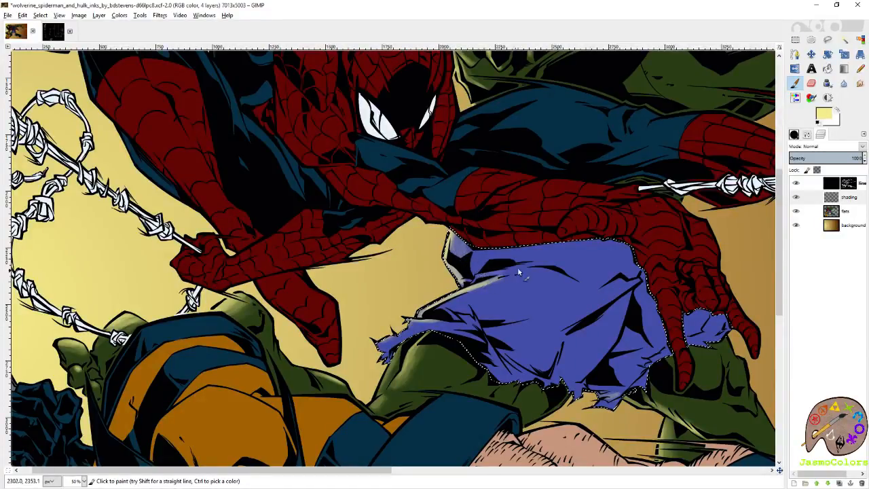
mouse_move(510, 273)
left_mouse_down()
mouse_move(476, 278)
mouse_move(526, 272)
left_mouse_up()
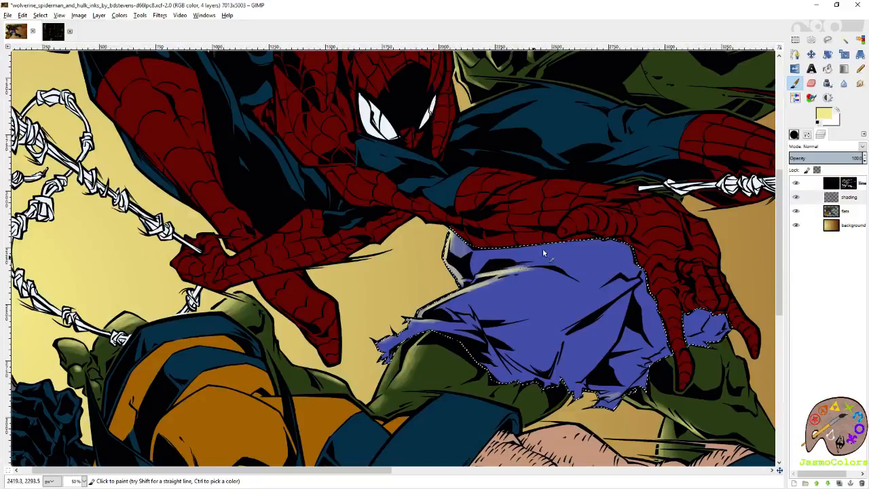
- Paint a pale yellow highlight on the torn lower tip of the shorts between Hulk's legs
left_click_drag(588, 197, 586, 334)
left_click_drag(545, 367, 561, 185)
left_click_drag(627, 362, 503, 308)
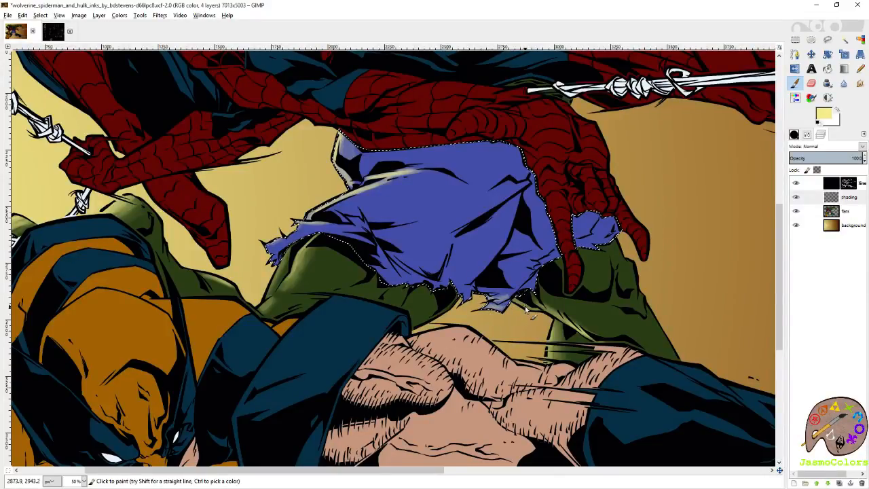
left_click(589, 233, "ctrl")
- Select the blue and red costume areas by colour on the flats layer and return to the shading layer
left_click(861, 40)
key("shift+ctrl+j")
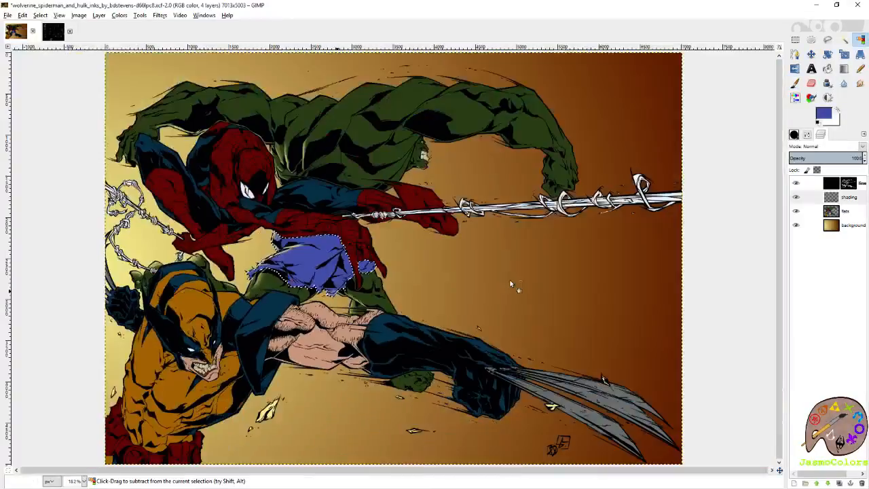
left_click(857, 214)
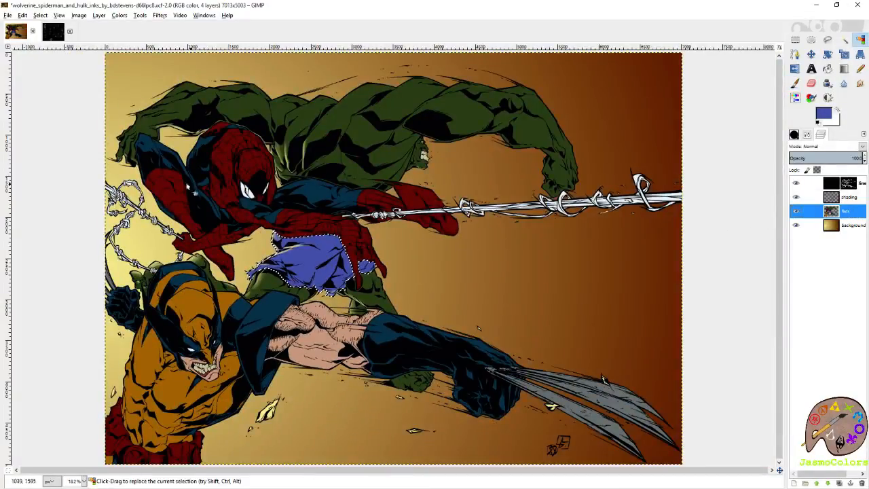
scroll(184, 151, "up", 1)
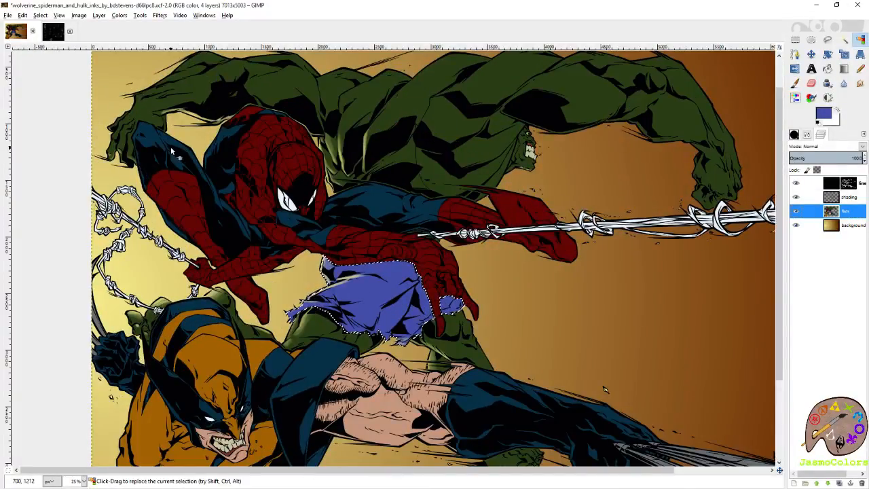
left_click(180, 155, "shift")
left_click_drag(180, 155, 272, 158)
left_click(271, 158, "shift")
left_click(847, 197)
- Paint pale yellow highlights on the blue costume edge beside Spider-Man's back and the blue strip along his boot
scroll(167, 180, "up", 3)
key("p")
mouse_move(239, 114)
left_mouse_down()
mouse_move(384, 204)
mouse_move(403, 277)
left_mouse_up()
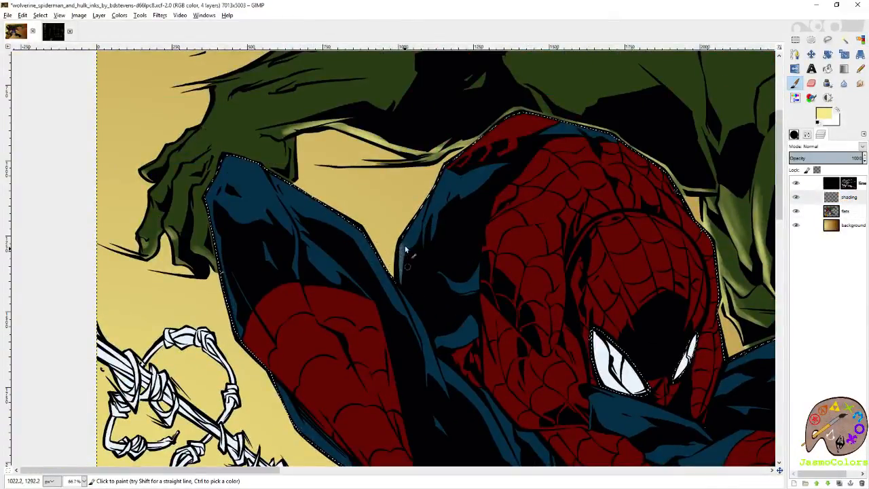
left_click_drag(403, 246, 402, 265)
scroll(398, 314, "down", 5)
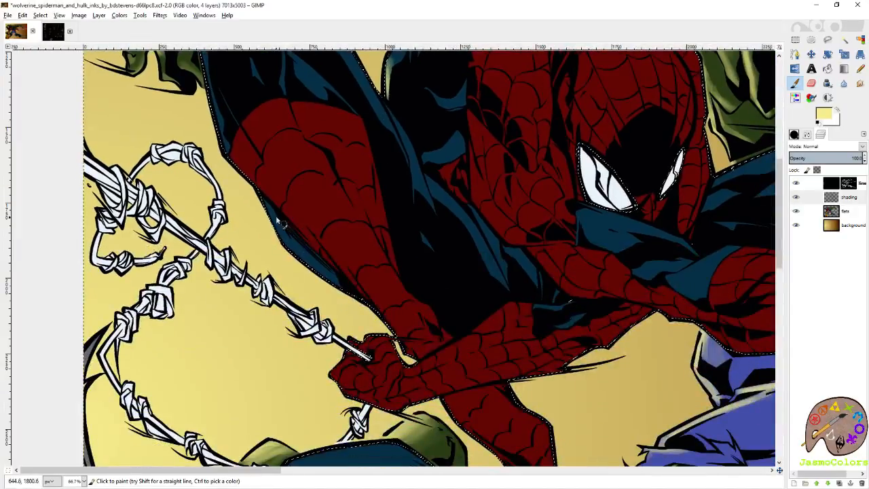
mouse_move(299, 272)
left_mouse_down()
mouse_move(315, 277)
mouse_move(292, 246)
left_mouse_up()
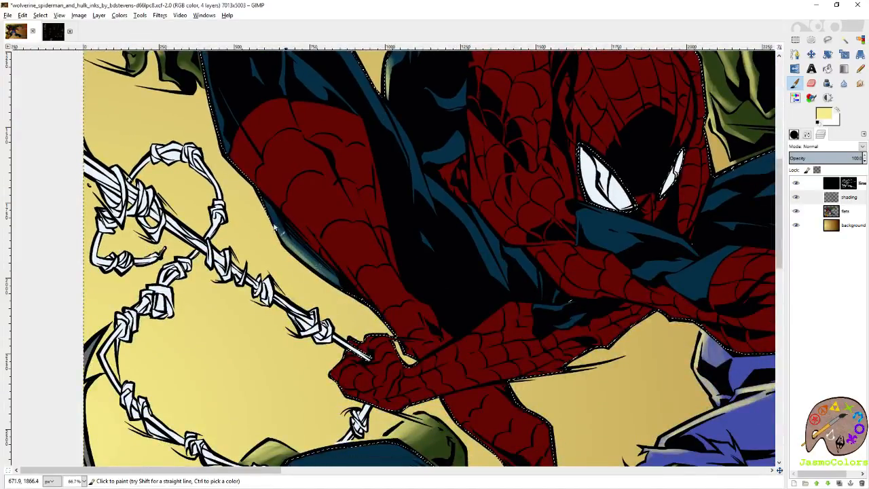
- Paint pale yellow highlights along the outer edges of Spider-Man's red boot and the blue area near his raised knee
mouse_move(322, 273)
left_mouse_down()
mouse_move(299, 255)
mouse_move(307, 221)
left_mouse_up()
mouse_move(260, 155)
left_mouse_down()
mouse_move(318, 221)
mouse_move(303, 237)
mouse_move(372, 307)
left_mouse_up()
mouse_move(314, 252)
left_mouse_down()
mouse_move(401, 347)
mouse_move(347, 216)
mouse_move(407, 292)
left_mouse_up()
left_click_drag(365, 230, 437, 340)
left_click_drag(307, 177, 334, 243)
left_click_drag(316, 207, 332, 245)
left_click_drag(313, 201, 333, 257)
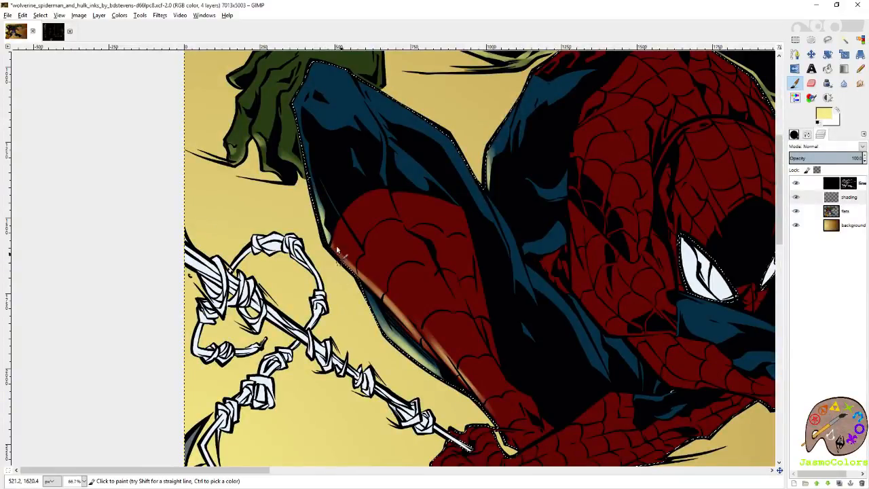
- Paint pale yellow highlights on Spider-Man's web-gripping fist, the forearm's upper edge and the foot below it
scroll(352, 267, "down", 5)
scroll(351, 268, "right", 2)
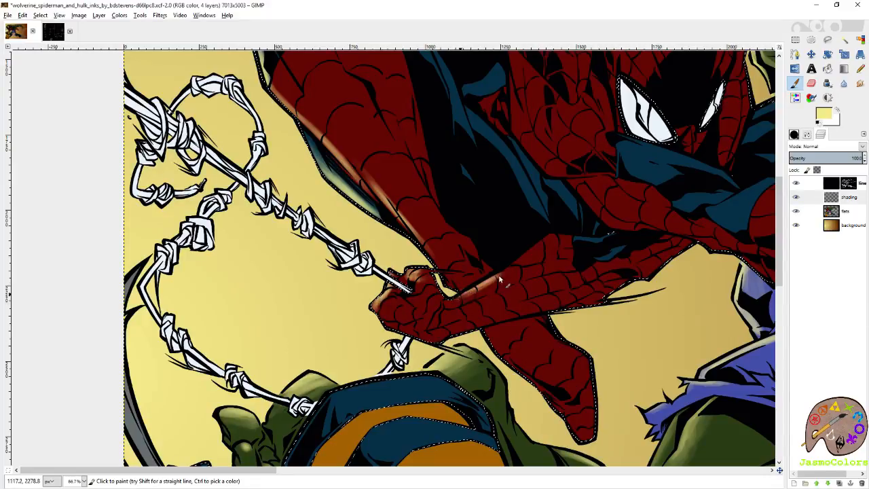
scroll(468, 286, "down", 3)
scroll(468, 285, "right", 4)
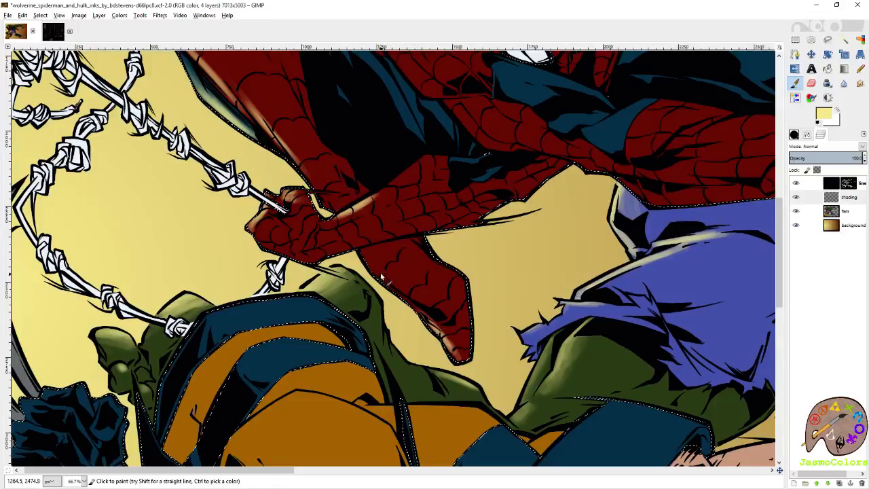
- Paint pale yellow highlights along Spider-Man's red underside above Hulk's shorts and the blue upper edge beside Hulk's torso
scroll(409, 302, "up", 4)
scroll(409, 302, "right", 5)
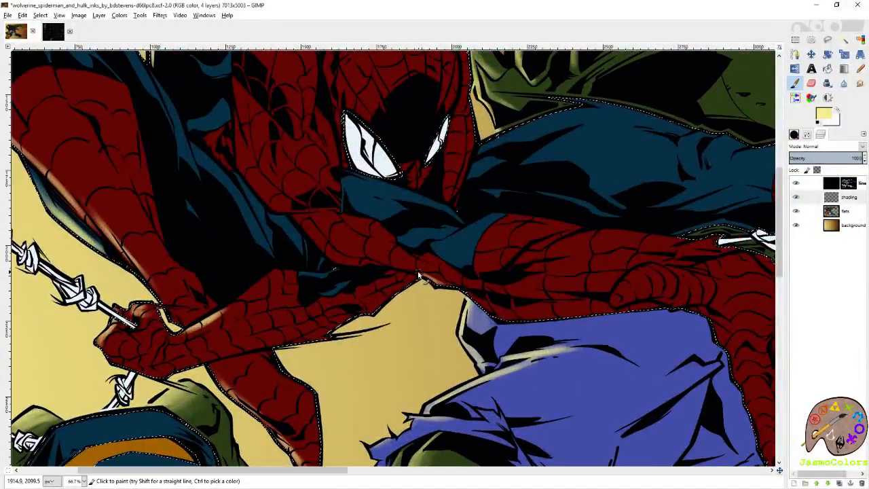
mouse_move(472, 295)
left_mouse_down()
mouse_move(500, 321)
mouse_move(519, 325)
mouse_move(475, 303)
mouse_move(561, 321)
left_mouse_up()
left_click_drag(481, 301, 503, 311)
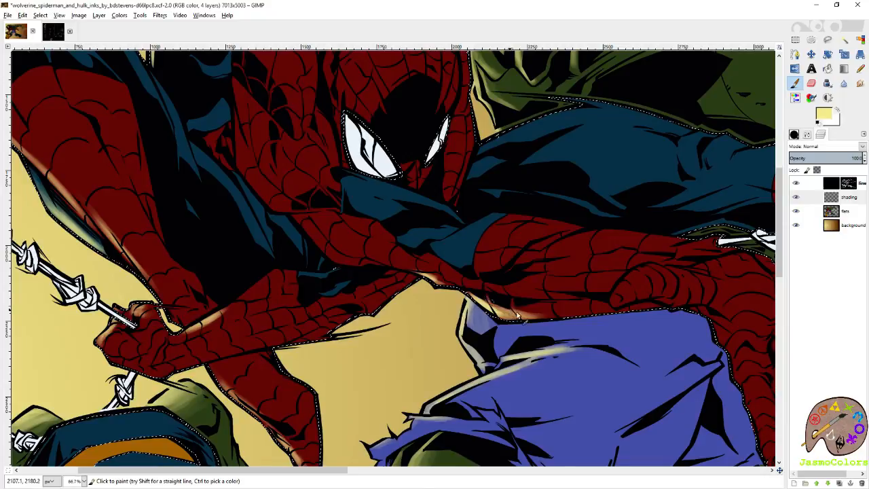
left_click_drag(539, 207, 472, 273)
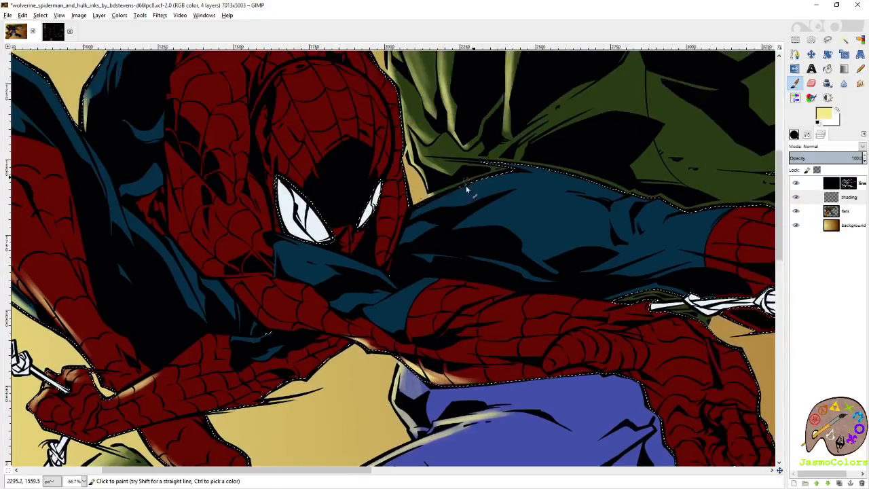
mouse_move(418, 213)
left_mouse_down()
mouse_move(496, 180)
mouse_move(410, 214)
mouse_move(486, 182)
mouse_move(450, 196)
left_mouse_up()
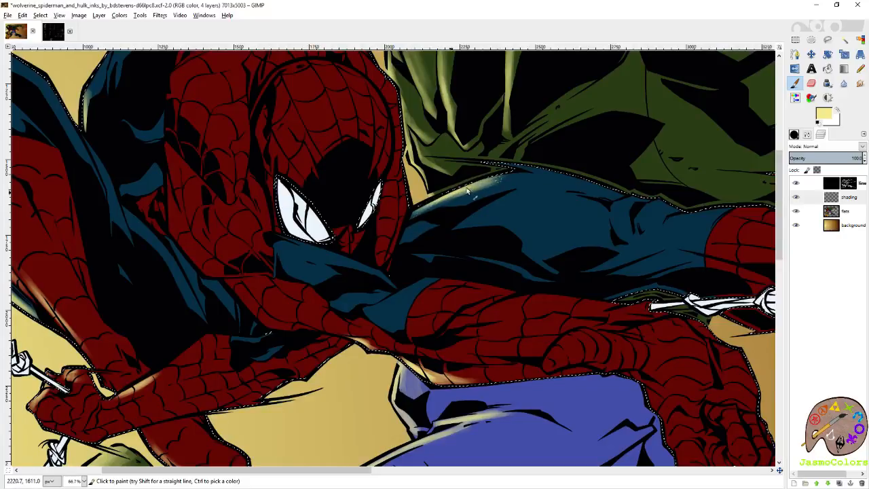
- Paint pale yellow highlights along the edges of Spider-Man's red foot below his web-gripping arm, undoing the unwanted strokes
left_click(861, 40)
scroll(605, 225, "down", 4)
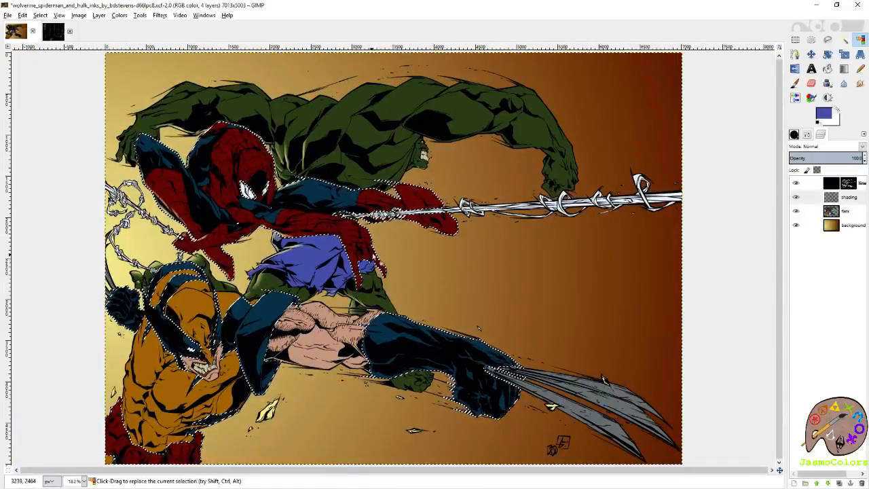
scroll(226, 250, "up", 6)
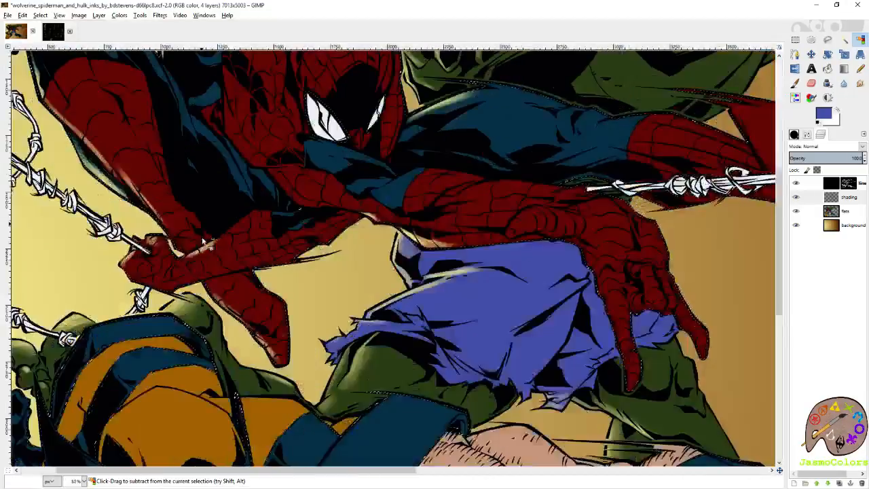
key("p")
mouse_move(520, 197)
left_mouse_down()
mouse_move(387, 277)
mouse_move(302, 298)
left_mouse_up()
left_click_drag(349, 336, 421, 255)
key("ctrl+z")
mouse_move(362, 238)
left_mouse_down()
mouse_move(435, 326)
mouse_move(442, 355)
left_mouse_up()
key("ctrl+z")
left_click_drag(521, 246, 397, 360)
left_click_drag(498, 265, 583, 239)
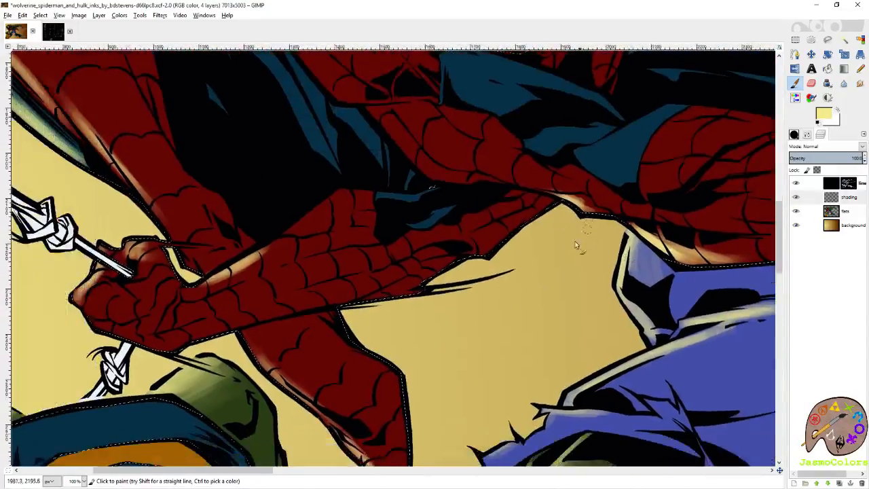
- Paint pale yellow highlights along the lower edge of Spider-Man's web-gripping arm, from the armpit to the forearm
mouse_move(543, 207)
left_mouse_down()
mouse_move(498, 249)
mouse_move(341, 303)
mouse_move(441, 269)
mouse_move(347, 298)
mouse_move(435, 279)
left_mouse_up()
left_click_drag(547, 200, 482, 252)
left_click_drag(496, 313, 514, 256)
mouse_move(375, 294)
left_mouse_down()
mouse_move(414, 340)
mouse_move(428, 380)
mouse_move(385, 298)
left_mouse_up()
left_click_drag(448, 224, 418, 291)
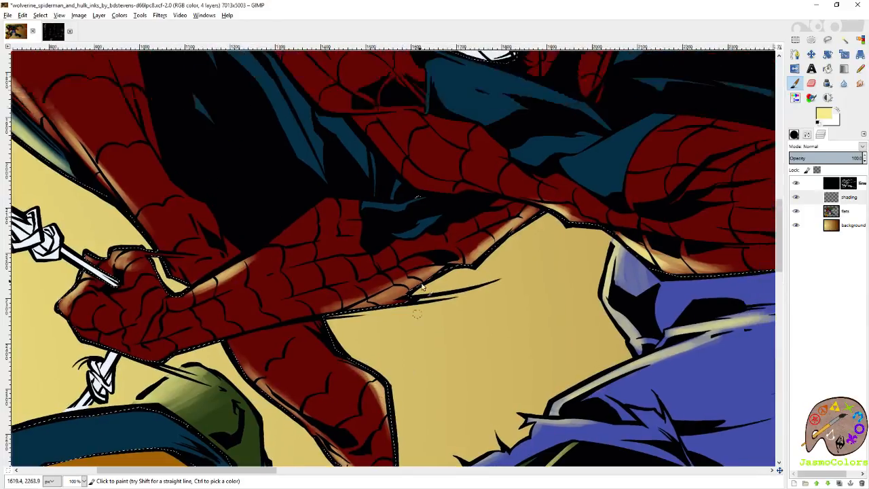
mouse_move(525, 222)
left_mouse_down()
mouse_move(381, 302)
mouse_move(338, 312)
mouse_move(397, 284)
left_mouse_up()
- Paint a pale yellow highlight on the inner edge of Spider-Man's extended red boot above the web line
mouse_move(626, 207)
left_mouse_down()
mouse_move(449, 274)
mouse_move(301, 308)
left_mouse_up()
left_click_drag(387, 244, 460, 353)
left_click_drag(594, 256, 309, 265)
left_click_drag(421, 306, 194, 303)
left_click_drag(565, 311, 491, 318)
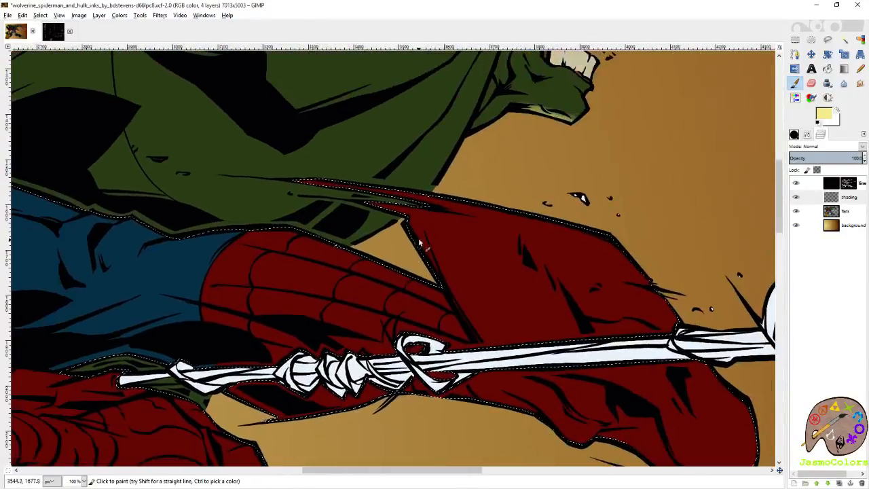
left_click_drag(411, 231, 413, 226)
- Paint pale yellow highlights on the blue edge beside Spider-Man's back and along both edges of his raised blue leg
left_click_drag(234, 238, 560, 275)
mouse_move(460, 259)
left_mouse_down()
mouse_move(585, 291)
mouse_move(606, 286)
left_mouse_up()
left_click_drag(378, 244, 557, 286)
left_click_drag(490, 239, 727, 443)
left_click_drag(506, 316, 702, 266)
left_click_drag(561, 271, 726, 200)
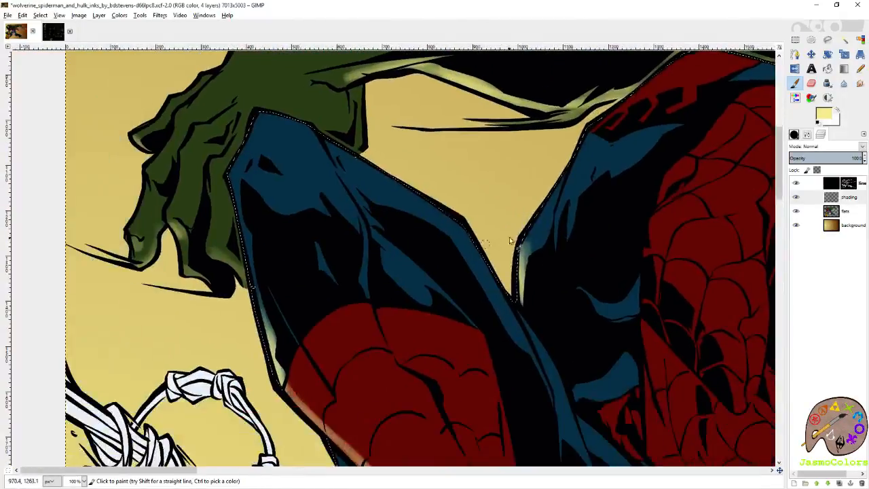
mouse_move(566, 197)
left_mouse_down()
mouse_move(554, 237)
mouse_move(559, 218)
mouse_move(534, 231)
left_mouse_up()
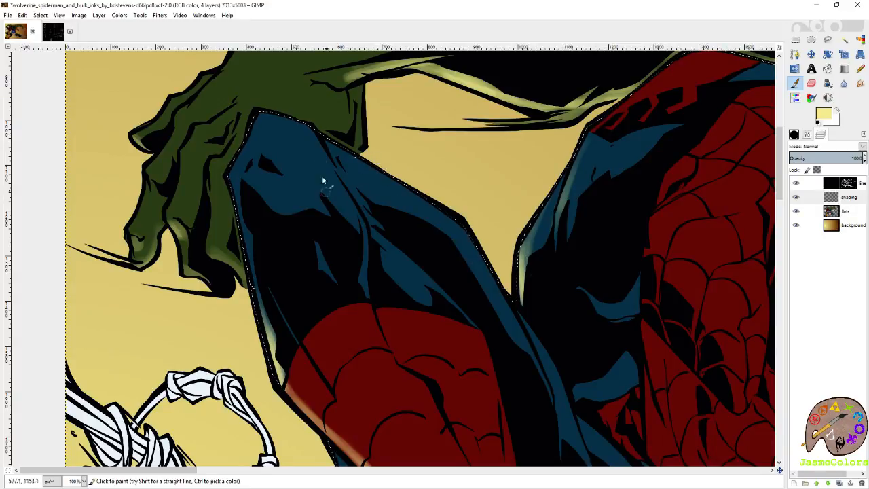
left_click_drag(471, 168, 437, 229)
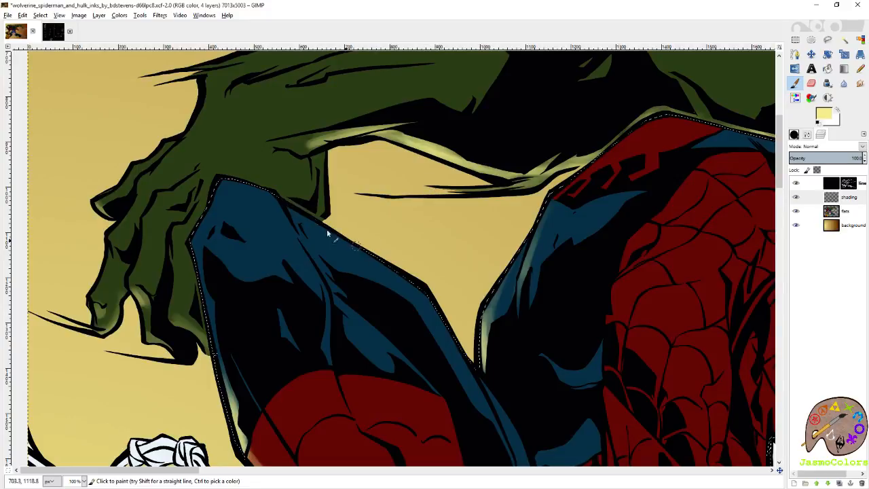
left_click_drag(421, 285, 405, 219)
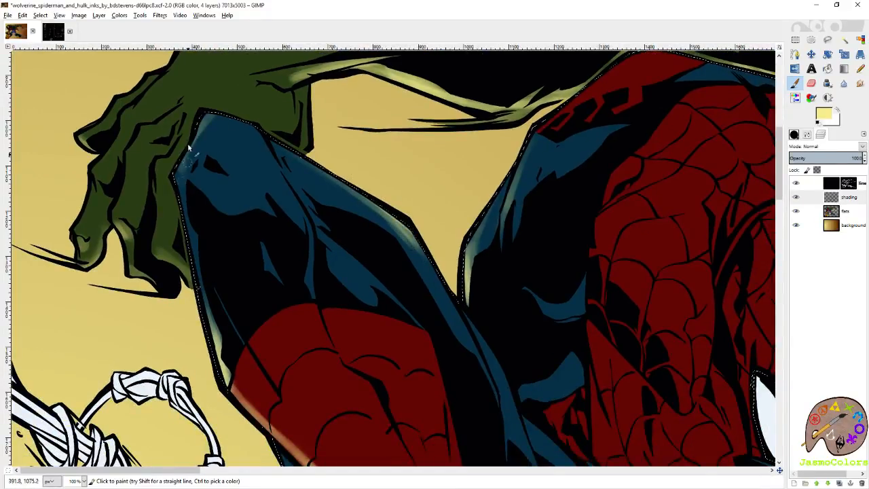
left_click_drag(193, 287, 209, 189)
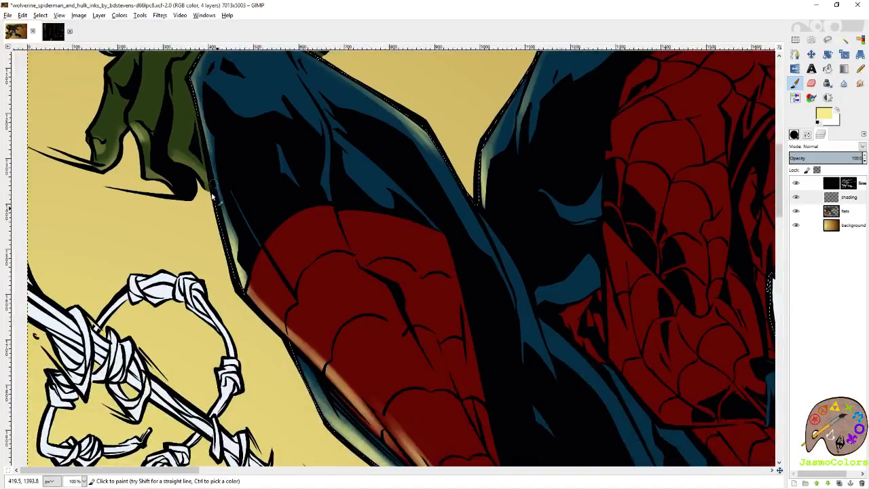
left_click_drag(202, 120, 233, 194)
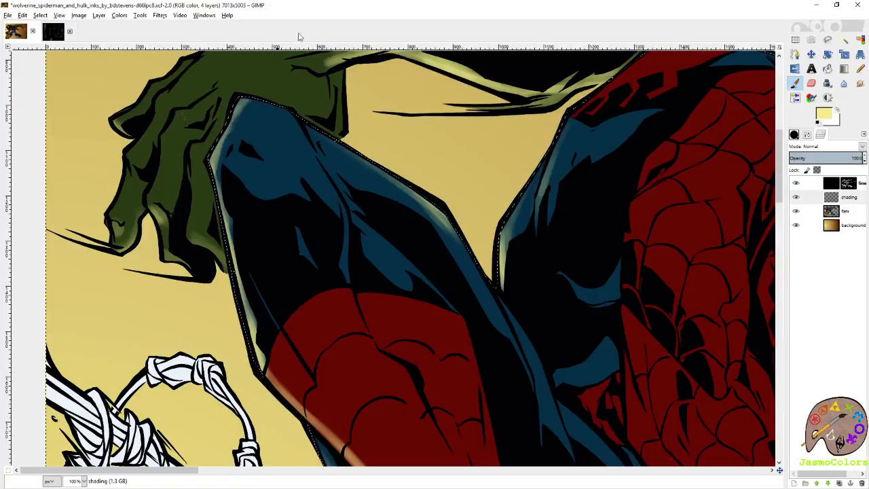
- Save the image
key("shift+o")
scroll(301, 174, "down", 4)
scroll(303, 174, "down", 1)
key("ctrl+s")
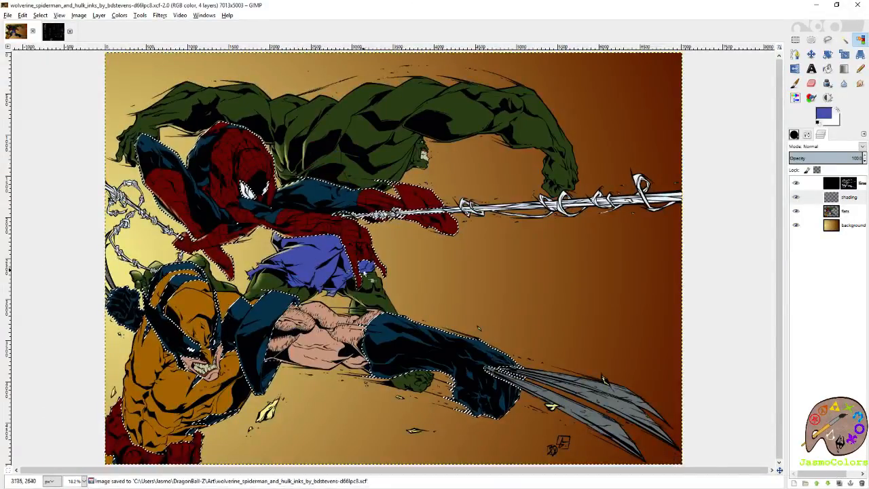
- Paint pale yellow highlights on Spider-Man's thumb tip and along the shorts-side edges of his outstretched hand and fingers
scroll(302, 265, "up", 5)
key("p")
left_click_drag(471, 177, 543, 210)
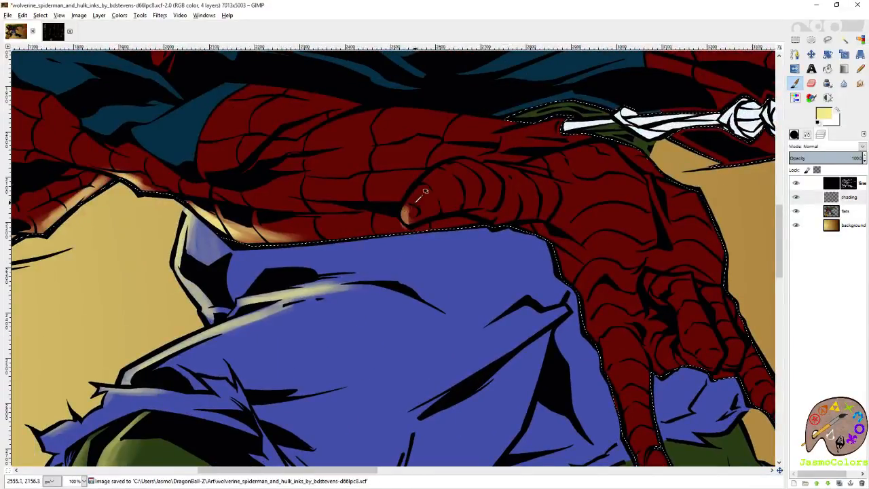
left_click_drag(405, 209, 410, 212)
mouse_move(522, 232)
left_mouse_down()
mouse_move(553, 244)
mouse_move(576, 288)
mouse_move(576, 214)
left_mouse_up()
mouse_move(548, 186)
left_mouse_down()
mouse_move(568, 232)
mouse_move(581, 254)
mouse_move(589, 250)
mouse_move(565, 170)
mouse_move(609, 329)
mouse_move(606, 313)
left_mouse_up()
mouse_move(725, 221)
left_mouse_down()
mouse_move(578, 253)
mouse_move(567, 263)
mouse_move(564, 254)
left_mouse_up()
mouse_move(595, 285)
left_mouse_down()
mouse_move(607, 316)
mouse_move(585, 282)
left_mouse_up()
left_click_drag(470, 236, 556, 289)
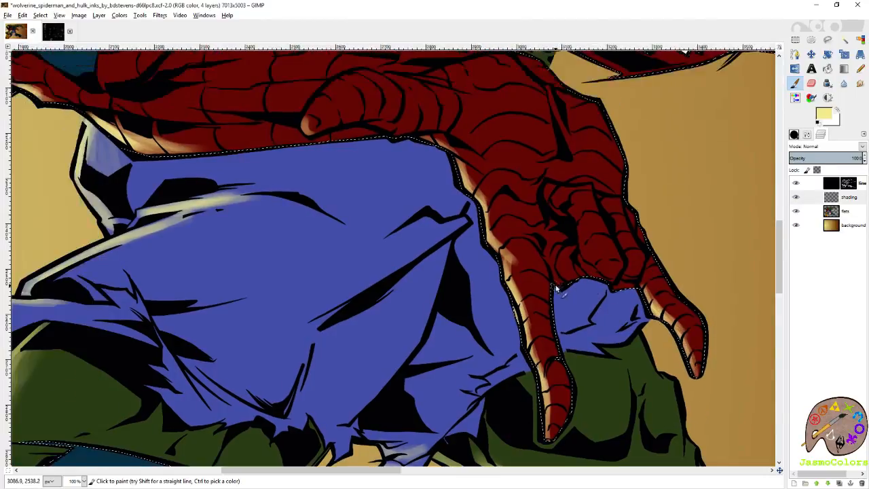
- Paint pale yellow highlights under Spider-Man's thumb, on the heel of his palm and along the forearm crease above Hulk's shorts
left_click_drag(530, 240, 591, 345)
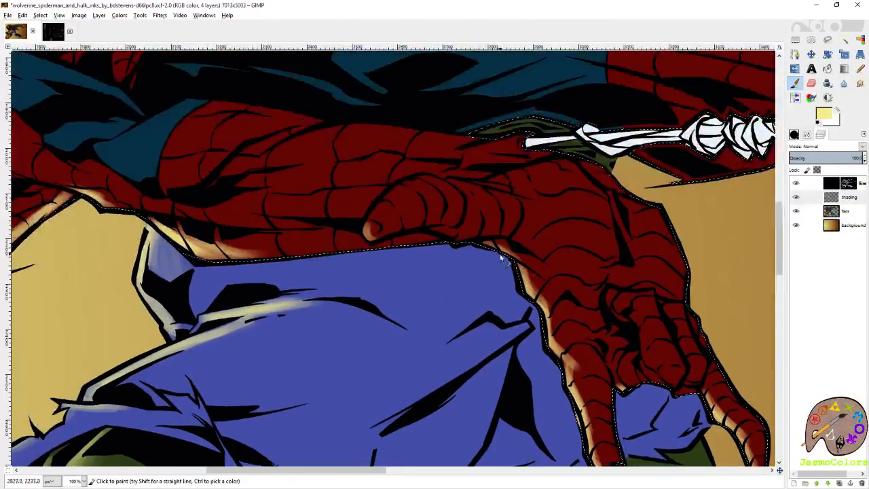
mouse_move(525, 255)
left_mouse_down()
mouse_move(511, 252)
mouse_move(623, 322)
left_mouse_up()
mouse_move(526, 273)
left_mouse_down()
mouse_move(536, 278)
mouse_move(526, 274)
left_mouse_up()
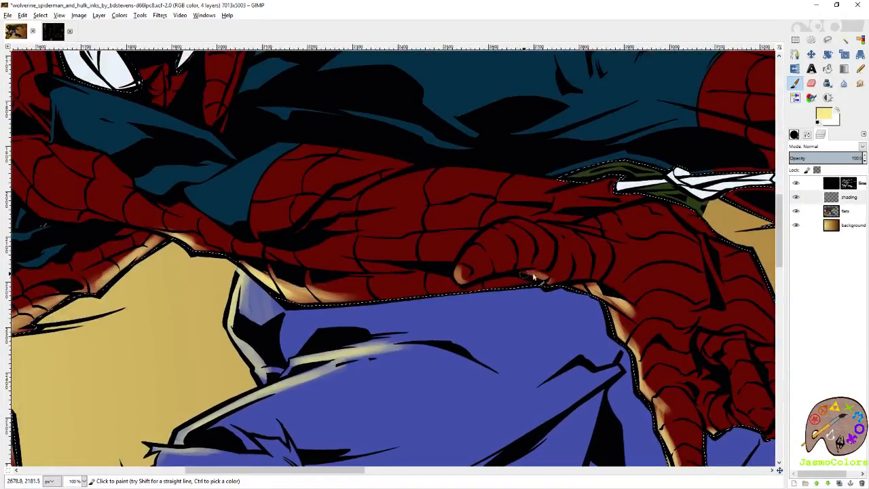
left_click_drag(598, 293, 618, 311)
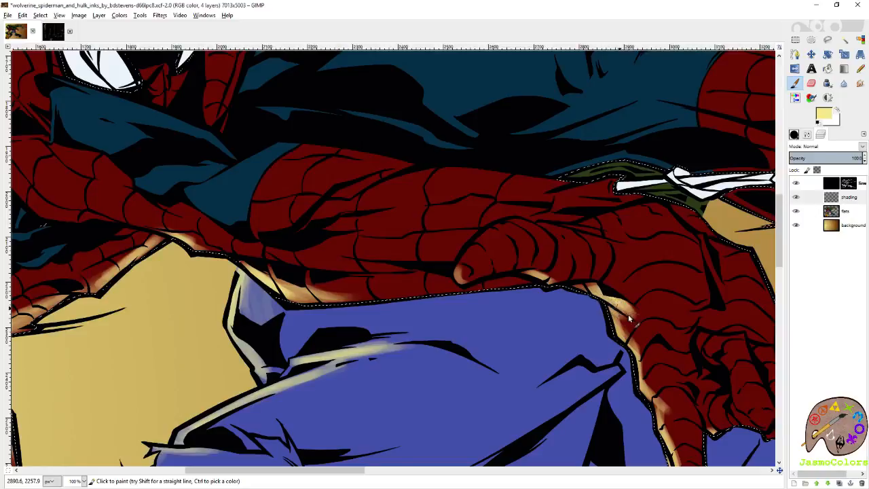
left_click_drag(494, 291, 673, 331)
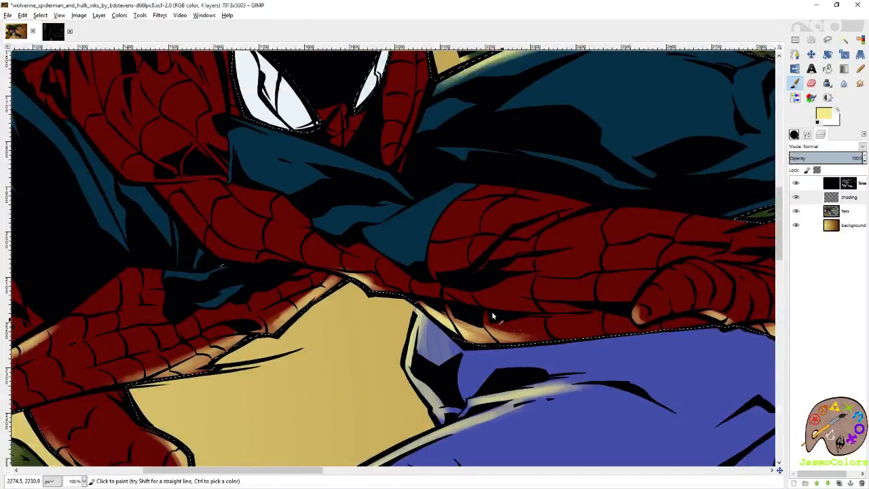
left_click_drag(543, 316, 381, 316)
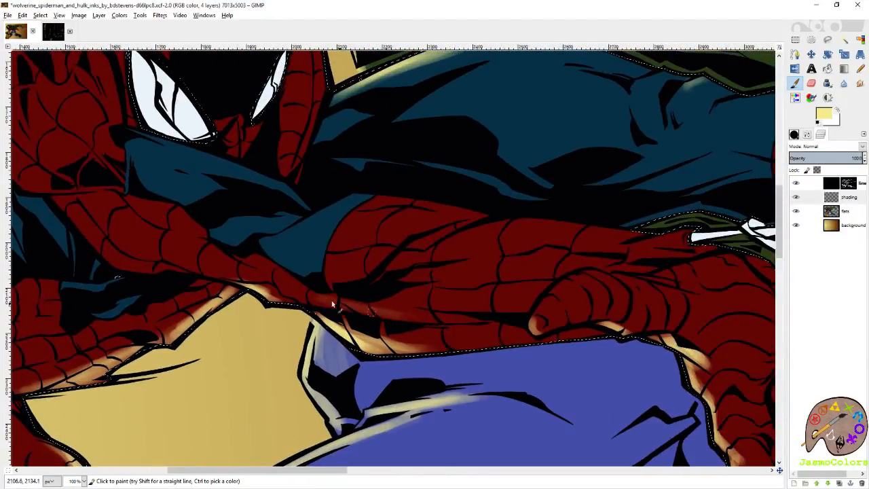
- Paint pale yellow highlights on the underside of Spider-Man's extended leg near the web line and erase the highlight on its blue upper edge
left_click_drag(655, 305, 453, 308)
mouse_move(626, 266)
left_mouse_down()
mouse_move(462, 300)
mouse_move(591, 319)
left_mouse_up()
mouse_move(512, 284)
left_mouse_down()
mouse_move(474, 270)
mouse_move(467, 282)
mouse_move(501, 294)
left_mouse_up()
left_click_drag(610, 332, 573, 316)
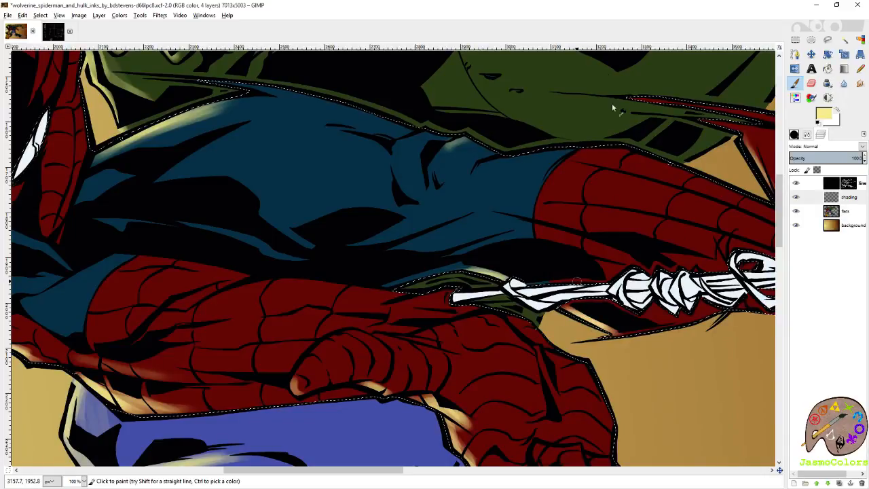
key("shift+e")
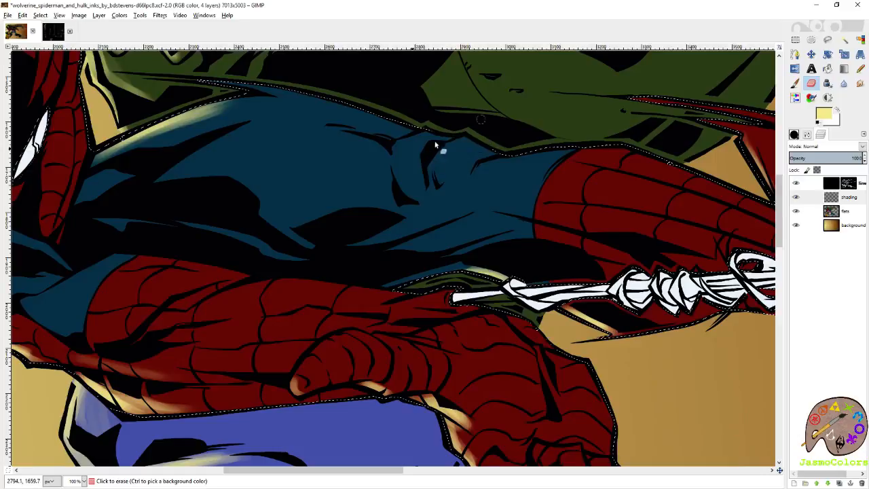
left_click(432, 182)
- Clear the selection and check the characters with the background layer hidden, restoring its visibility at the end
key("shift+o")
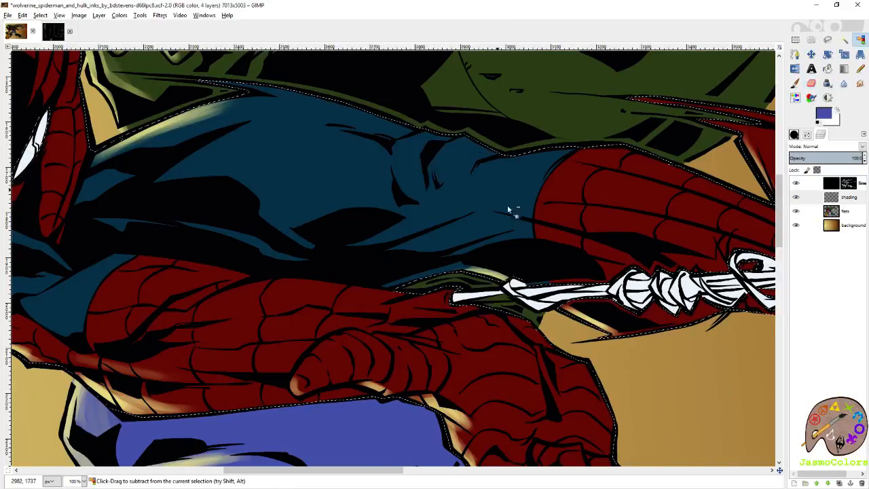
scroll(511, 208, "down", 4)
scroll(681, 382, "down", 2)
key("r")
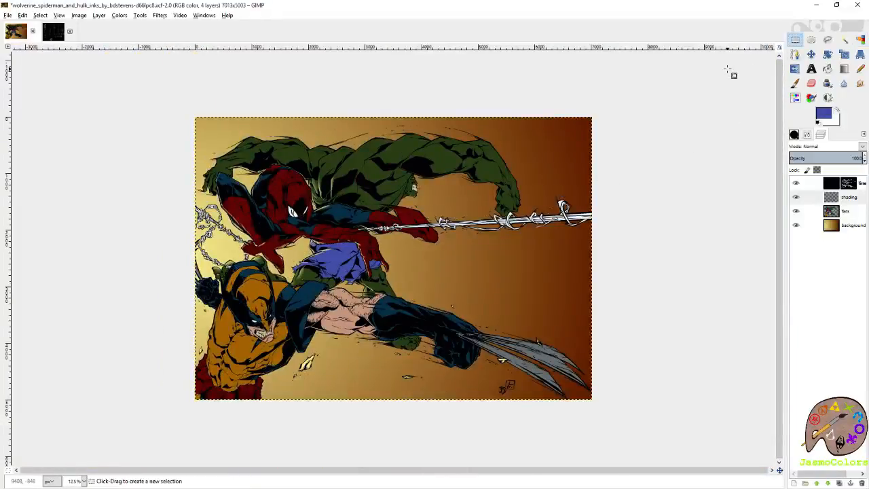
left_click(796, 225)
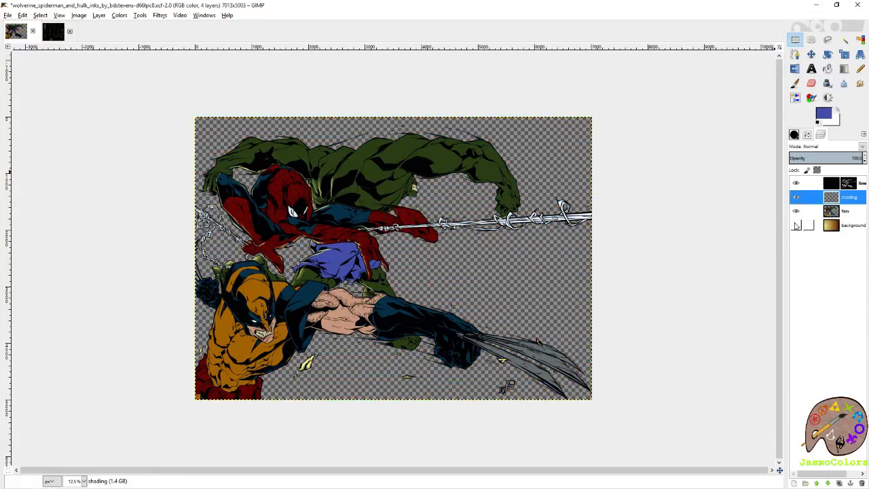
left_click(796, 226)
- Select Wolverine's blue, orange, skin and grey claw areas by colour on the flats layer, adding each to one selection
left_click(842, 211)
left_click(861, 39)
scroll(241, 299, "up", 5)
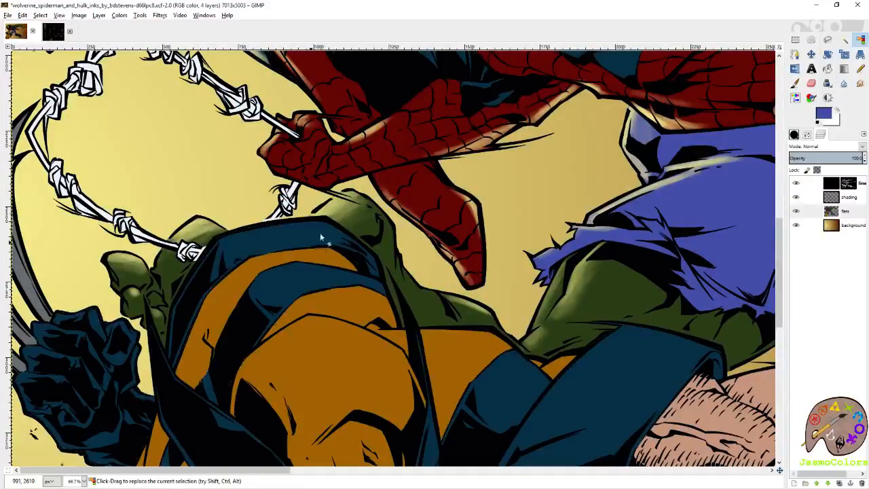
scroll(318, 237, "down", 1)
scroll(318, 229, "down", 1)
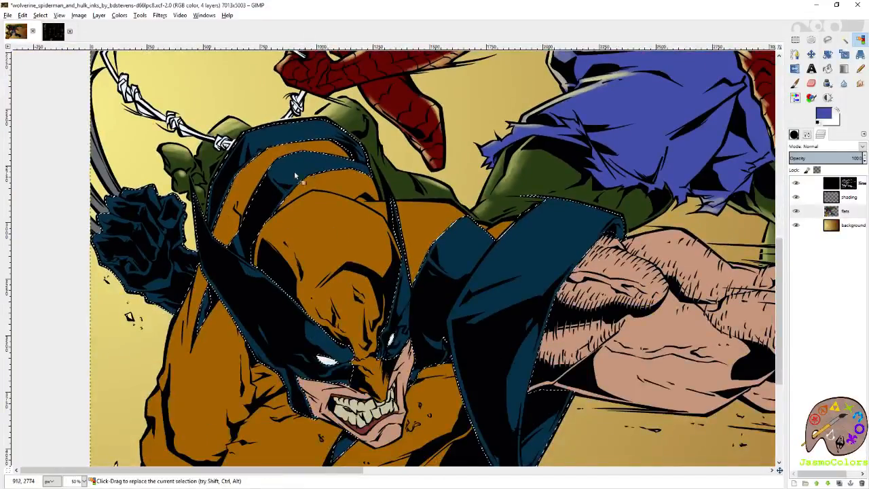
key("shift")
left_click(322, 211, "shift")
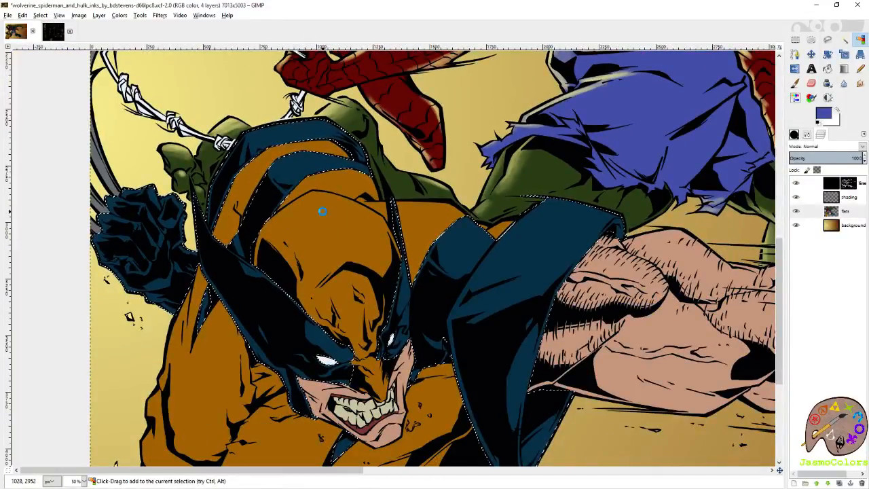
scroll(322, 211, "right", 6)
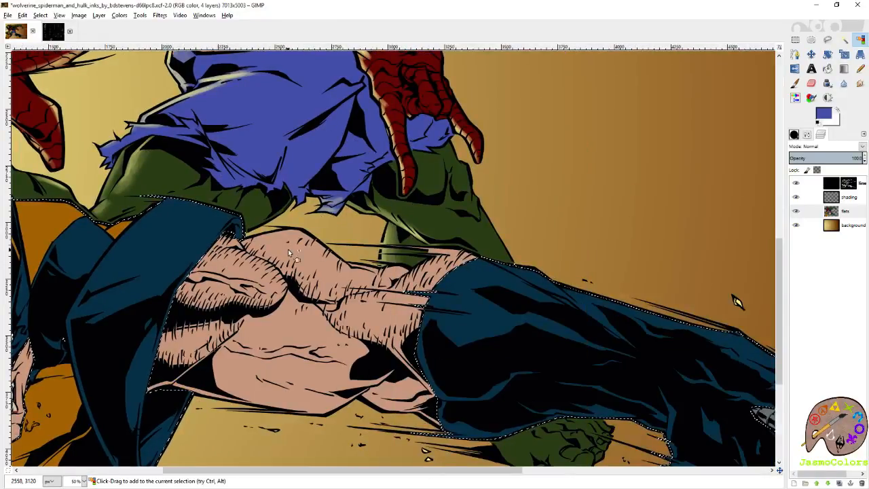
scroll(197, 233, "left", 6)
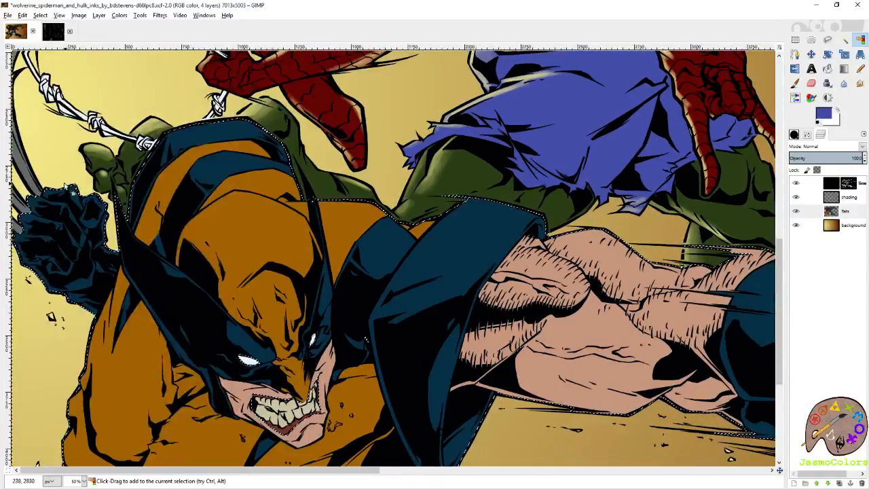
left_click_drag(21, 174, 18, 172)
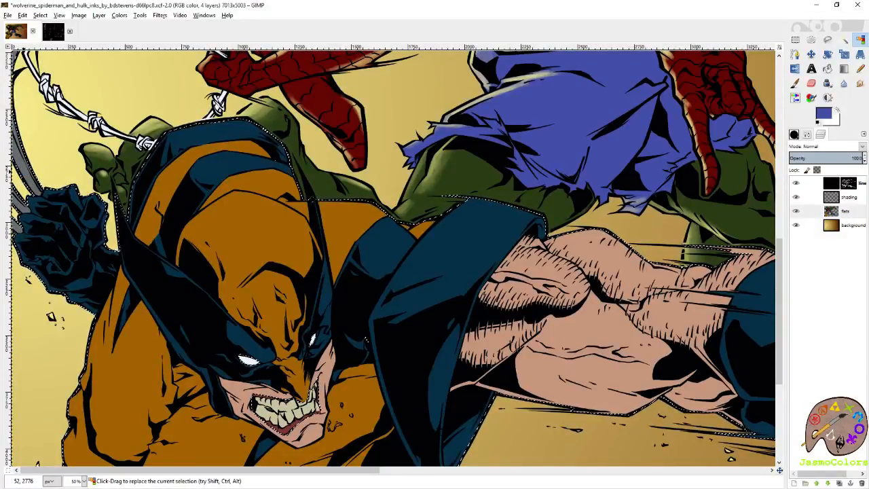
- Make the shading layer active and set the paintbrush size to 42
left_click(849, 198)
key("shift+e")
left_click_drag(335, 133, 507, 189)
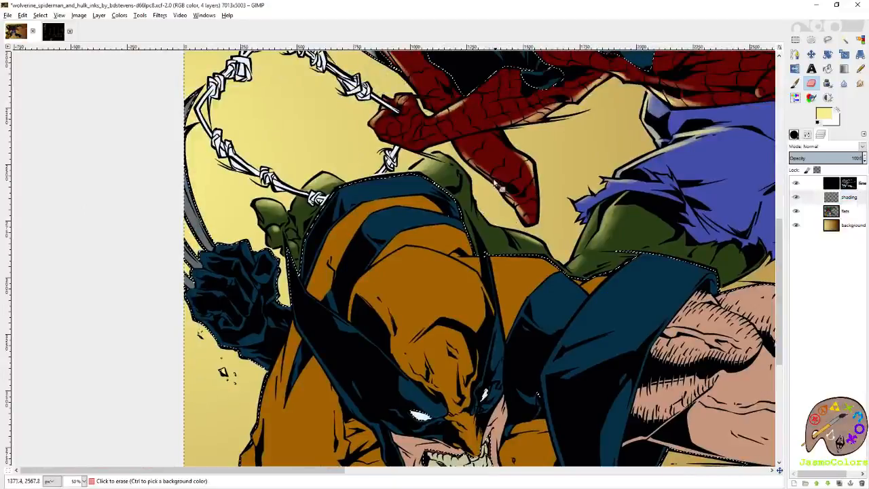
left_click(794, 83)
left_click_drag(415, 166, 529, 146)
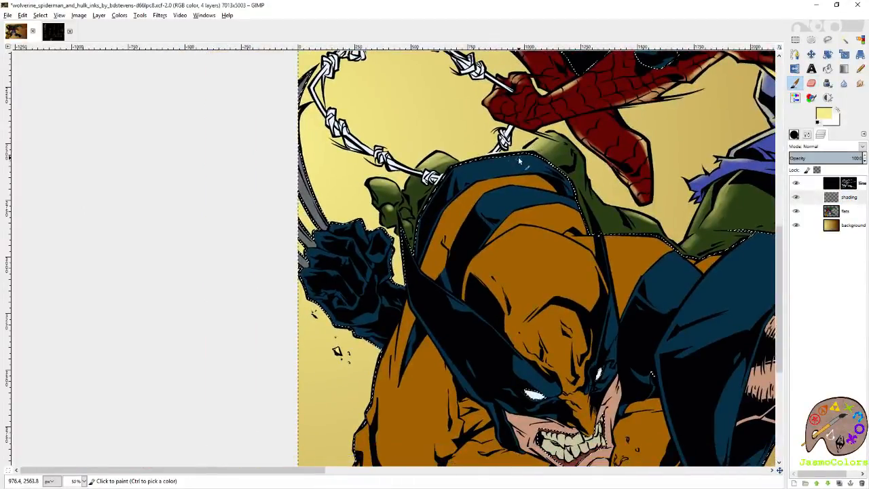
left_click(808, 135)
left_click(855, 197)
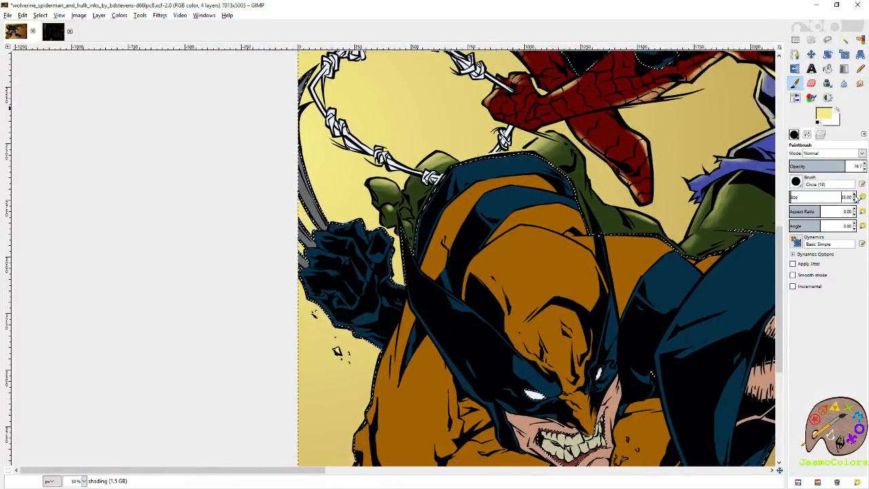
- Paint pale yellow highlights along the blue band above Wolverine's head and on the knuckles of his raised blue fist
mouse_move(533, 160)
left_mouse_down()
mouse_move(475, 164)
mouse_move(438, 180)
left_mouse_up()
left_click_drag(534, 158, 444, 178)
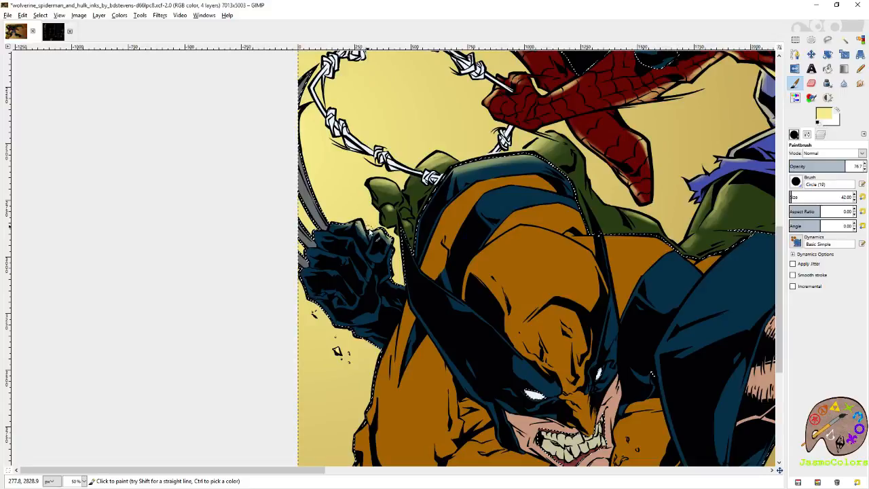
left_click_drag(321, 178, 330, 188)
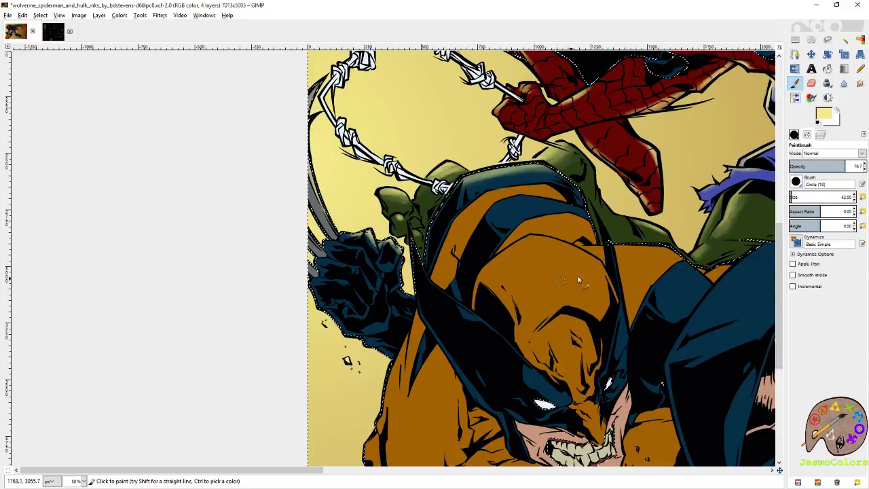
- Paint pale yellow highlights across the orange crown of Wolverine's head and along the upper edge of the orange shoulder behind it
left_click_drag(577, 248, 485, 216)
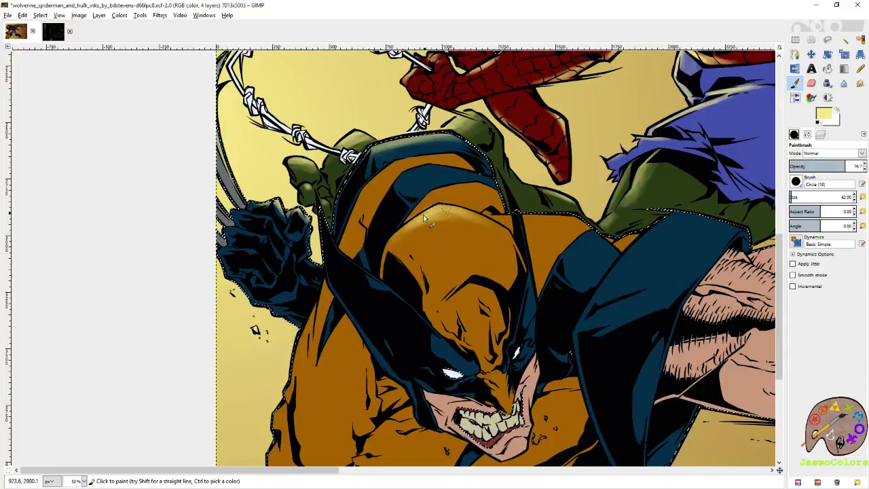
left_click_drag(572, 181, 469, 225)
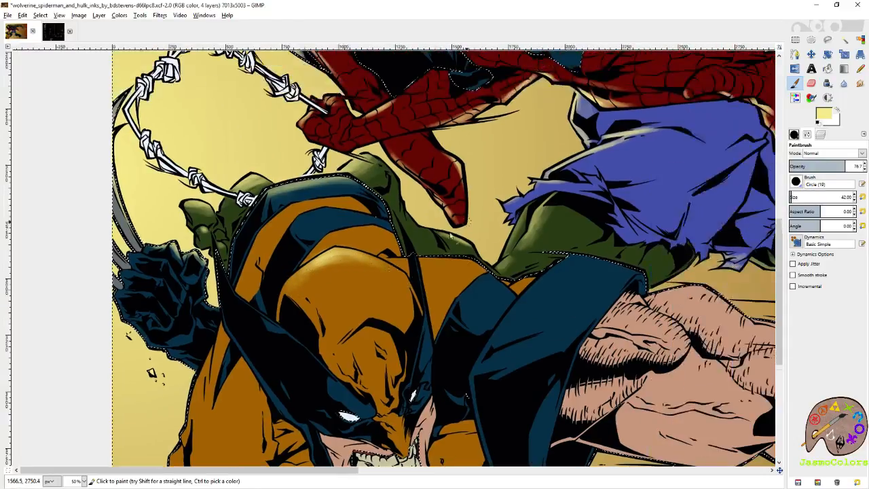
left_click_drag(423, 261, 469, 263)
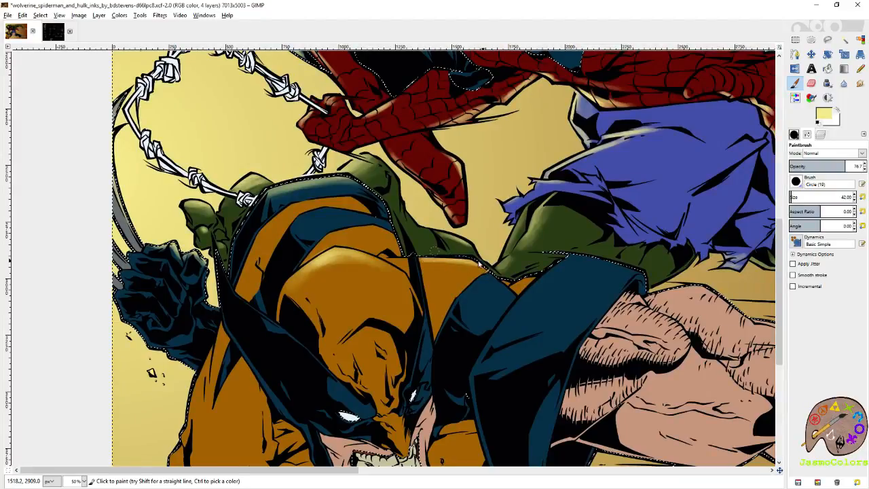
- Paint a soft pale yellow highlight along the upper edge of the blue shoulder piece on Wolverine's outstretched arm
scroll(475, 267, "down", 3)
mouse_move(577, 181)
left_mouse_down()
mouse_move(577, 141)
mouse_move(558, 183)
mouse_move(535, 205)
mouse_move(535, 155)
mouse_move(491, 185)
mouse_move(531, 153)
mouse_move(452, 232)
mouse_move(530, 148)
mouse_move(488, 182)
mouse_move(522, 164)
mouse_move(497, 188)
left_mouse_up()
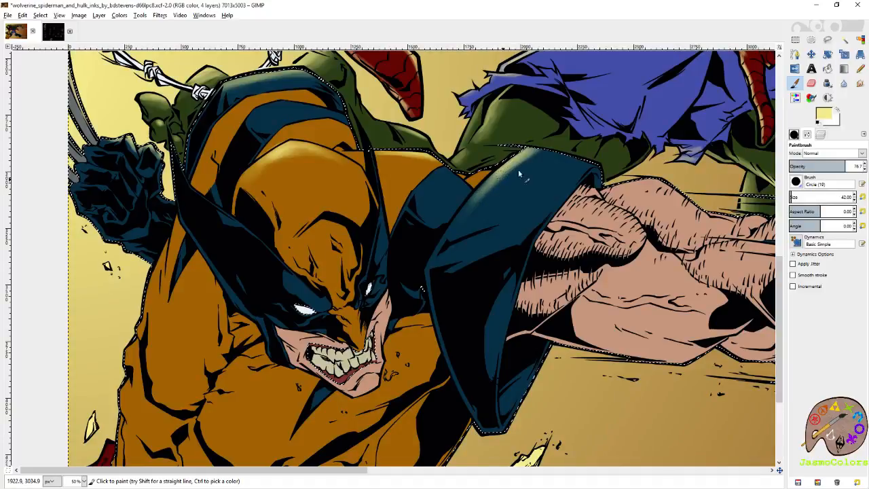
left_click_drag(541, 153, 470, 181)
left_click_drag(480, 210, 561, 148)
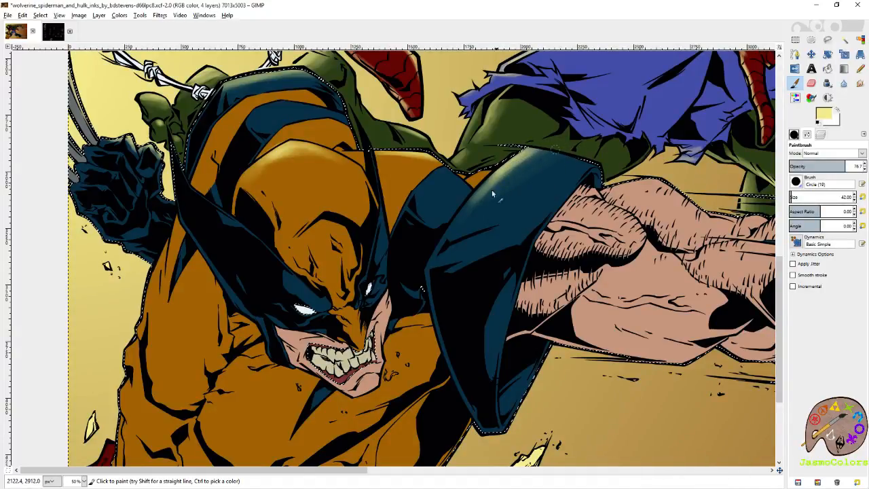
left_click_drag(476, 196, 479, 201)
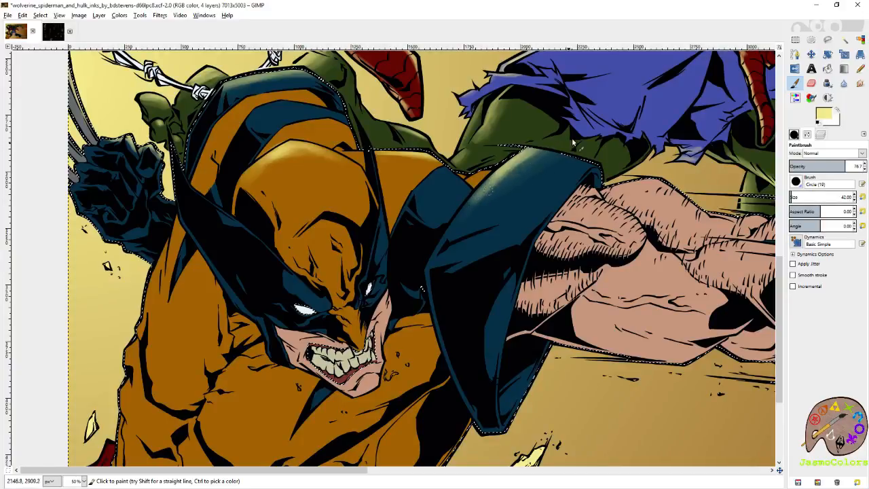
left_click_drag(544, 182, 394, 235)
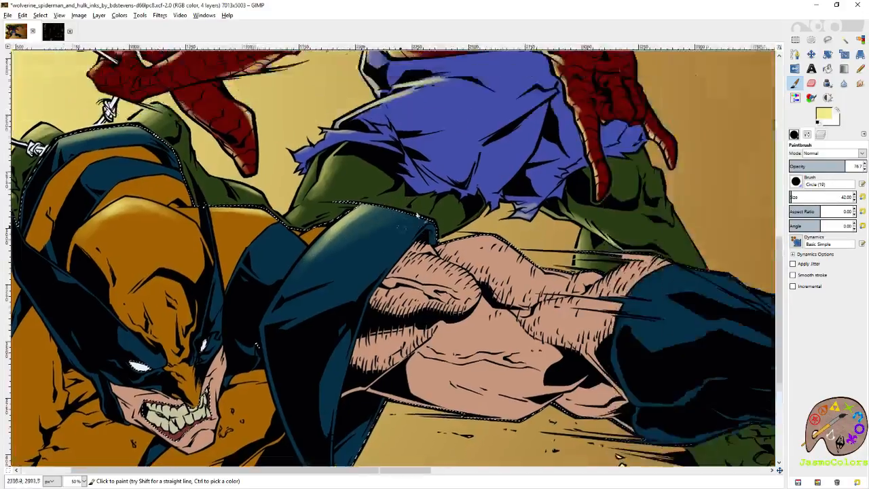
left_click_drag(468, 205, 666, 252)
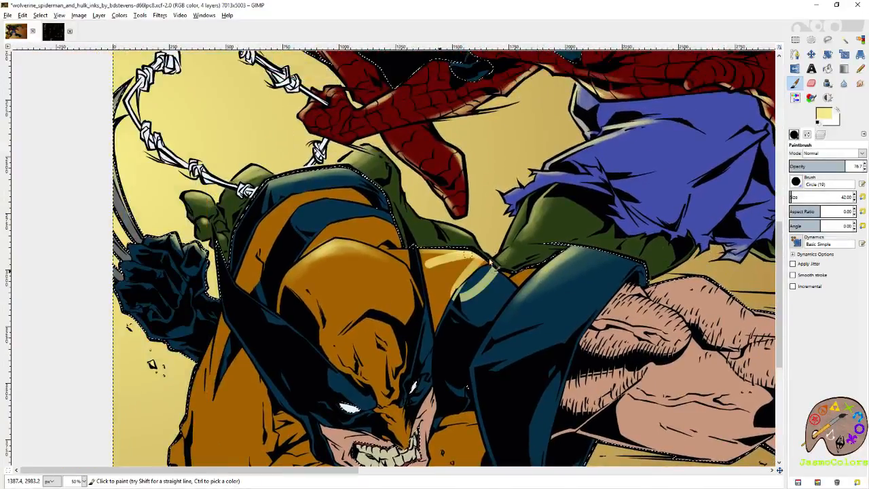
mouse_move(430, 306)
left_mouse_down()
mouse_move(552, 289)
mouse_move(558, 239)
left_mouse_up()
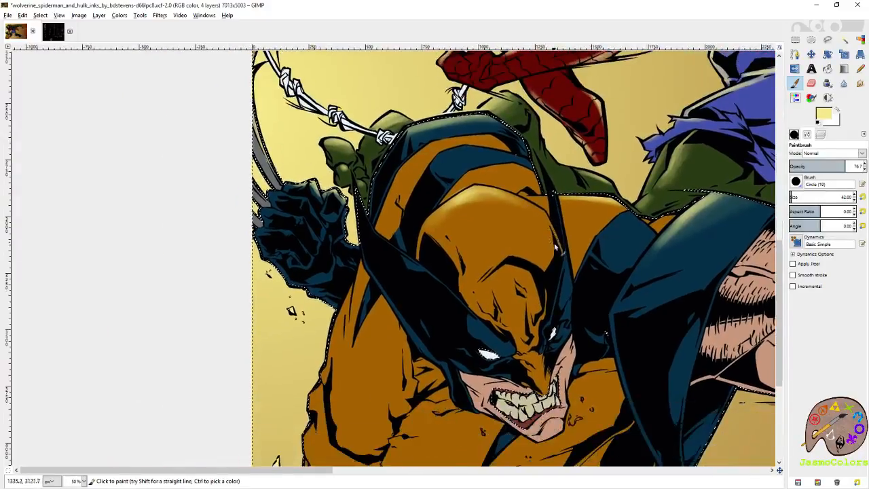
- Paint pale yellow highlights on the outer edge of Wolverine's raised orange arm around the elbow
left_click_drag(498, 250, 617, 285)
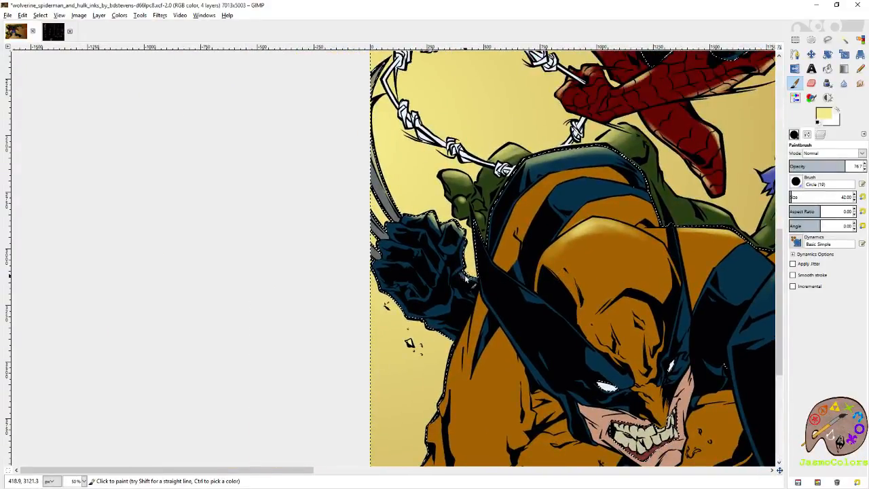
left_click_drag(537, 313, 503, 161)
left_click_drag(398, 263, 455, 209)
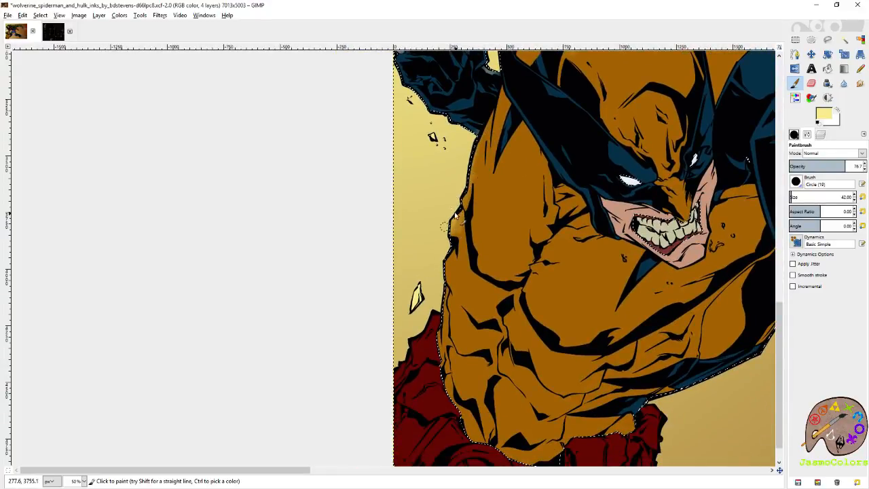
mouse_move(453, 219)
left_mouse_down()
mouse_move(467, 252)
mouse_move(454, 255)
mouse_move(449, 277)
left_mouse_up()
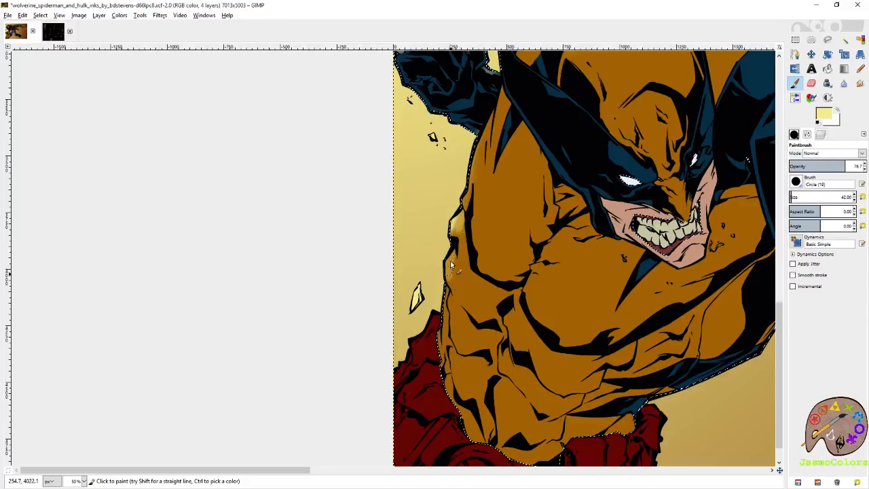
left_click_drag(457, 316, 438, 226)
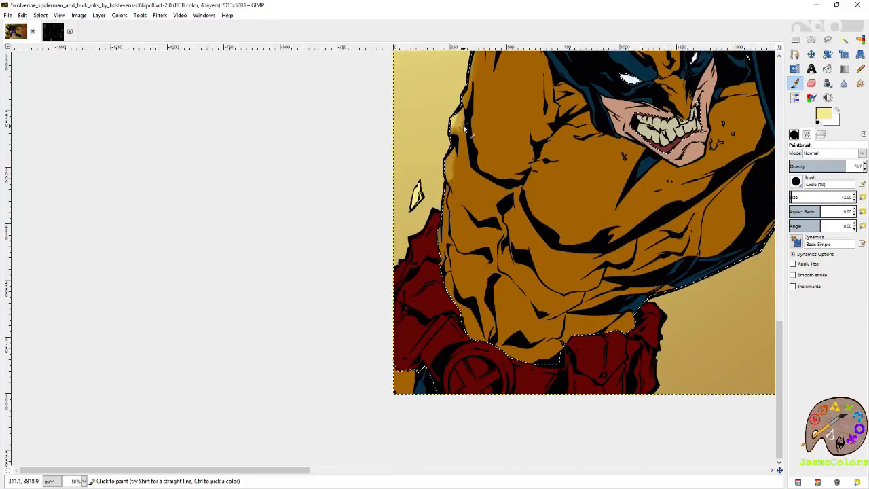
- Add Wolverine's red belt areas to the selection by colour on the flats layer, and make the shading layer active for the paintbrush
left_click(821, 134)
left_click(846, 211)
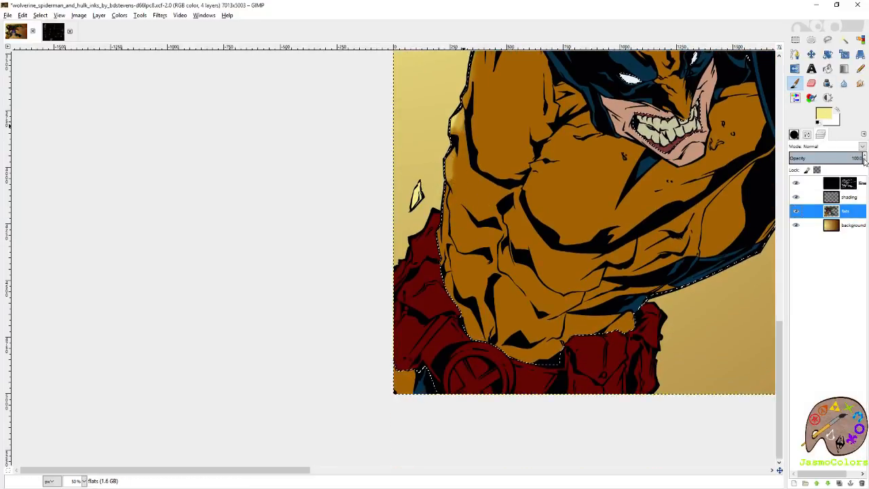
left_click(861, 39)
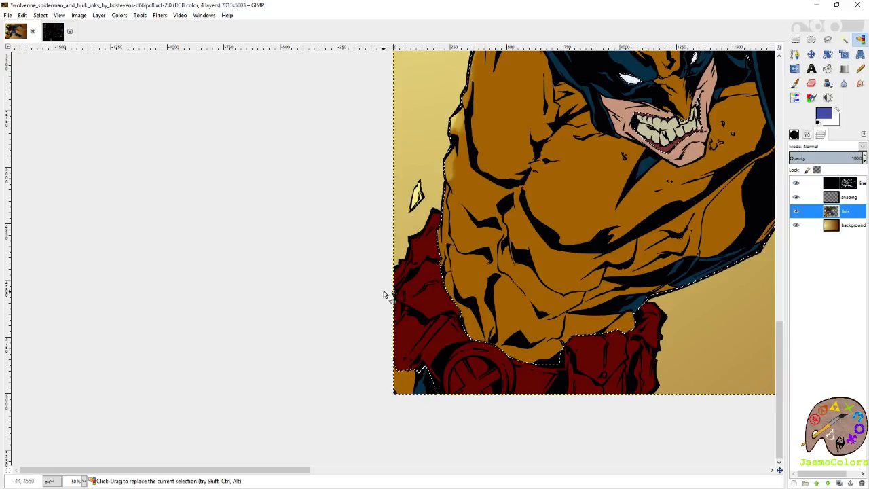
left_click(419, 267, "shift")
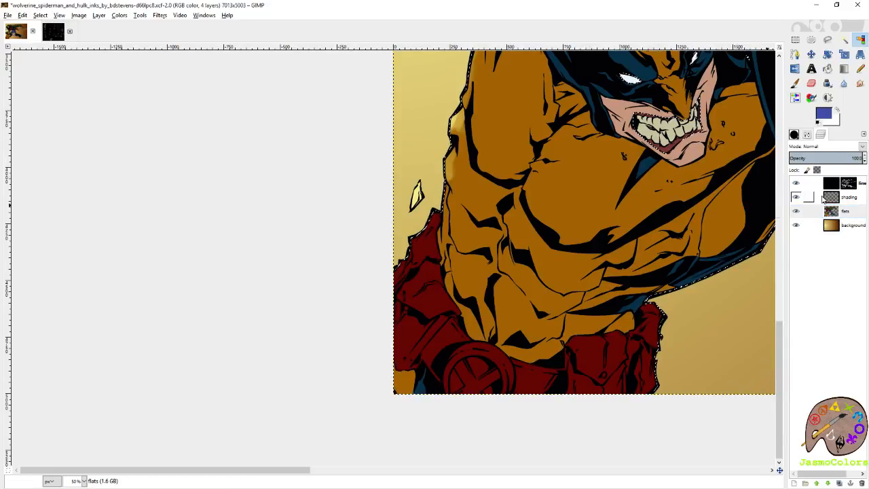
left_click(849, 199)
key("p")
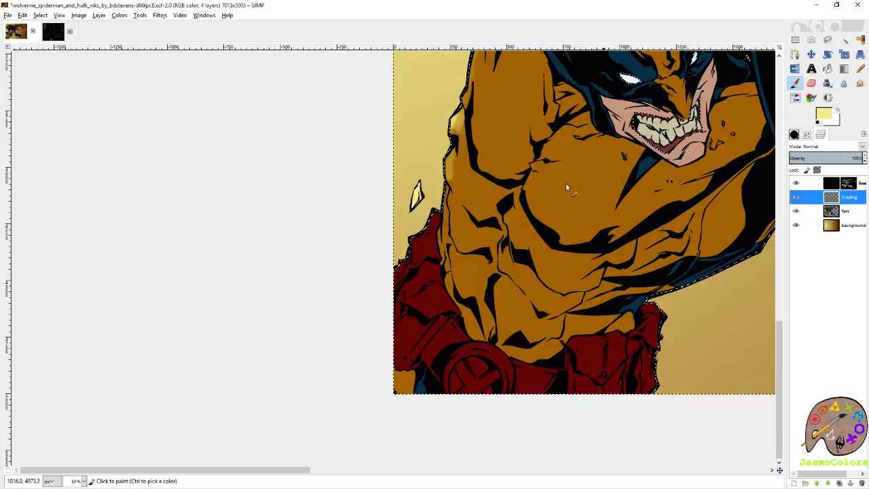
- Paint pale yellow highlights on the outer edge of Wolverine's red belt pouches and save the image
mouse_move(433, 213)
left_mouse_down()
mouse_move(390, 273)
mouse_move(432, 220)
left_mouse_up()
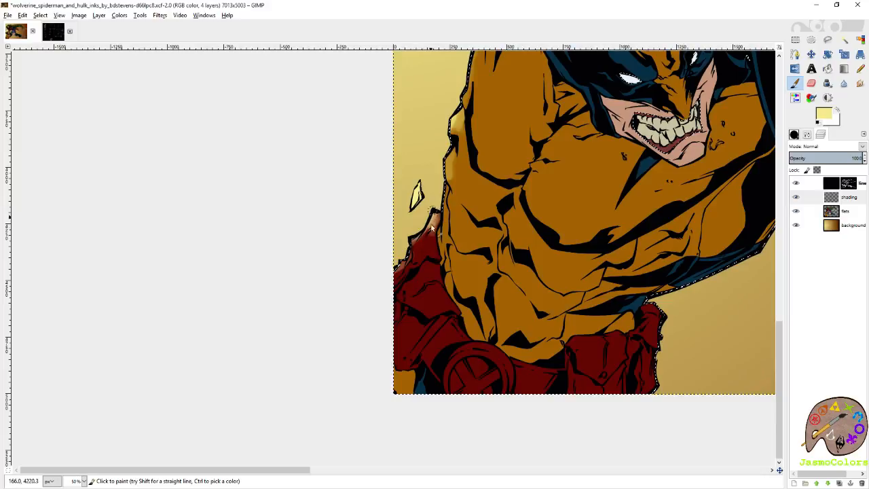
scroll(435, 215, "up", 2)
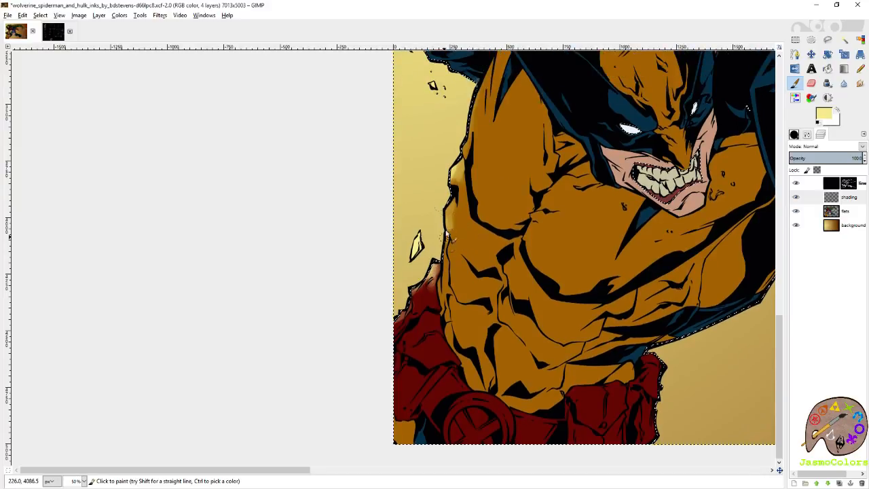
key("ctrl+s")
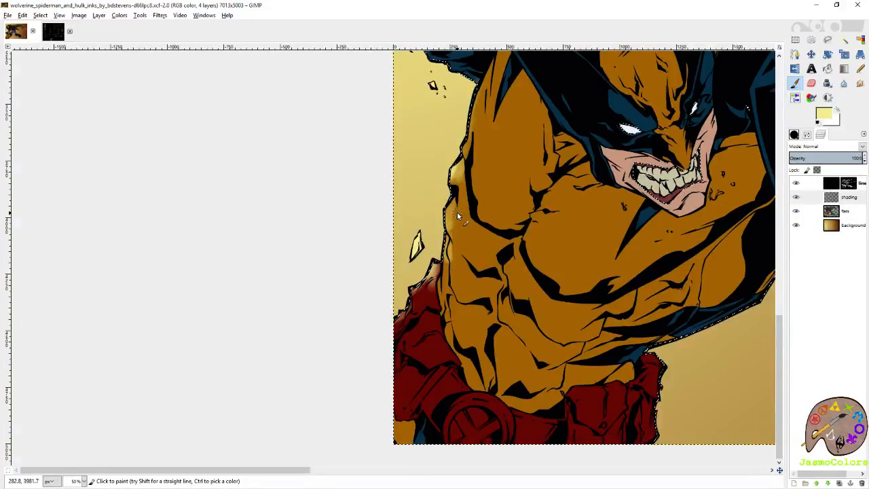
- Extend the pale yellow highlight along the outer edge of Wolverine's orange arm up toward the blue glove
left_click_drag(454, 171, 457, 194)
scroll(458, 194, "up", 4)
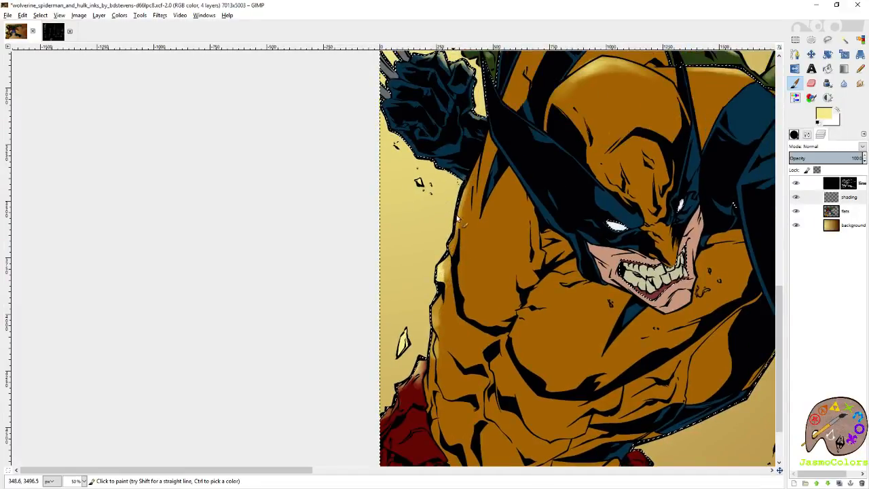
scroll(473, 230, "up", 1)
scroll(474, 231, "up", 3)
scroll(463, 216, "up", 4)
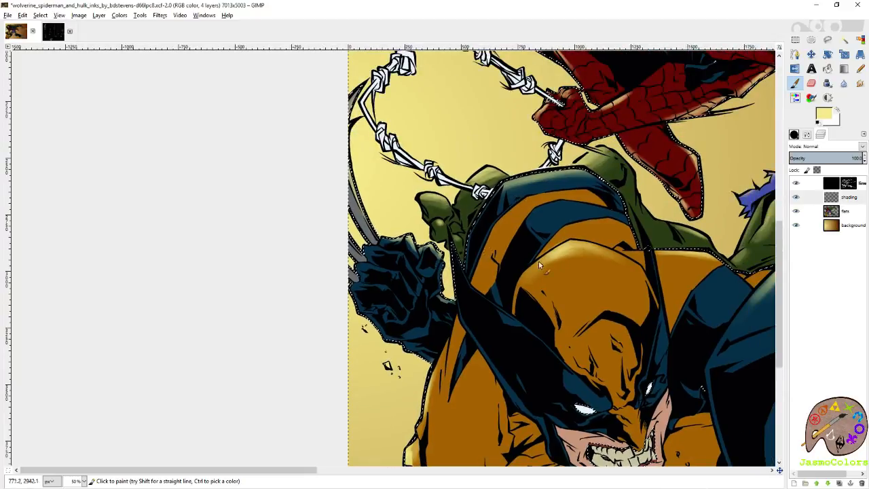
- Paint pale yellow highlights along the upper edge of Wolverine's bare outstretched arm, from the blue shoulder piece to the glove
scroll(537, 224, "right", 6)
scroll(544, 240, "down", 1)
left_click_drag(624, 228, 319, 178)
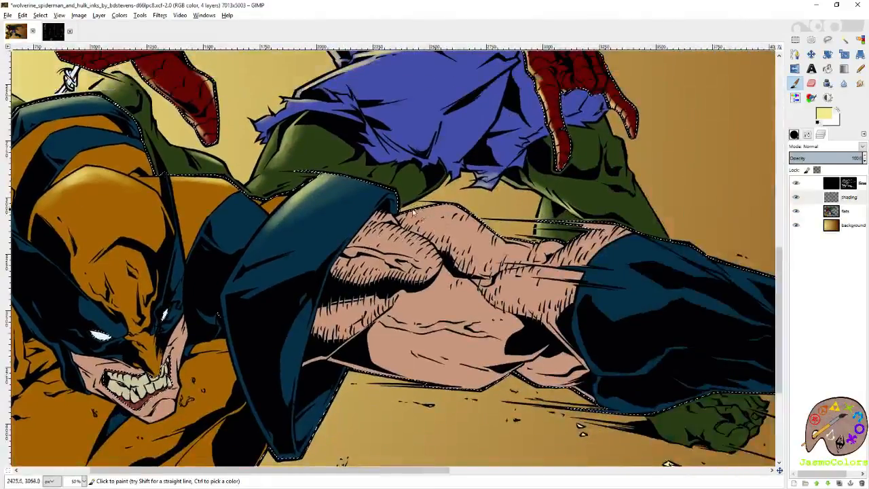
scroll(435, 224, "right", 3)
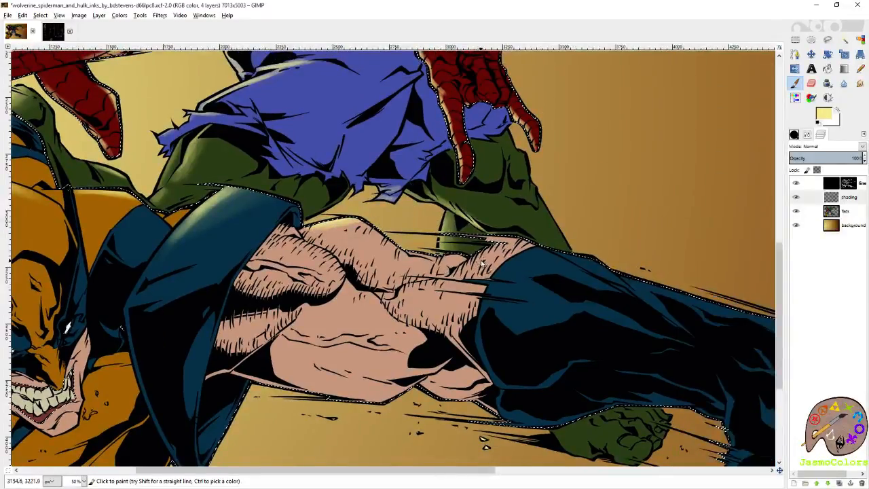
left_click_drag(505, 246, 387, 228)
left_click_drag(313, 327, 454, 231)
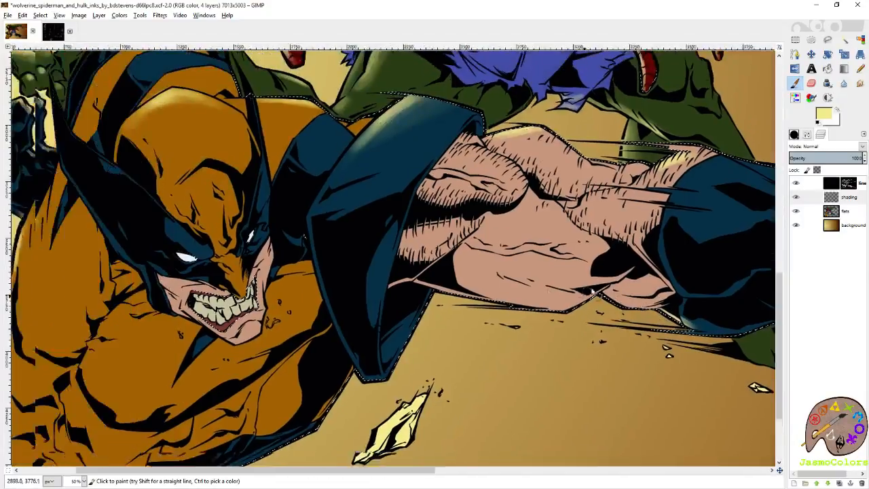
- Check the painted highlights on Wolverine from the belt up to the head, and examine the orange crown close up
scroll(516, 299, "left", 2)
scroll(510, 292, "left", 3)
left_click_drag(410, 394, 613, 246)
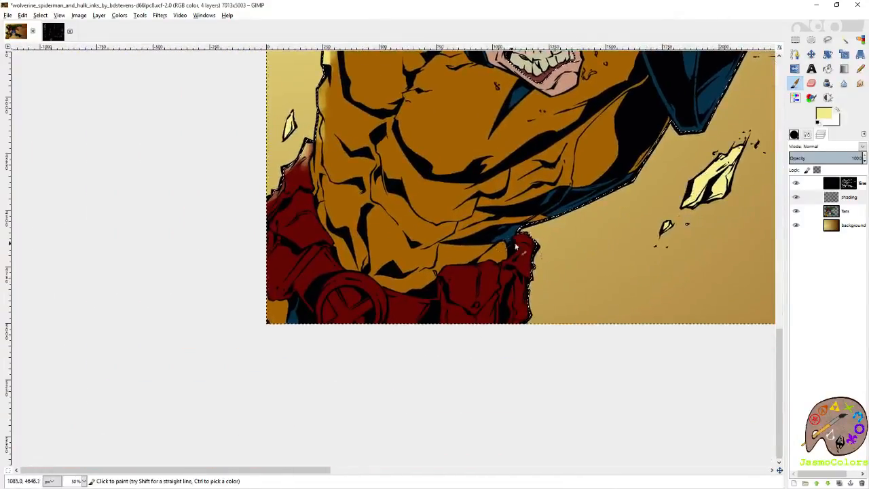
left_click_drag(601, 55, 316, 464)
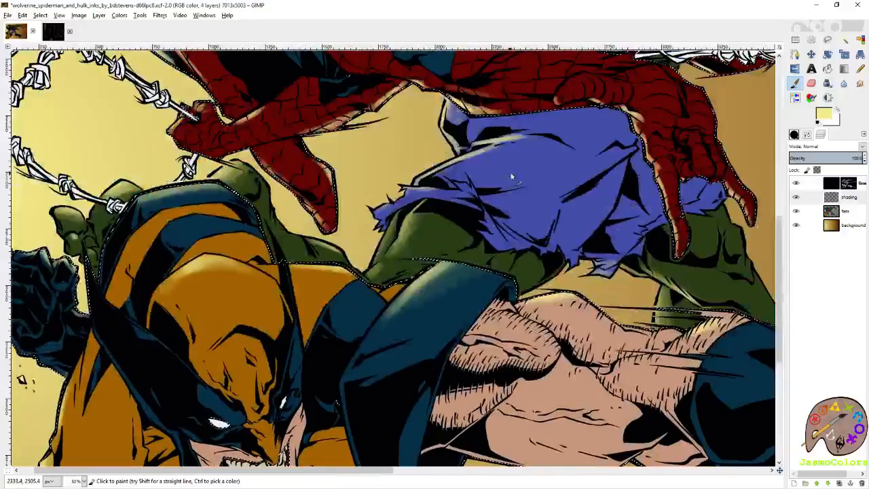
left_click_drag(268, 446, 474, 355)
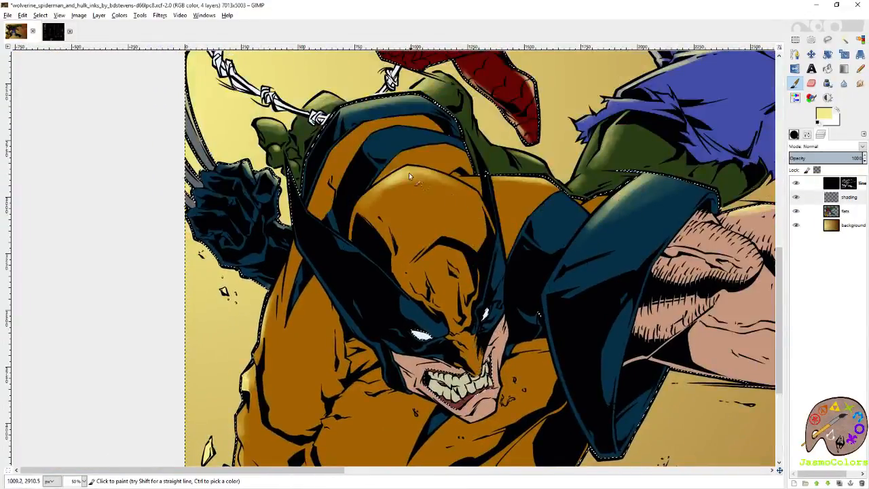
key("shift+e")
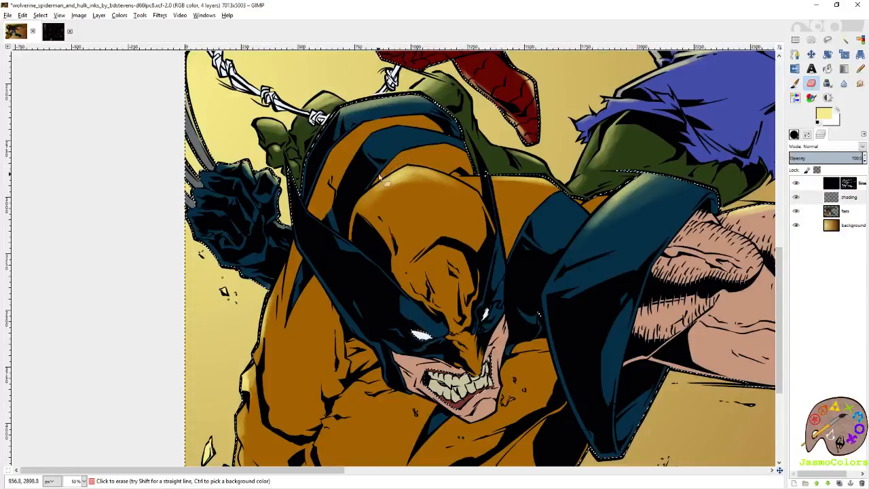
key("shift+o")
scroll(345, 207, "up", 3)
key("shift+e")
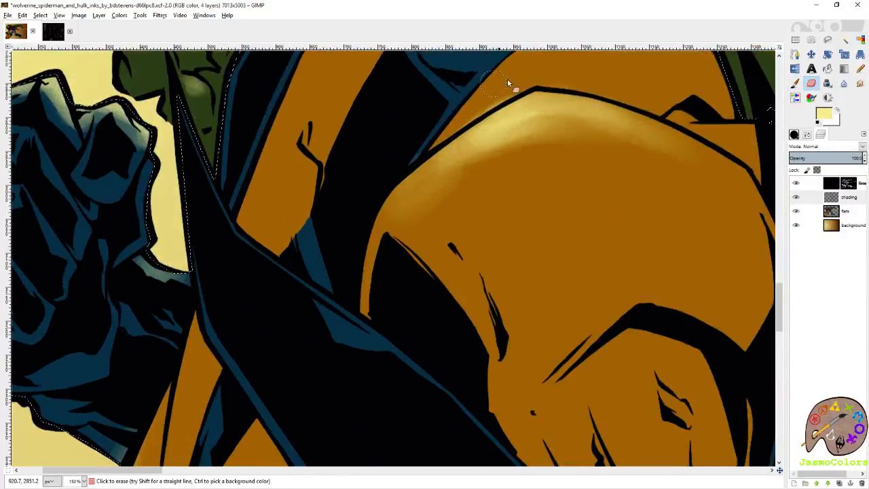
- Build up the pale yellow highlight along the crown of Wolverine's head, using a paintbrush size of 21 for the finer strokes
left_click(794, 84)
mouse_move(592, 113)
left_mouse_down()
mouse_move(567, 117)
mouse_move(632, 127)
mouse_move(555, 123)
mouse_move(634, 152)
left_mouse_up()
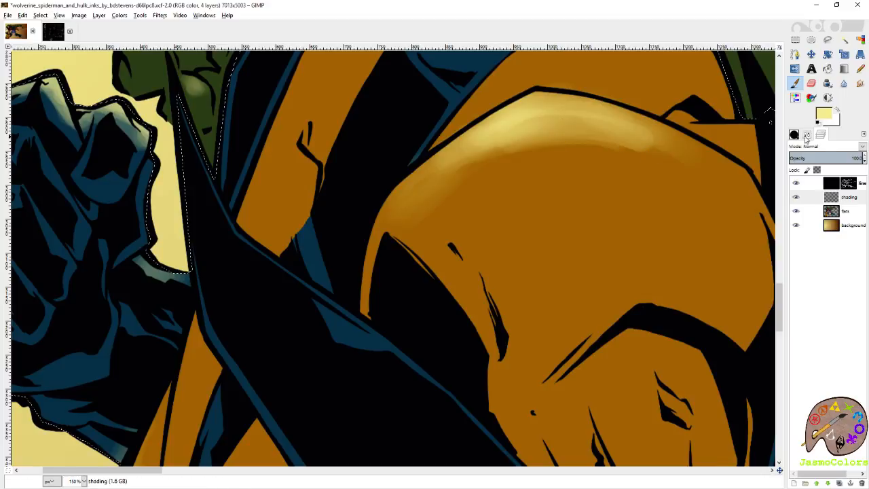
left_click(807, 136)
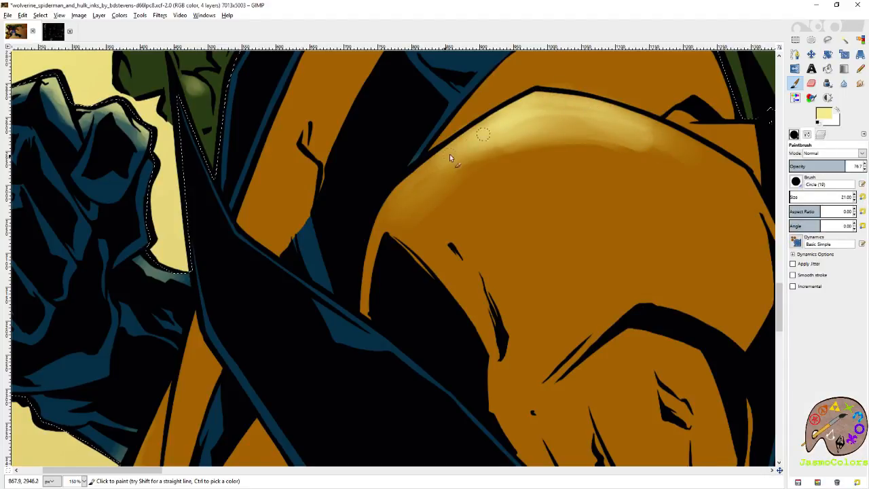
mouse_move(470, 138)
left_mouse_down()
mouse_move(450, 149)
mouse_move(463, 140)
mouse_move(440, 174)
mouse_move(544, 131)
left_mouse_up()
left_click_drag(609, 118, 663, 133)
left_click_drag(657, 129, 680, 138)
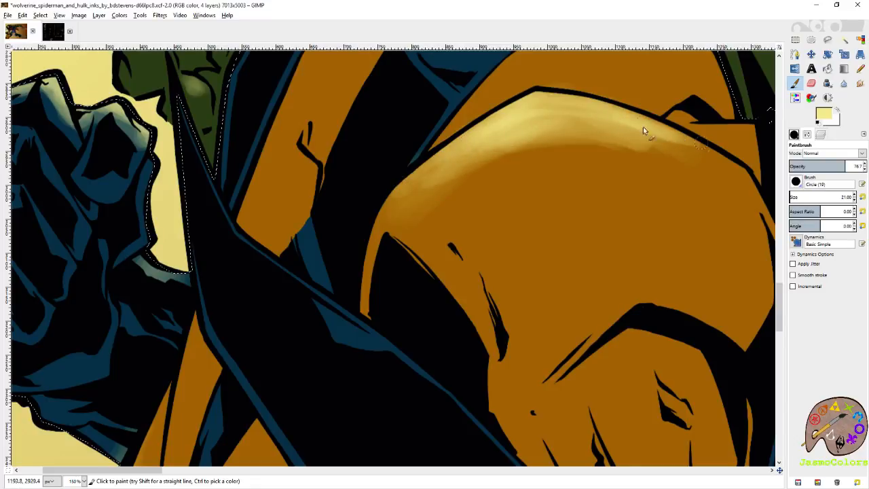
left_click_drag(572, 123, 630, 170)
key("shift+e")
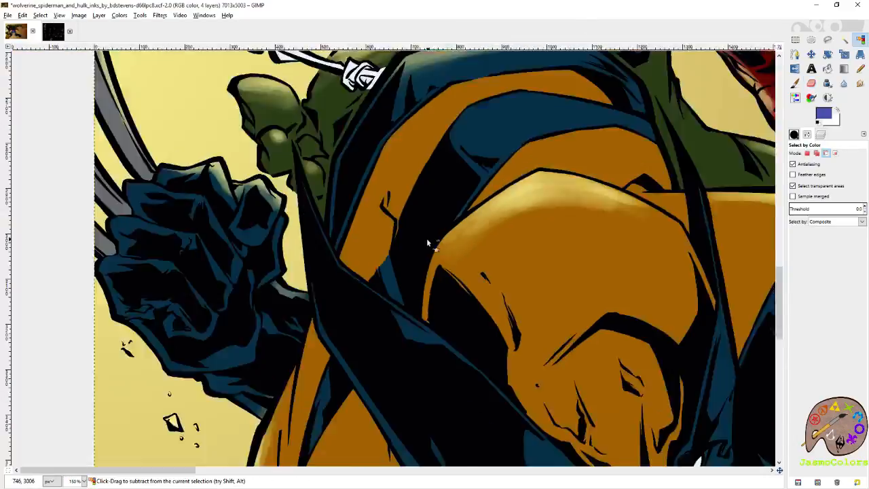
scroll(428, 244, "down", 7)
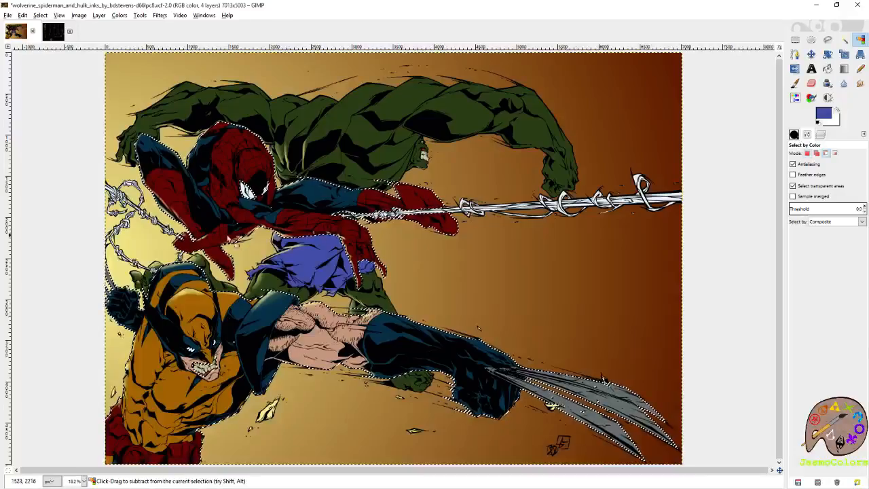
- Clear the current selection around the characters and save the artwork
scroll(207, 234, "up", 7)
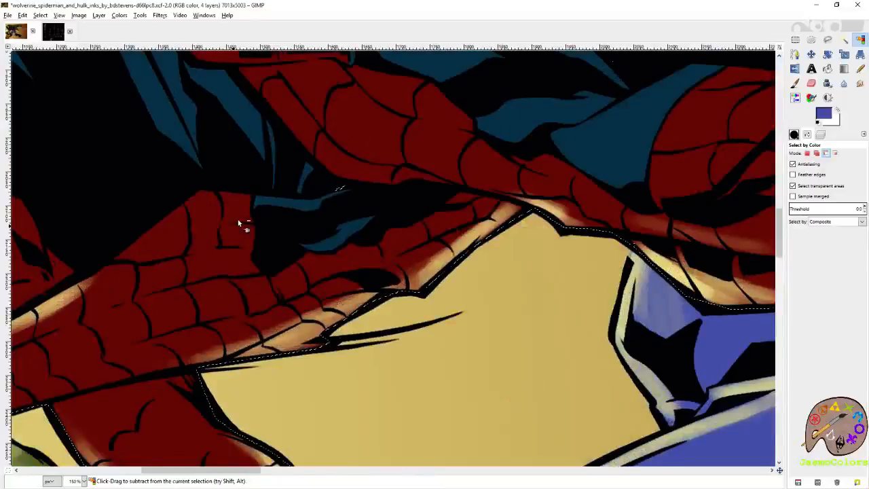
scroll(239, 223, "down", 8)
key("r")
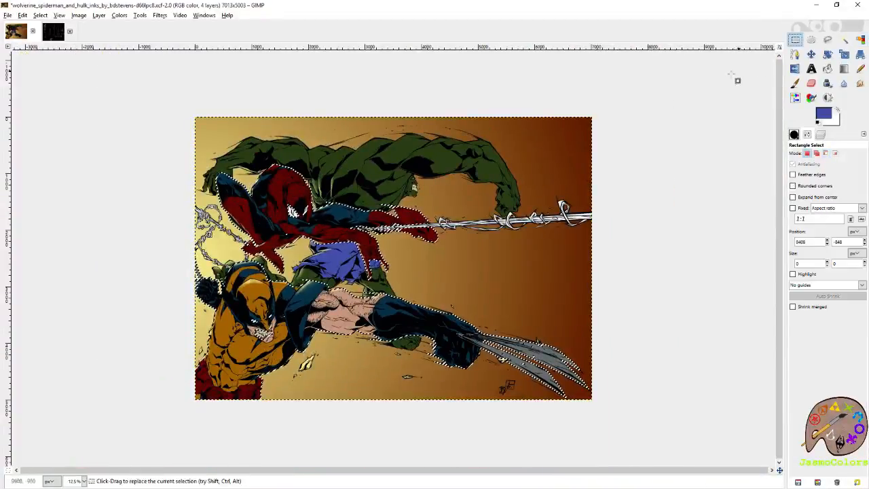
left_click(723, 78)
key("ctrl+s")
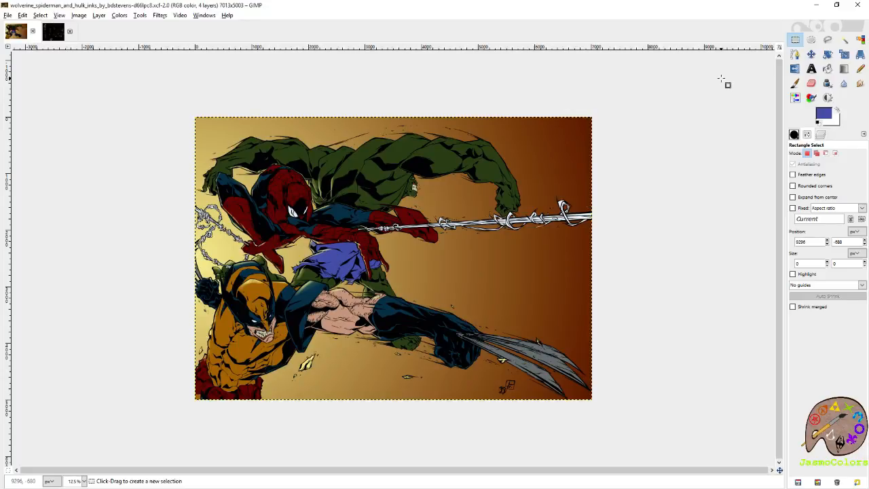
- Sample Hulk's dark green from the flats layer, make it the foreground colour and return to the shading layer
left_click(821, 134)
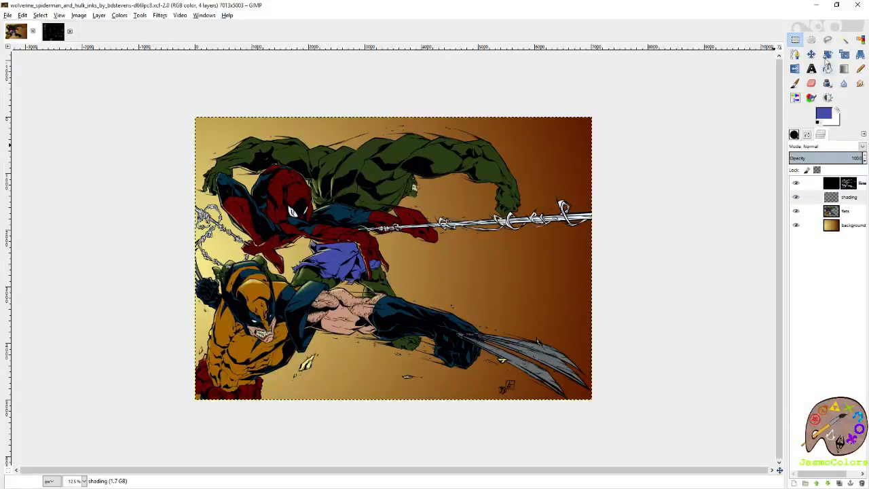
key("plus")
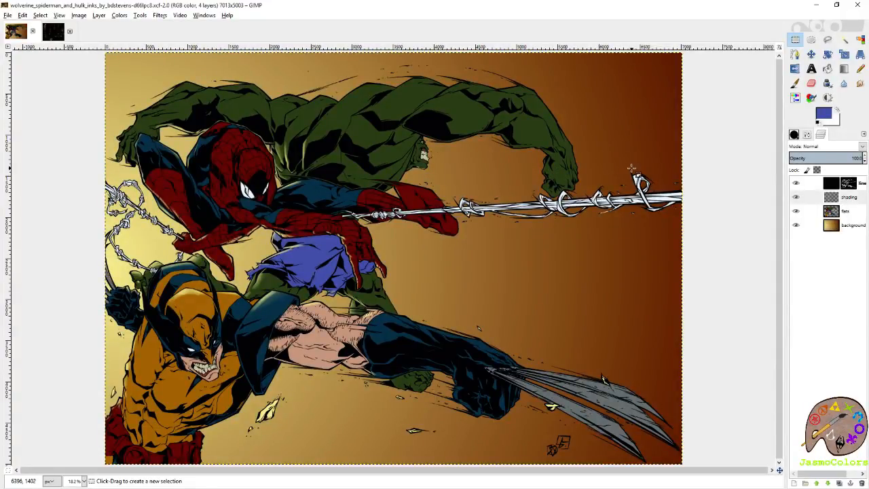
key("plus")
key("shift+e")
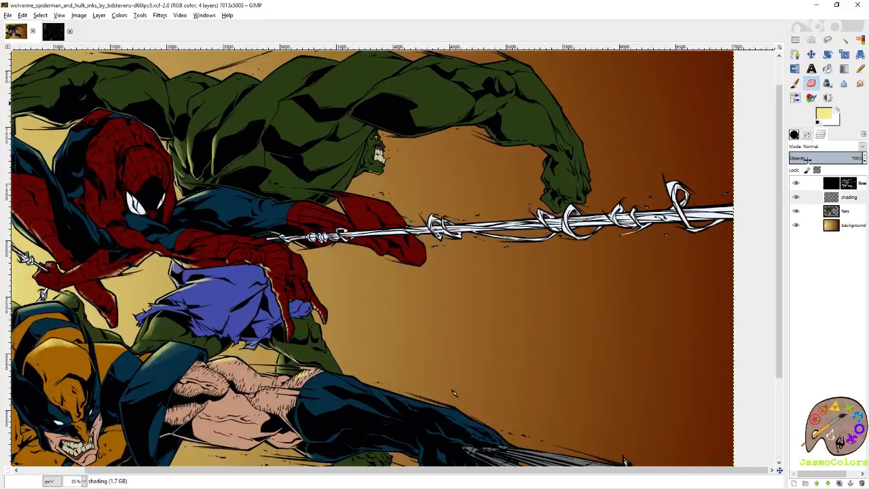
left_click(849, 213)
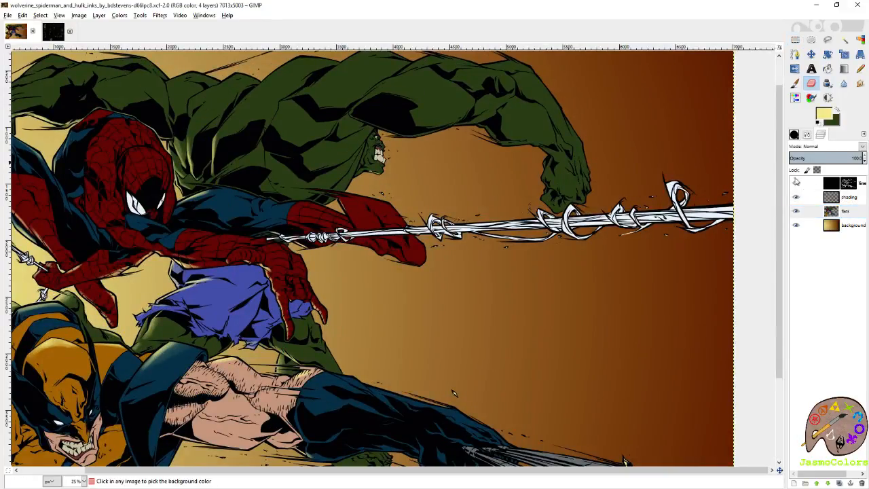
left_click(849, 197)
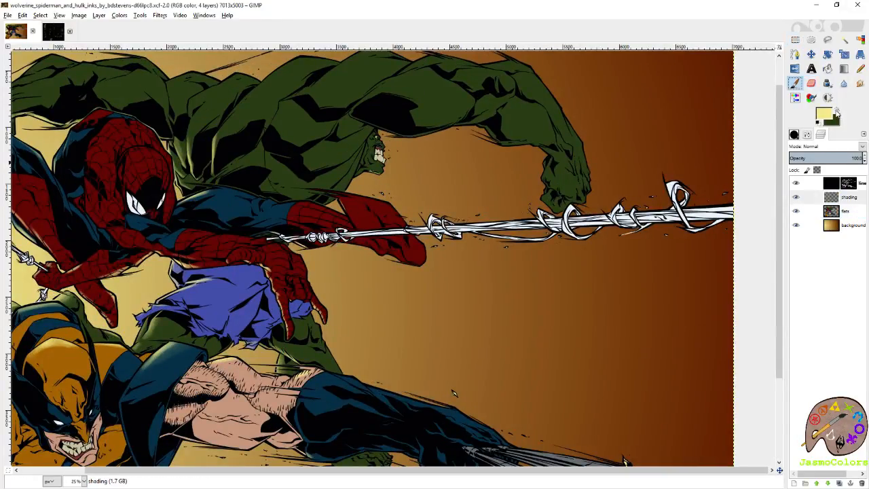
left_click(838, 111)
- Change the foreground colour to teal 2999a0, try a test stroke on Hulk's forearm and undo the stroke
left_click(824, 116)
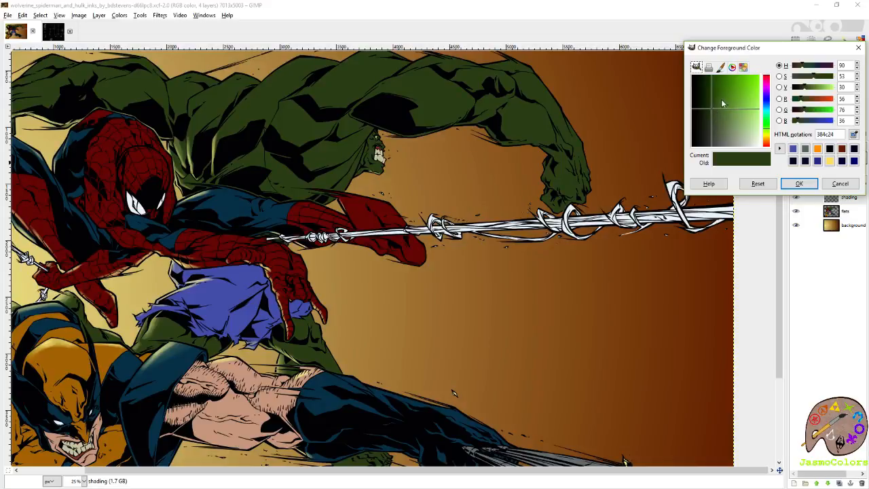
left_click(725, 100)
left_click(768, 114)
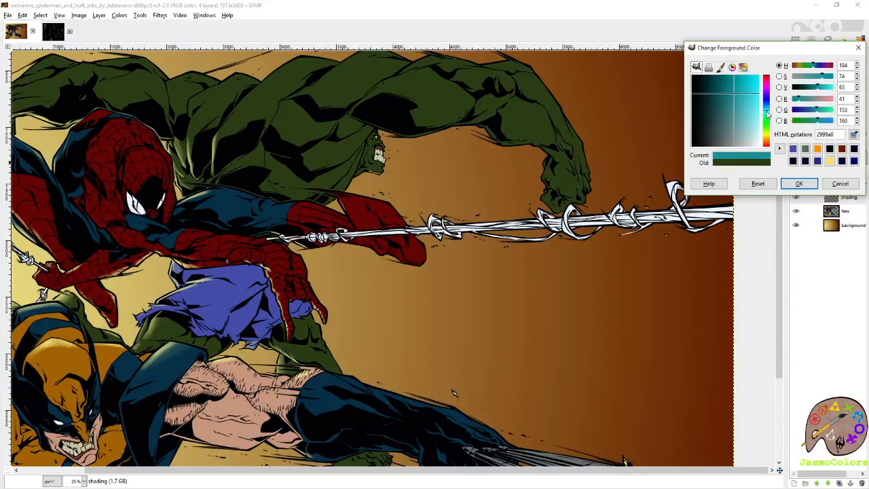
left_click_drag(768, 112, 769, 114)
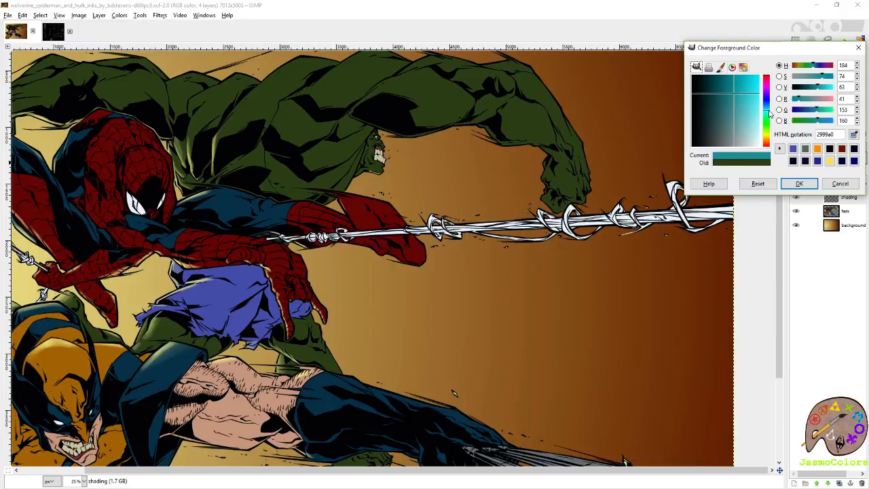
left_click(800, 184)
left_click_drag(524, 109, 552, 133)
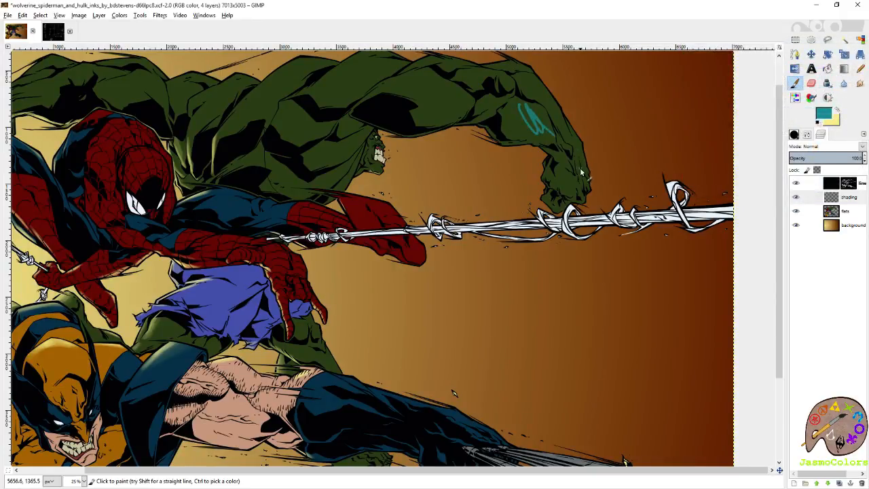
key("ctrl+z")
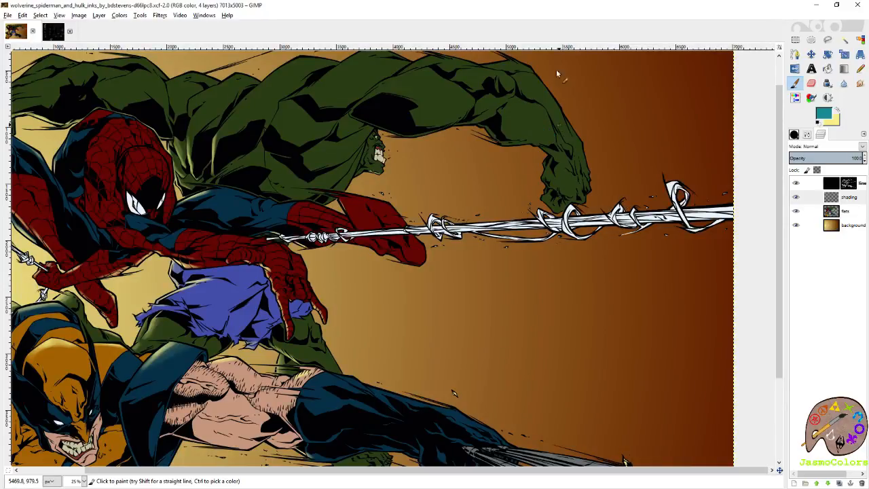
- Select Hulk's green areas by colour on the flats layer, then make the shading layer active
key("r")
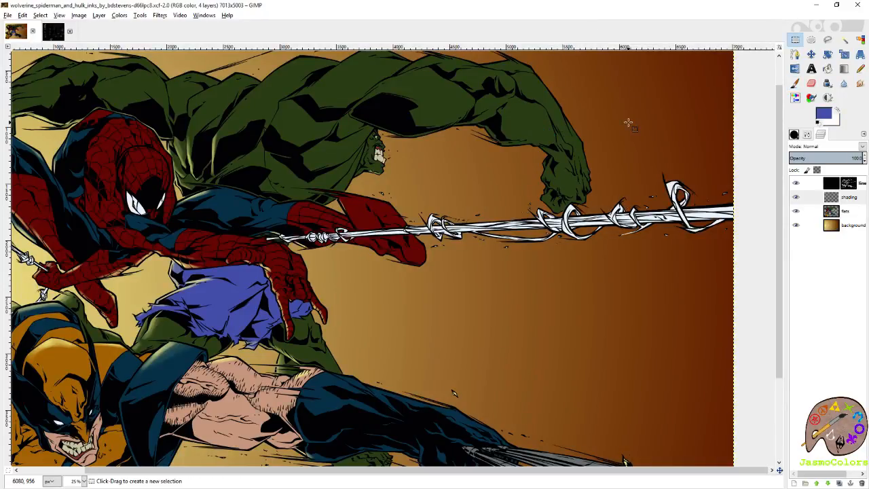
scroll(686, 168, "left", 3)
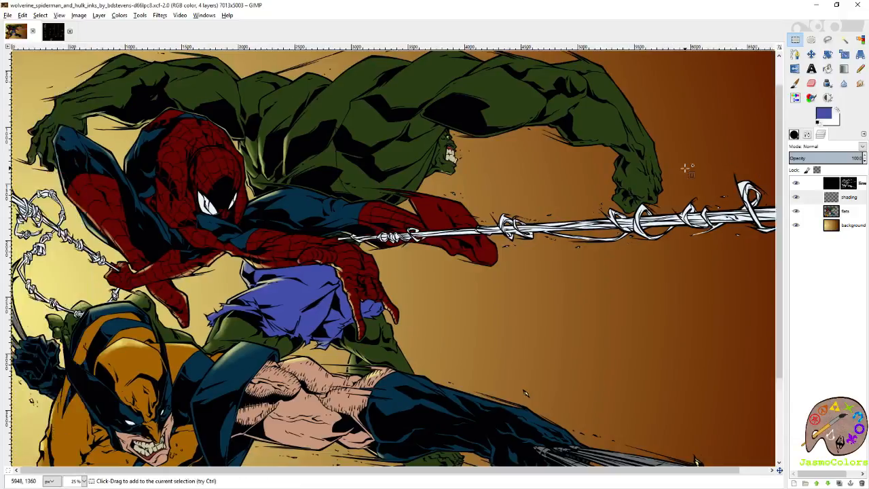
scroll(686, 168, "up", 1)
left_click(846, 211)
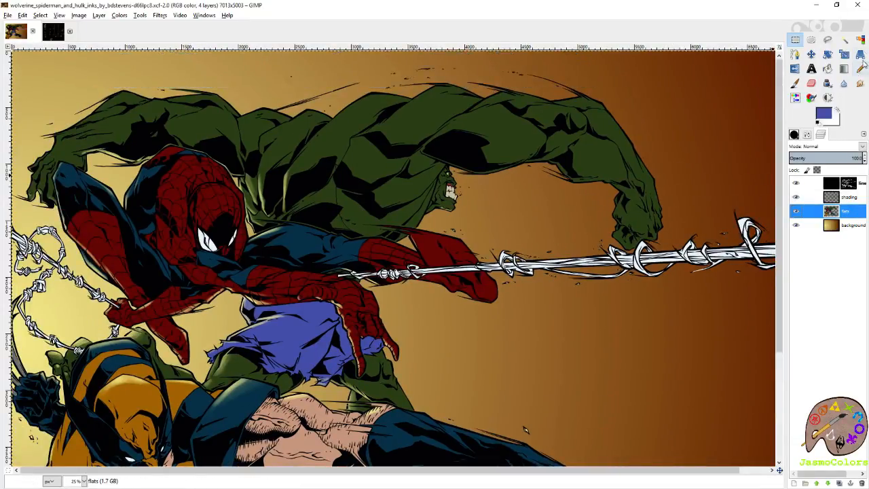
left_click(860, 40)
left_click(492, 127)
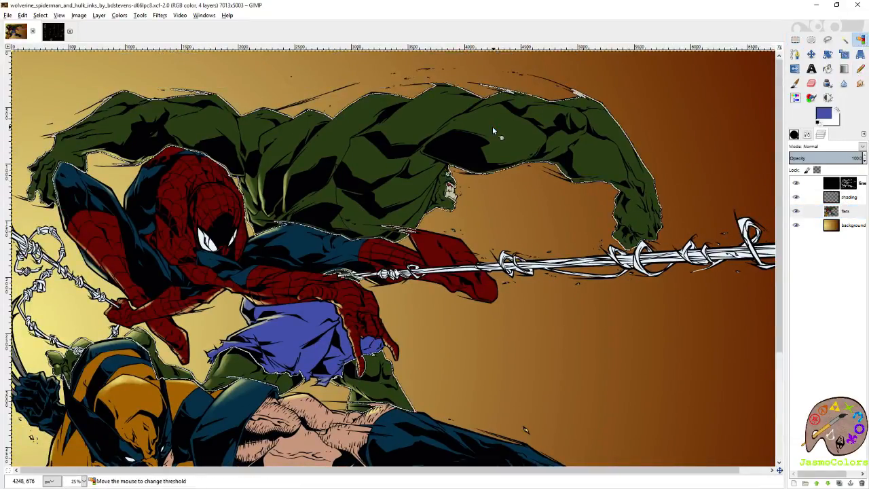
left_click(849, 197)
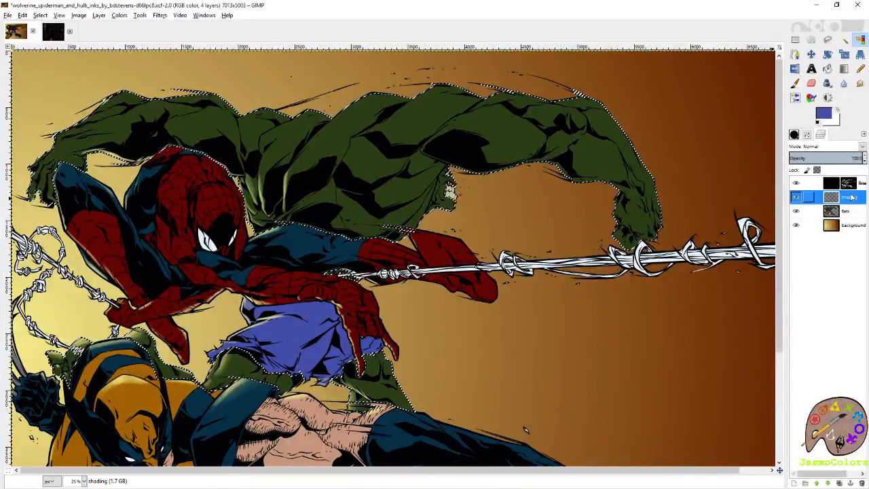
- Set the paintbrush size to 115.17 and change the foreground colour to blue-teal 2988a0
left_click(806, 135)
key("p")
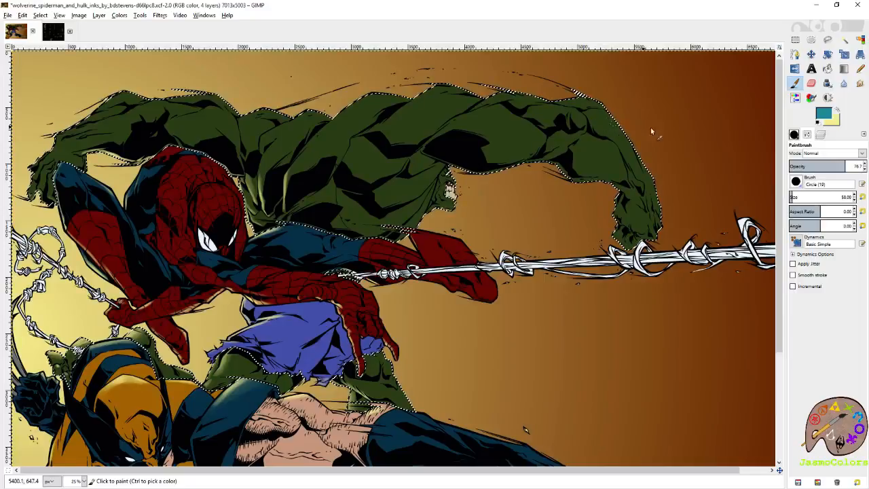
left_click(797, 198)
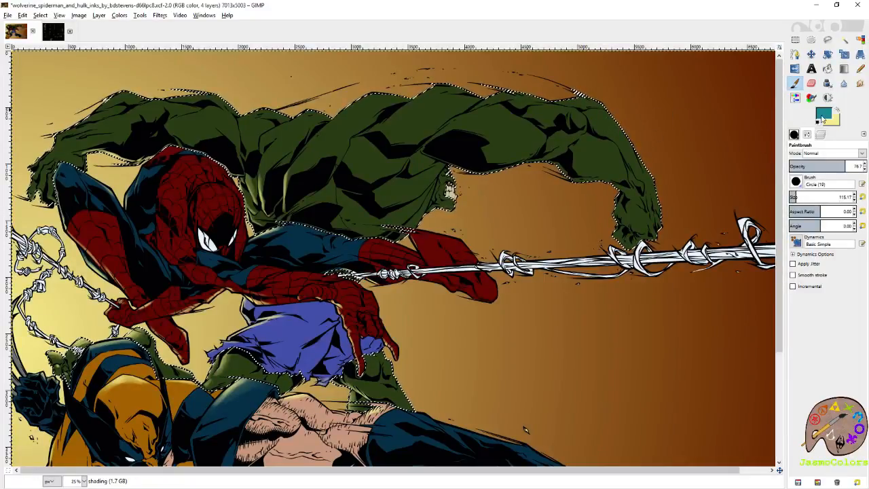
left_click(827, 115)
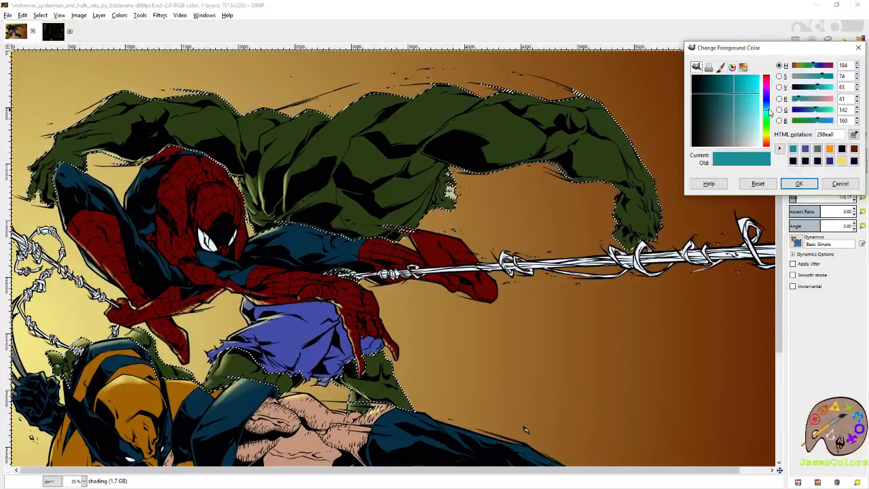
left_click(768, 112)
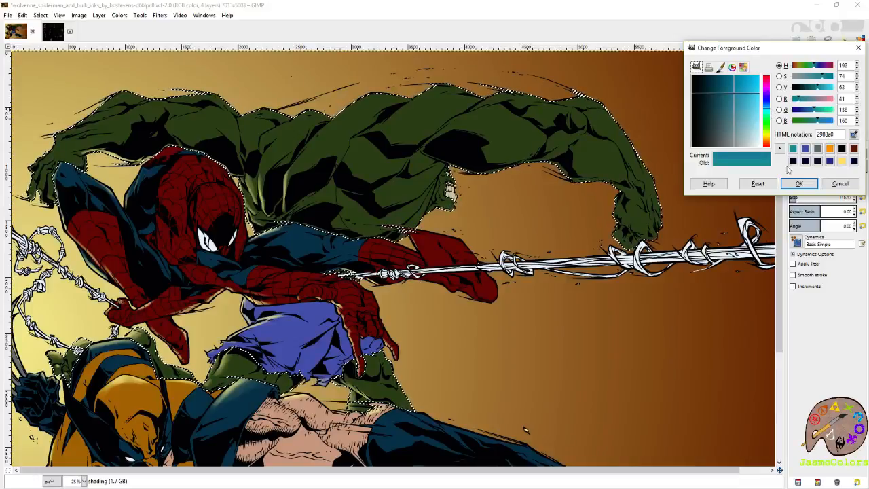
left_click(797, 184)
- Paint soft blue-teal shading on the muscles of Hulk's arm above the web line, from the forearm to the shoulder
mouse_move(630, 155)
left_mouse_down()
mouse_move(654, 170)
mouse_move(596, 121)
mouse_move(637, 156)
left_mouse_up()
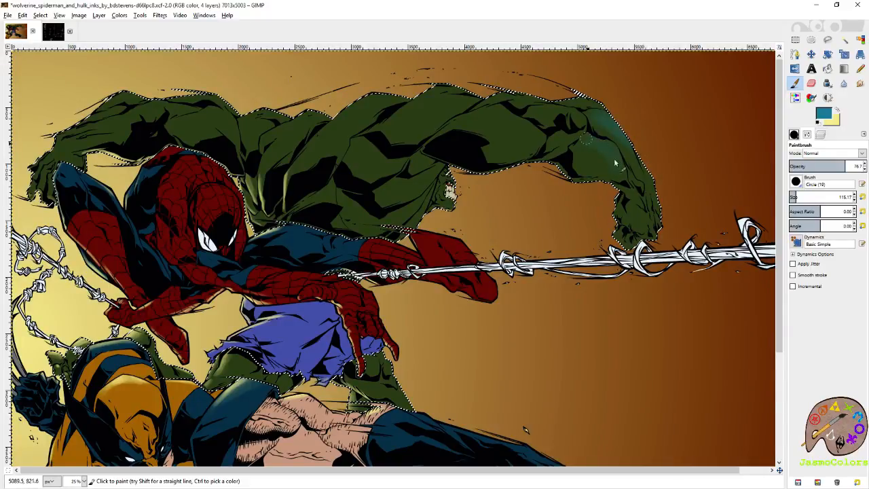
mouse_move(588, 109)
left_mouse_down()
mouse_move(577, 121)
mouse_move(506, 114)
mouse_move(520, 131)
mouse_move(493, 114)
mouse_move(560, 167)
left_mouse_up()
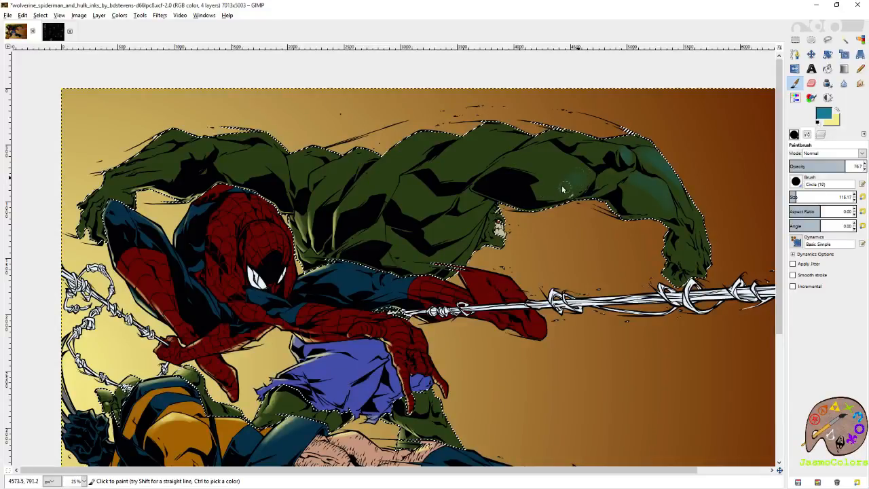
mouse_move(547, 151)
left_mouse_down()
mouse_move(535, 165)
mouse_move(496, 134)
left_mouse_up()
left_click_drag(432, 153, 536, 158)
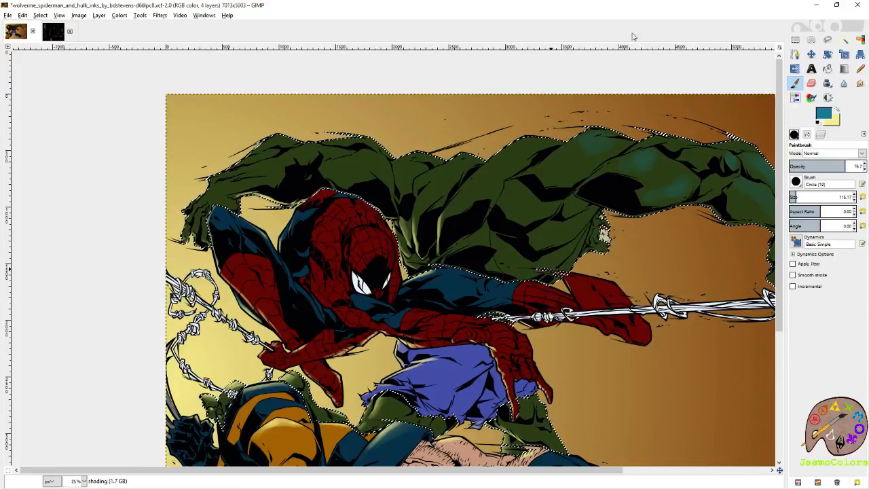
key("ctrl+z")
key("ctrl+z")
left_click_drag(679, 201, 527, 212)
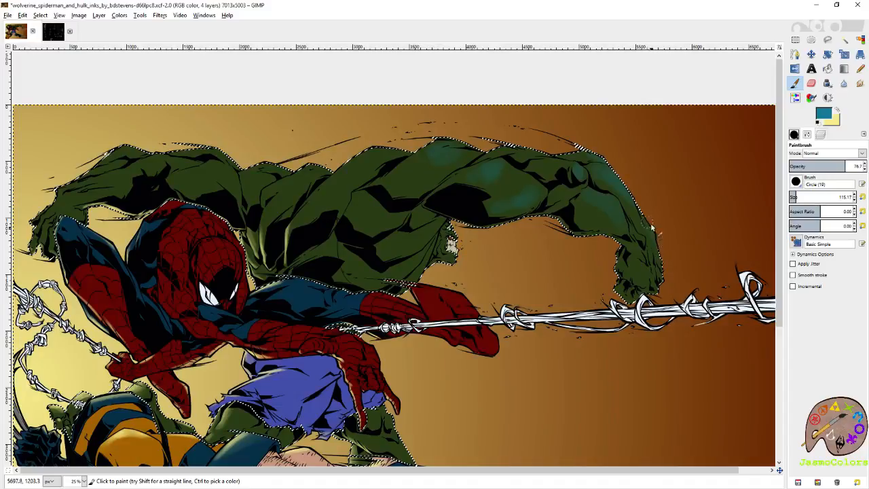
left_click_drag(618, 219, 742, 216)
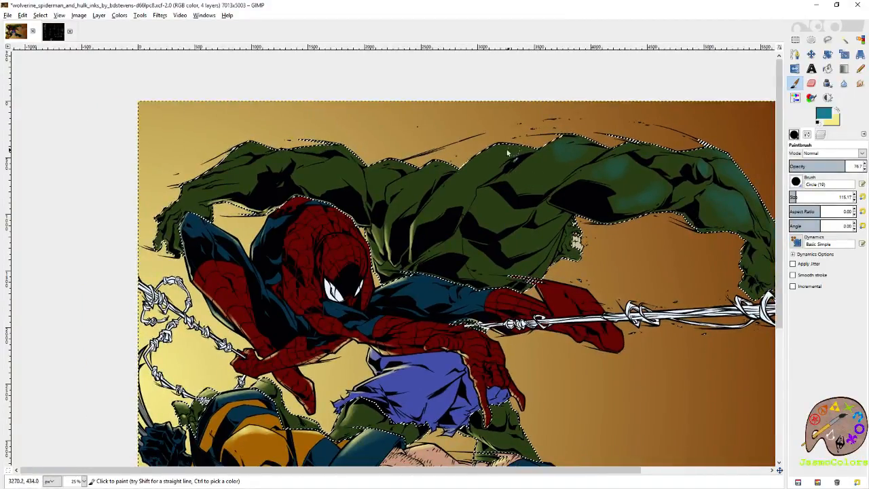
- Paint soft blue-teal shading across Hulk's back and torso and along his other arm behind Spider-Man
left_click_drag(528, 148, 634, 181)
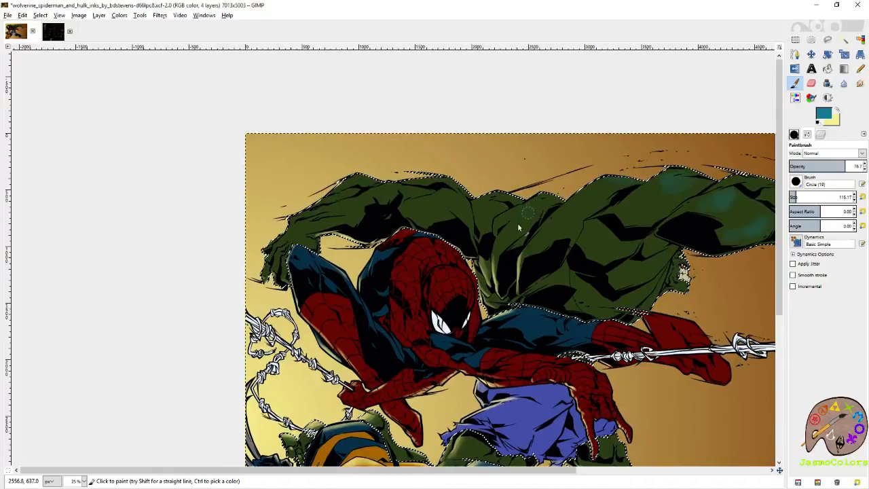
left_click_drag(449, 196, 446, 196)
left_click_drag(390, 195, 497, 180)
left_click_drag(445, 197, 451, 192)
left_click_drag(696, 252, 424, 179)
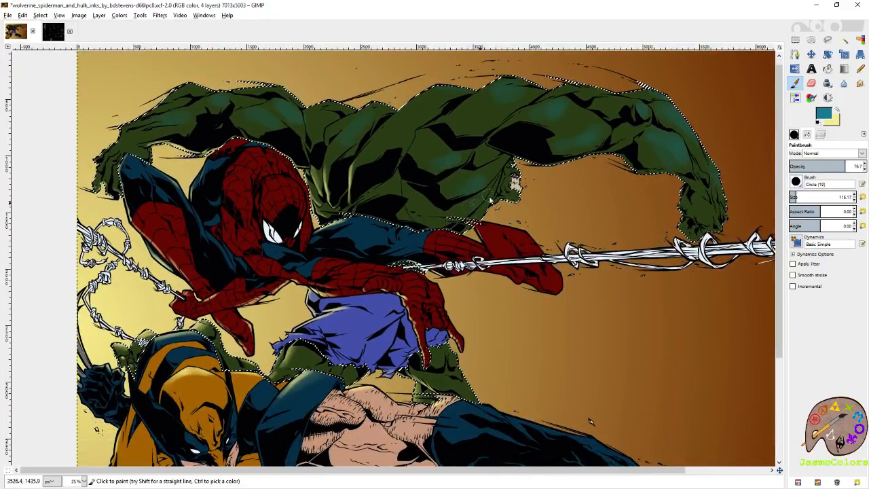
- Add blue-teal shading to Hulk's legs below the purple shorts and to the green part under Wolverine's outstretched arm
left_click_drag(459, 372, 523, 290)
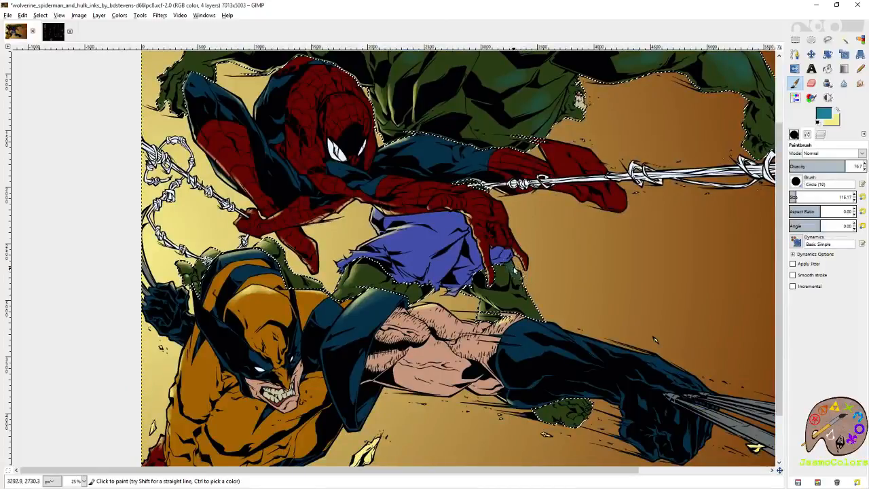
left_click_drag(531, 410, 487, 289)
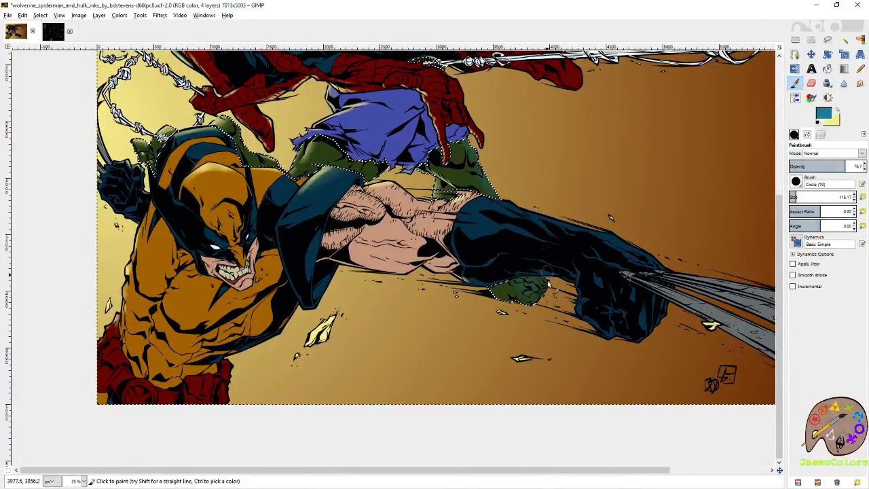
left_click_drag(532, 292, 646, 371)
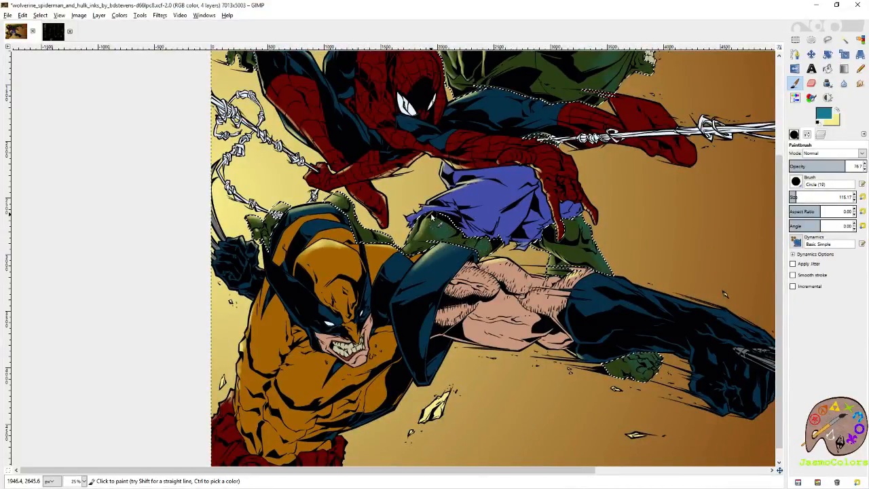
- Set the paintbrush size to 50.95 and open the current foreground colour for editing
scroll(435, 213, "up", 3)
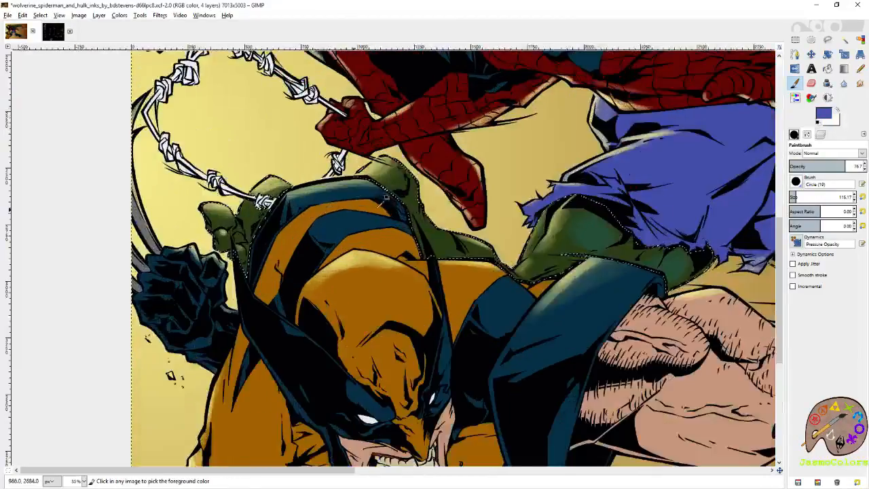
left_click(862, 197)
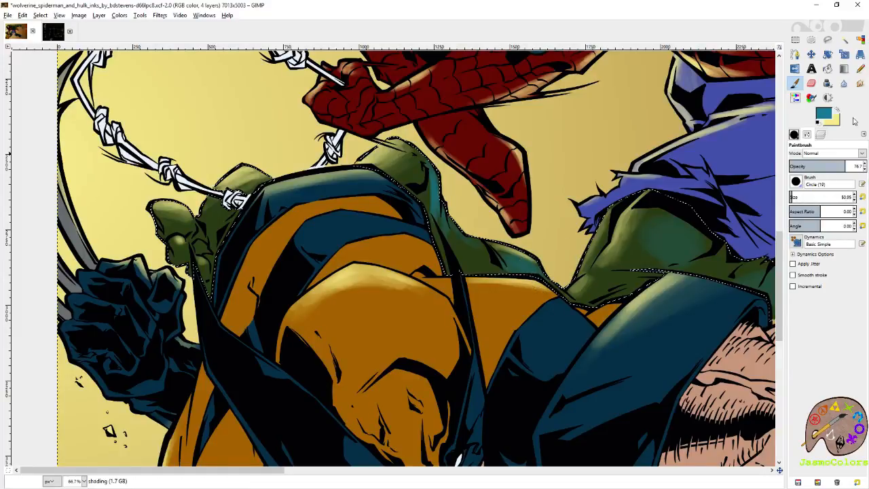
left_click(824, 119)
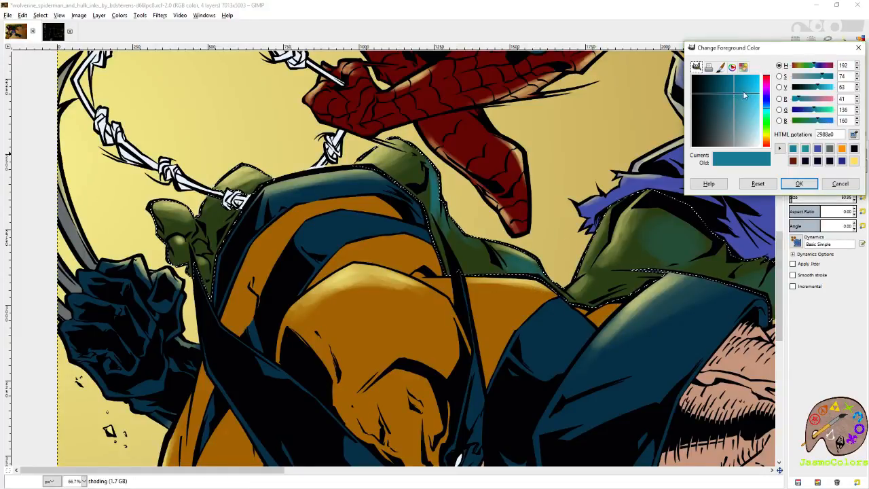
left_click(824, 184)
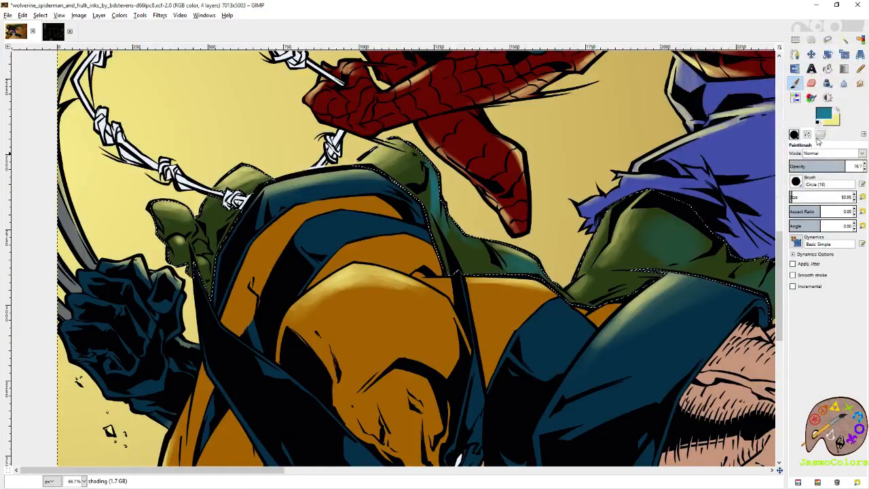
- Sample Hulk's base green from the flats layer and turn it into muted grey-teal 77a1a4 for painting on the shading layer
left_click(686, 219, "ctrl")
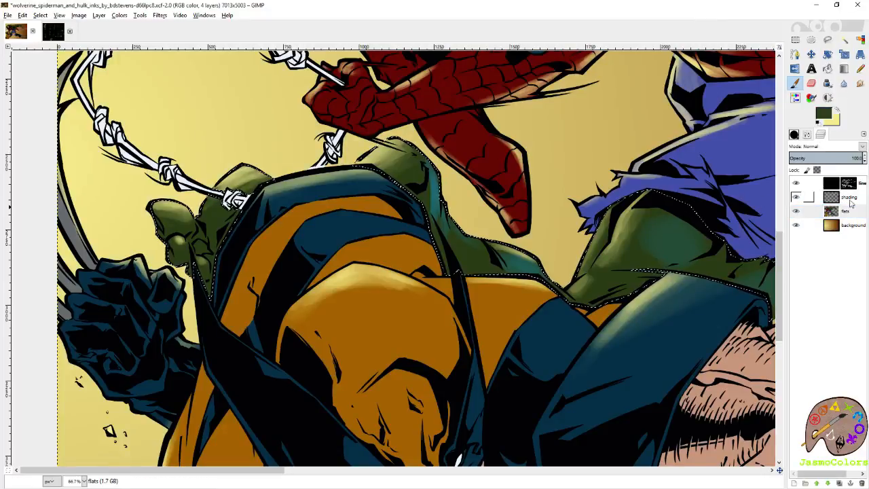
left_click(849, 199)
left_click(823, 117)
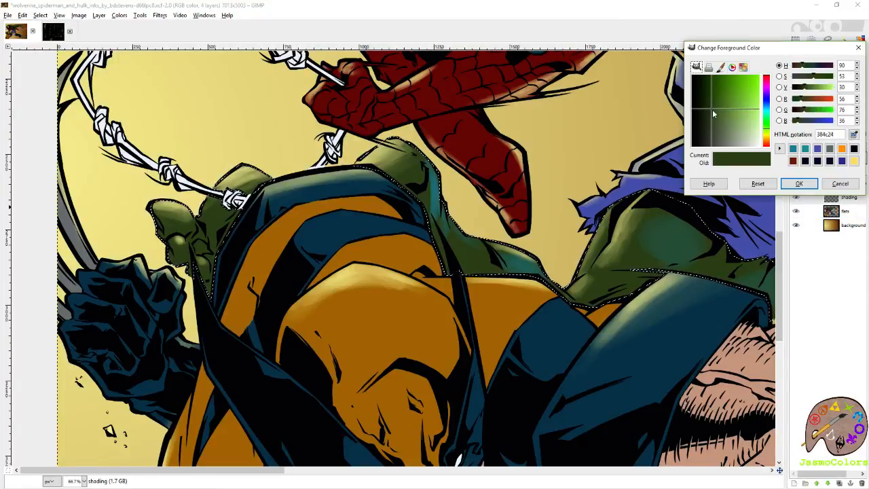
left_click(733, 131)
left_click(768, 114)
left_click(799, 183)
- Undo the earlier blue-teal brush strokes on Hulk's legs, torso and arms one after another
key("ctrl+z")
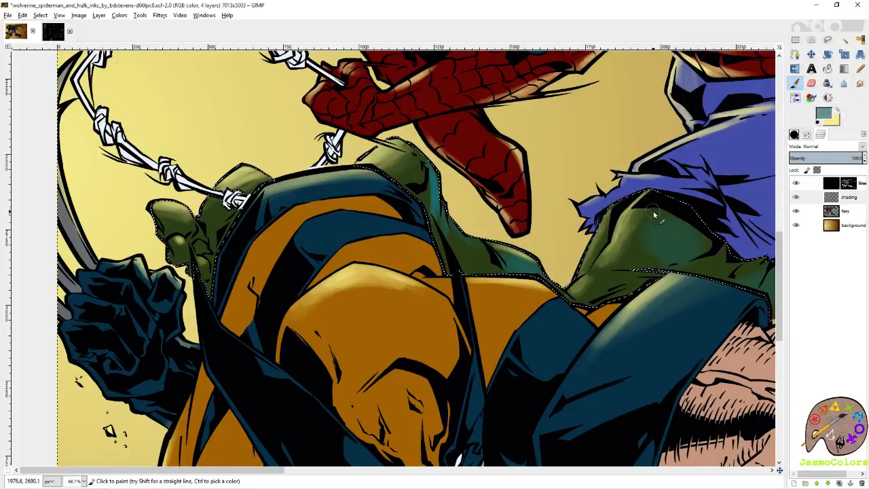
key("ctrl")
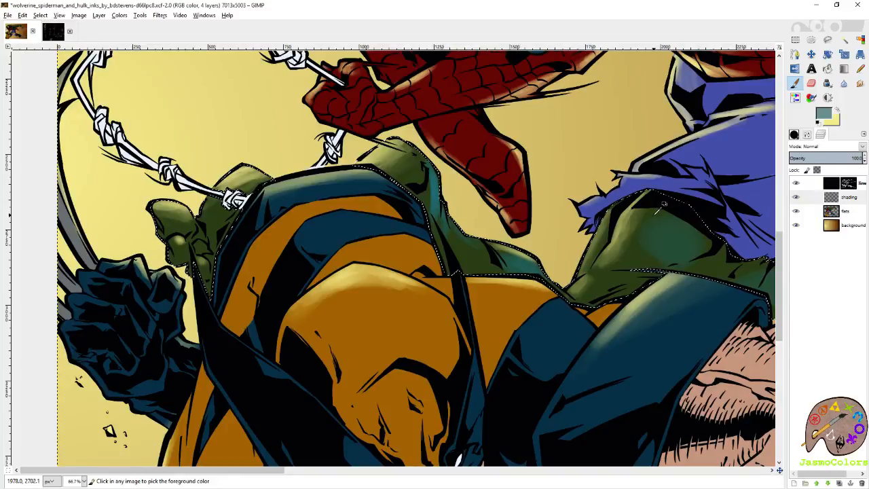
left_click_drag(760, 119, 324, 283)
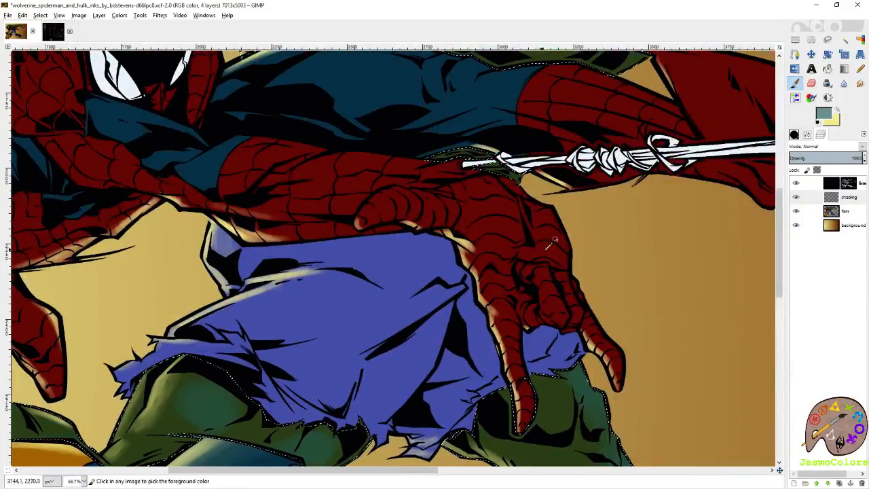
left_click_drag(635, 138, 475, 244)
mouse_move(568, 76)
left_mouse_down()
mouse_move(469, 329)
mouse_move(476, 342)
left_mouse_up()
key("ctrl+z")
key("ctrl+z")
left_click_drag(651, 225, 364, 300)
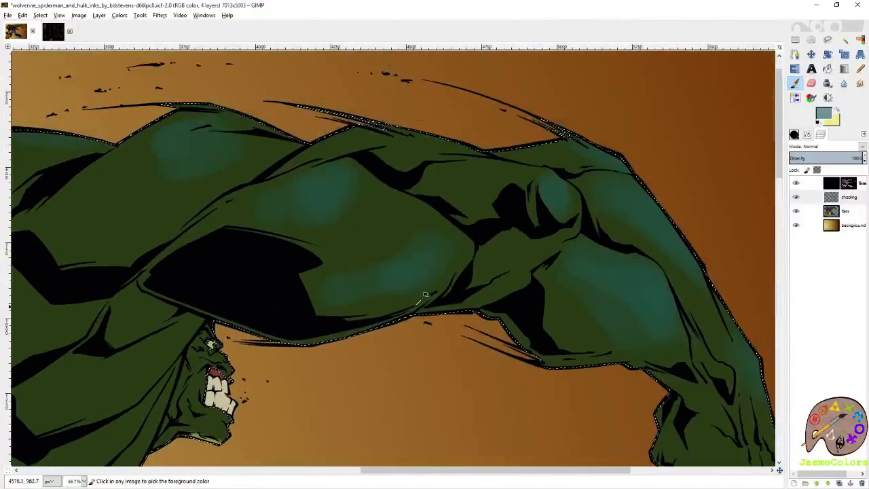
key("ctrl+z")
key("ctrl+z")
key("ctrl+z")
key("ctrl+z")
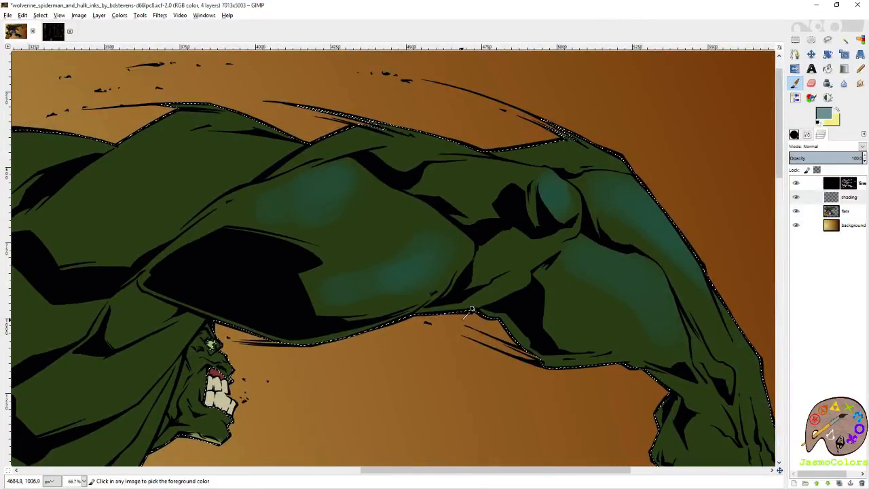
key("ctrl+z")
key("ctrl+z")
key("ctrl+z")
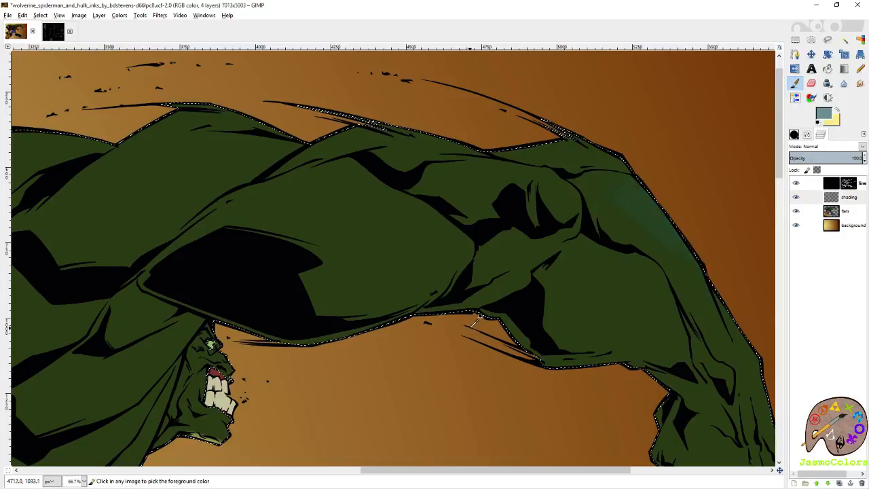
left_click_drag(561, 195, 568, 215)
key("ctrl+z")
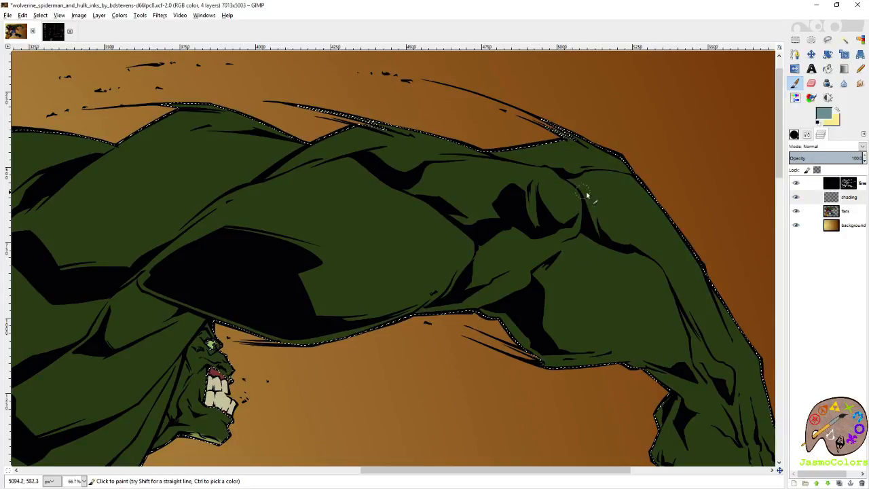
- Try a stroke of grey-teal 77a1a4 along Hulk's forearm above the web line and undo it
left_click(823, 114)
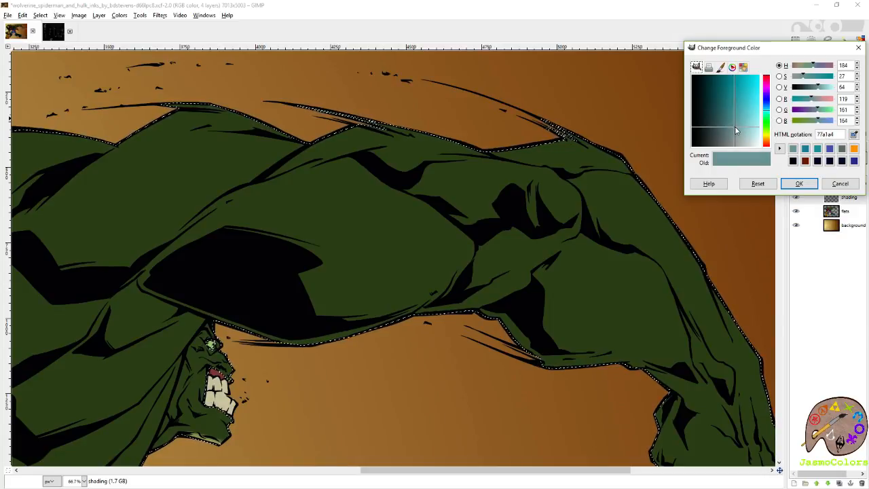
left_click(800, 183)
left_click_drag(614, 185, 654, 224)
key("ctrl+z")
- Swap to the pale yellow colour and highlight the rear edge of Hulk's foot under Wolverine's outstretched arm
mouse_move(681, 299)
left_mouse_down()
mouse_move(576, 132)
mouse_move(535, 124)
left_mouse_up()
left_click_drag(495, 198, 747, 128)
left_click_drag(258, 297, 665, 108)
left_click_drag(279, 298, 605, 175)
left_click(837, 110)
left_click_drag(726, 399, 535, 224)
left_click_drag(612, 401, 541, 143)
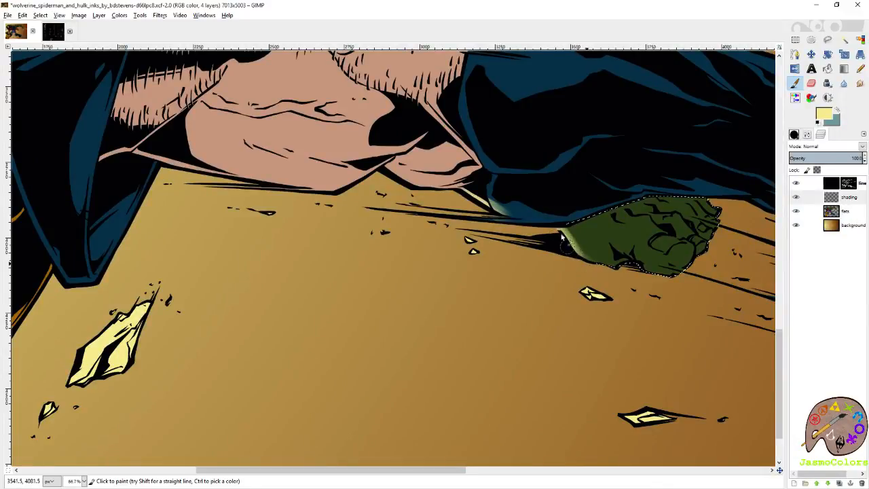
left_click(628, 203, "ctrl")
- Swap back to grey-teal and shade the toes of Hulk's foot with a paintbrush size of 21
mouse_move(629, 230)
left_mouse_down()
mouse_move(582, 252)
mouse_move(433, 281)
left_mouse_up()
mouse_move(497, 306)
left_mouse_down()
mouse_move(458, 295)
mouse_move(481, 283)
mouse_move(475, 274)
mouse_move(495, 279)
left_mouse_up()
left_click(807, 134)
left_click(862, 197)
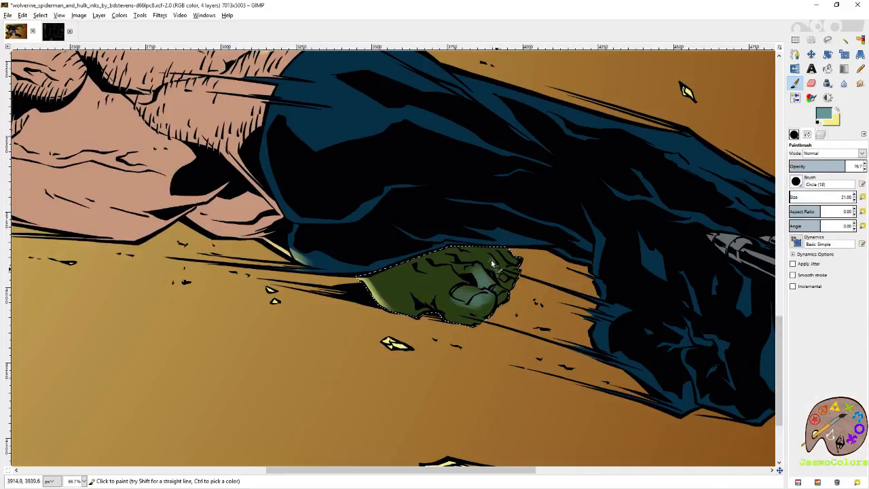
mouse_move(501, 259)
left_mouse_down()
mouse_move(508, 254)
mouse_move(505, 277)
left_mouse_up()
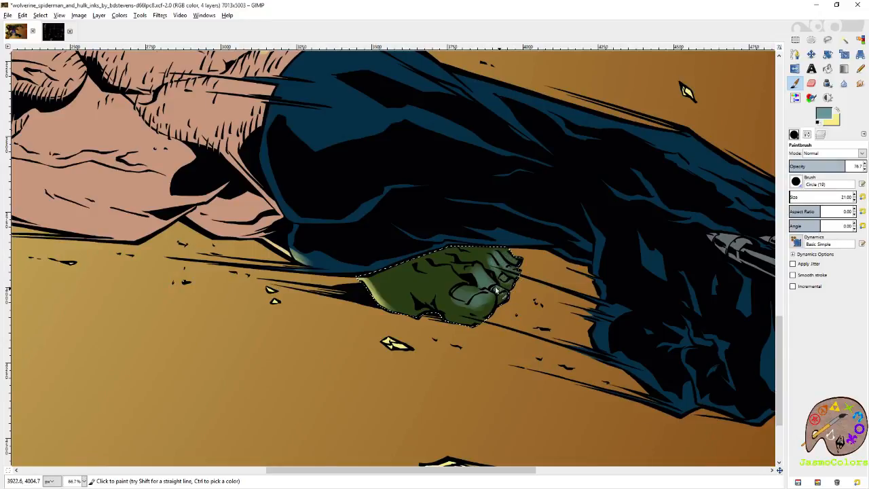
- Set the paintbrush size to 58 and paint grey-teal shading across the top of Hulk's foot
left_click_drag(791, 197, 793, 197)
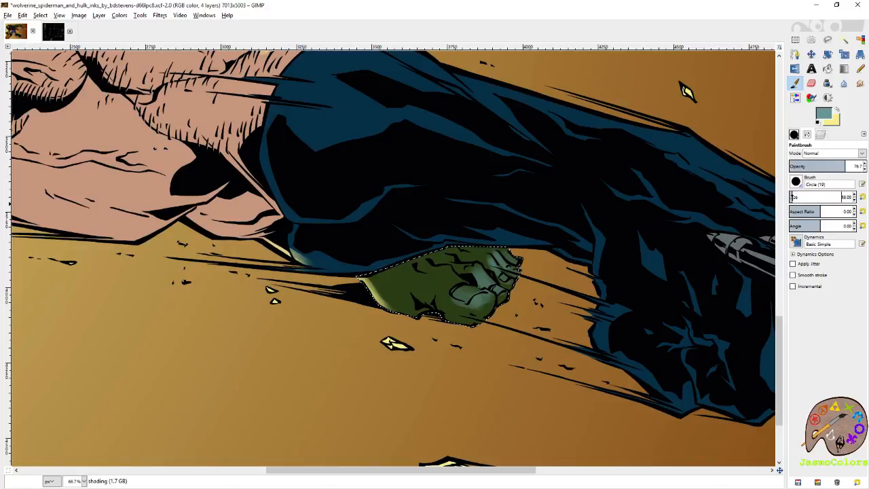
mouse_move(446, 287)
left_mouse_down()
mouse_move(449, 280)
mouse_move(468, 291)
left_mouse_up()
mouse_move(429, 251)
left_mouse_down()
mouse_move(457, 249)
mouse_move(406, 257)
mouse_move(409, 267)
mouse_move(443, 244)
left_mouse_up()
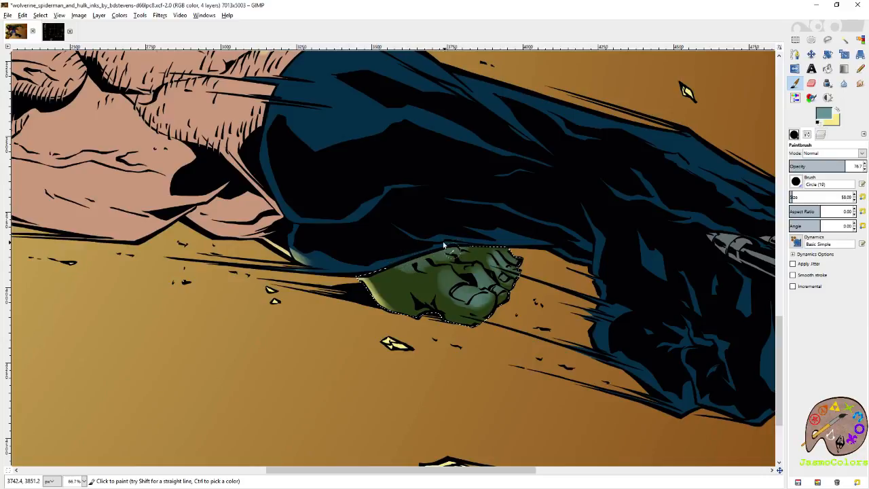
- Paint grey-teal shading on Hulk's knee and lower leg beside Spider-Man's fingers
scroll(514, 267, "up", 10)
scroll(514, 267, "left", 4)
mouse_move(514, 197)
left_mouse_down()
mouse_move(483, 180)
mouse_move(481, 202)
mouse_move(462, 163)
mouse_move(475, 212)
mouse_move(475, 167)
mouse_move(483, 217)
mouse_move(474, 174)
mouse_move(495, 166)
mouse_move(540, 219)
mouse_move(565, 296)
mouse_move(551, 293)
mouse_move(545, 272)
mouse_move(571, 308)
mouse_move(530, 272)
mouse_move(436, 232)
mouse_move(493, 248)
mouse_move(525, 275)
left_mouse_up()
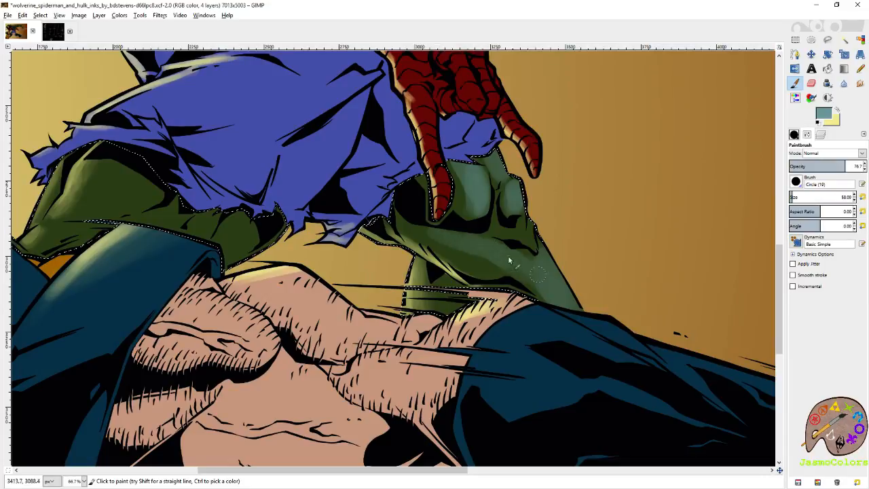
mouse_move(506, 240)
left_mouse_down()
mouse_move(528, 241)
mouse_move(531, 217)
mouse_move(483, 249)
mouse_move(480, 261)
mouse_move(498, 263)
mouse_move(428, 222)
mouse_move(516, 260)
left_mouse_up()
- Paint grey-teal streaks along the forearm muscles of Hulk's arm above the web line
mouse_move(115, 204)
left_mouse_down()
mouse_move(157, 225)
mouse_move(443, 246)
left_mouse_up()
left_click_drag(566, 197, 298, 393)
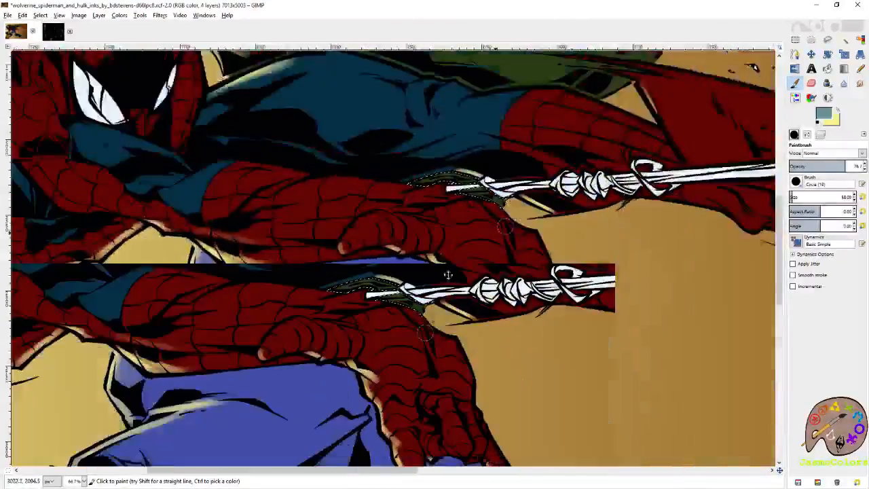
left_click_drag(496, 129, 341, 385)
mouse_move(541, 124)
left_mouse_down()
mouse_move(466, 217)
mouse_move(267, 274)
left_mouse_up()
left_click_drag(543, 240, 315, 219)
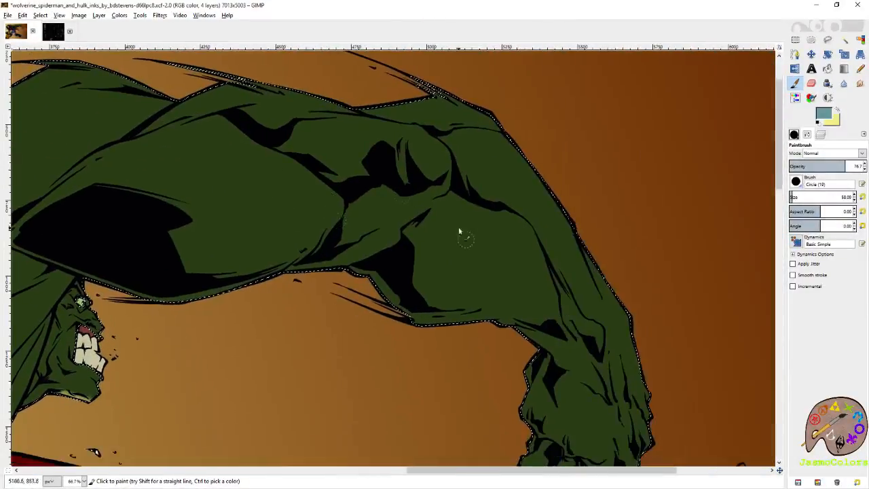
left_click_drag(483, 150, 559, 223)
left_click_drag(494, 153, 560, 222)
mouse_move(506, 239)
left_mouse_down()
mouse_move(505, 175)
mouse_move(542, 218)
left_mouse_up()
left_click_drag(482, 161, 542, 224)
left_click_drag(429, 86, 523, 176)
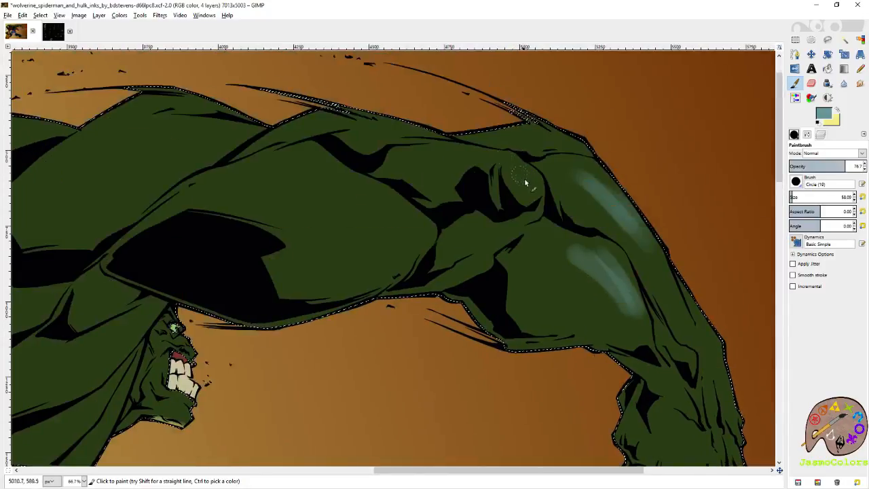
- Paint grey-teal strokes around the elbow and on the upper-arm muscles of the same Hulk arm
left_click_drag(475, 159, 453, 151)
mouse_move(420, 226)
left_mouse_down()
mouse_move(324, 218)
mouse_move(343, 239)
left_mouse_up()
mouse_move(321, 183)
left_mouse_down()
mouse_move(418, 207)
mouse_move(378, 189)
left_mouse_up()
left_click_drag(462, 142, 519, 156)
mouse_move(504, 170)
left_mouse_down()
mouse_move(582, 174)
mouse_move(731, 163)
left_mouse_up()
- Add grey-teal shading to Hulk's shoulder behind his head and to the adjoining back muscle
mouse_move(482, 133)
left_mouse_down()
mouse_move(514, 145)
mouse_move(462, 146)
left_mouse_up()
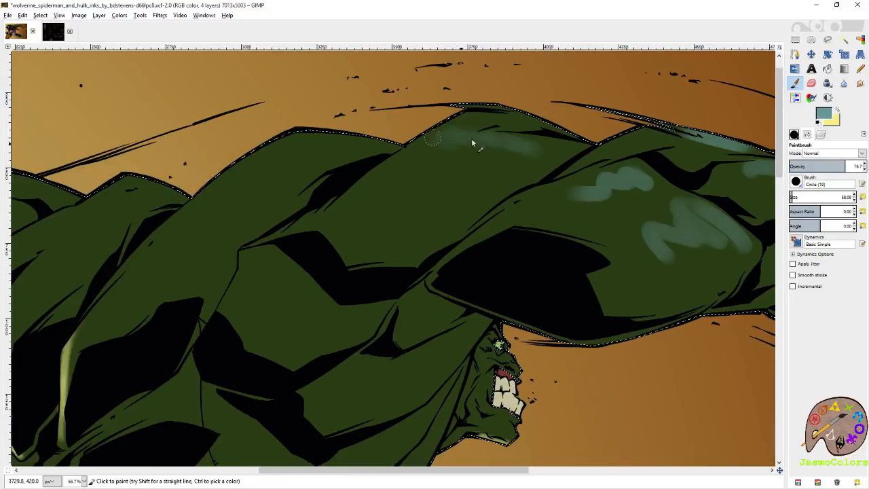
left_click_drag(381, 200, 534, 150)
mouse_move(448, 100)
left_mouse_down()
mouse_move(333, 157)
mouse_move(317, 189)
mouse_move(345, 197)
mouse_move(408, 180)
mouse_move(389, 161)
mouse_move(423, 135)
left_mouse_up()
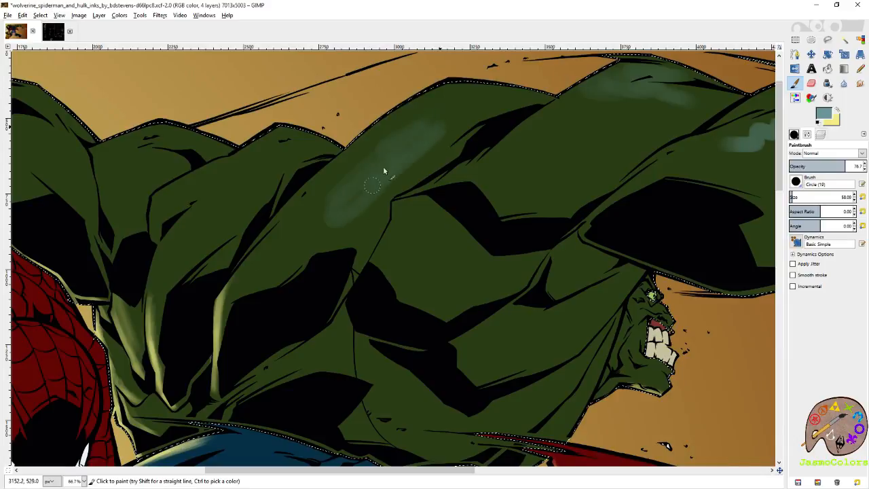
left_click_drag(537, 204, 398, 264)
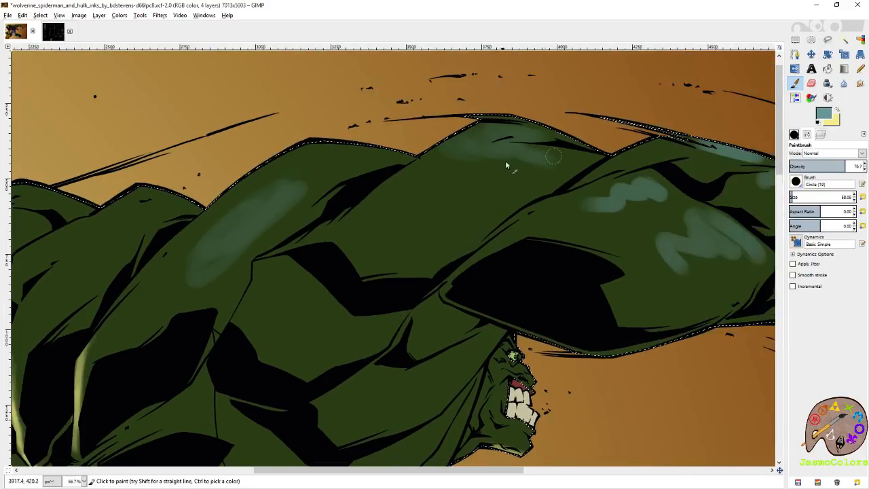
mouse_move(443, 175)
left_mouse_down()
mouse_move(489, 169)
mouse_move(436, 213)
left_mouse_up()
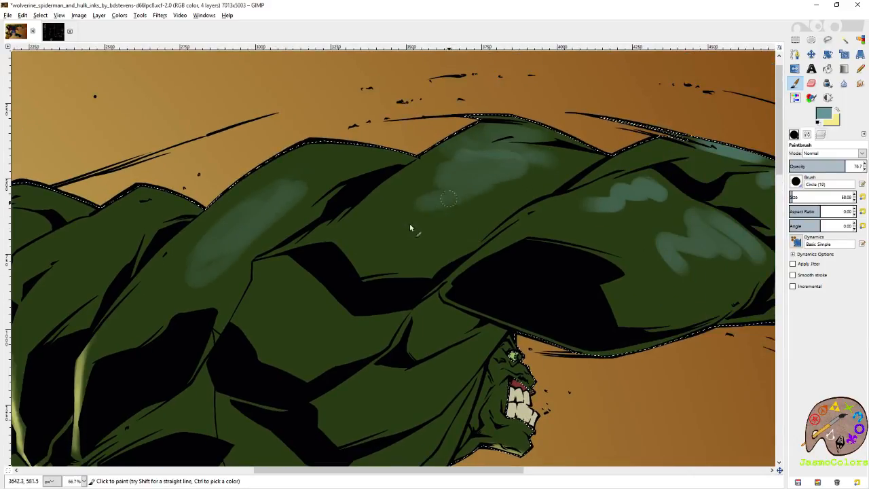
- Paint grey-teal shading on Hulk's side and neck muscles and on his cheek
left_click_drag(399, 408, 532, 185)
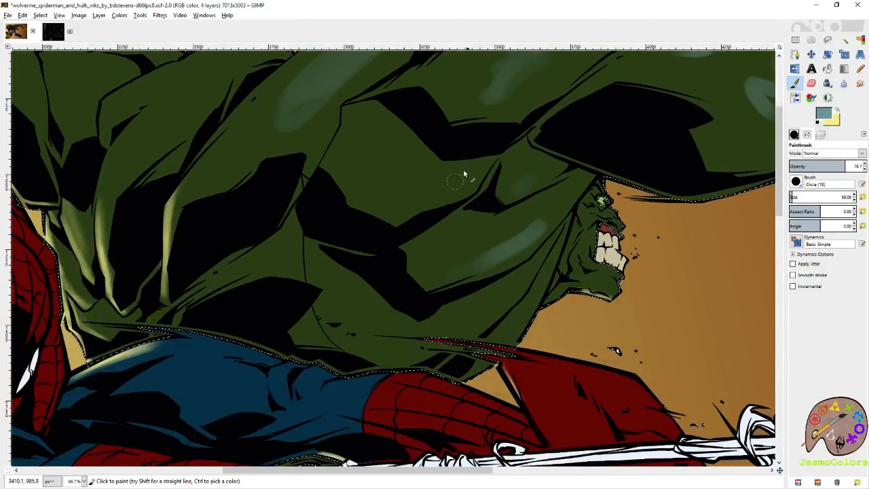
left_click_drag(478, 274, 582, 246)
mouse_move(646, 237)
left_mouse_down()
mouse_move(632, 266)
mouse_move(642, 254)
left_mouse_up()
left_click_drag(695, 176, 534, 205)
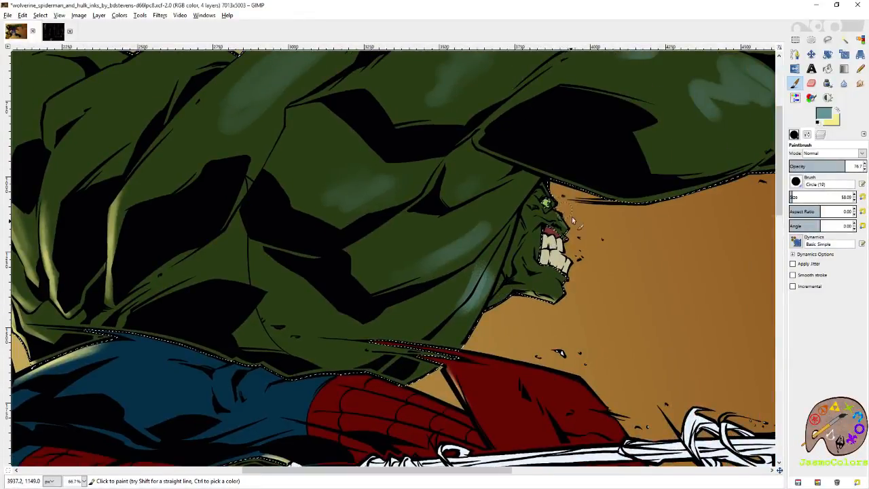
left_click_drag(536, 206, 536, 224)
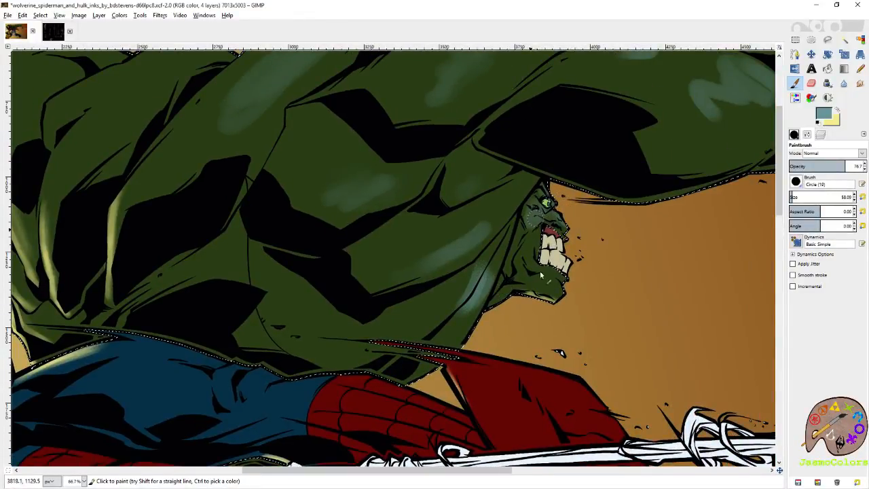
- Paint grey-teal shading across the rest of Hulk's back and the shoulder and upper arm behind Spider-Man
left_click_drag(231, 167, 568, 261)
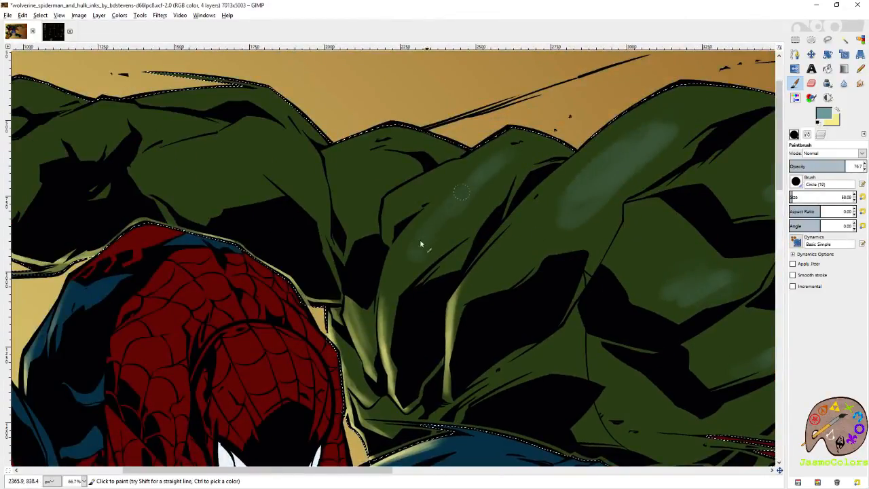
left_click_drag(431, 228, 558, 275)
left_click_drag(535, 184, 496, 212)
left_click_drag(390, 210, 510, 245)
mouse_move(506, 215)
left_mouse_down()
mouse_move(542, 254)
mouse_move(514, 239)
left_mouse_up()
mouse_move(486, 263)
left_mouse_down()
mouse_move(457, 240)
mouse_move(466, 281)
mouse_move(436, 247)
left_mouse_up()
left_click_drag(360, 212, 343, 216)
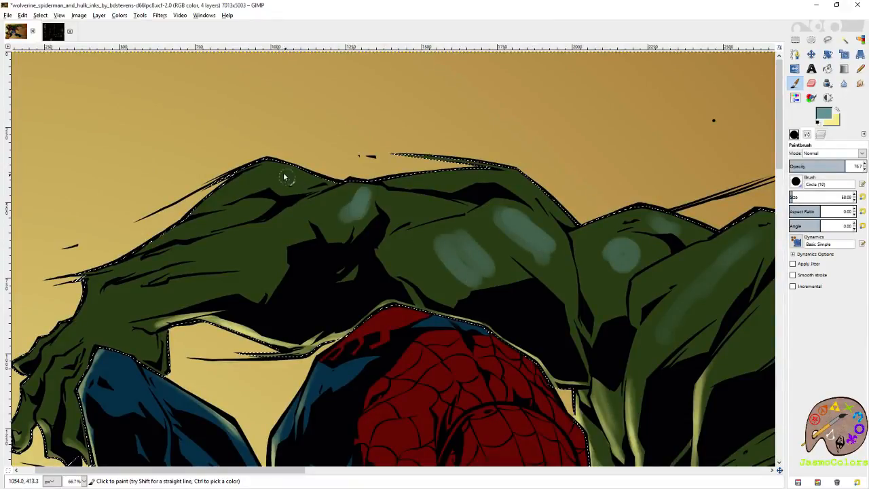
- Add grey-teal shading to the elbow, forearm and hand of Hulk's arm behind Spider-Man
left_click_drag(287, 181, 285, 207)
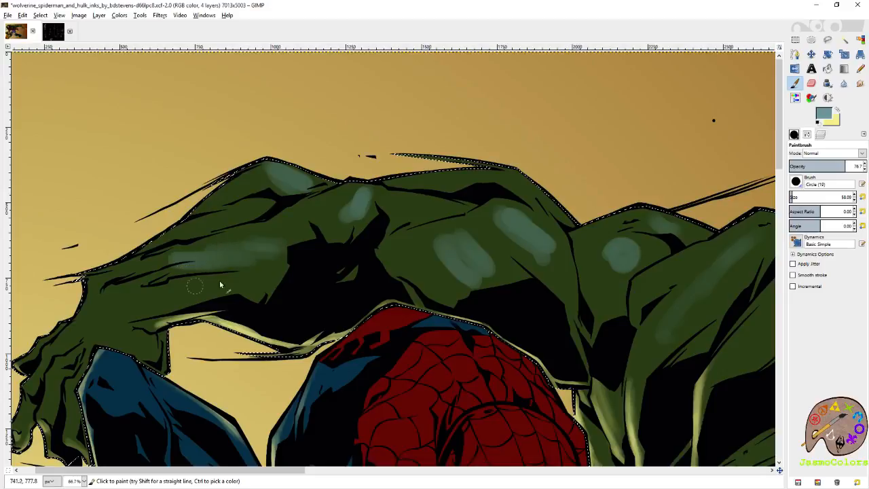
left_click_drag(196, 289, 394, 215)
mouse_move(557, 254)
left_mouse_down()
mouse_move(204, 219)
mouse_move(211, 260)
mouse_move(389, 242)
left_mouse_up()
mouse_move(285, 248)
left_mouse_down()
mouse_move(340, 242)
mouse_move(381, 251)
mouse_move(364, 251)
left_mouse_up()
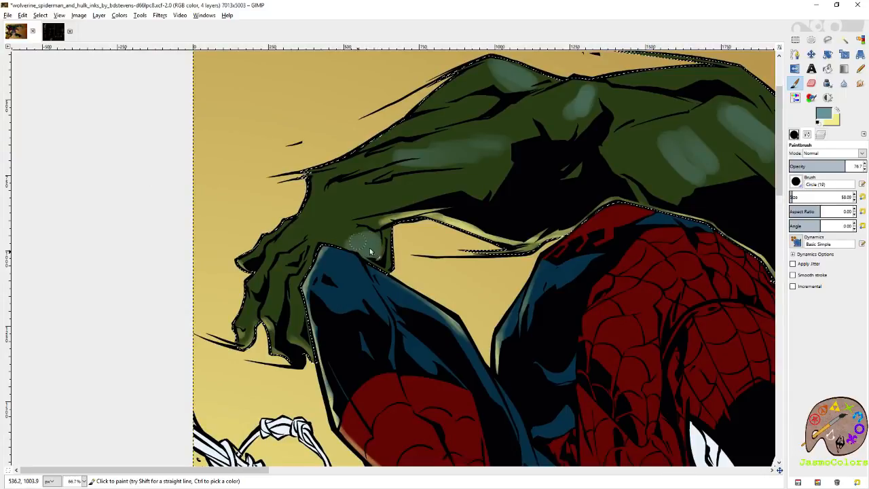
left_click_drag(657, 129, 374, 209)
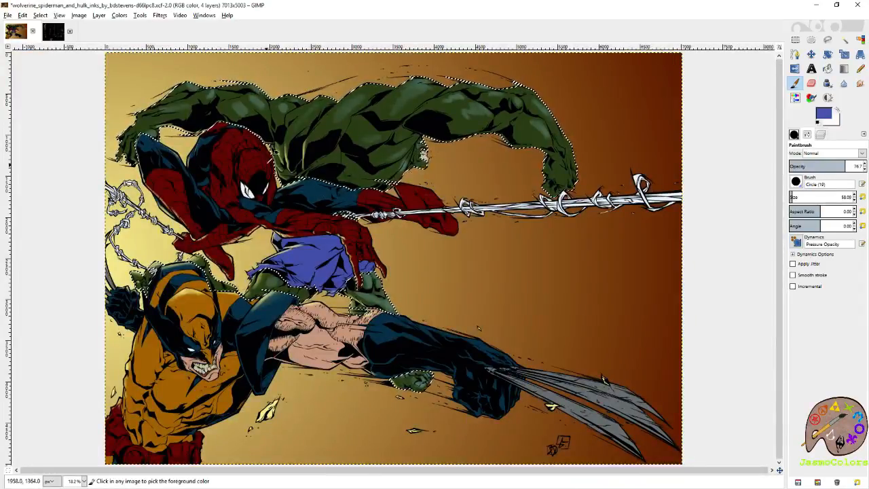
- Add a grey-teal shading stroke to the side of Hulk's neck beside his jaw
scroll(269, 153, "up", 1)
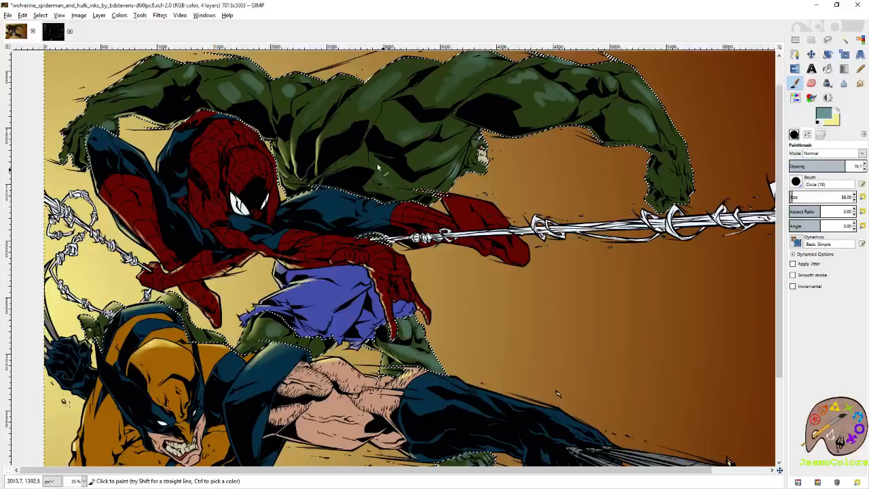
left_click_drag(456, 162, 450, 171)
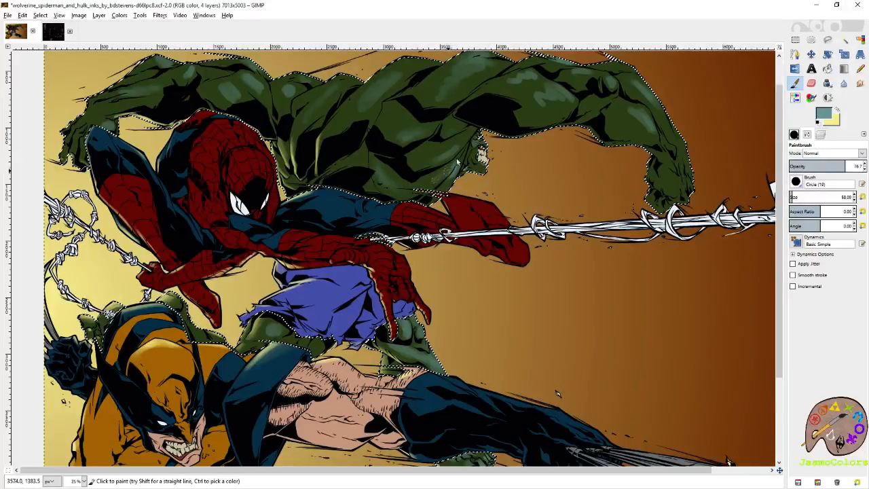
- Set the brush size to 21 and layer grey-teal highlights over the toes and ball of Hulk's foot below Wolverine's arm
scroll(392, 241, "down", 4)
scroll(394, 224, "left", 2)
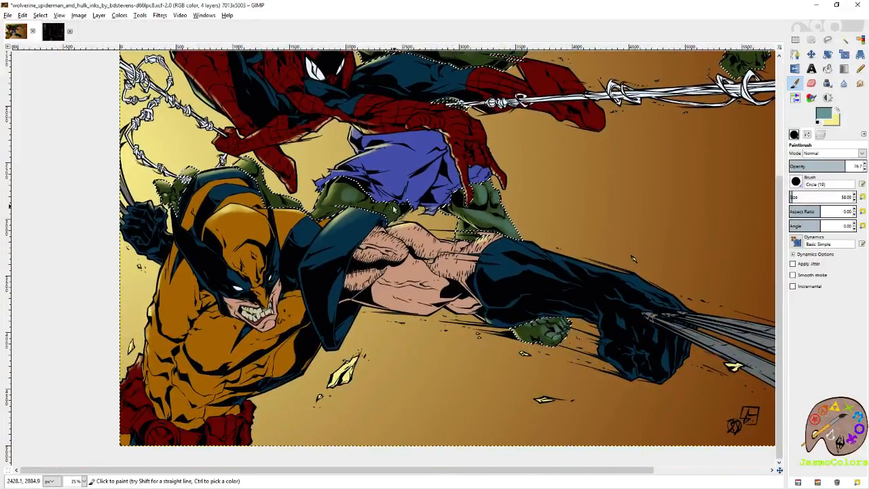
scroll(393, 231, "up", 3)
scroll(392, 231, "left", 3)
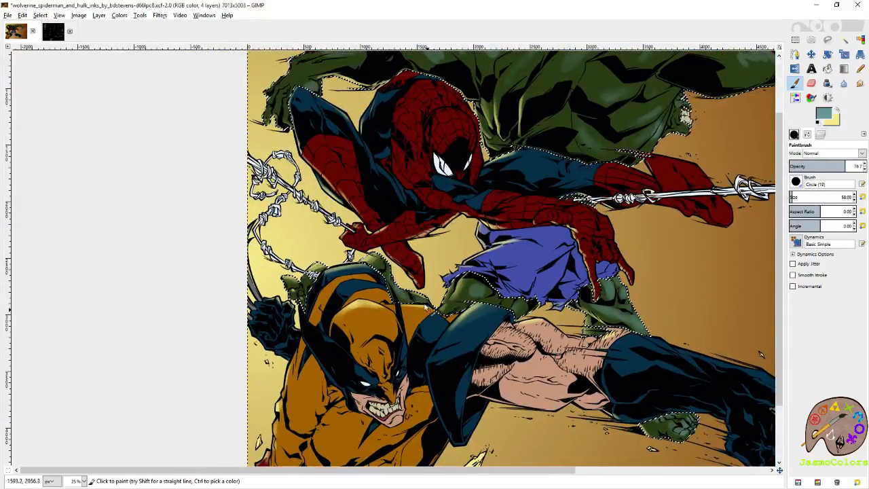
scroll(431, 315, "up", 3)
scroll(431, 315, "right", 1)
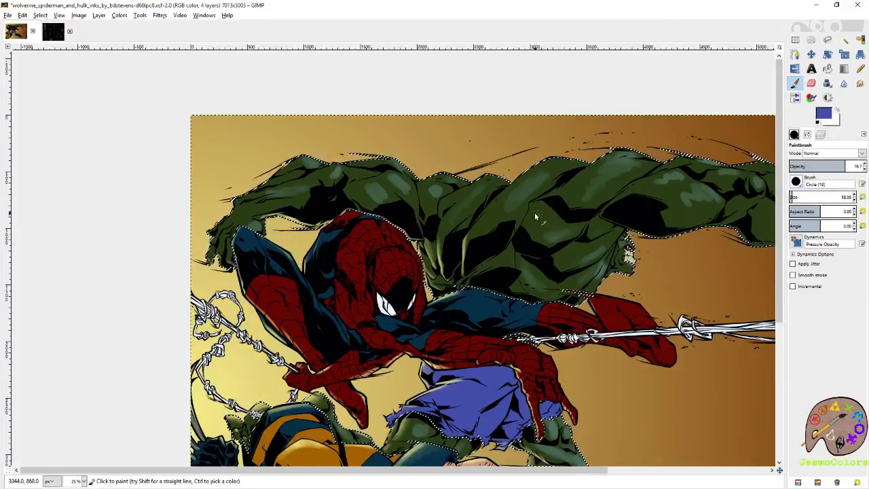
scroll(535, 215, "down", 1)
scroll(535, 215, "down", 1)
scroll(438, 359, "up", 5, "ctrl")
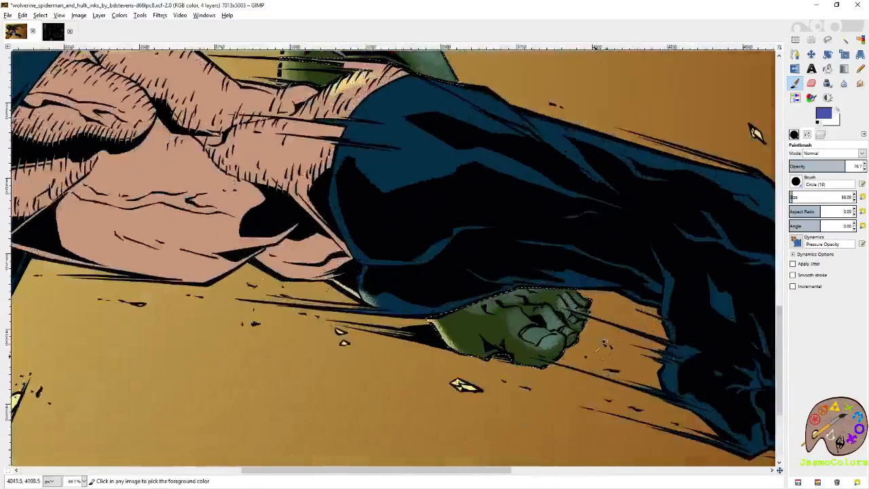
left_click(863, 197)
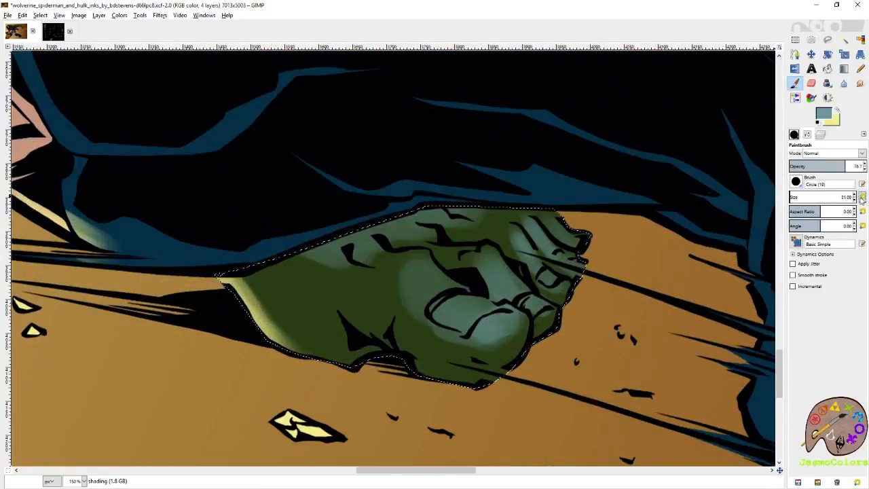
mouse_move(446, 284)
left_mouse_down()
mouse_move(430, 269)
mouse_move(423, 279)
mouse_move(452, 326)
mouse_move(455, 305)
mouse_move(442, 309)
mouse_move(514, 333)
left_mouse_up()
mouse_move(532, 305)
left_mouse_down()
mouse_move(524, 269)
mouse_move(502, 265)
mouse_move(490, 277)
left_mouse_up()
mouse_move(427, 272)
left_mouse_down()
mouse_move(413, 266)
mouse_move(418, 295)
mouse_move(448, 290)
mouse_move(453, 299)
left_mouse_up()
mouse_move(554, 283)
left_mouse_down()
mouse_move(539, 228)
mouse_move(515, 250)
left_mouse_up()
mouse_move(579, 266)
left_mouse_down()
mouse_move(578, 234)
mouse_move(560, 216)
mouse_move(569, 273)
mouse_move(563, 289)
mouse_move(551, 285)
mouse_move(550, 310)
left_mouse_up()
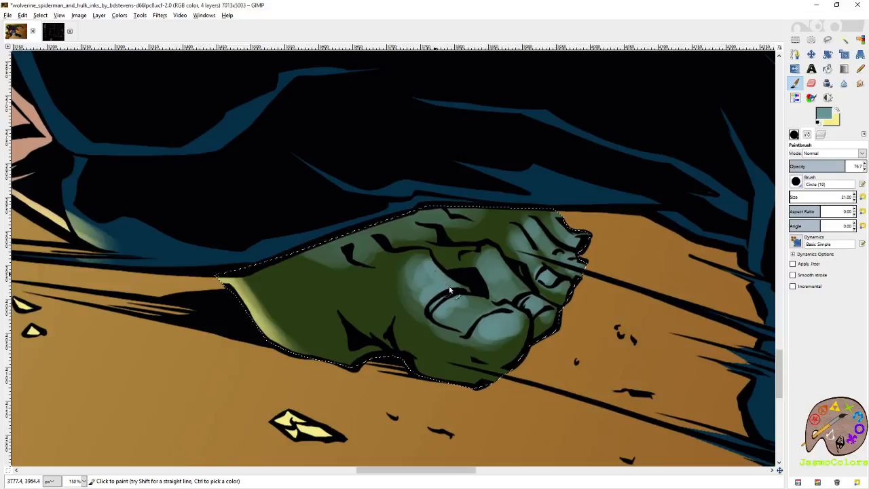
- Layer grey-teal highlights on Hulk's knee and the adjoining leg muscles below his torn shorts
left_click_drag(494, 168, 535, 298)
left_click_drag(475, 85, 529, 394)
left_click_drag(380, 88, 533, 247)
mouse_move(526, 278)
left_mouse_down()
mouse_move(480, 259)
mouse_move(501, 256)
mouse_move(540, 331)
left_mouse_up()
mouse_move(533, 206)
left_mouse_down()
mouse_move(541, 265)
mouse_move(524, 282)
left_mouse_up()
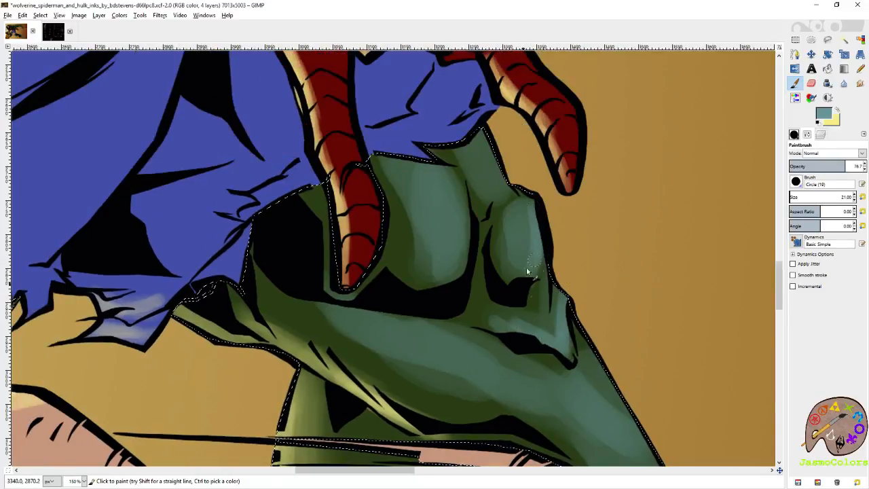
left_click_drag(530, 202, 534, 252)
left_click_drag(535, 217, 577, 255)
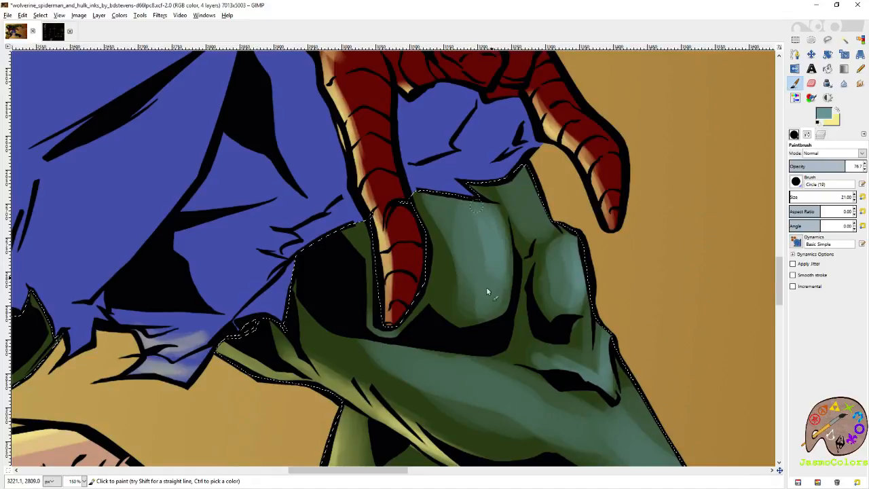
left_click_drag(479, 220, 468, 213)
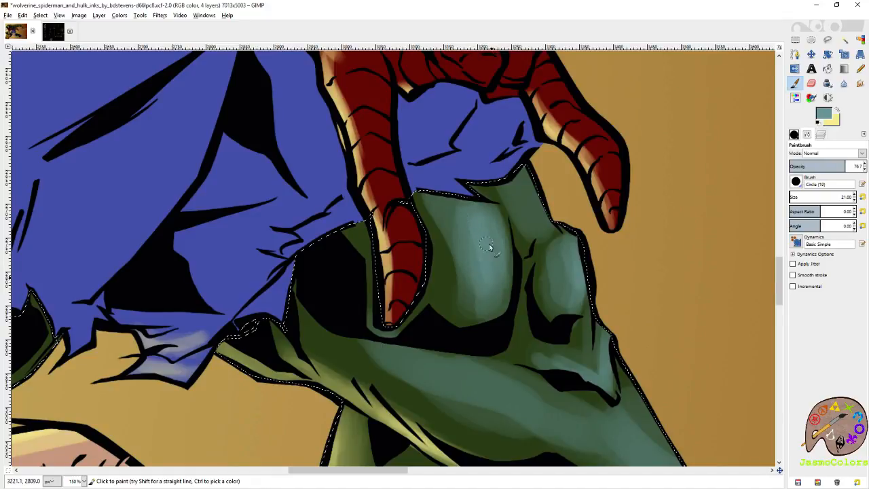
- Paint fine grey-teal highlights on Hulk's nose, cheek, lower lip and chin
left_click_drag(503, 64, 527, 179)
left_click_drag(611, 197, 192, 338)
left_click_drag(455, 107, 460, 268)
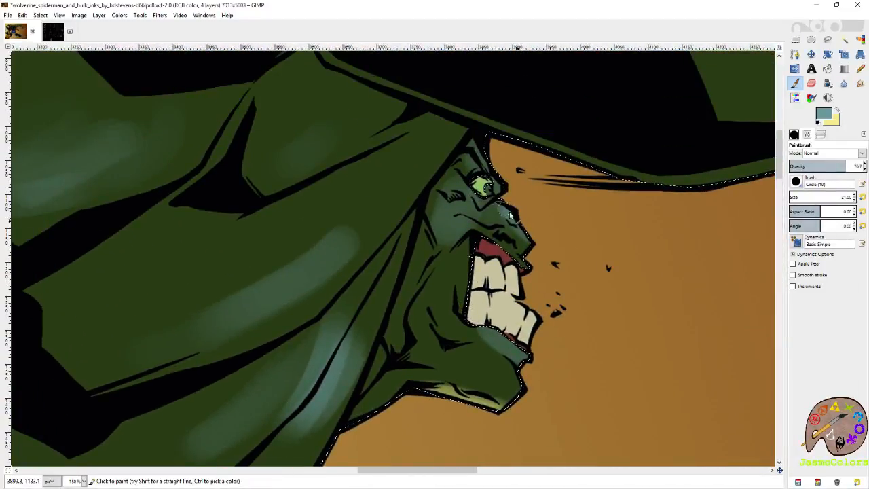
mouse_move(484, 327)
left_mouse_down()
mouse_move(526, 353)
mouse_move(495, 332)
left_mouse_up()
left_click_drag(469, 219, 458, 232)
left_click_drag(501, 368, 523, 399)
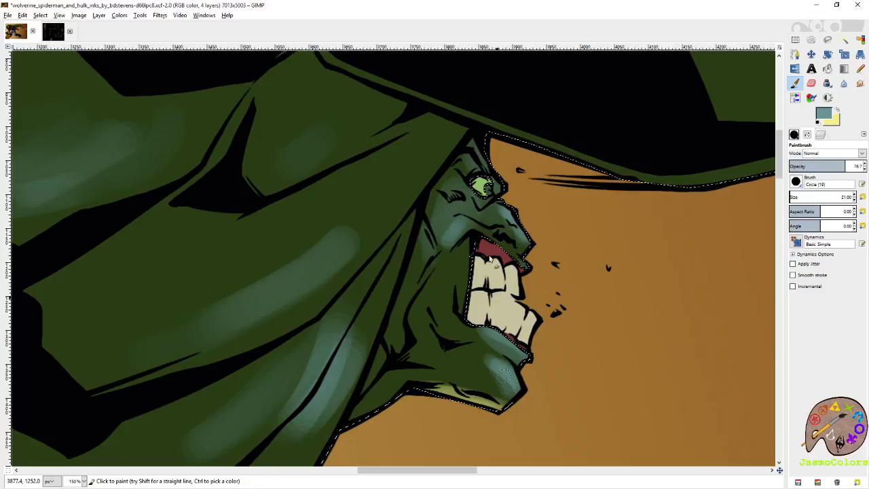
scroll(499, 299, "up", 3)
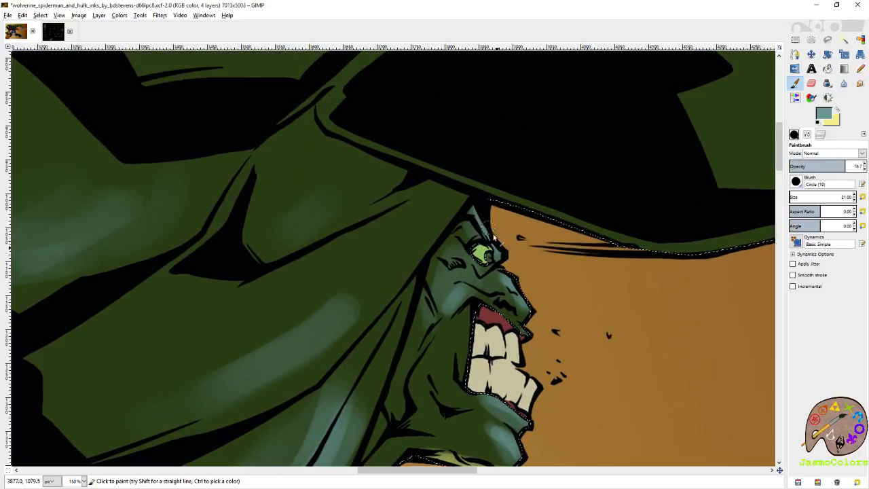
scroll(438, 253, "down", 2)
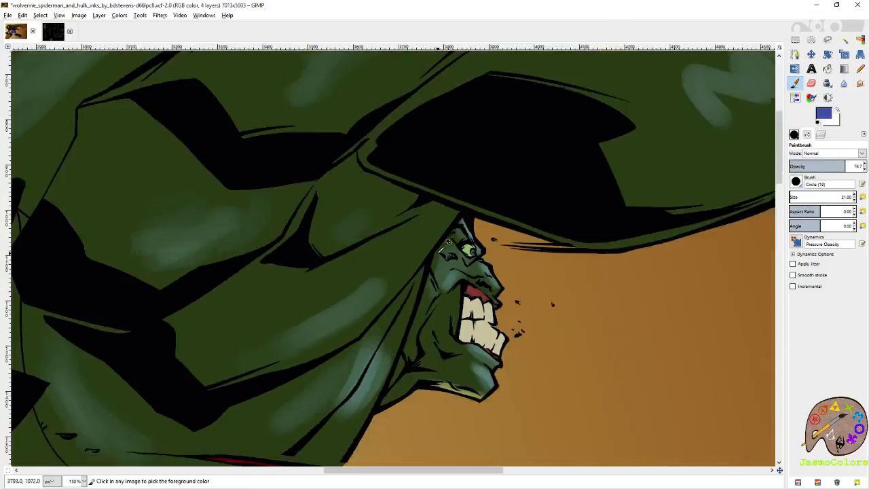
left_click(838, 112)
left_click(823, 113)
left_click(796, 185)
left_click(823, 113)
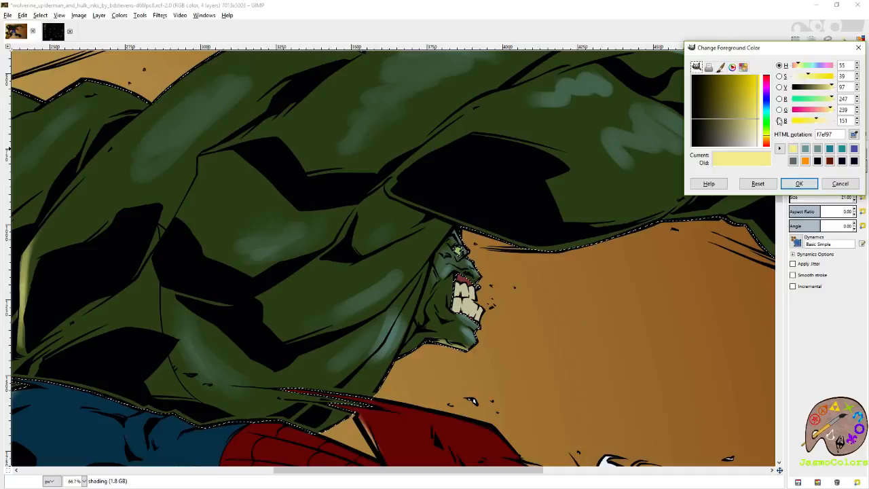
left_click(806, 148)
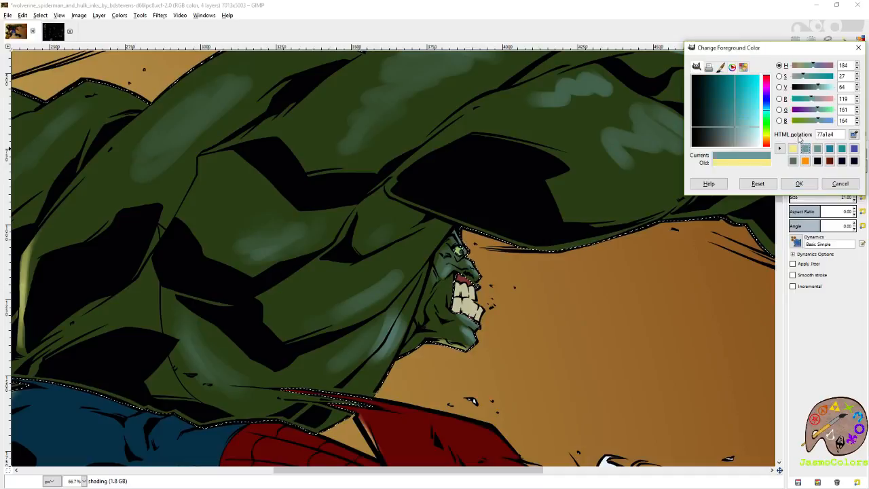
left_click(718, 106)
left_click(721, 106)
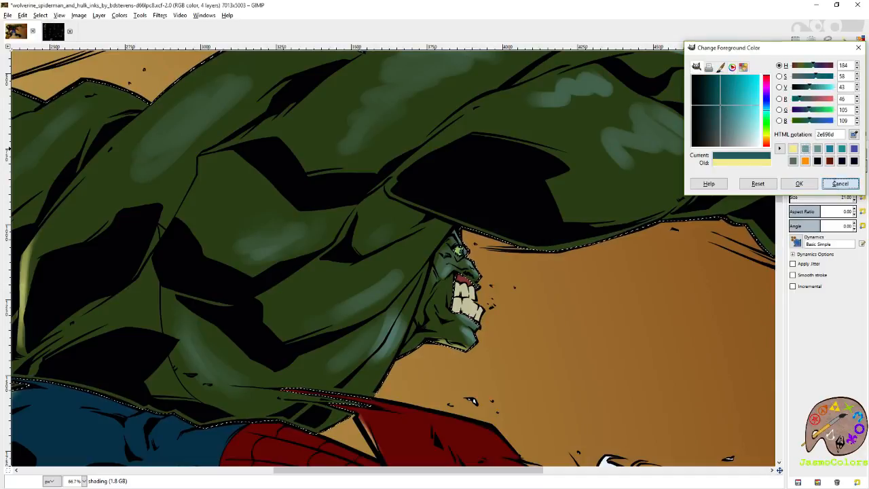
left_click(840, 184)
- Sample Hulk's base green from the flats layer and change the foreground colour to dark navy 06091d
left_click(820, 134)
left_click(849, 211)
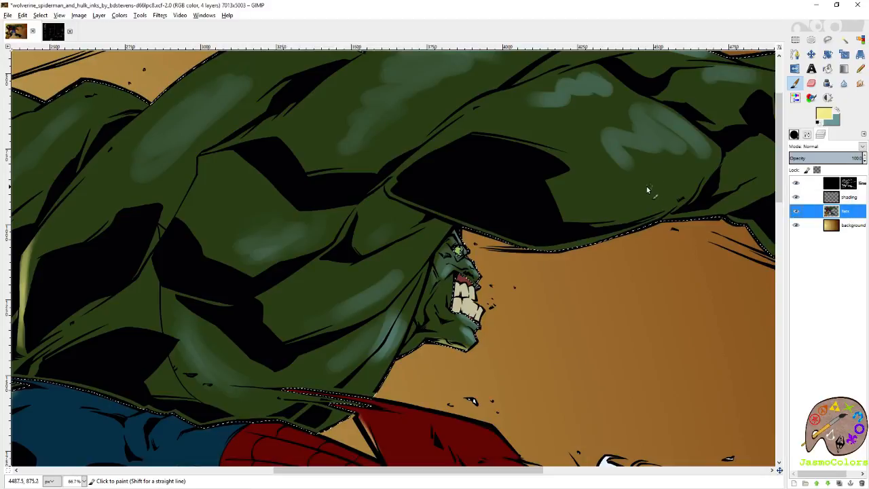
left_click(650, 190, "ctrl")
left_click(823, 115)
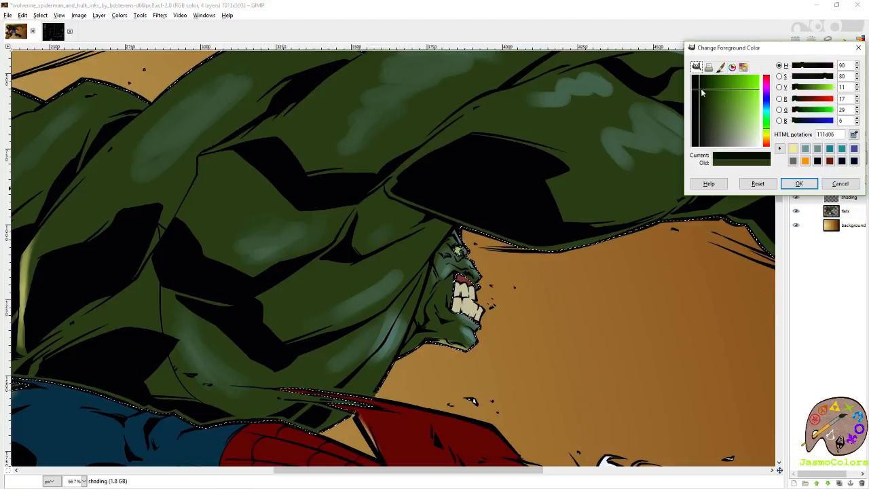
left_click(768, 107)
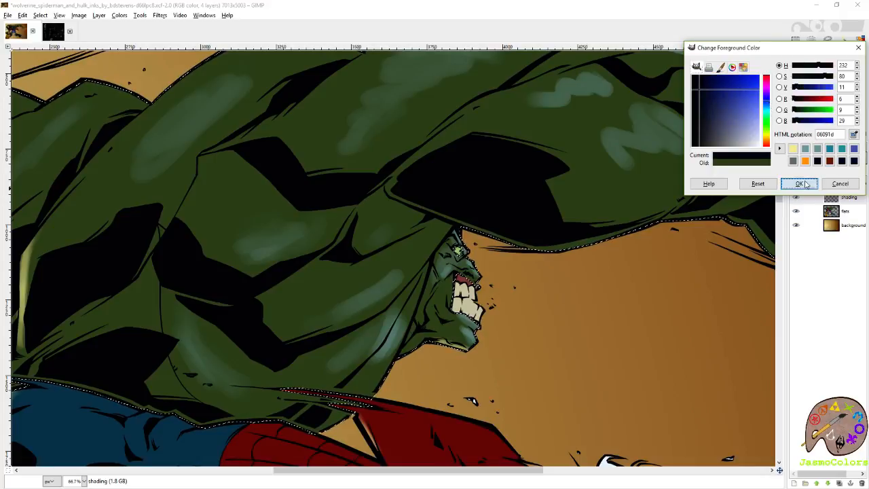
left_click(799, 183)
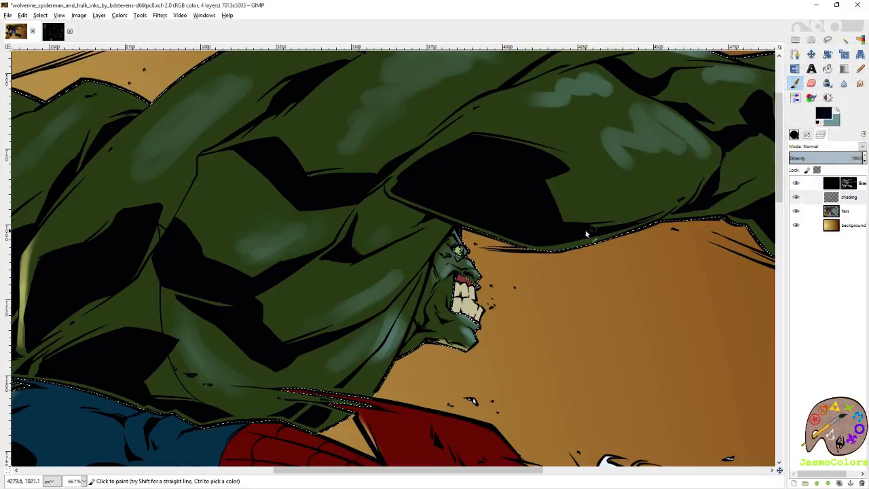
- Paint dark navy shadows beside the inked creases of Hulk's back and shoulder with a brush size of 115.17
left_click_drag(524, 159, 575, 227)
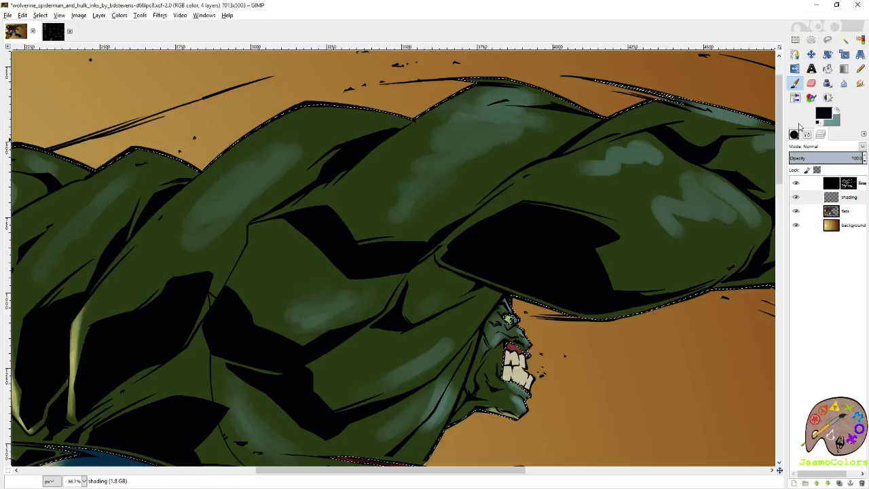
left_click_drag(510, 279, 595, 224)
left_click(794, 135)
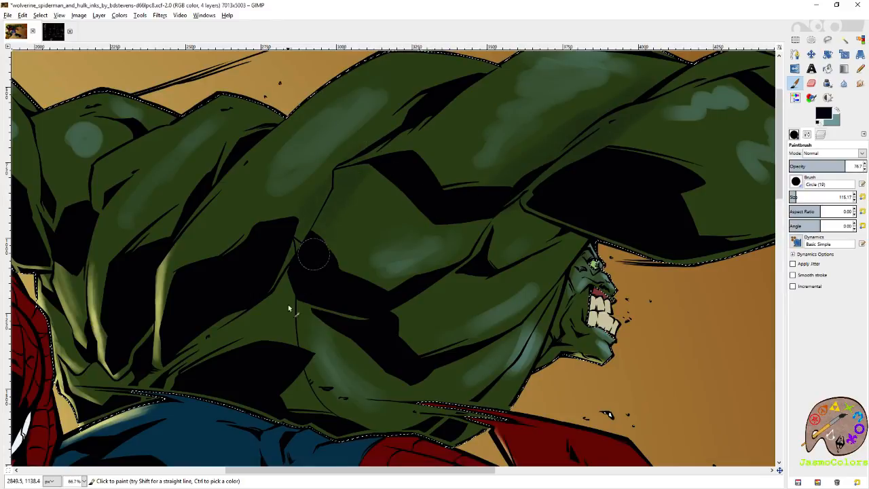
left_click_drag(287, 300, 420, 219)
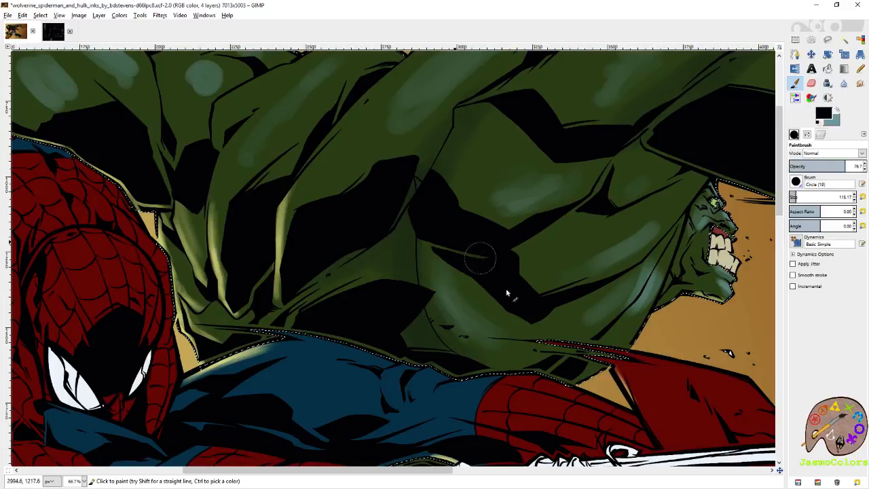
mouse_move(518, 264)
left_mouse_down()
mouse_move(549, 318)
mouse_move(587, 284)
mouse_move(536, 280)
left_mouse_up()
key("ctrl+z")
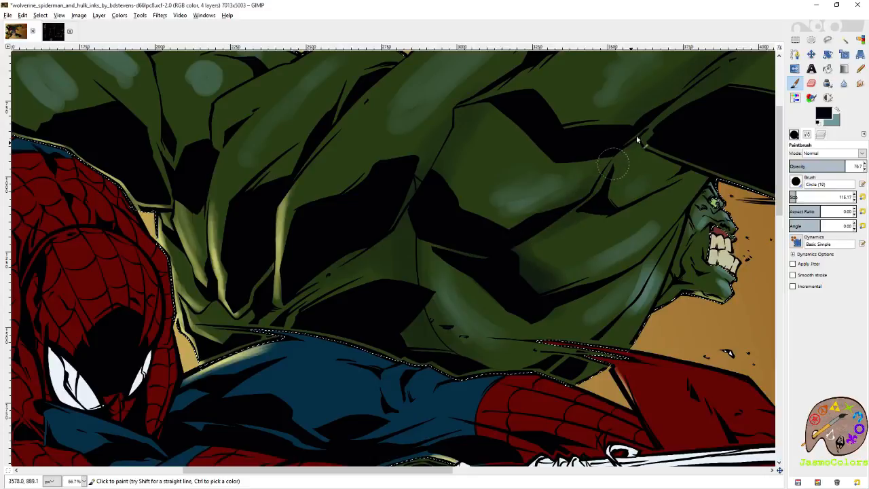
mouse_move(620, 196)
left_mouse_down()
mouse_move(656, 185)
mouse_move(445, 299)
left_mouse_up()
mouse_move(491, 234)
left_mouse_down()
mouse_move(534, 273)
mouse_move(495, 249)
mouse_move(638, 303)
mouse_move(487, 312)
left_mouse_up()
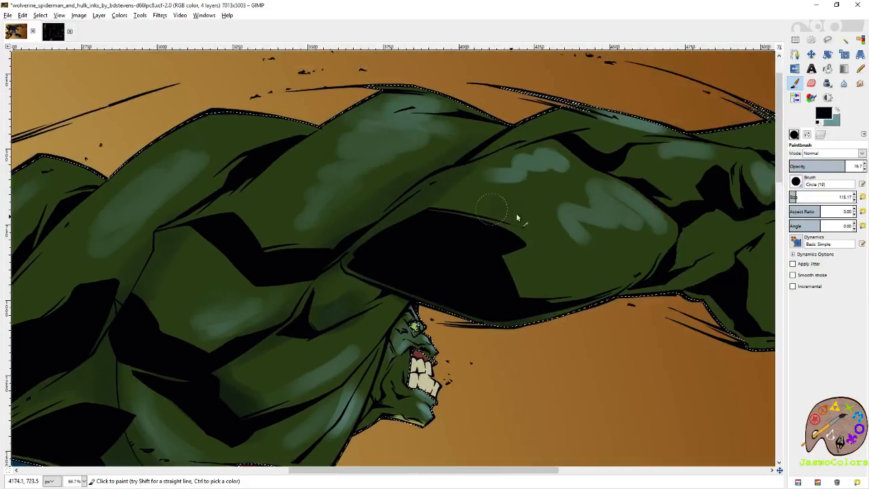
- Resample Hulk's green from the flats layer, return to the shading layer and mix a dark blue with saturation 68 and value 20
left_click(823, 115)
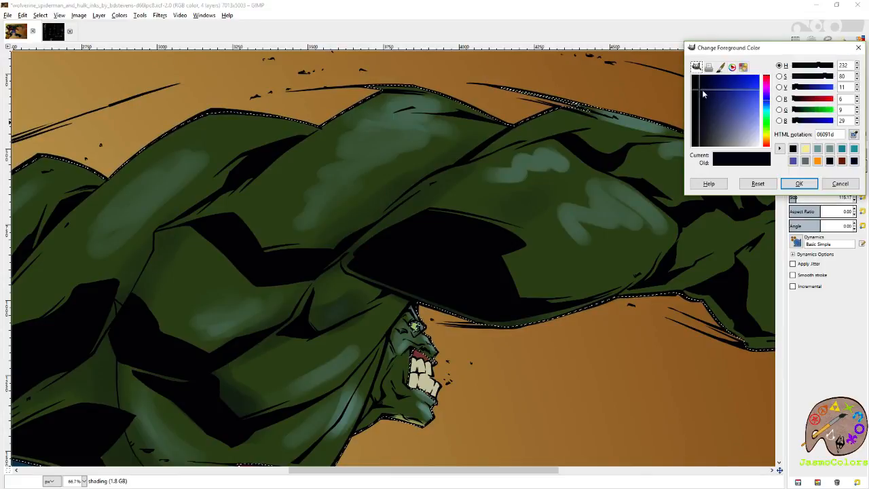
left_click(841, 183)
left_click(821, 134)
left_click(845, 213)
left_click(594, 215, "ctrl")
left_click(850, 197)
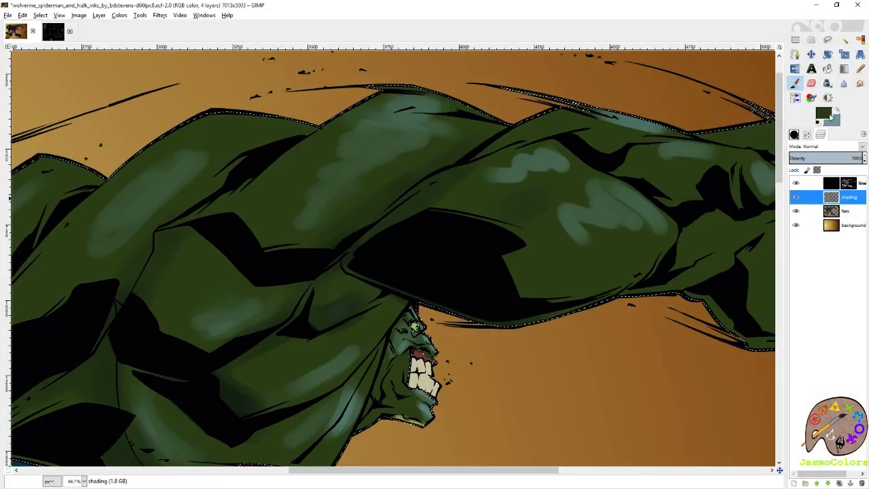
left_click(823, 114)
left_click(709, 100)
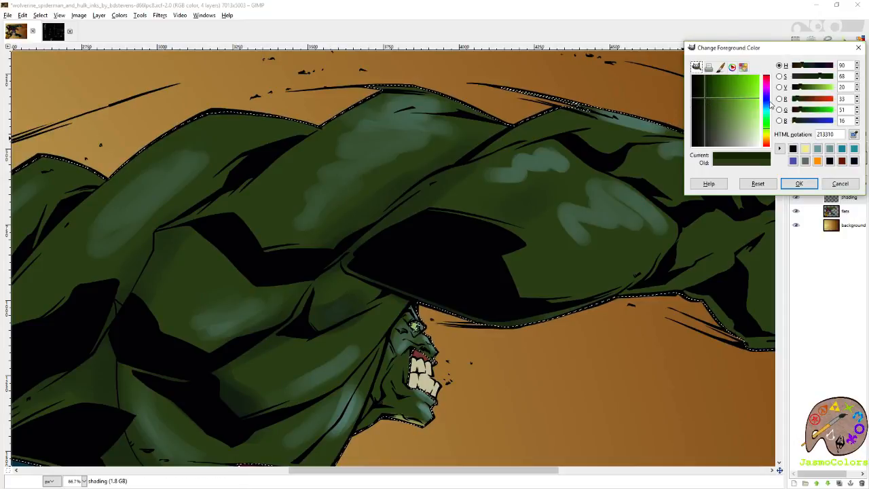
left_click(767, 100)
left_click(799, 184)
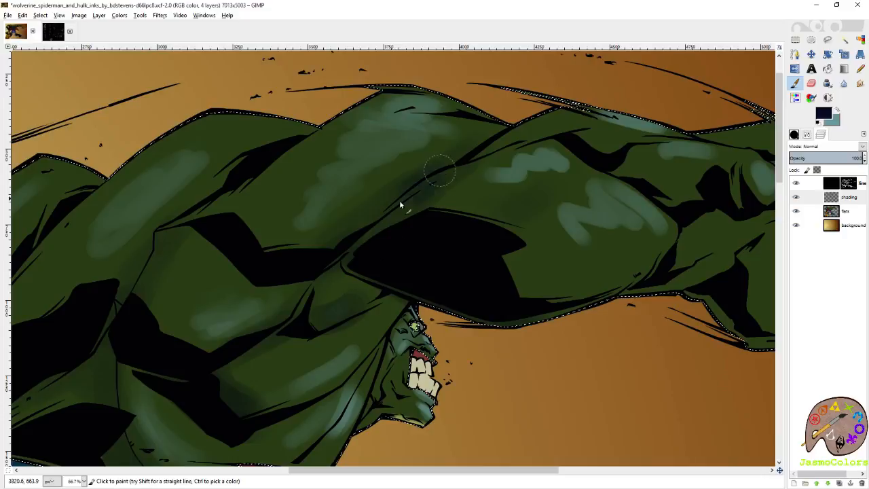
- Paint dark blue shadows along Hulk's shoulder crease above his head and around the adjoining back muscles
left_click_drag(360, 228, 495, 166)
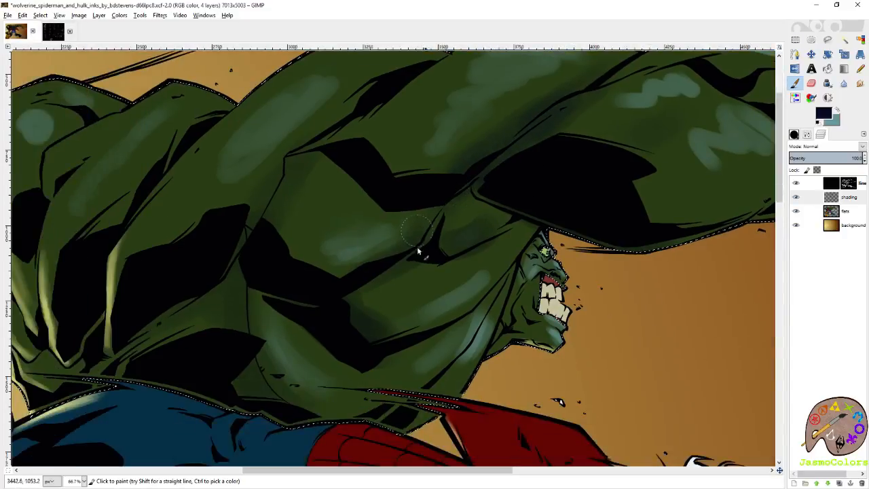
mouse_move(360, 185)
left_mouse_down()
mouse_move(378, 194)
mouse_move(435, 293)
left_mouse_up()
left_click_drag(370, 265, 496, 168)
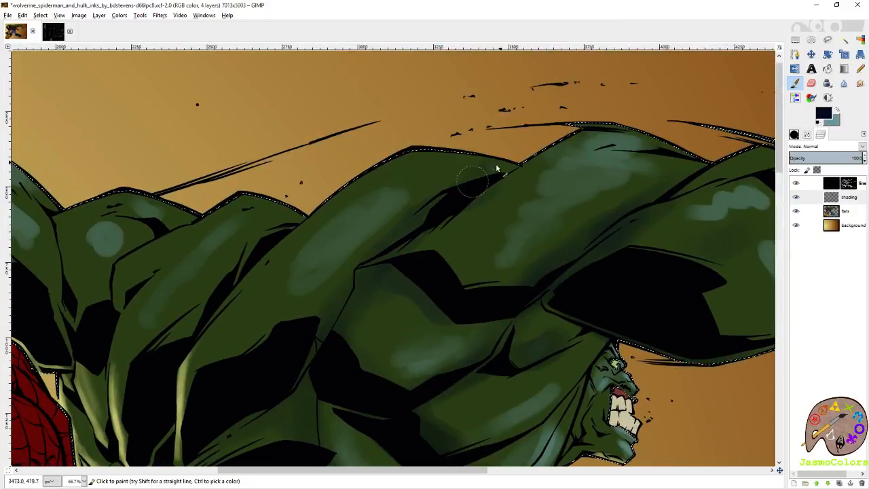
- Add dark blue shadows around the central muscle of Hulk's back and along the long muscles toward Spider-Man's head
left_click_drag(393, 267, 425, 293)
left_click_drag(356, 274, 335, 328)
left_click_drag(227, 295, 477, 200)
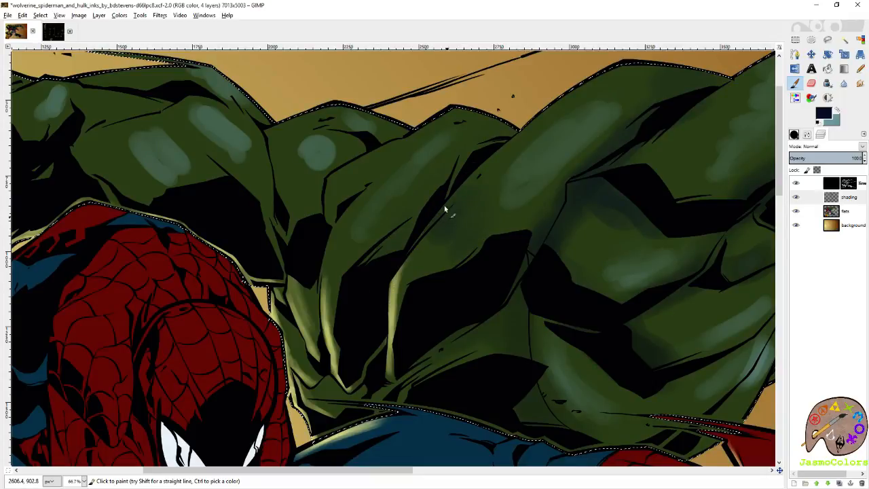
mouse_move(526, 134)
left_mouse_down()
mouse_move(618, 60)
mouse_move(567, 96)
left_mouse_up()
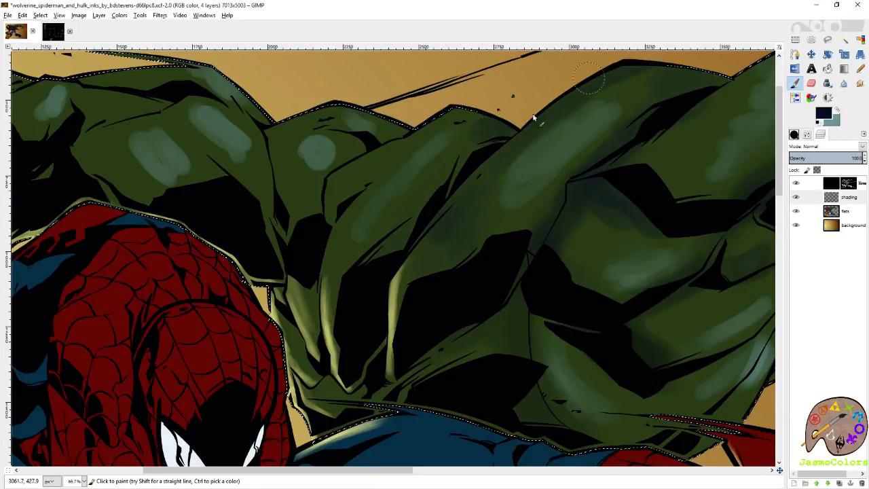
- Paint dark blue shadows along the inked creases of Hulk's lower back and side, between Spider-Man and Hulk's face
left_click_drag(437, 238, 423, 274)
mouse_move(501, 306)
left_mouse_down()
mouse_move(527, 211)
mouse_move(488, 240)
mouse_move(527, 221)
mouse_move(561, 301)
mouse_move(595, 342)
mouse_move(586, 299)
left_mouse_up()
mouse_move(625, 234)
left_mouse_down()
mouse_move(426, 251)
mouse_move(493, 302)
mouse_move(506, 296)
left_mouse_up()
left_click_drag(575, 287, 522, 233)
mouse_move(515, 281)
left_mouse_down()
mouse_move(453, 318)
mouse_move(487, 305)
left_mouse_up()
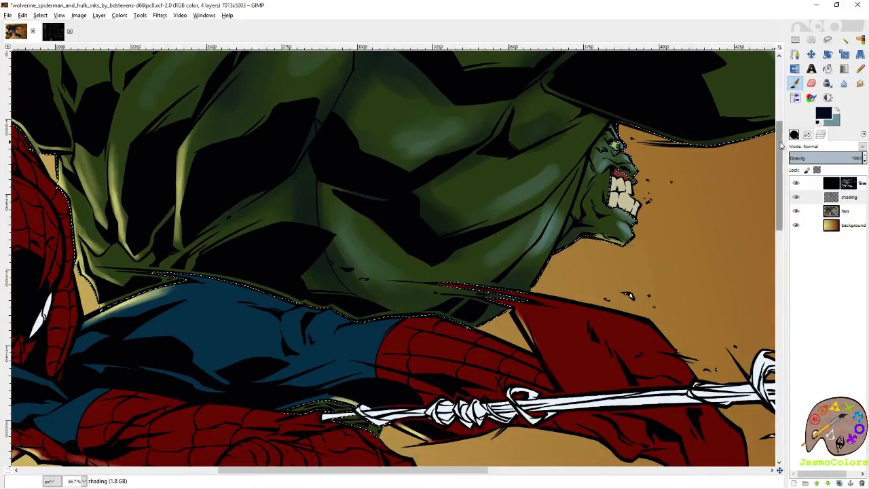
- Set the brush size to 21 and paint fine dark blue shadows on Hulk's face
left_click(807, 135)
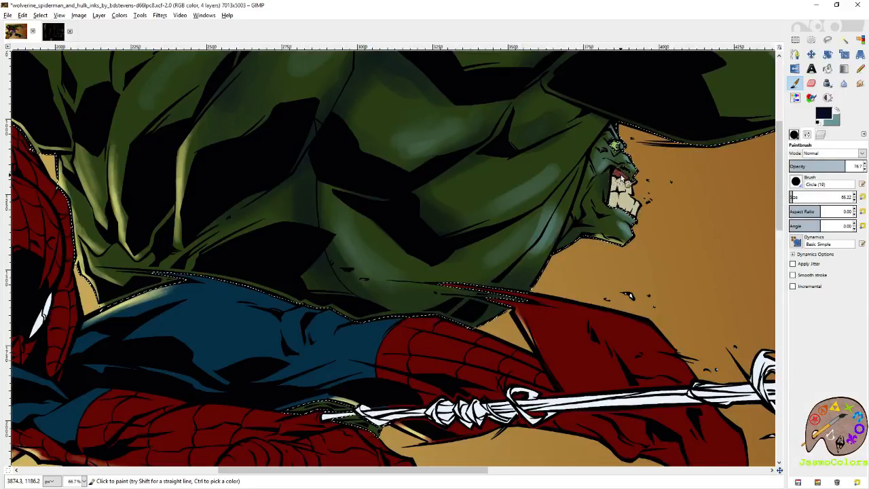
left_click(863, 197)
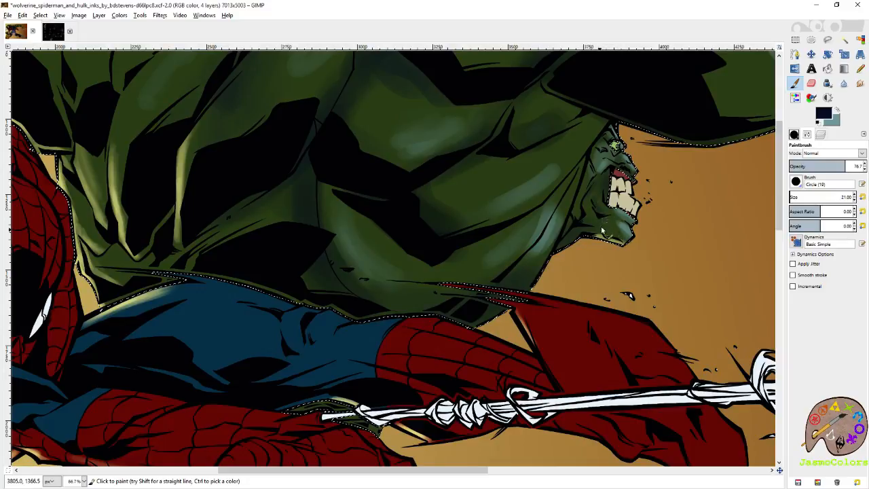
left_click_drag(595, 104, 302, 265)
left_click_drag(661, 243, 466, 247)
left_click_drag(543, 339, 520, 181)
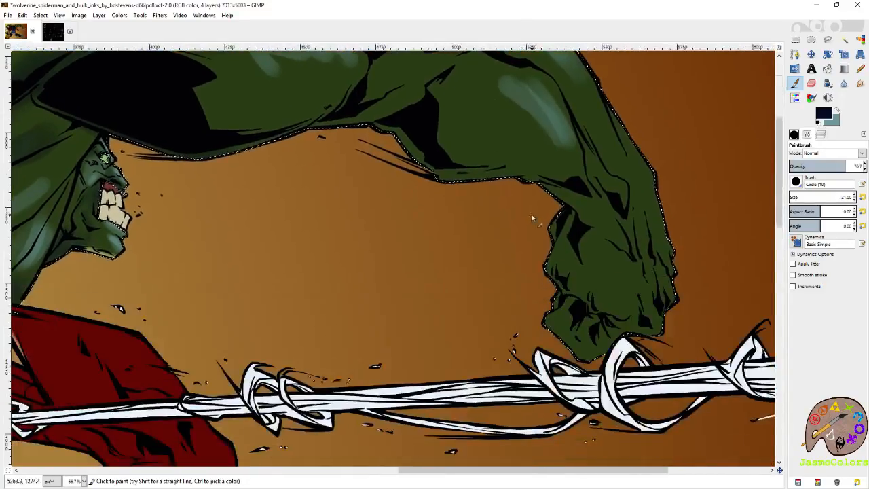
- Set the brush size to 93.76 and paint dark blue shadows around the black crease at Hulk's outstretched elbow
left_click(795, 195)
left_click_drag(418, 143, 566, 229)
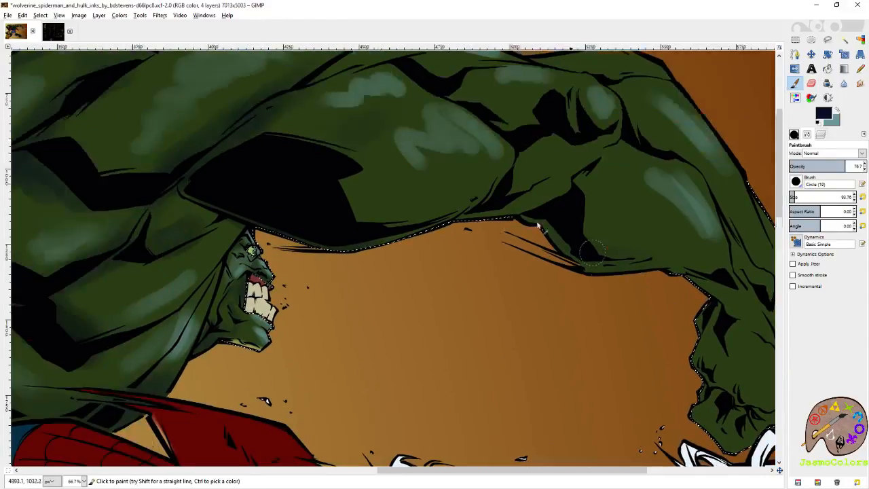
mouse_move(566, 180)
left_mouse_down()
mouse_move(545, 196)
mouse_move(556, 195)
mouse_move(580, 254)
mouse_move(560, 198)
mouse_move(646, 264)
mouse_move(609, 244)
mouse_move(580, 212)
mouse_move(650, 232)
mouse_move(557, 210)
mouse_move(577, 258)
left_mouse_up()
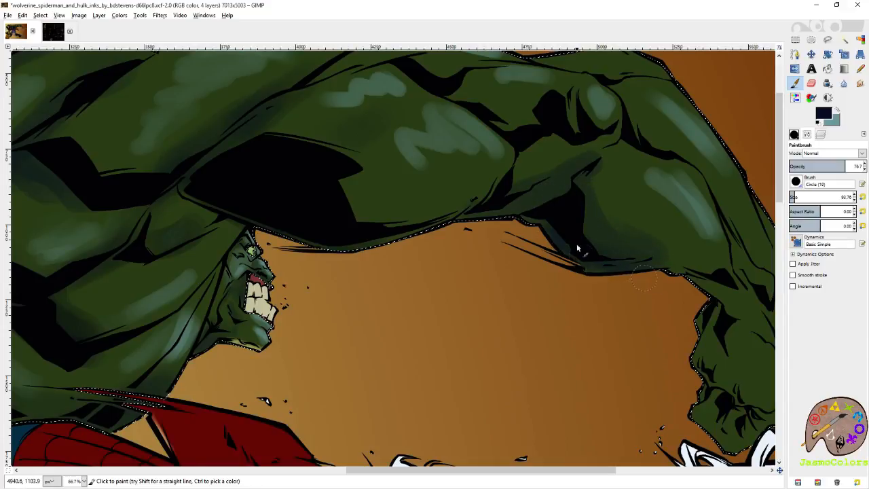
- Paint dark blue shadows along the creases and underside of Hulk's outstretched arm, and save the image
mouse_move(264, 205)
left_mouse_down()
mouse_move(401, 248)
mouse_move(315, 239)
mouse_move(317, 231)
mouse_move(342, 267)
mouse_move(378, 258)
left_mouse_up()
left_click_drag(406, 218, 572, 190)
mouse_move(460, 215)
left_mouse_down()
mouse_move(539, 236)
mouse_move(510, 260)
mouse_move(317, 229)
mouse_move(167, 219)
left_mouse_up()
left_click_drag(588, 266, 447, 217)
mouse_move(487, 236)
left_mouse_down()
mouse_move(527, 242)
mouse_move(530, 285)
mouse_move(534, 253)
mouse_move(547, 351)
mouse_move(556, 363)
mouse_move(530, 339)
left_mouse_up()
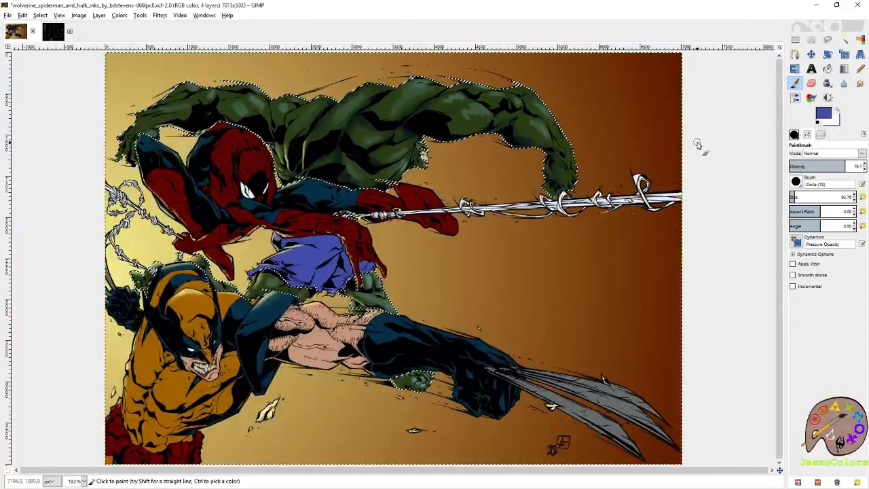
key("ctrl+s")
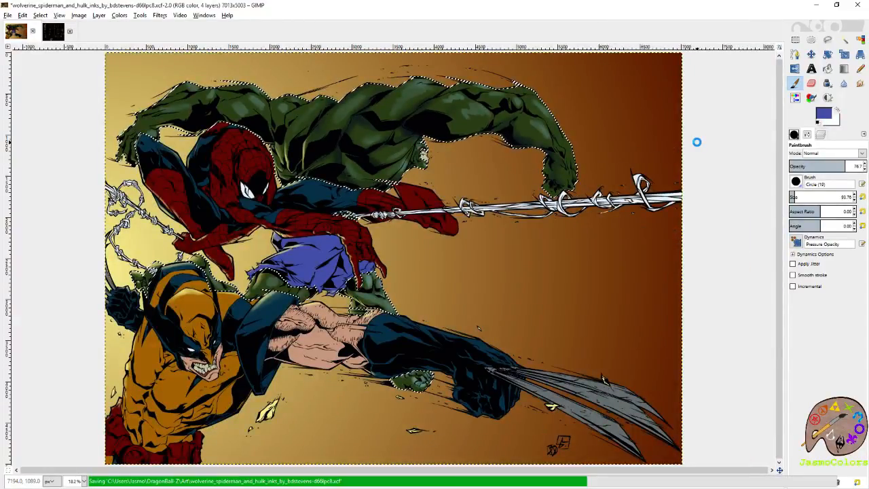
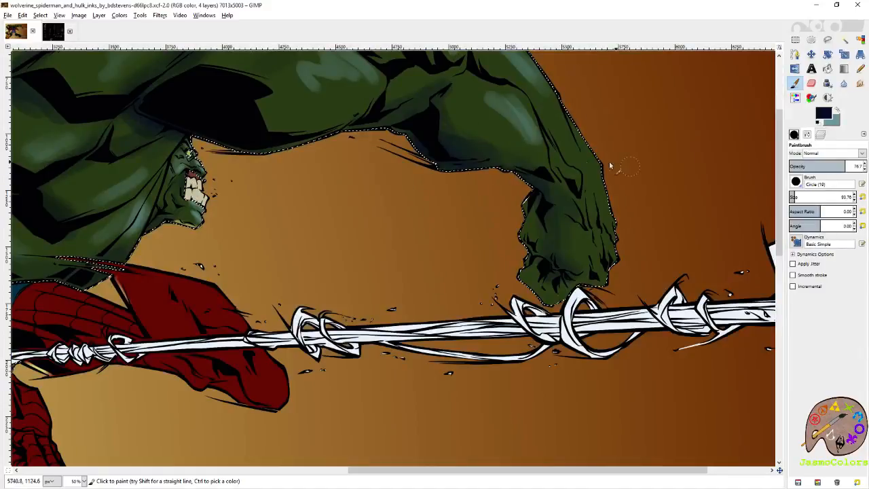
- Paint dark blue shadows on the wrist and fist of Hulk's outstretched arm
mouse_move(507, 197)
left_mouse_down()
mouse_move(578, 247)
mouse_move(633, 226)
left_mouse_up()
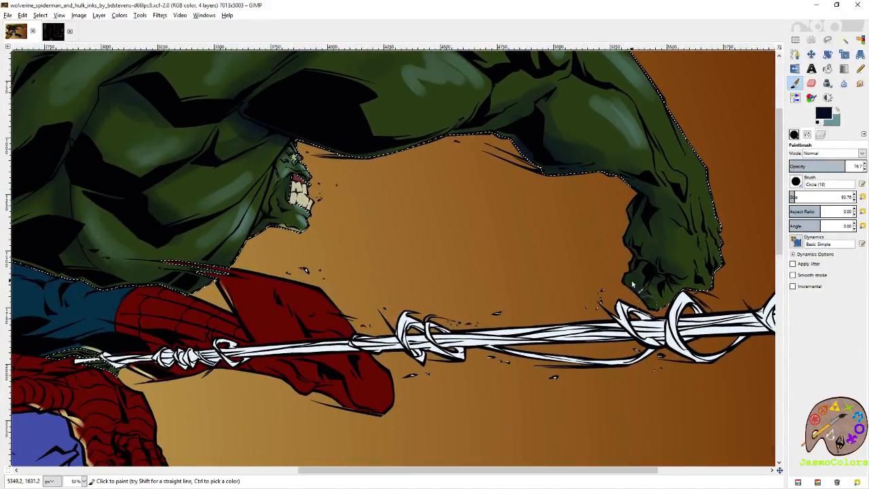
left_click_drag(415, 170, 605, 272)
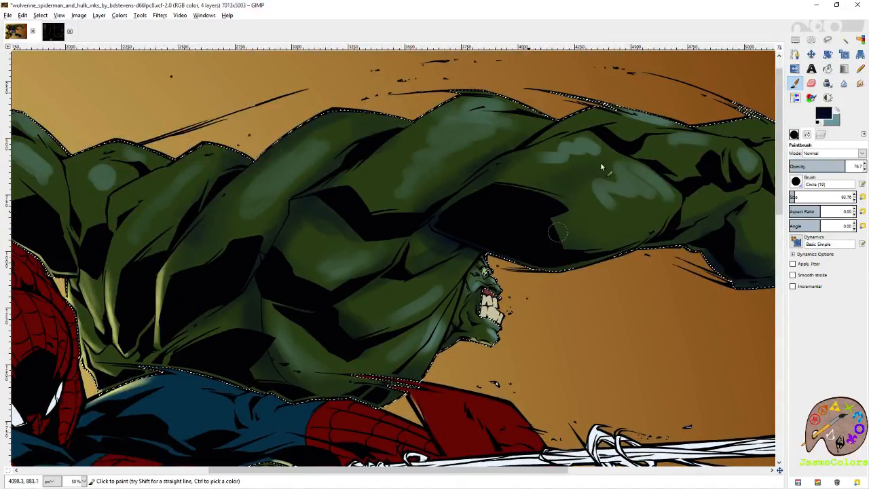
- Swap to the teal colour and paint brighter highlights on the upper arm and forearm muscles of Hulk's outstretched arm
left_click(838, 110)
mouse_move(662, 193)
left_mouse_down()
mouse_move(647, 208)
mouse_move(603, 213)
left_mouse_up()
mouse_move(653, 194)
left_mouse_down()
mouse_move(615, 199)
mouse_move(651, 195)
mouse_move(611, 211)
mouse_move(650, 198)
mouse_move(625, 196)
mouse_move(647, 183)
mouse_move(594, 143)
mouse_move(580, 145)
mouse_move(546, 174)
mouse_move(588, 147)
mouse_move(554, 156)
mouse_move(574, 156)
left_mouse_up()
left_click_drag(653, 138, 509, 184)
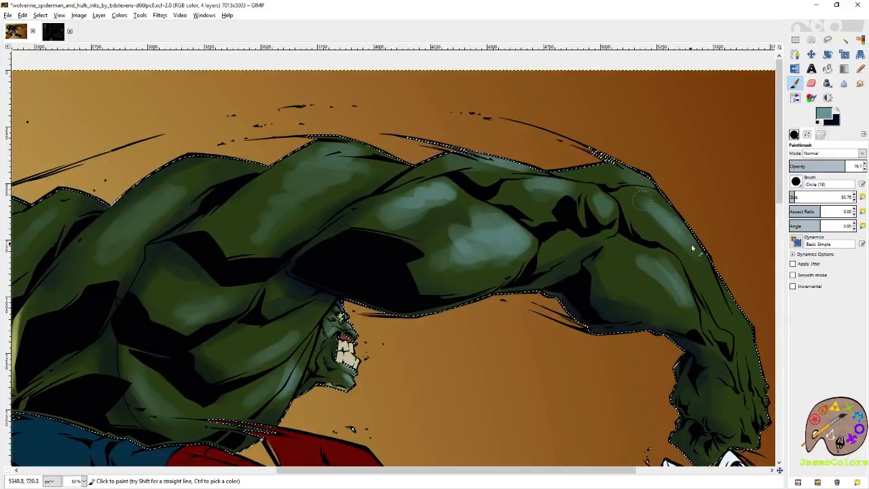
left_click_drag(673, 252, 598, 172)
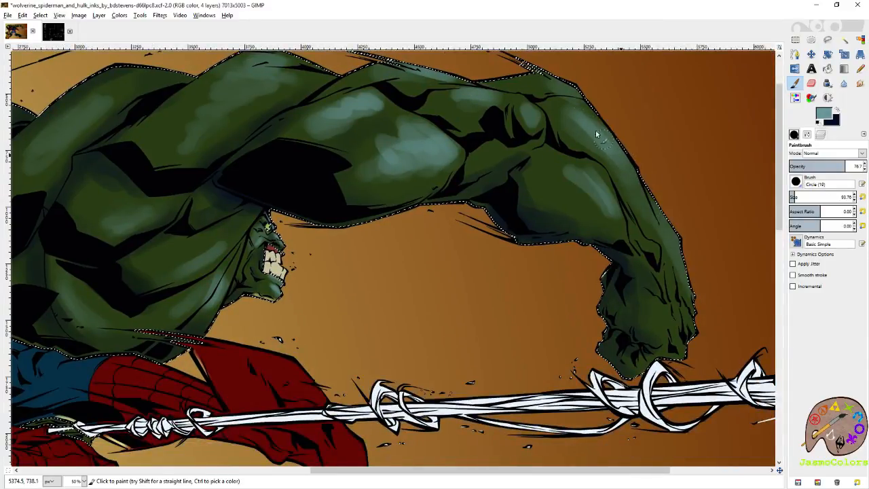
mouse_move(587, 178)
left_mouse_down()
mouse_move(594, 199)
mouse_move(553, 171)
mouse_move(549, 178)
mouse_move(571, 201)
mouse_move(594, 208)
mouse_move(583, 183)
mouse_move(550, 167)
mouse_move(565, 193)
mouse_move(591, 196)
mouse_move(572, 174)
mouse_move(564, 171)
mouse_move(590, 205)
mouse_move(553, 175)
left_mouse_up()
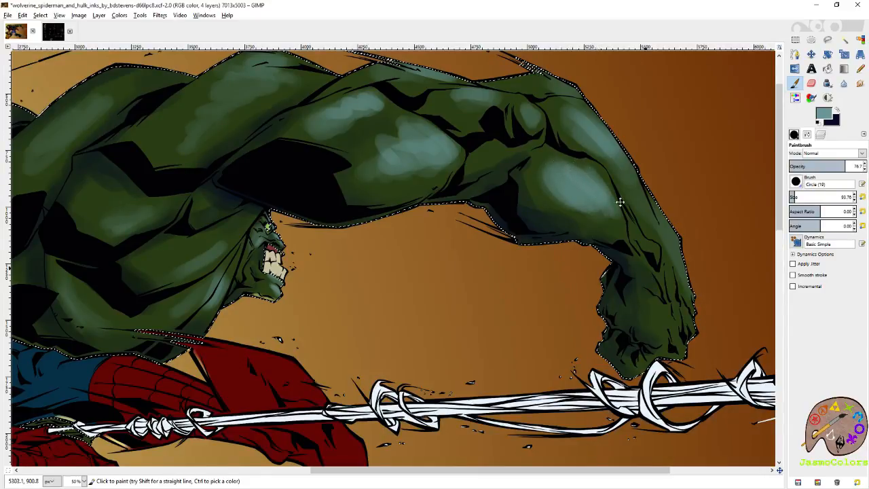
left_click_drag(622, 206, 638, 228)
- Set the brush size to 21 and paint fine teal highlights on the wrist and hand of Hulk's outstretched arm
left_click(791, 196)
left_click_drag(697, 277, 631, 192)
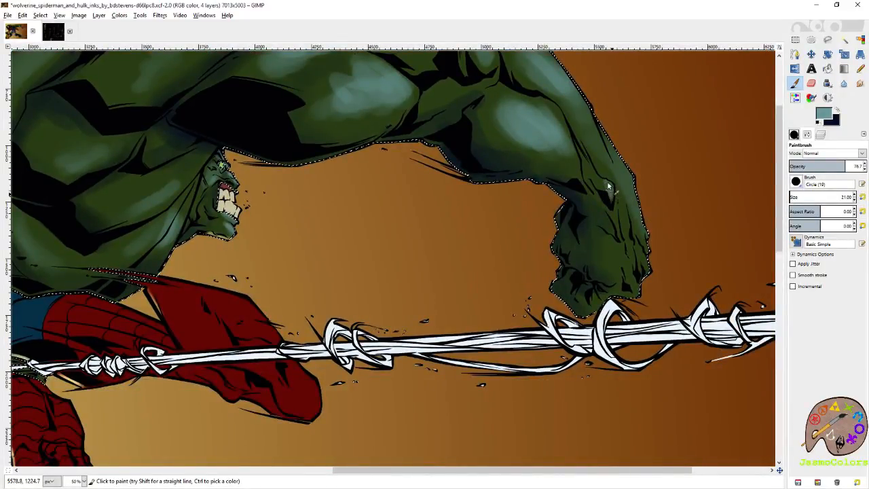
mouse_move(645, 243)
left_mouse_down()
mouse_move(633, 184)
mouse_move(645, 260)
mouse_move(642, 184)
mouse_move(656, 217)
mouse_move(633, 157)
mouse_move(641, 184)
mouse_move(640, 159)
left_mouse_up()
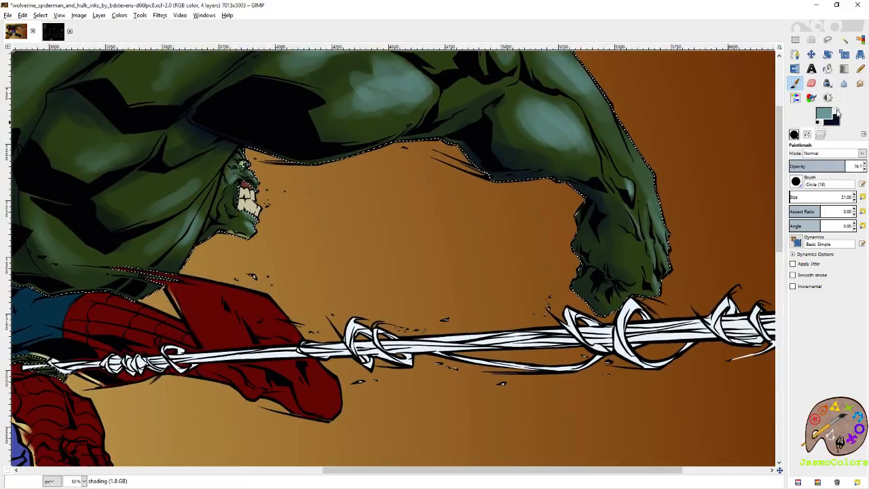
- Swap to dark blue, set the brush size to 86.63, shade Hulk's outstretched fist and elbow creases, and undo the last stroke
left_click(836, 109)
left_click(794, 199)
mouse_move(582, 295)
left_mouse_down()
mouse_move(607, 266)
mouse_move(623, 275)
mouse_move(592, 233)
mouse_move(597, 212)
mouse_move(621, 256)
mouse_move(600, 275)
mouse_move(587, 253)
mouse_move(584, 274)
mouse_move(584, 217)
left_mouse_up()
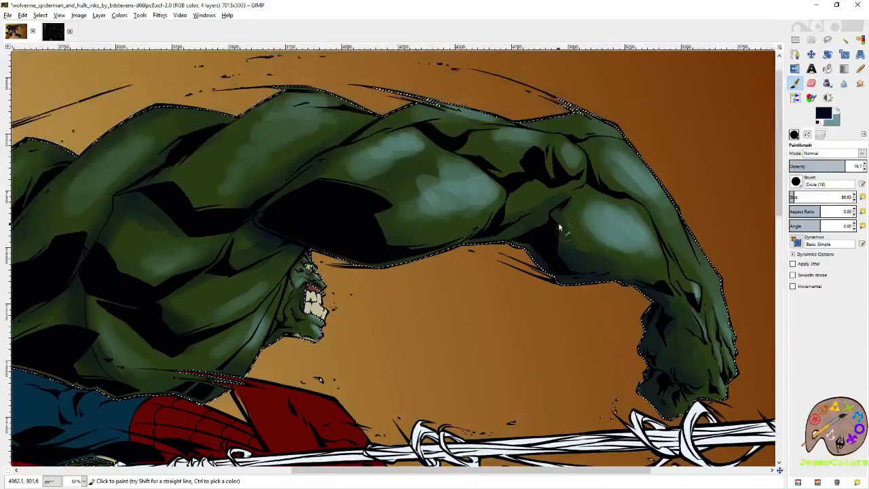
mouse_move(524, 163)
left_mouse_down()
mouse_move(569, 248)
mouse_move(536, 242)
mouse_move(552, 256)
left_mouse_up()
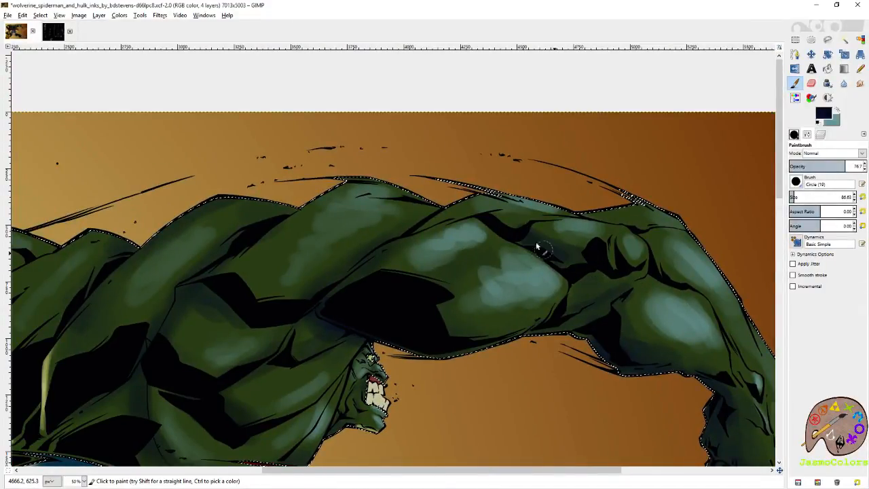
mouse_move(614, 210)
left_mouse_down()
mouse_move(588, 213)
mouse_move(622, 218)
left_mouse_up()
key("ctrl+z")
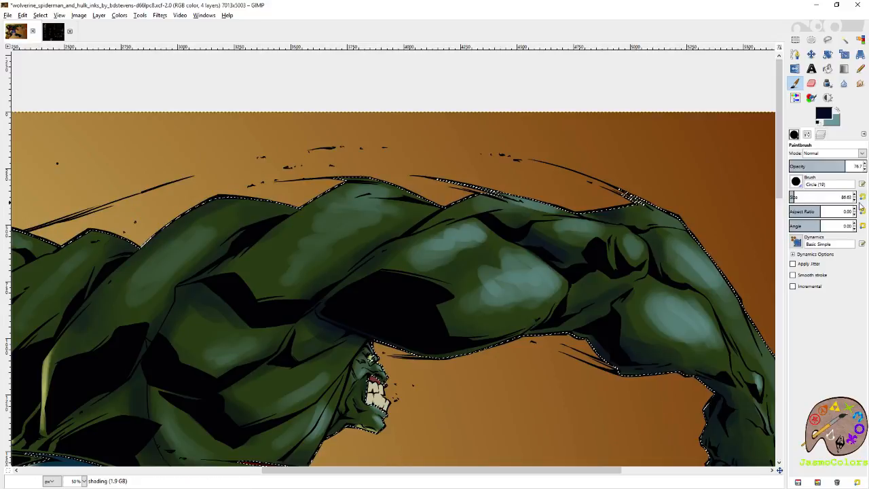
- Set the brush size to 58.06, paint dark blue shadows along the crease at the start of Hulk's outstretched forearm, and save the image
left_click(854, 200)
left_click(854, 201)
left_click_drag(648, 235, 667, 274)
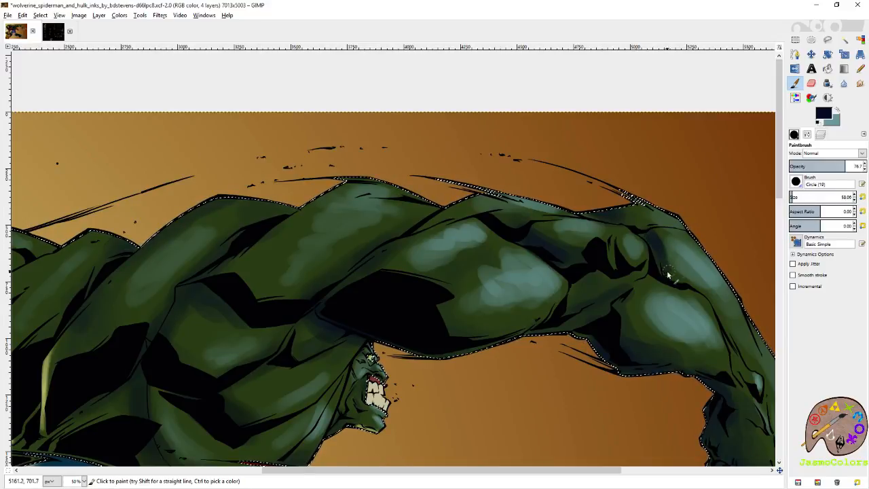
scroll(687, 284, "down", 2)
scroll(687, 284, "right", 1)
key("ctrl+s")
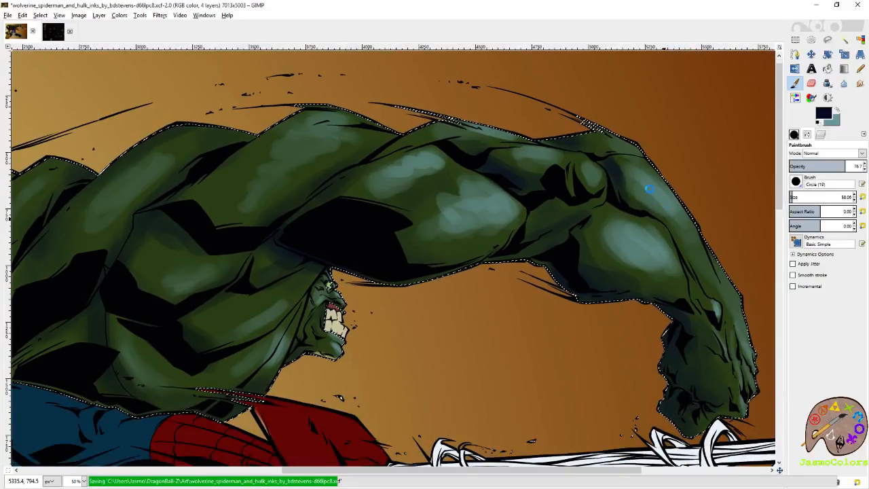
- Paint dark blue shadows on Hulk's outstretched forearm and along the inked crease between his back and side
left_click_drag(663, 234, 667, 237)
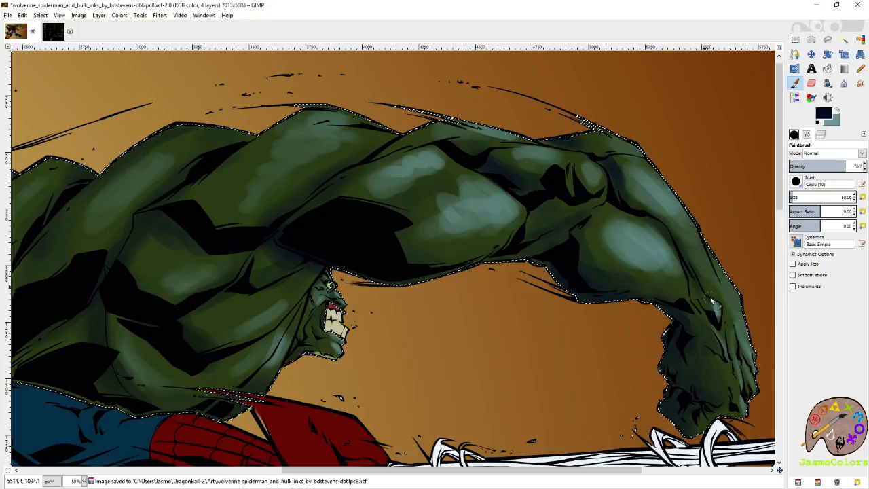
scroll(631, 238, "left", 8)
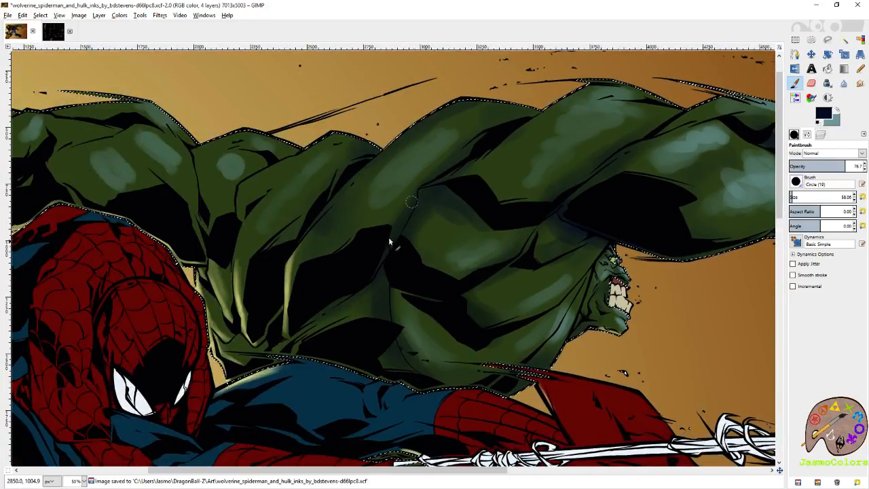
left_click_drag(383, 239, 469, 230)
scroll(582, 126, "right", 4)
scroll(494, 258, "up", 4)
- Set the brush size to 143.71 and paint broad dark blue shadows around the large black creases of Hulk's back and side
left_click(797, 197)
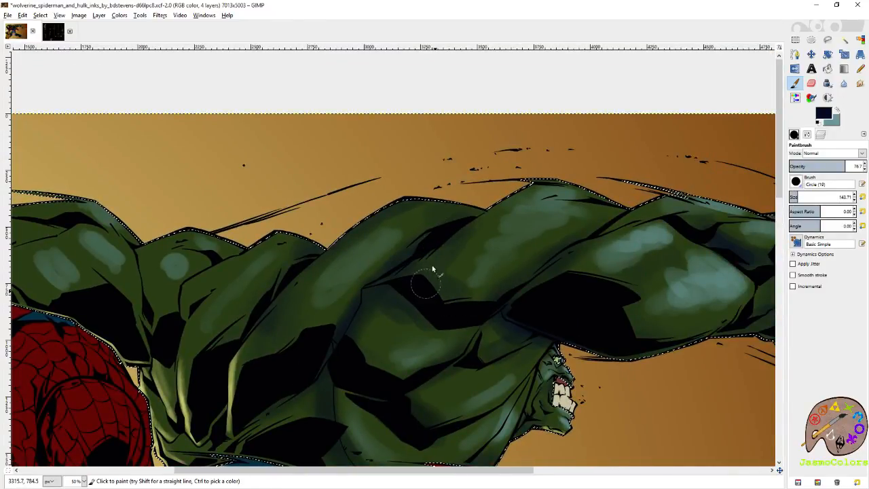
scroll(424, 275, "down", 3)
scroll(424, 275, "left", 2)
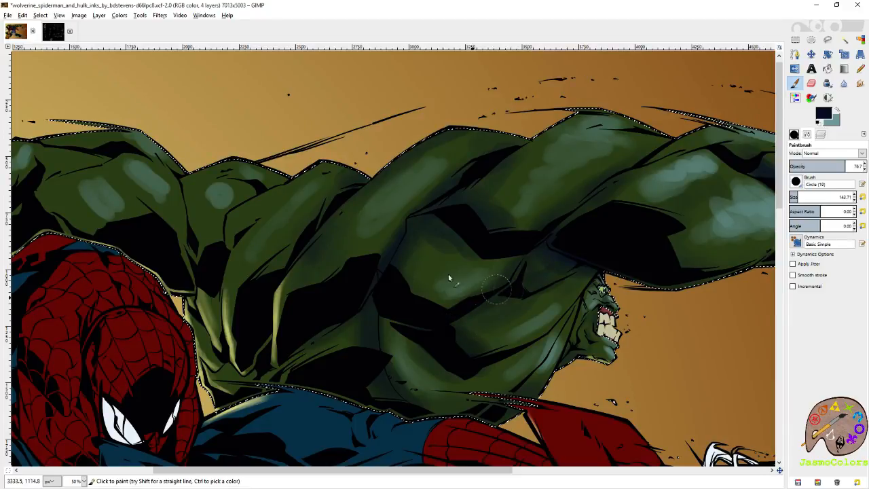
left_click_drag(306, 229, 589, 240)
- Set the brush size to 72.36 and paint dark blue shadows along Hulk's back muscles and shoulder behind Spider-Man's head
left_click(794, 197)
left_click(793, 197)
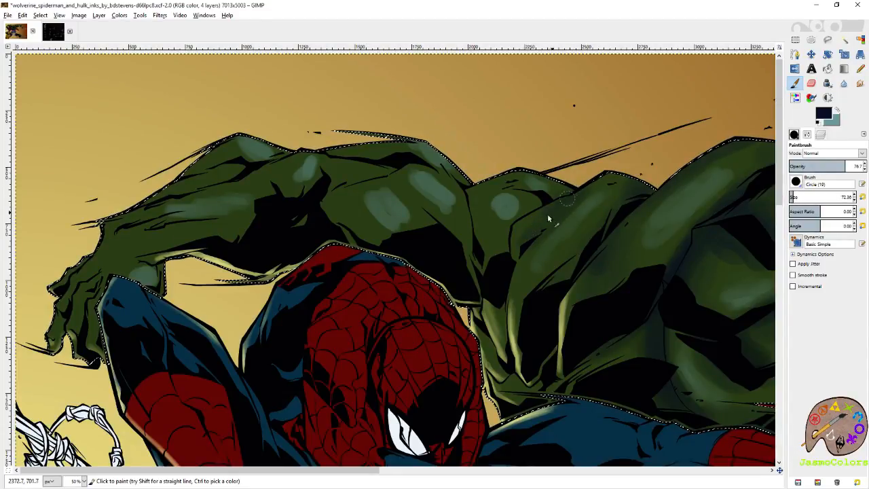
left_click_drag(555, 295, 590, 235)
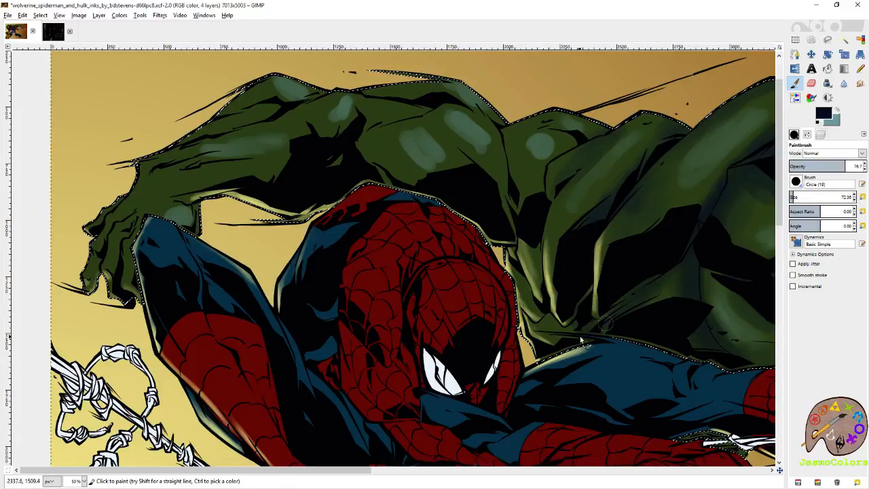
mouse_move(503, 159)
left_mouse_down()
mouse_move(571, 234)
mouse_move(567, 269)
left_mouse_up()
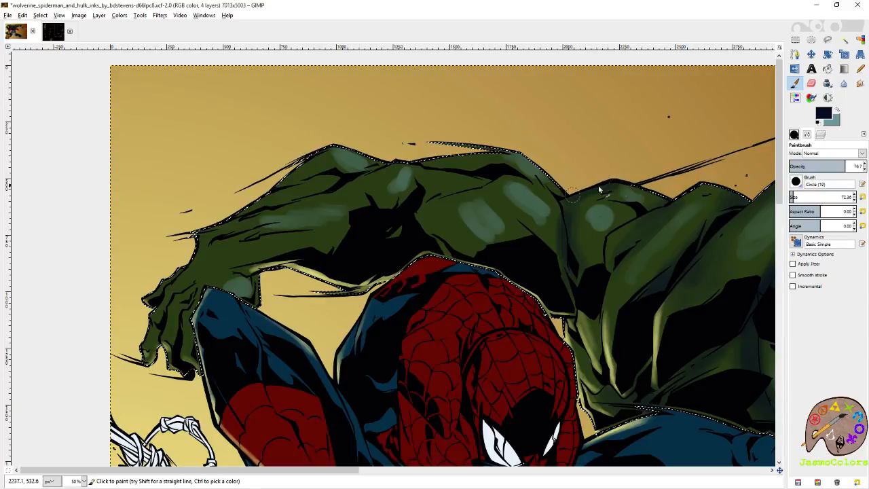
left_click_drag(618, 184, 658, 197)
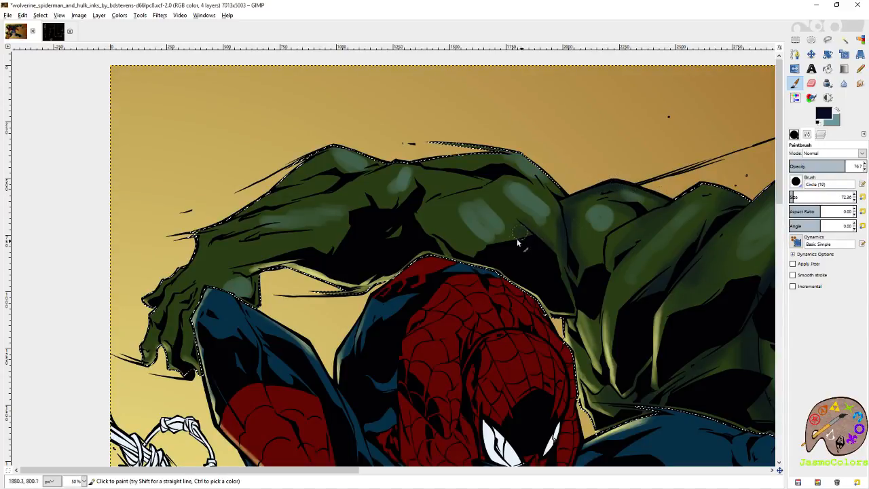
- Paint dark blue shadows along the creases, forearm and hand of Hulk's arm behind Spider-Man
mouse_move(470, 187)
left_mouse_down()
mouse_move(539, 208)
mouse_move(509, 218)
left_mouse_up()
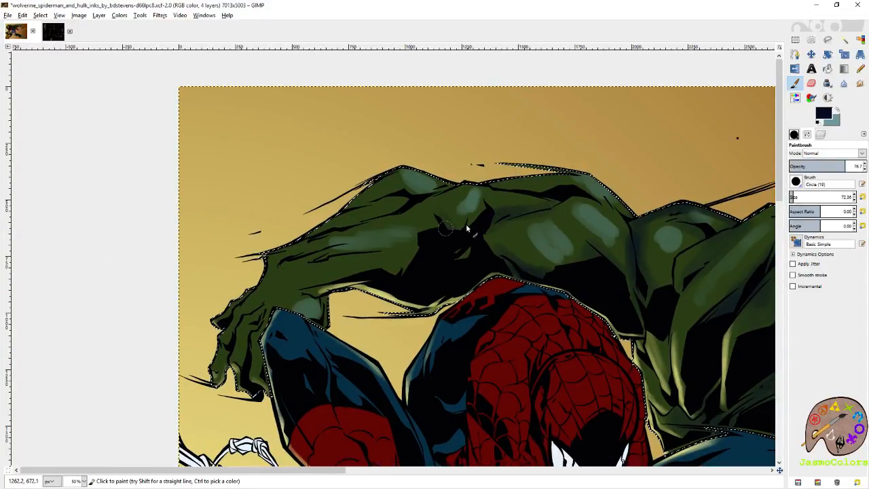
scroll(470, 232, "left", 5)
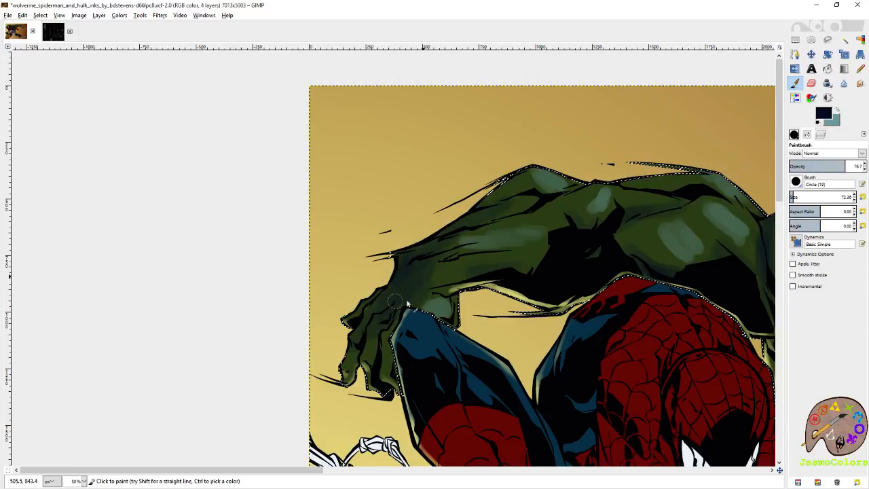
scroll(435, 265, "right", 3)
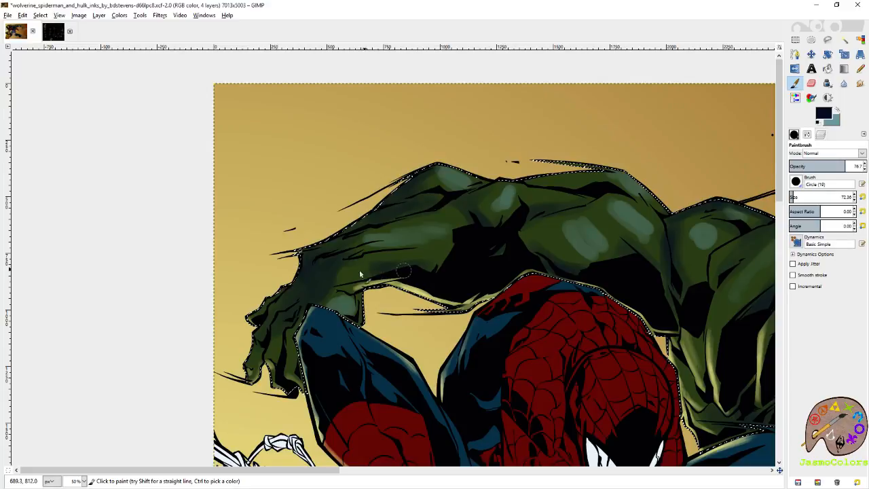
left_click_drag(341, 292, 418, 237)
left_click_drag(609, 179, 472, 222)
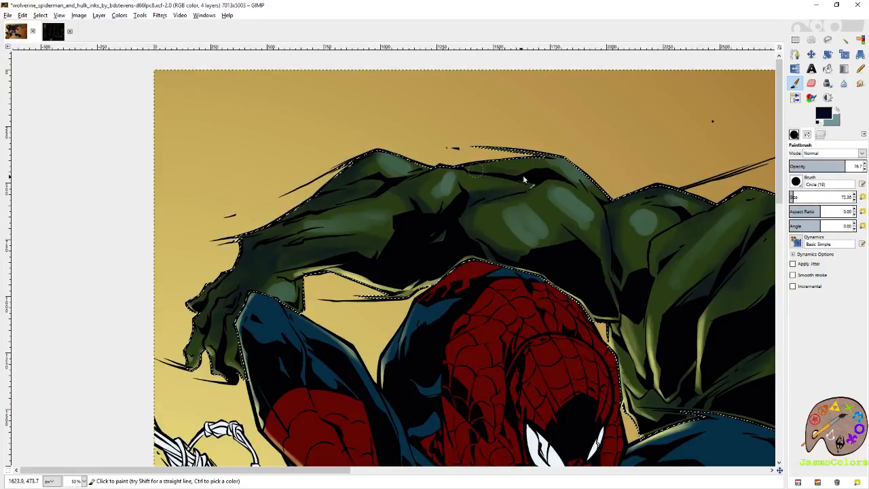
- Swap to the teal colour and brighten the highlights on the upper arm and elbow of Hulk's arm behind Spider-Man
left_click(577, 207, "ctrl")
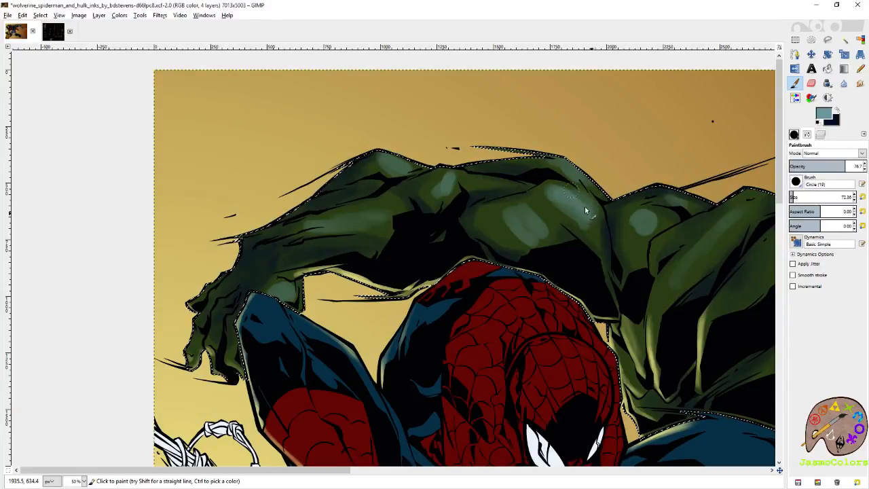
mouse_move(534, 204)
left_mouse_down()
mouse_move(534, 226)
mouse_move(514, 220)
mouse_move(504, 233)
left_mouse_up()
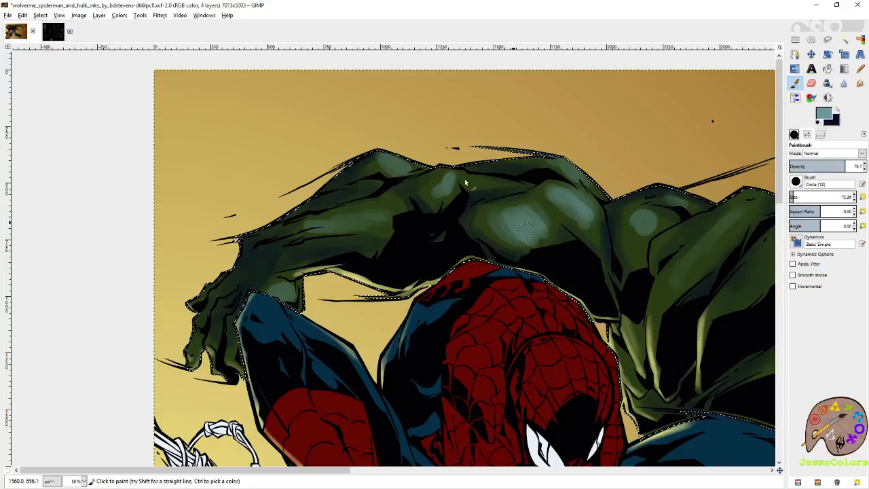
left_click_drag(449, 188, 442, 184)
left_click_drag(558, 206, 438, 175)
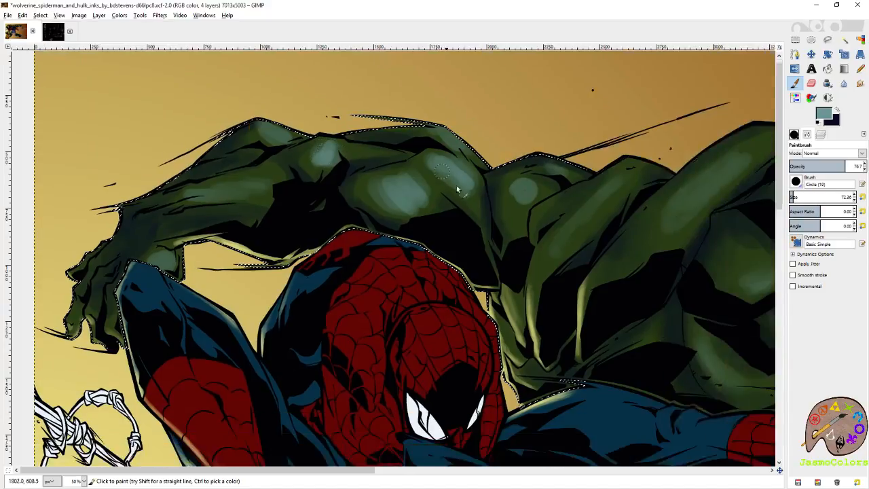
- Paint teal highlights on Hulk's rounded shoulder muscle and the long back muscles beside Spider-Man's head
mouse_move(526, 199)
left_mouse_down()
mouse_move(518, 195)
mouse_move(517, 212)
mouse_move(523, 206)
mouse_move(499, 185)
left_mouse_up()
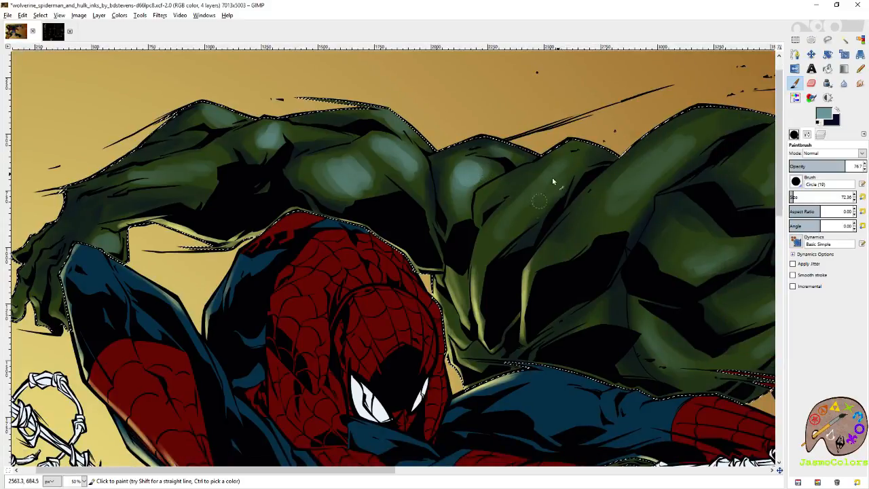
left_click_drag(534, 198, 525, 209)
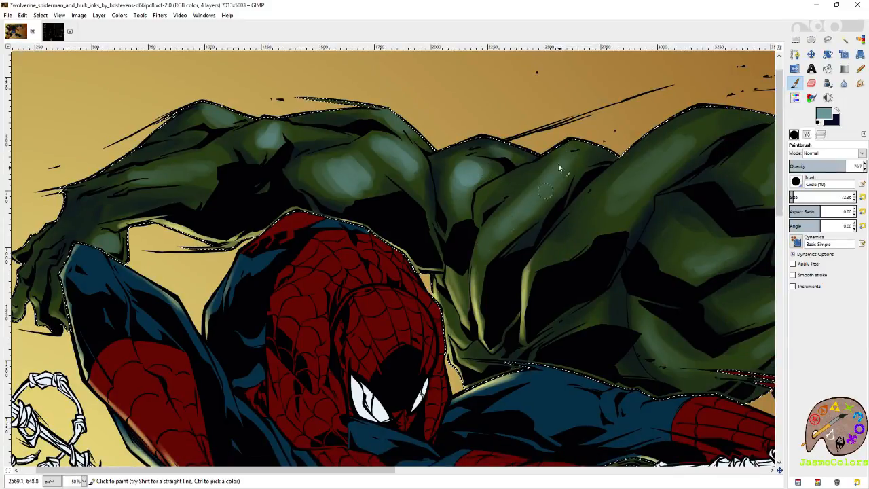
scroll(488, 199, "right", 2)
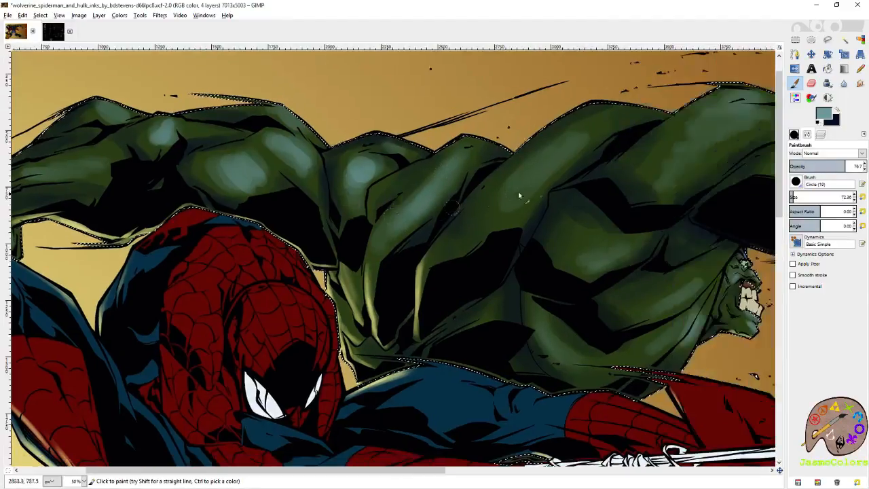
left_click_drag(513, 196, 518, 214)
- Paint teal highlights on Hulk's side muscle and on the large shoulder muscle above his face
scroll(519, 221, "right", 2)
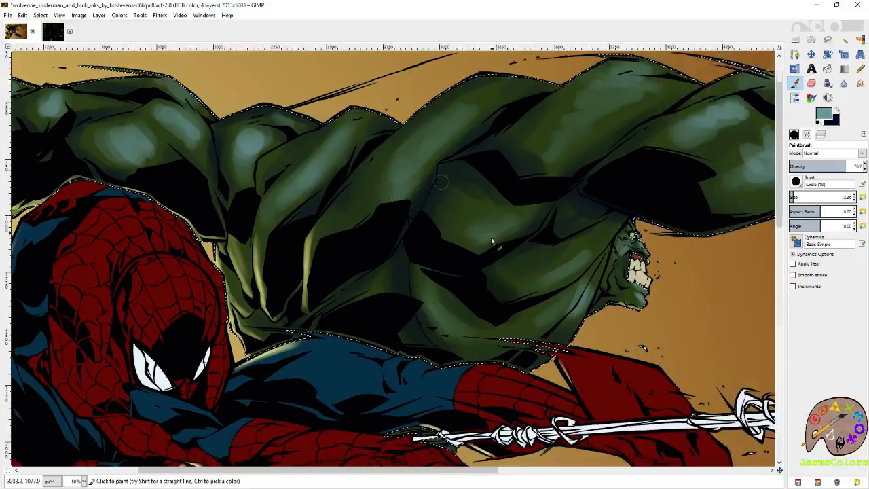
scroll(589, 168, "right", 2)
scroll(589, 168, "up", 1)
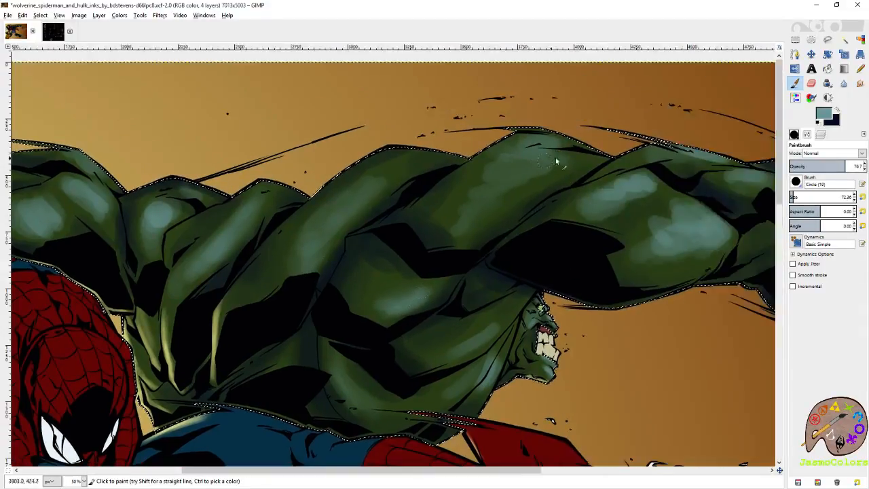
mouse_move(530, 180)
left_mouse_down()
mouse_move(497, 164)
mouse_move(481, 175)
mouse_move(470, 205)
mouse_move(470, 182)
left_mouse_up()
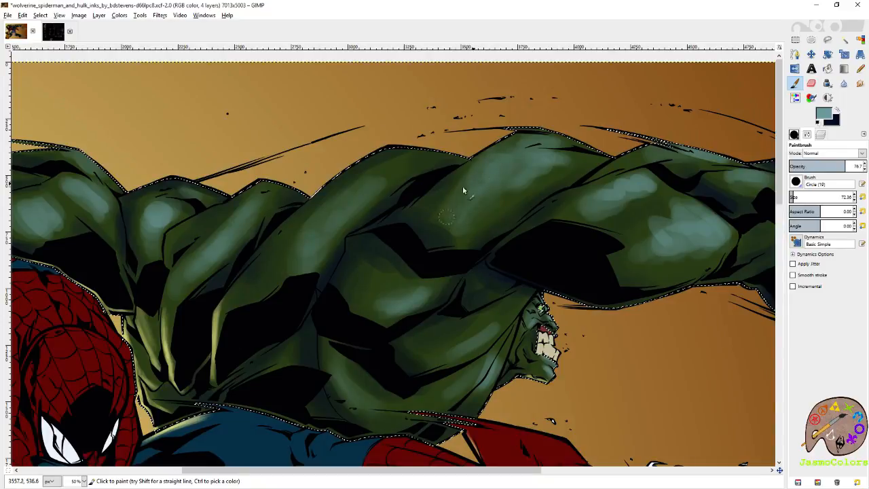
mouse_move(512, 155)
left_mouse_down()
mouse_move(476, 183)
mouse_move(506, 152)
mouse_move(472, 199)
mouse_move(473, 216)
mouse_move(513, 168)
left_mouse_up()
left_click_drag(481, 214, 507, 153)
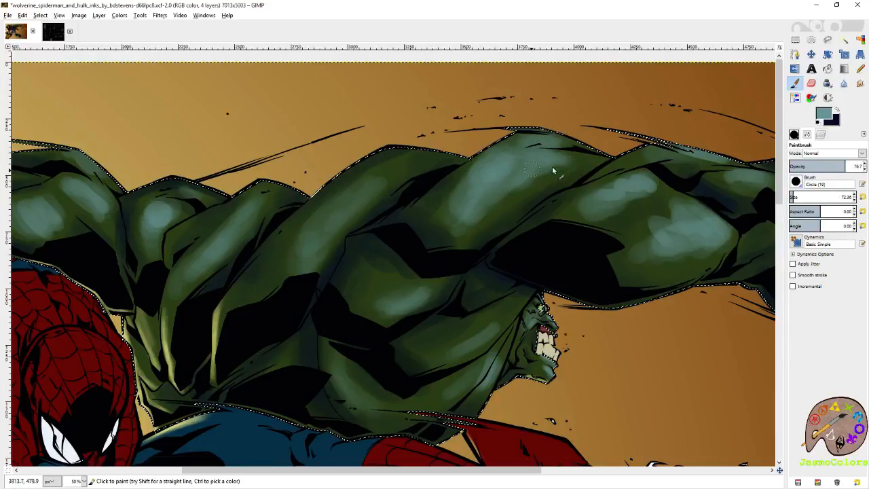
- Touch up the teal highlight on Hulk's large shoulder muscle with the Eraser and Paintbrush, and save the image
key("shift+e")
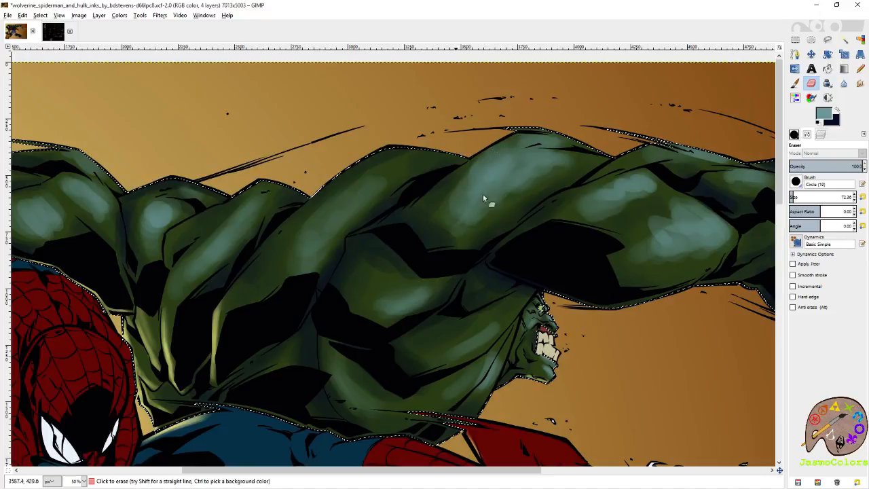
key("p")
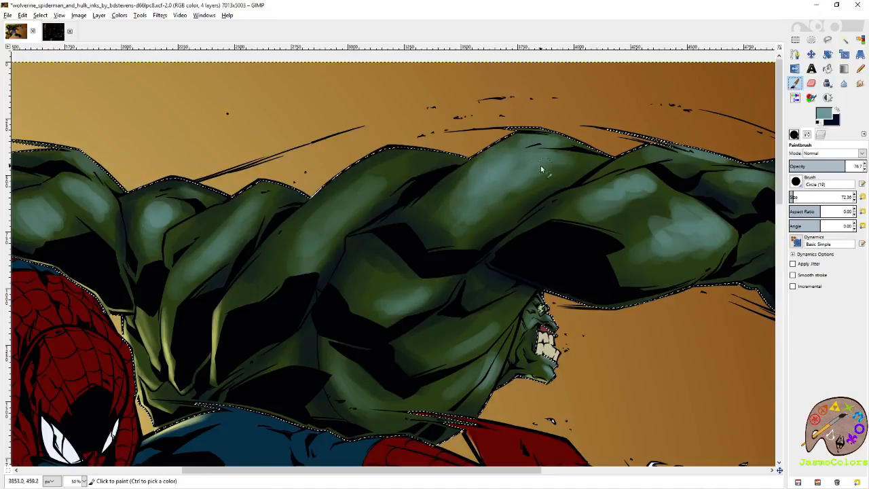
scroll(511, 177, "down", 5)
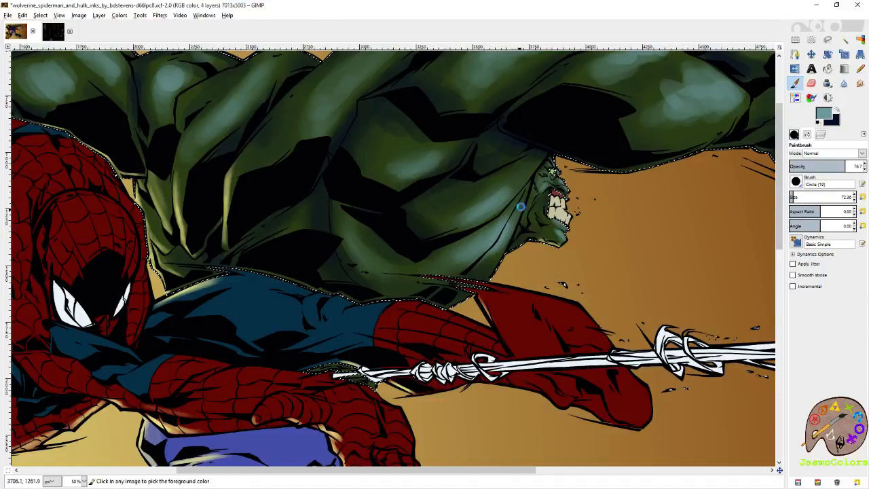
key("ctrl+s")
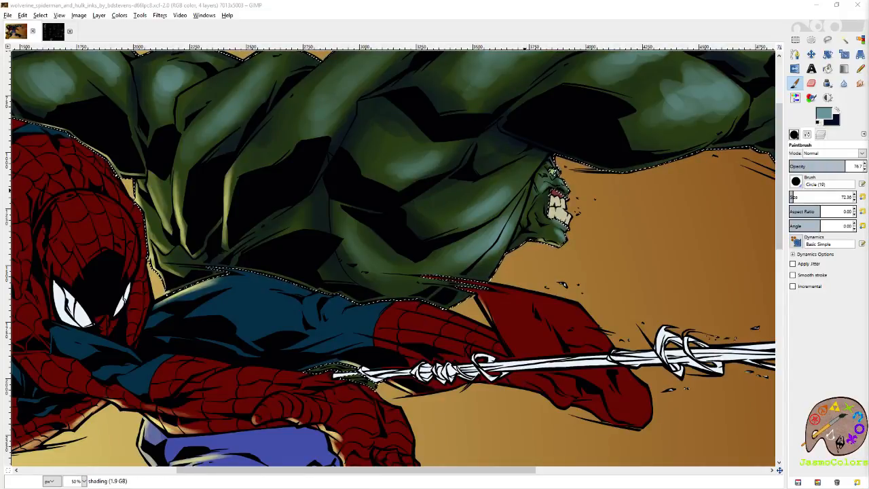
left_click(605, 14)
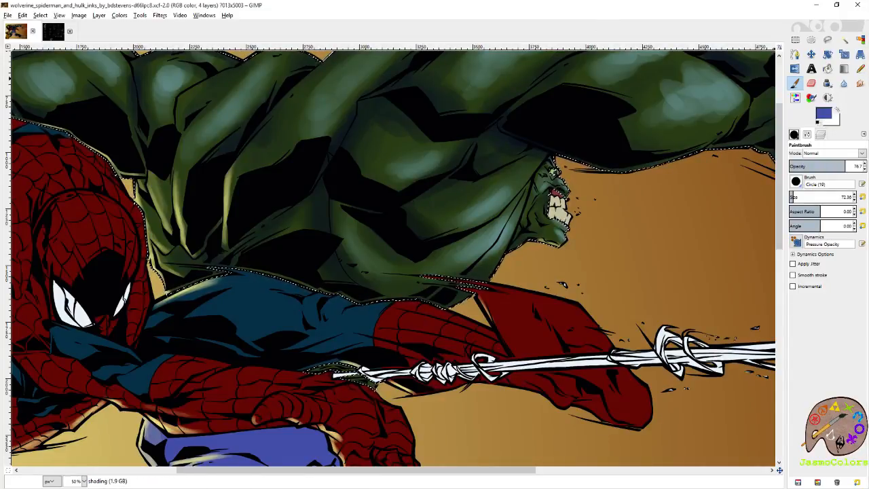
- Paint teal highlights on the upper arm and elbow of Hulk's outstretched arm in front of his face
left_click_drag(354, 245, 397, 276)
mouse_move(707, 95)
left_mouse_down()
mouse_move(519, 175)
mouse_move(500, 188)
mouse_move(519, 204)
mouse_move(442, 224)
mouse_move(459, 230)
left_mouse_up()
key("shift+e")
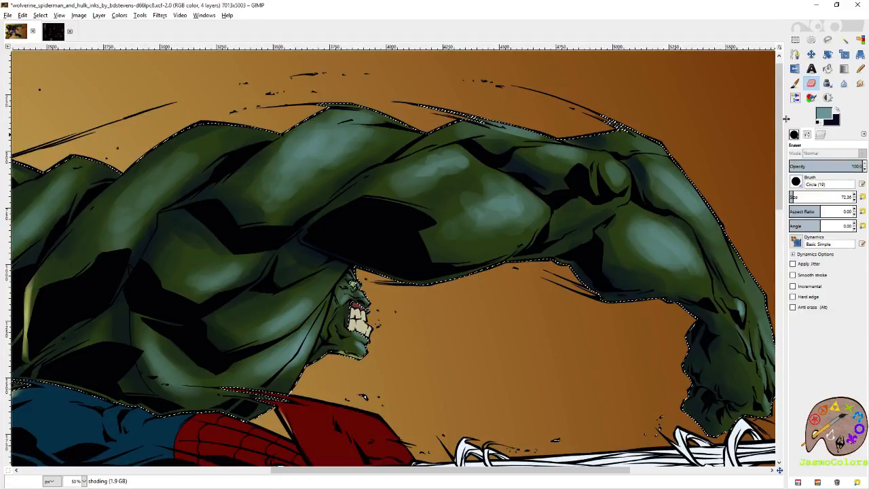
left_click(795, 83)
left_click_drag(524, 201, 516, 203)
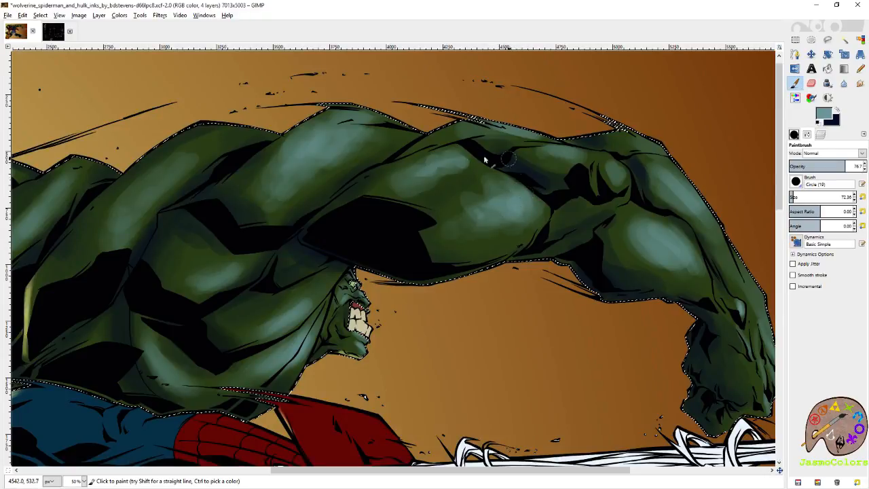
mouse_move(460, 163)
left_mouse_down()
mouse_move(407, 183)
mouse_move(469, 170)
left_mouse_up()
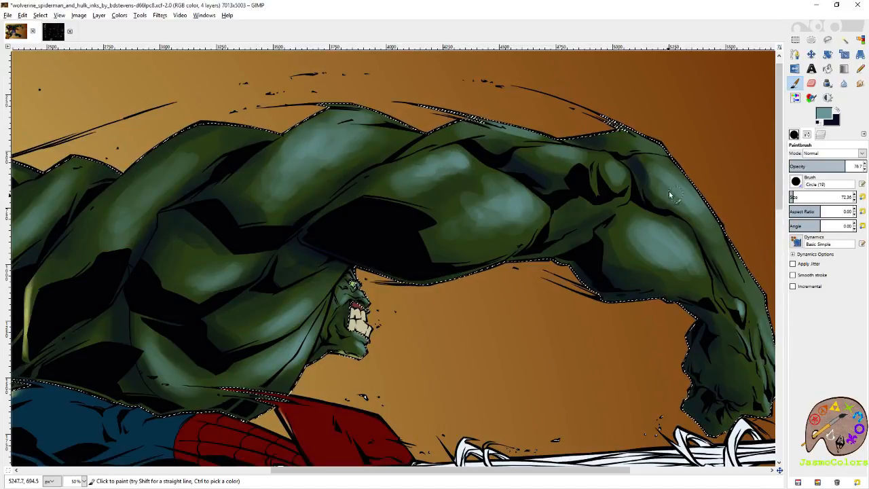
mouse_move(622, 176)
left_mouse_down()
mouse_move(605, 160)
mouse_move(611, 182)
mouse_move(610, 197)
mouse_move(596, 196)
mouse_move(603, 201)
left_mouse_up()
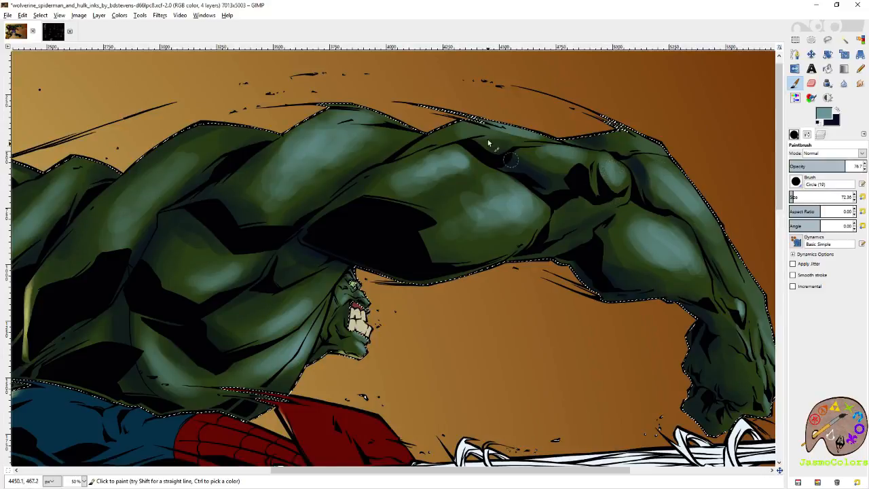
- Refine the teal highlights along the elbow and upper forearm with brush sizes 21, 43.81 and 100.90, and save the image
left_click(863, 197)
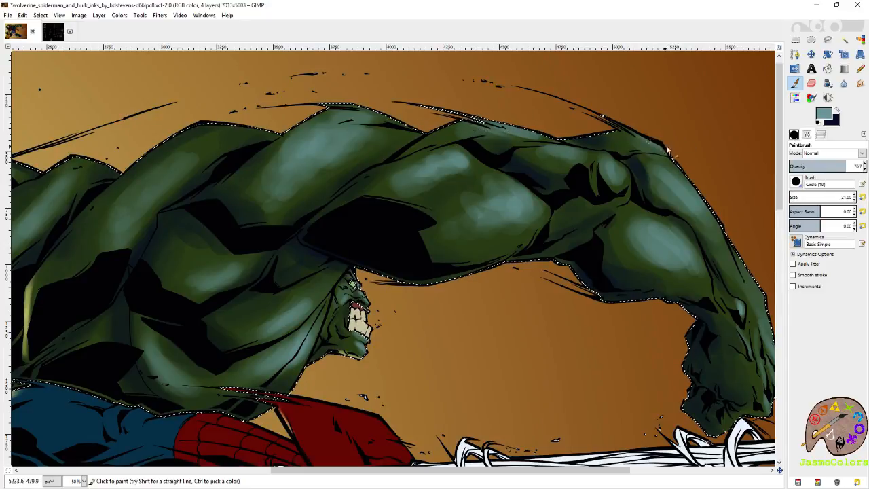
left_click_drag(641, 161, 563, 131)
left_click(791, 196)
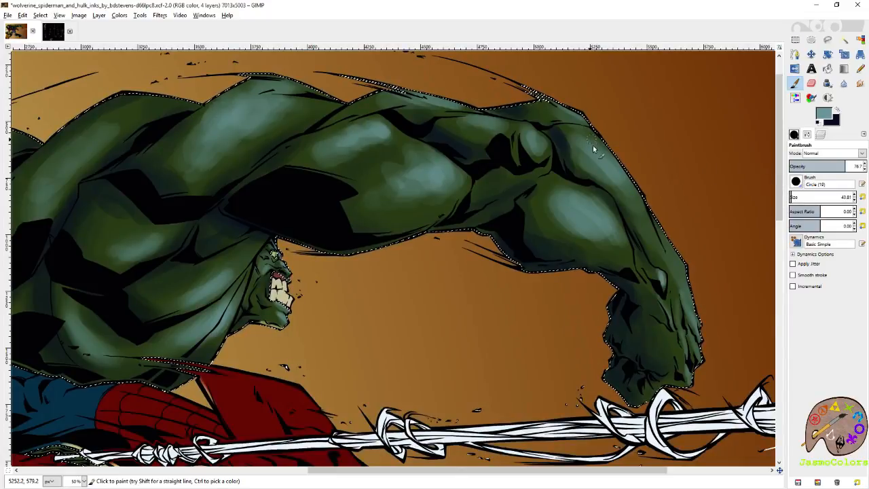
left_click(795, 196)
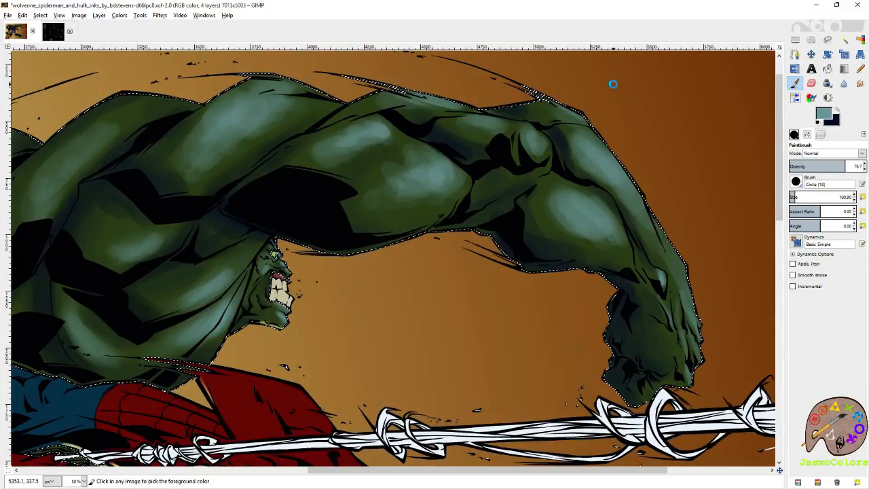
key("ctrl+s")
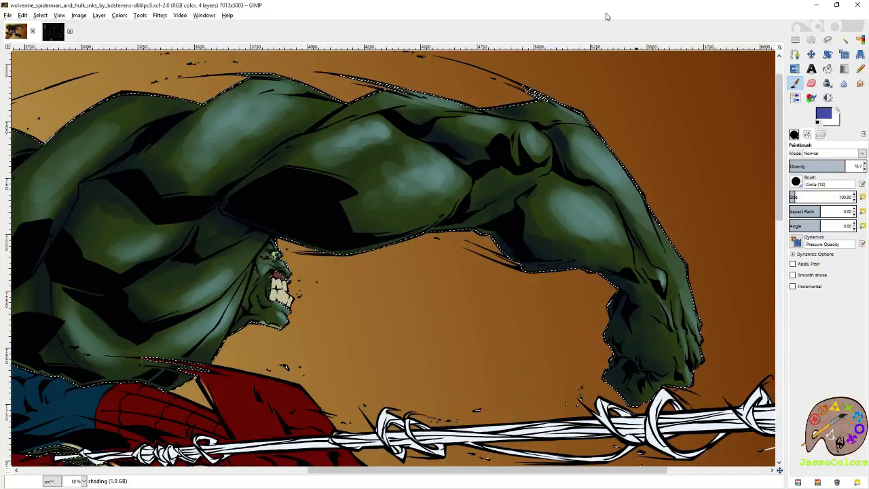
- Brush broad teal highlights along the outer edge and middle of Hulk's outstretched forearm down to the wrist
scroll(697, 281, "down", 1)
scroll(697, 280, "up", 2)
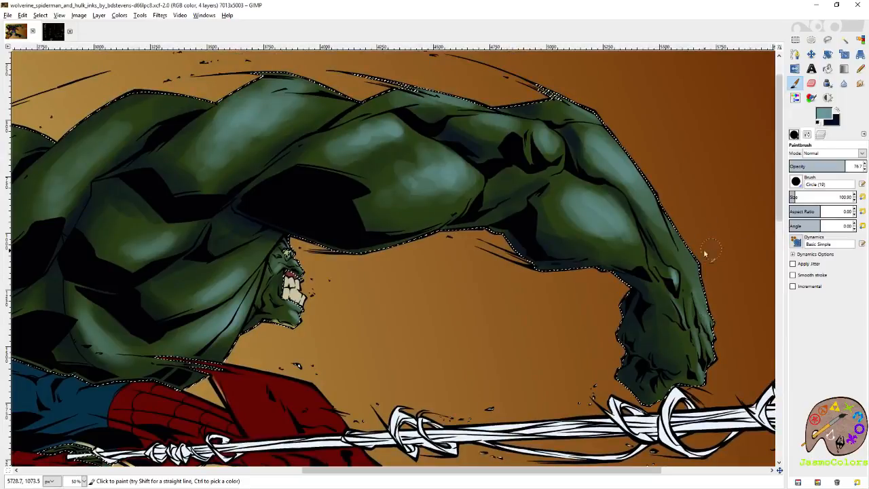
left_click_drag(708, 293, 712, 300)
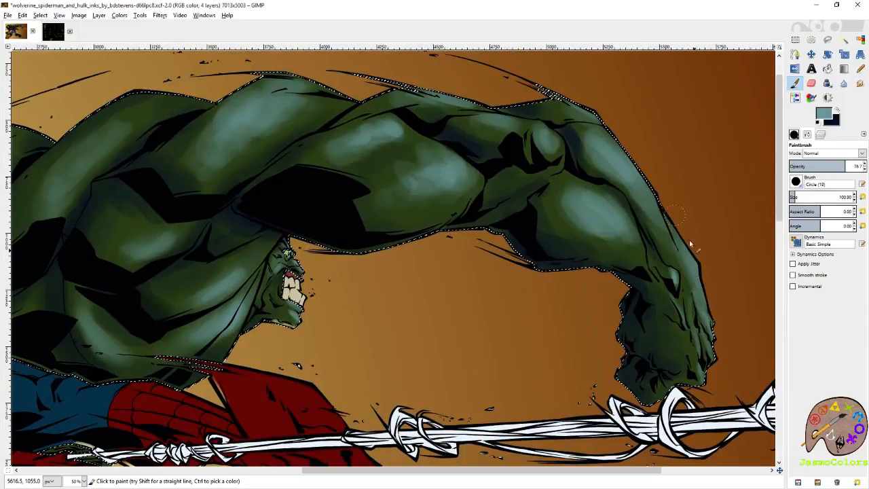
left_click_drag(661, 178, 687, 243)
mouse_move(632, 206)
left_mouse_down()
mouse_move(634, 228)
mouse_move(649, 215)
mouse_move(669, 255)
left_mouse_up()
- Brighten the teal highlights on the outstretched upper arm and the back muscles with the size 100.90 brush
left_click_drag(581, 244, 713, 232)
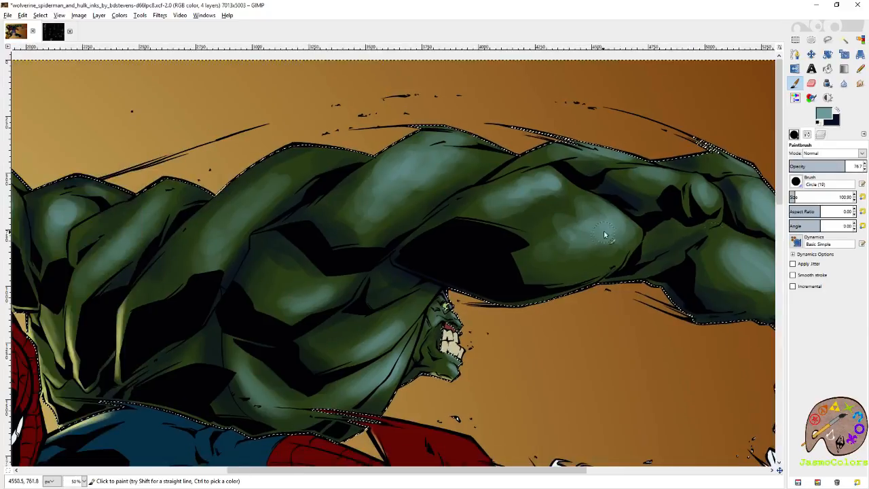
left_click_drag(606, 218, 587, 248)
left_click_drag(578, 213, 643, 256)
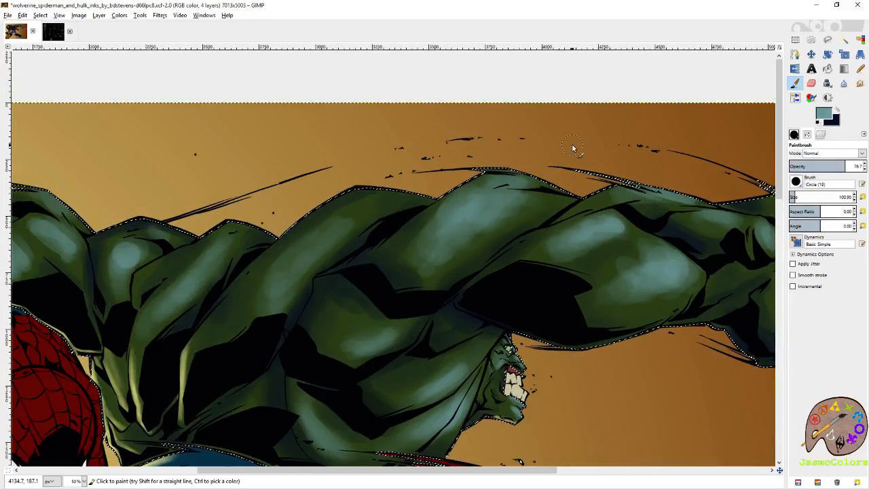
left_click_drag(546, 205, 711, 166)
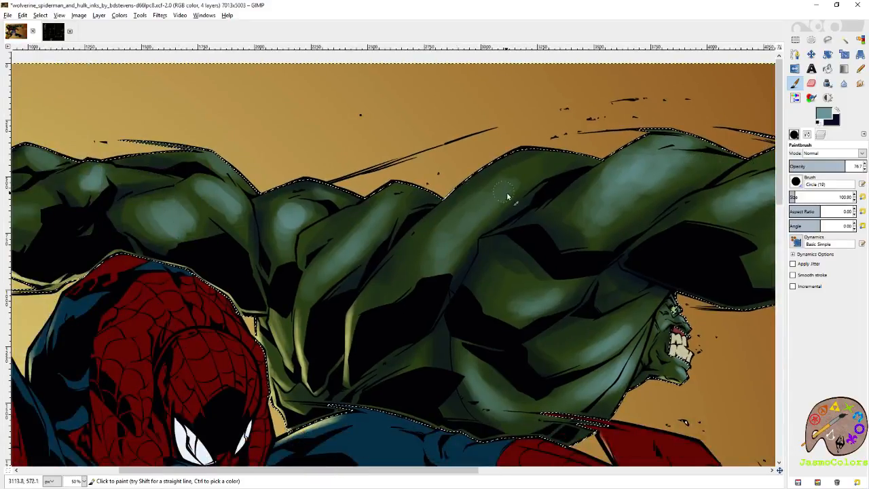
mouse_move(546, 275)
left_mouse_down()
mouse_move(481, 245)
mouse_move(510, 280)
left_mouse_up()
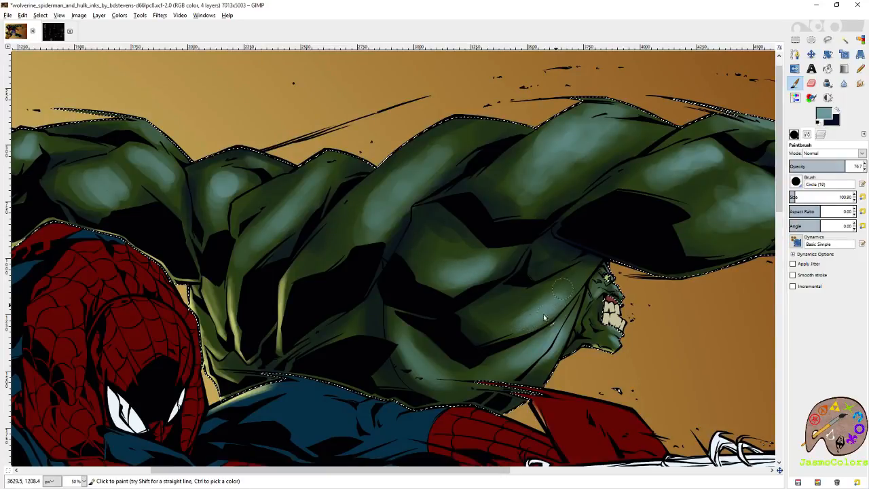
- Reset the brush size to 21 and paint fine teal highlights on the knuckles and fingers of Hulk's outstretched fist
left_click_drag(652, 255, 312, 199)
left_click(863, 197)
left_click_drag(697, 261, 723, 201)
left_click_drag(627, 258, 631, 286)
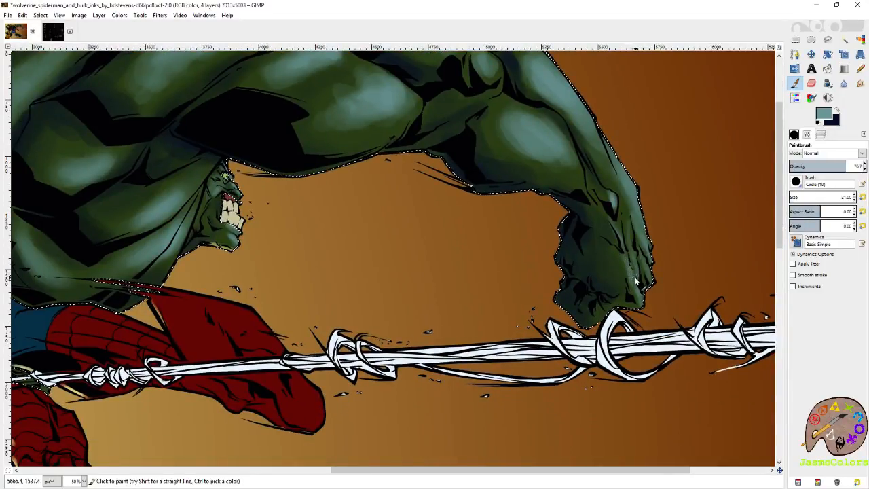
left_click_drag(633, 272, 641, 299)
- Brighten the teal highlights on the upper arm and shoulder behind Spider-Man with a 79.40 brush, and save the image
scroll(621, 170, "up", 3)
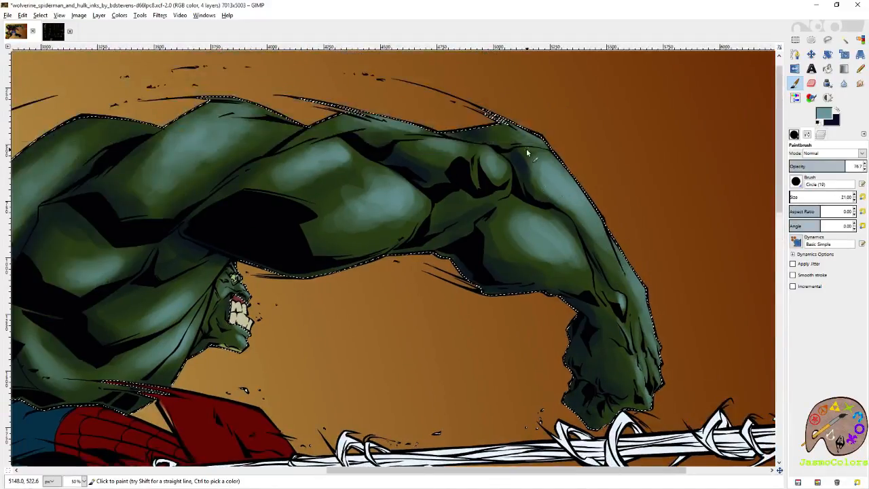
scroll(410, 226, "left", 10)
scroll(453, 256, "up", 2)
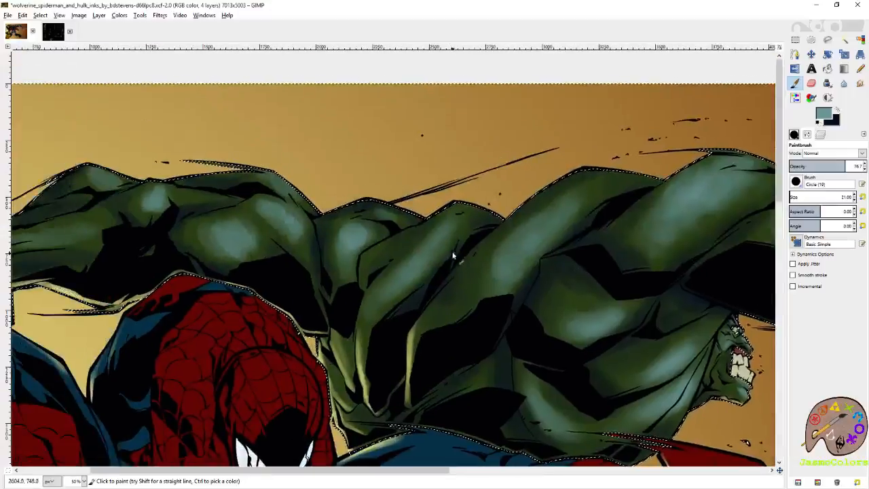
scroll(411, 259, "left", 2)
scroll(410, 259, "down", 1)
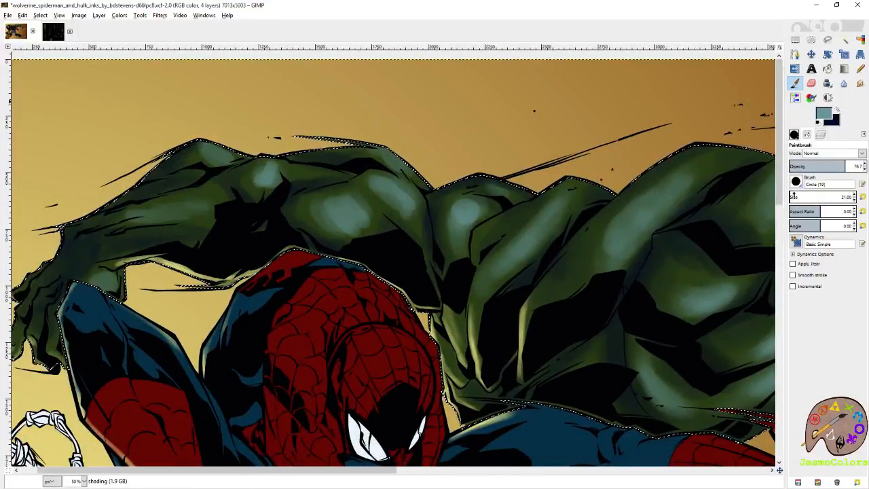
mouse_move(350, 213)
left_mouse_down()
mouse_move(355, 201)
mouse_move(357, 220)
mouse_move(324, 210)
mouse_move(333, 199)
left_mouse_up()
mouse_move(404, 194)
left_mouse_down()
mouse_move(395, 163)
mouse_move(416, 175)
mouse_move(386, 147)
left_mouse_up()
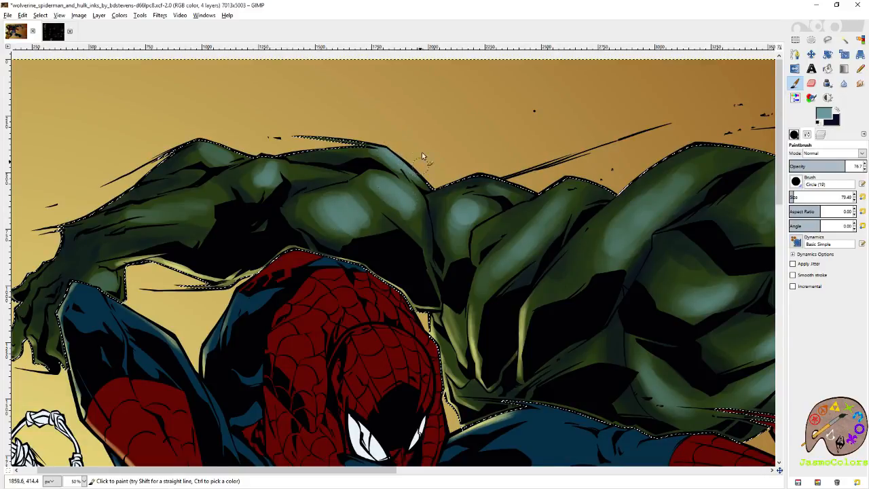
key("ctrl+s")
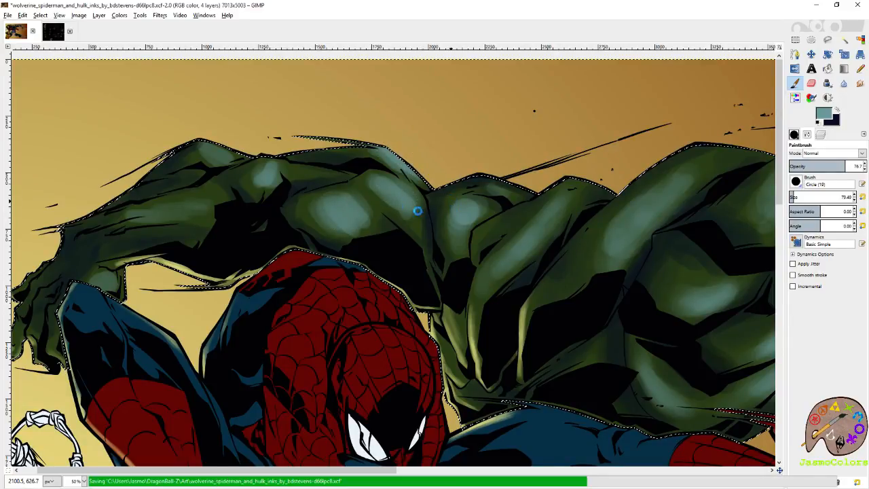
- Paint teal highlights on the elbow and forearm of Hulk's arm behind Spider-Man
scroll(324, 196, "left", 1)
left_click_drag(254, 145, 269, 152)
mouse_move(217, 212)
left_mouse_down()
mouse_move(208, 210)
mouse_move(248, 213)
mouse_move(233, 201)
left_mouse_up()
- Swap to dark blue and deepen the shadows under the large shoulder muscle and around the outstretched elbow with a 43.81 brush
scroll(235, 127, "right", 11)
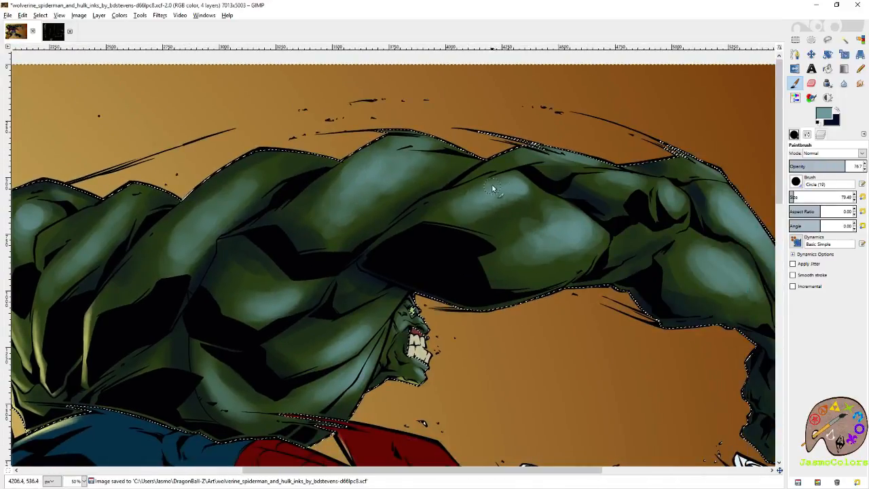
left_click(863, 197)
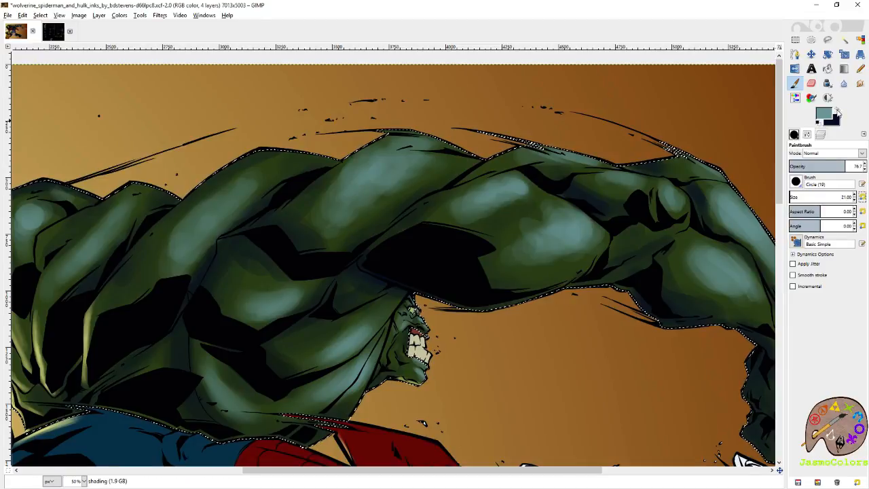
key("x")
left_click(791, 198)
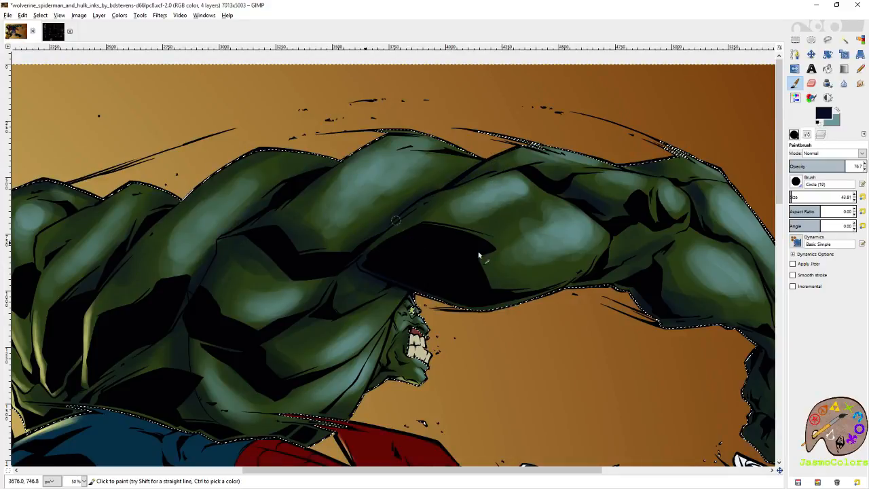
scroll(398, 300, "right", 3)
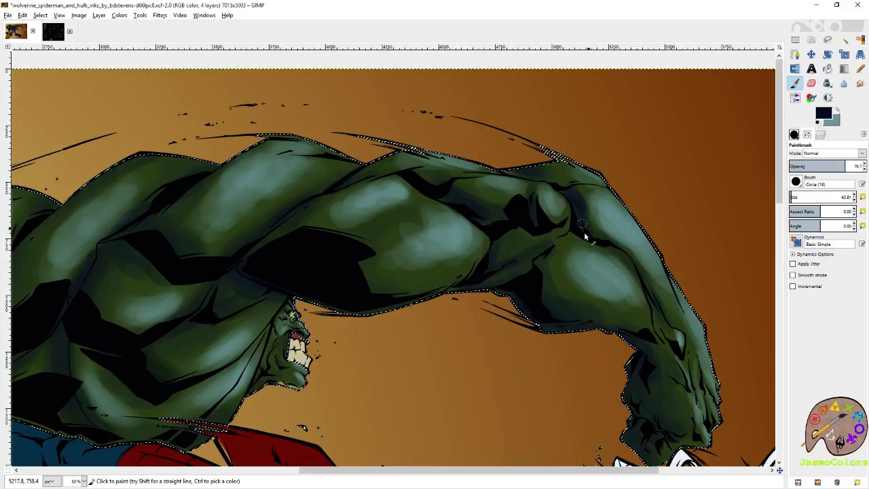
- Swap back to teal, add light around the outstretched elbow, touch it up with the Eraser, and save the image
key("x")
key("shift+e")
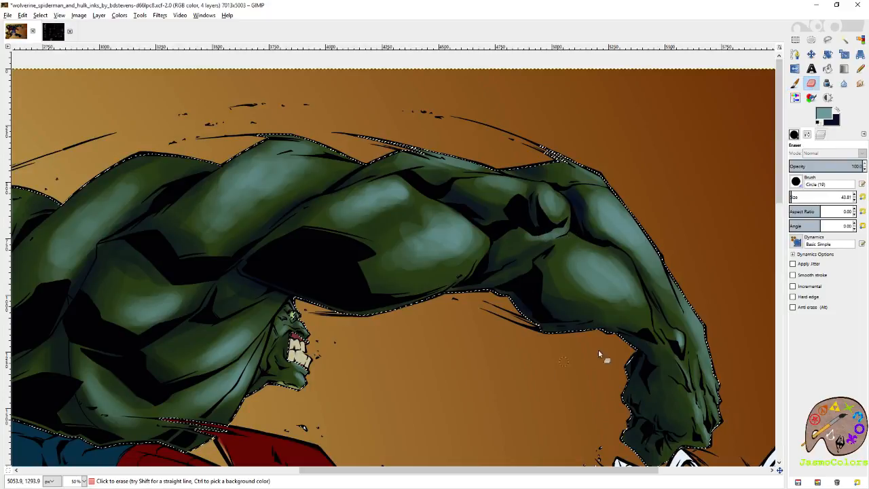
key("ctrl+s")
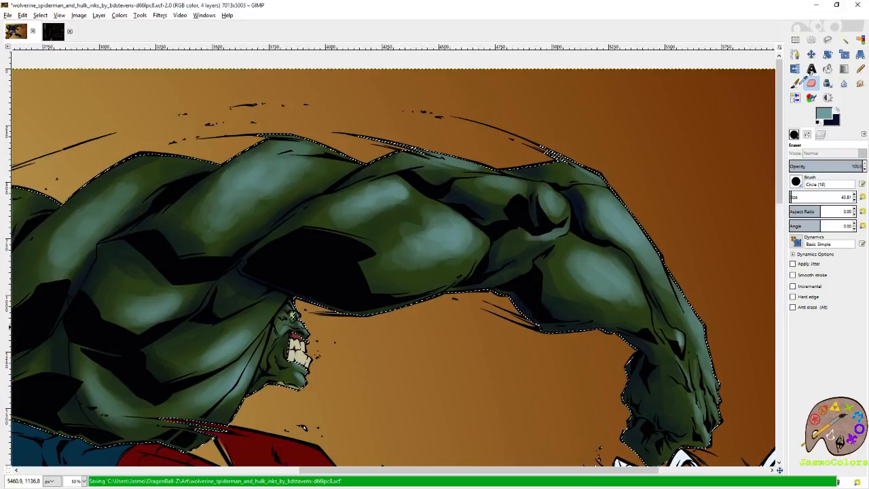
- Paint teal highlights with the 43.81 brush on the wrist bone and along the forearm tendons of Hulk's outstretched arm
left_click(795, 83)
mouse_move(690, 253)
left_mouse_down()
mouse_move(630, 180)
mouse_move(623, 140)
left_mouse_up()
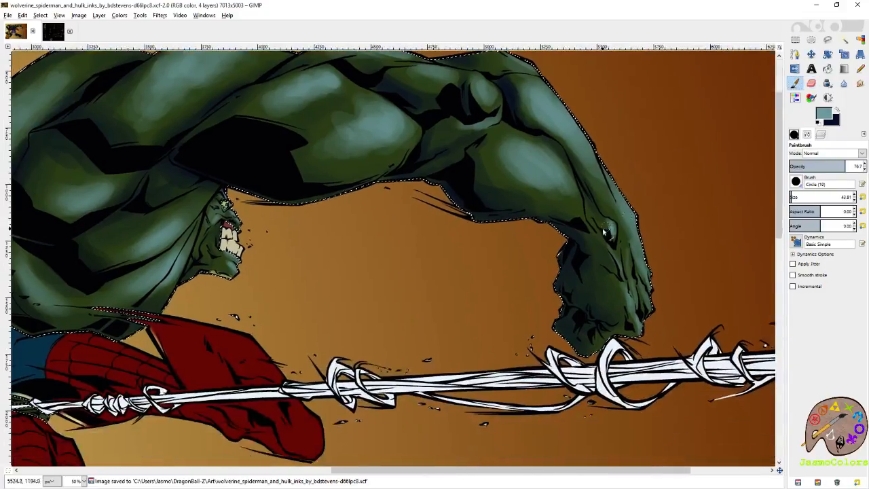
left_click_drag(606, 232, 614, 232)
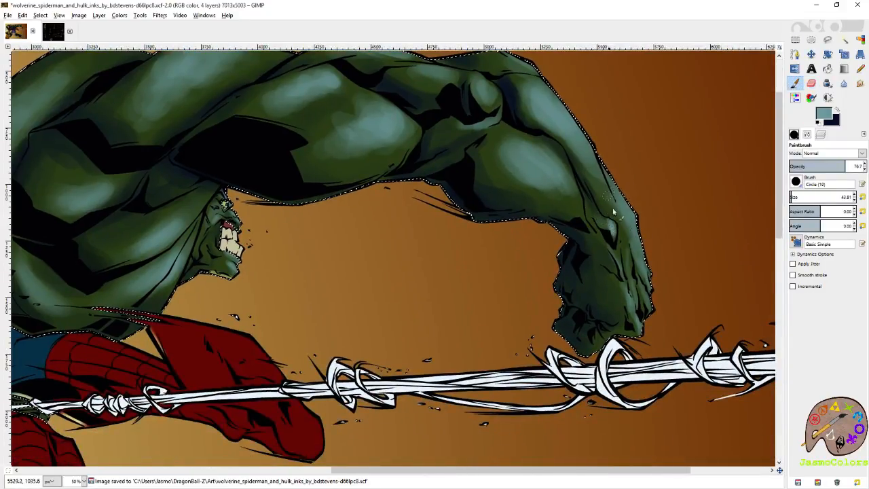
left_click_drag(589, 161, 608, 200)
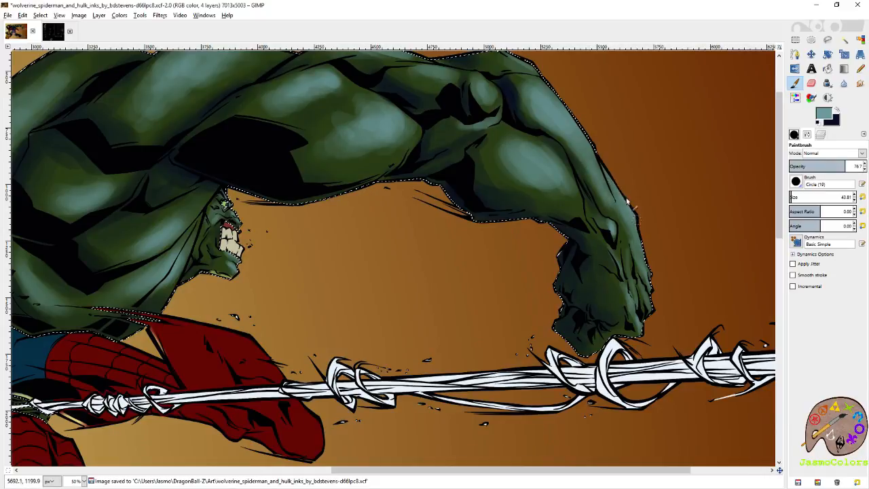
left_click_drag(543, 158, 592, 241)
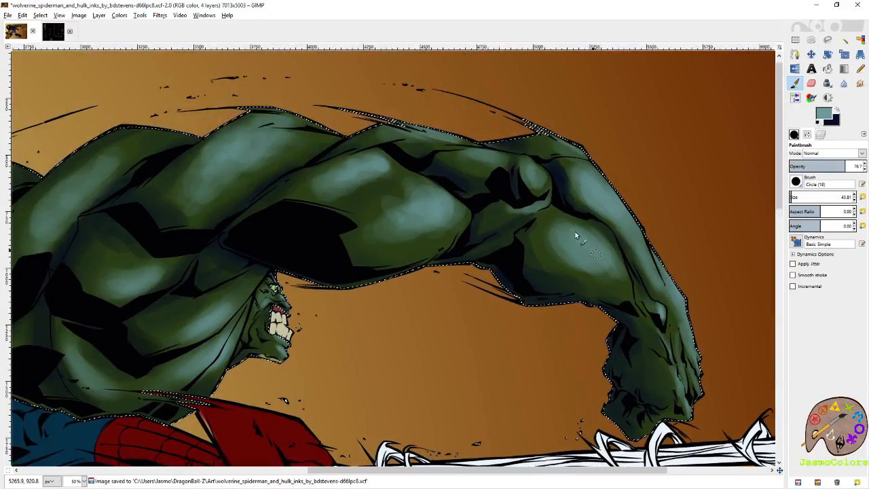
- Enlarge the teal paintbrush to 100.90 and build up the highlights on Hulk's outstretched upper arm, shoulder and back muscles
mouse_move(514, 169)
left_mouse_down()
mouse_move(610, 239)
mouse_move(687, 180)
left_mouse_up()
left_click(621, 238)
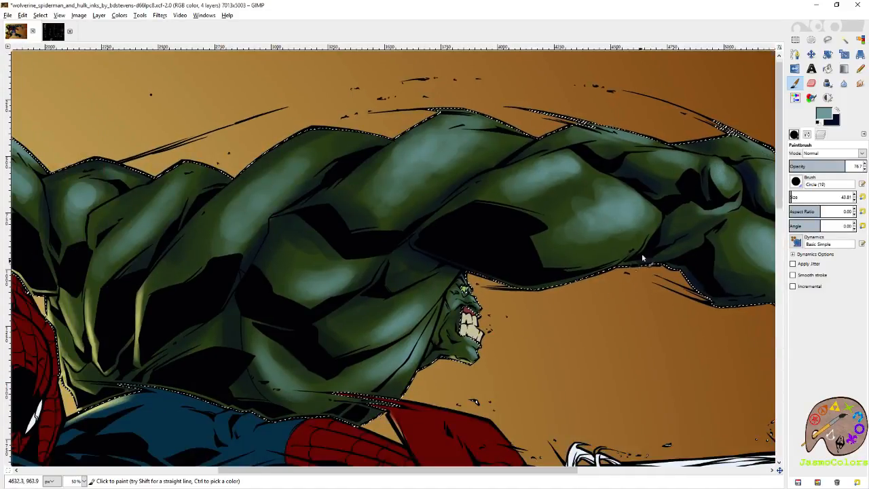
left_click(795, 196)
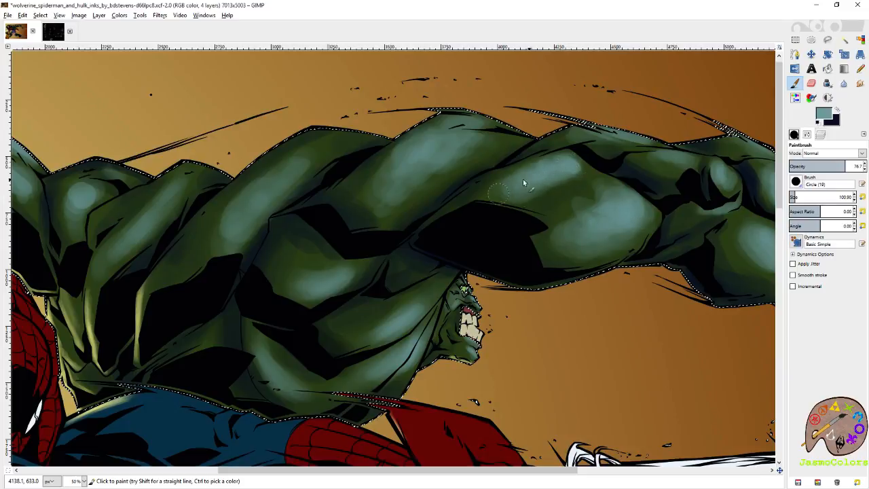
left_click_drag(517, 175, 628, 214)
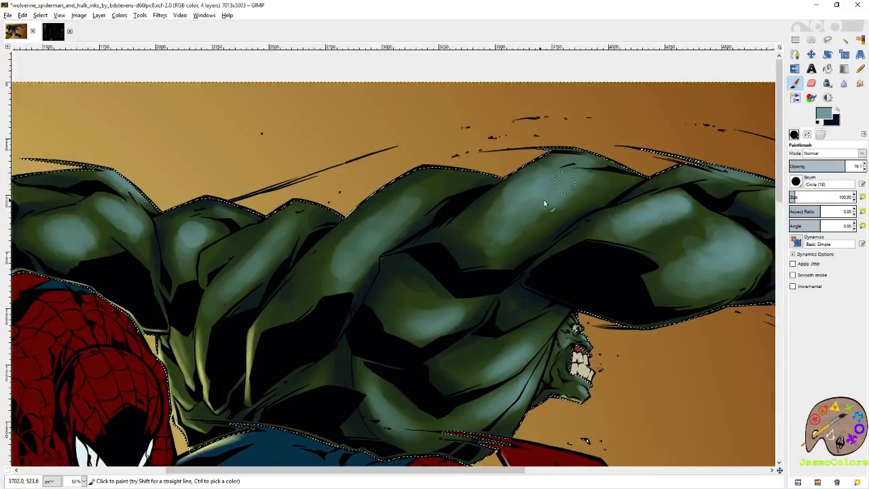
left_click_drag(409, 207, 545, 190)
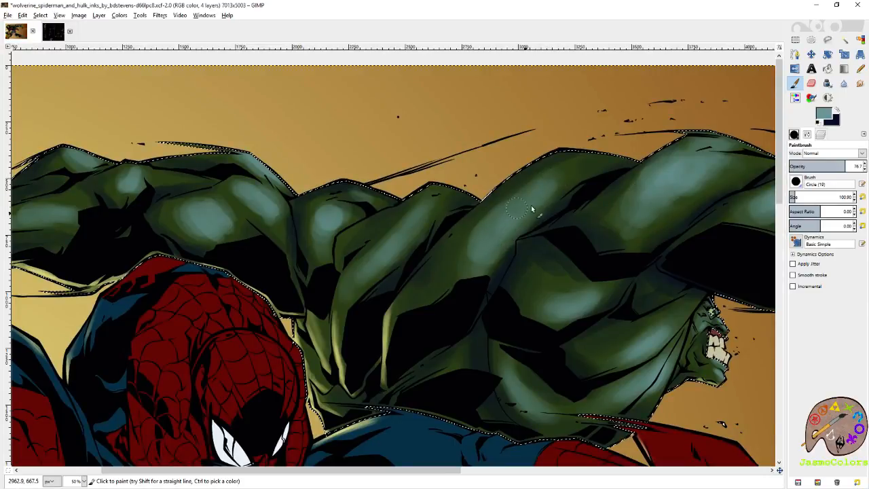
left_click_drag(326, 199, 485, 186)
- Clean up the highlights on Hulk's arm behind Spider-Man with a 58.00 Eraser and save the image
key("shift+e")
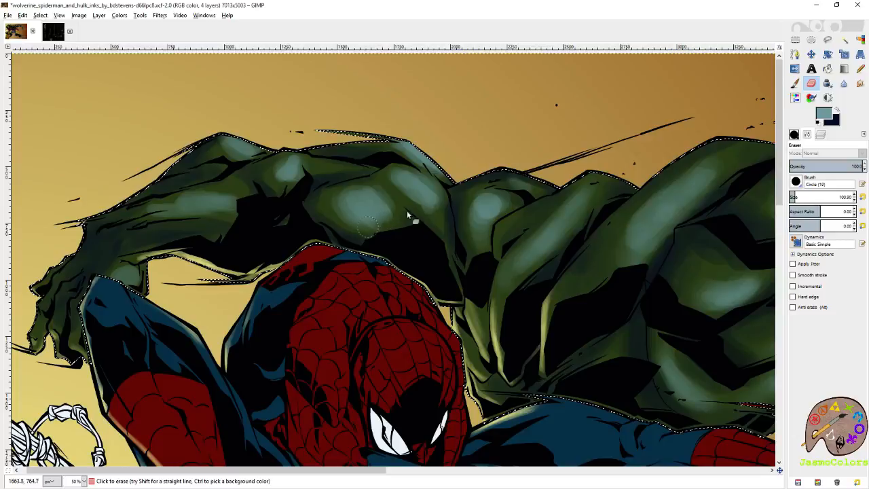
left_click(792, 197)
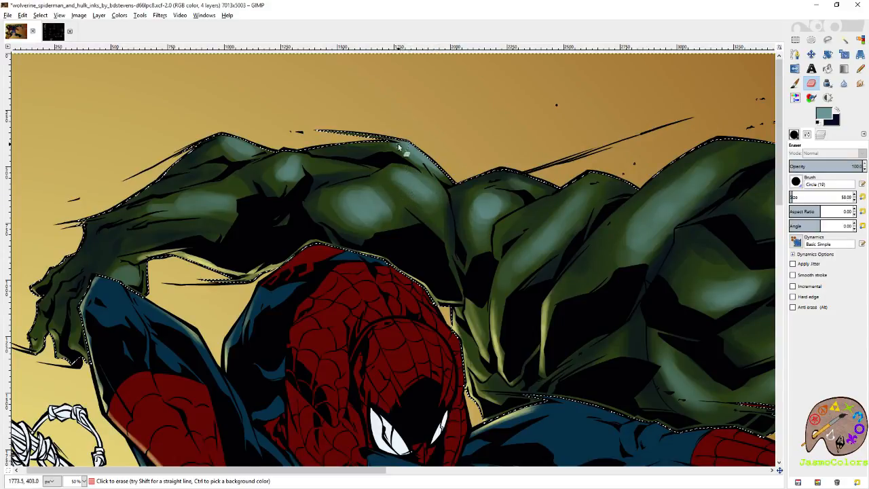
left_click_drag(263, 163, 389, 197)
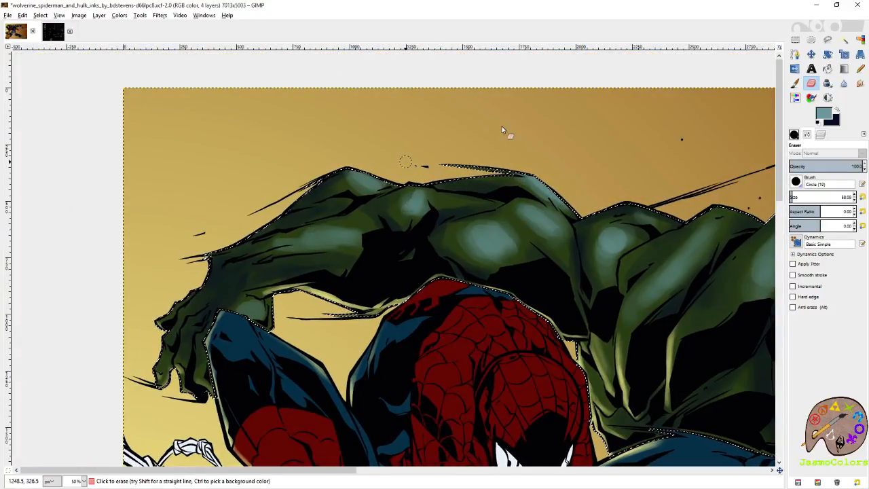
key("p")
scroll(402, 144, "down", 4)
key("ctrl+s")
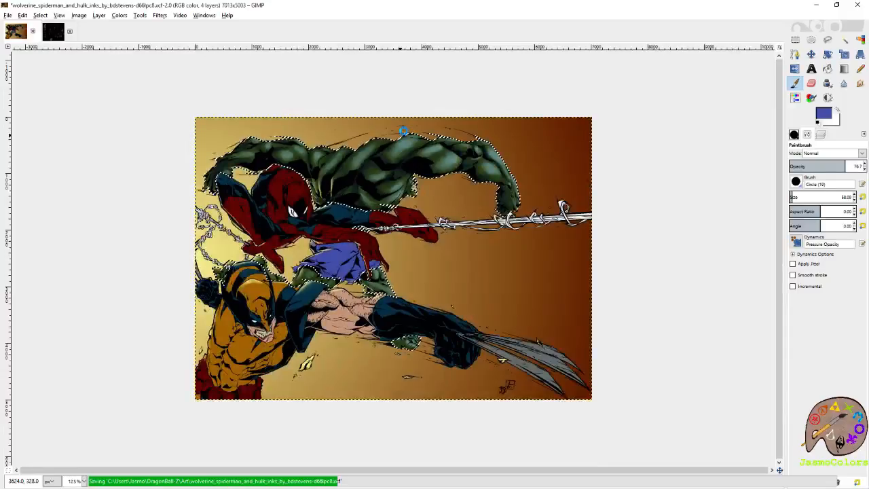
- Clear the selection around Hulk to check the whole artwork, and undo the deselection
left_click(796, 40)
left_click(718, 88)
scroll(643, 165, "down", 1)
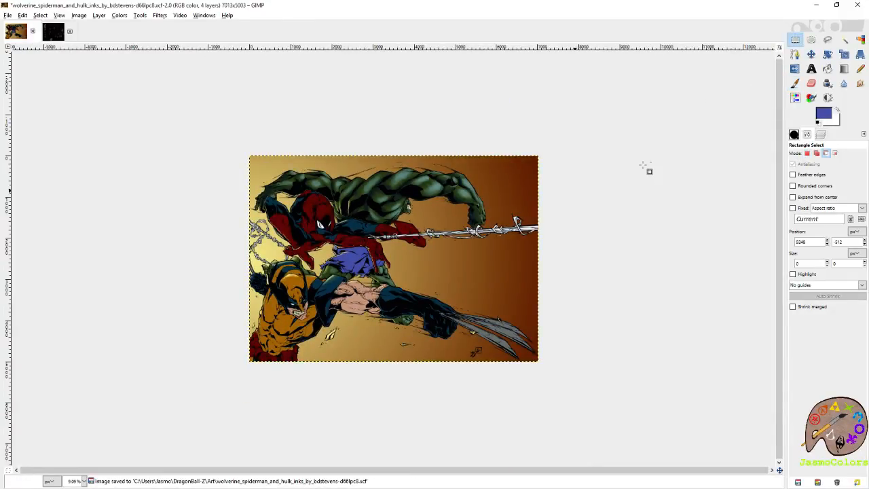
key("ctrl+z")
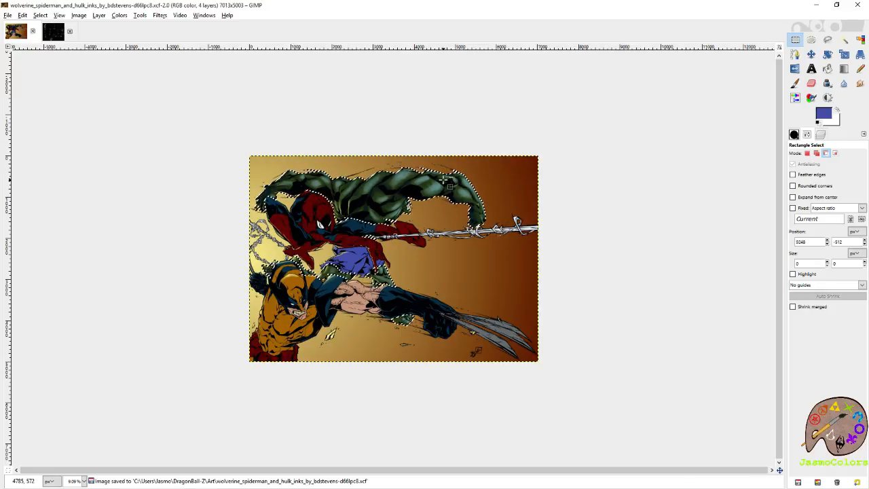
- Trim the upper edge of the large highlight on Hulk's outstretched upper arm with the 58.00 Eraser, and touch it up in teal
scroll(435, 195, "up", 8)
key("shift+e")
left_click_drag(469, 107, 615, 239)
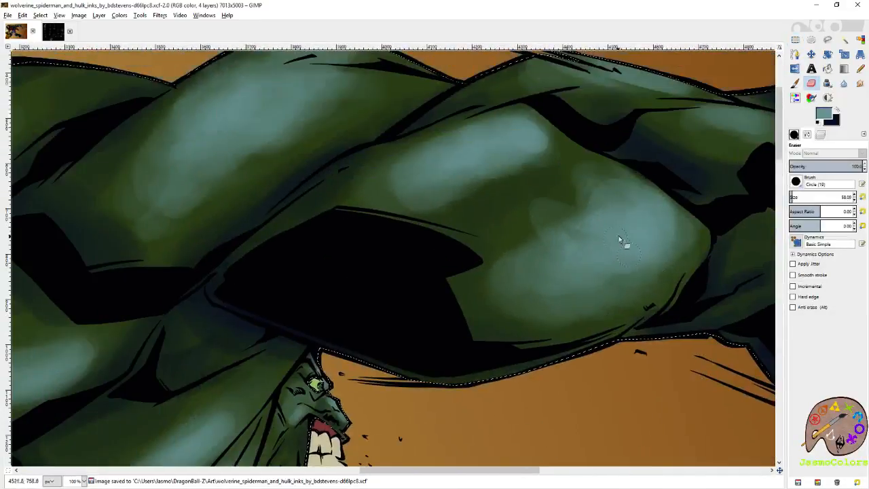
mouse_move(563, 204)
left_mouse_down()
mouse_move(594, 188)
mouse_move(530, 213)
mouse_move(580, 207)
left_mouse_up()
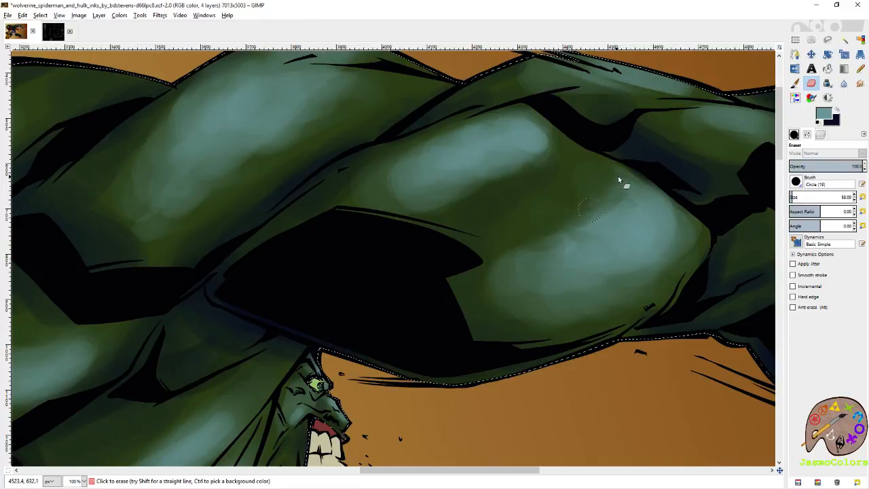
key("p")
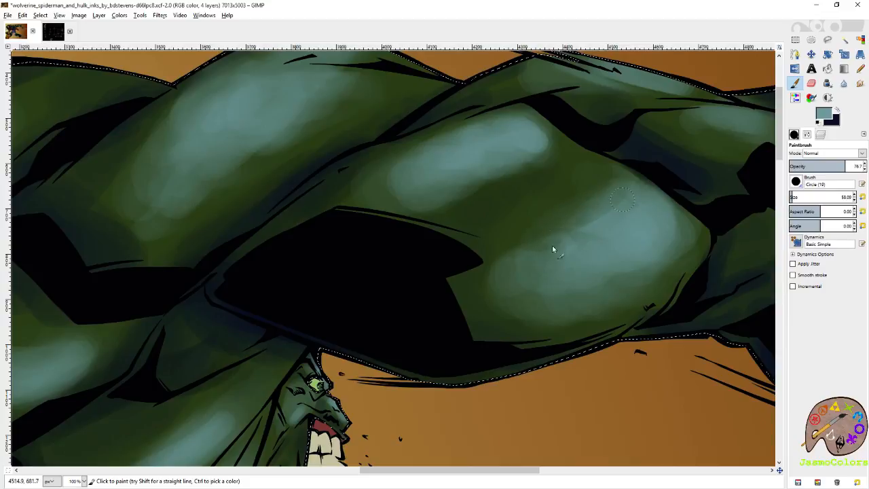
- Swap to dark blue and shade the underside of Hulk's outstretched arm around the elbow with the 58.00 brush
left_click(836, 112)
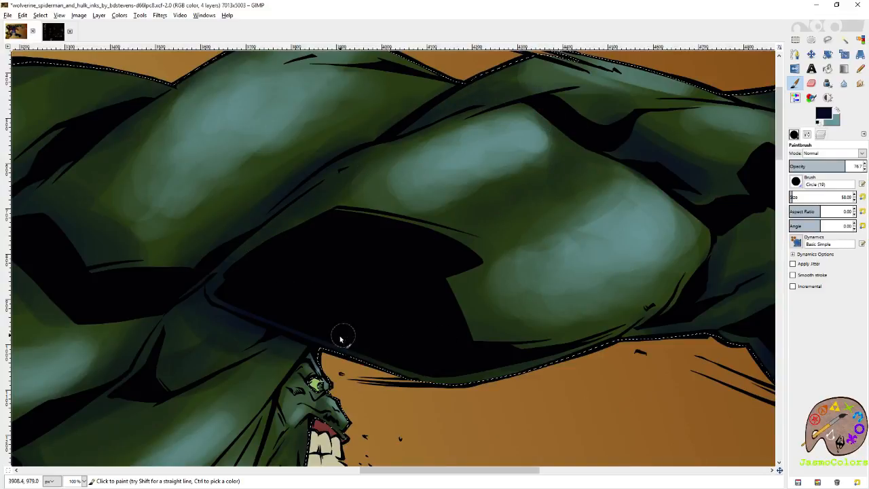
scroll(470, 380, "right", 5)
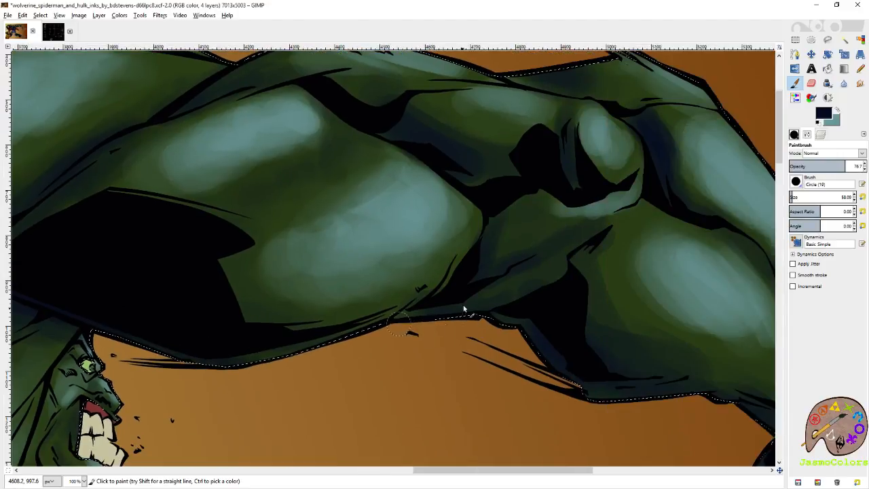
scroll(479, 260, "down", 1)
scroll(479, 260, "right", 1)
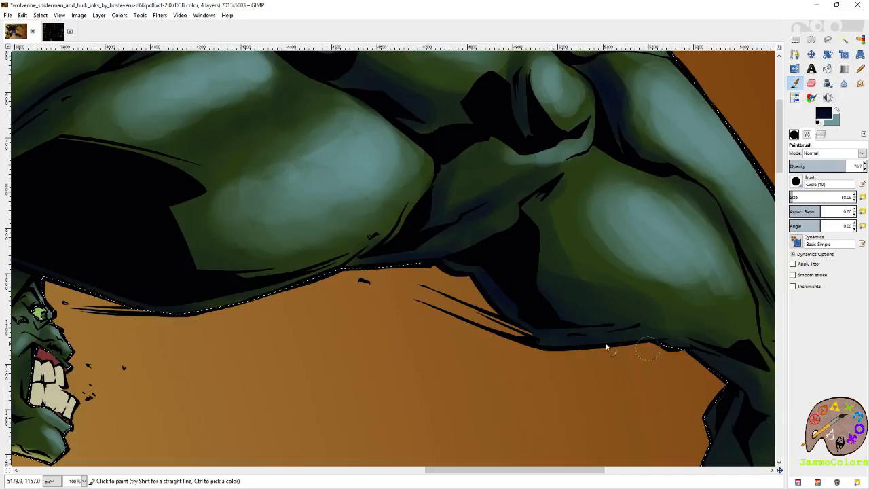
scroll(631, 349, "right", 5)
scroll(631, 349, "down", 1)
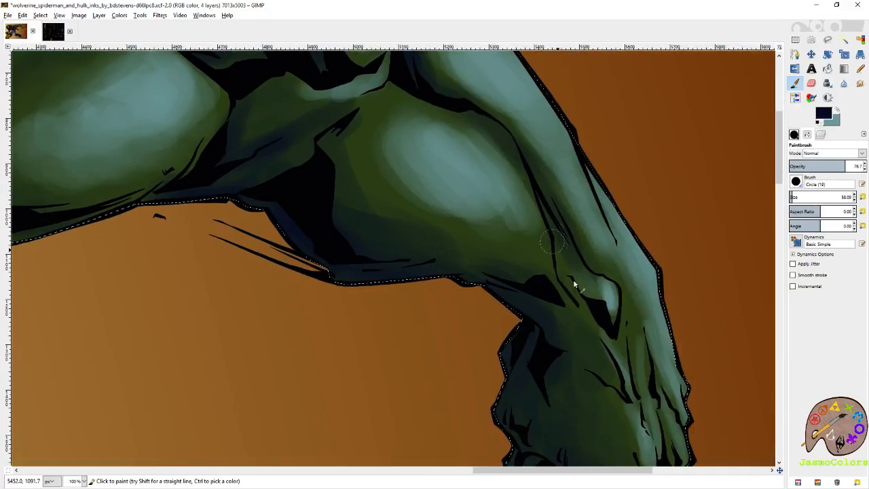
- Deepen the dark blue shadows on the wrist and knuckles of Hulk's outstretched fist
scroll(567, 249, "down", 2)
scroll(567, 250, "right", 1)
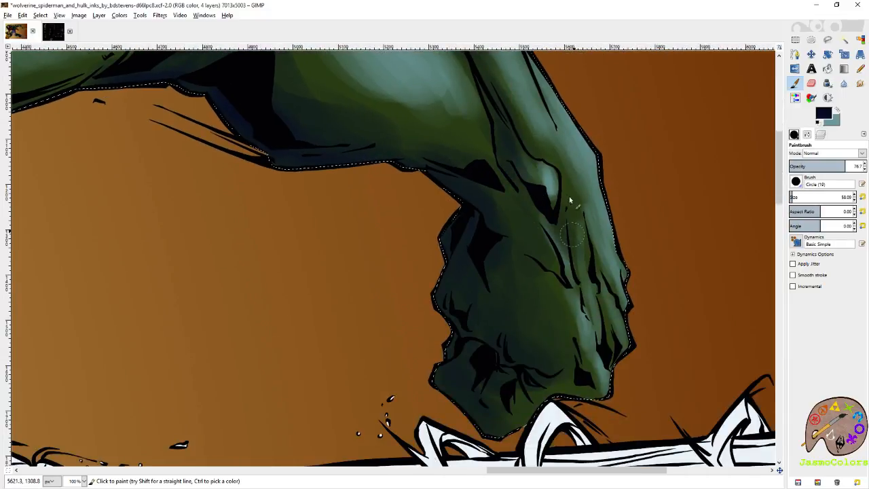
left_click_drag(463, 258, 473, 332)
scroll(523, 356, "down", 1)
scroll(523, 356, "left", 1)
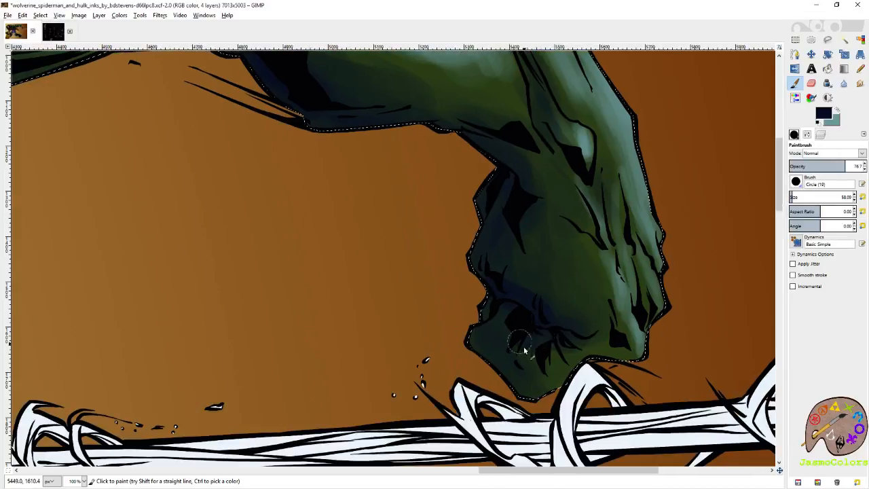
- Paint dark blue shadow below the elbow and in the dip between the two highlights on Hulk's outstretched upper arm
scroll(553, 287, "up", 4)
scroll(552, 288, "left", 4)
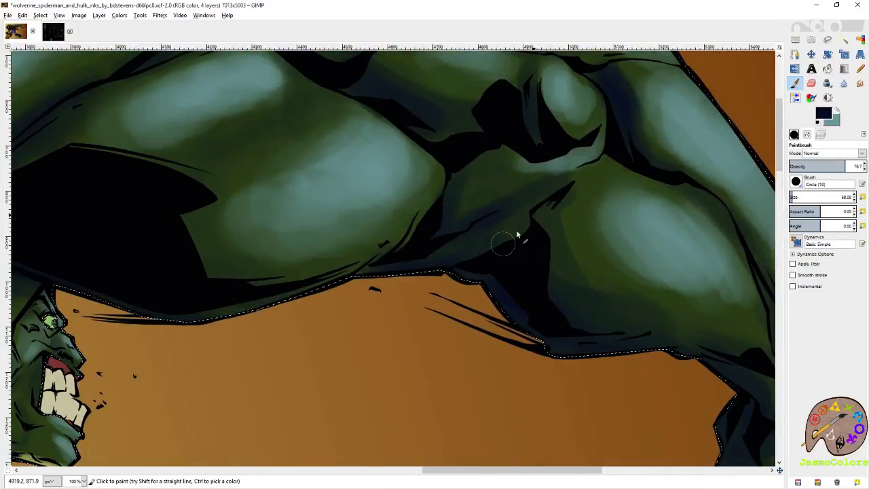
scroll(499, 308, "up", 1)
scroll(499, 307, "left", 3)
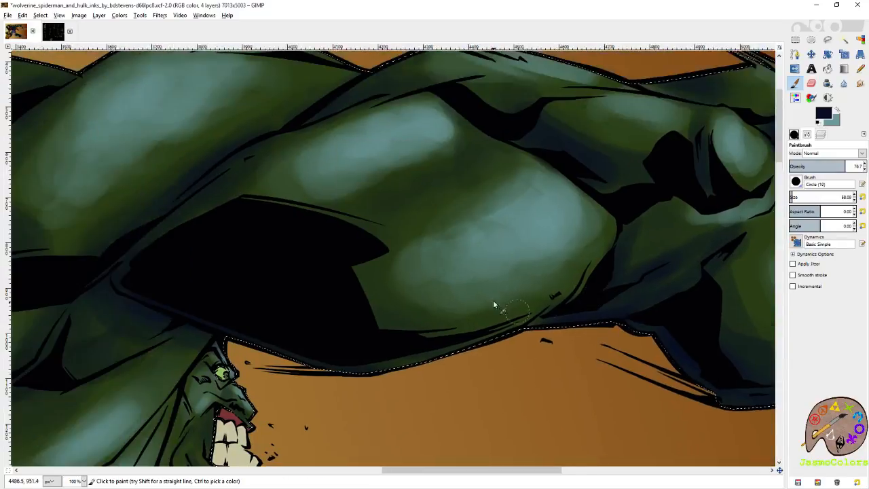
scroll(405, 267, "up", 1)
scroll(405, 267, "left", 2)
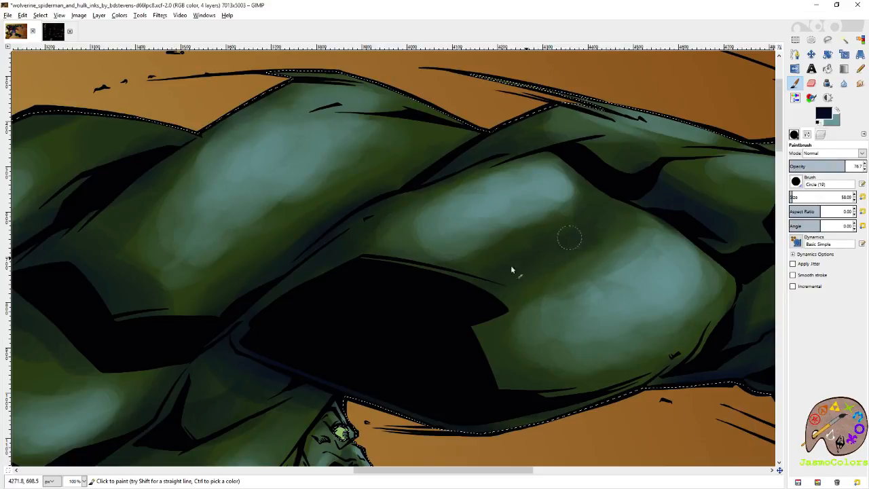
- Soften the edges of the upper highlight on Hulk's outstretched upper arm with the Eraser, and repaint its light in teal
key("shift+e")
left_click_drag(577, 193, 467, 246)
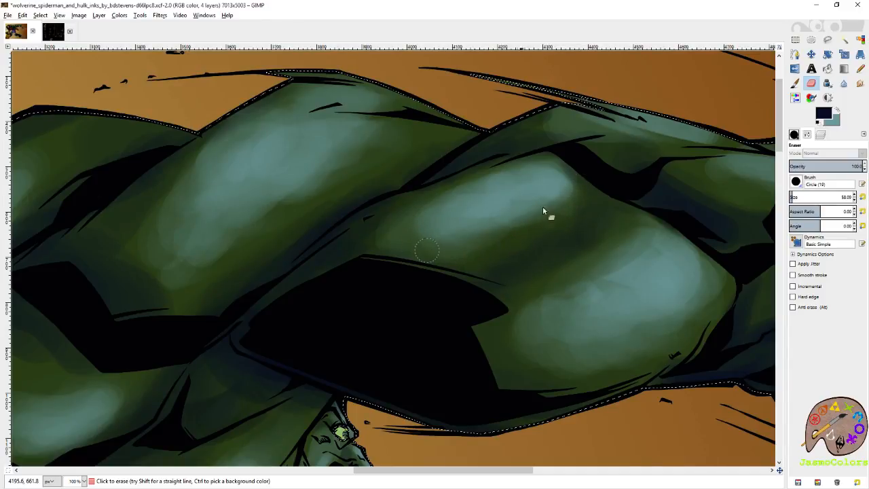
key("p")
key("x")
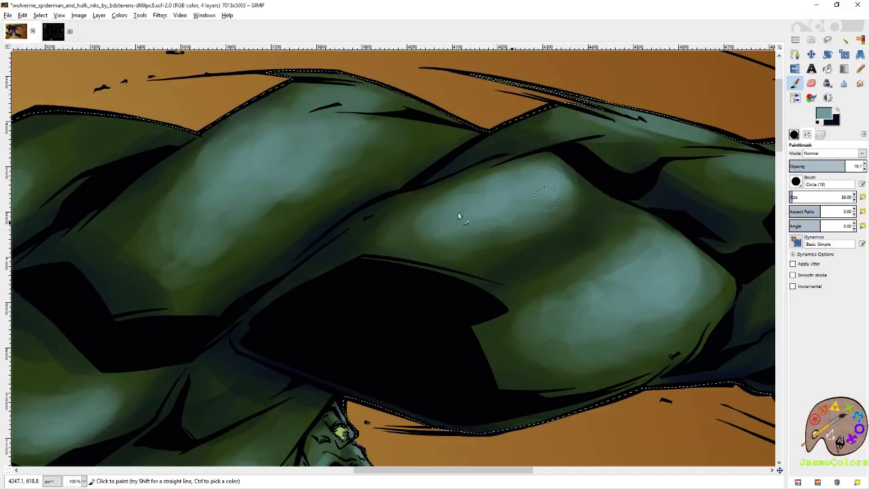
left_click_drag(478, 164, 628, 210)
- Swap to dark blue, deepen the shadows along the creases of Hulk's shoulder and back muscles, and save the image
scroll(537, 169, "up", 2)
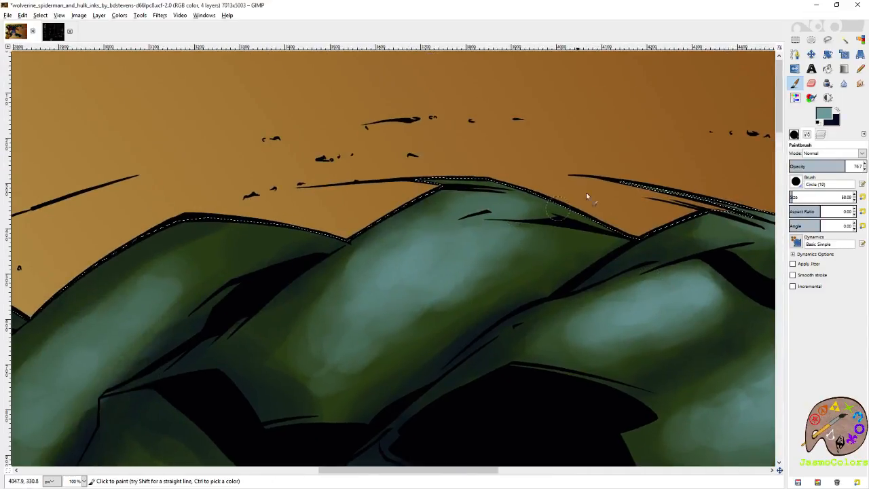
key("x")
left_click_drag(622, 225, 589, 226)
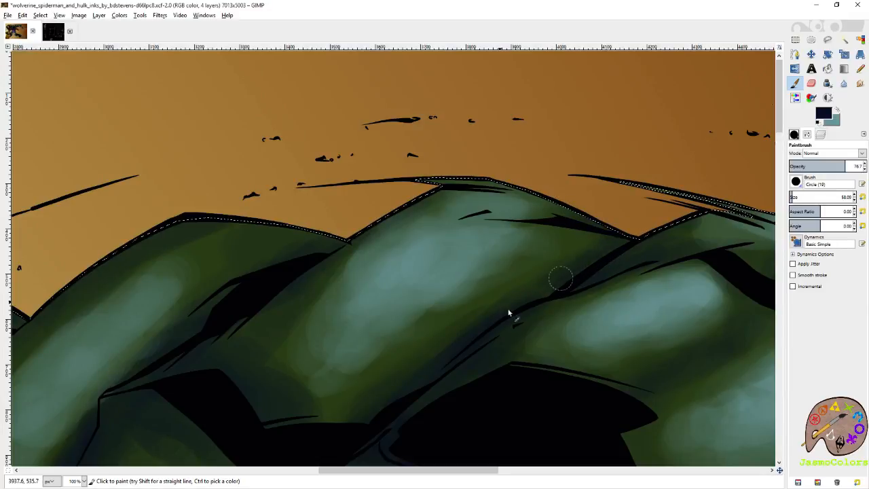
mouse_move(490, 185)
left_mouse_down()
mouse_move(432, 192)
mouse_move(359, 234)
left_mouse_up()
left_click_drag(290, 291, 503, 206)
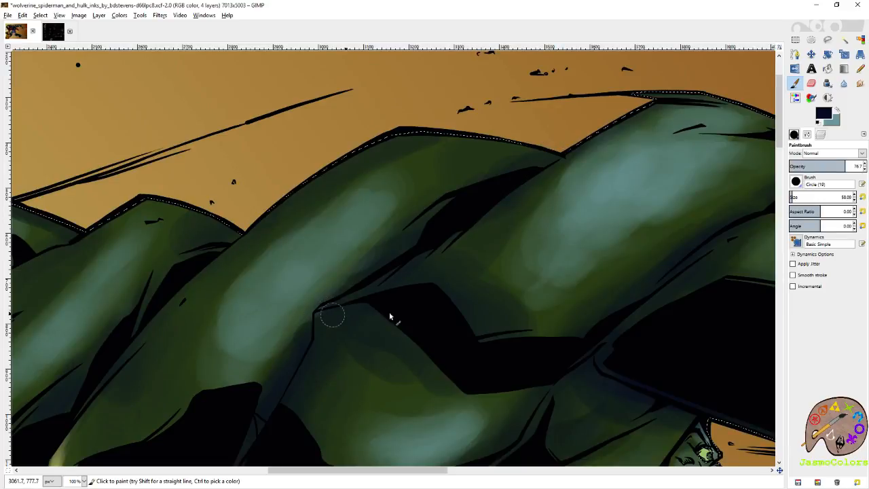
key("ctrl+s")
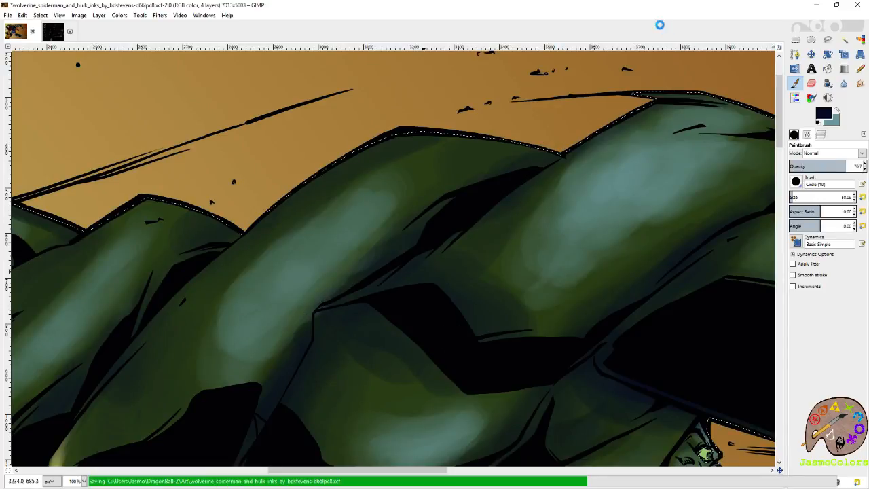
- Blend both highlights on Hulk's outstretched upper arm with the Smudge tool, using the Circle Fuzzy (19) brush at size 143.71
key("r")
scroll(441, 174, "down", 5)
scroll(458, 168, "down", 1)
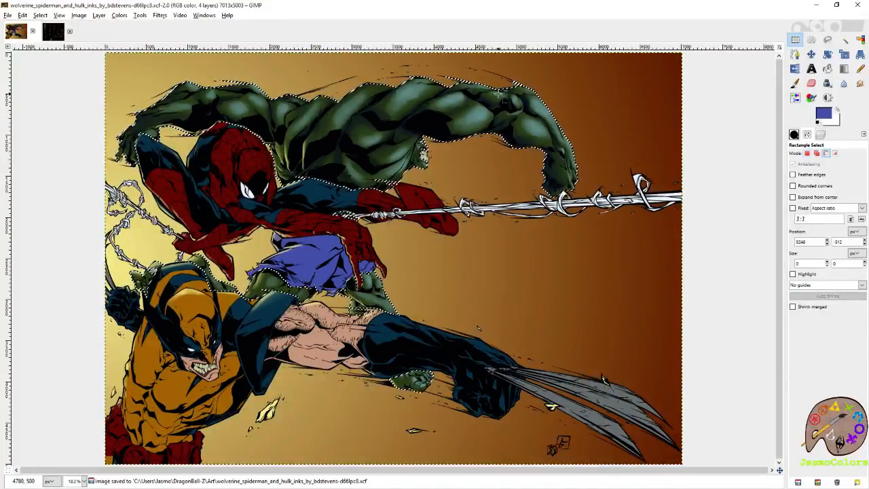
scroll(472, 150, "up", 5)
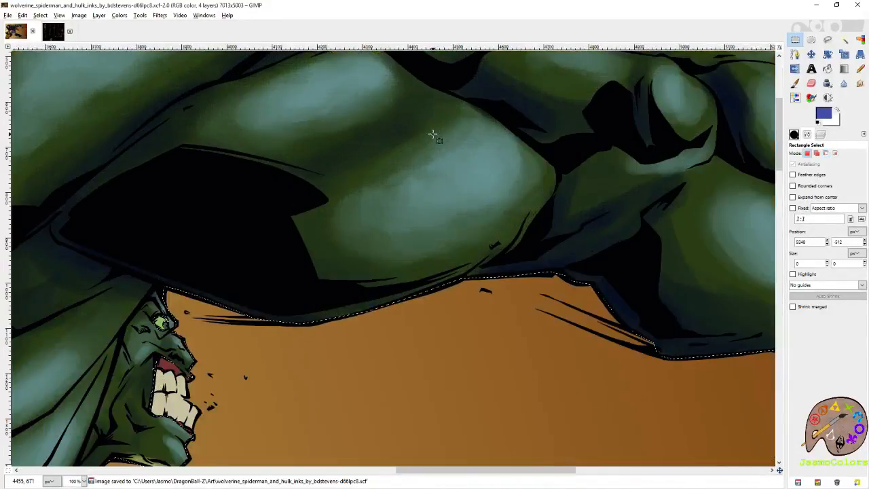
key("s")
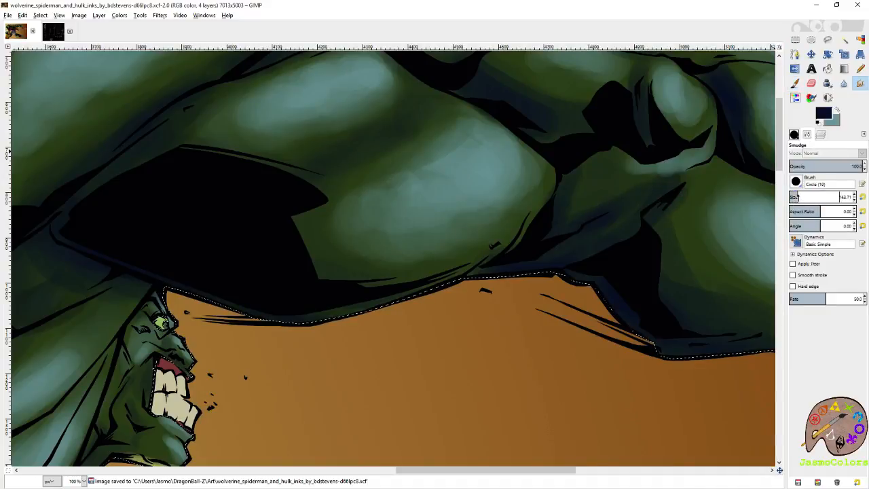
left_click(796, 182)
left_click(812, 307)
left_click_drag(535, 236, 650, 298)
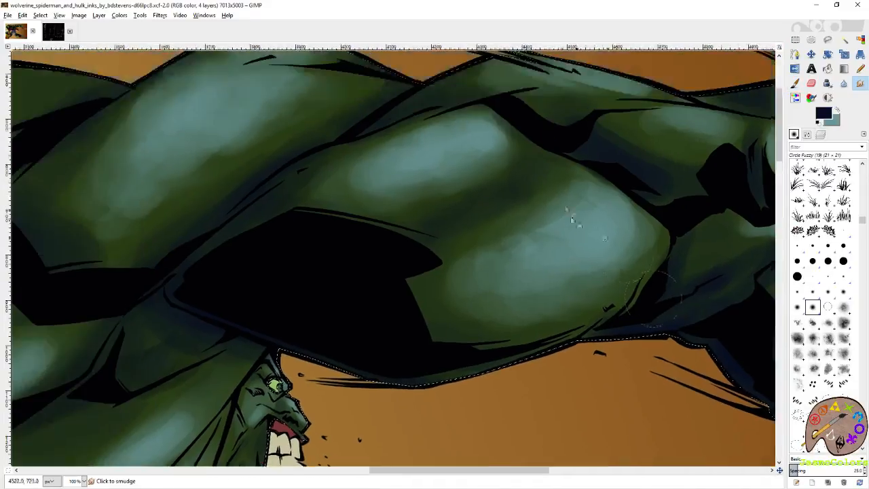
mouse_move(562, 209)
left_mouse_down()
mouse_move(528, 213)
mouse_move(480, 262)
mouse_move(434, 262)
mouse_move(519, 233)
mouse_move(543, 195)
left_mouse_up()
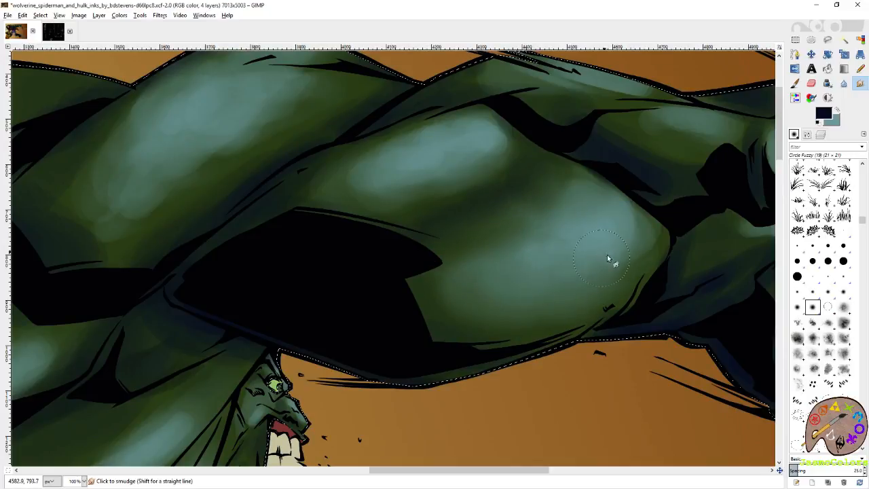
mouse_move(422, 301)
left_mouse_down()
mouse_move(551, 225)
mouse_move(572, 175)
mouse_move(503, 161)
mouse_move(502, 142)
mouse_move(490, 172)
mouse_move(402, 211)
mouse_move(514, 183)
left_mouse_up()
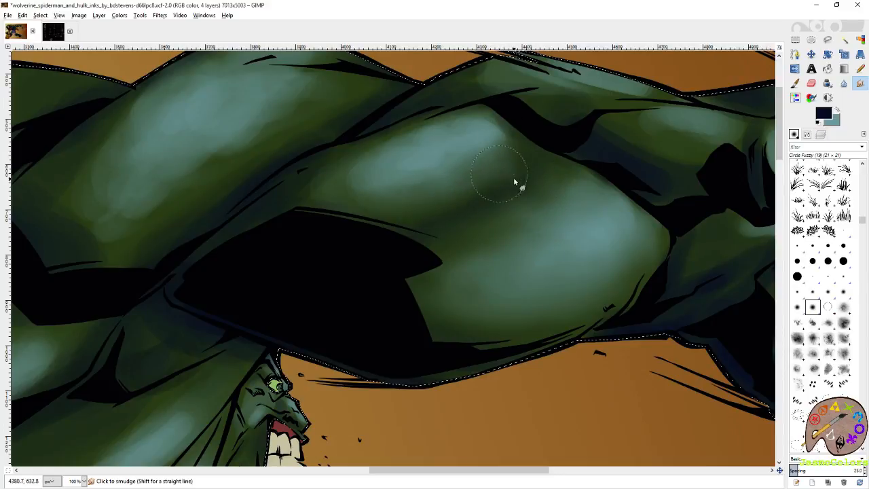
mouse_move(340, 188)
left_mouse_down()
mouse_move(414, 134)
mouse_move(462, 119)
mouse_move(388, 134)
mouse_move(379, 172)
mouse_move(390, 178)
mouse_move(469, 150)
mouse_move(500, 125)
mouse_move(528, 125)
mouse_move(537, 143)
left_mouse_up()
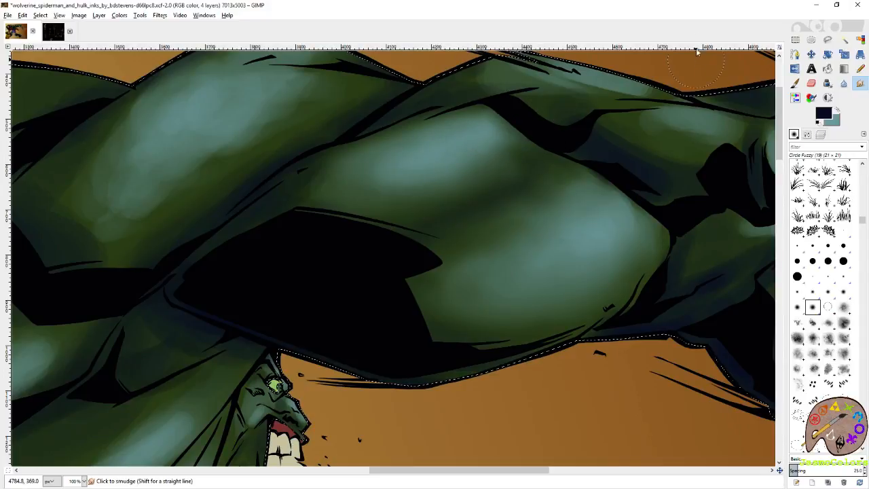
- Check the shading across the whole artwork, return to Hulk's outstretched arm, and save the image
key("r")
key("shift+ctrl+j")
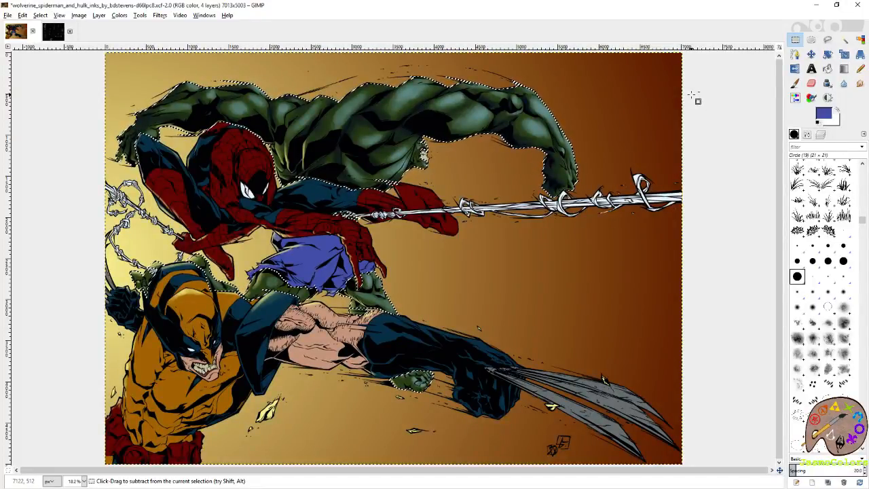
scroll(480, 92, "up", 2)
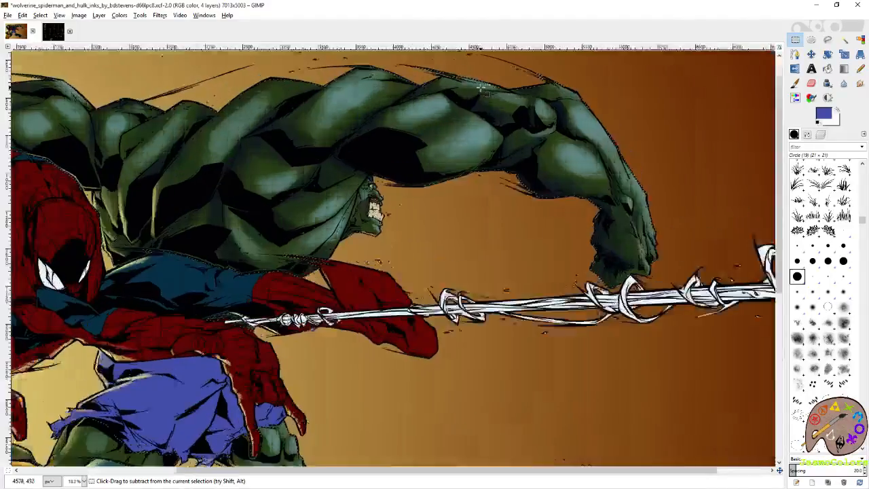
scroll(481, 88, "up", 2)
scroll(434, 106, "up", 2)
key("ctrl+s")
- Soften the edges of both highlights on Hulk's outstretched upper arm with the Eraser
left_click(796, 84)
mouse_move(346, 224)
left_mouse_down()
mouse_move(322, 268)
mouse_move(375, 314)
mouse_move(354, 317)
left_mouse_up()
key("shift+e")
mouse_move(501, 176)
left_mouse_down()
mouse_move(560, 213)
mouse_move(527, 282)
mouse_move(550, 206)
mouse_move(471, 301)
left_mouse_up()
mouse_move(527, 270)
left_mouse_down()
mouse_move(380, 294)
mouse_move(554, 219)
mouse_move(539, 247)
mouse_move(518, 257)
mouse_move(543, 228)
mouse_move(487, 284)
mouse_move(557, 213)
mouse_move(391, 302)
mouse_move(377, 278)
mouse_move(447, 200)
mouse_move(380, 285)
left_mouse_up()
key("space")
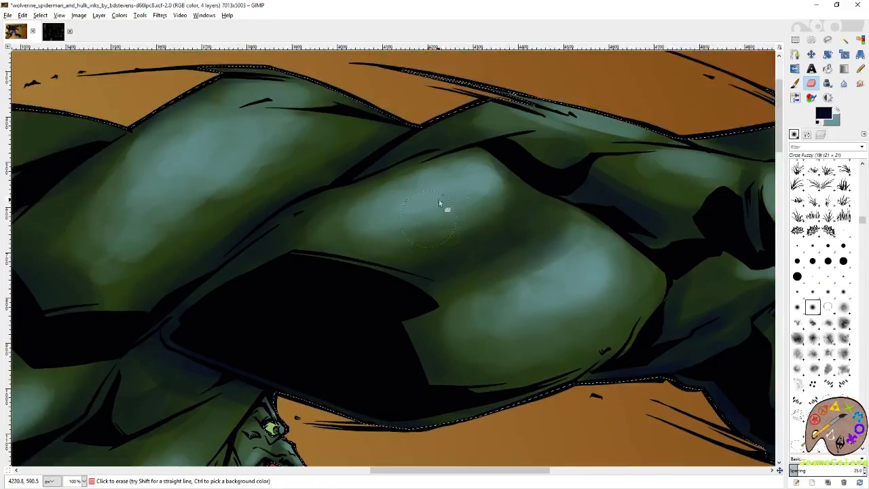
mouse_move(359, 221)
left_mouse_down()
mouse_move(433, 163)
mouse_move(348, 236)
mouse_move(355, 199)
mouse_move(362, 238)
mouse_move(389, 253)
left_mouse_up()
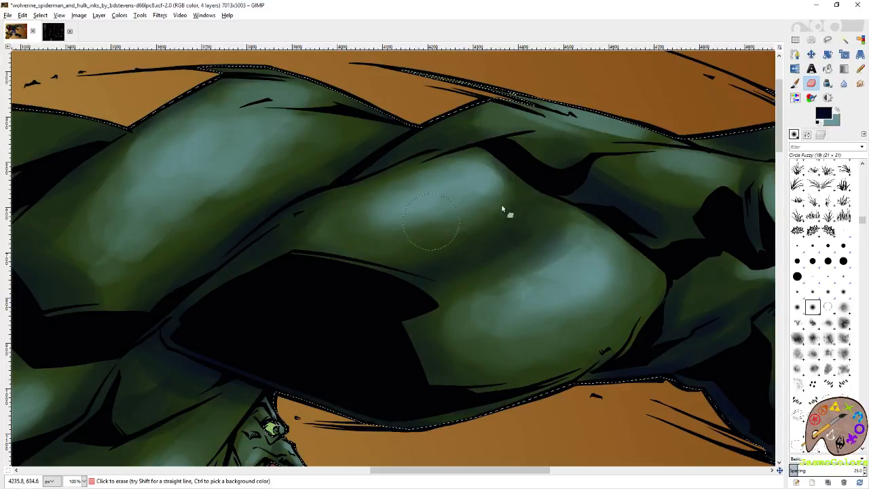
- Swap to teal and repaint the light in both highlights on Hulk's outstretched upper arm with the Paintbrush
key("x")
key("p")
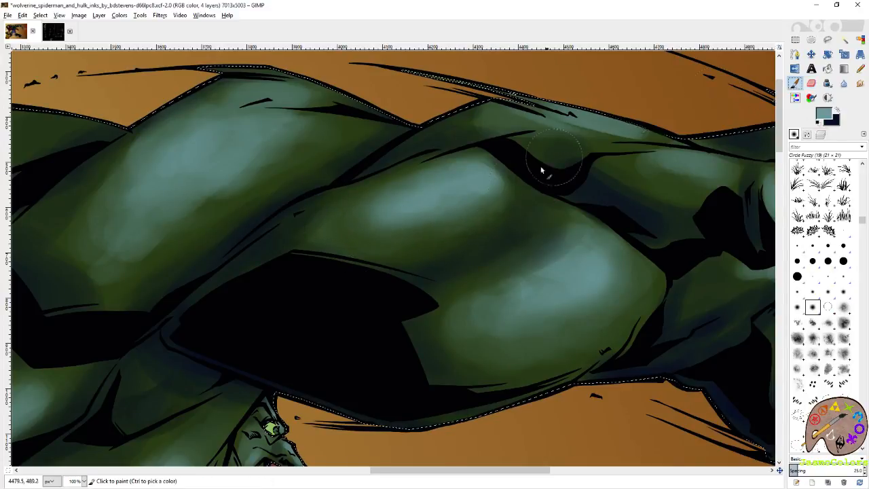
left_click_drag(490, 206, 478, 228)
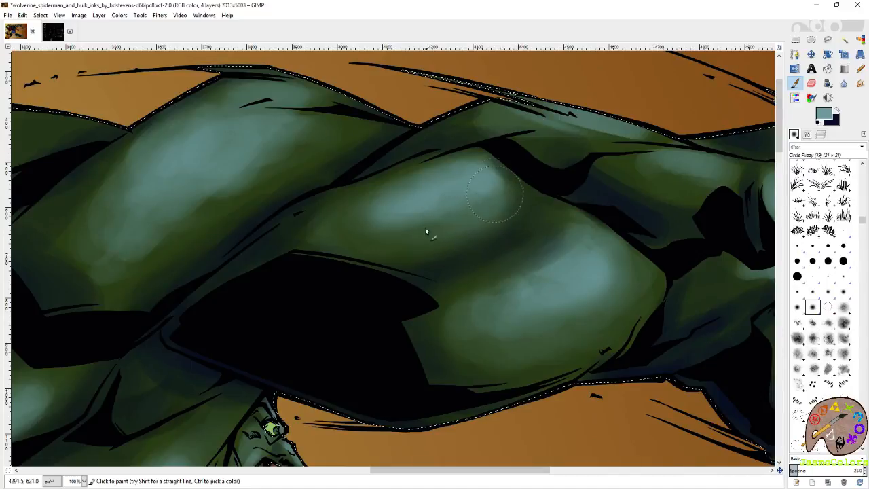
left_click_drag(601, 307, 588, 326)
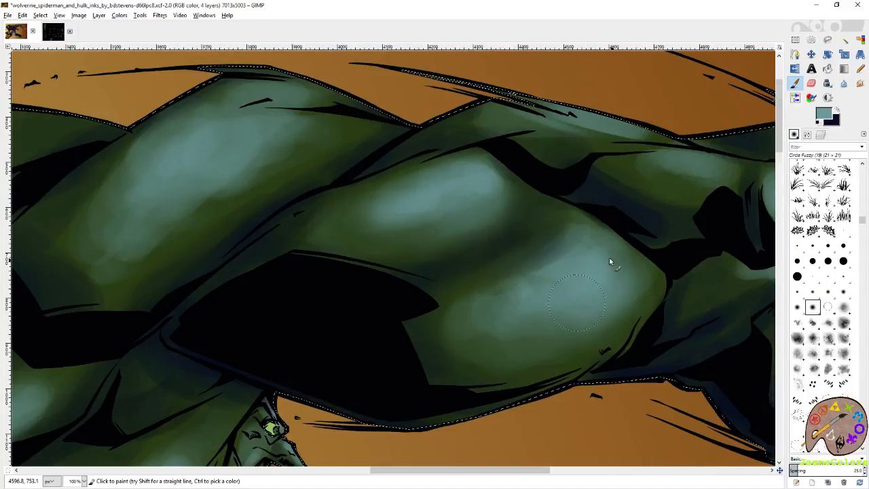
- Erase the inner edge of the highlight on Hulk's outstretched forearm muscle to soften it, and save the image
left_click(795, 39)
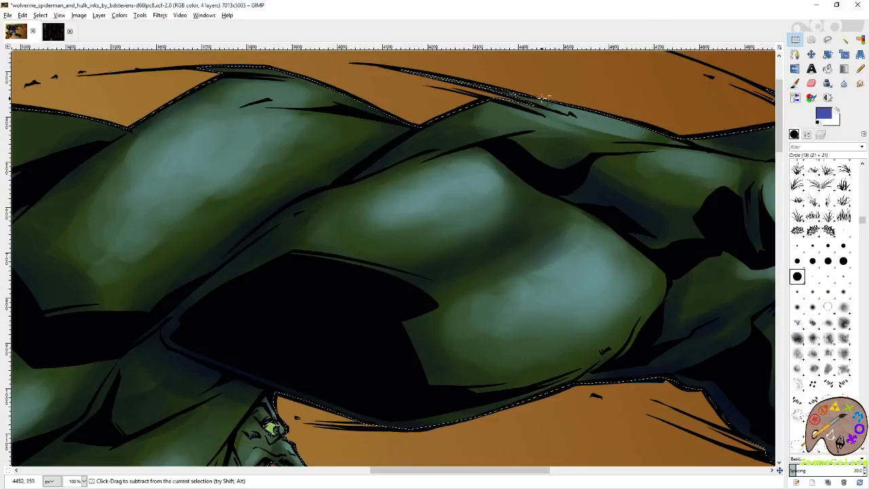
scroll(543, 105, "down", 4)
scroll(542, 104, "down", 6)
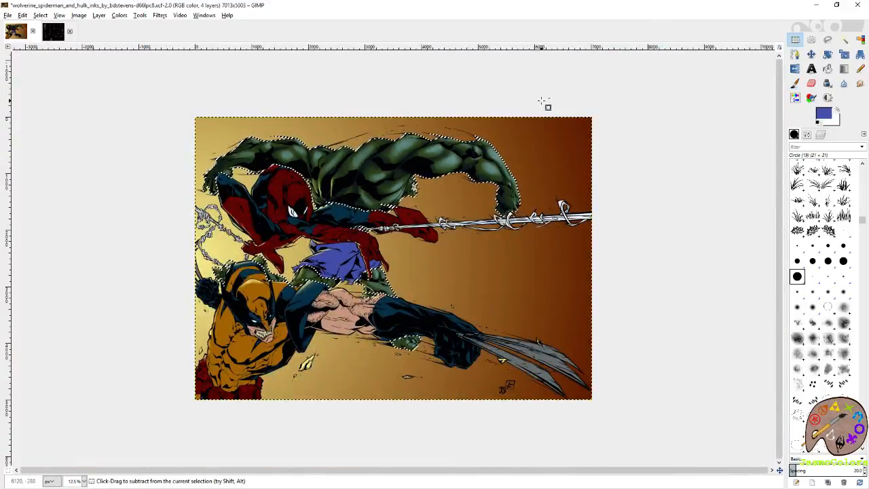
scroll(469, 197, "up", 5)
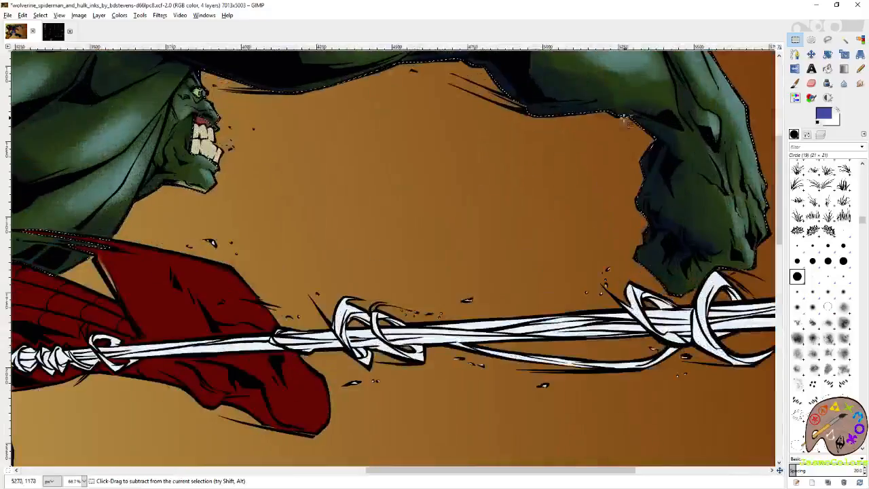
scroll(514, 218, "up", 5)
scroll(514, 218, "right", 2)
key("shift+e")
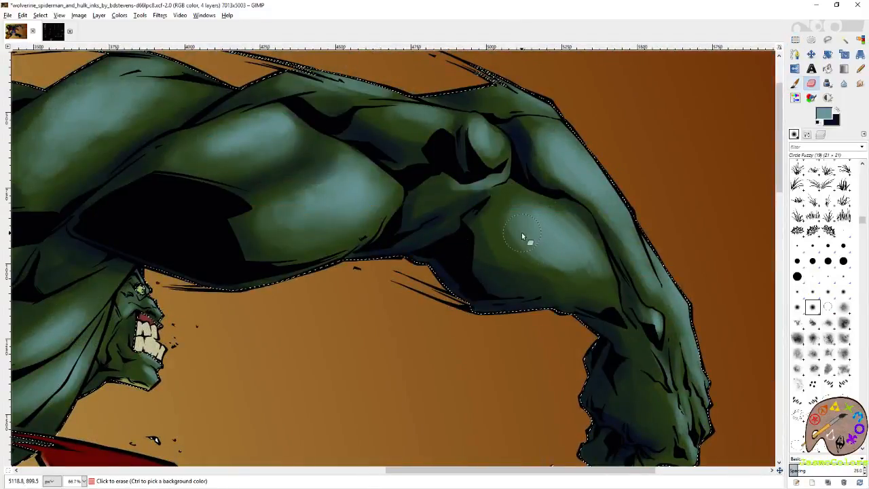
left_click_drag(532, 242, 521, 229)
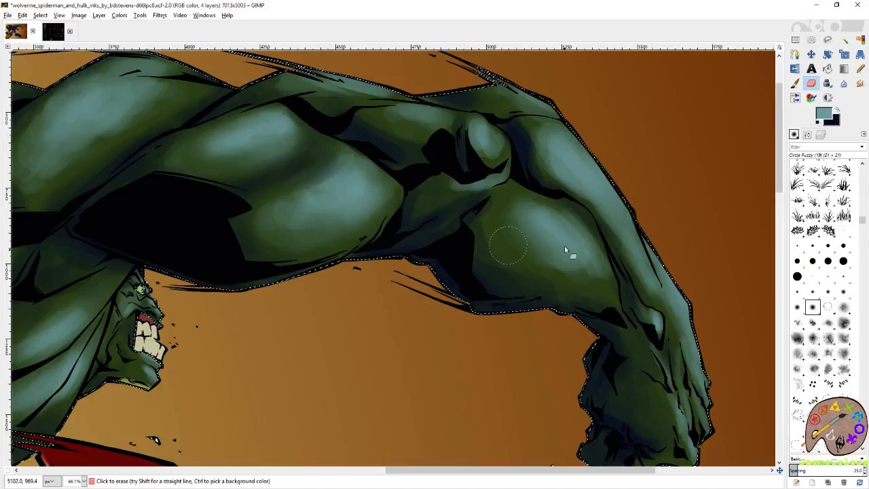
key("ctrl+s")
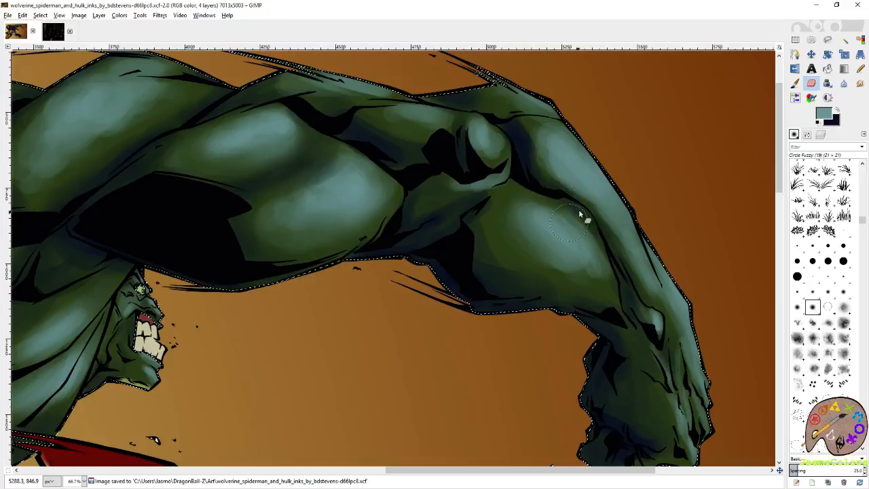
- Trim the highlight along the outer forearm with the Eraser, save the image, and soften the forearm muscle's highlight further
mouse_move(551, 169)
left_mouse_down()
mouse_move(546, 137)
mouse_move(580, 188)
left_mouse_up()
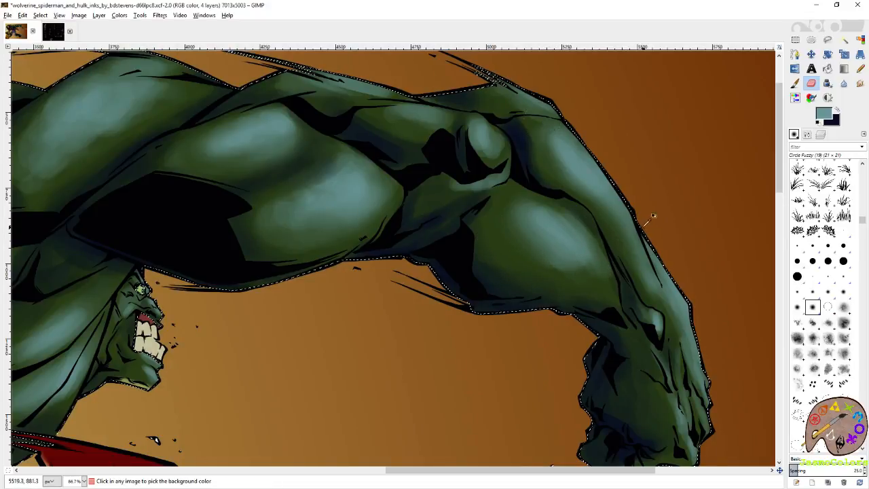
key("ctrl+s")
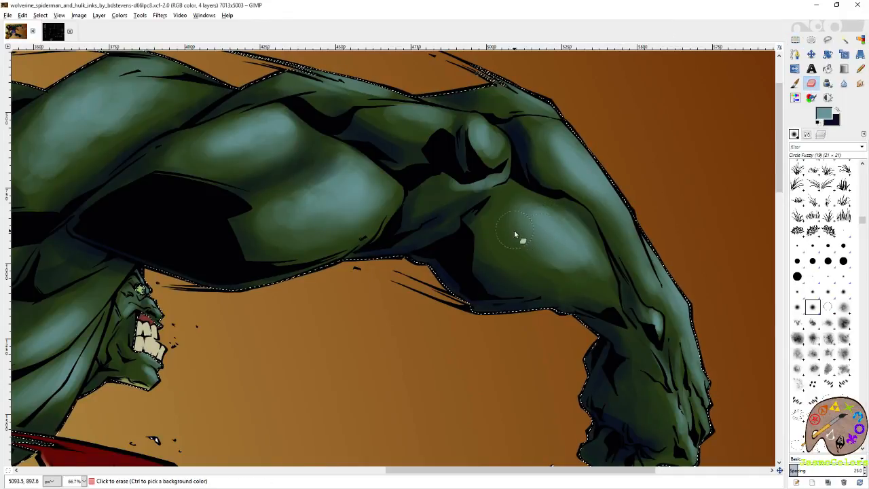
mouse_move(514, 221)
left_mouse_down()
mouse_move(565, 280)
mouse_move(591, 278)
left_mouse_up()
mouse_move(535, 249)
left_mouse_down()
mouse_move(601, 280)
mouse_move(610, 249)
mouse_move(566, 183)
mouse_move(594, 203)
mouse_move(562, 186)
mouse_move(578, 232)
mouse_move(503, 251)
left_mouse_up()
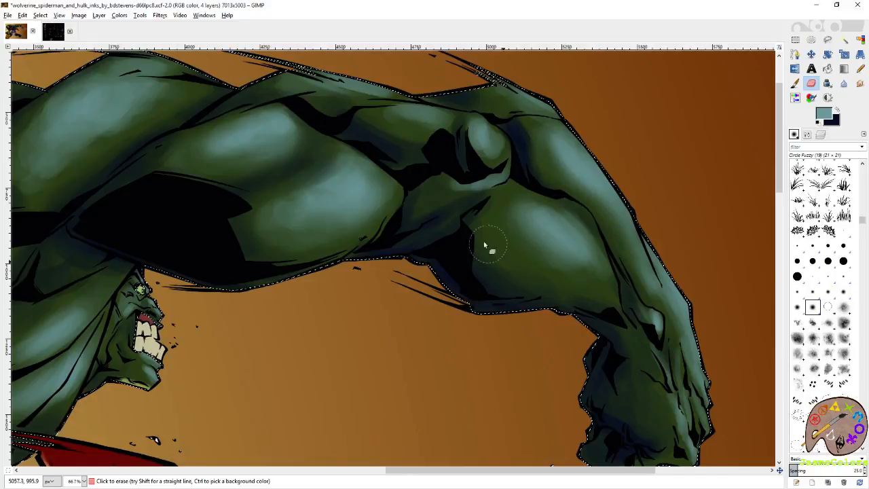
- Paint dark blue shadow along the creases around Hulk's elbow and above the forearm muscle
key("p")
key("x")
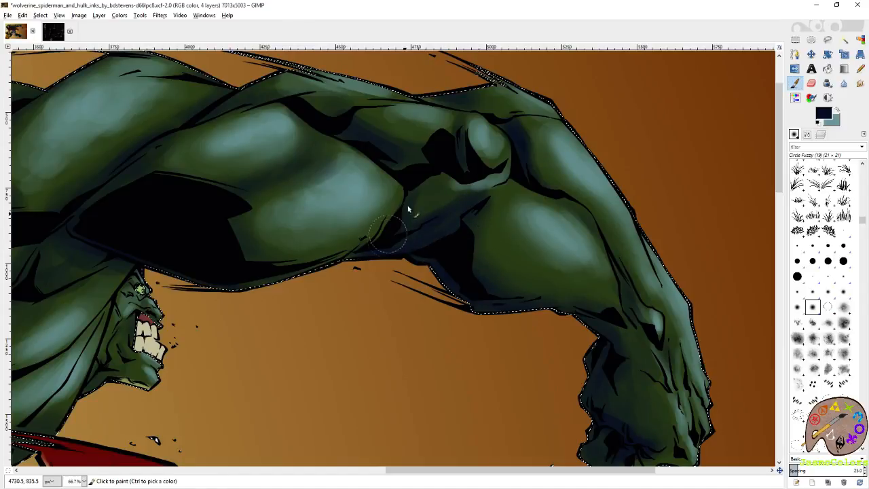
left_click_drag(342, 135, 401, 167)
mouse_move(576, 206)
left_mouse_down()
mouse_move(601, 223)
mouse_move(521, 160)
mouse_move(516, 139)
mouse_move(542, 184)
left_mouse_up()
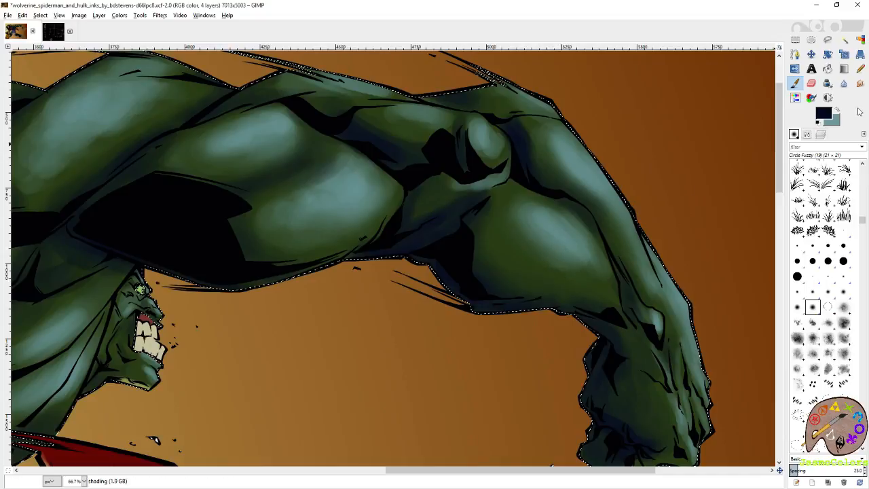
- Swap to teal, paint light along Hulk's outer forearm and wrist, and save the image
left_click(838, 110)
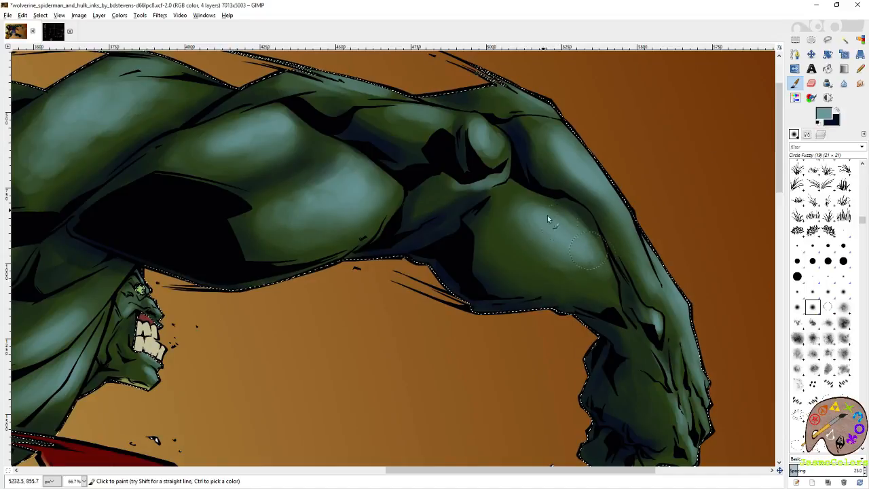
left_click_drag(639, 287, 615, 150)
mouse_move(664, 292)
left_mouse_down()
mouse_move(671, 277)
mouse_move(659, 280)
left_mouse_up()
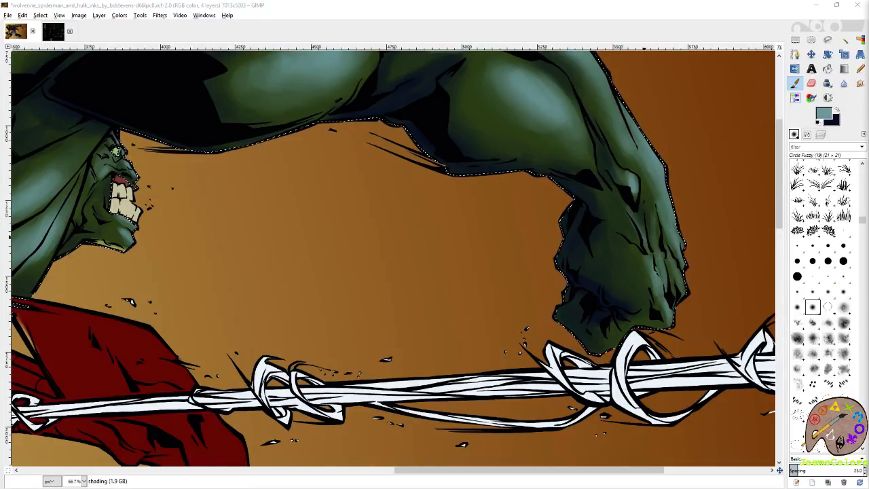
left_click(664, 13)
key("ctrl+s")
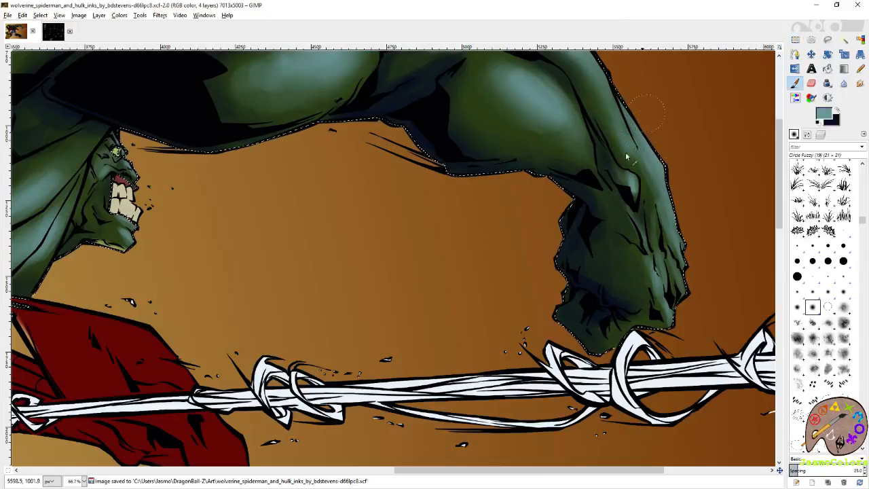
- Swap to dark blue and deepen the shadows on the hand of Hulk's outstretched arm
left_click(840, 110)
mouse_move(588, 252)
left_mouse_down()
mouse_move(577, 286)
mouse_move(582, 273)
mouse_move(633, 276)
mouse_move(642, 267)
mouse_move(622, 232)
mouse_move(623, 294)
mouse_move(645, 300)
left_mouse_up()
key("shift+e")
left_click(794, 83)
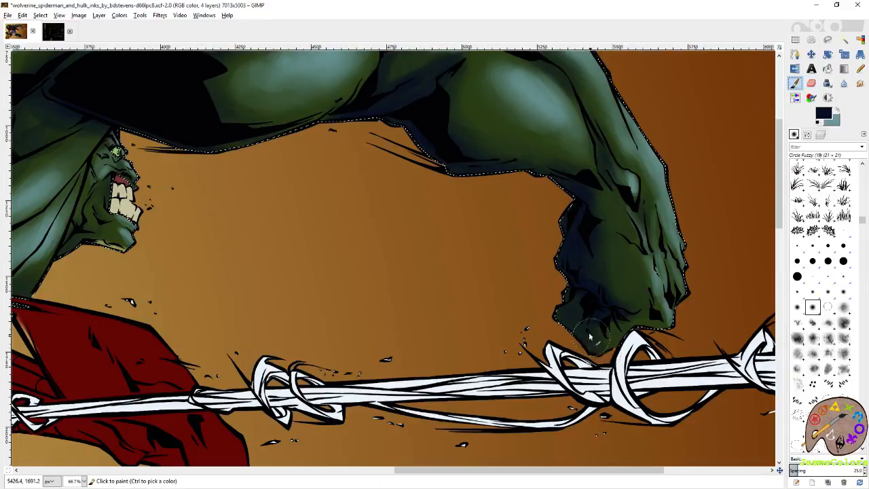
- Paint dark blue shadow along the creases between Hulk's shoulder and upper back muscles
left_click_drag(475, 163, 754, 365)
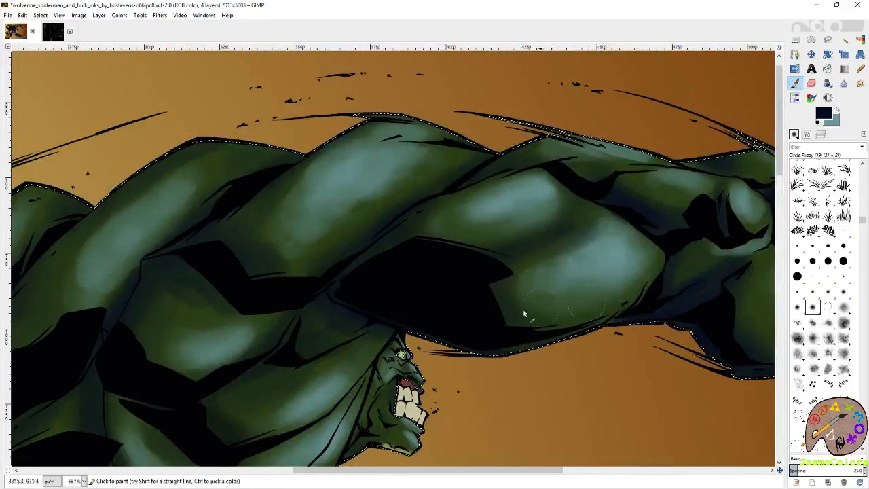
left_click_drag(386, 267, 548, 243)
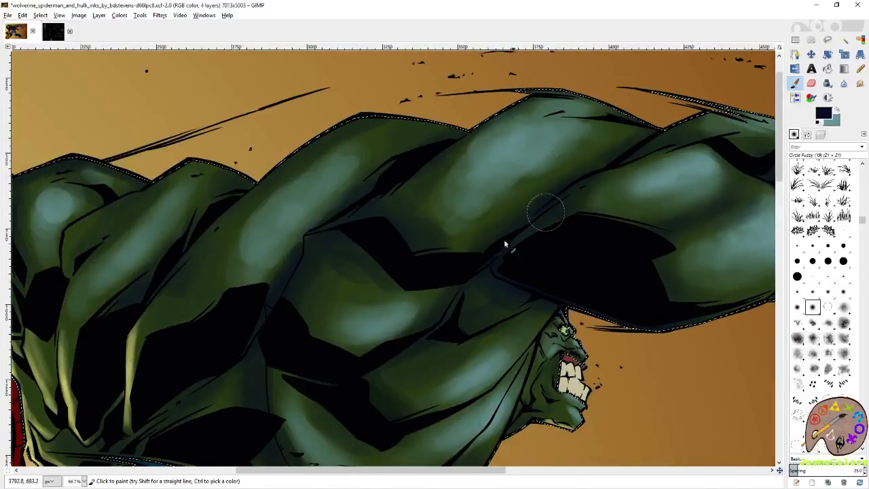
key("shift+e")
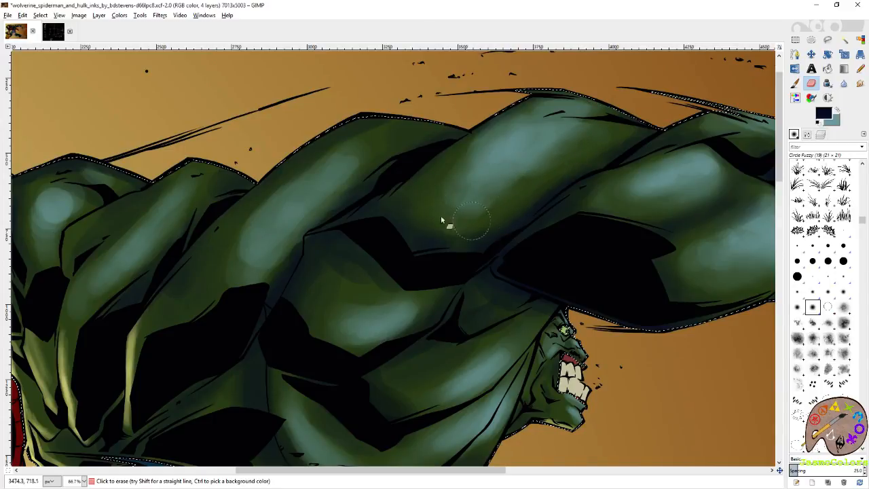
left_click_drag(373, 157, 535, 158)
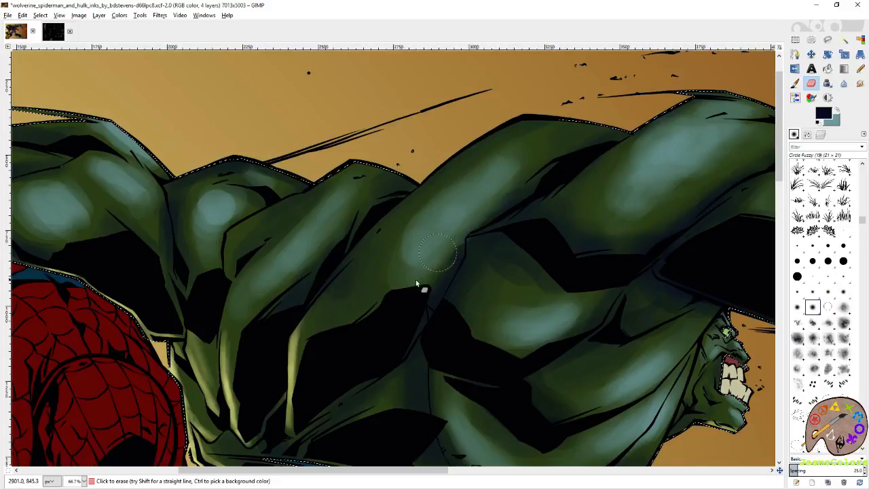
key("p")
left_click_drag(512, 131, 425, 192)
- Erase excess shading in the fold between Hulk's lower back and side muscles, and repaint its shadow in dark blue
left_click_drag(342, 290, 436, 217)
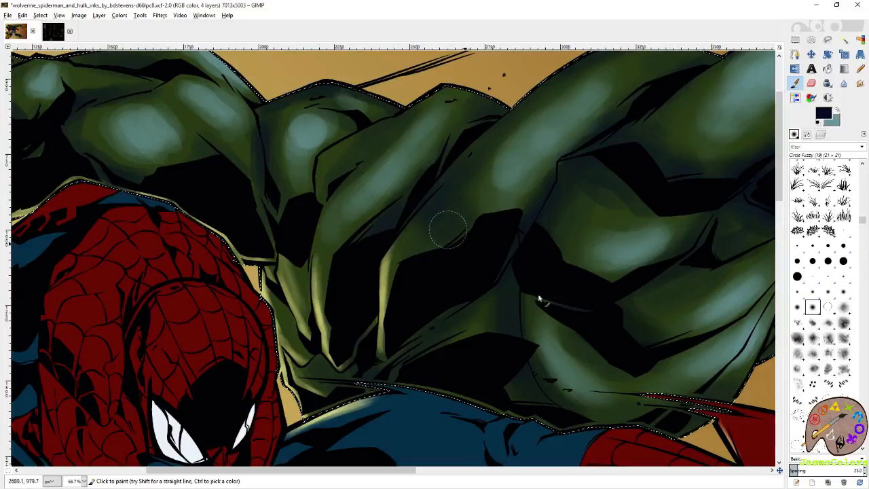
left_click_drag(515, 277, 415, 182)
key("shift+e")
mouse_move(397, 224)
left_mouse_down()
mouse_move(400, 251)
mouse_move(424, 271)
left_mouse_up()
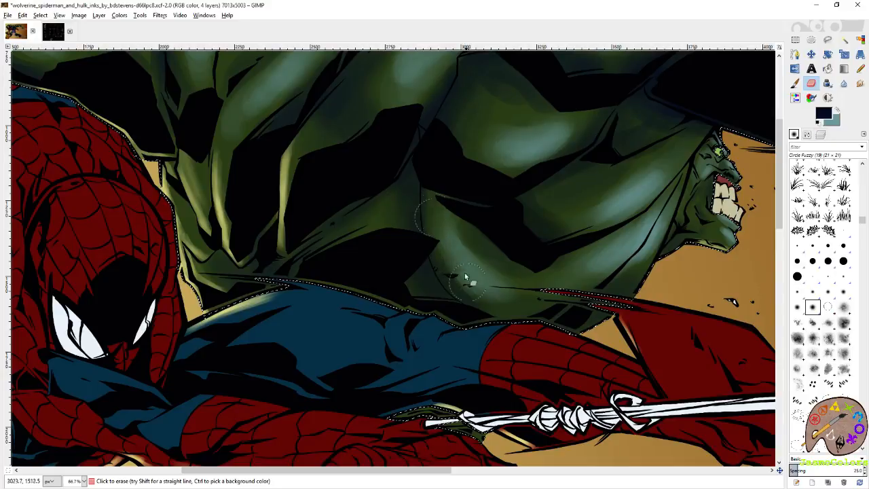
key("p")
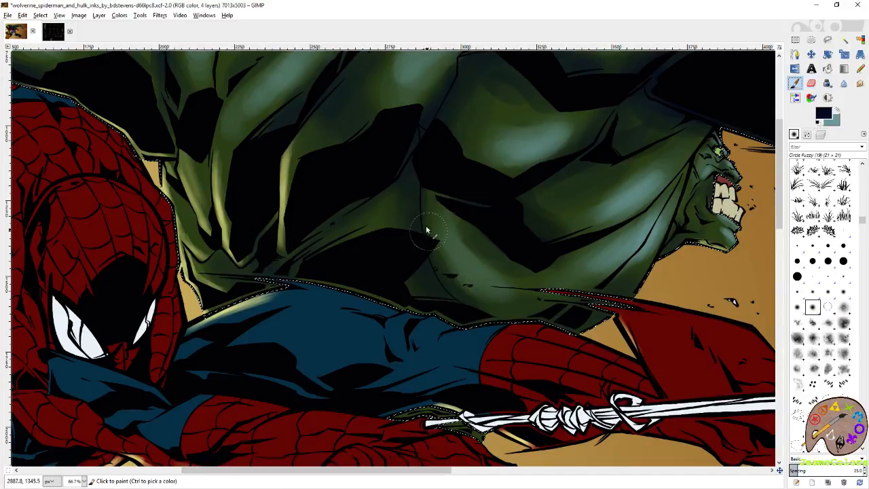
left_click_drag(410, 238, 419, 259)
- Soften the shading at the lower end of the long highlight on Hulk's upper back with the Eraser
left_click_drag(501, 243, 475, 297)
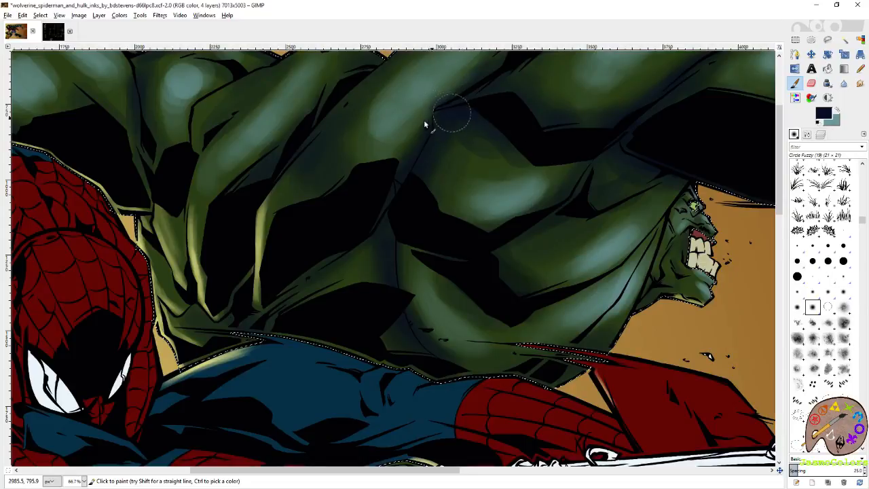
scroll(440, 178, "up", 3)
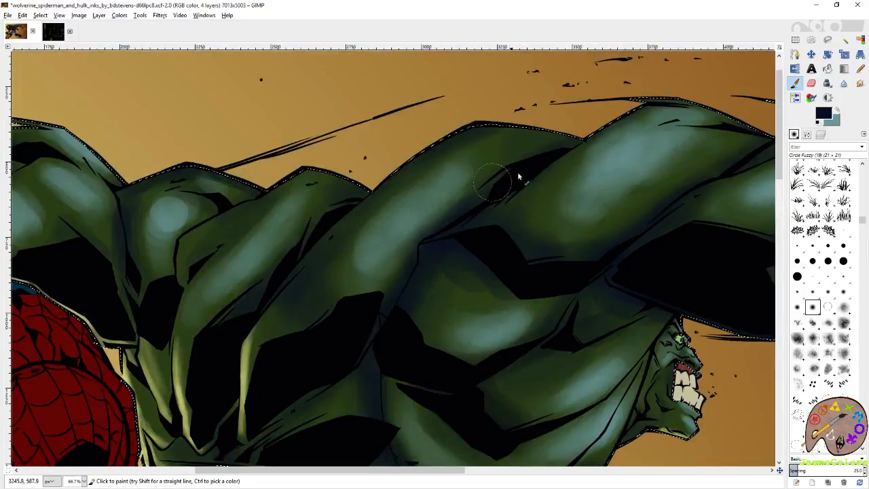
scroll(509, 229, "down", 1)
scroll(508, 229, "left", 1)
key("shift+e")
left_click_drag(445, 255, 444, 233)
- Swap to teal and paint light on the long upper back highlight and the side muscles beside Hulk's face
left_click(837, 110)
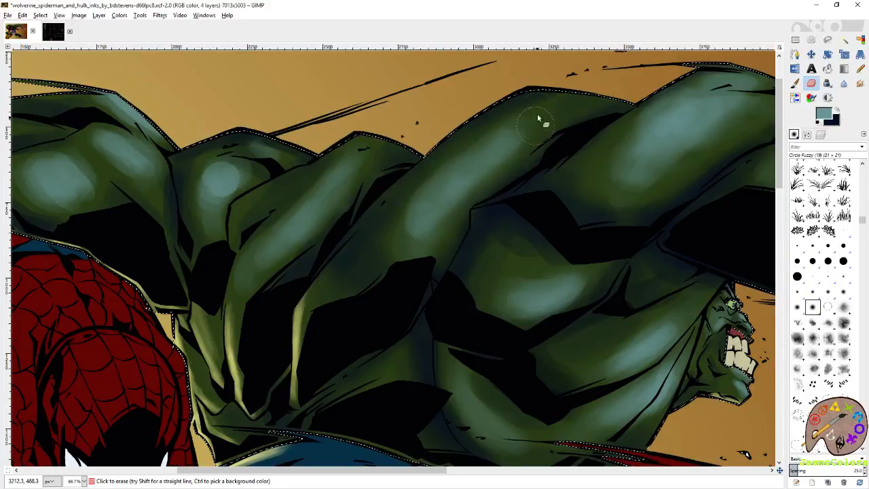
key("p")
mouse_move(520, 137)
left_mouse_down()
mouse_move(433, 238)
mouse_move(489, 162)
mouse_move(468, 184)
mouse_move(555, 117)
mouse_move(508, 157)
left_mouse_up()
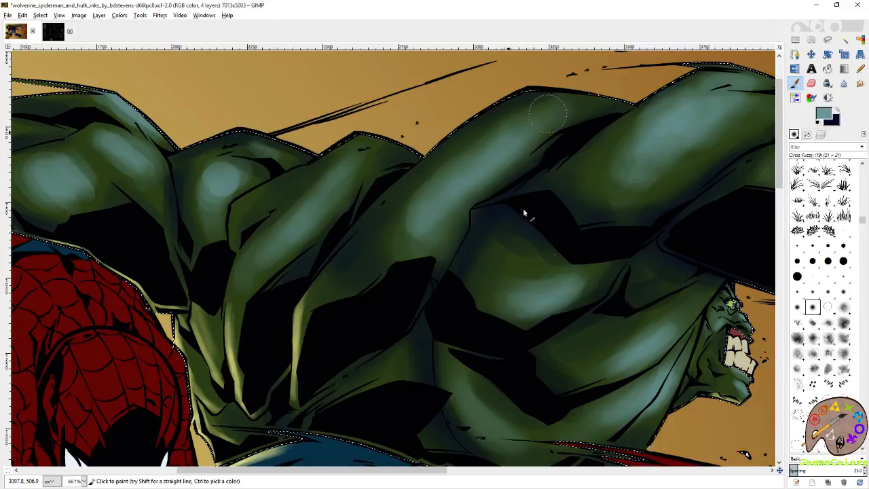
scroll(508, 157, "down", 3)
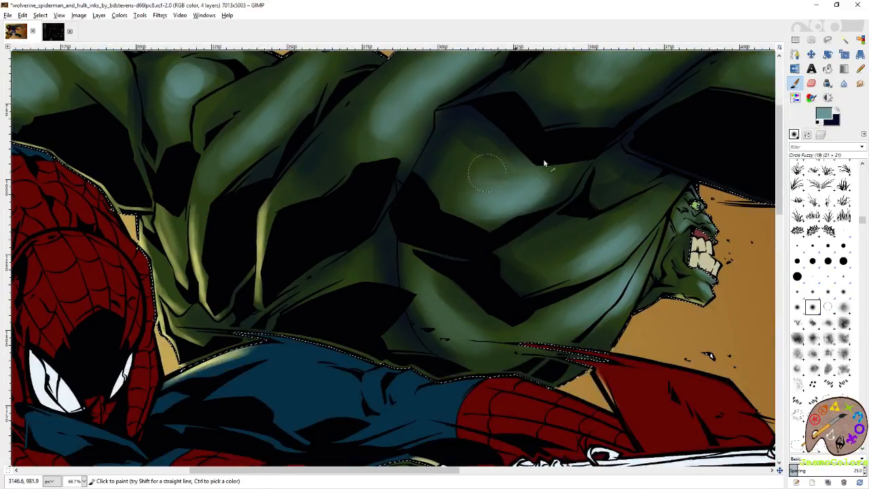
mouse_move(653, 182)
left_mouse_down()
mouse_move(671, 204)
mouse_move(643, 236)
mouse_move(641, 269)
left_mouse_up()
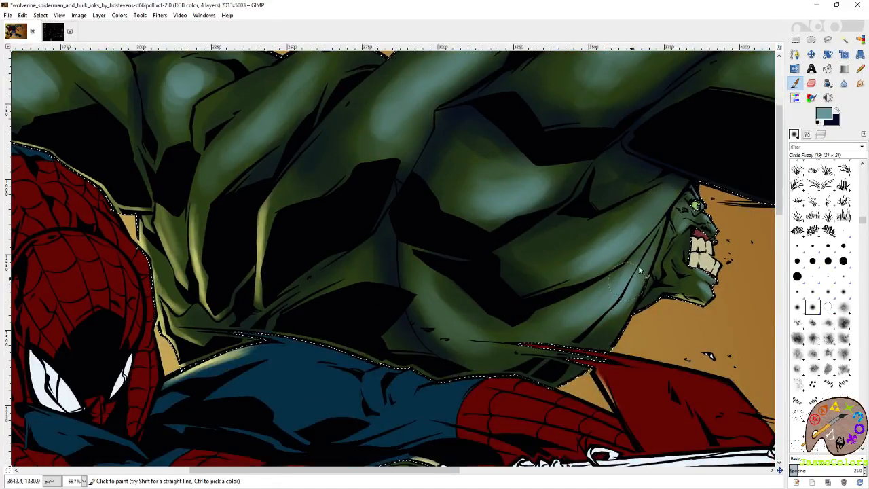
- Erase excess shading along the muscle edges beside Hulk's face, using the Circle Fuzzy (03) and Circle Fuzzy (19) brushes
key("shift+e")
left_click(843, 231)
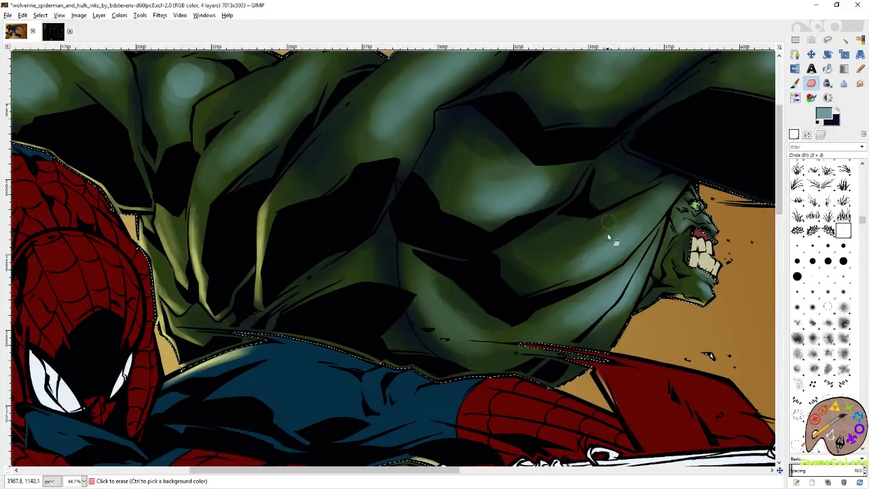
left_click(812, 276)
left_click_drag(670, 209, 663, 216)
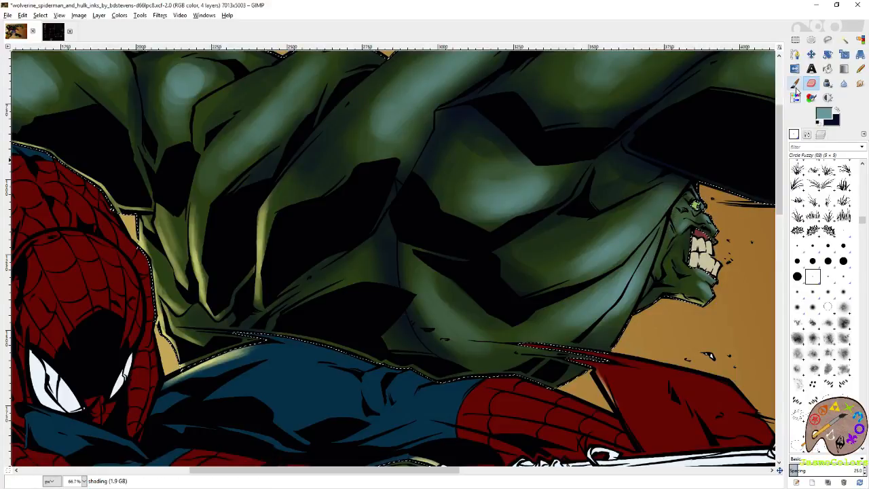
left_click(794, 134)
left_click(861, 197)
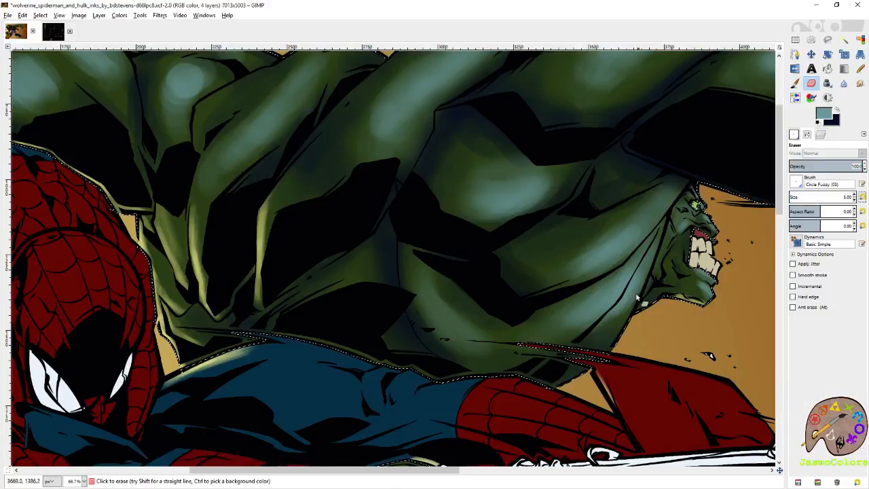
left_click(794, 135)
left_click(813, 308)
left_click(807, 134)
left_click(862, 197)
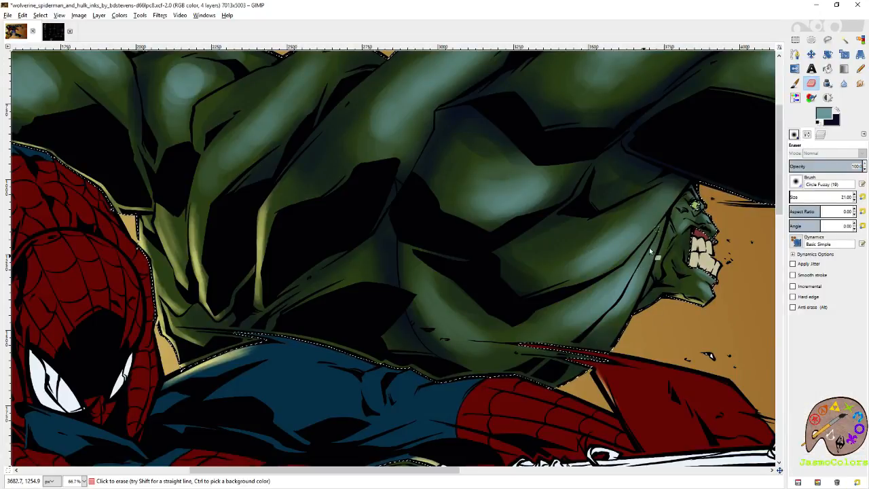
- Paint teal light along Hulk's nose and upper lip with the Paintbrush, using the small Circle (01) brush for the fine parts
key("r")
scroll(708, 214, "up", 2, "ctrl")
scroll(712, 230, "up", 2, "ctrl")
left_click_drag(713, 181, 516, 163)
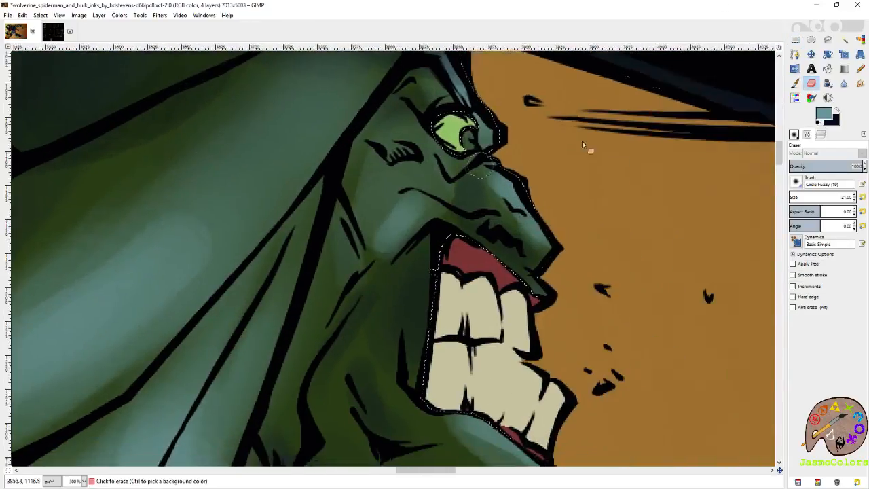
left_click(793, 134)
left_click(797, 277)
left_click_drag(642, 215, 719, 268)
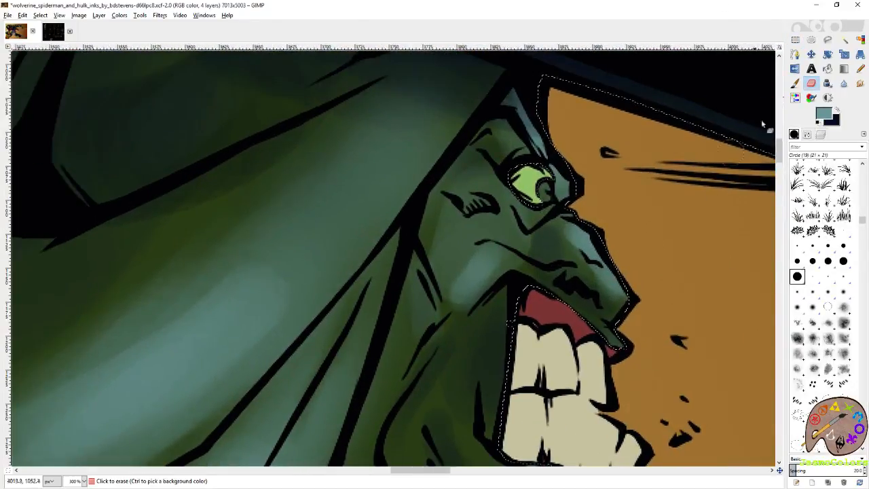
left_click(795, 83)
mouse_move(574, 212)
left_mouse_down()
mouse_move(631, 300)
mouse_move(627, 347)
left_mouse_up()
left_click(842, 234)
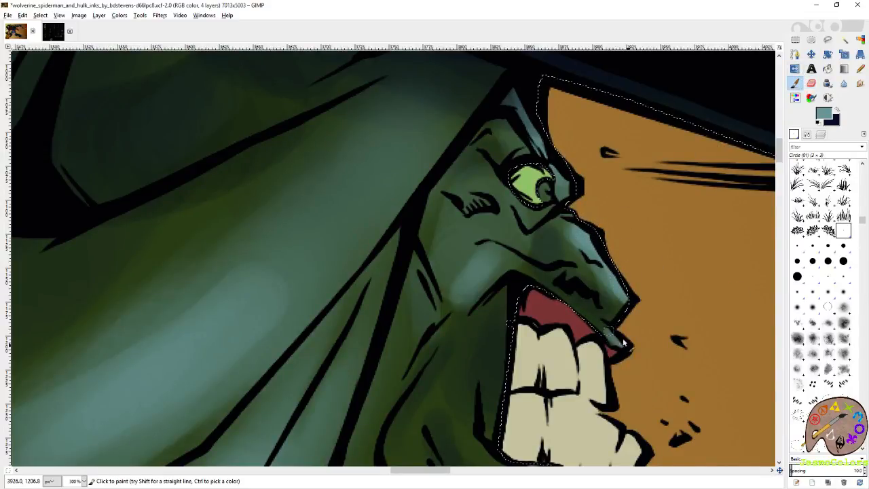
- Paint teal highlights below Hulk's eye, along his lower lip and around the corner of his mouth
left_click_drag(524, 194, 567, 258)
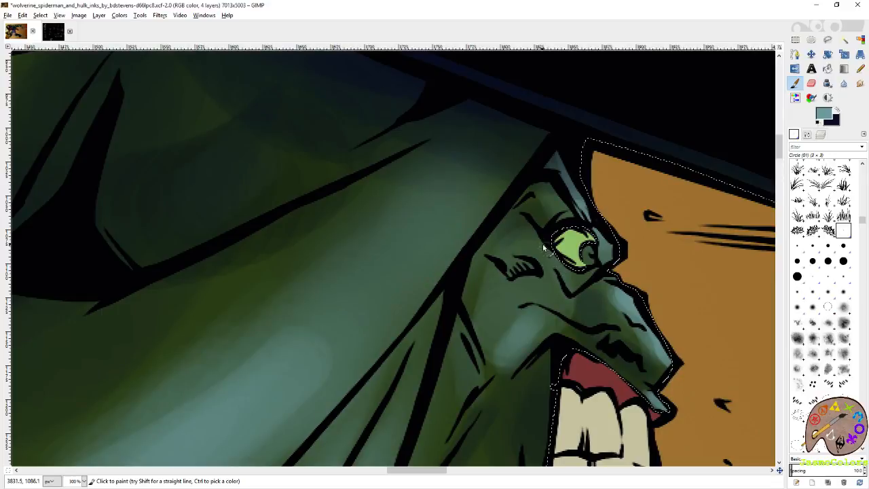
scroll(581, 272, "down", 2)
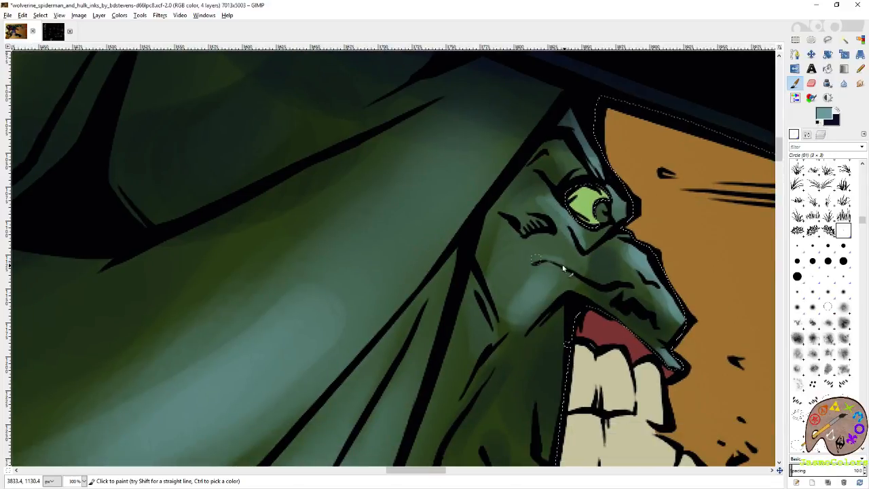
scroll(590, 285, "down", 8)
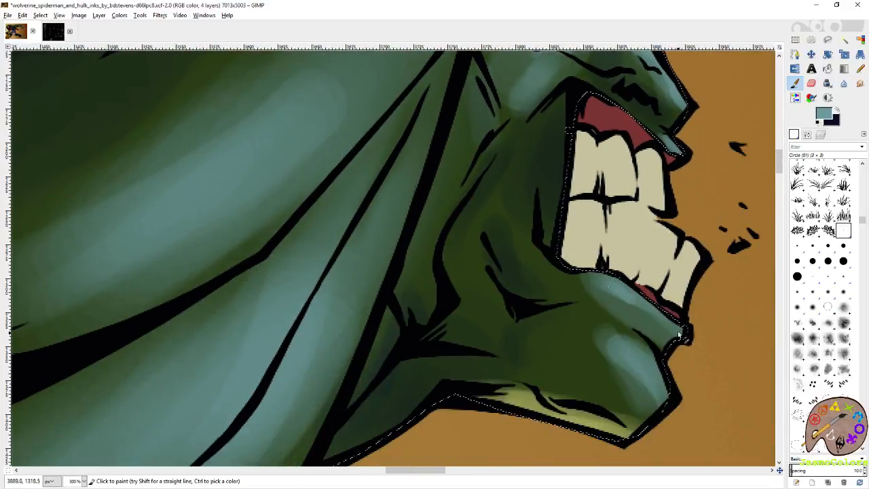
left_click_drag(677, 335, 605, 283)
mouse_move(532, 241)
left_mouse_down()
mouse_move(565, 268)
mouse_move(531, 210)
left_mouse_up()
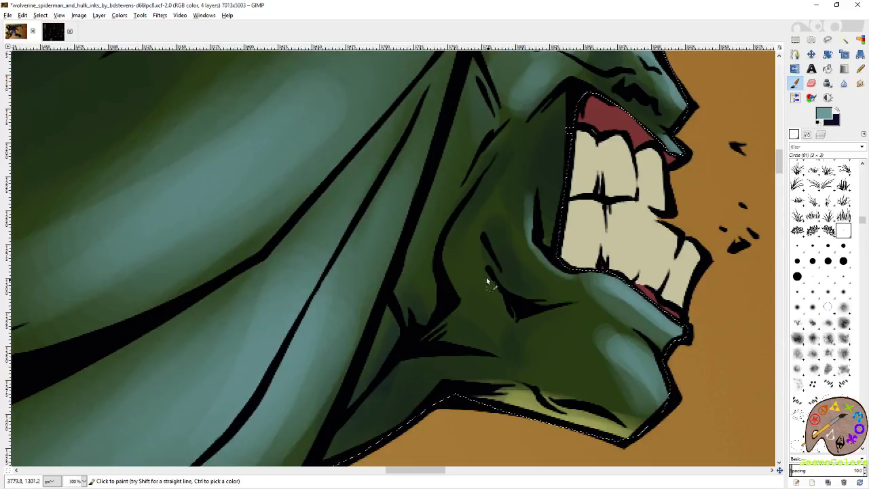
left_click_drag(602, 336, 529, 298)
left_click_drag(532, 242, 546, 370)
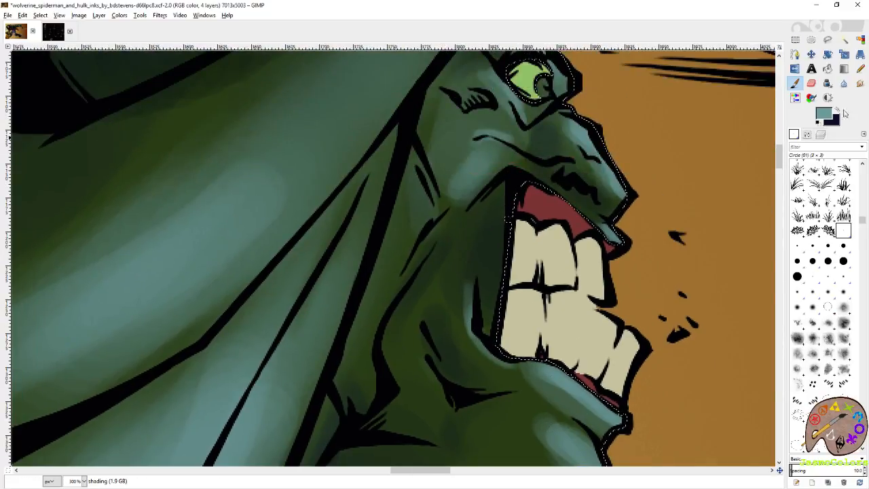
- Swap to dark blue and paint shadow beside and beneath Hulk's nose
left_click(837, 110)
left_click_drag(541, 173, 560, 261)
mouse_move(565, 206)
left_mouse_down()
mouse_move(561, 237)
mouse_move(613, 294)
mouse_move(548, 260)
mouse_move(567, 237)
left_mouse_up()
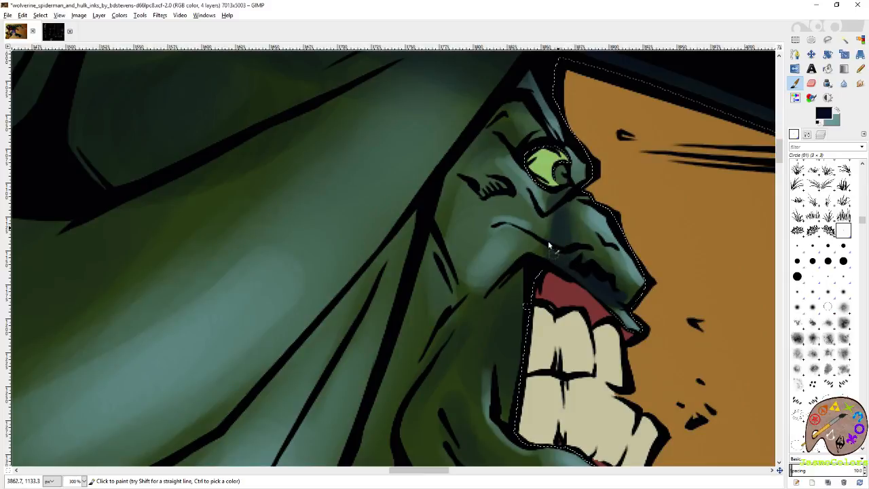
left_click_drag(502, 140, 552, 239)
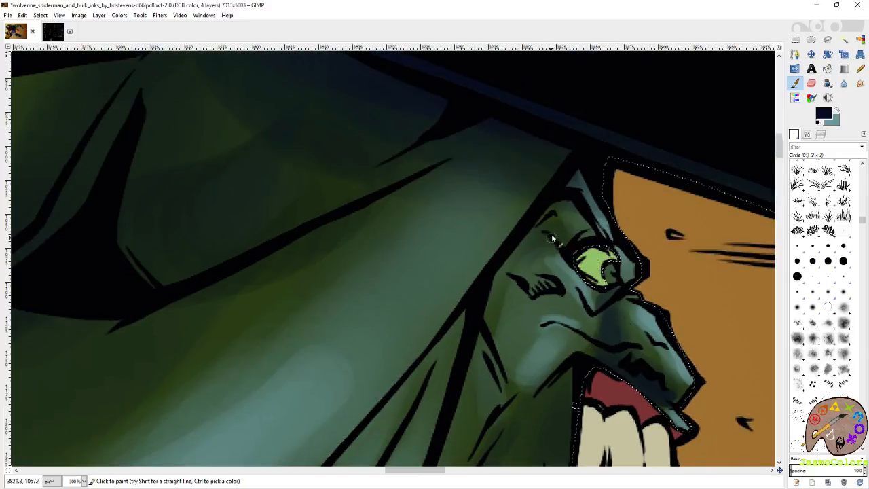
left_click_drag(524, 400, 562, 191)
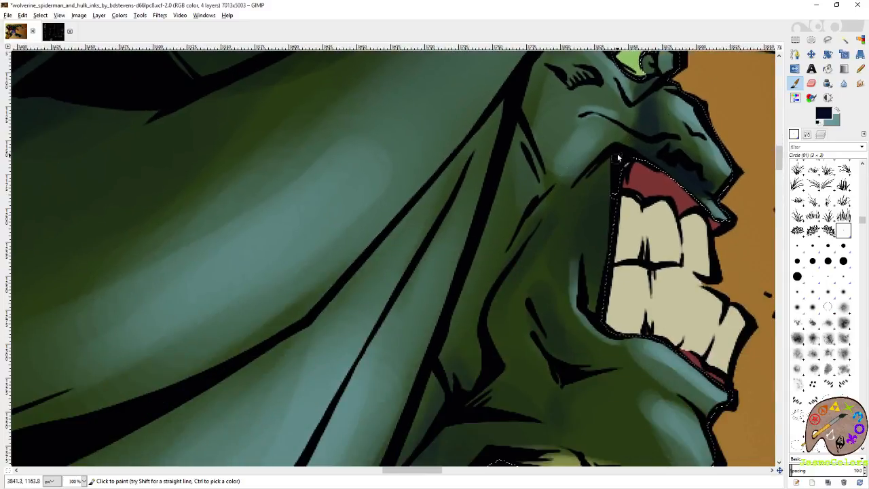
- Paint dark blue shadow along Hulk's cheek and chin creases and under his jaw, using the Circle (19) brush for the neck
left_click_drag(520, 252, 567, 195)
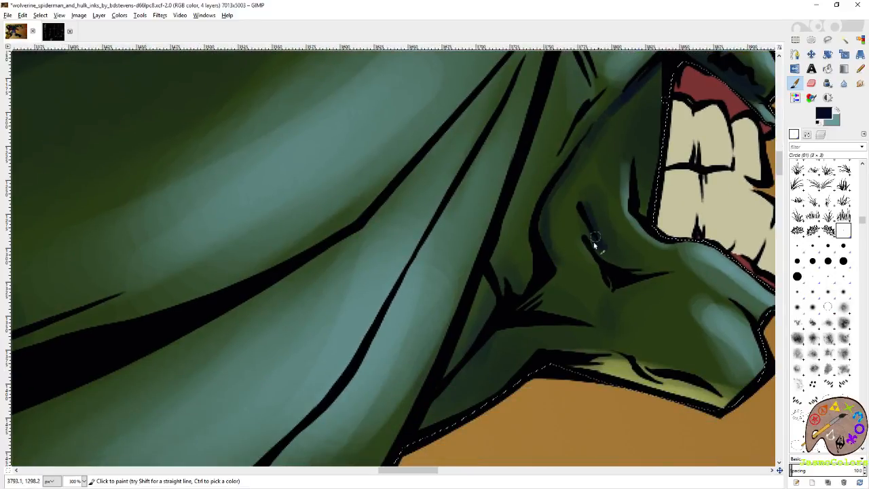
left_click_drag(596, 274, 458, 285)
left_click_drag(609, 320, 569, 296)
left_click_drag(347, 342, 484, 263)
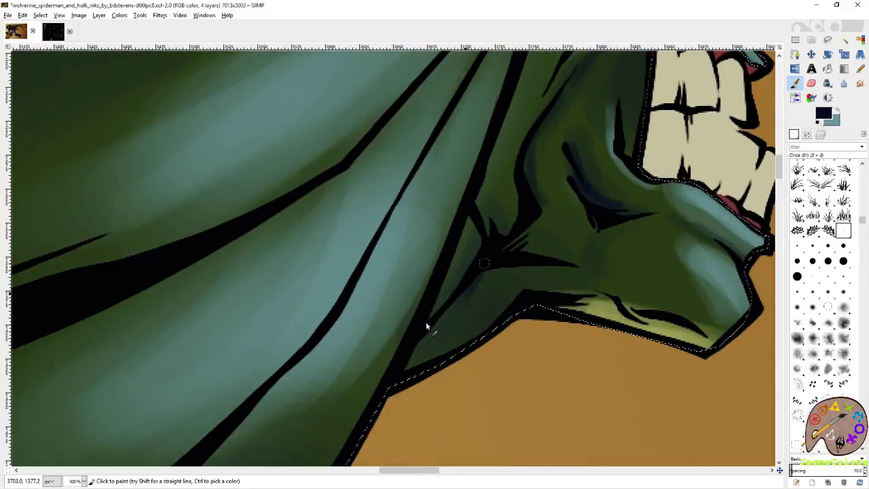
left_click(797, 276)
mouse_move(410, 364)
left_mouse_down()
mouse_move(479, 314)
mouse_move(512, 258)
mouse_move(588, 275)
mouse_move(494, 289)
left_mouse_up()
scroll(509, 321, "up", 3)
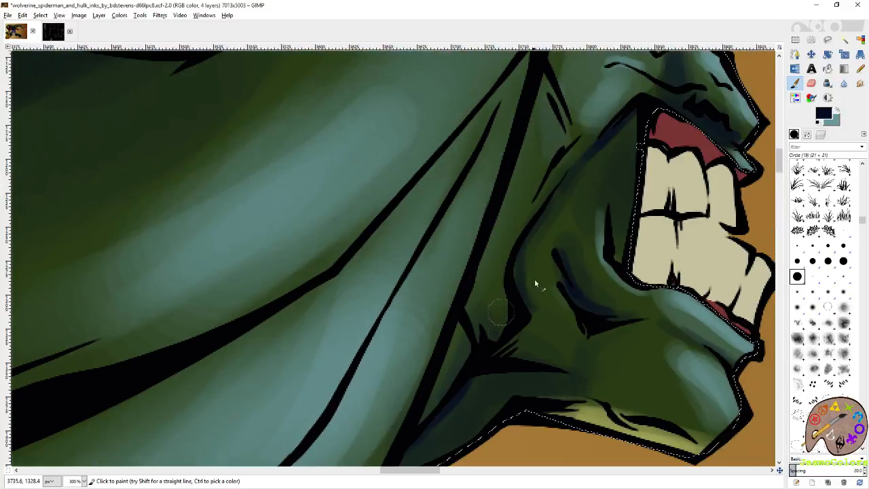
- Blur the shading on Hulk's cheek and around his mouth with the Circle (01) brush, and save the image
scroll(516, 298, "up", 3)
scroll(516, 299, "right", 2)
left_click(844, 83)
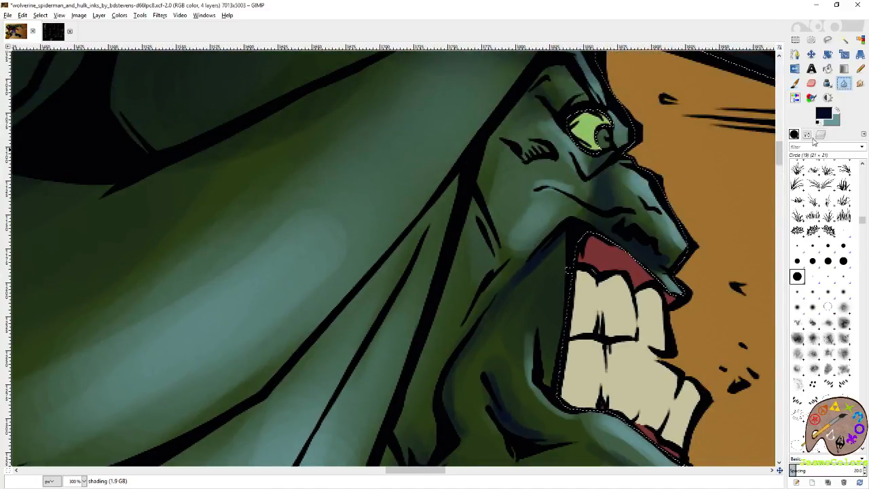
left_click(794, 134)
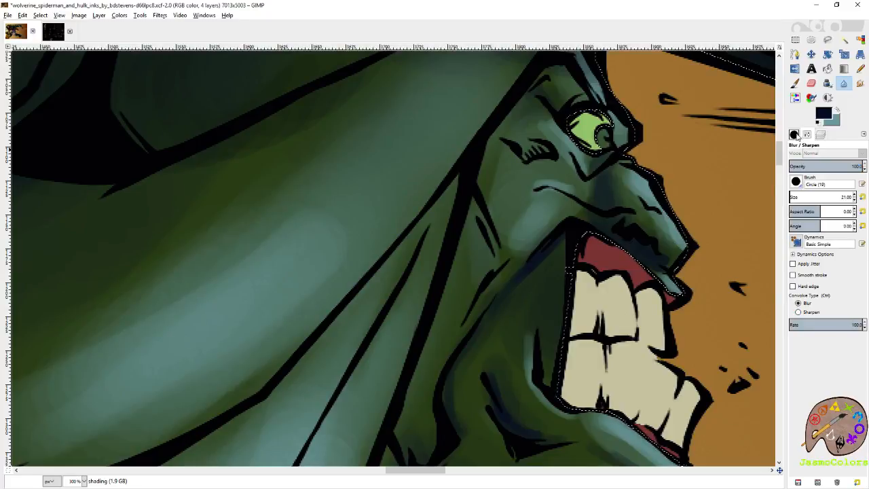
left_click(795, 135)
left_click(844, 230)
left_click_drag(638, 395, 670, 281)
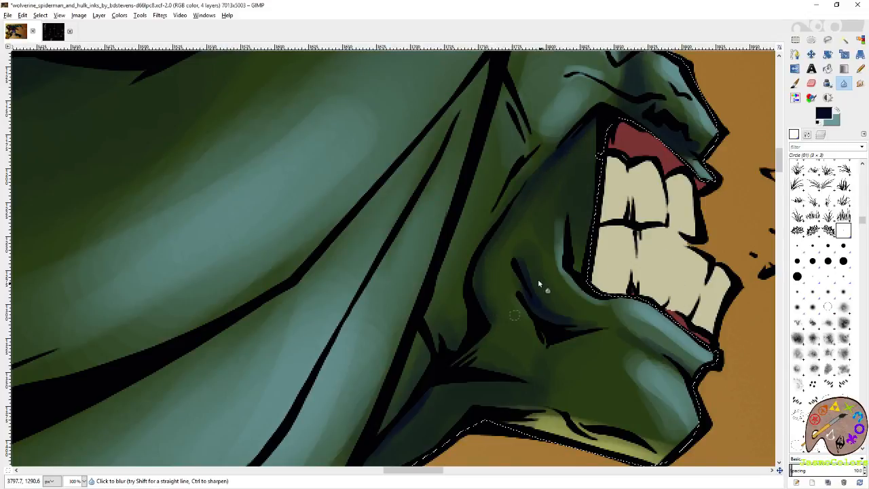
key("ctrl+s")
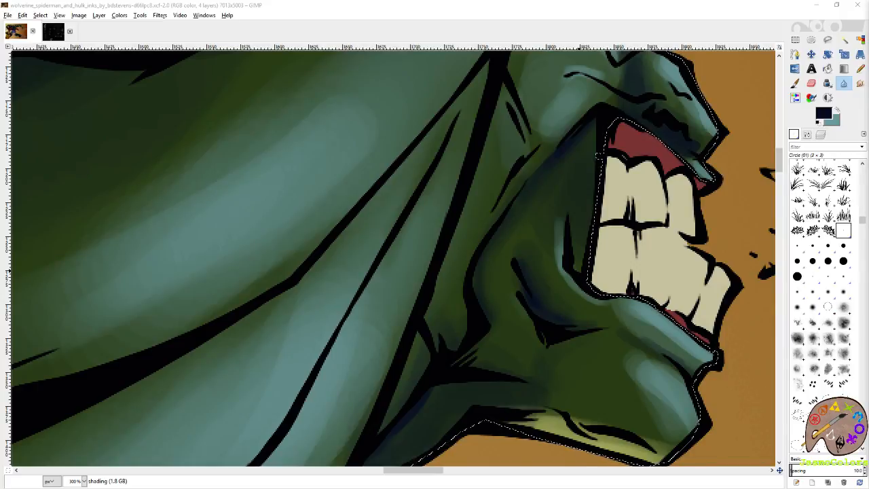
left_click(659, 26)
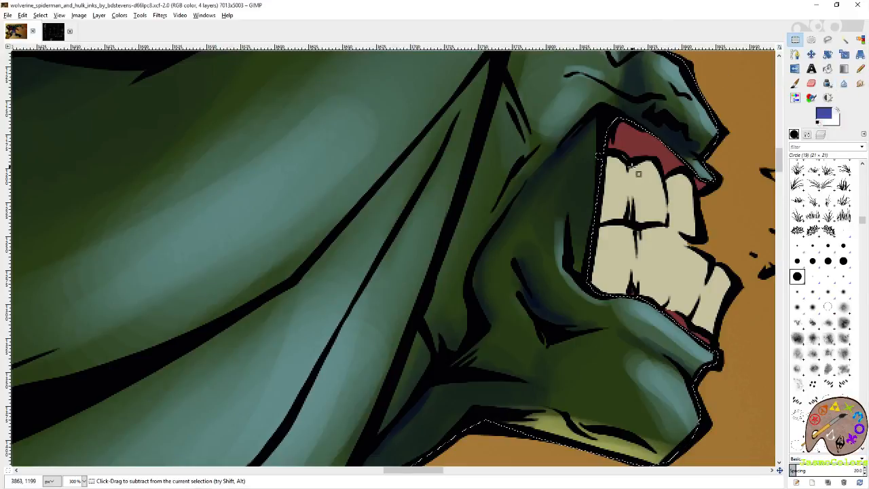
- Deepen the dark blue shadow over Hulk's cheek and jaw with the Paintbrush and the Circle (19) brush
scroll(639, 172, "down", 1)
left_click(797, 277)
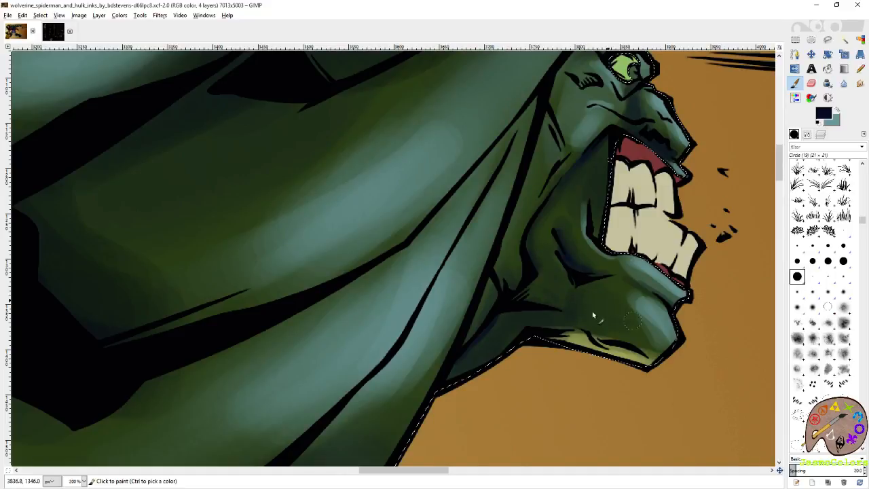
left_click_drag(550, 235, 587, 189)
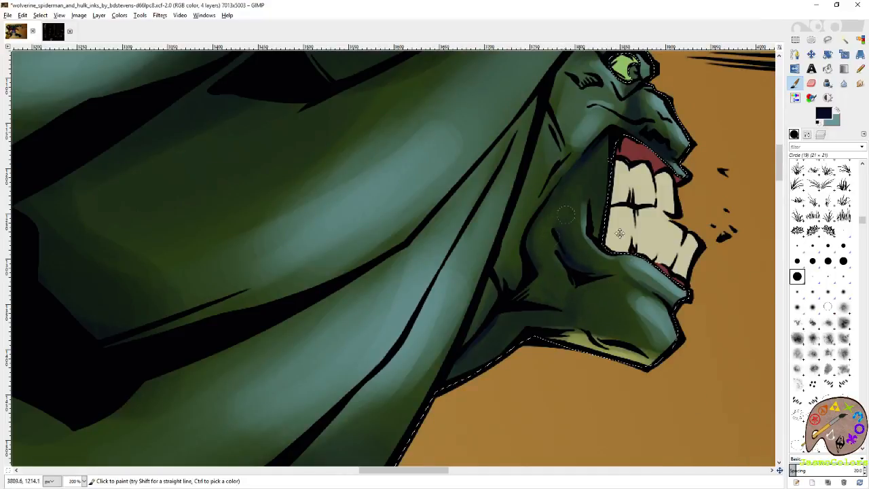
scroll(588, 193, "up", 3)
scroll(588, 194, "left", 2)
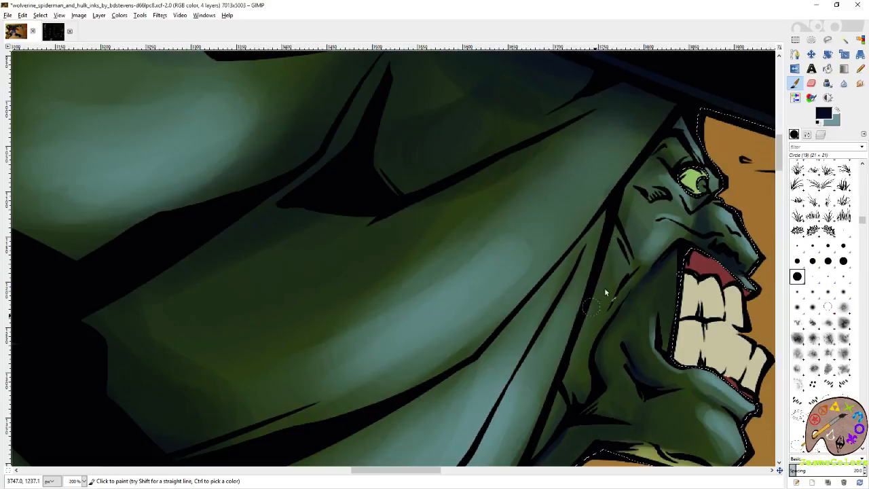
scroll(588, 345, "up", 2)
scroll(587, 345, "right", 2)
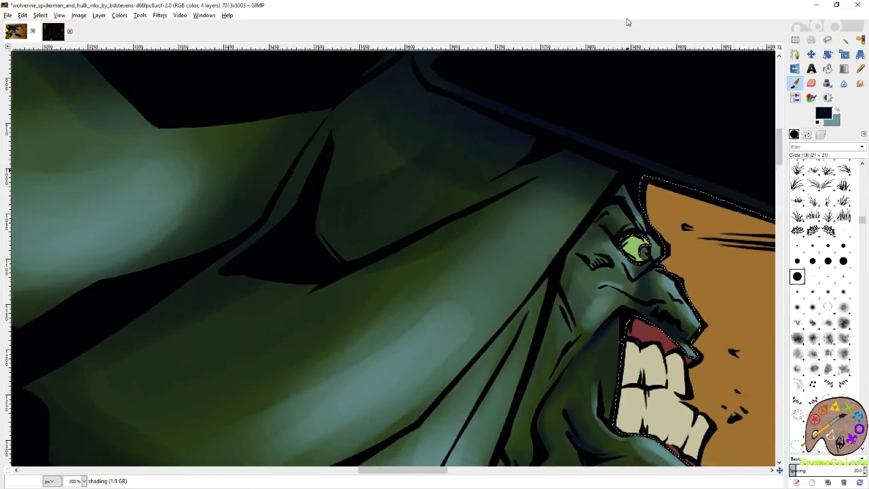
- Paint teal light on the back of Hulk's fist above the web line with the Paintbrush at size 36
key("r")
scroll(542, 197, "down", 7)
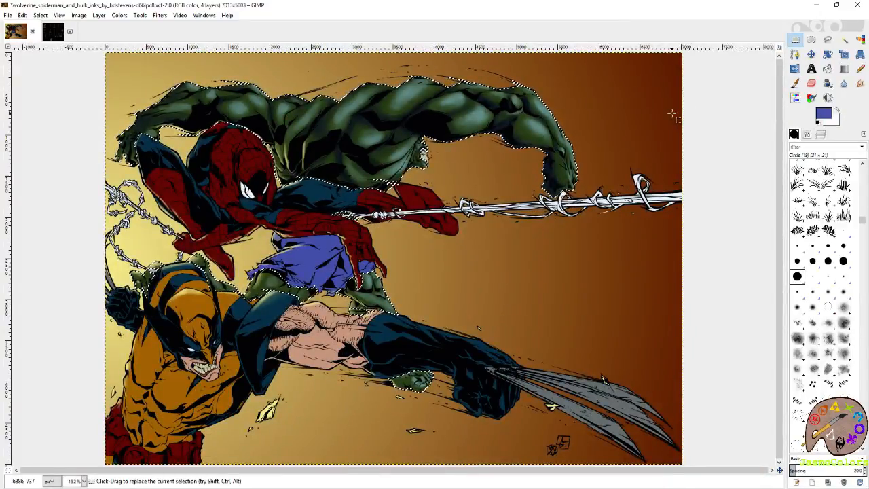
scroll(555, 181, "up", 5)
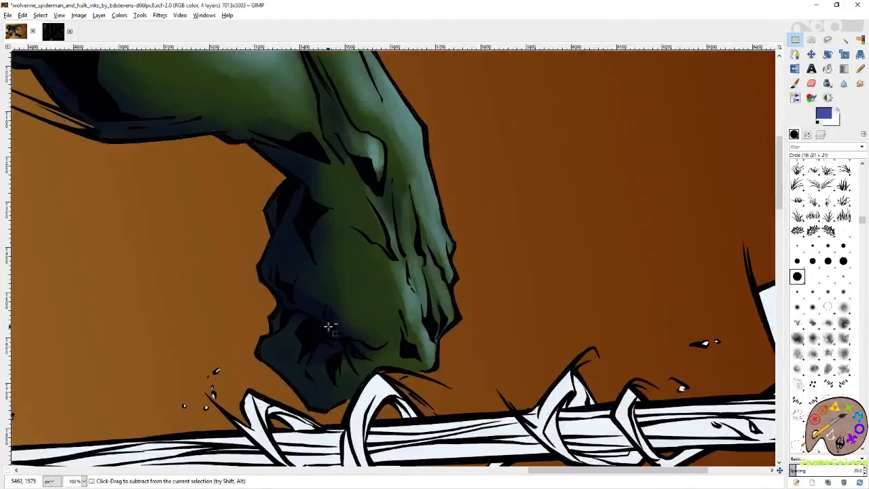
key("p")
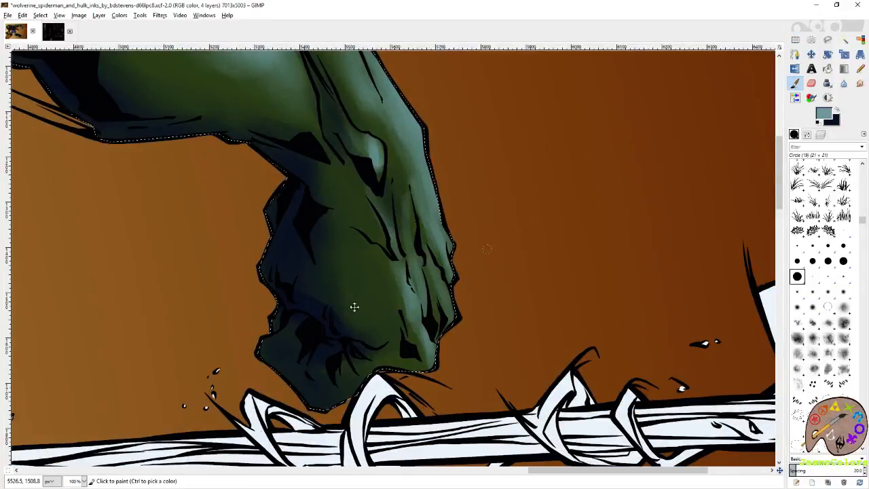
left_click_drag(343, 307, 482, 263)
left_click(808, 134)
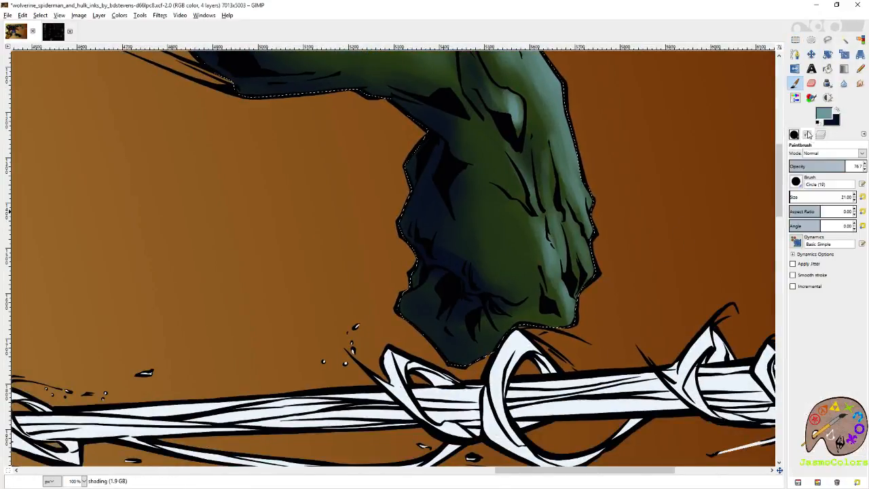
left_click(855, 195)
mouse_move(528, 224)
left_mouse_down()
mouse_move(537, 271)
mouse_move(538, 255)
mouse_move(535, 281)
mouse_move(514, 231)
mouse_move(533, 279)
left_mouse_up()
left_click_drag(506, 205, 516, 249)
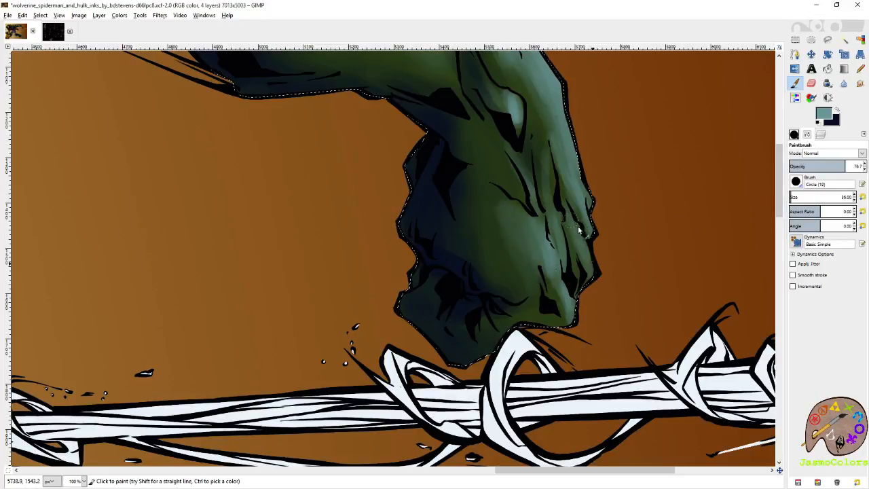
- Extend the teal light over the knuckles and outer edge of Hulk's fist
left_click_drag(569, 151, 588, 256)
mouse_move(552, 193)
left_mouse_down()
mouse_move(556, 233)
mouse_move(535, 250)
mouse_move(547, 335)
left_mouse_up()
left_click_drag(514, 184, 526, 224)
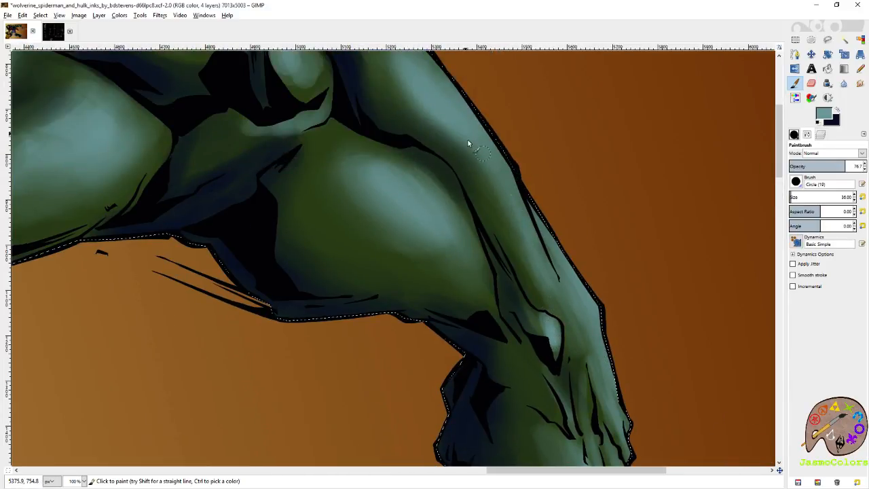
left_click_drag(591, 328, 572, 156)
scroll(566, 246, "down", 3)
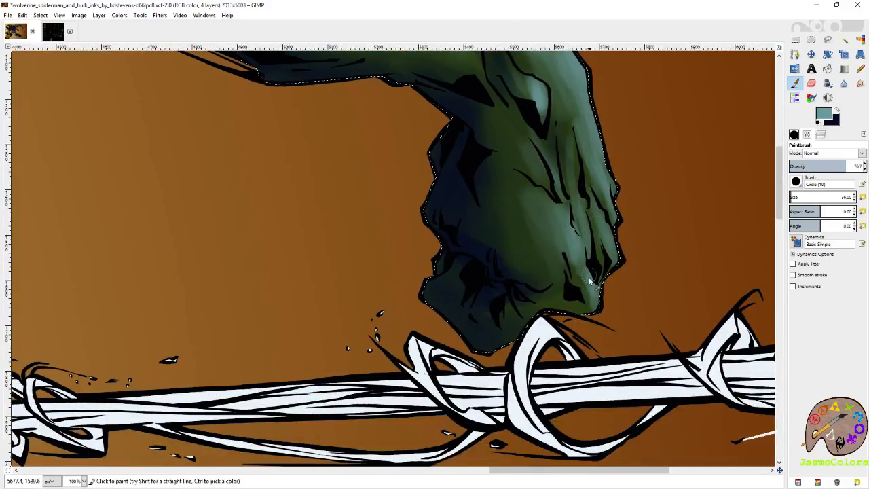
left_click_drag(481, 207, 669, 425)
left_click_drag(488, 238, 559, 313)
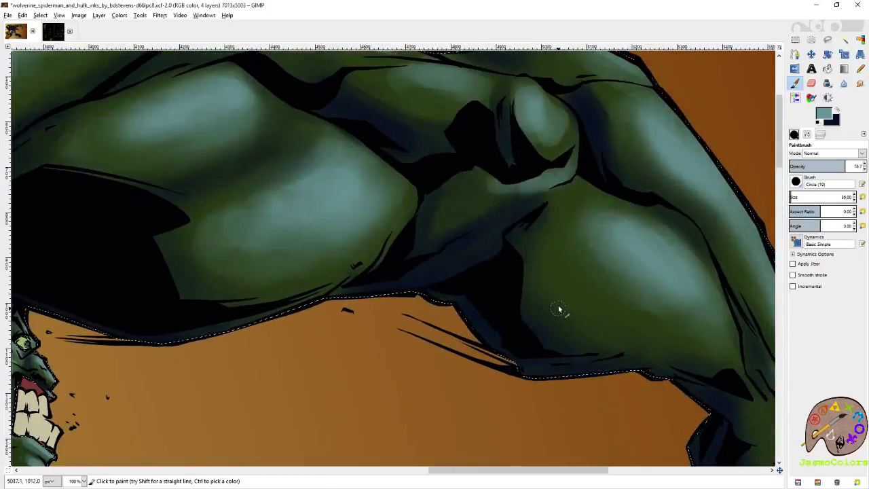
- Trim the lower edge of the teal highlight on the rounded elbow of Hulk's outstretched arm with the Eraser
left_click_drag(542, 133, 551, 221)
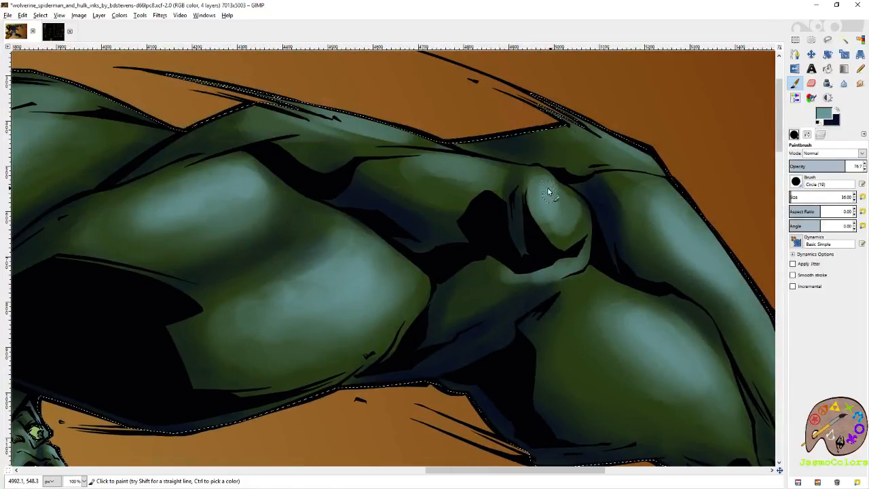
key("shift+e")
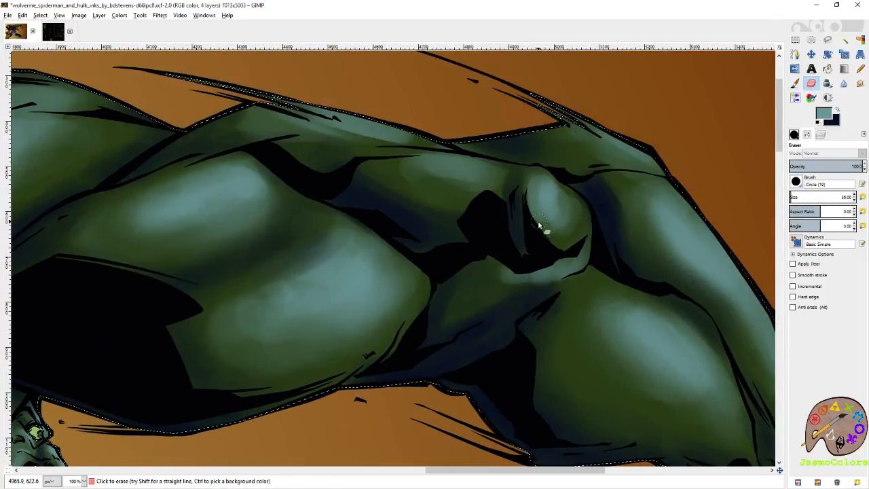
key("p")
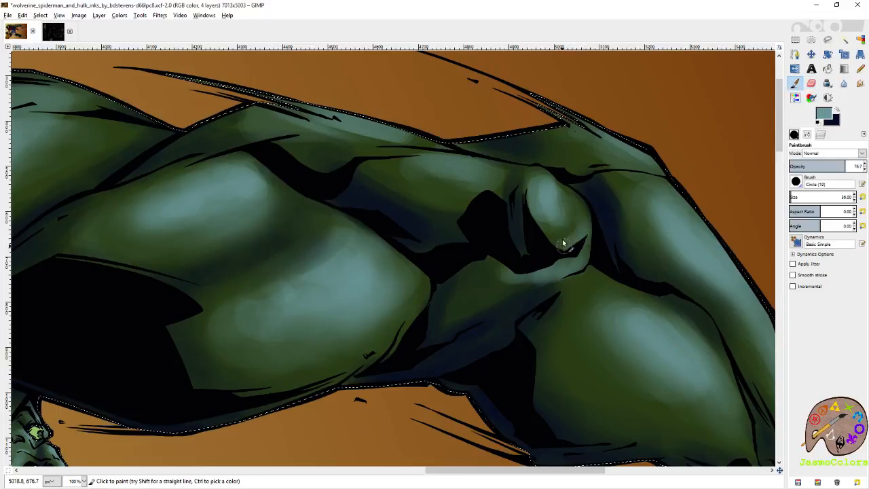
- Paint dark blue shadow into the muscle crease on Hulk's upper back near Spider-Man with the Paintbrush, and save the image
left_click_drag(439, 171, 552, 243)
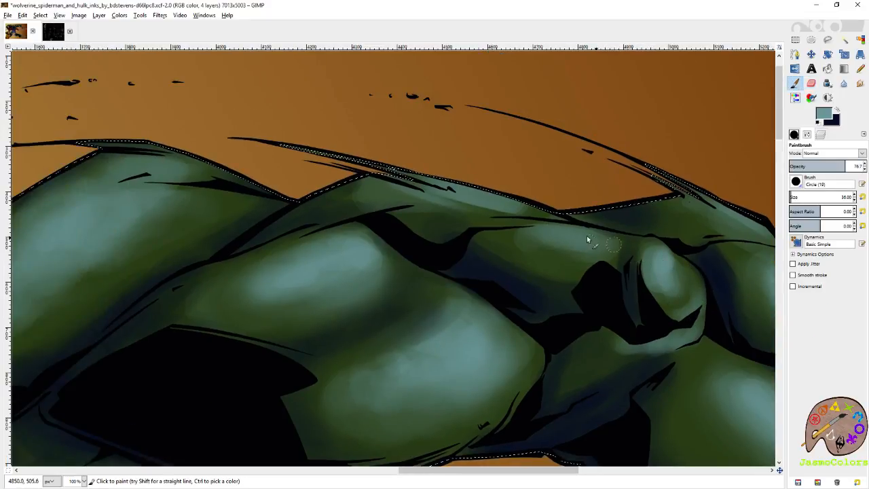
left_click_drag(326, 306, 650, 262)
left_click_drag(163, 214, 469, 244)
left_click_drag(102, 308, 670, 207)
key("shift+e")
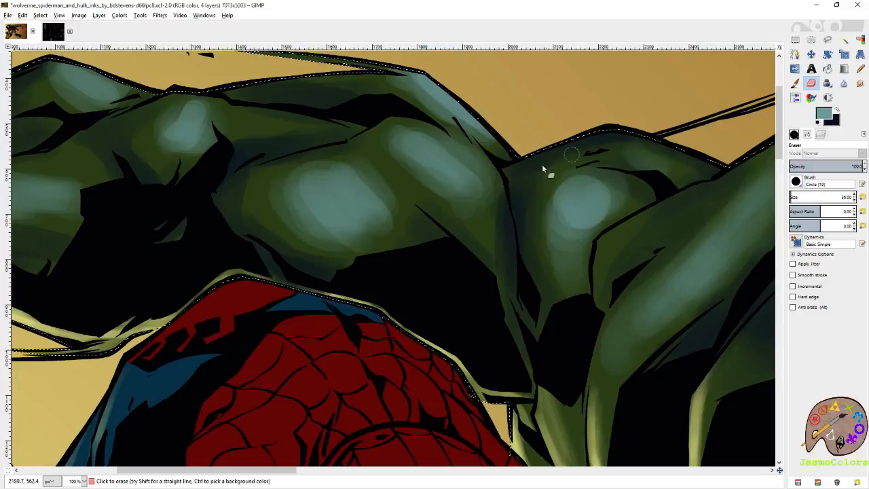
key("p")
key("x")
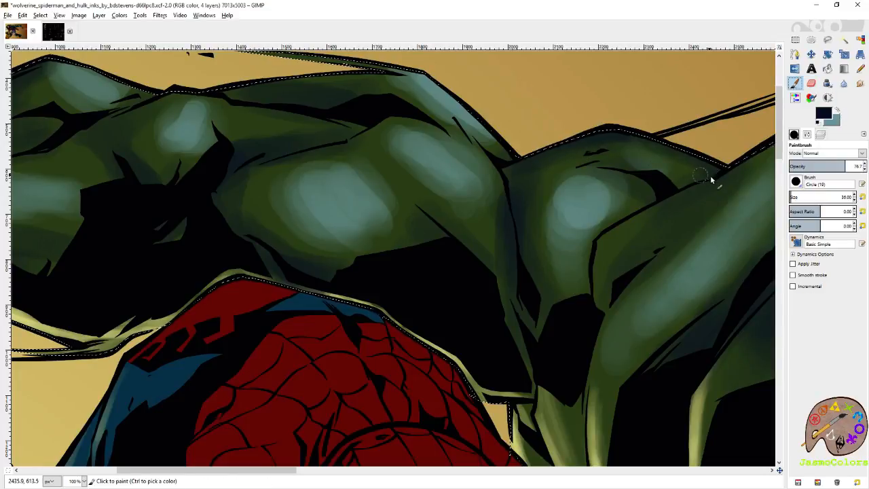
mouse_move(693, 167)
left_mouse_down()
mouse_move(708, 169)
mouse_move(690, 186)
left_mouse_up()
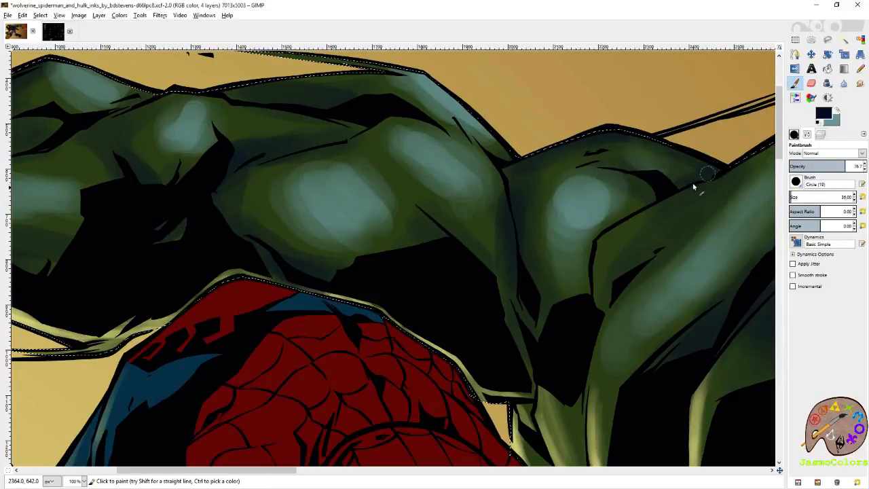
left_click_drag(611, 251, 601, 200)
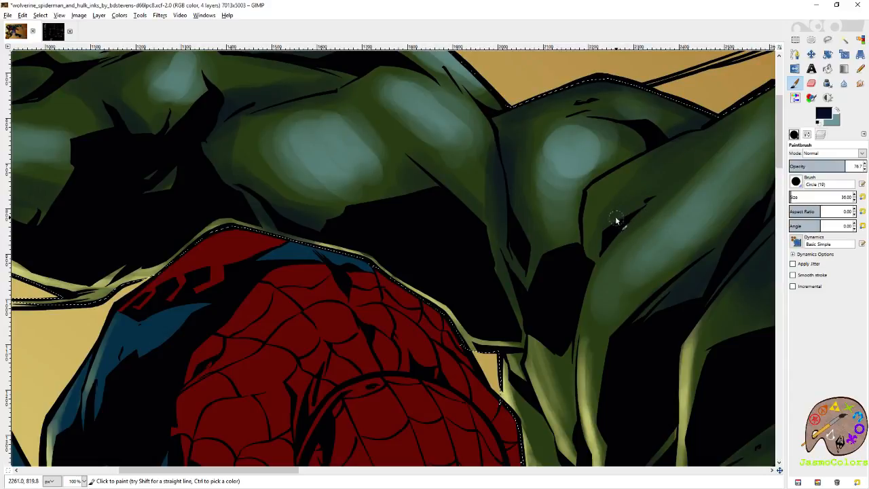
key("ctrl+s")
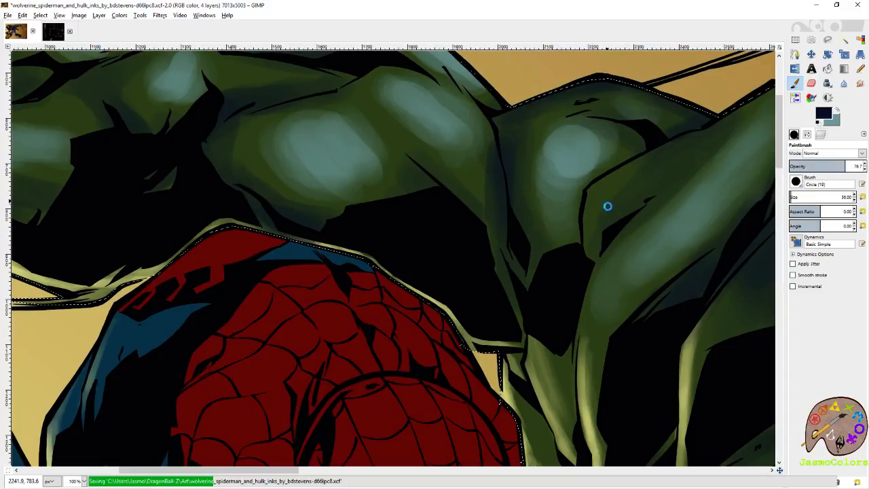
- Clean up the shading on Hulk's upper arm above Spider-Man's head with the Eraser, and save the image
mouse_move(514, 170)
left_mouse_down()
mouse_move(570, 217)
mouse_move(612, 227)
left_mouse_up()
key("shift+e")
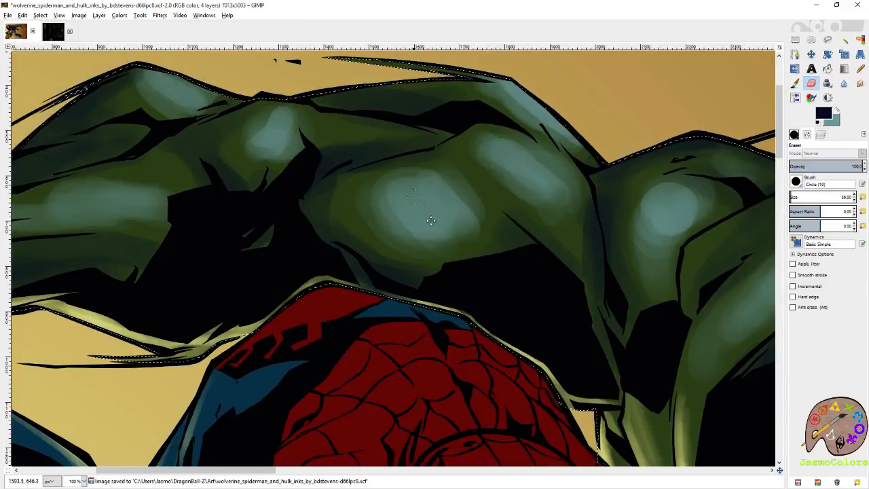
left_click_drag(411, 204, 490, 266)
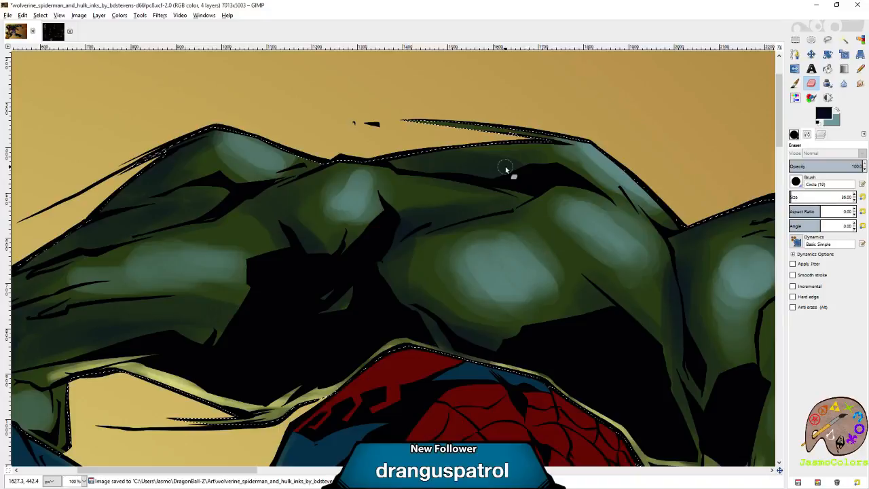
key("ctrl+s")
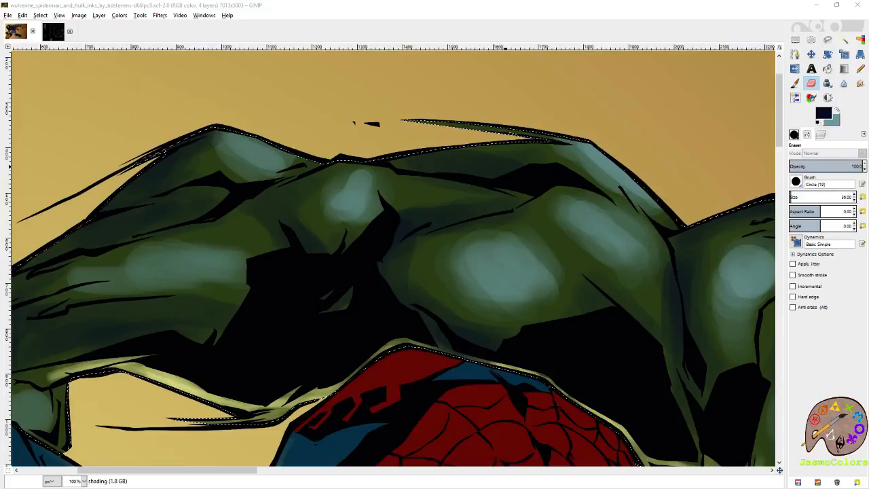
- Paint dark blue shadow along the upper-arm crease and in the small gap within the black elbow shadow with the Paintbrush
key("r")
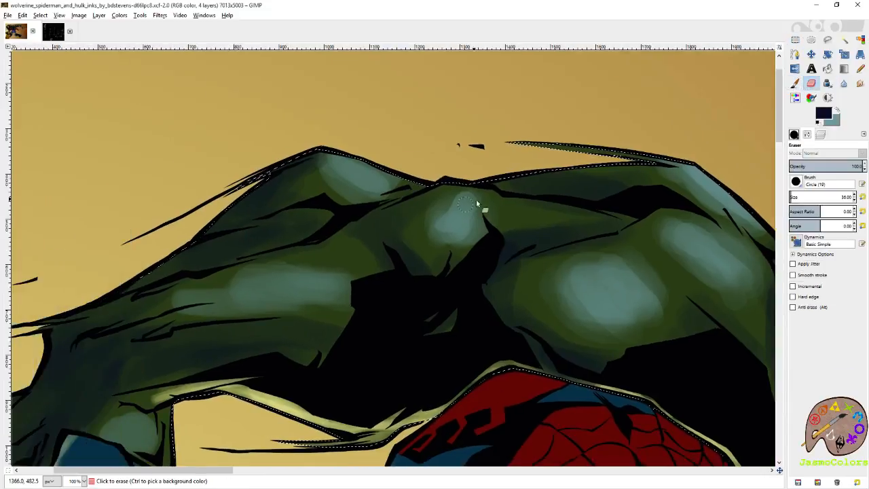
left_click(795, 83)
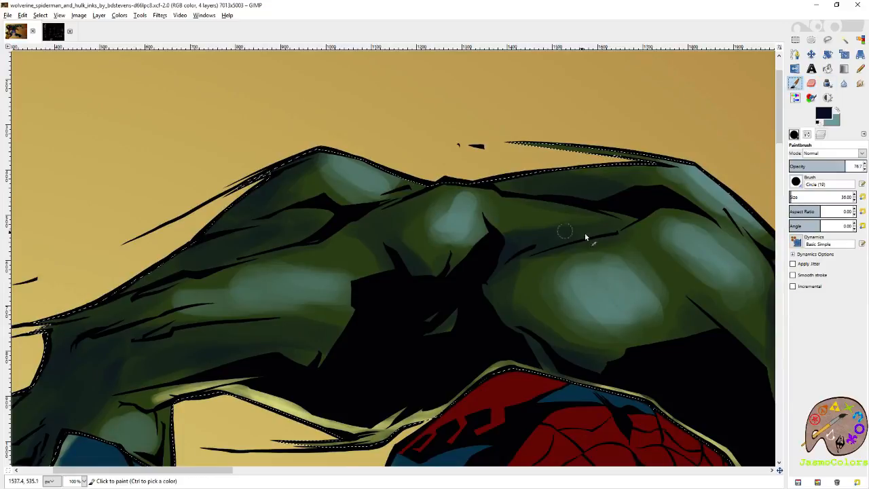
left_click(632, 220)
mouse_move(492, 299)
left_mouse_down()
mouse_move(592, 220)
mouse_move(526, 267)
left_mouse_up()
left_click_drag(367, 293, 506, 279)
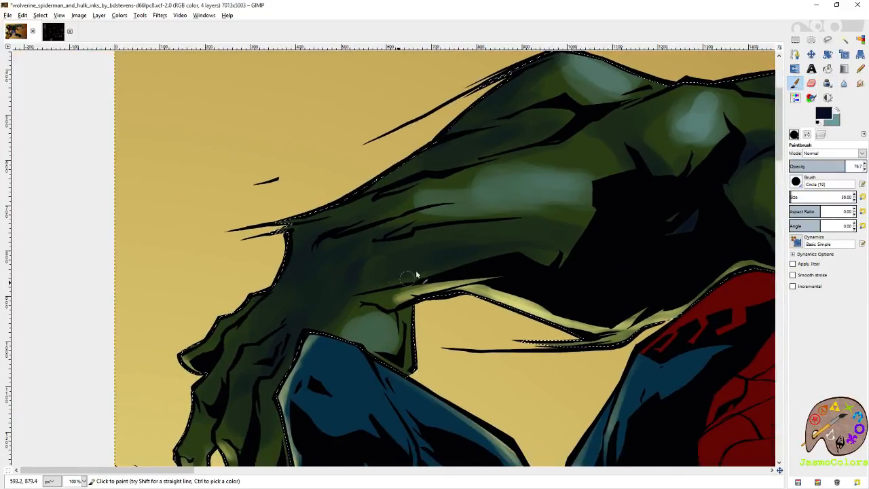
- Deepen the dark blue shadows over Hulk's wrist, the back of his hand and his fingers beside Spider-Man's knee
left_click_drag(365, 291, 535, 213)
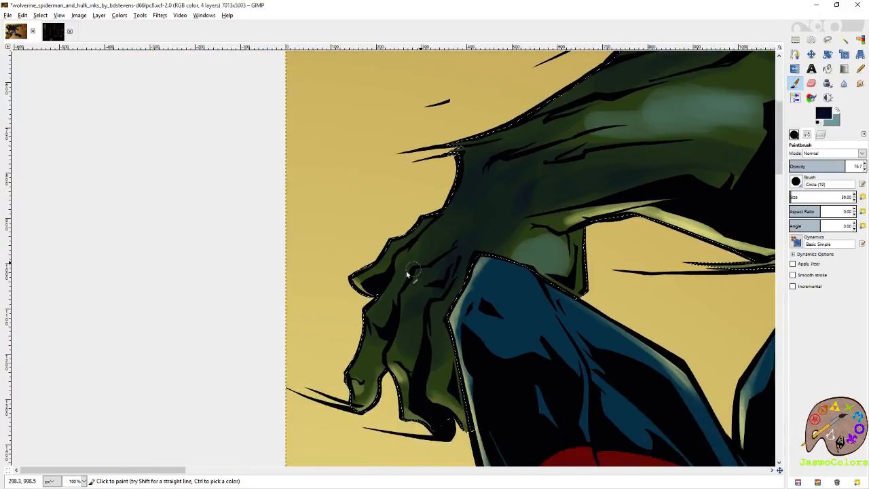
mouse_move(379, 324)
left_mouse_down()
mouse_move(378, 311)
mouse_move(404, 361)
left_mouse_up()
mouse_move(437, 309)
left_mouse_down()
mouse_move(465, 289)
mouse_move(449, 296)
mouse_move(450, 255)
mouse_move(423, 274)
mouse_move(464, 264)
mouse_move(450, 284)
mouse_move(402, 255)
mouse_move(403, 264)
mouse_move(448, 220)
mouse_move(434, 215)
mouse_move(441, 221)
mouse_move(395, 244)
left_mouse_up()
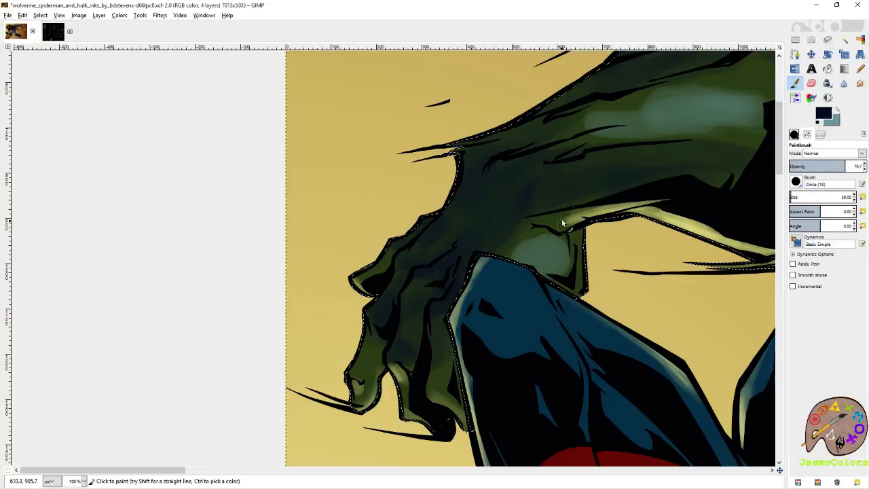
left_click_drag(566, 229, 454, 241)
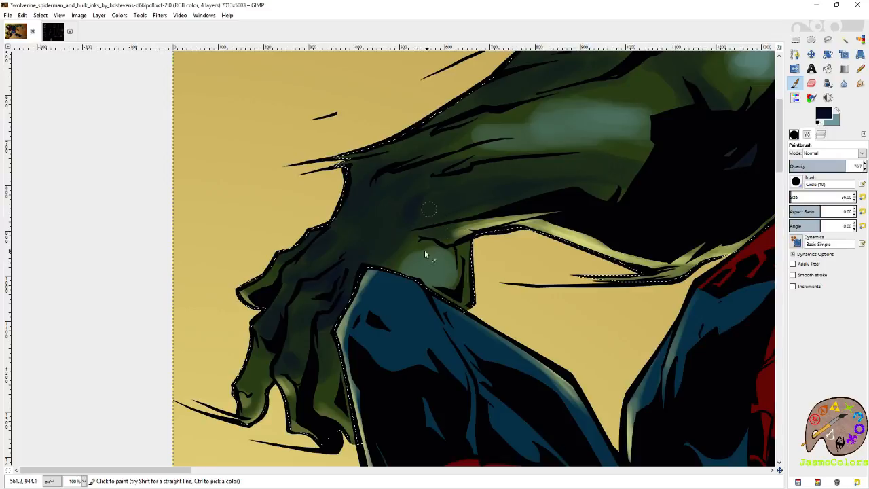
left_click_drag(396, 266, 515, 159)
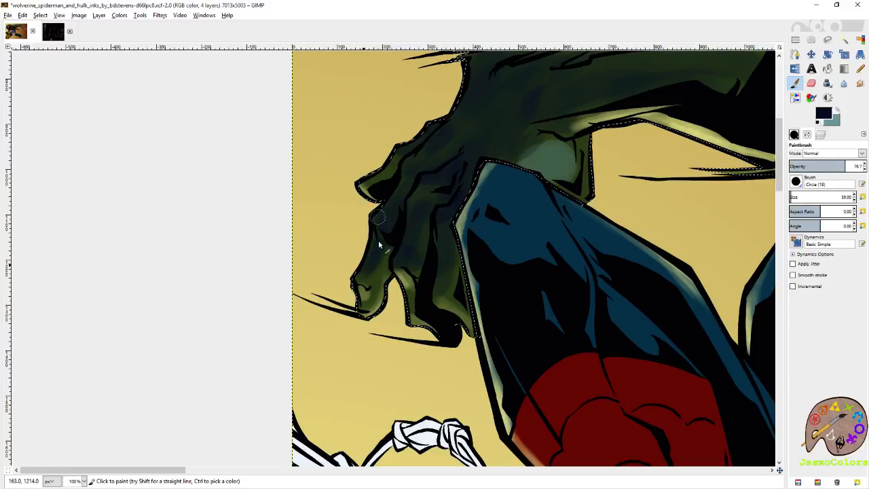
left_click_drag(525, 165, 428, 266)
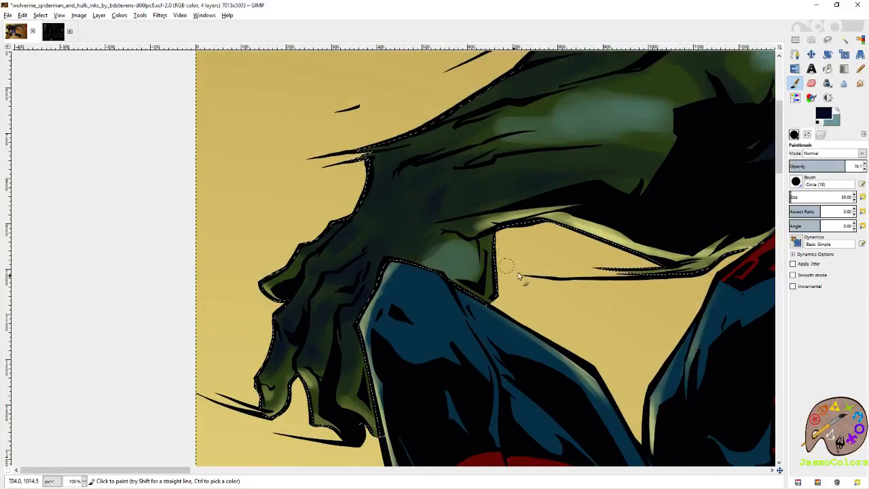
- Brighten the teal highlights on the heel of Hulk's hand and along his forearm, softening the forearm highlight's end with the Eraser
key("x")
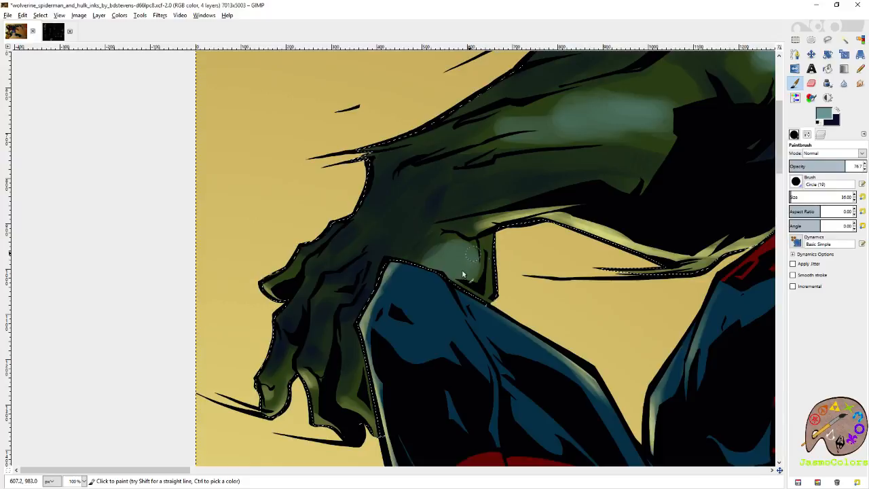
mouse_move(496, 247)
left_mouse_down()
mouse_move(493, 280)
mouse_move(497, 256)
left_mouse_up()
left_click_drag(519, 193, 421, 255)
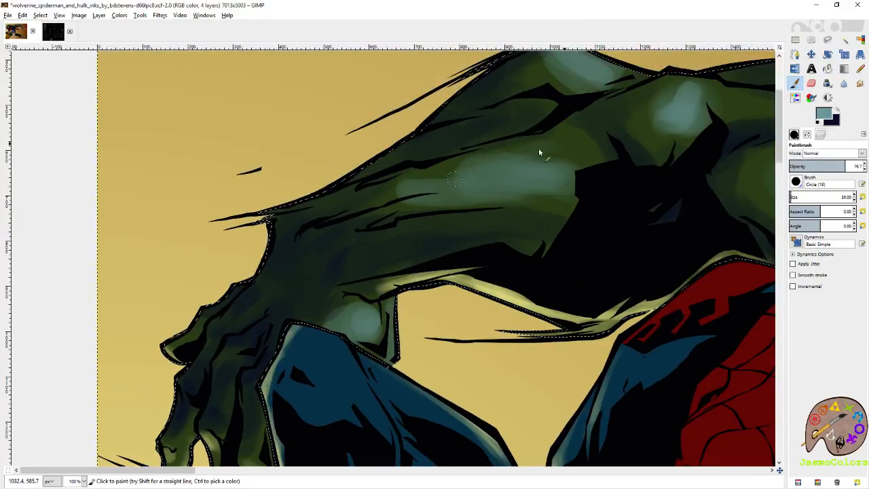
mouse_move(483, 176)
left_mouse_down()
mouse_move(411, 186)
mouse_move(531, 152)
mouse_move(467, 182)
mouse_move(598, 175)
mouse_move(479, 189)
left_mouse_up()
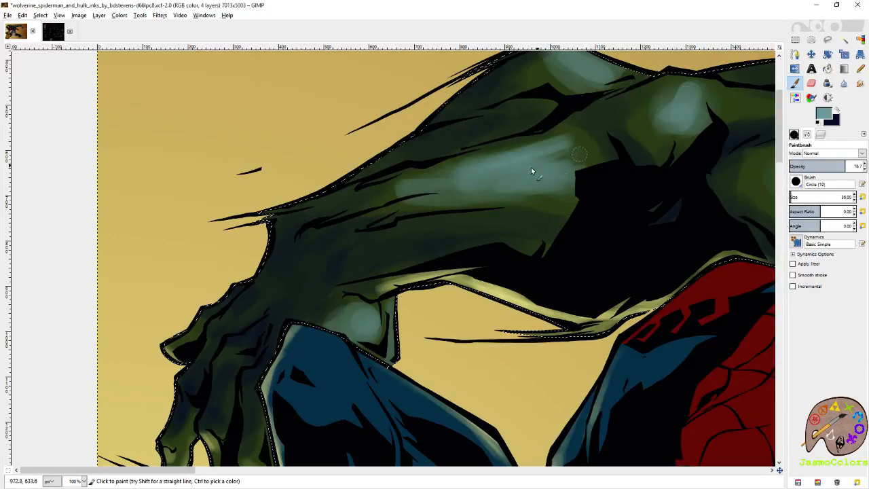
key("shift+e")
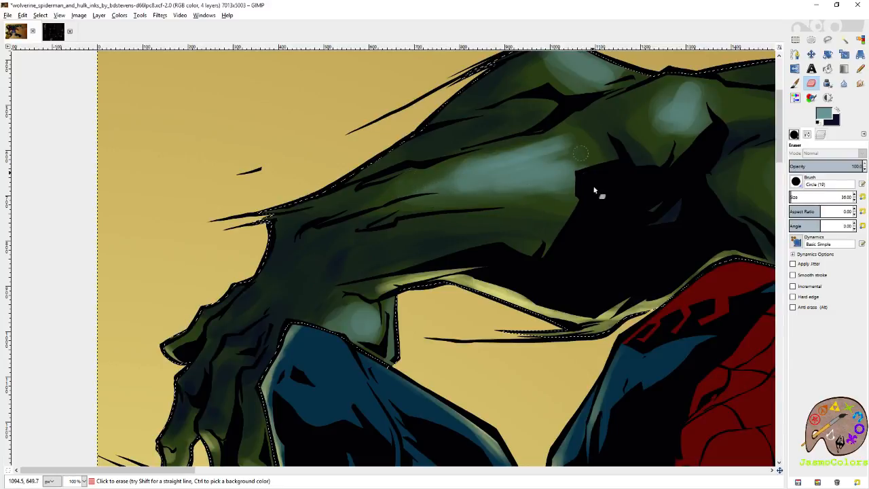
key("p")
mouse_move(569, 146)
left_mouse_down()
mouse_move(561, 148)
mouse_move(568, 142)
mouse_move(575, 175)
left_mouse_up()
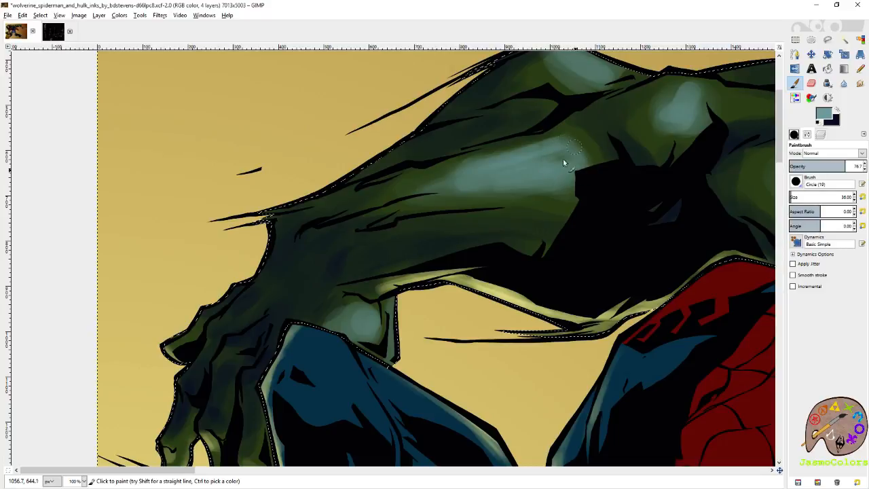
- Save the image and review the shading across the whole artwork
left_click_drag(514, 158, 419, 258)
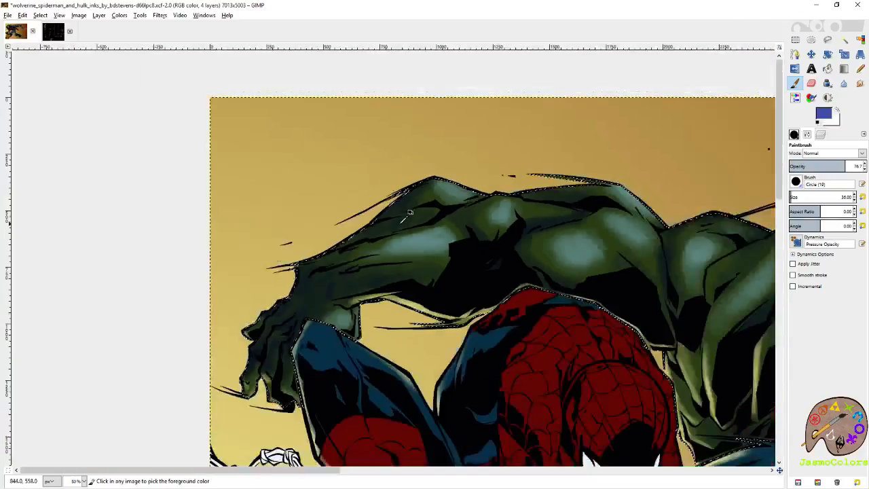
scroll(407, 216, "down", 2)
key("ctrl+s")
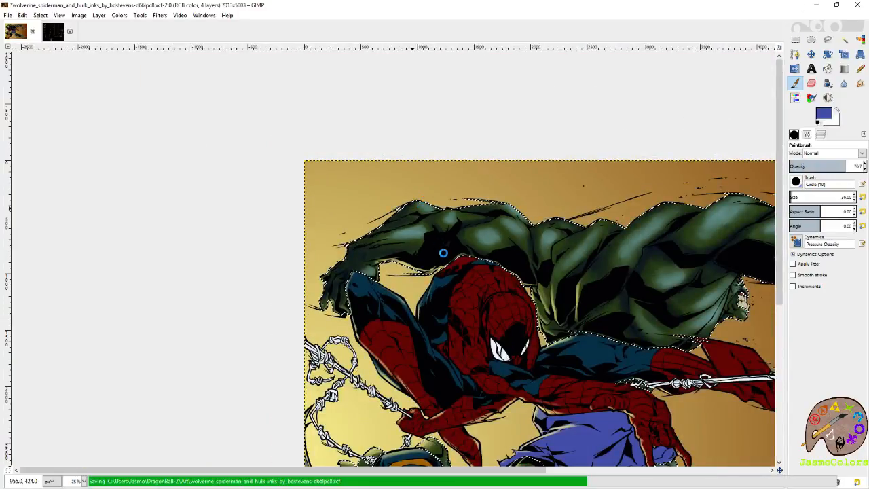
scroll(455, 234, "right", 5)
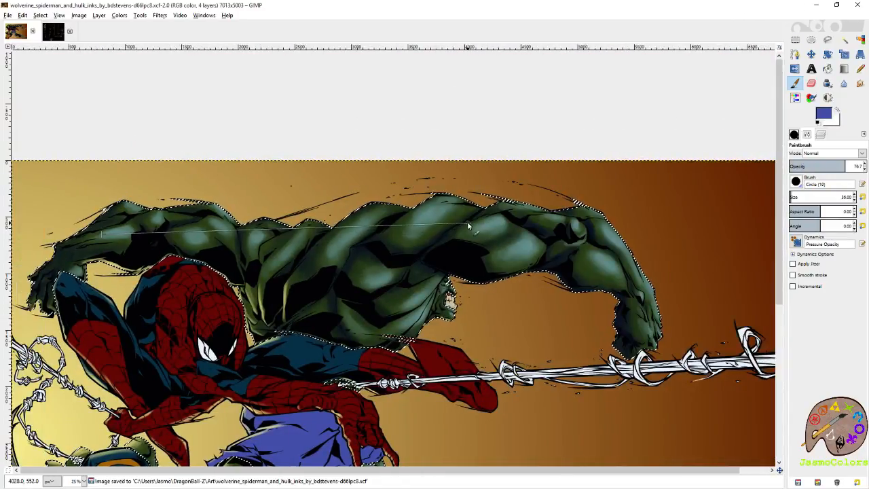
scroll(564, 149, "down", 1)
key("ctrl+s")
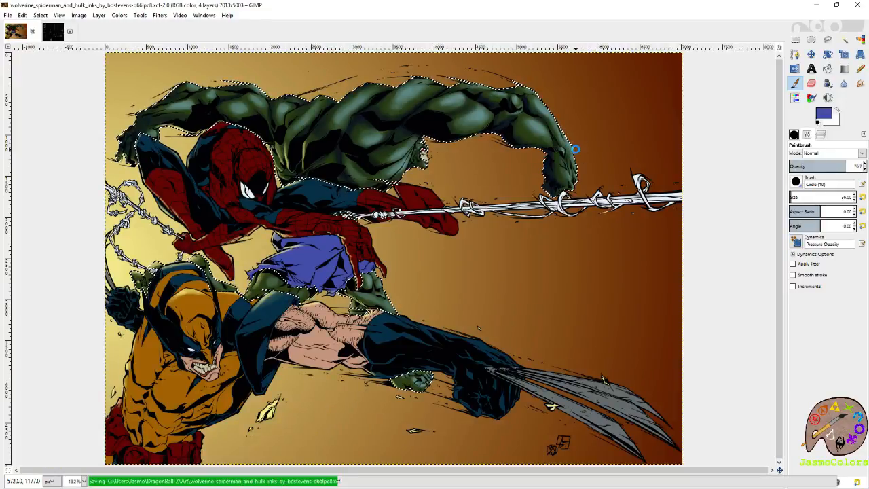
- Paint dark blue shadow on Hulk's thigh between the torn purple shorts and Wolverine's blue sleeve with the Paintbrush
scroll(242, 275, "up", 5)
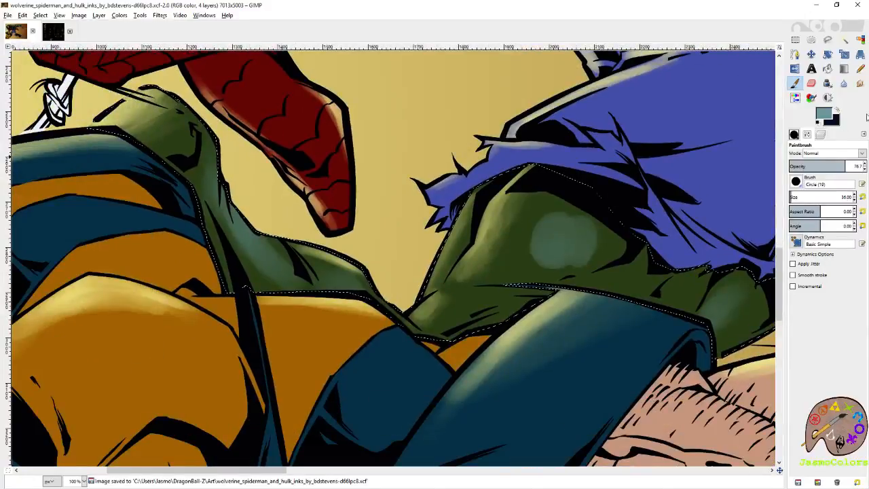
left_click(838, 113)
left_click_drag(634, 243, 610, 260)
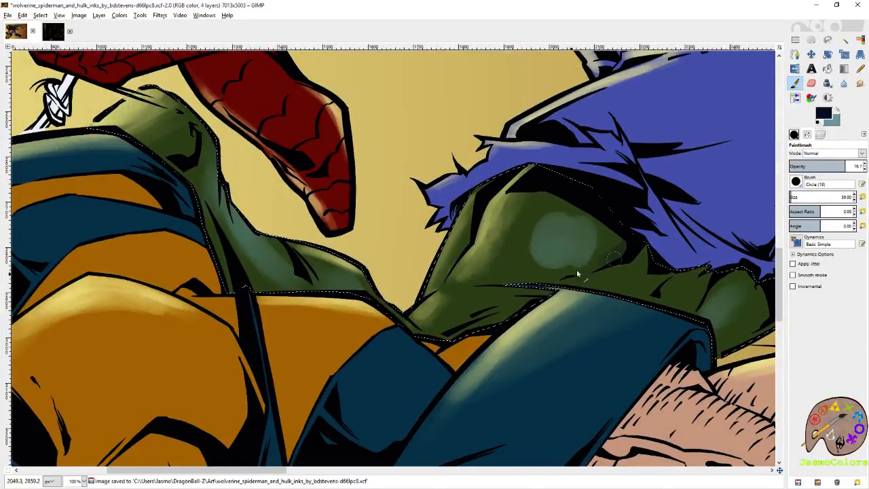
mouse_move(715, 296)
left_mouse_down()
mouse_move(605, 249)
mouse_move(606, 231)
mouse_move(596, 245)
left_mouse_up()
left_click_drag(545, 195, 654, 275)
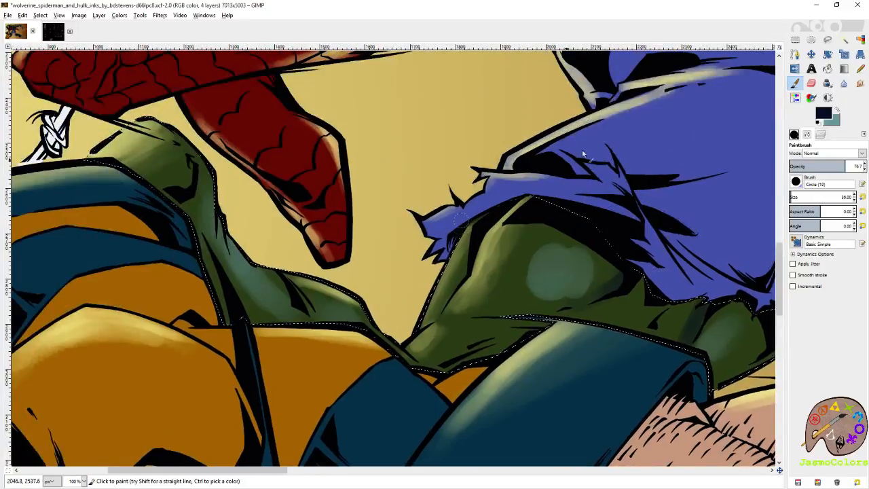
- Paint dark blue shadows on the green parts of Hulk's leg and foot behind Wolverine's shoulder, undoing one stray stroke
left_click_drag(373, 225, 677, 257)
mouse_move(481, 197)
left_mouse_down()
mouse_move(459, 219)
mouse_move(489, 231)
mouse_move(487, 244)
mouse_move(493, 236)
mouse_move(474, 216)
left_mouse_up()
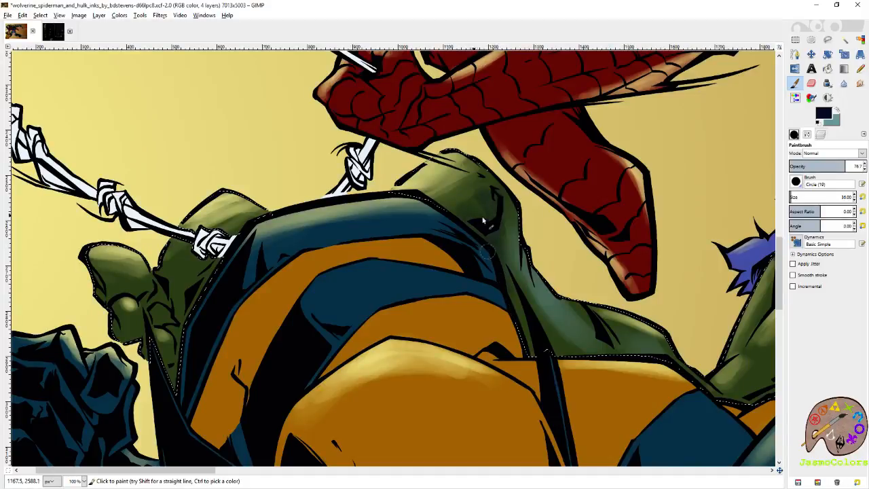
left_click_drag(380, 247, 510, 235)
left_click_drag(236, 284, 288, 288)
mouse_move(252, 311)
left_mouse_down()
mouse_move(286, 296)
mouse_move(305, 308)
mouse_move(308, 291)
mouse_move(300, 290)
mouse_move(338, 276)
mouse_move(304, 275)
mouse_move(347, 251)
mouse_move(344, 280)
mouse_move(306, 343)
mouse_move(314, 370)
mouse_move(284, 346)
mouse_move(297, 354)
mouse_move(312, 341)
mouse_move(303, 339)
mouse_move(319, 276)
mouse_move(292, 285)
mouse_move(263, 323)
left_mouse_up()
mouse_move(694, 339)
left_mouse_down()
mouse_move(365, 270)
mouse_move(314, 207)
mouse_move(407, 247)
left_mouse_up()
key("ctrl+z")
left_click_drag(375, 217, 413, 266)
left_click_drag(447, 314, 302, 318)
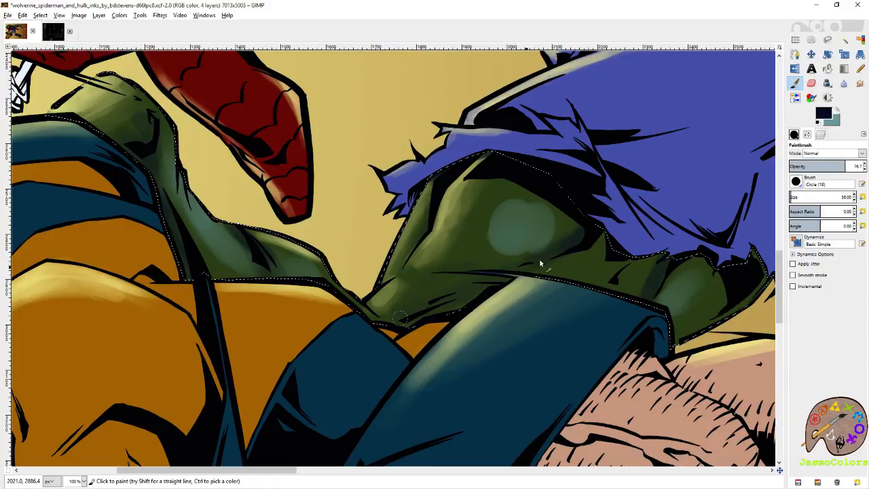
scroll(542, 256, "right", 3)
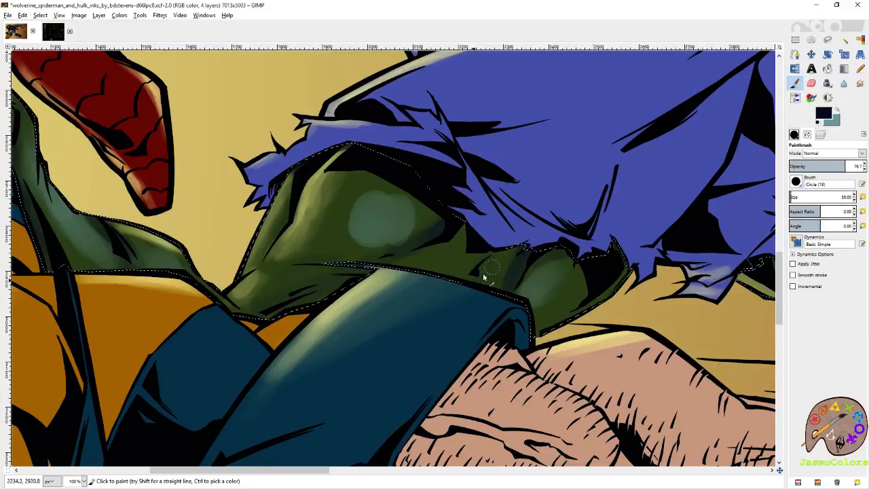
- Rework the teal highlight on Hulk's thigh with the Paintbrush at size 79.40, fading its edges with the Eraser
key("x")
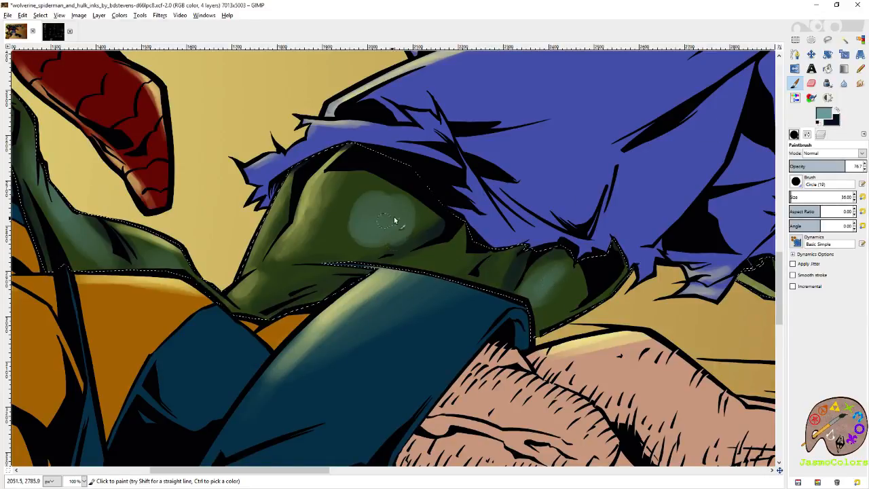
left_click(794, 196)
left_click_drag(397, 218, 342, 240)
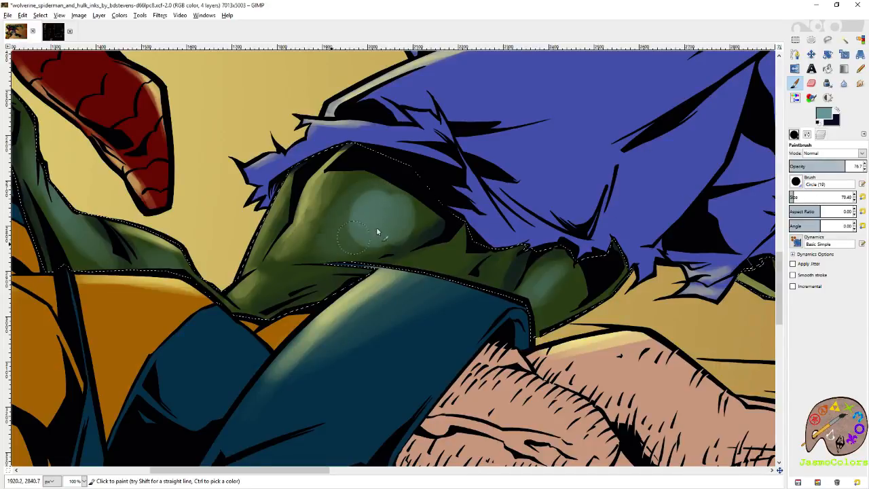
key("shift+e")
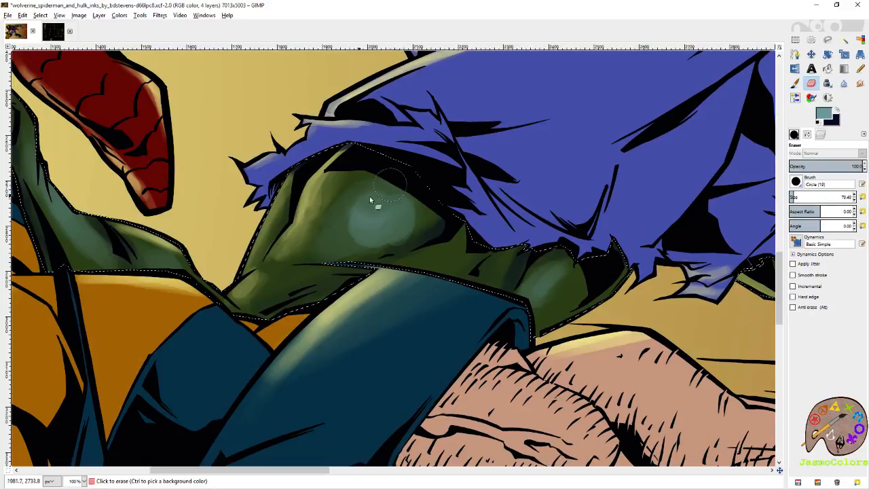
left_click_drag(397, 232, 360, 208)
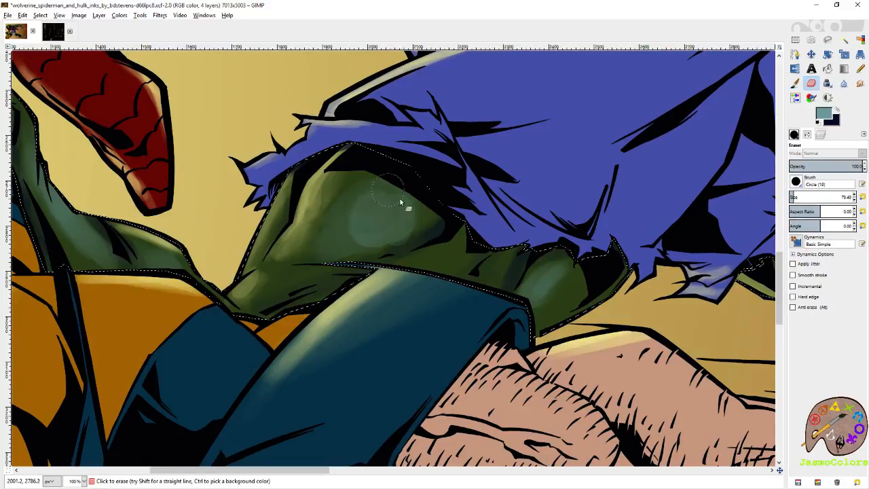
key("p")
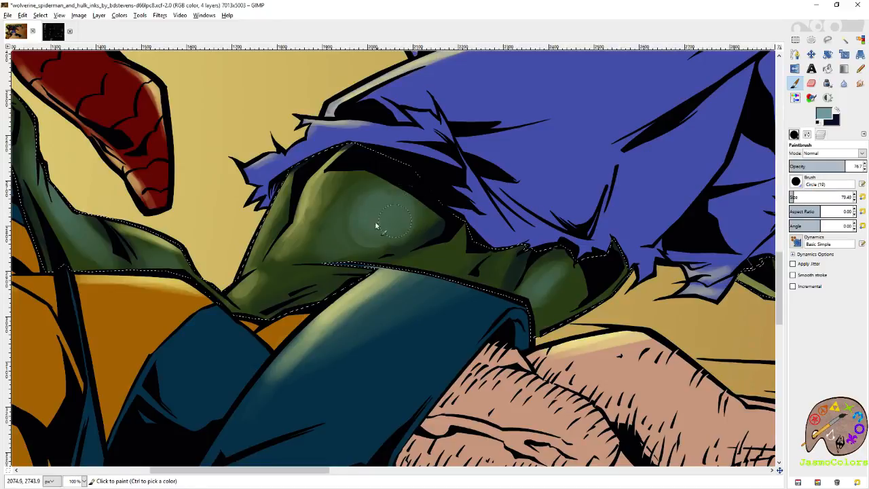
mouse_move(381, 210)
left_mouse_down()
mouse_move(347, 240)
mouse_move(426, 212)
mouse_move(396, 229)
mouse_move(422, 196)
mouse_move(381, 218)
left_mouse_up()
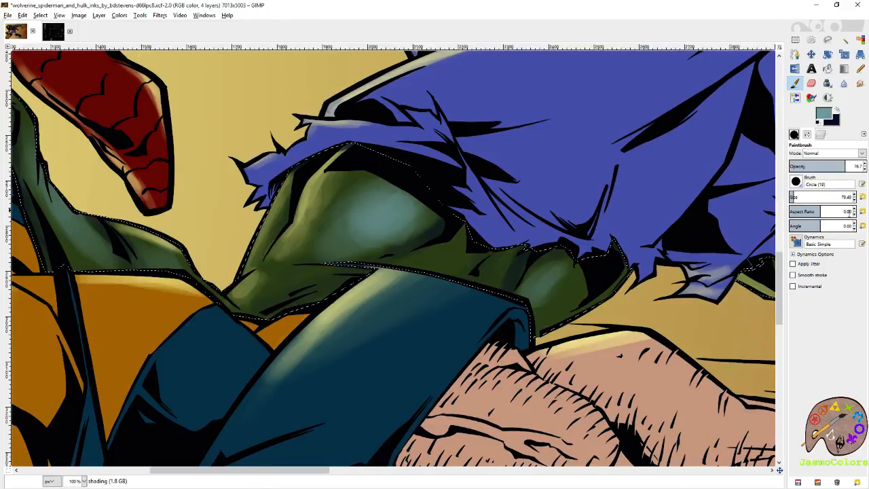
- With a 50.95 brush, brighten the teal highlight on Hulk's leg below the torn shorts and paint dark blue shadows around it
left_click(792, 196)
left_click_drag(791, 196, 793, 196)
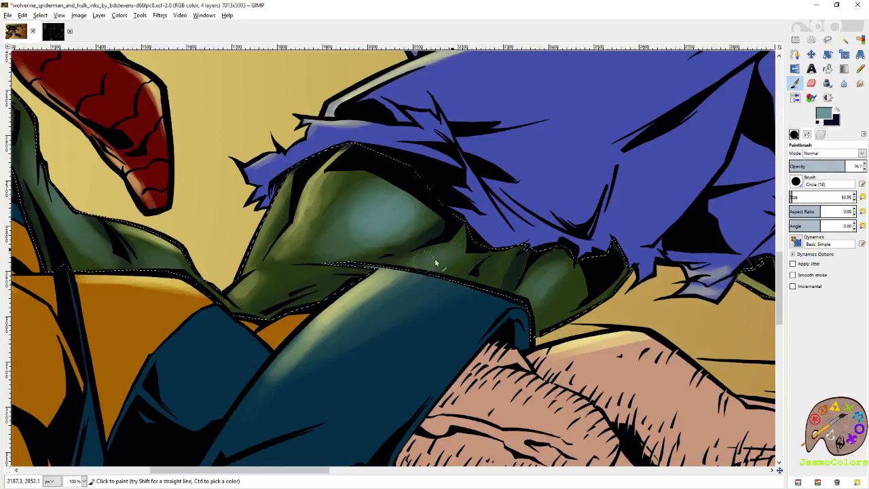
left_click_drag(561, 282, 543, 292)
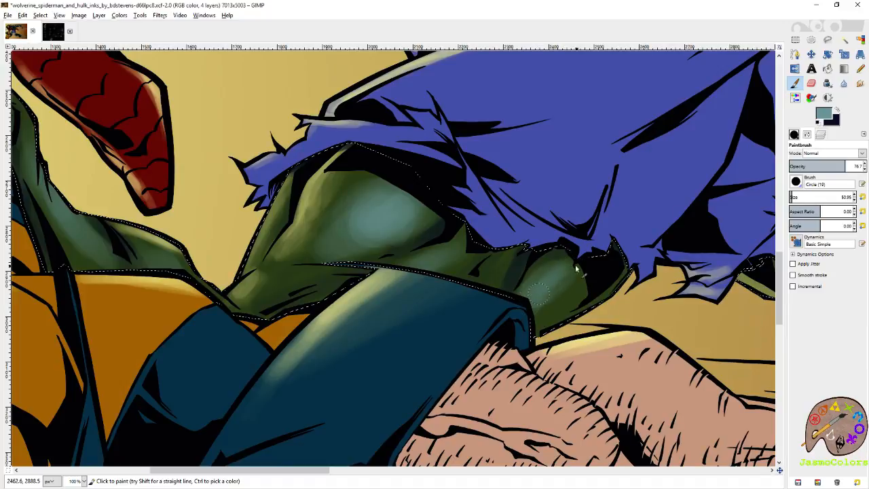
key("x")
mouse_move(602, 287)
left_mouse_down()
mouse_move(530, 327)
mouse_move(551, 331)
left_mouse_up()
mouse_move(486, 276)
left_mouse_down()
mouse_move(516, 251)
mouse_move(515, 258)
left_mouse_up()
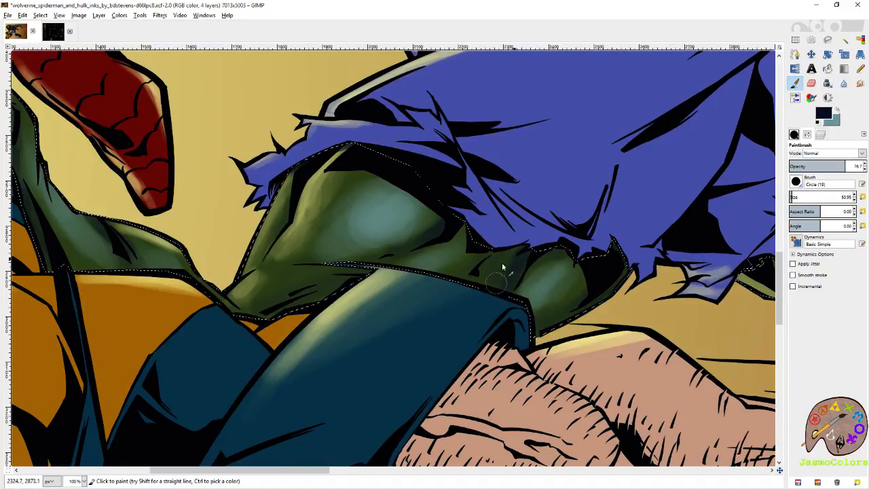
mouse_move(337, 281)
left_mouse_down()
mouse_move(310, 293)
mouse_move(319, 301)
mouse_move(328, 302)
mouse_move(312, 287)
mouse_move(315, 274)
mouse_move(282, 270)
mouse_move(293, 298)
left_mouse_up()
- Touch up the dark blue shadows on Hulk's other leg behind Wolverine's hairy torso, and save the image
mouse_move(771, 270)
left_mouse_down()
mouse_move(375, 296)
mouse_move(518, 313)
left_mouse_up()
mouse_move(423, 229)
left_mouse_down()
mouse_move(432, 269)
mouse_move(426, 212)
mouse_move(480, 276)
mouse_move(452, 248)
mouse_move(540, 301)
mouse_move(517, 293)
mouse_move(535, 297)
mouse_move(546, 267)
mouse_move(548, 285)
mouse_move(560, 286)
mouse_move(550, 279)
mouse_move(573, 294)
left_mouse_up()
left_click_drag(587, 354, 531, 188)
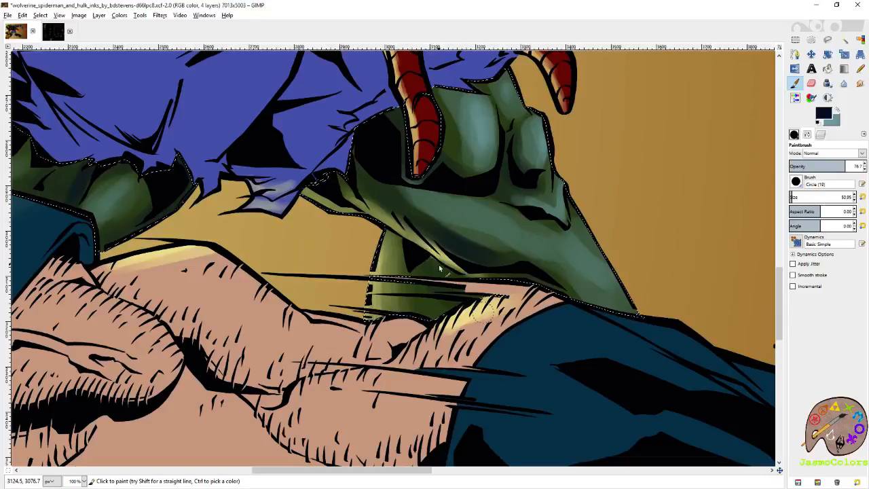
mouse_move(449, 334)
left_mouse_down()
mouse_move(436, 310)
mouse_move(443, 316)
left_mouse_up()
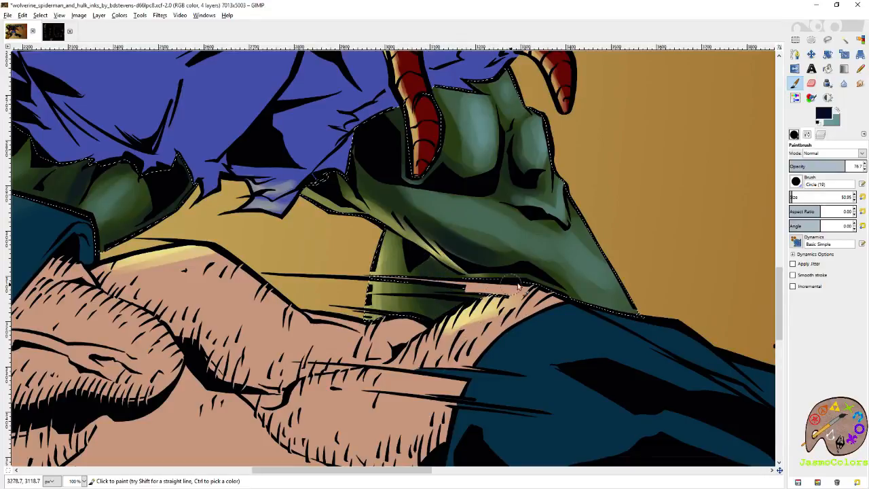
left_click_drag(532, 283, 543, 358)
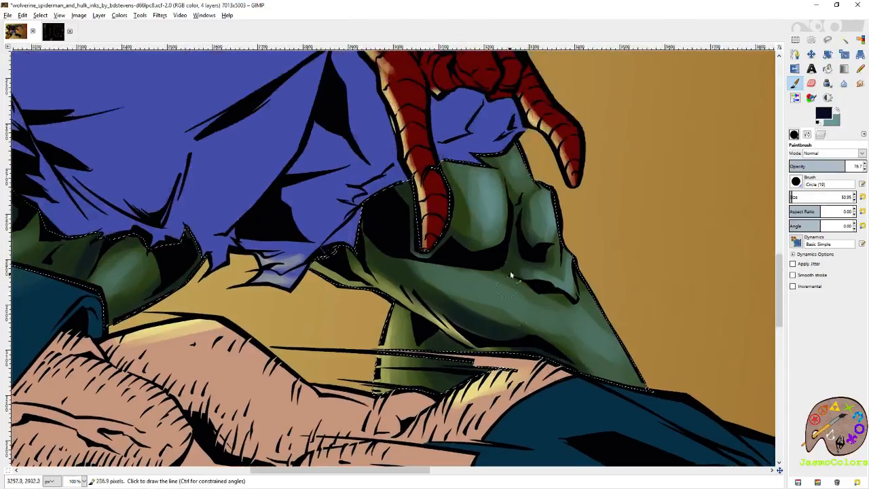
key("shift+e")
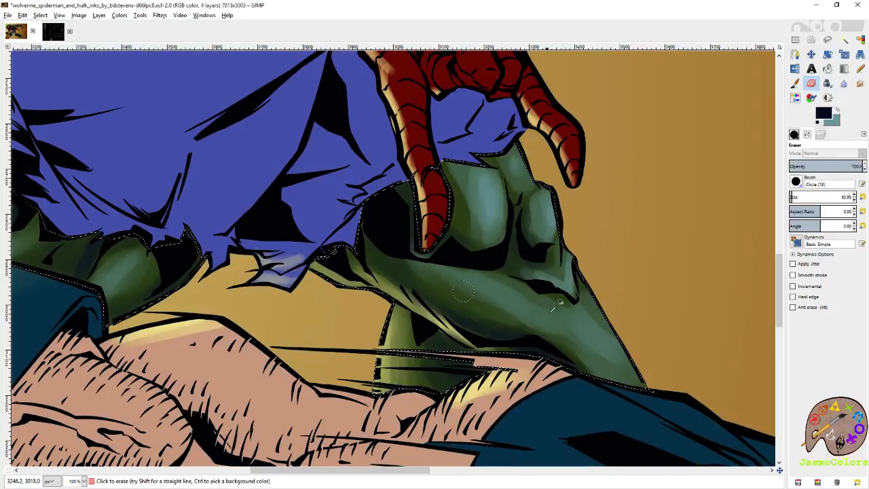
key("ctrl+s")
- Paint teal highlights along Hulk's bent lower leg and knee beside Spider-Man's fingers
key("p")
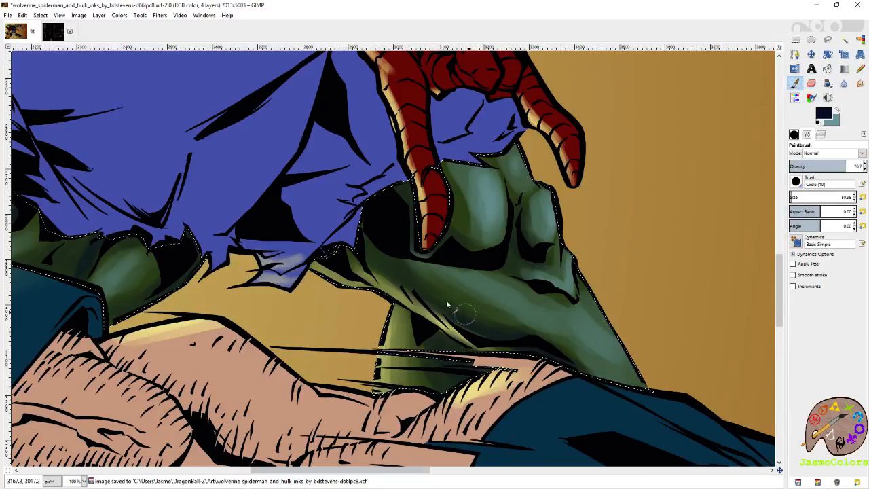
key("x")
scroll(537, 309, "down", 2)
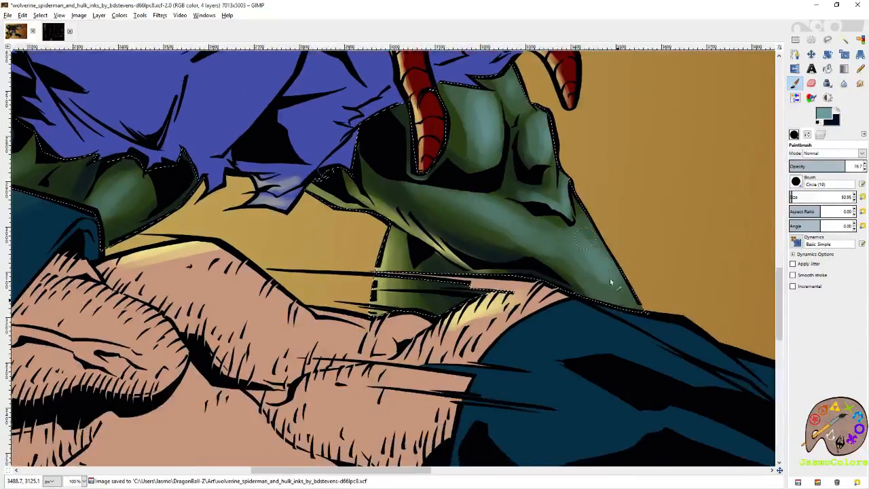
scroll(604, 245, "up", 2)
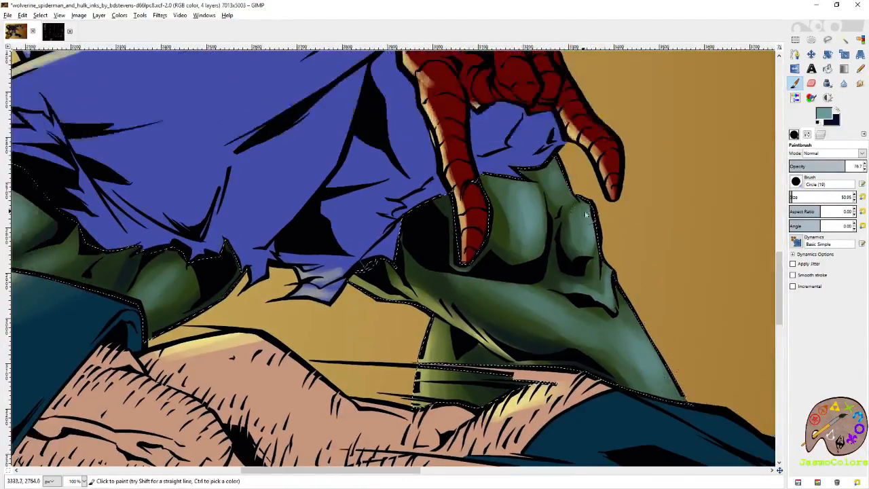
- Paint dark blue shadows on Hulk's foot and toes below Wolverine's leg
key("x")
key("ctrl")
key("ctrl")
left_click_drag(520, 234, 469, 62)
left_click_drag(518, 240, 381, 68)
mouse_move(553, 391)
left_mouse_down()
mouse_move(410, 218)
mouse_move(445, 232)
mouse_move(409, 253)
mouse_move(424, 269)
mouse_move(462, 299)
mouse_move(542, 325)
left_mouse_up()
mouse_move(465, 272)
left_mouse_down()
mouse_move(492, 237)
mouse_move(526, 237)
mouse_move(514, 234)
mouse_move(552, 221)
mouse_move(535, 225)
mouse_move(555, 210)
left_mouse_up()
mouse_move(476, 293)
left_mouse_down()
mouse_move(487, 323)
mouse_move(480, 302)
mouse_move(425, 262)
mouse_move(446, 297)
left_mouse_up()
mouse_move(411, 269)
left_mouse_down()
mouse_move(452, 280)
mouse_move(438, 272)
mouse_move(466, 274)
mouse_move(456, 314)
mouse_move(564, 331)
left_mouse_up()
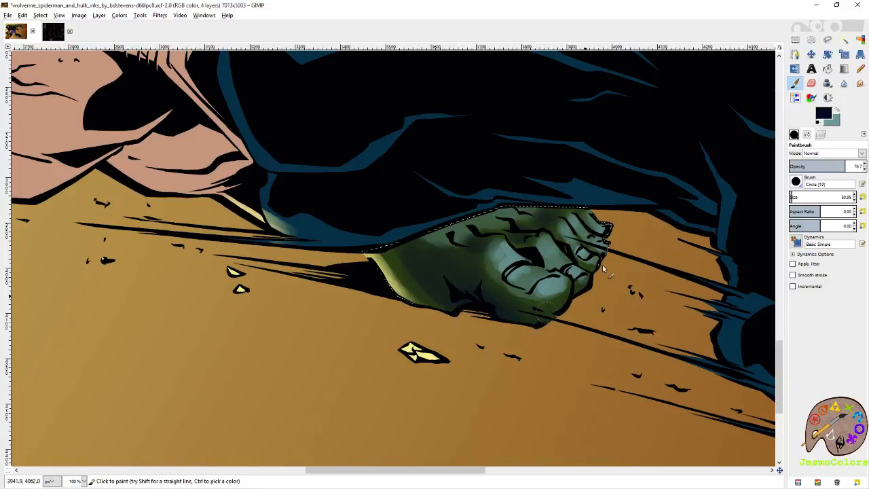
- Deepen the dark blue shadow across the sole of Hulk's foot and beneath the big toe
key("shift+e")
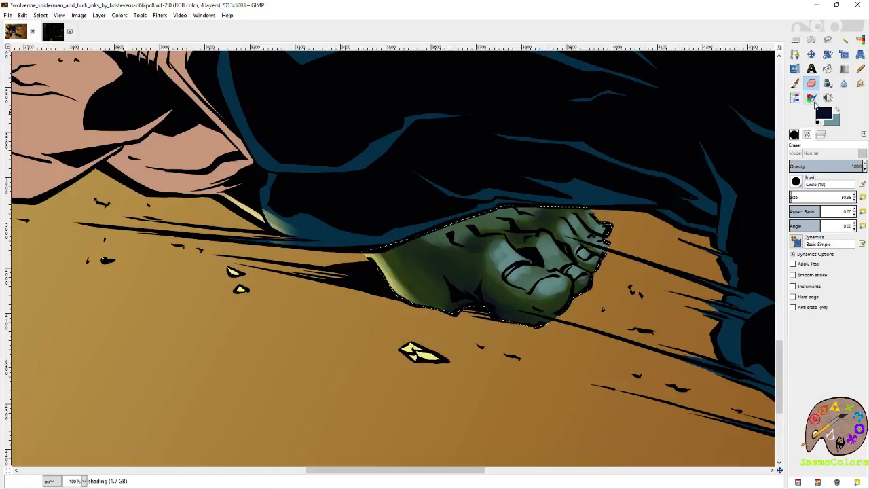
left_click(837, 110)
left_click(795, 83)
left_click(837, 111)
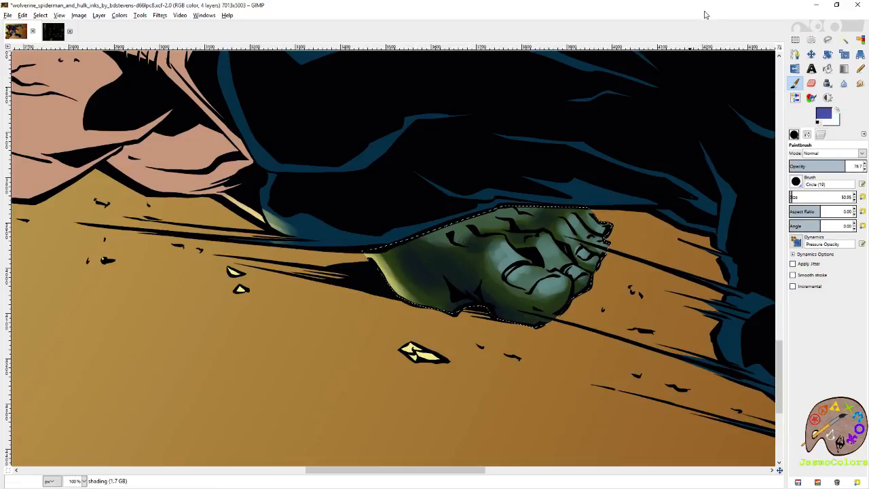
scroll(660, 140, "down", 6)
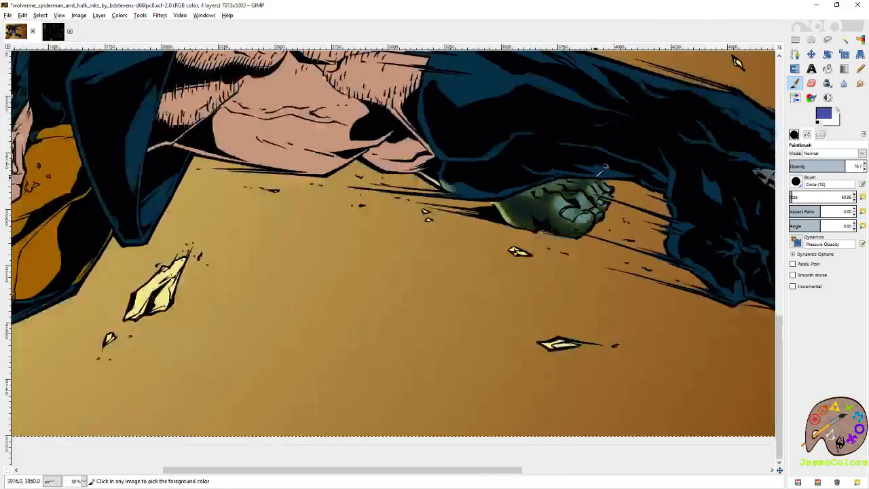
- Clear the selection around Hulk's green skin and save the image
key("ctrl+shift+a")
key("r")
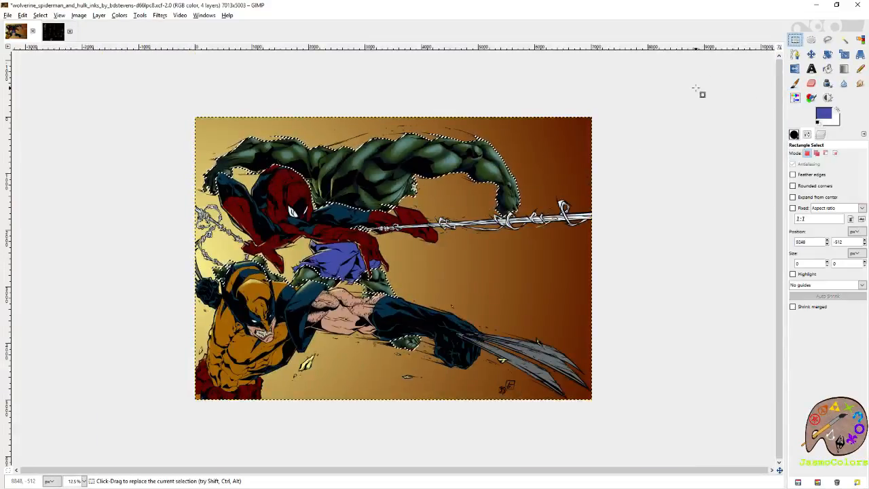
key("ctrl+s")
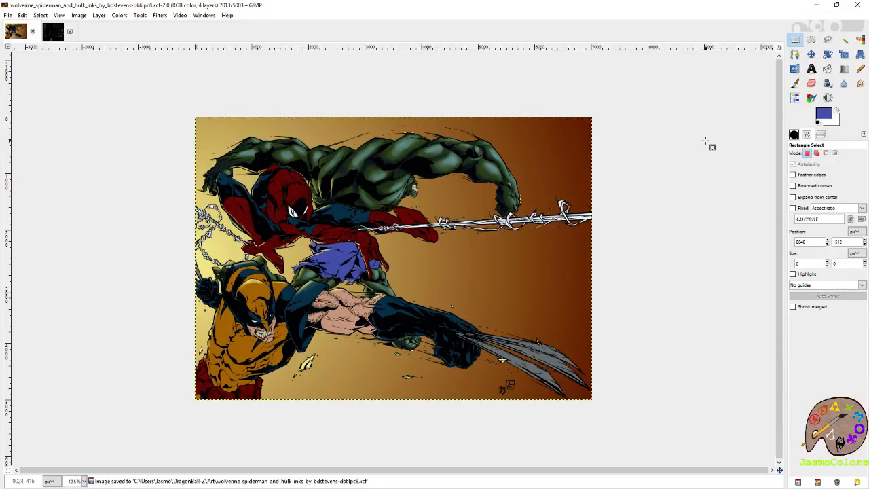
- Restore the selection around Hulk's skin and touch up the teal highlights on his back and shoulders with a 93.76 brush
key("ctrl")
key("ctrl+z")
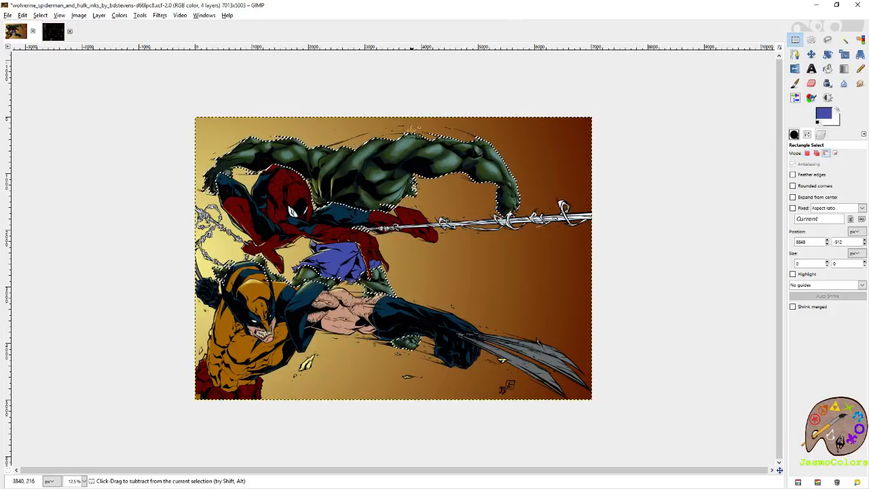
scroll(413, 138, "up", 4)
key("p")
left_click_drag(535, 139, 623, 254)
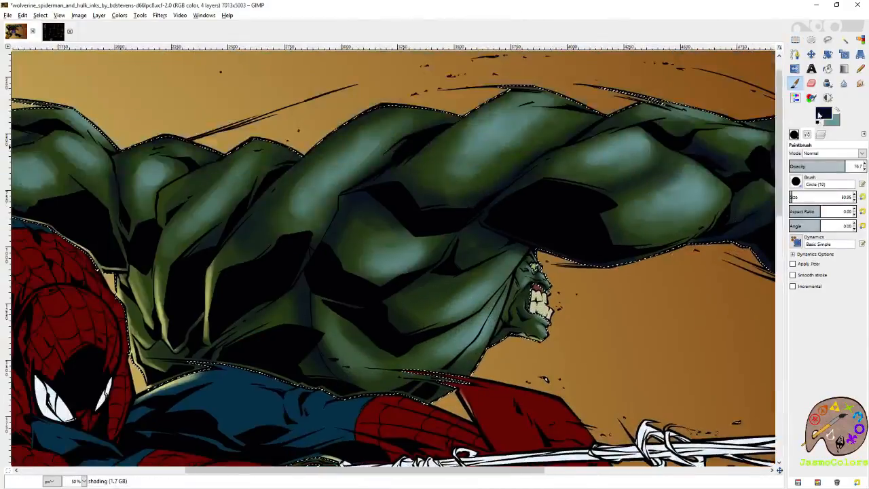
left_click(837, 110)
left_click(804, 197)
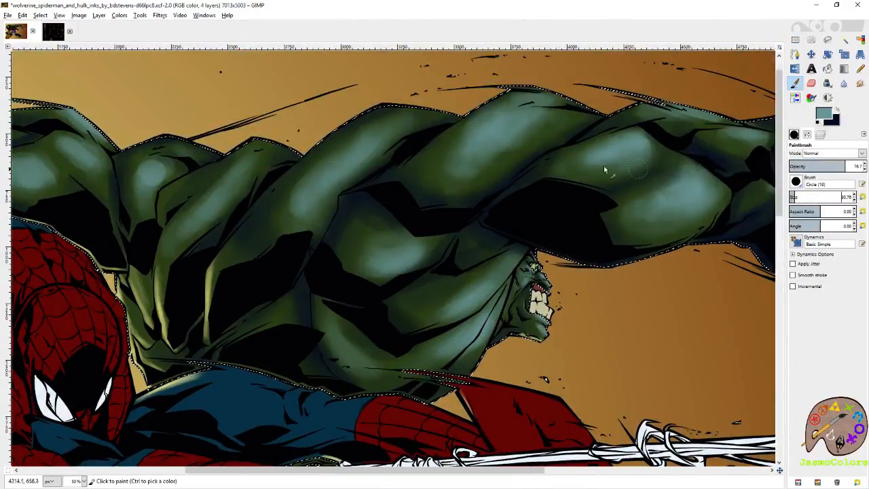
left_click(483, 132)
mouse_move(293, 165)
left_mouse_down()
mouse_move(578, 221)
mouse_move(734, 231)
left_mouse_up()
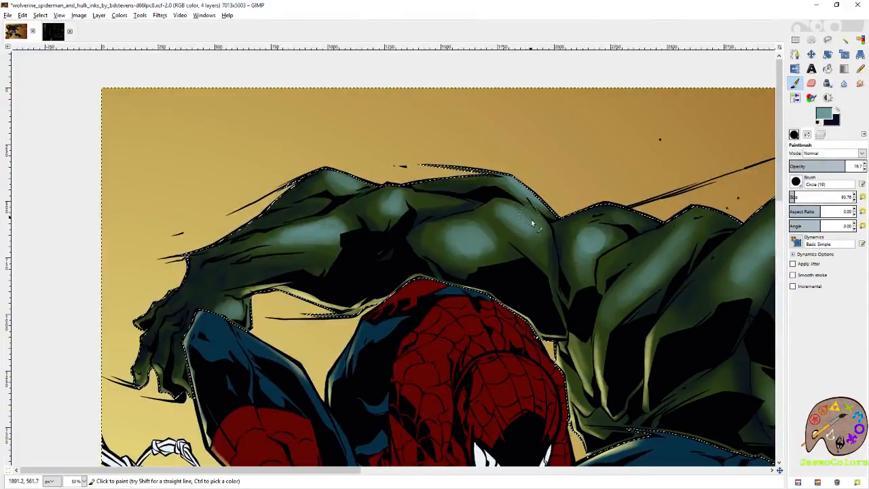
- Soften the teal highlights on Hulk's shoulder, upper arm, elbow and forearm above Spider-Man with the Eraser
key("shift+e")
mouse_move(476, 235)
left_mouse_down()
mouse_move(458, 233)
mouse_move(473, 233)
mouse_move(475, 248)
mouse_move(482, 241)
left_mouse_up()
mouse_move(600, 233)
left_mouse_down()
mouse_move(576, 239)
mouse_move(603, 250)
mouse_move(591, 238)
mouse_move(597, 259)
left_mouse_up()
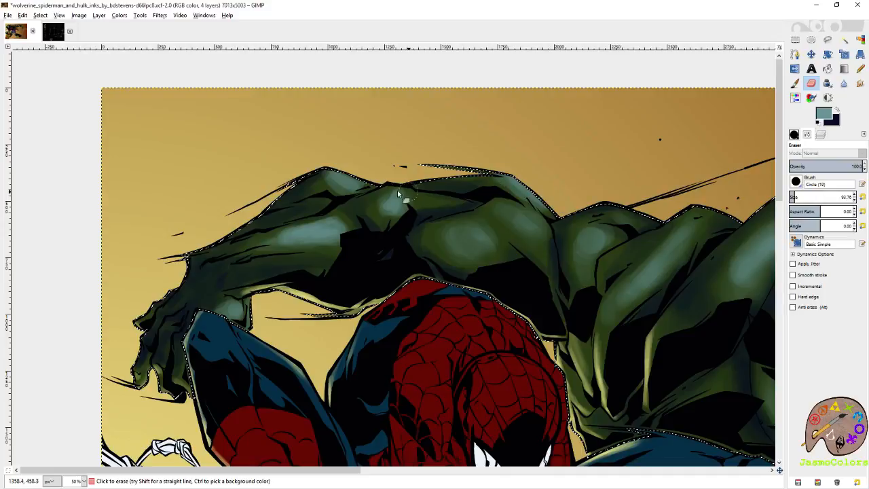
mouse_move(354, 190)
left_mouse_down()
mouse_move(350, 234)
mouse_move(305, 234)
left_mouse_up()
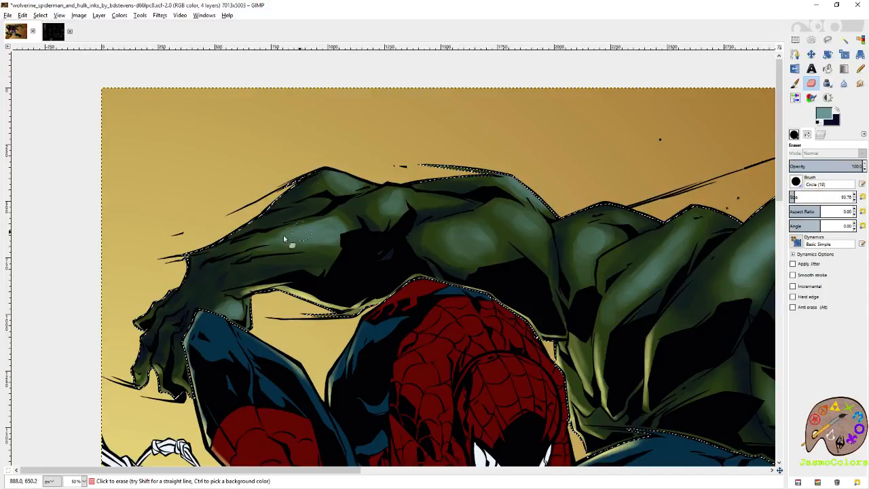
mouse_move(245, 247)
left_mouse_down()
mouse_move(305, 217)
mouse_move(217, 271)
left_mouse_up()
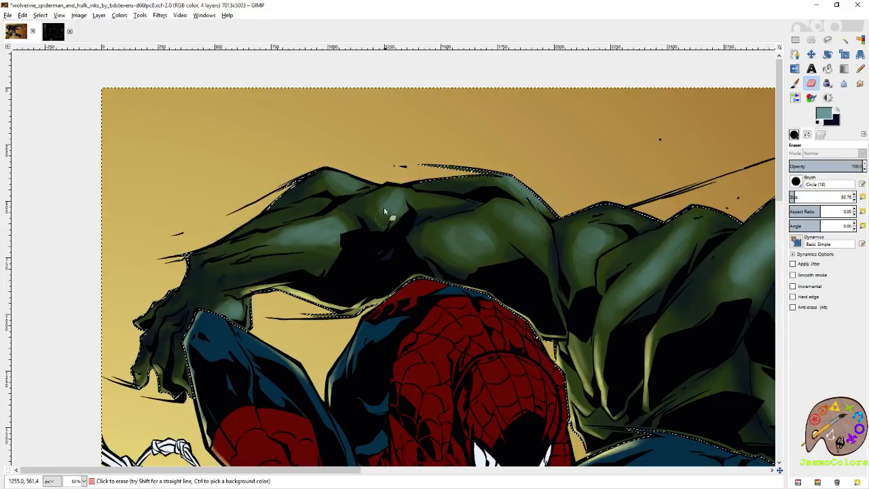
mouse_move(364, 209)
left_mouse_down()
mouse_move(404, 210)
mouse_move(485, 214)
left_mouse_up()
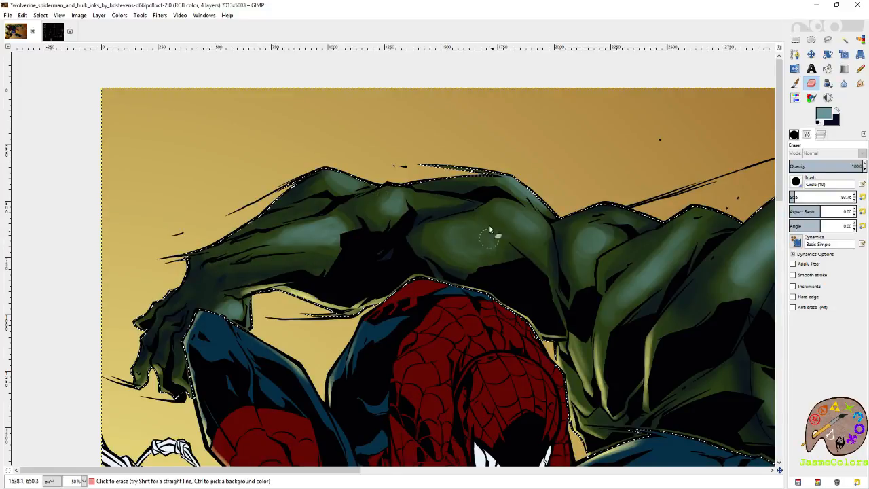
- Repaint the teal highlights on Hulk's shoulder and upper arm, then refine those on the elbow and forearm at brush size 64.76
left_click(795, 83)
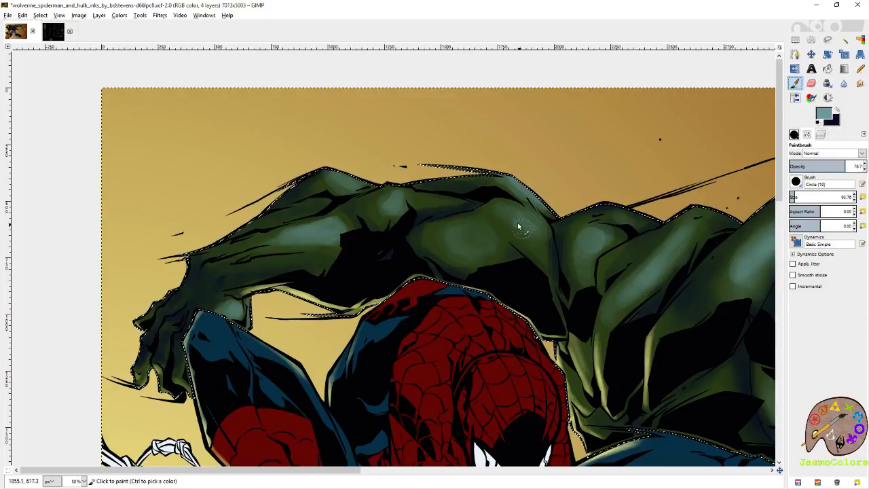
left_click_drag(511, 208, 539, 244)
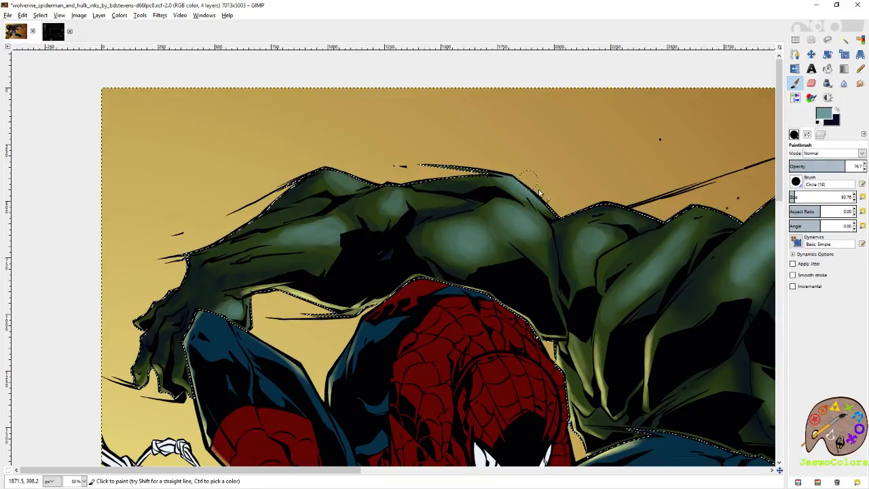
left_click(854, 199)
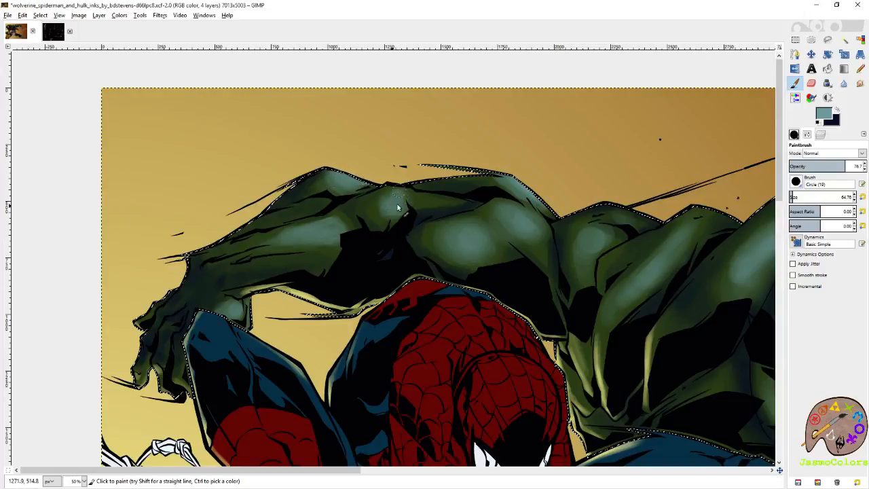
key("shift+e")
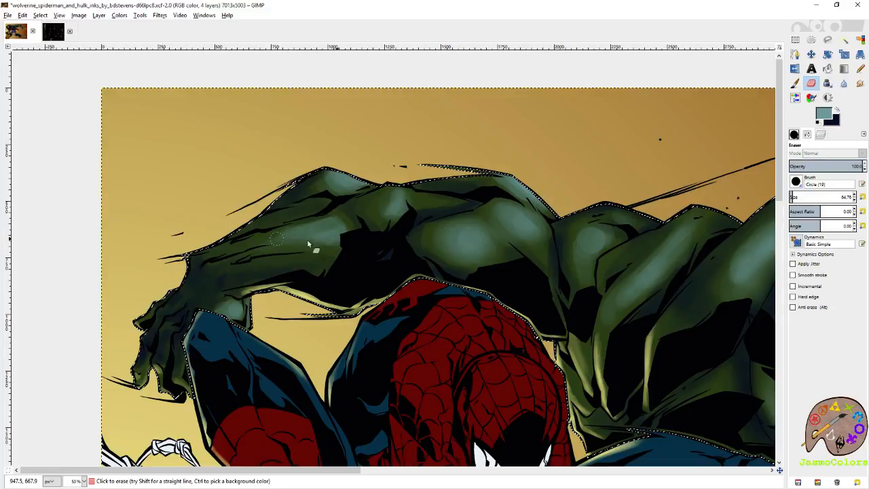
left_click(795, 83)
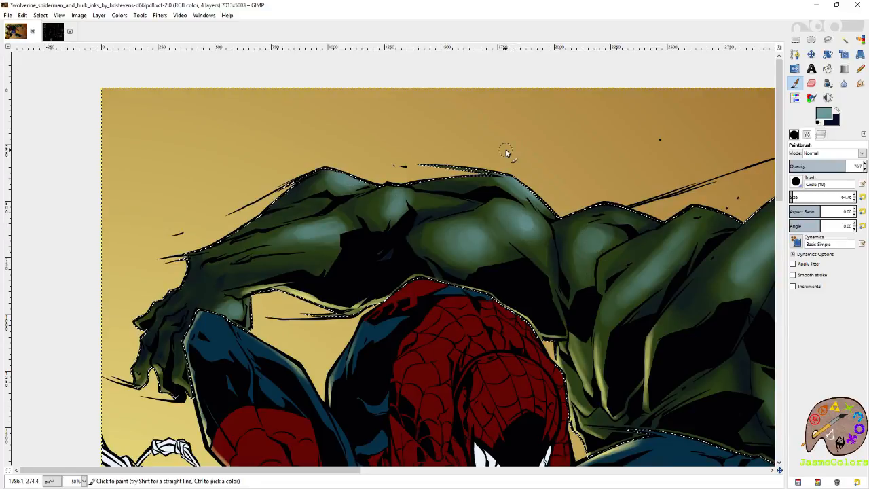
- Soften the teal highlight on Hulk's forearm above Spider-Man with the Eraser
key("r")
key("shift+ctrl+j")
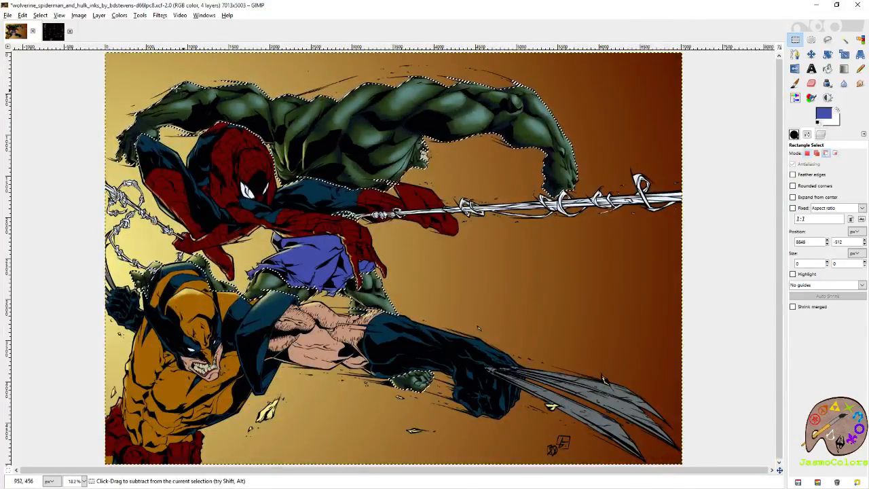
scroll(202, 94, "up", 4)
key("p")
key("shift+e")
mouse_move(379, 169)
left_mouse_down()
mouse_move(510, 227)
mouse_move(400, 244)
left_mouse_up()
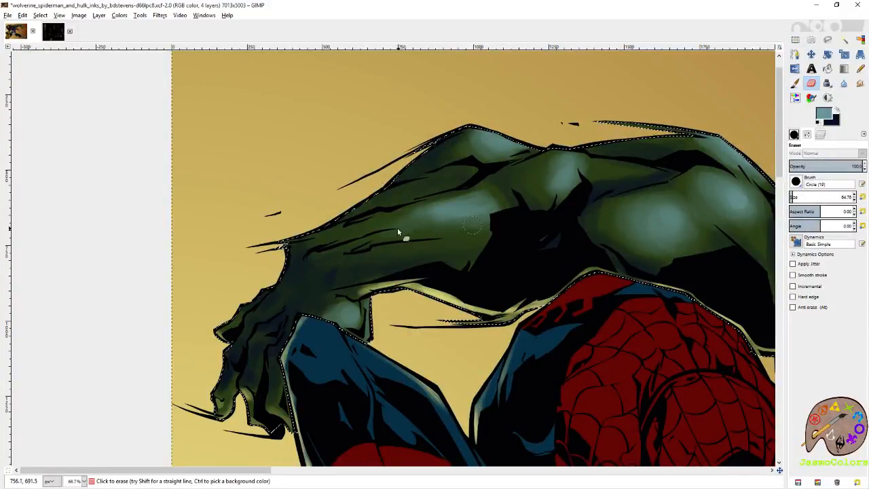
- Repaint the teal highlight on Hulk's forearm with the Paintbrush, undoing the stray stroke across it
left_click(795, 83)
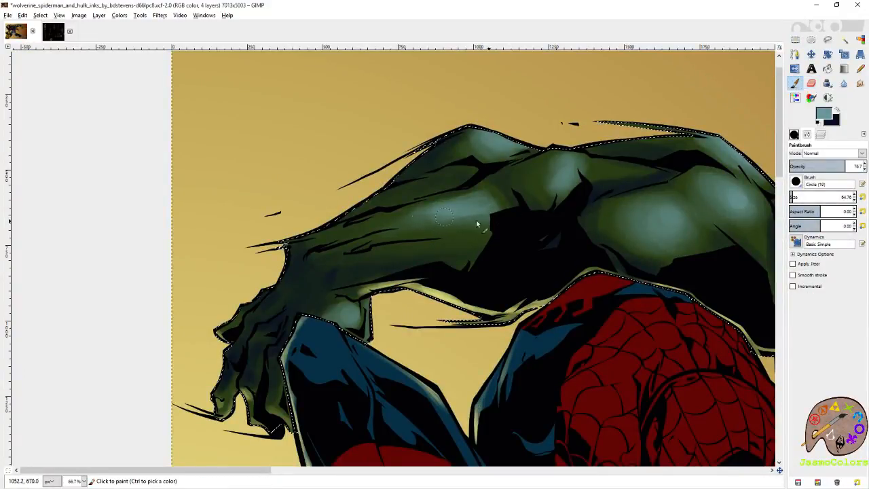
left_click_drag(459, 210, 428, 256)
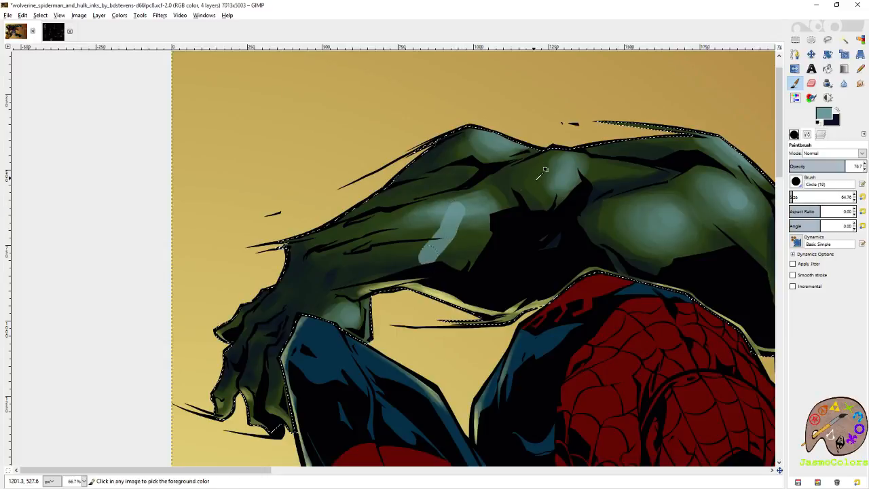
key("ctrl+z")
left_click_drag(424, 222, 407, 222)
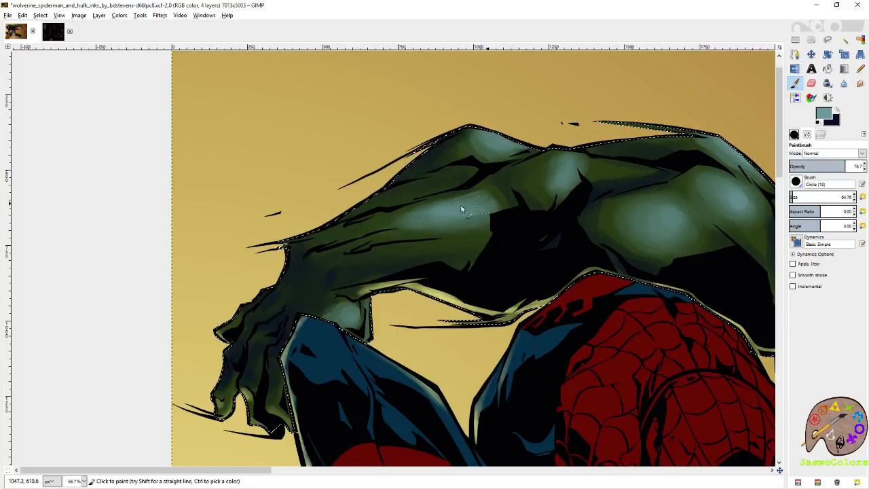
- Set the paintbrush size to 21 and touch up the fine teal highlights along Hulk's shoulder and back muscles
left_click(862, 198)
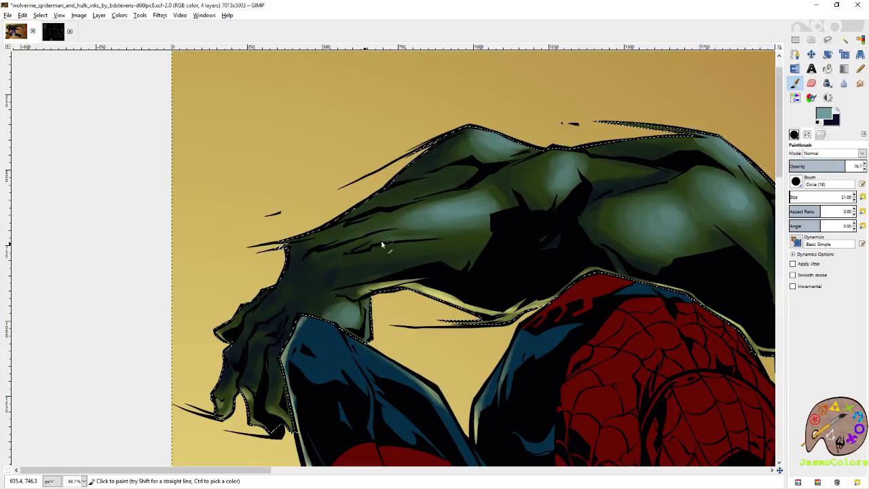
scroll(530, 204, "right", 10)
scroll(460, 233, "down", 2)
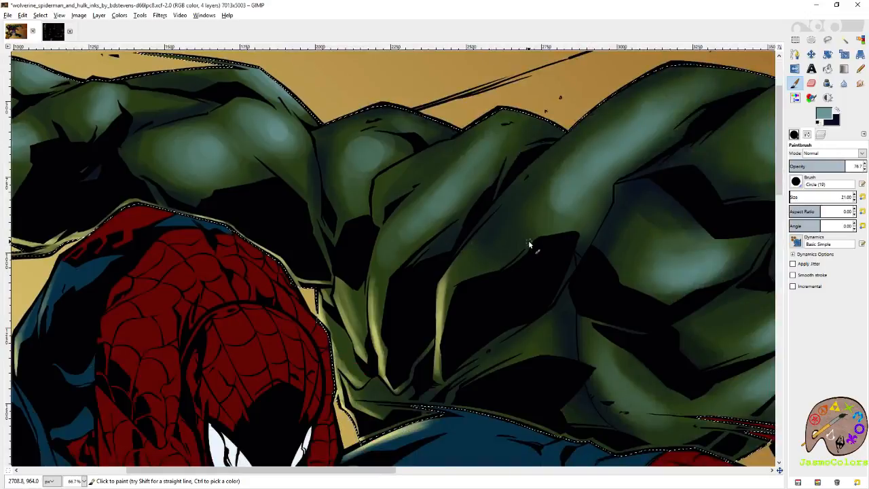
left_click_drag(529, 240, 481, 236)
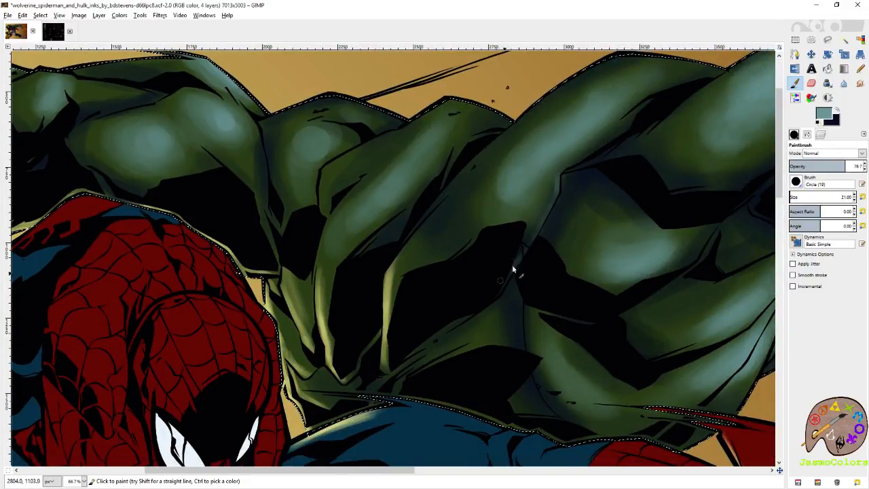
key("r")
key("minus")
key("minus")
key("minus")
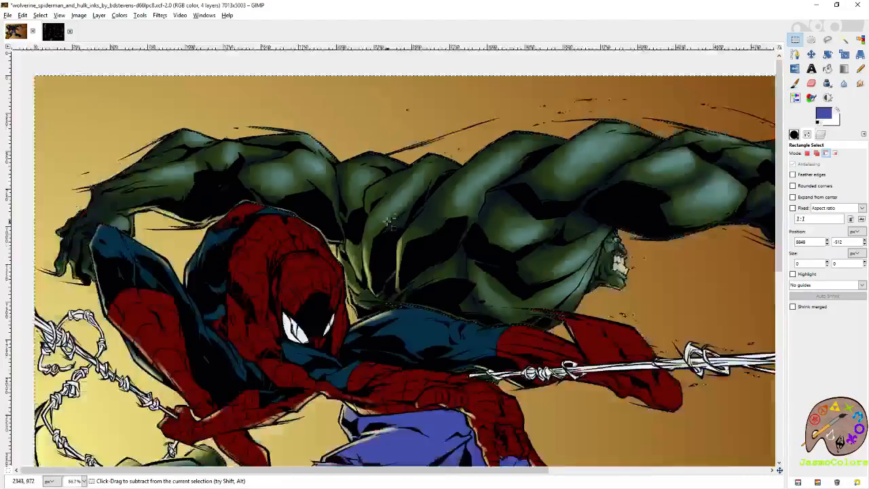
scroll(396, 197, "down", 1)
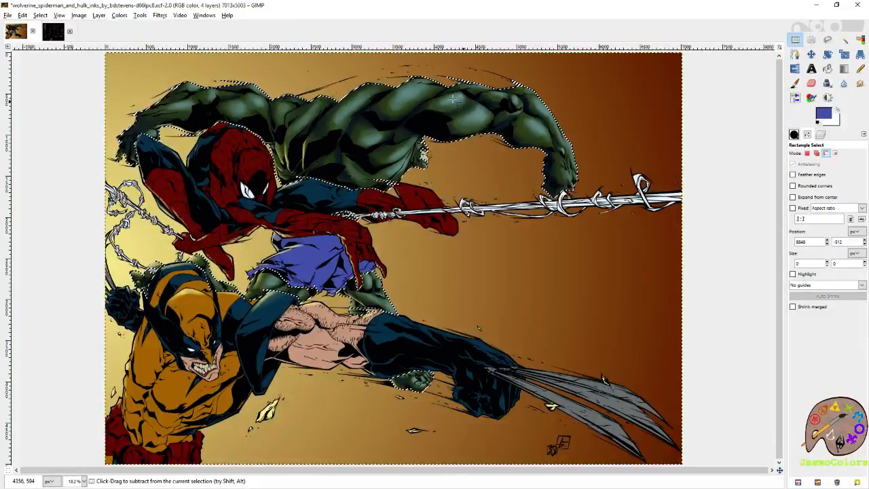
- Paint and smudge a thin teal rim highlight along the inked line in the middle of Hulk's back
scroll(313, 93, "up", 3)
scroll(316, 102, "up", 1)
key("p")
scroll(598, 199, "up", 1)
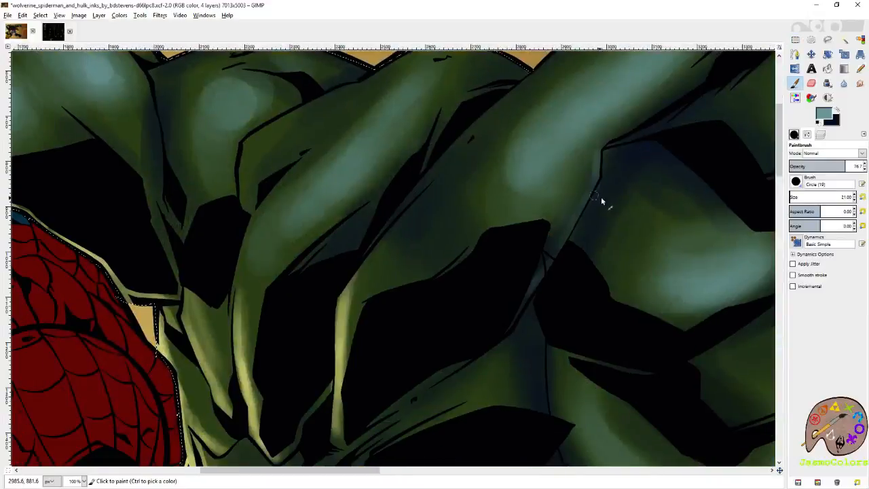
key("s")
left_click(604, 187)
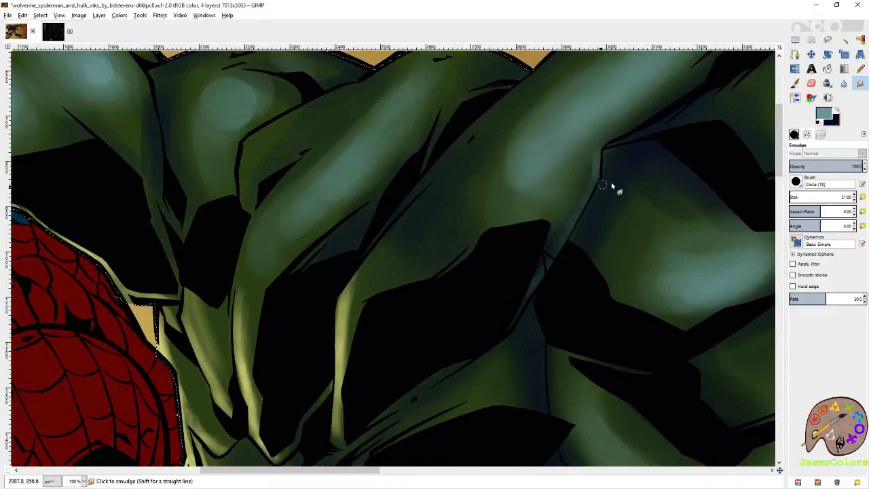
left_click(795, 84)
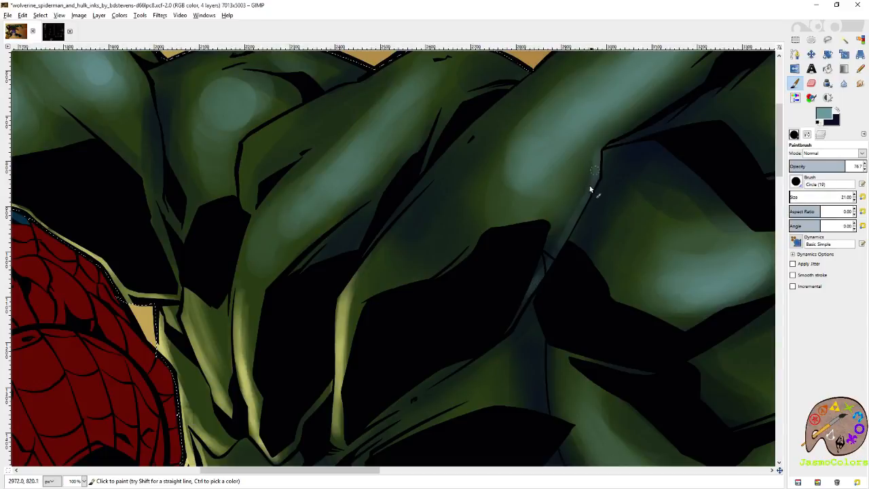
scroll(546, 255, "right", 15)
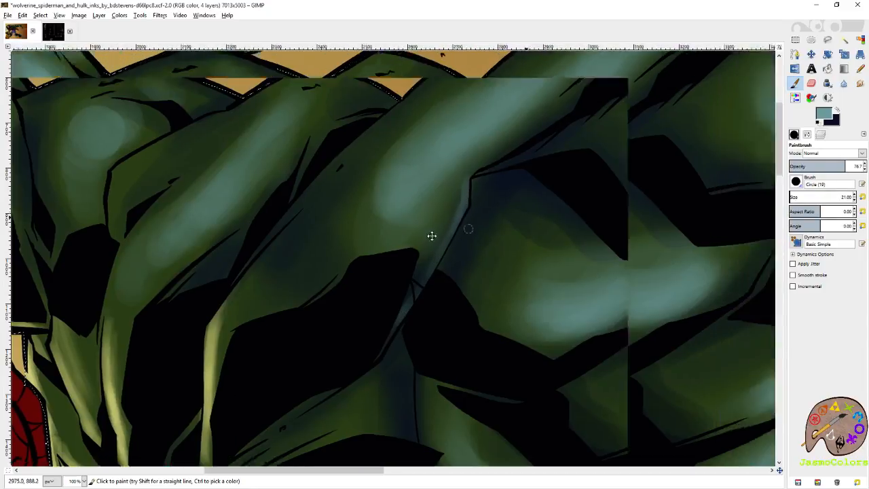
- Refine the teal highlights on Hulk's outstretched upper arm and elbow with the size 21 brush and save the image
scroll(455, 264, "right", 1)
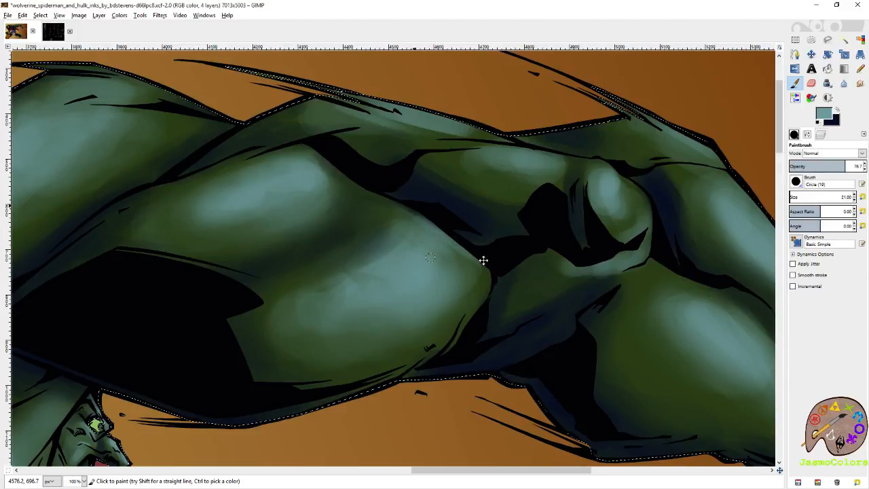
scroll(398, 210, "up", 2)
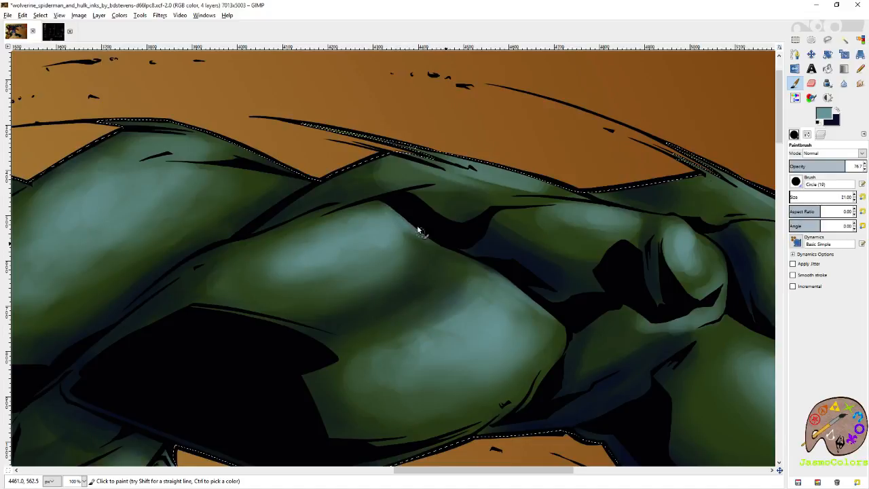
left_click_drag(601, 286, 349, 221)
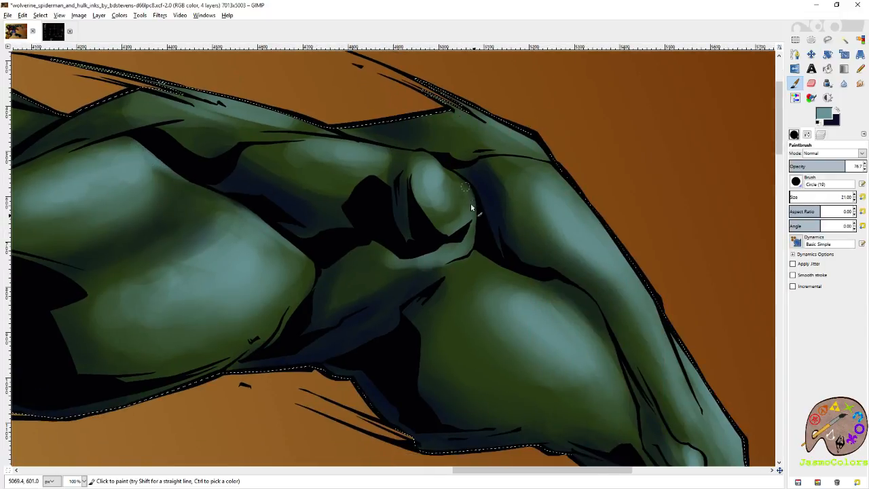
left_click_drag(480, 155, 434, 214)
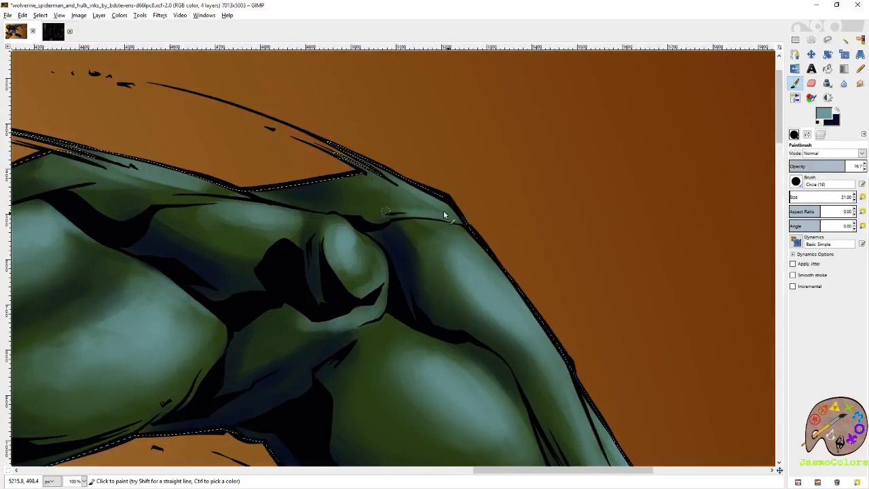
key("ctrl+s")
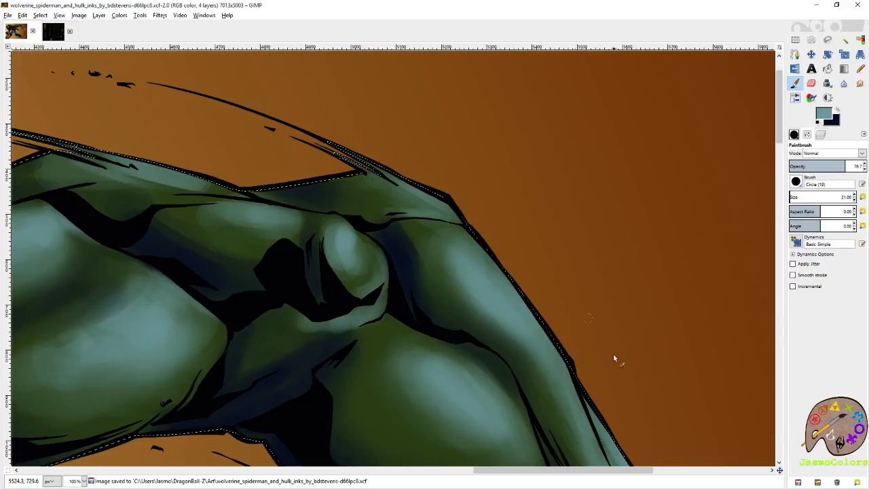
- Touch up the teal highlights on Hulk's wrist, knuckles and lower forearm above the web line, and save the image
scroll(601, 326, "down", 5)
scroll(602, 319, "right", 2)
scroll(598, 292, "down", 4)
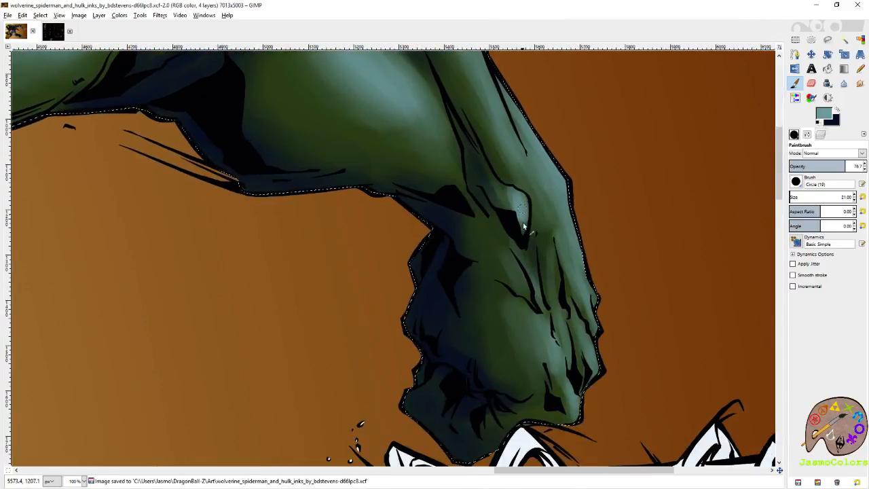
scroll(516, 236, "down", 3)
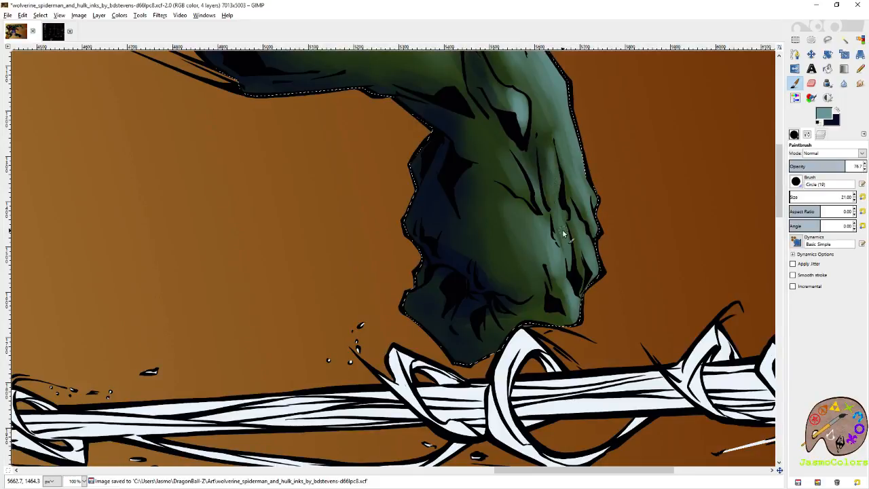
scroll(564, 245, "up", 9)
scroll(568, 276, "left", 4)
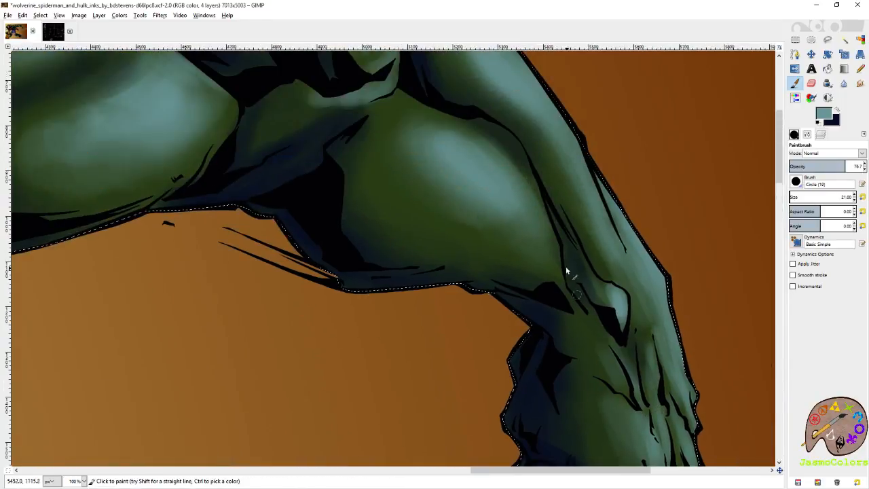
scroll(540, 107, "down", 5)
key("r")
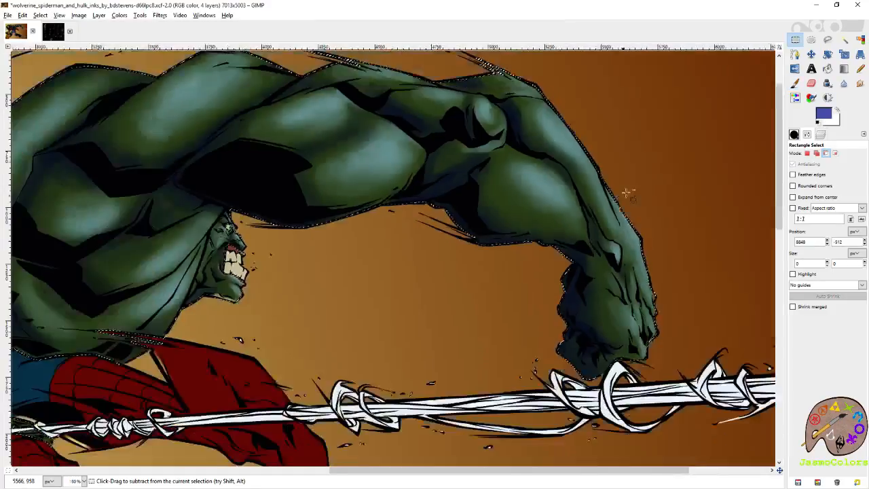
key("ctrl+s")
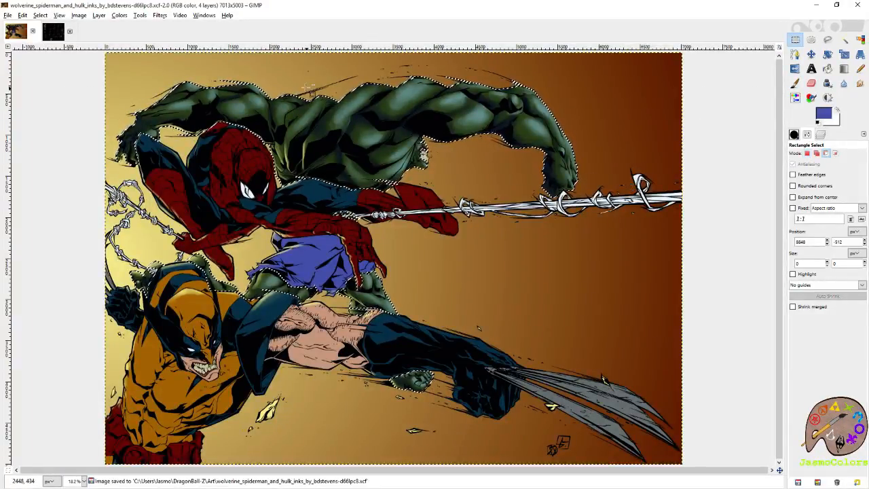
- Soften the teal highlights on Hulk's back and shoulder muscles using the Eraser with an enlarged brush
scroll(304, 89, "up", 4)
key("p")
key("shift+e")
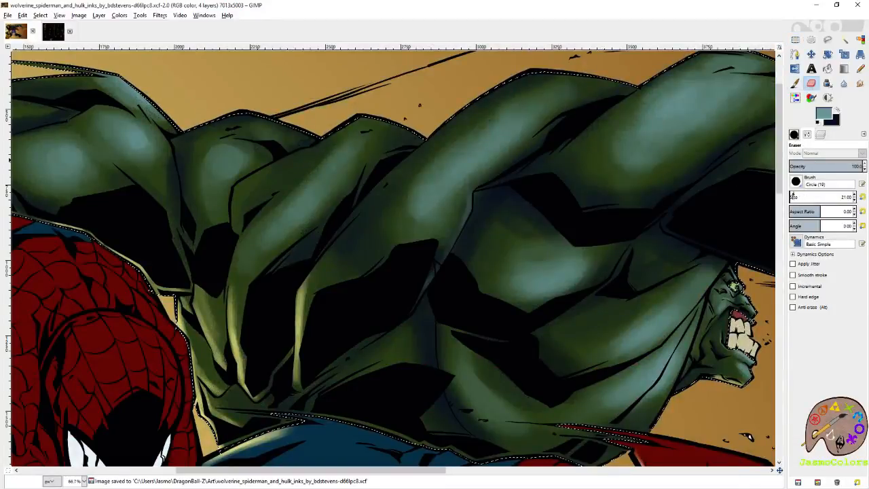
left_click_drag(456, 138, 480, 123)
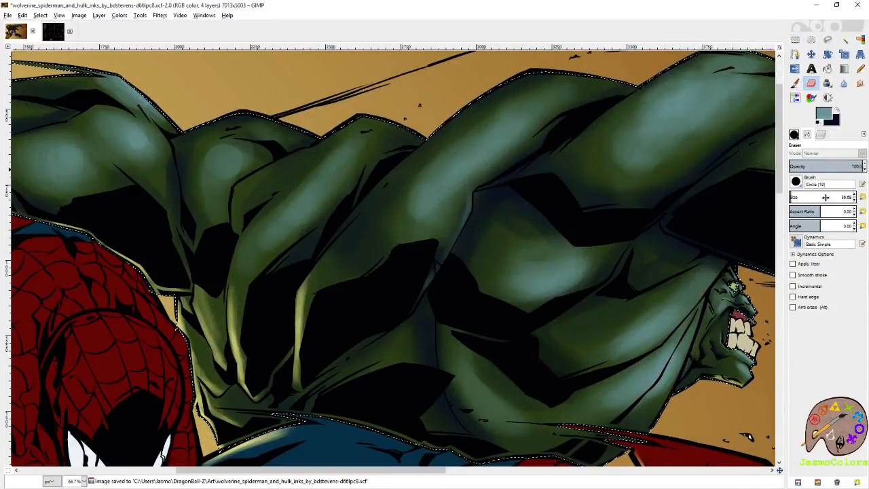
left_click(854, 195)
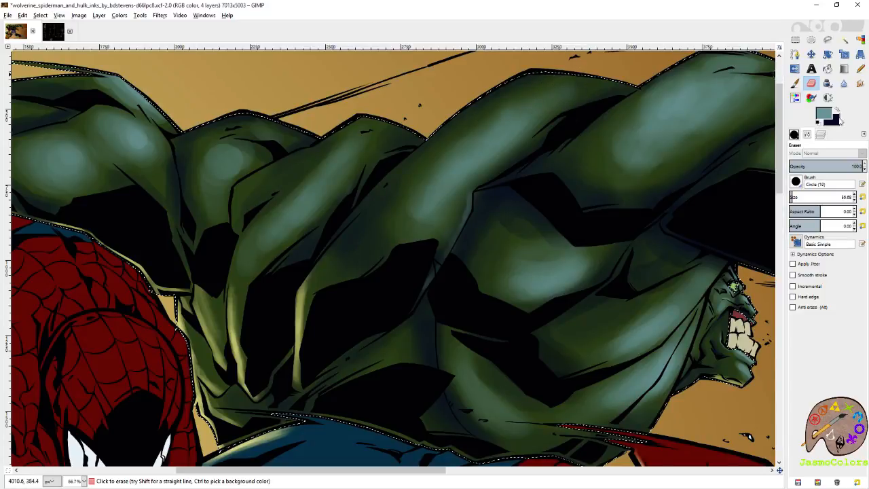
- Undo the trial teal stroke on Hulk's shoulder and swap to dark blue to shade the back muscles
key("p")
left_click_drag(628, 80, 520, 82)
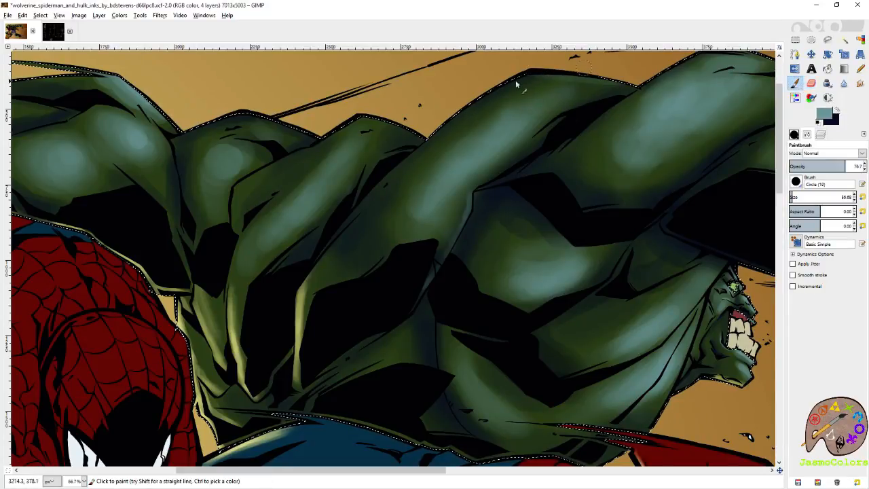
key("ctrl+z")
left_click(836, 110)
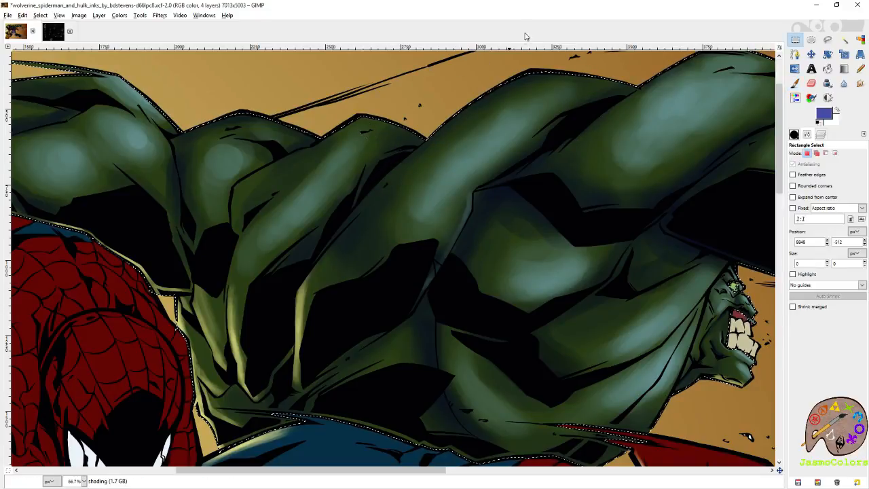
- Save the image and clear the selection around Hulk's green skin
scroll(525, 242, "down", 1)
scroll(527, 242, "down", 4)
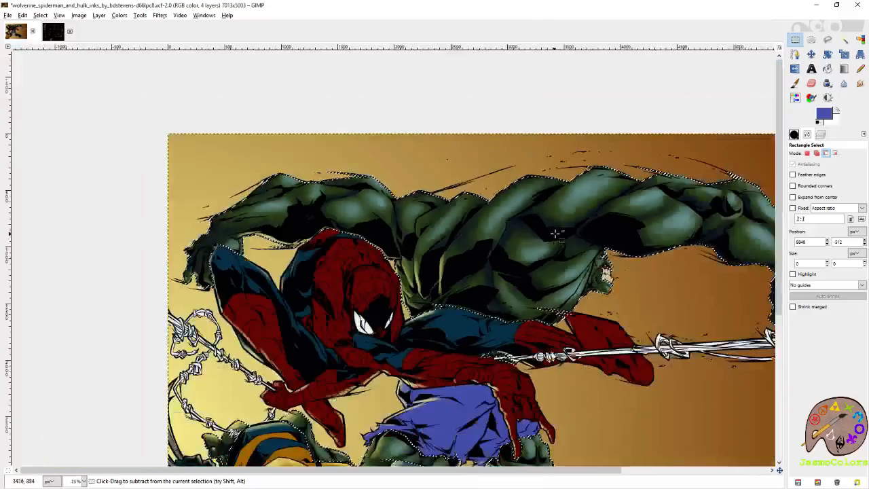
key("ctrl+s")
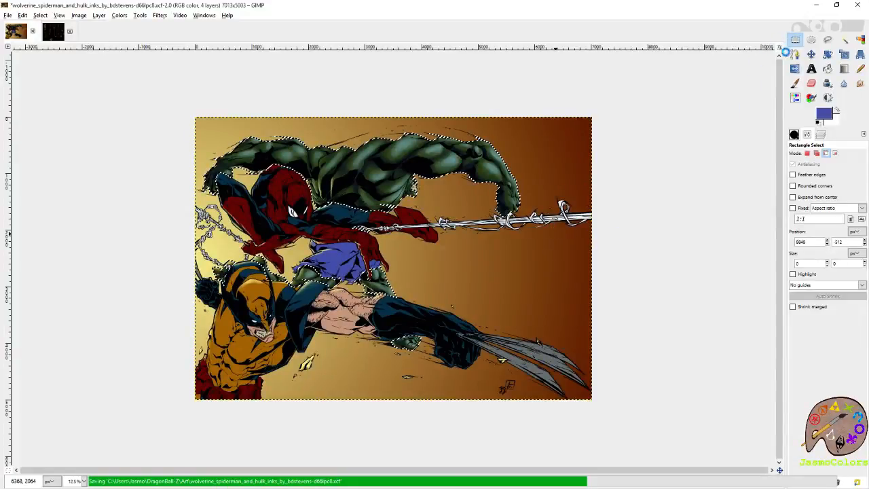
left_click(757, 76)
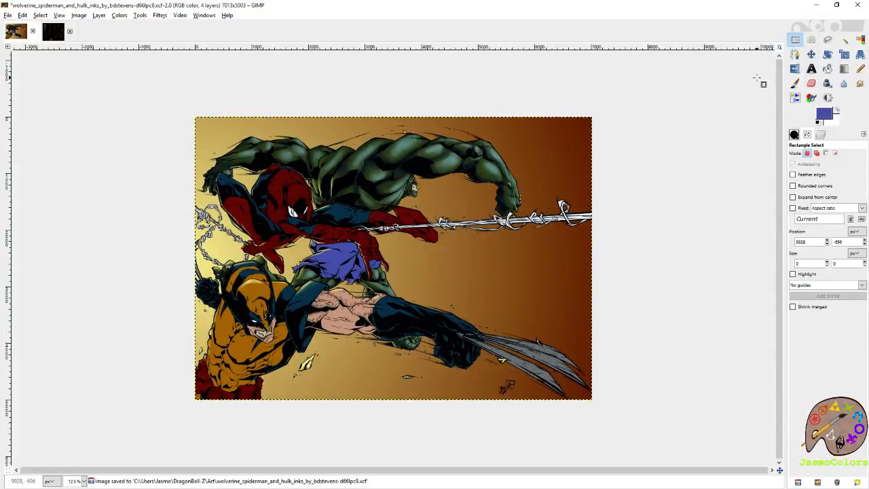
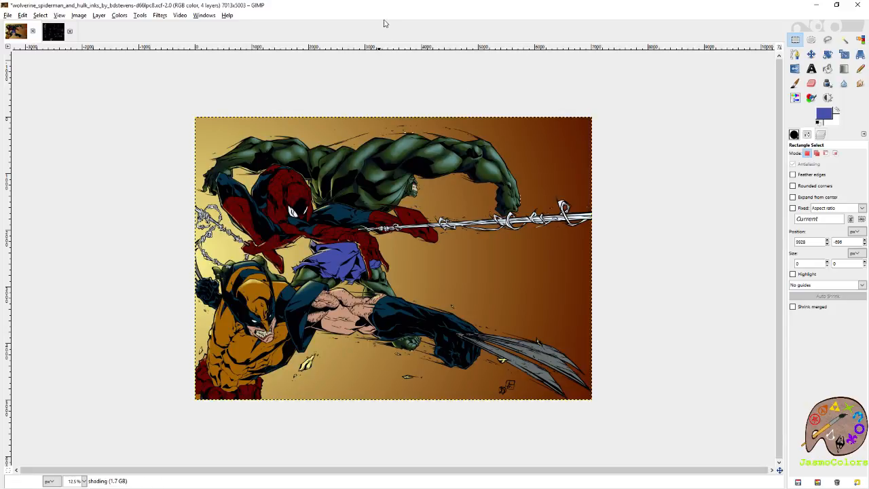
- Swap to teal and paint a highlight along the lower edge of Hulk's back muscle just above Spider-Man's blue suit
scroll(282, 108, "up", 8)
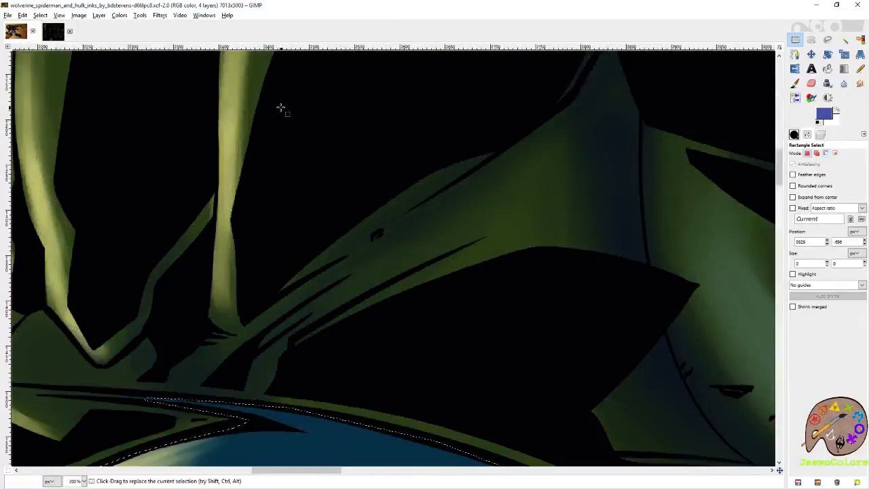
left_click(838, 109)
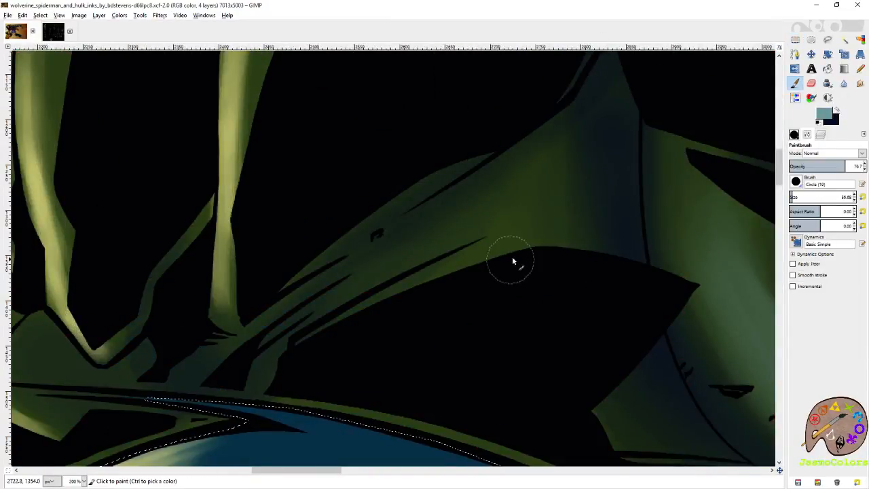
left_click_drag(514, 238, 413, 287)
mouse_move(543, 236)
left_mouse_down()
mouse_move(446, 298)
mouse_move(503, 266)
left_mouse_up()
left_click_drag(536, 241, 445, 282)
left_click_drag(514, 254, 422, 296)
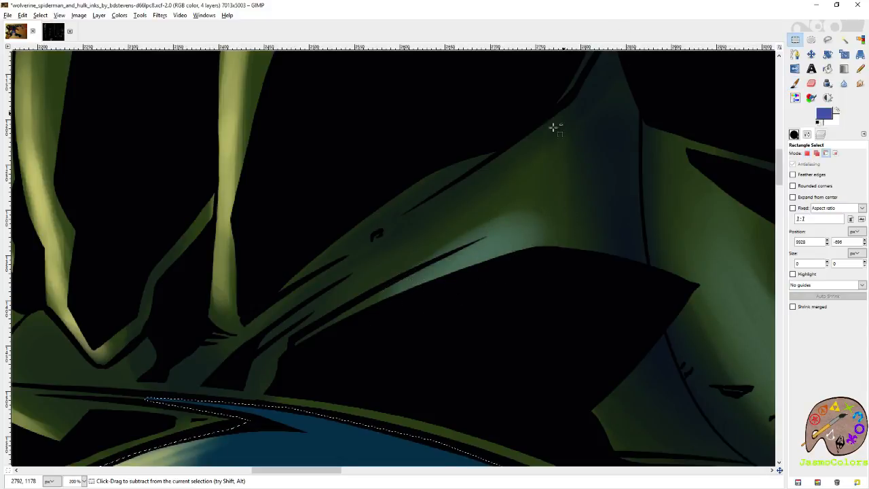
scroll(382, 233, "down", 8)
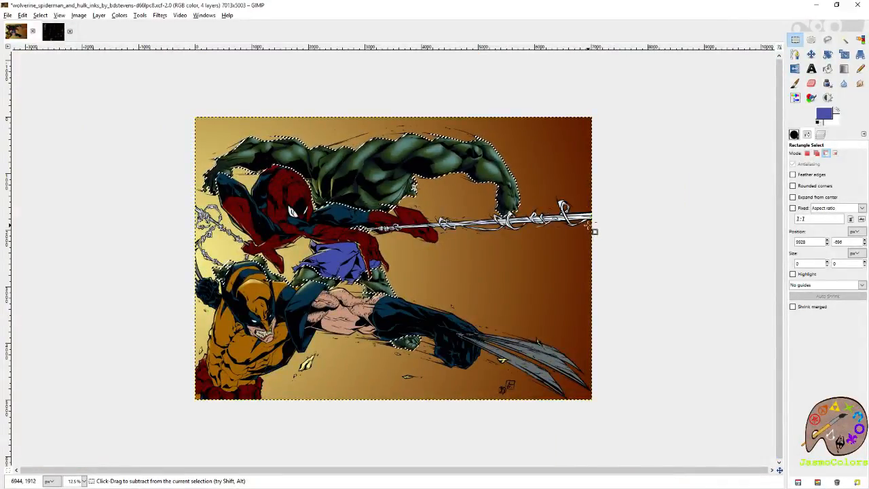
- Touch up the teal highlight on Hulk's central back muscle with the Paintbrush and save the image
scroll(364, 219, "up", 7)
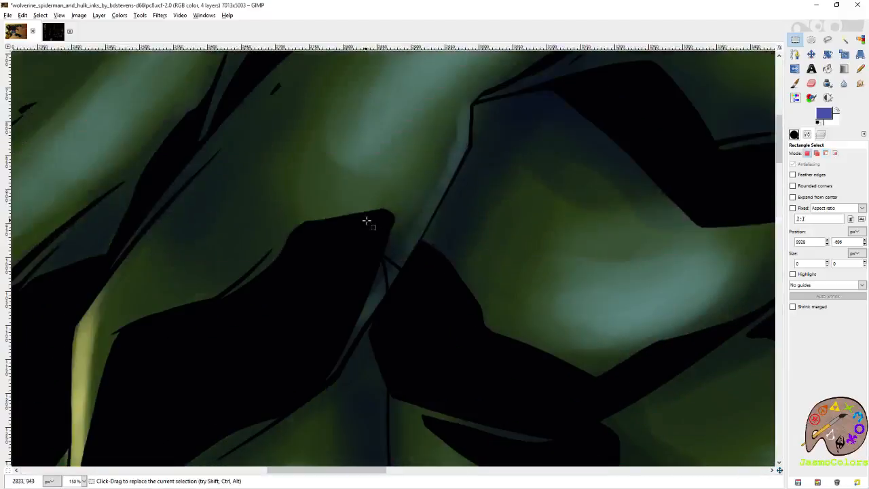
key("p")
left_click(361, 169, "ctrl")
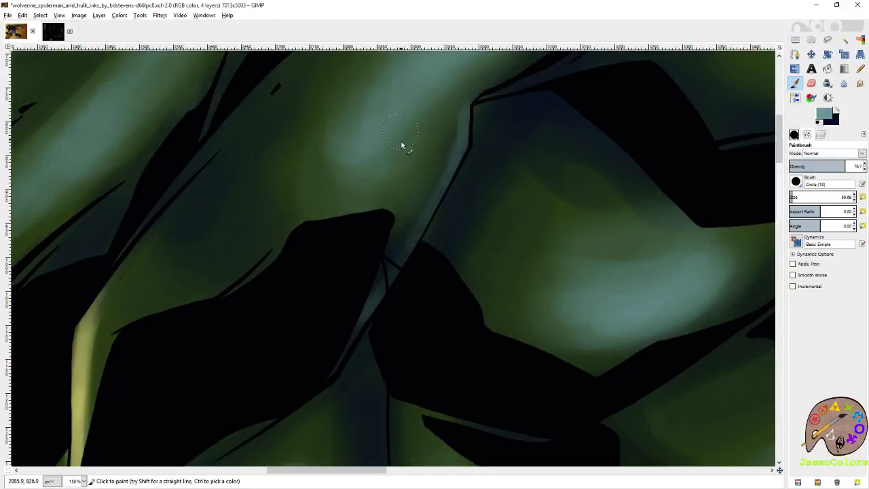
scroll(417, 213, "up", 2)
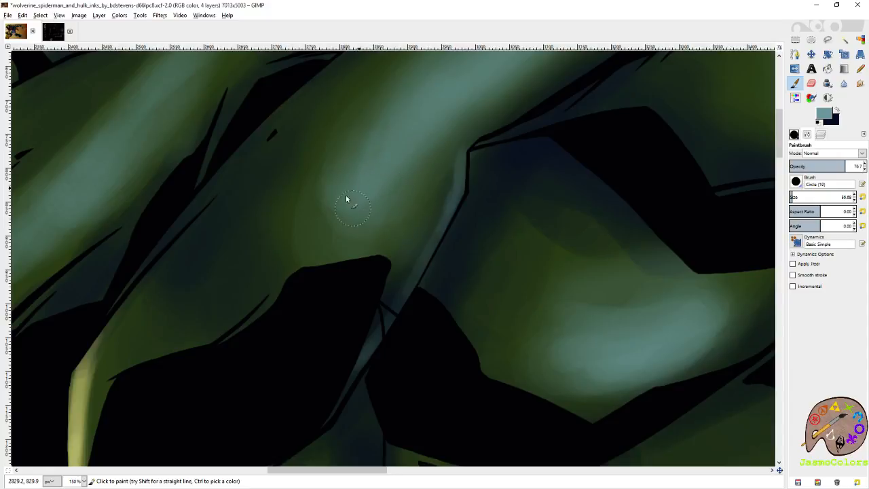
key("r")
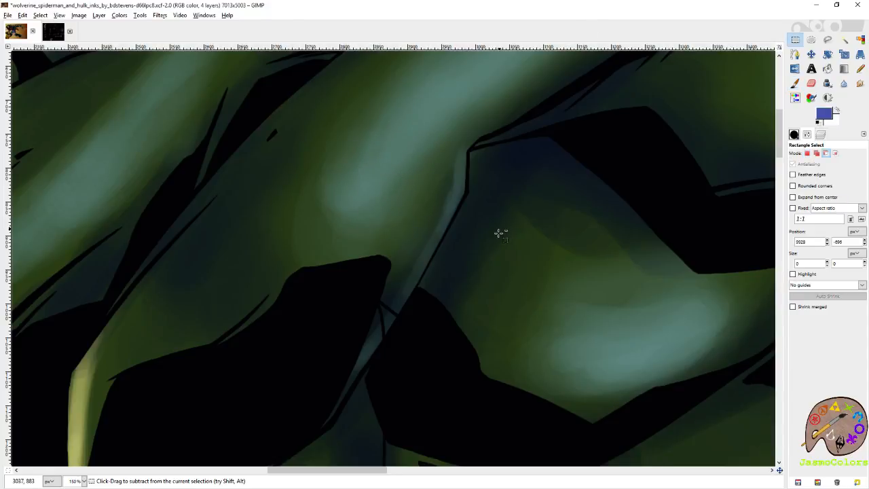
scroll(499, 231, "down", 6)
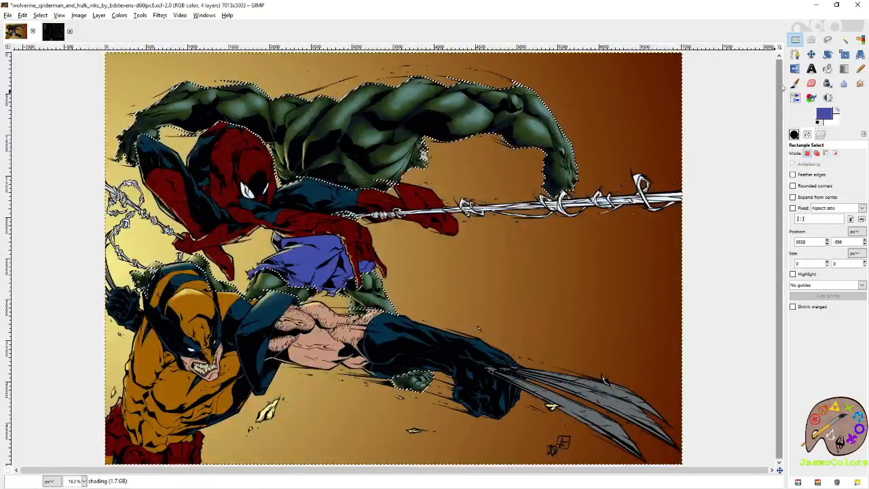
scroll(619, 190, "down", 2)
key("ctrl+s")
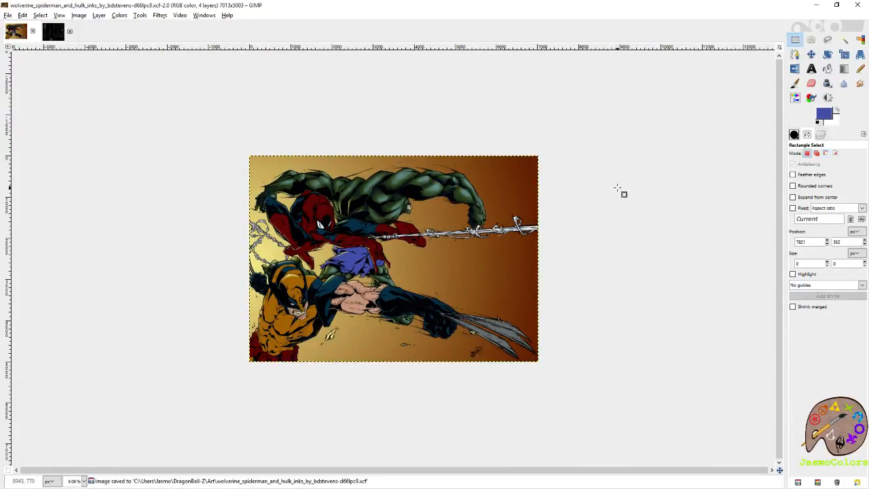
- Restore the cleared selection around Hulk's green skin and erase excess teal from his knee below the purple shorts
scroll(376, 282, "up", 6)
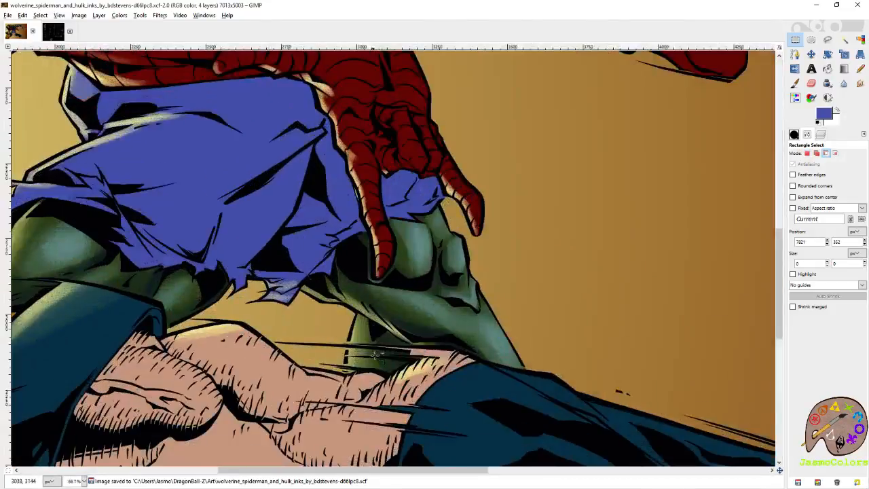
scroll(489, 332, "up", 1)
key("p")
scroll(516, 261, "up", 1)
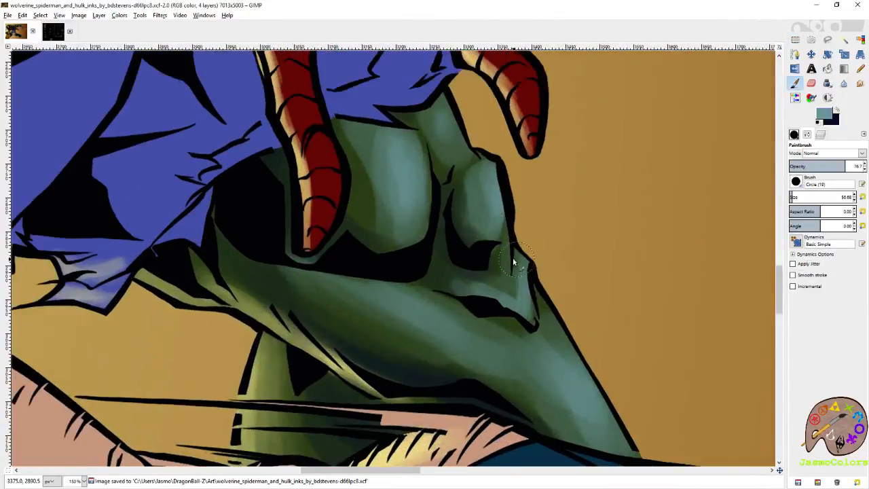
key("ctrl+z")
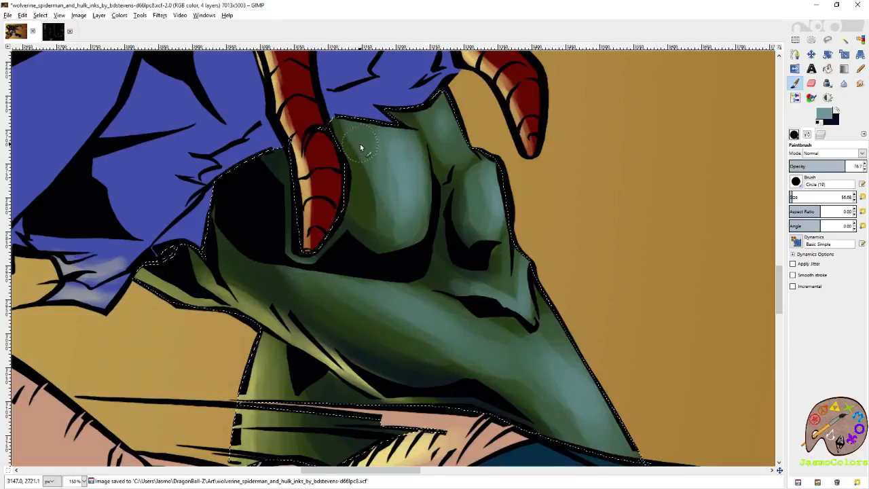
key("shift+e")
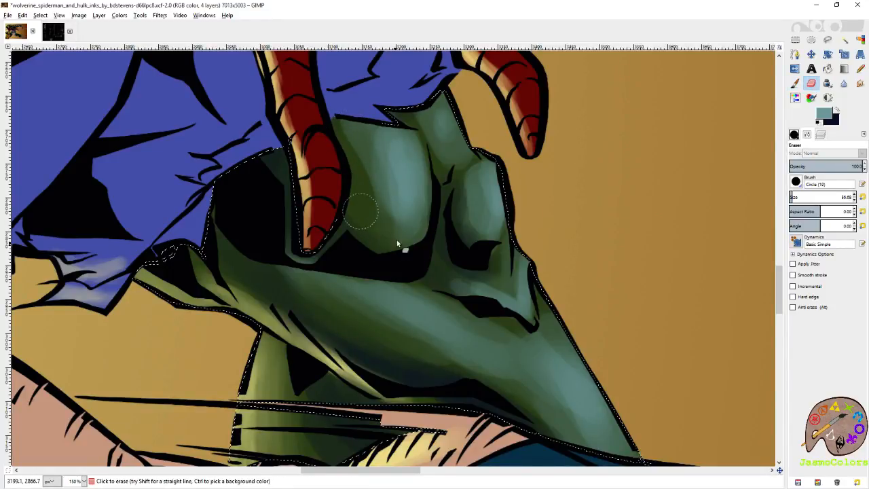
left_click_drag(409, 245, 350, 182)
left_click_drag(390, 214, 343, 167)
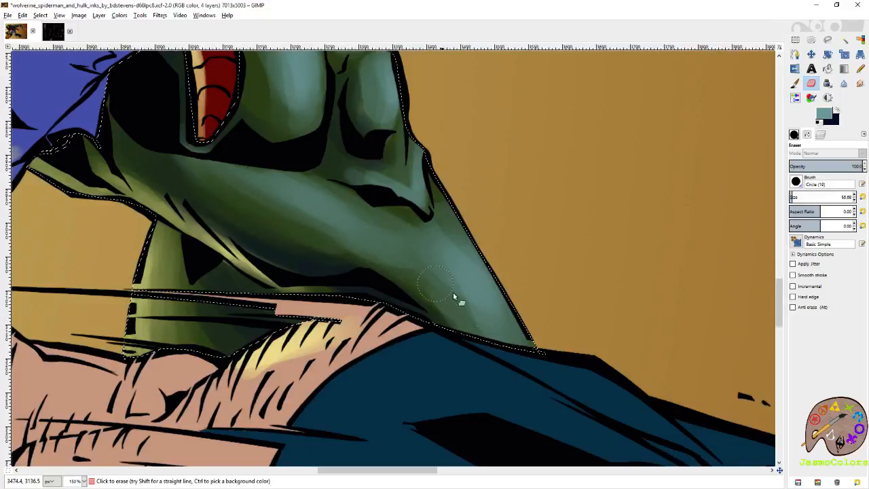
- Soften the teal highlight on Hulk's leg above Wolverine's blue thigh with the Eraser and save the image
left_click_drag(476, 302, 526, 404)
left_click_drag(460, 238, 507, 329)
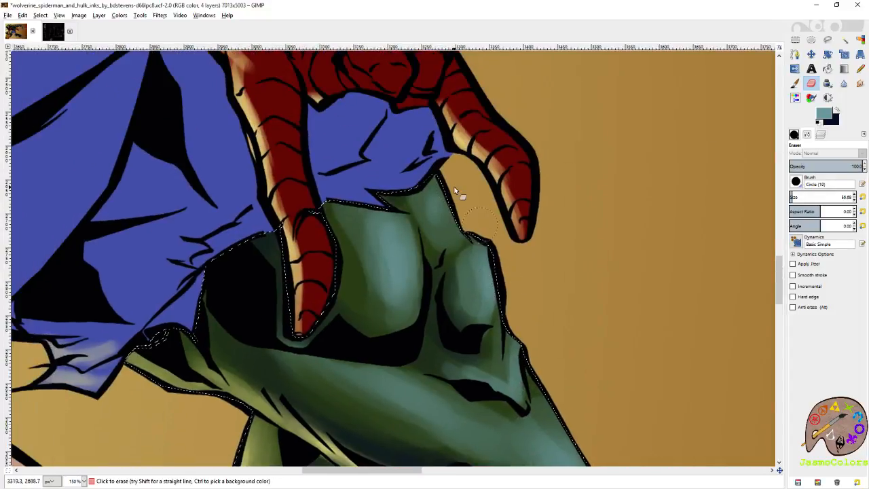
key("r")
scroll(529, 224, "down", 4)
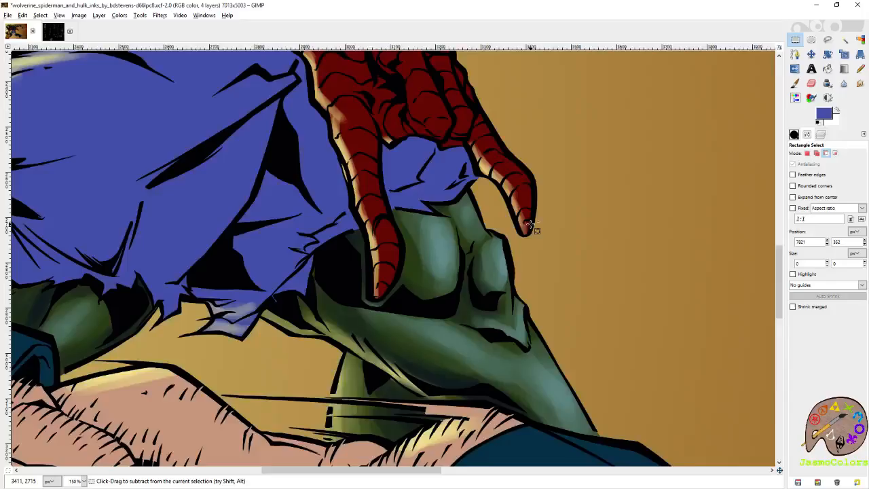
key("ctrl+s")
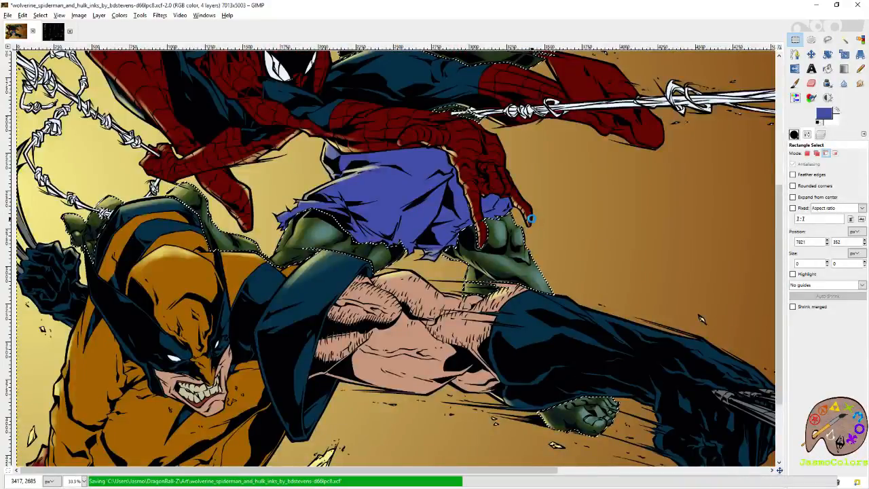
- Paint teal highlights with the Paintbrush on Hulk's green leg behind Wolverine's shoulder
scroll(532, 219, "down", 3)
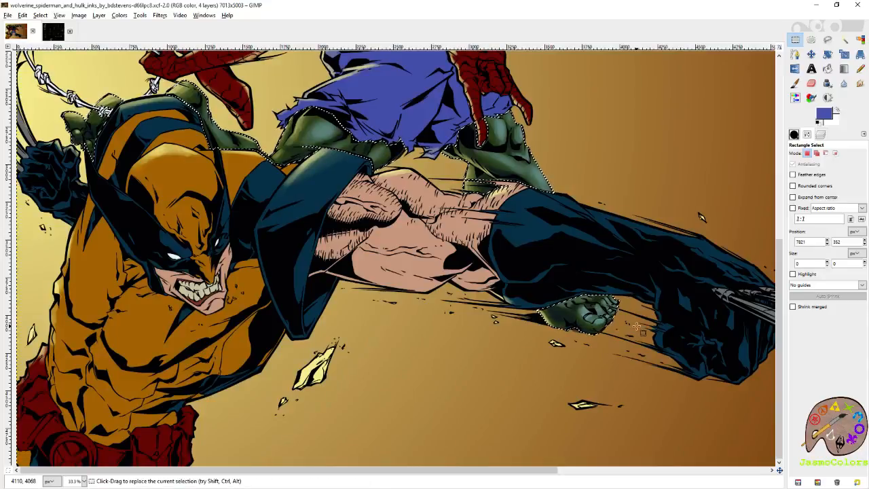
scroll(479, 270, "up", 3)
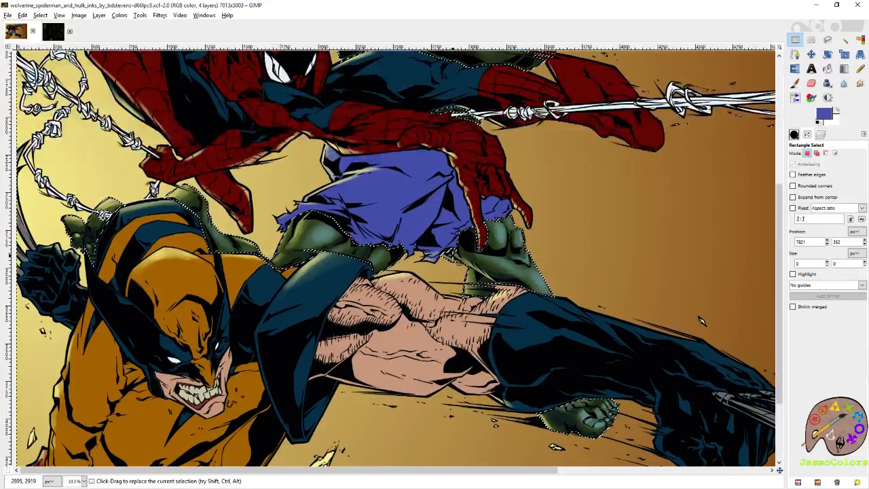
scroll(193, 227, "up", 4)
left_click_drag(664, 240, 768, 160)
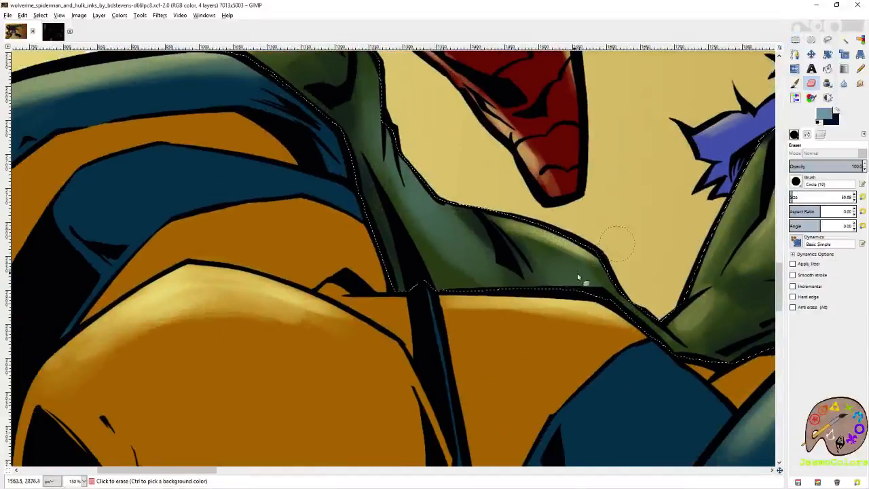
left_click(795, 84)
left_click_drag(574, 264, 589, 287)
left_click_drag(522, 257, 632, 338)
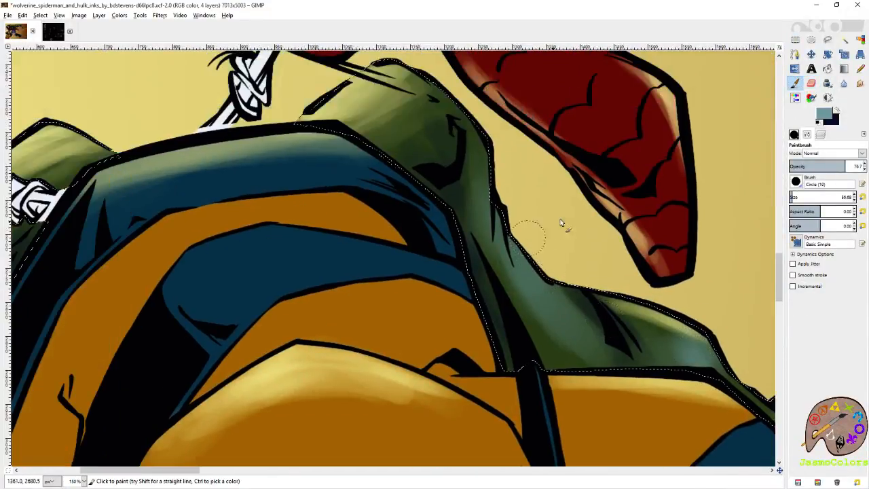
- Set the brush size to 21, add fine teal highlights to Hulk's skin behind Wolverine's mask, and save the image
left_click(863, 197)
mouse_move(497, 225)
left_mouse_down()
mouse_move(506, 258)
mouse_move(529, 256)
mouse_move(516, 235)
mouse_move(533, 277)
left_mouse_up()
mouse_move(483, 165)
left_mouse_down()
mouse_move(491, 202)
mouse_move(466, 120)
mouse_move(482, 182)
mouse_move(493, 184)
mouse_move(471, 195)
left_mouse_up()
mouse_move(242, 190)
left_mouse_down()
mouse_move(572, 277)
mouse_move(693, 192)
left_mouse_up()
mouse_move(496, 251)
left_mouse_down()
mouse_move(553, 227)
mouse_move(585, 189)
left_mouse_up()
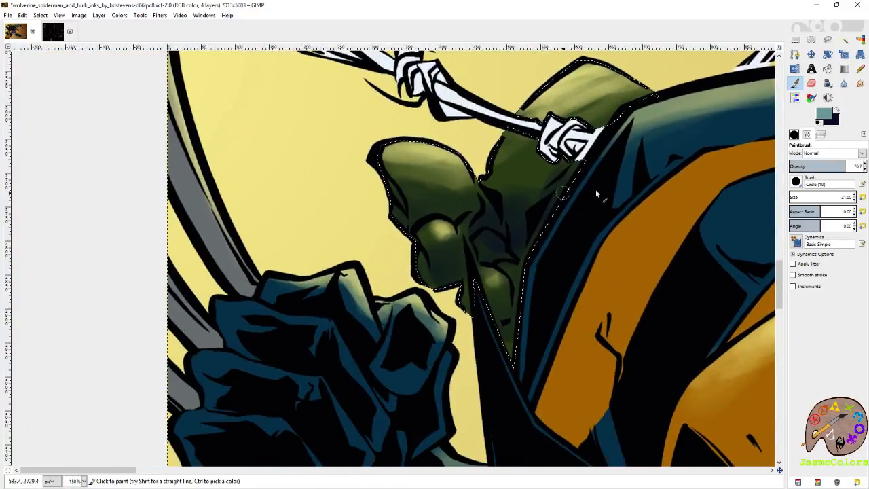
left_click(795, 40)
scroll(544, 165, "down", 5)
key("ctrl+s")
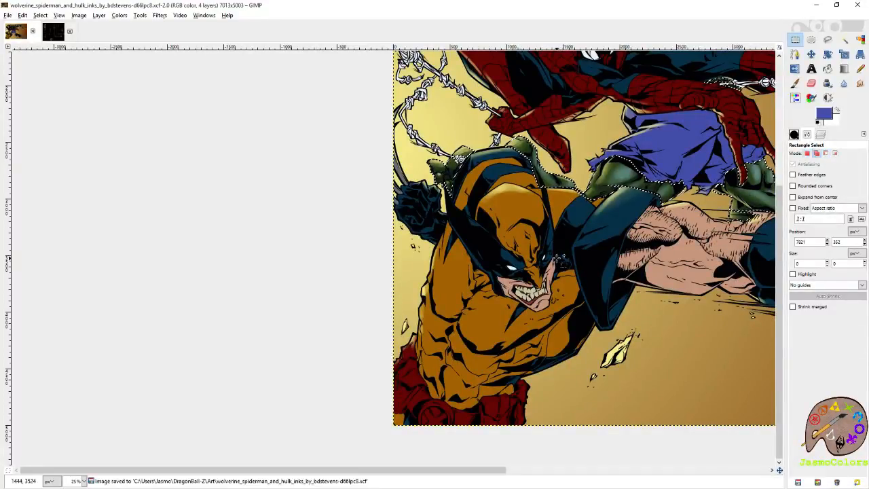
- Soften the teal highlight on Hulk's shoulder muscle behind Spider-Man's head with the Eraser
scroll(559, 258, "right", 1)
scroll(550, 259, "up", 2)
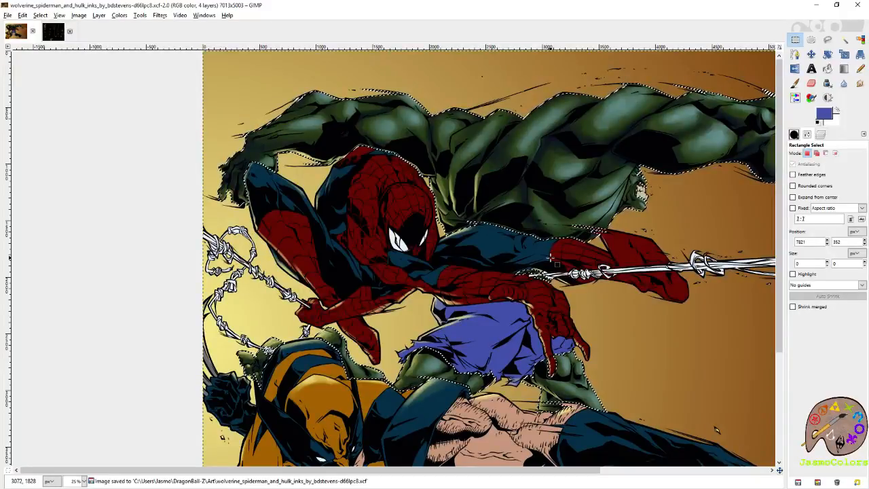
scroll(552, 260, "up", 5)
key("p")
key("shift+e")
left_click(483, 222)
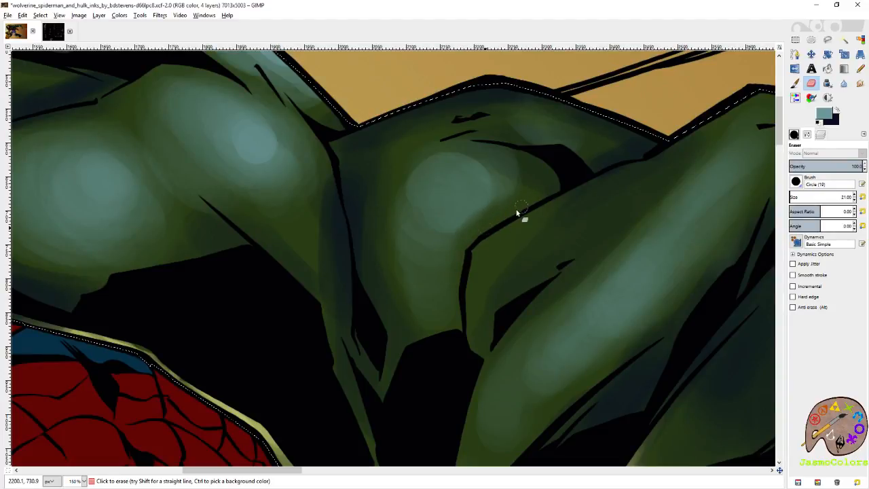
- Swap to dark blue, shade the lower edge of that shoulder muscle with the Paintbrush, and save the image
left_click(838, 110)
left_click(795, 83)
left_click_drag(539, 199, 484, 237)
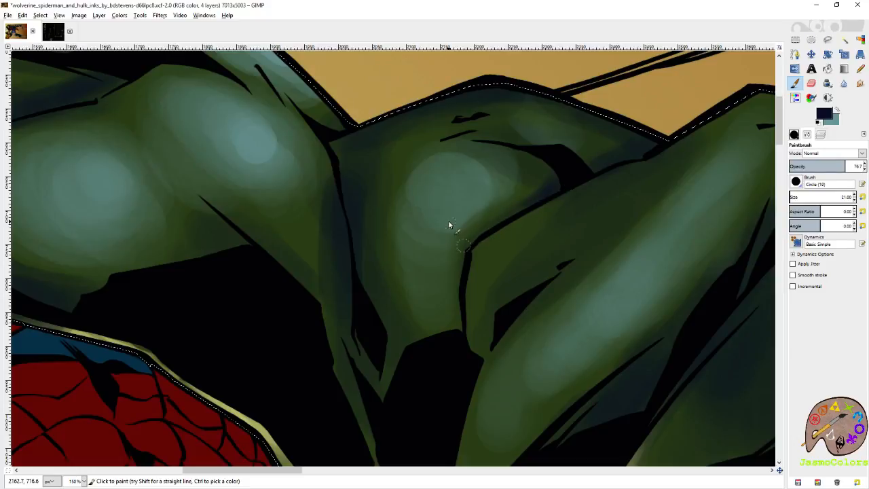
scroll(489, 182, "down", 2)
scroll(547, 172, "down", 4)
key("ctrl+s")
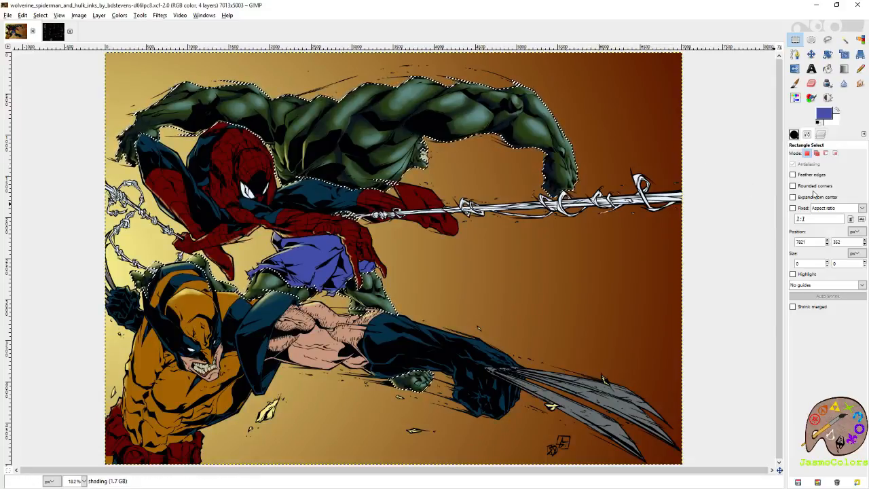
- Make the flats layer active and use Select by Color to select Hulk's light green eye, teeth and red gums together
left_click(821, 134)
left_click(844, 211)
left_click(861, 40)
scroll(428, 116, "up", 5)
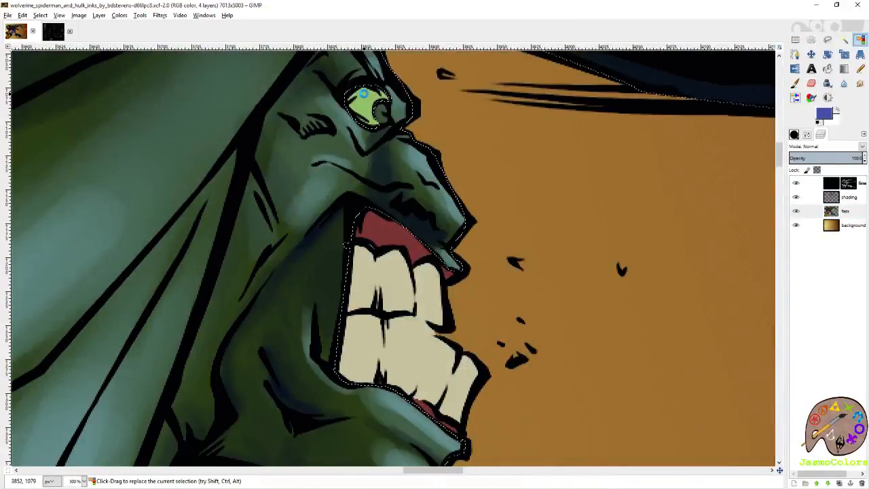
left_click(363, 95)
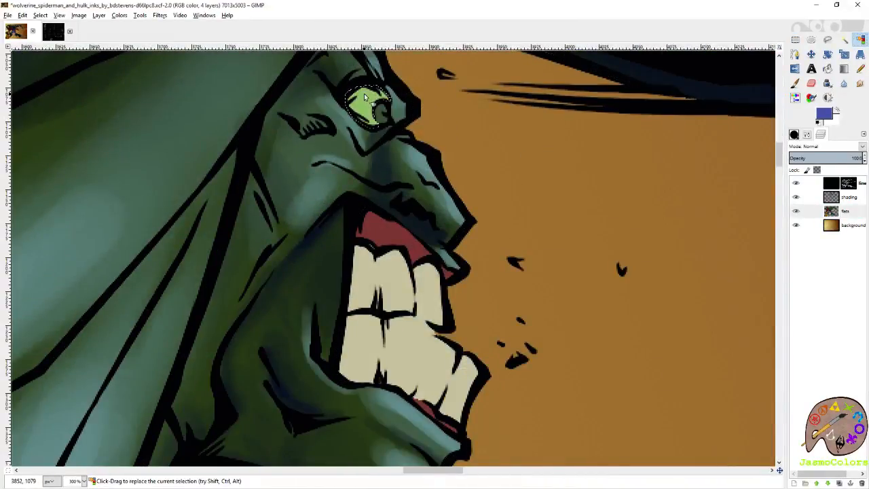
left_click(384, 229, "ctrl")
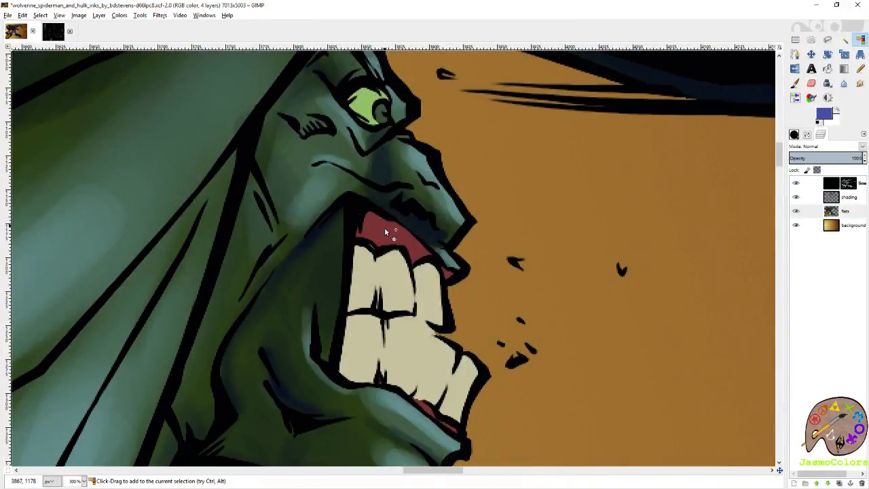
left_click(382, 266, "shift")
left_click(807, 134)
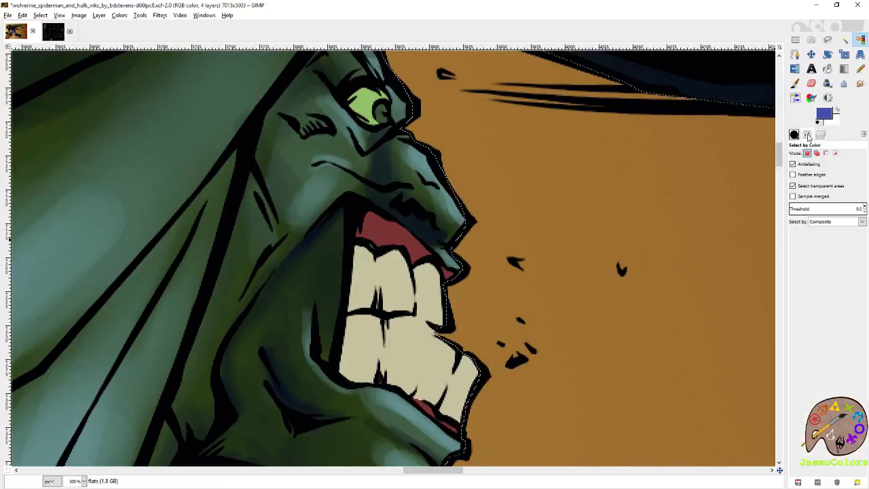
left_click(383, 117)
left_click(366, 100)
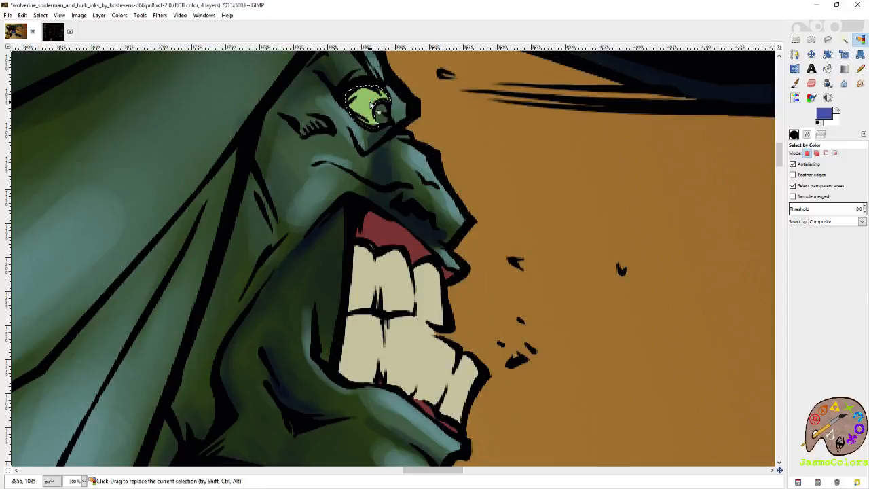
left_click(384, 228, "shift")
scroll(407, 190, "up", 3)
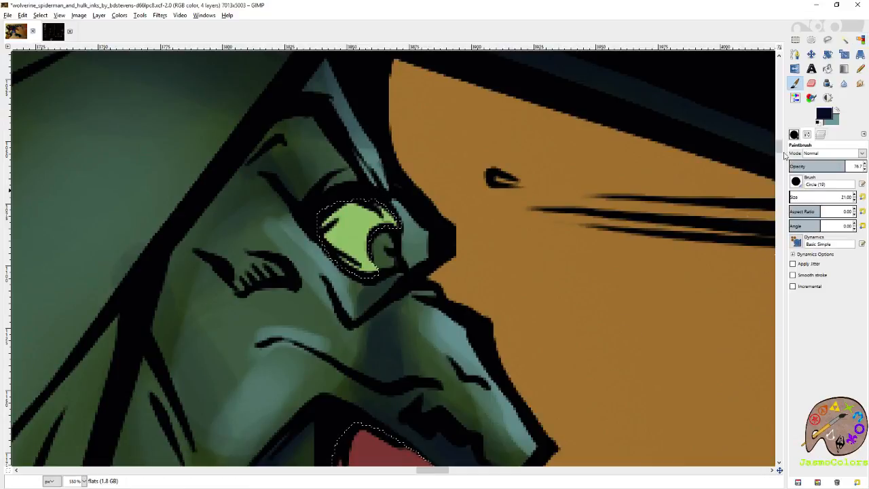
- Make the shading layer active and shade Hulk's eye and upper gums in dark blue with the Paintbrush
left_click(795, 135)
left_click(844, 231)
left_click(820, 135)
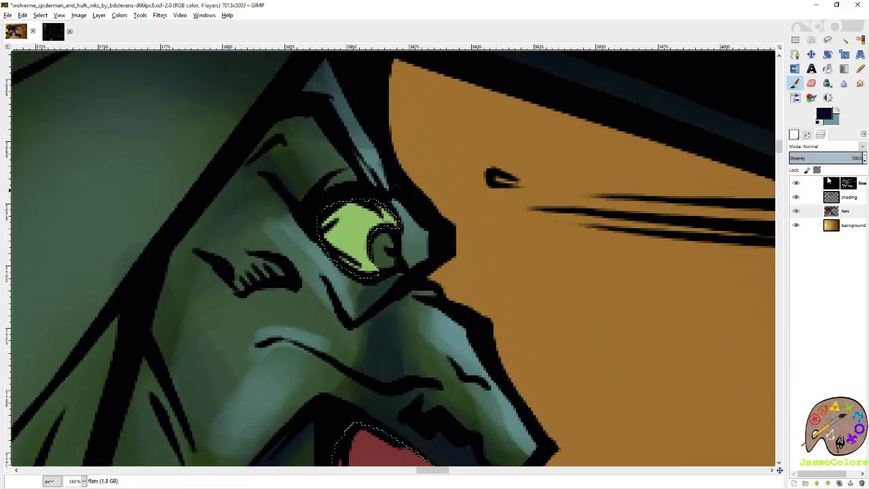
left_click(821, 194)
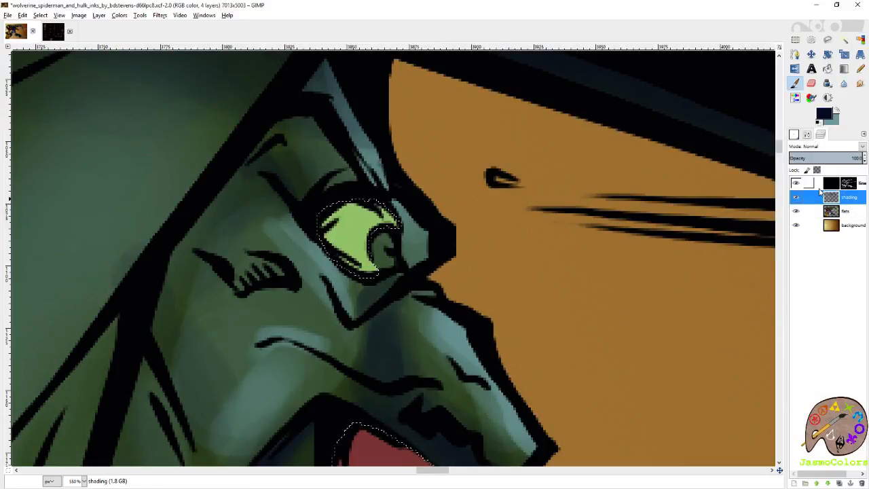
mouse_move(365, 218)
left_mouse_down()
mouse_move(453, 210)
mouse_move(412, 218)
mouse_move(423, 246)
mouse_move(422, 204)
mouse_move(416, 234)
left_mouse_up()
mouse_move(485, 436)
left_mouse_down()
mouse_move(480, 299)
mouse_move(410, 195)
mouse_move(491, 248)
left_mouse_up()
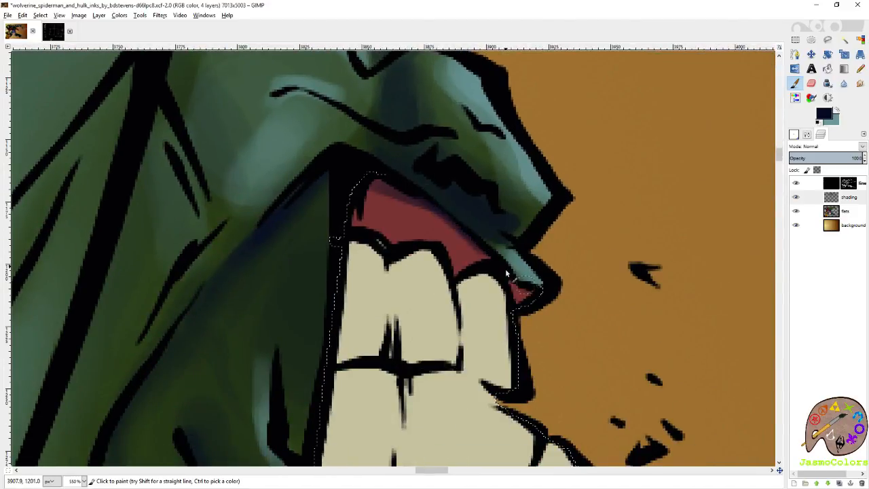
left_click_drag(390, 236, 406, 226)
left_click_drag(463, 274, 460, 268)
- Sample the tooth colour from the flats layer, return to the shading layer and change the foreground to a darker violet-blue
left_click_drag(469, 324, 453, 171)
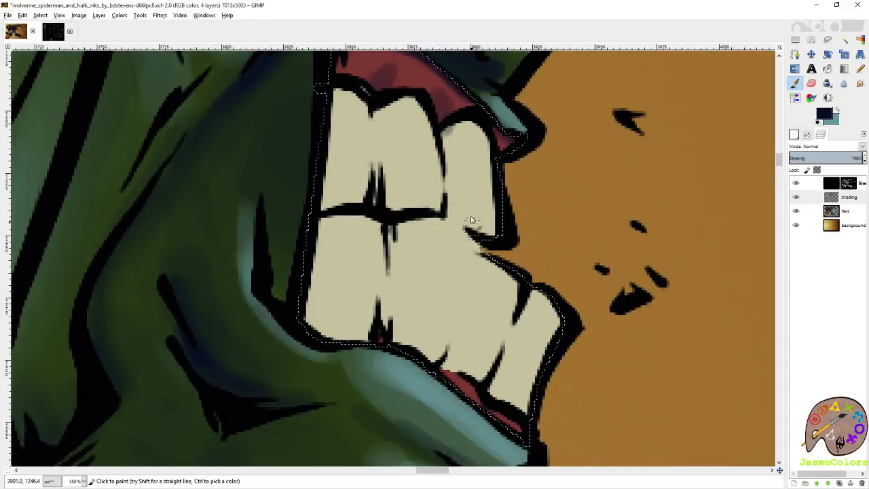
mouse_move(445, 122)
left_mouse_down()
mouse_move(449, 179)
mouse_move(445, 134)
mouse_move(462, 194)
mouse_move(515, 282)
left_mouse_up()
key("ctrl+z")
left_click(520, 286)
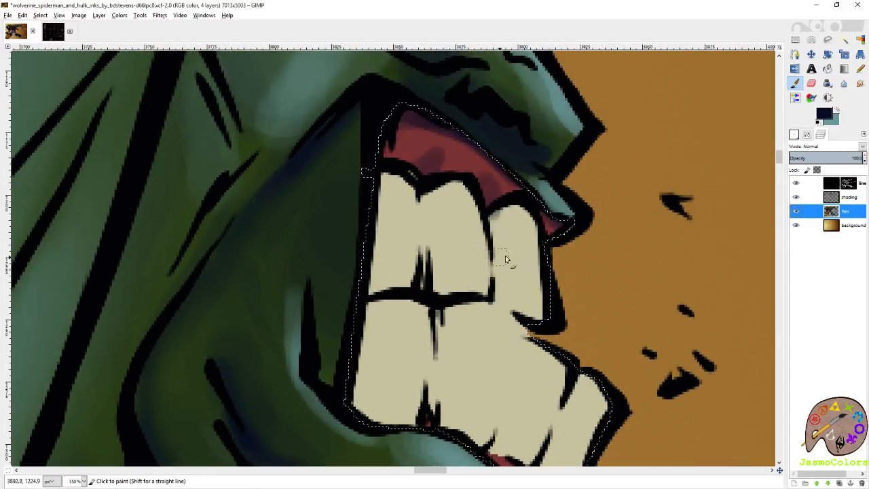
left_click(850, 199)
left_click(826, 115)
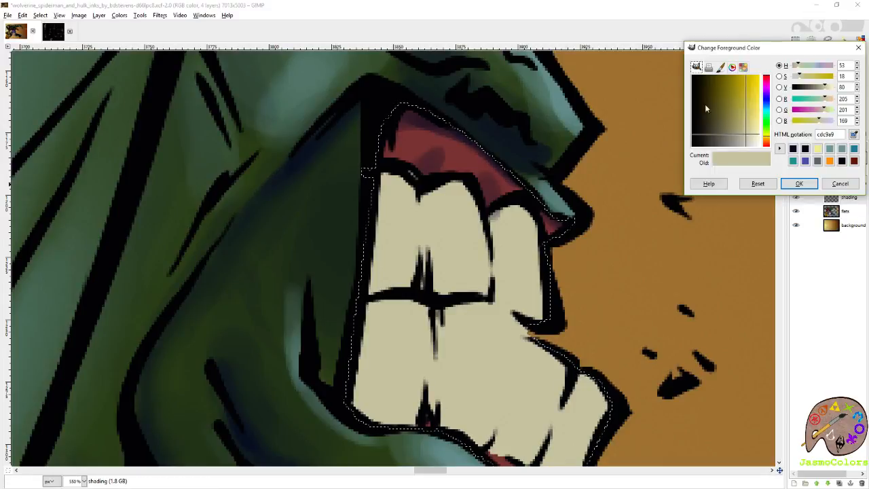
left_click_drag(739, 123, 729, 107)
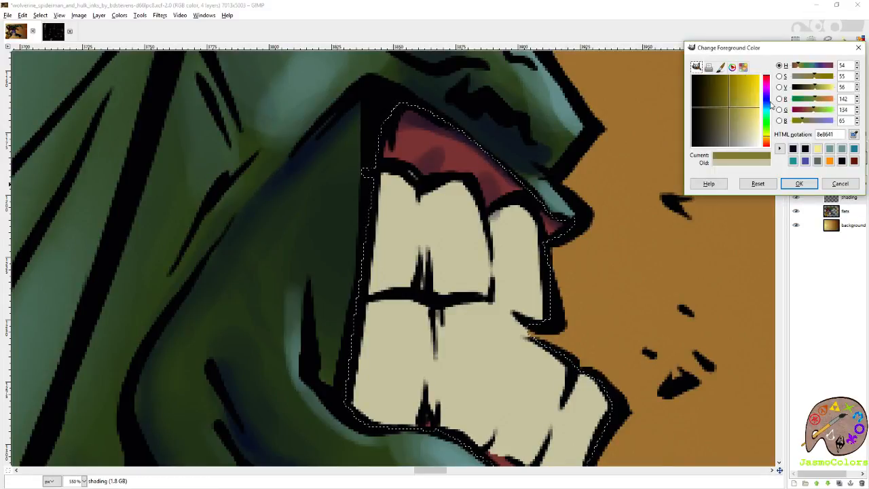
left_click(767, 100)
left_click(800, 184)
- Paint soft violet-blue shadow bands along the divisions between Hulk's upper and lower teeth
mouse_move(511, 209)
left_mouse_down()
mouse_move(500, 218)
mouse_move(501, 288)
left_mouse_up()
mouse_move(455, 198)
left_mouse_down()
mouse_move(432, 199)
mouse_move(440, 279)
left_mouse_up()
scroll(449, 237, "down", 3)
mouse_move(467, 202)
left_mouse_down()
mouse_move(468, 281)
mouse_move(463, 253)
mouse_move(468, 307)
left_mouse_up()
left_click_drag(456, 242, 466, 311)
left_click_drag(465, 211, 463, 296)
mouse_move(560, 245)
left_mouse_down()
mouse_move(525, 335)
mouse_move(549, 272)
left_mouse_up()
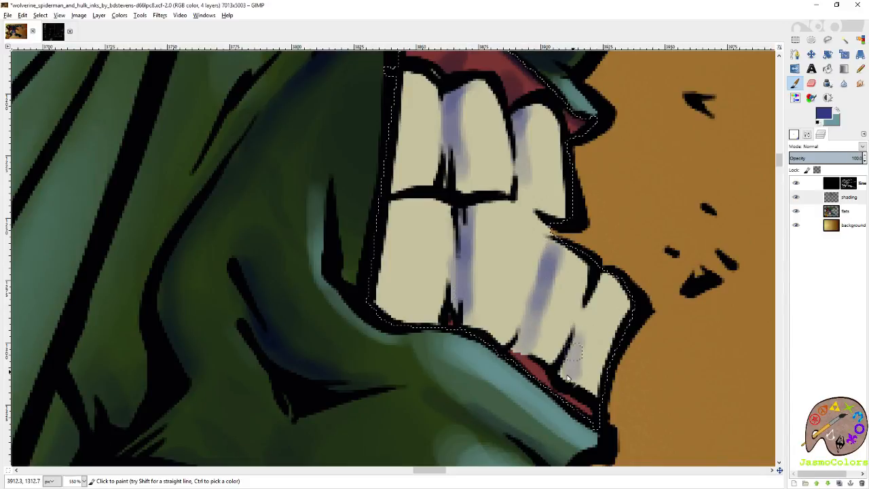
left_click_drag(572, 329, 573, 358)
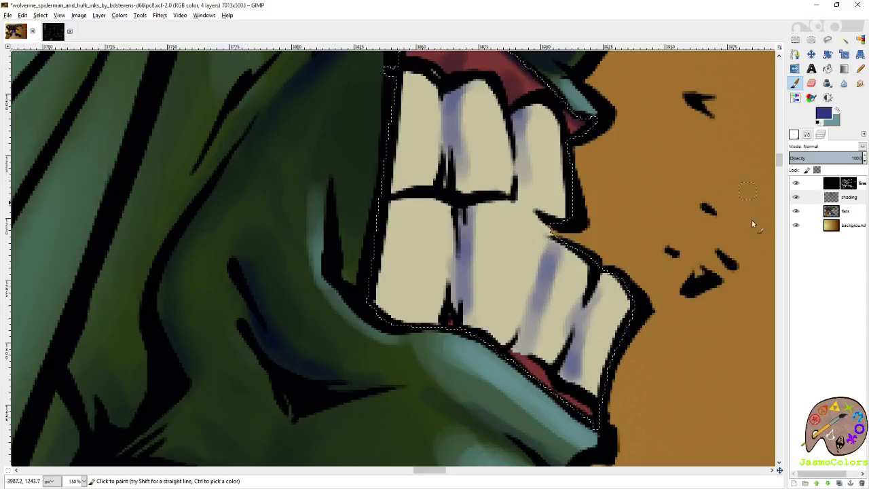
- Extend the violet-blue shading along the lower teeth's bottom edges and deepen the bands on the upper teeth
mouse_move(466, 303)
left_mouse_down()
mouse_move(474, 320)
mouse_move(504, 332)
mouse_move(471, 321)
mouse_move(534, 354)
mouse_move(626, 375)
left_mouse_up()
mouse_move(480, 347)
left_mouse_down()
mouse_move(467, 303)
mouse_move(466, 315)
mouse_move(482, 345)
mouse_move(469, 270)
mouse_move(471, 305)
left_mouse_up()
left_click_drag(493, 186, 504, 304)
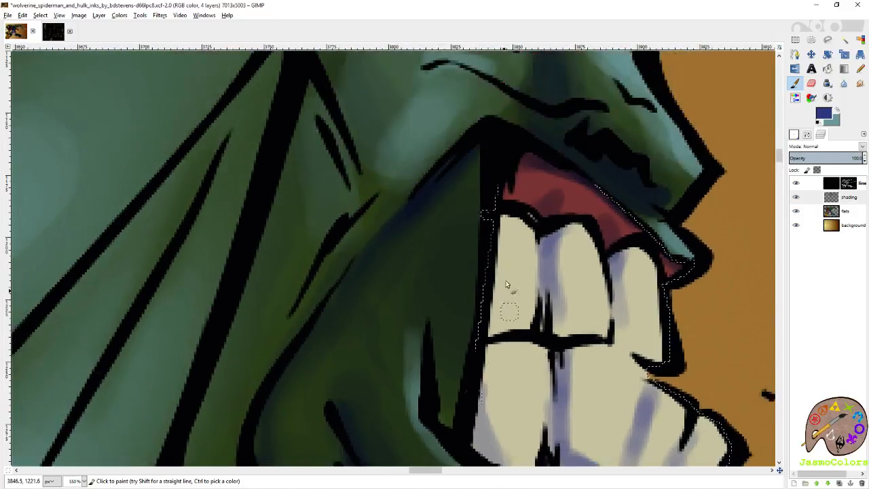
mouse_move(551, 238)
left_mouse_down()
mouse_move(555, 333)
mouse_move(557, 237)
left_mouse_up()
mouse_move(621, 263)
left_mouse_down()
mouse_move(618, 311)
mouse_move(620, 262)
left_mouse_up()
scroll(624, 331, "down", 5)
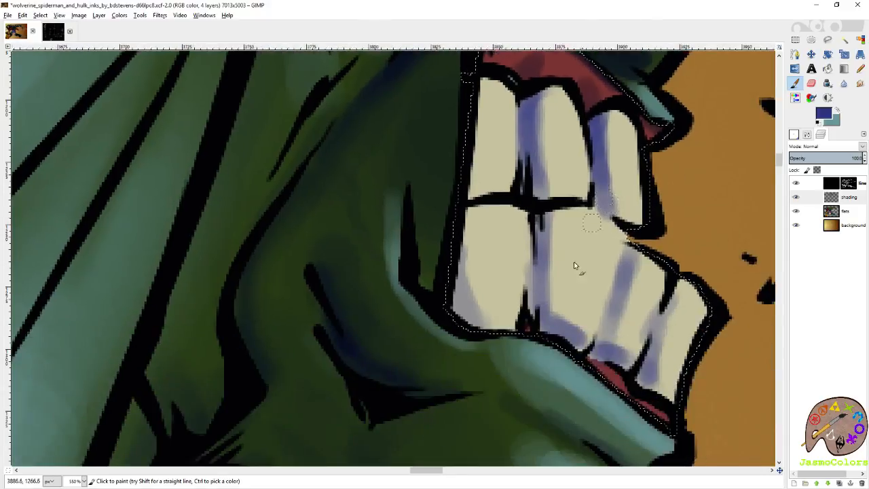
mouse_move(543, 236)
left_mouse_down()
mouse_move(540, 297)
mouse_move(594, 358)
mouse_move(531, 316)
mouse_move(550, 463)
left_mouse_up()
- Switch the foreground to dark navy and deepen the shadows on Hulk's upper gums above the teeth
left_click(496, 164, "ctrl")
left_click_drag(497, 191, 553, 267)
mouse_move(521, 206)
left_mouse_down()
mouse_move(495, 231)
mouse_move(571, 223)
mouse_move(597, 245)
mouse_move(516, 204)
mouse_move(590, 247)
left_mouse_up()
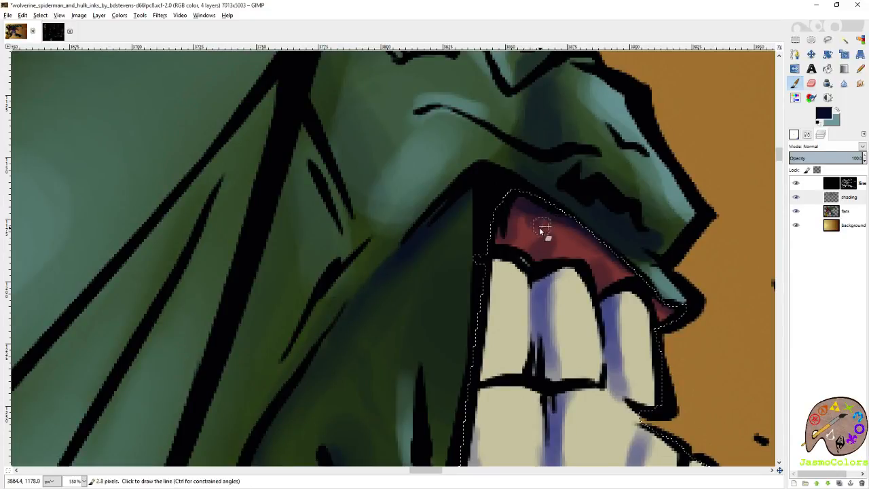
left_click(812, 83)
key("p")
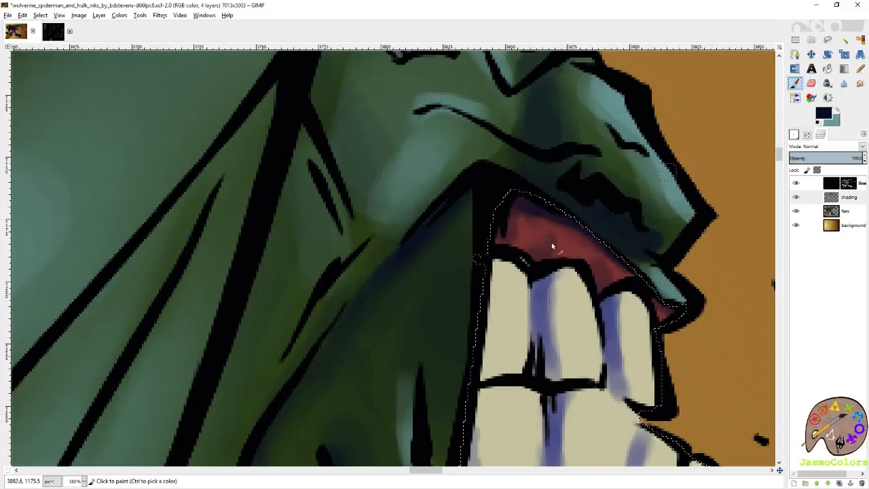
left_click_drag(544, 250, 559, 229)
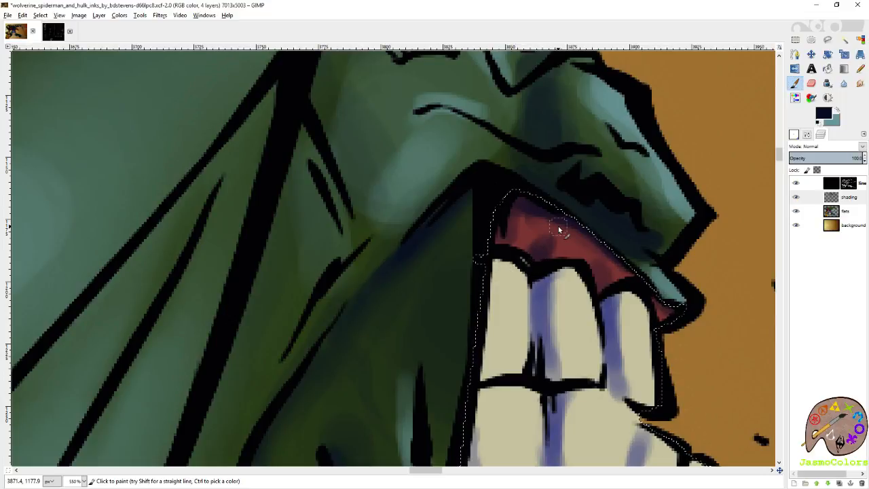
- Darken Hulk's lower gums beneath the front teeth with the same navy
left_click_drag(716, 403, 637, 117)
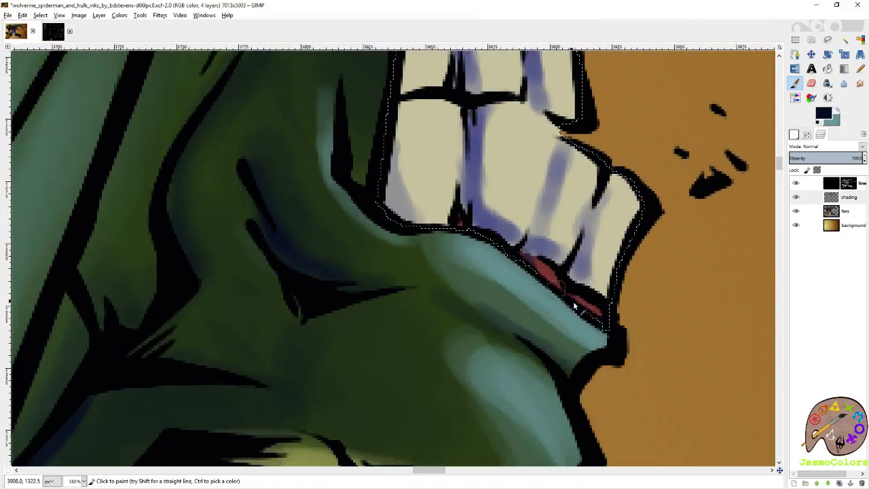
left_click_drag(608, 178, 627, 273)
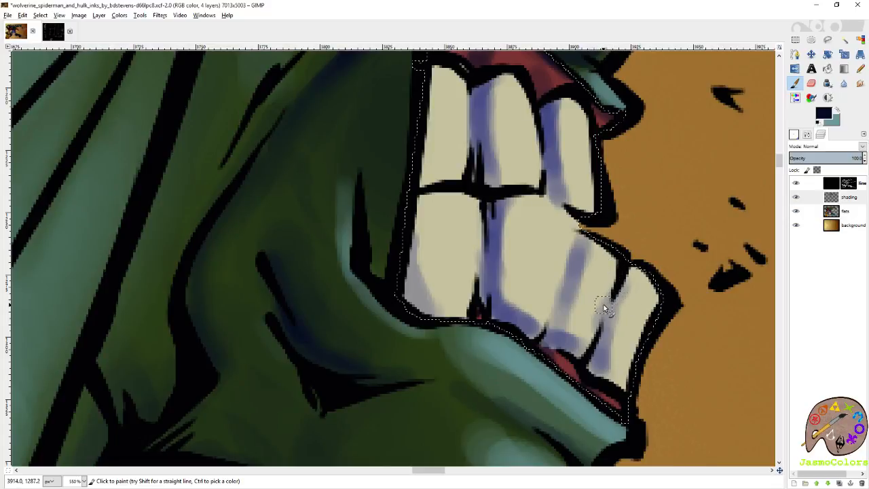
left_click_drag(642, 146, 617, 268)
left_click_drag(606, 190, 620, 274)
left_click_drag(629, 317, 641, 278)
- Sample the red gum colour from the flats layer, return to the shading layer and change the foreground to light teal
left_click(846, 211)
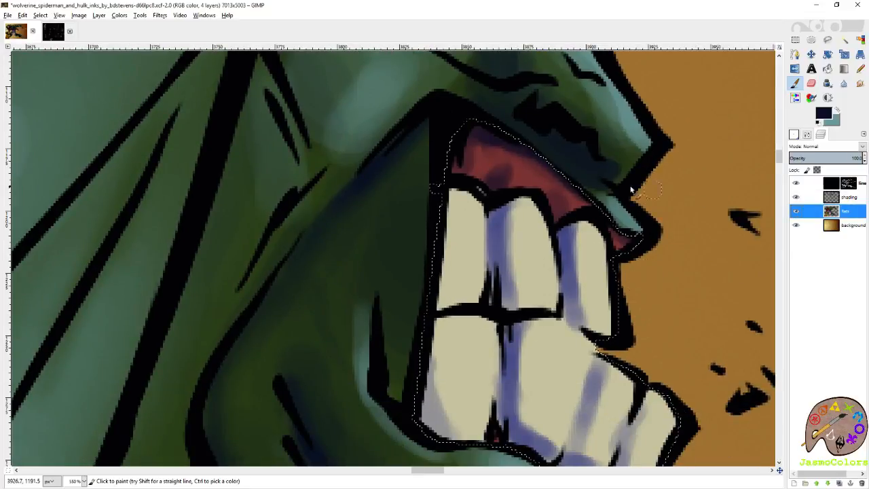
left_click(545, 192, "ctrl")
left_click(848, 197)
left_click(824, 115)
left_click_drag(739, 116, 746, 123)
left_click(768, 110)
left_click(799, 183)
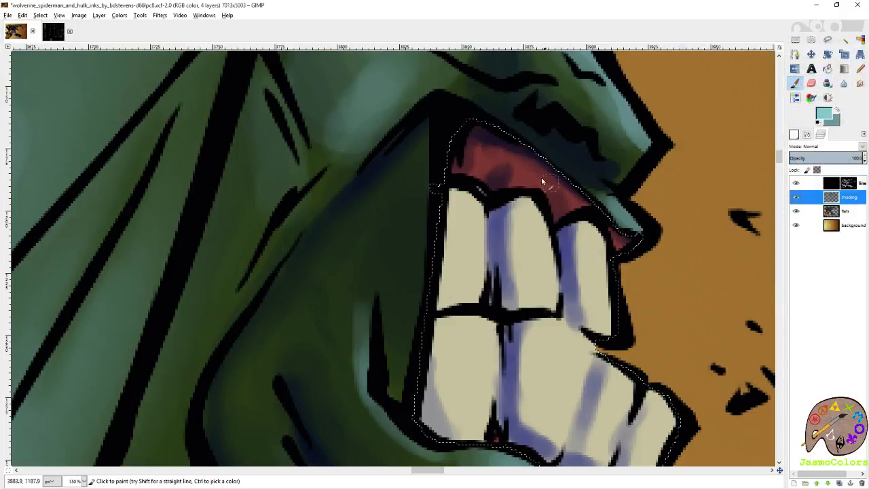
- Paint light teal highlights on Hulk's upper and lower gums
left_click_drag(525, 177, 535, 187)
mouse_move(489, 161)
left_mouse_down()
mouse_move(485, 178)
mouse_move(491, 155)
mouse_move(549, 196)
left_mouse_up()
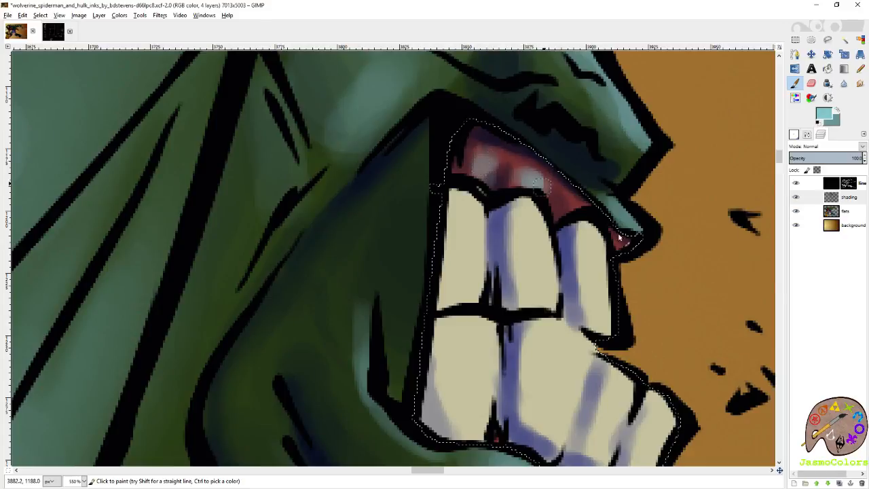
scroll(625, 295, "down", 4)
left_click_drag(568, 353, 616, 395)
- Sample the tooth colour from the flats layer again, return to the shading layer and set the foreground to pale cyan
left_click(849, 212)
left_click(645, 275, "ctrl")
left_click(849, 197)
left_click(824, 114)
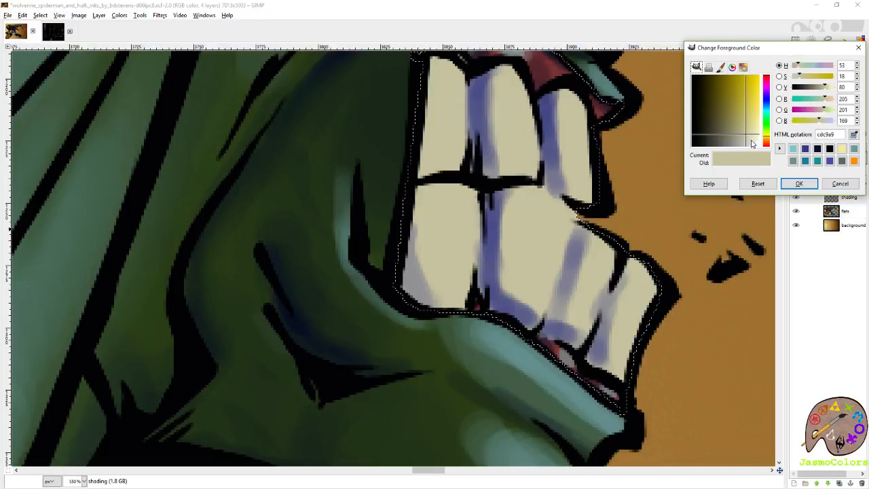
left_click(753, 140)
left_click(767, 112)
left_click(801, 185)
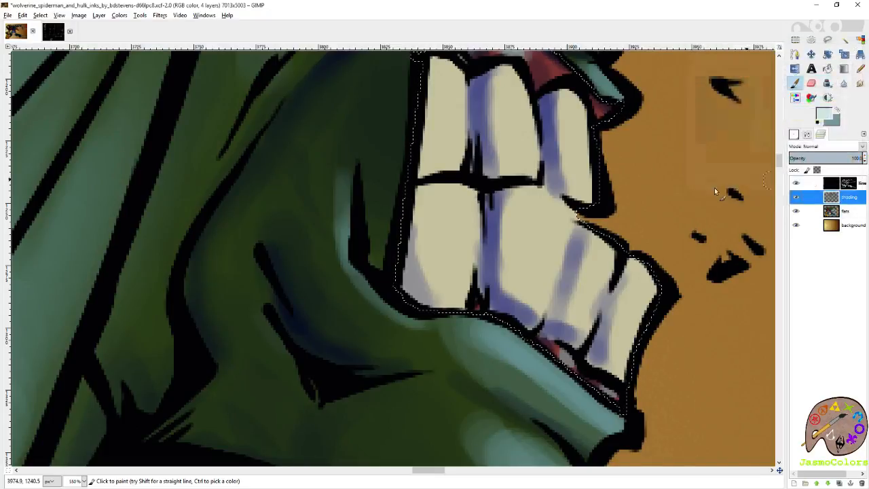
- Brush pale cyan highlights down the centres of Hulk's lower and upper teeth
left_click_drag(639, 265, 637, 308)
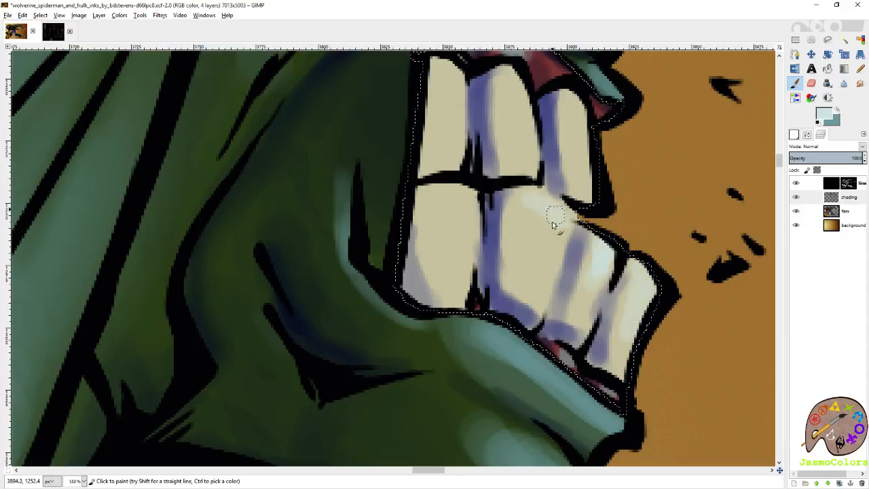
mouse_move(542, 225)
left_mouse_down()
mouse_move(539, 273)
mouse_move(528, 216)
mouse_move(529, 297)
left_mouse_up()
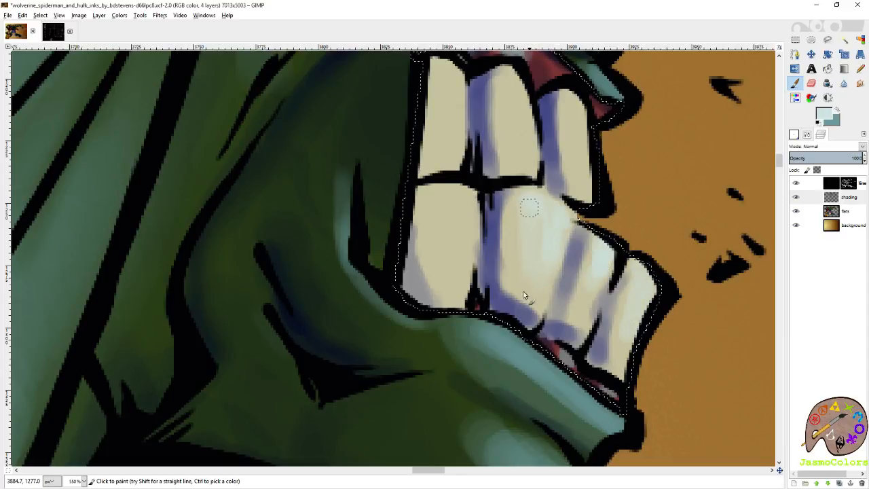
left_click_drag(556, 234, 574, 318)
mouse_move(598, 187)
left_mouse_down()
mouse_move(597, 245)
mouse_move(595, 220)
left_mouse_up()
left_click_drag(464, 166, 469, 171)
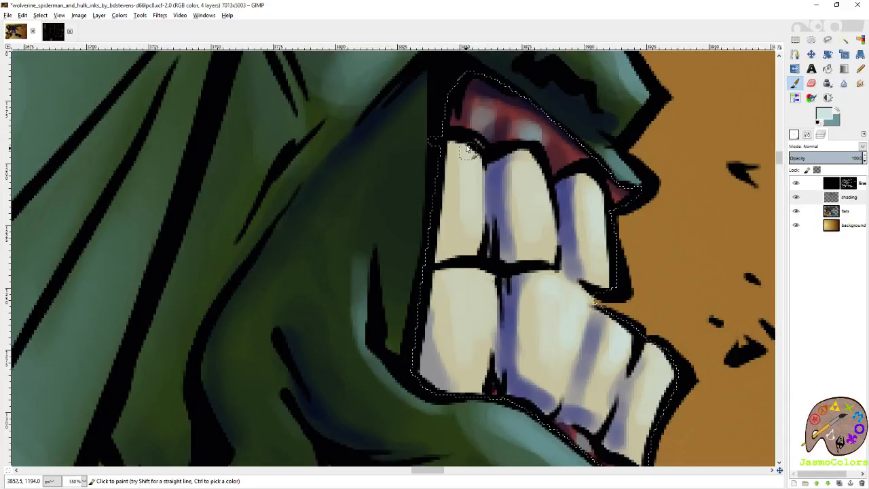
- Pick up the violet-blue from the tooth shading and strengthen the shadows along the sides of the teeth
left_click(513, 200, "ctrl")
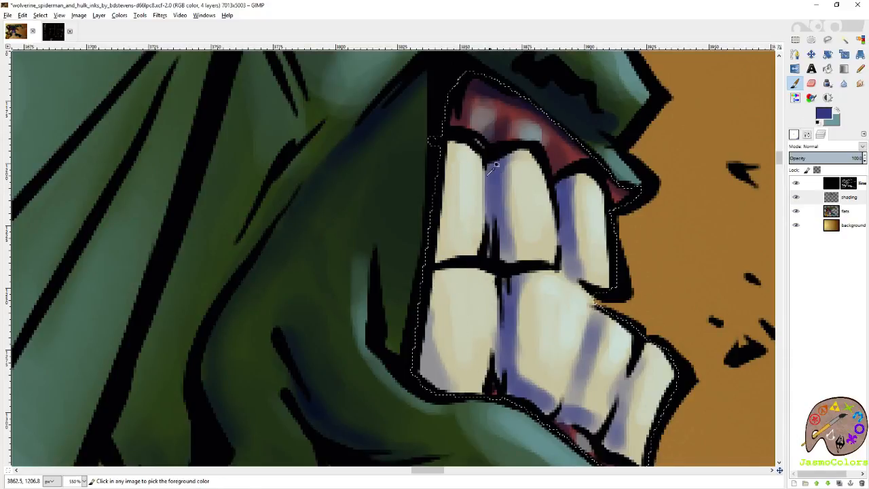
mouse_move(442, 233)
left_mouse_down()
mouse_move(427, 311)
mouse_move(448, 382)
mouse_move(430, 377)
mouse_move(429, 387)
mouse_move(420, 368)
mouse_move(437, 377)
mouse_move(442, 297)
left_mouse_up()
scroll(440, 271, "down", 3)
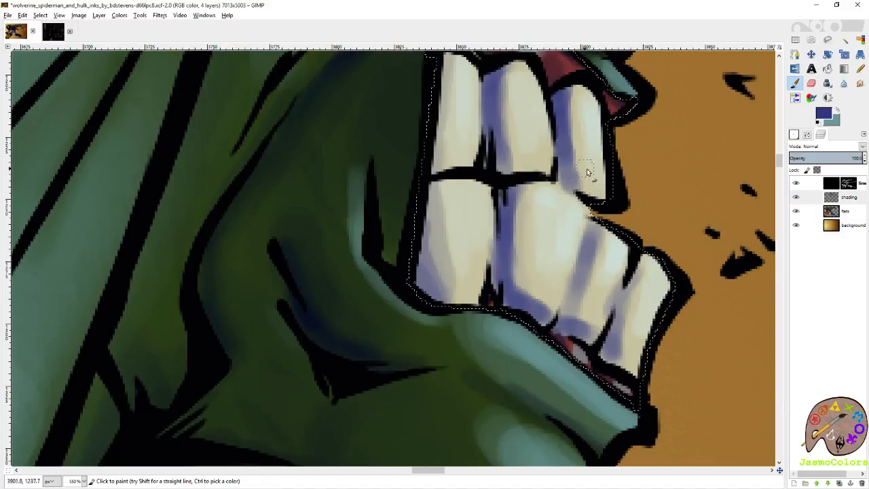
scroll(586, 172, "up", 3)
- Soften the violet-blue shadow edges on Hulk's upper and lower teeth with the Blur tool
key("shift+u")
left_click_drag(482, 159, 487, 234)
left_click_drag(556, 164, 547, 266)
mouse_move(547, 266)
left_mouse_down()
mouse_move(569, 180)
mouse_move(520, 218)
mouse_move(540, 181)
left_mouse_up()
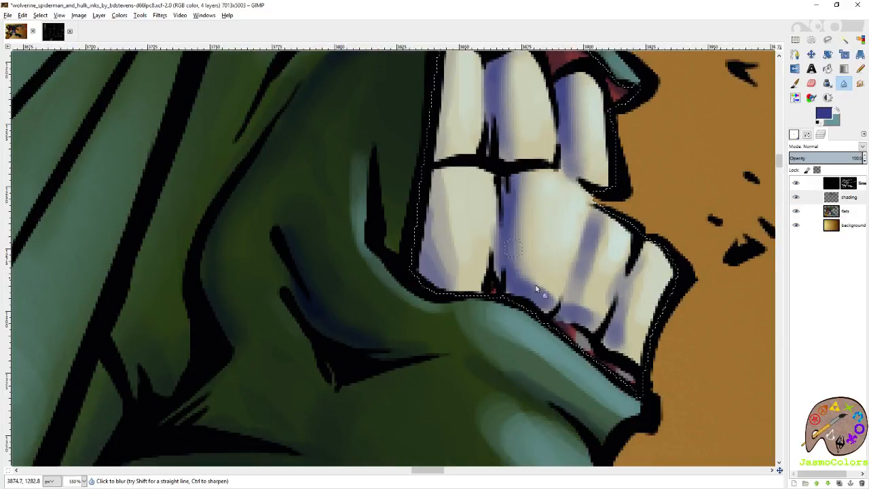
left_click_drag(604, 223, 595, 259)
left_click_drag(642, 277, 624, 333)
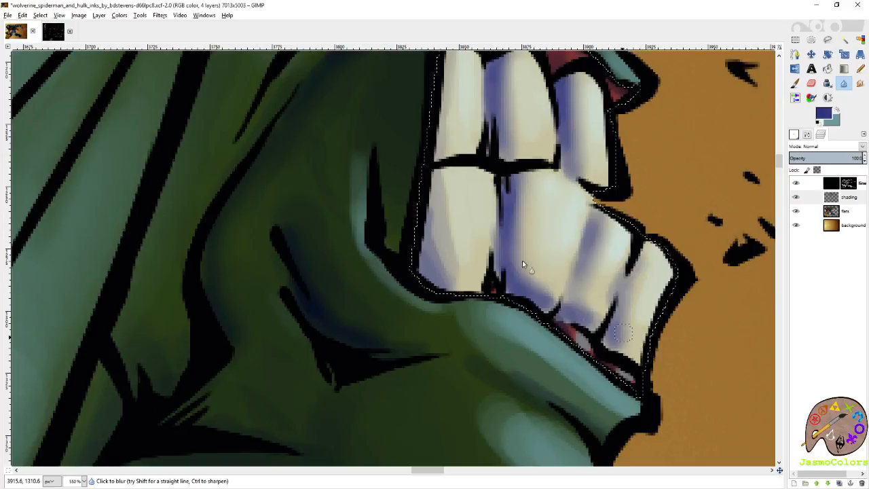
left_click_drag(453, 78, 471, 192)
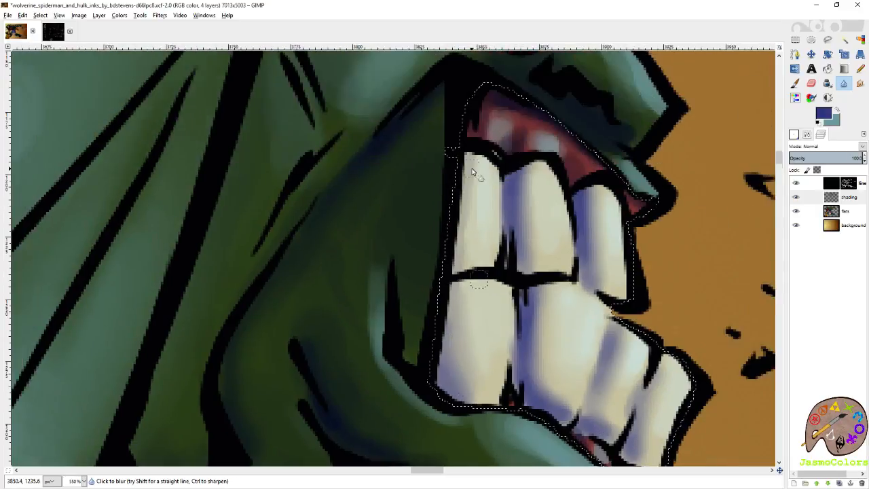
key("shift+o")
scroll(536, 204, "down", 7)
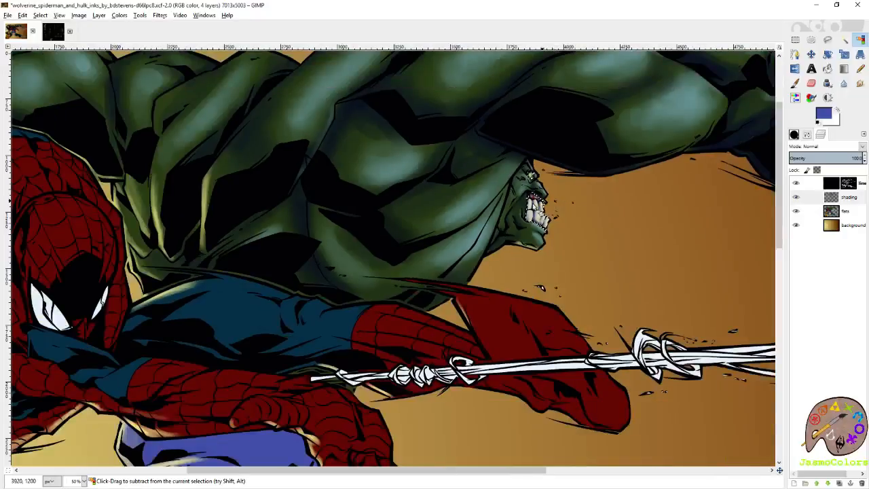
scroll(542, 202, "up", 7)
key("shift+u")
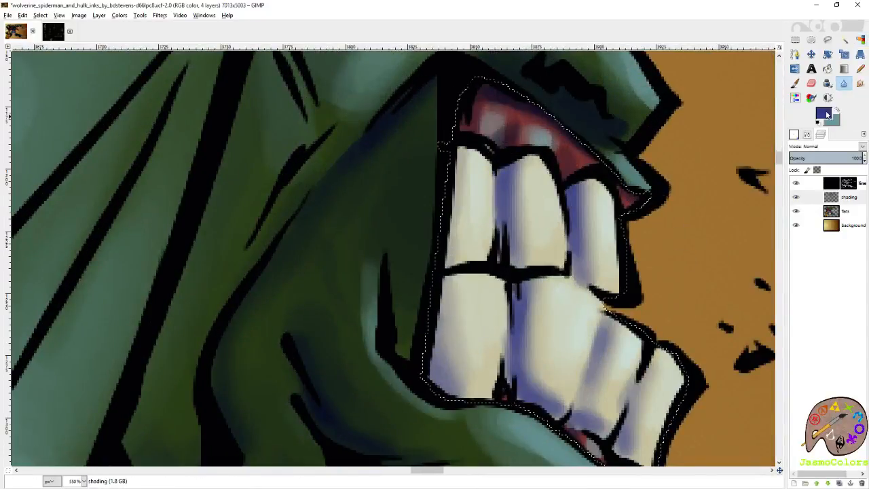
- Set the foreground to a near-white cyan and paint bright highlights on Hulk's upper teeth with the Paintbrush
left_click(826, 114)
left_click(760, 145)
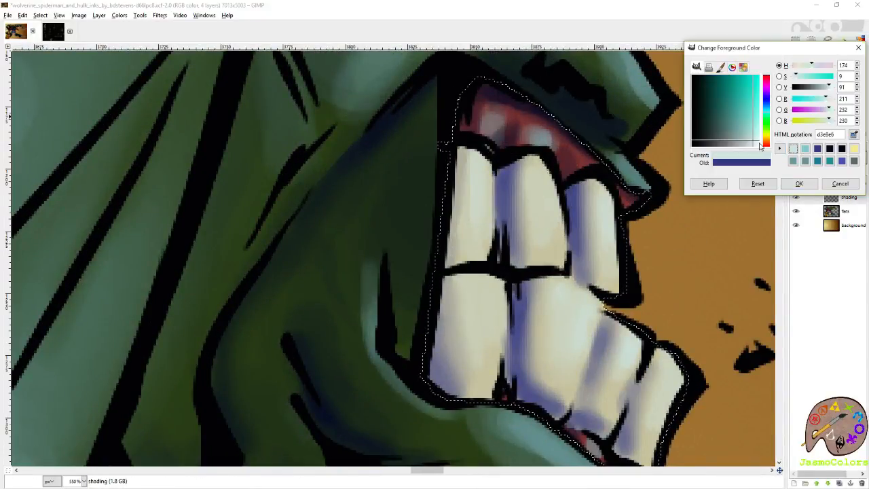
left_click(800, 183)
left_click(795, 83)
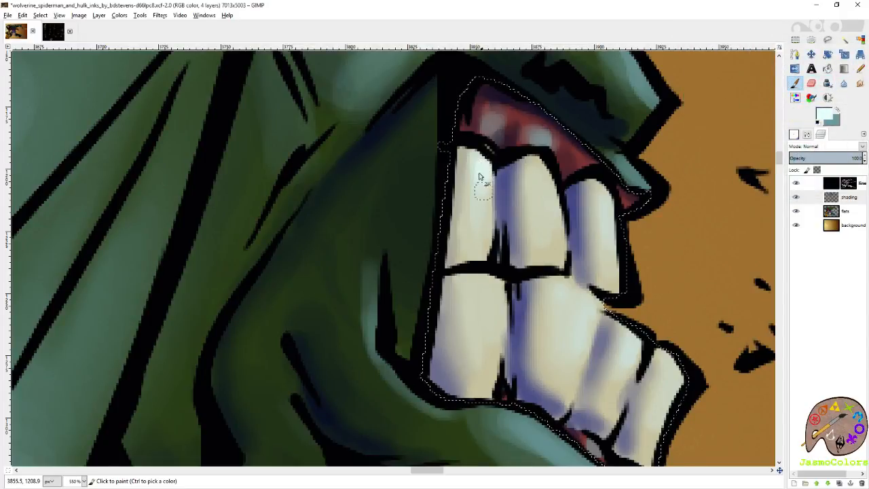
mouse_move(536, 169)
left_mouse_down()
mouse_move(548, 197)
mouse_move(543, 191)
left_mouse_up()
mouse_move(604, 191)
left_mouse_down()
mouse_move(615, 204)
mouse_move(612, 223)
left_mouse_up()
- Add near-white highlights near the tops of the lower teeth and soften the highlights with the Blur tool
left_click_drag(640, 300, 598, 207)
left_click_drag(591, 249, 588, 253)
left_click_drag(534, 202, 543, 219)
left_click_drag(628, 271, 635, 273)
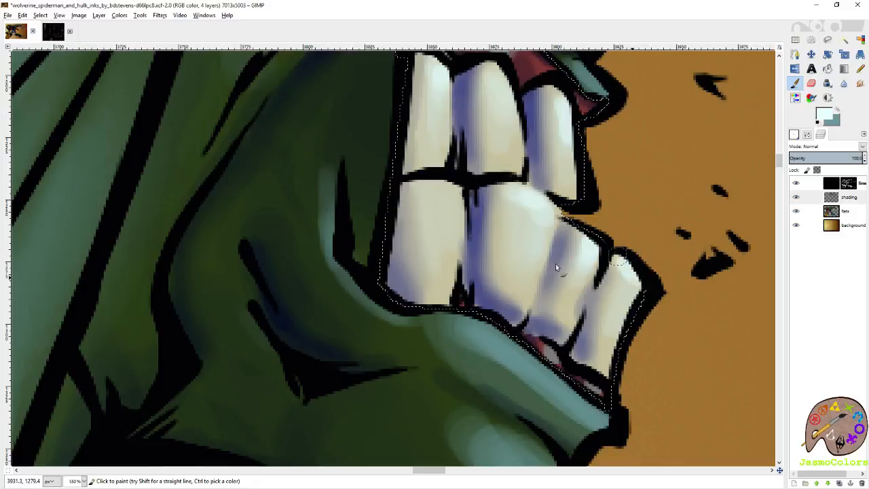
mouse_move(445, 192)
left_mouse_down()
mouse_move(455, 214)
mouse_move(440, 196)
left_mouse_up()
left_click(844, 82)
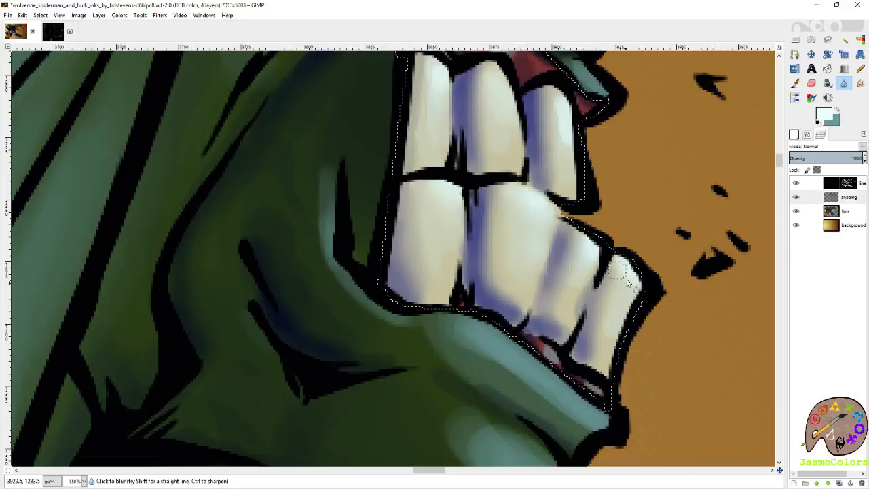
- Pick up the eye's green from the flats layer, lighten it to pale cyan, and paint a highlight beside Hulk's iris on the shading layer
scroll(627, 279, "up", 5)
scroll(546, 183, "left", 1)
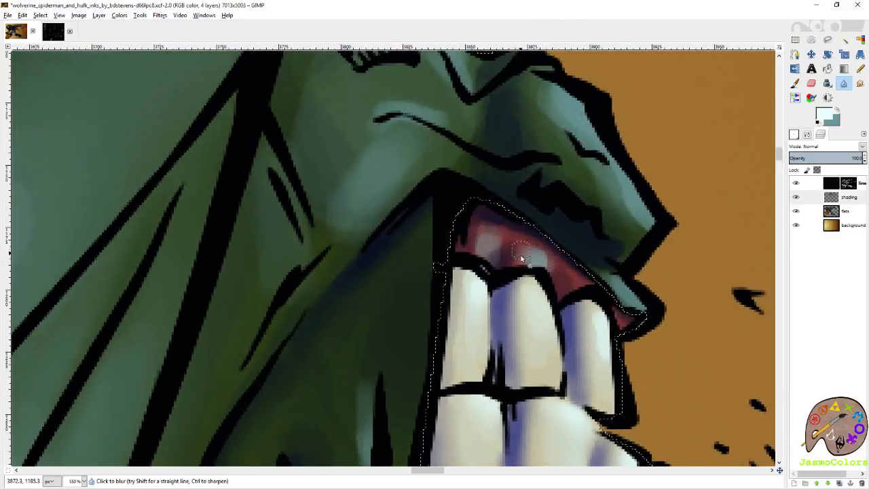
scroll(520, 255, "up", 4)
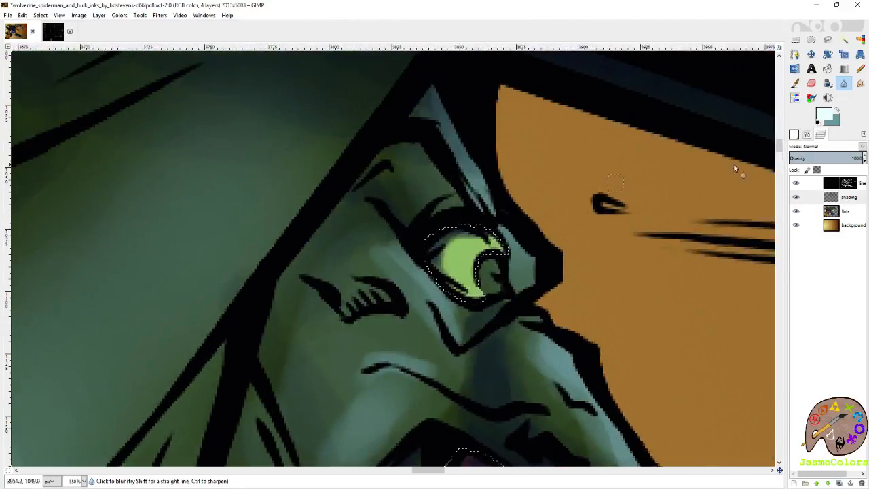
left_click(849, 211)
key("p")
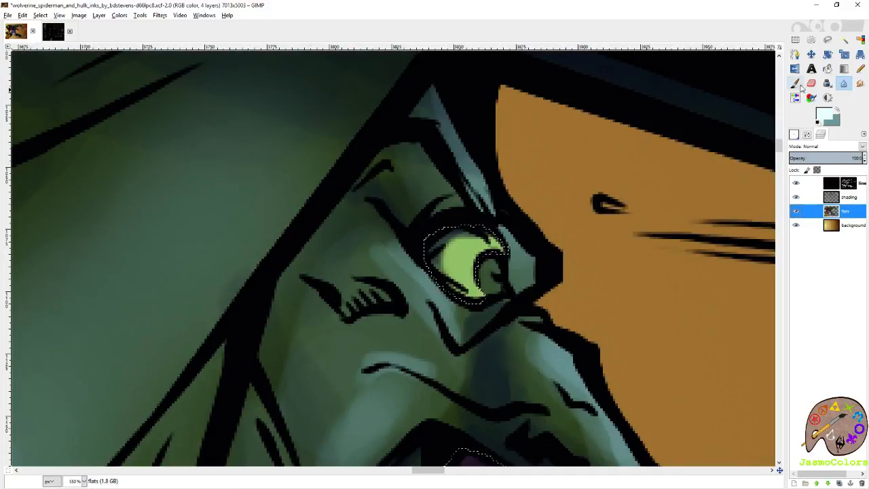
left_click(462, 261, "ctrl")
left_click(846, 198)
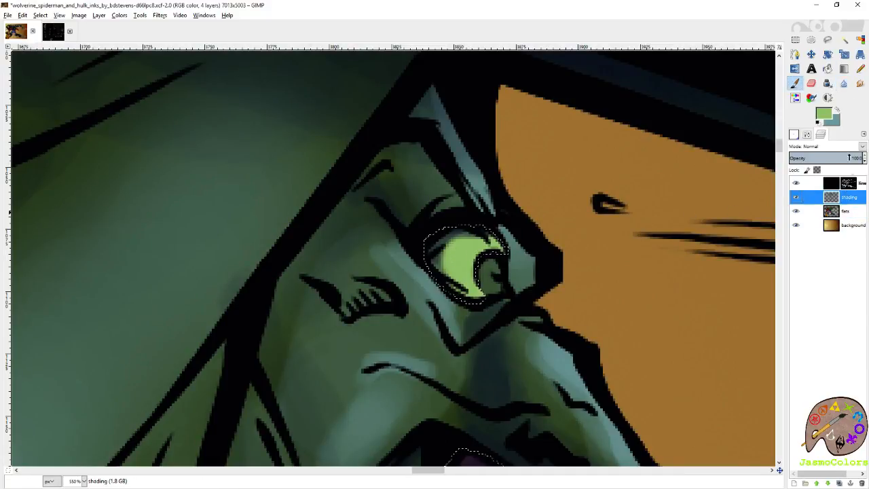
left_click(824, 114)
left_click(755, 133)
left_click(766, 111)
left_click(491, 253)
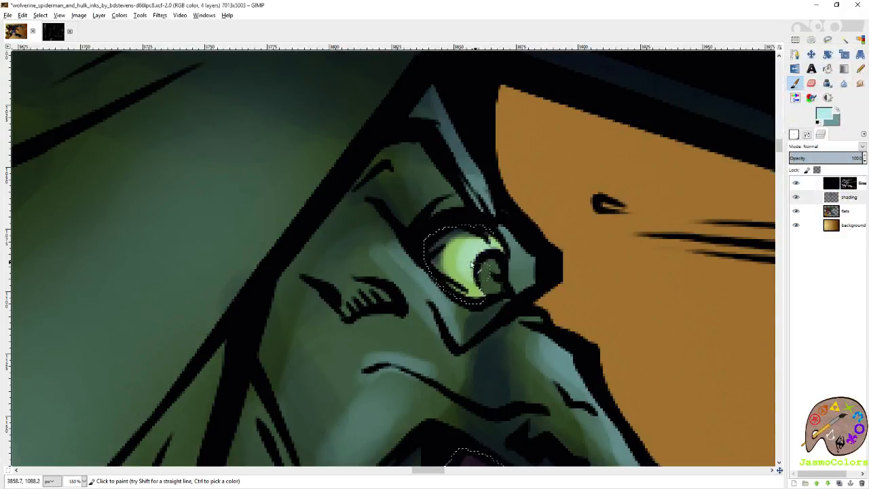
- Select Hulk's green skin color on the flats layer and paint muted teal over his iris on the shading layer
left_click(849, 210)
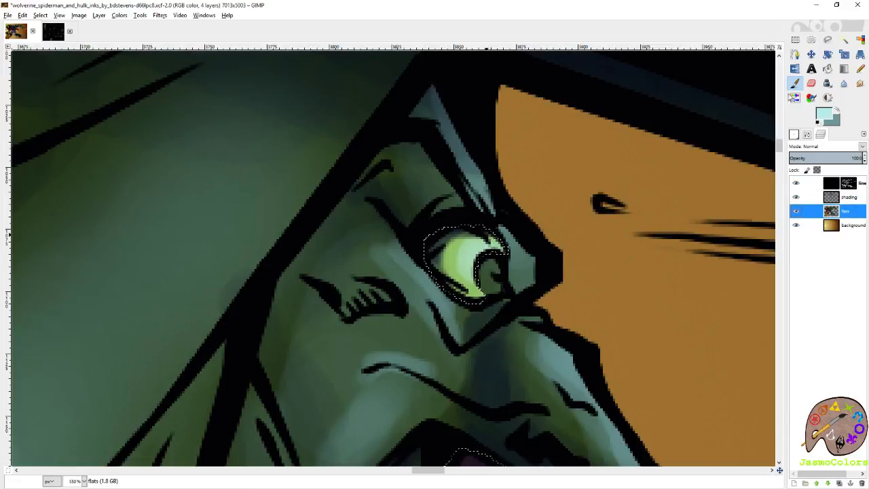
left_click(390, 193)
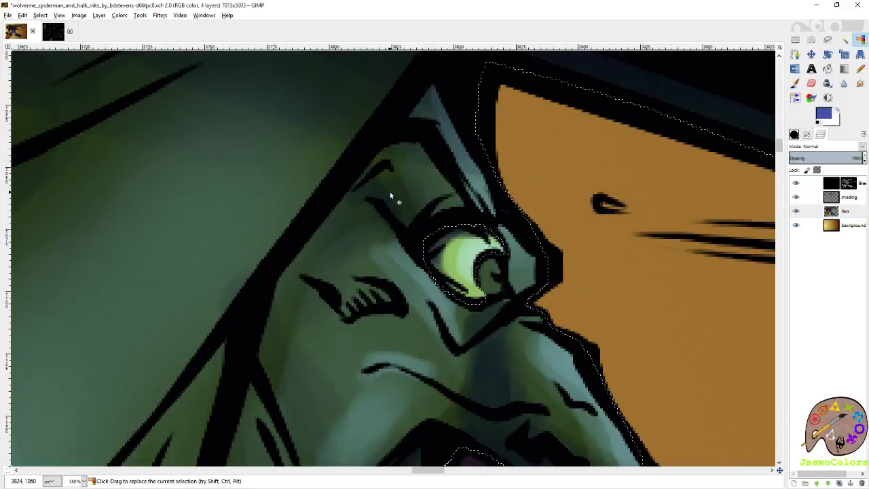
key("p")
left_click(846, 198)
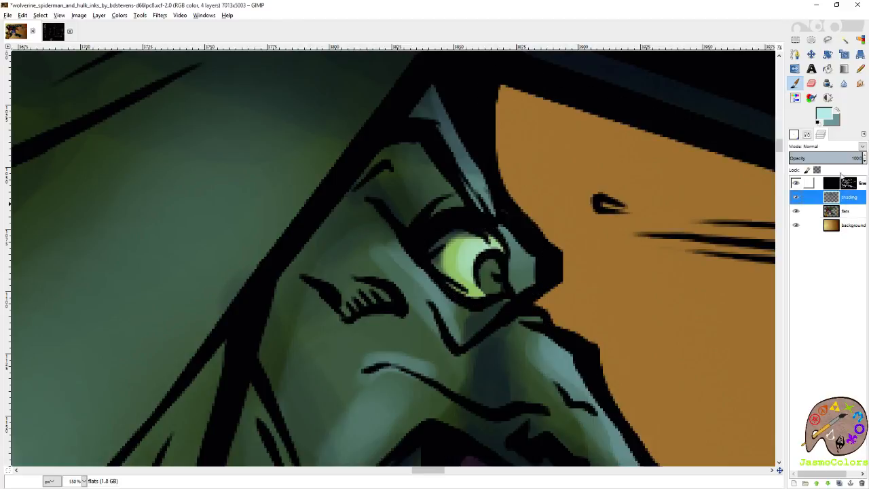
left_click(836, 121)
left_click(842, 184)
left_click(837, 110)
left_click(496, 272)
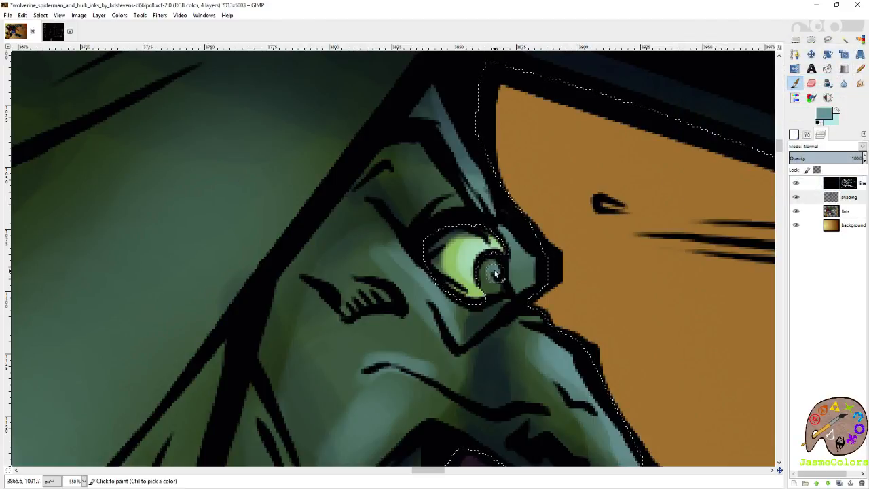
- Add a pale cyan glint to Hulk's iris and pick up the dark navy from the shading beside the nose
left_click(838, 110)
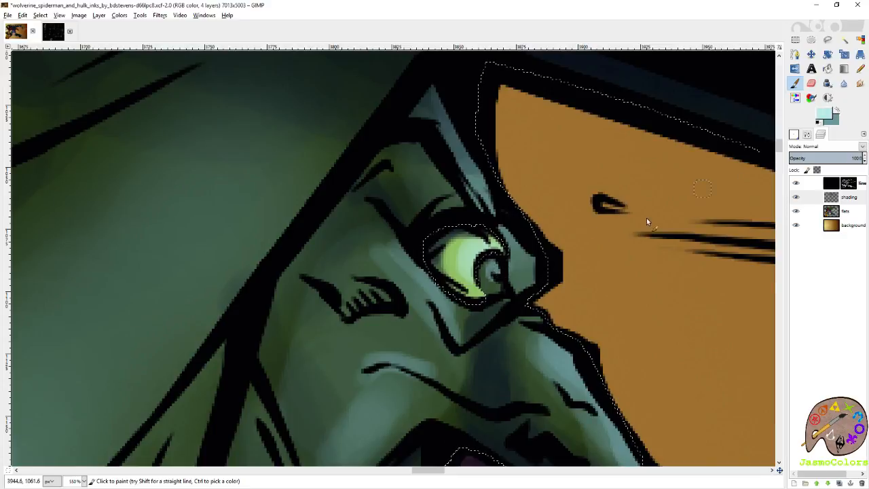
left_click_drag(526, 279, 538, 234)
left_click(508, 313, "ctrl")
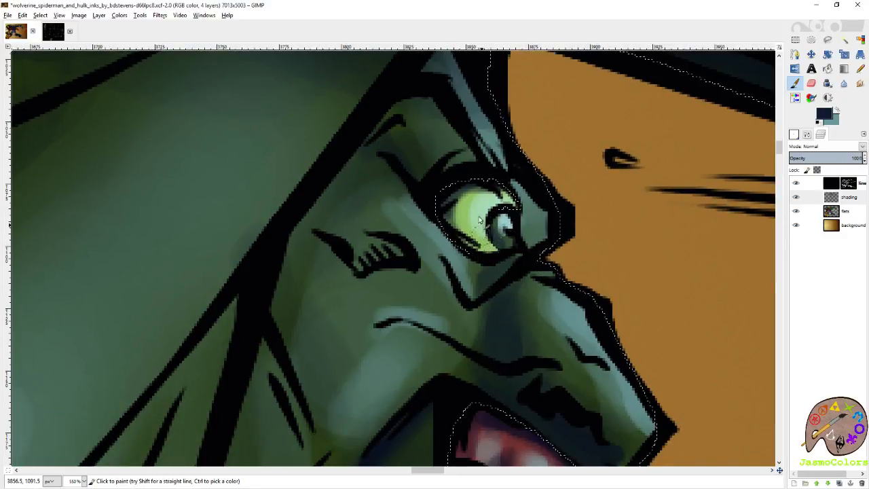
- Clear the selection around Hulk's face and save the artwork
key("shift+o")
scroll(507, 256, "down", 2)
scroll(514, 256, "down", 6)
key("r")
left_click(738, 61)
scroll(639, 211, "up", 3)
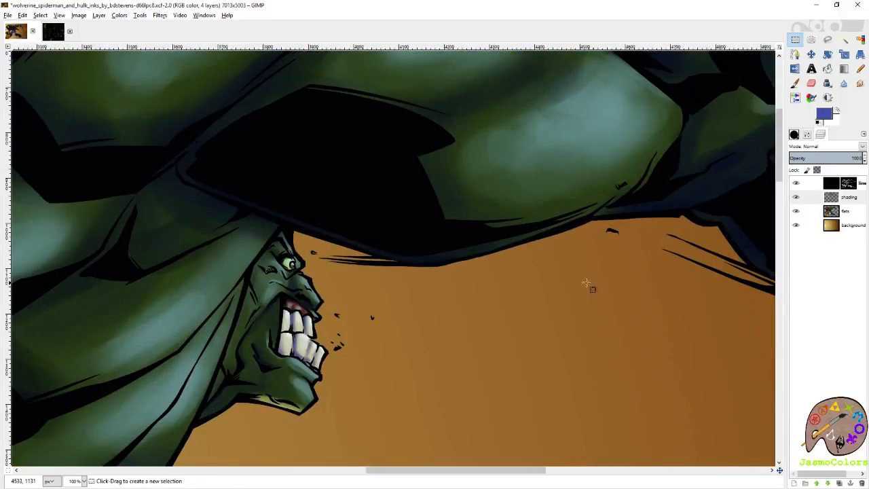
scroll(563, 248, "down", 5)
key("ctrl+s")
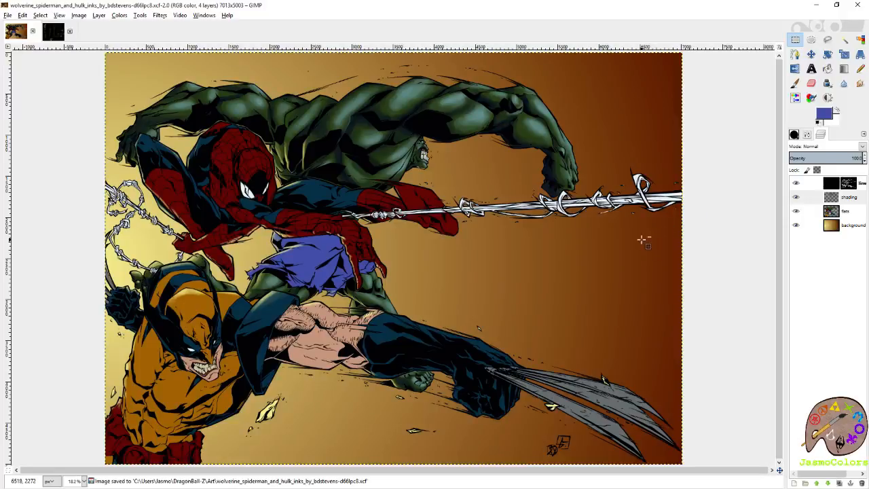
scroll(641, 241, "down", 1)
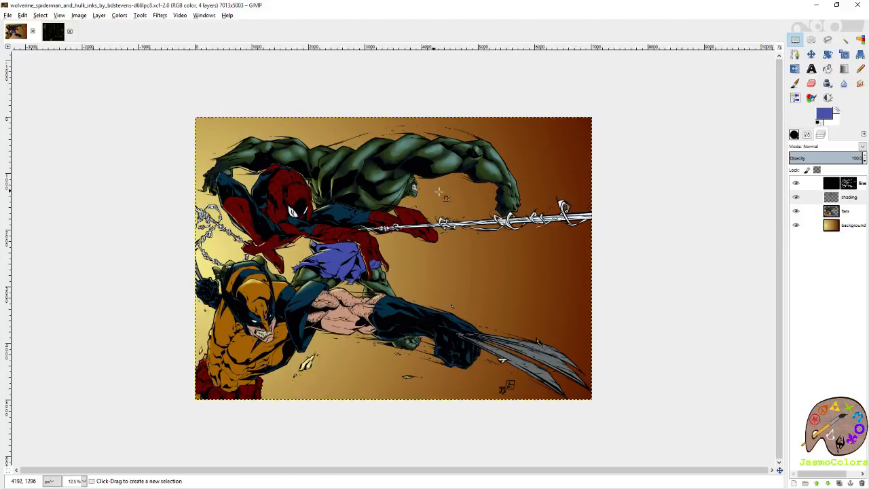
- Select Hulk's violet-blue shorts on the flats layer with Select by Color
left_click(808, 211)
left_click(861, 41)
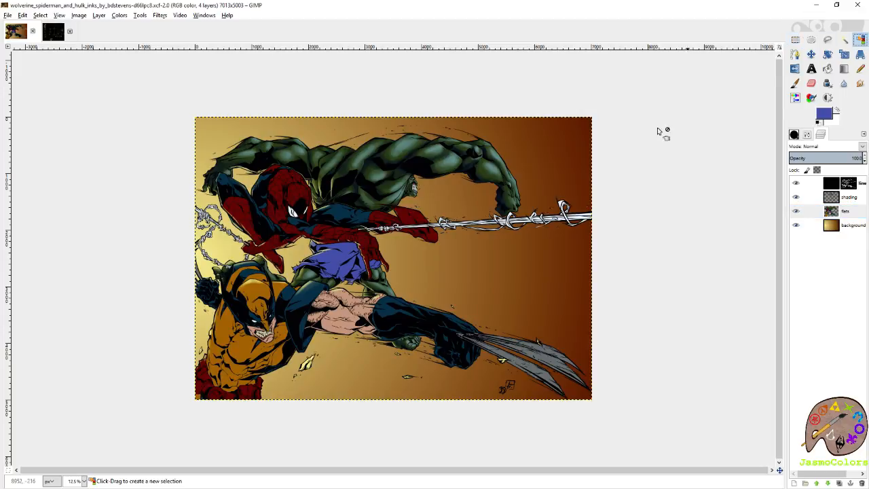
left_click(338, 256)
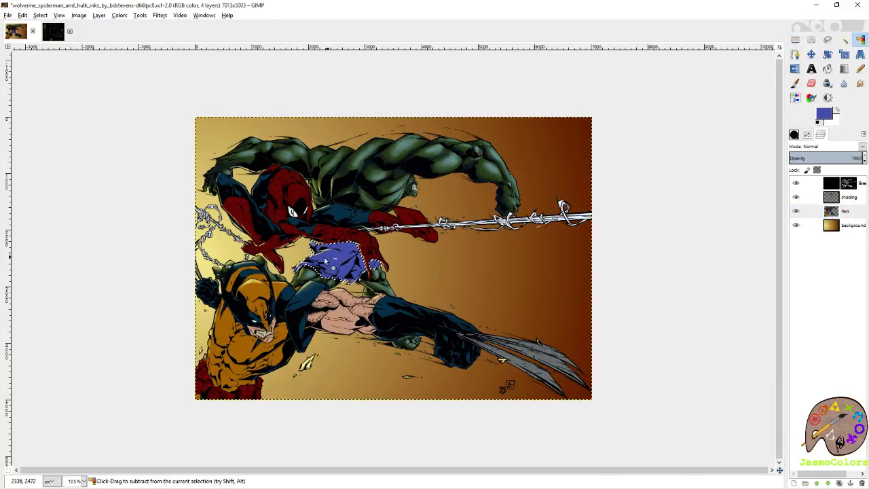
scroll(338, 256, "up", 6)
scroll(323, 245, "down", 1)
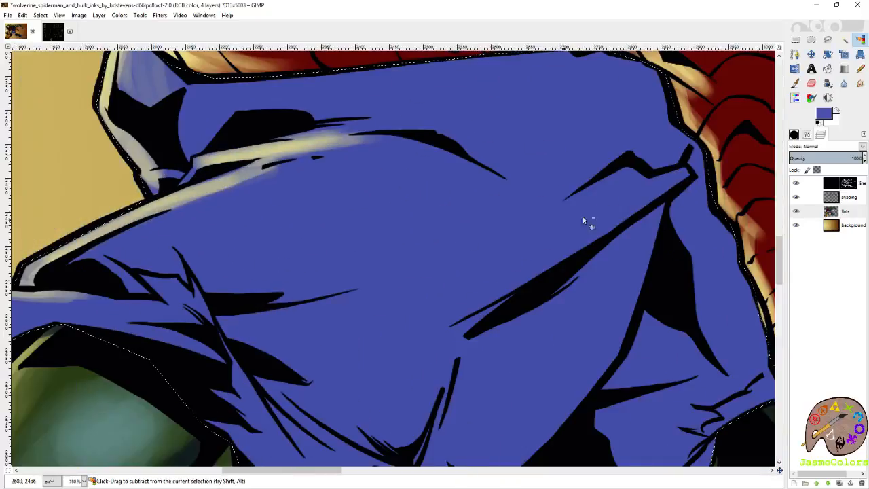
- Pick up the shorts' base color from the flats layer and darken the foreground to deep navy blue for shadows
left_click(842, 198)
key("p")
left_click(834, 212)
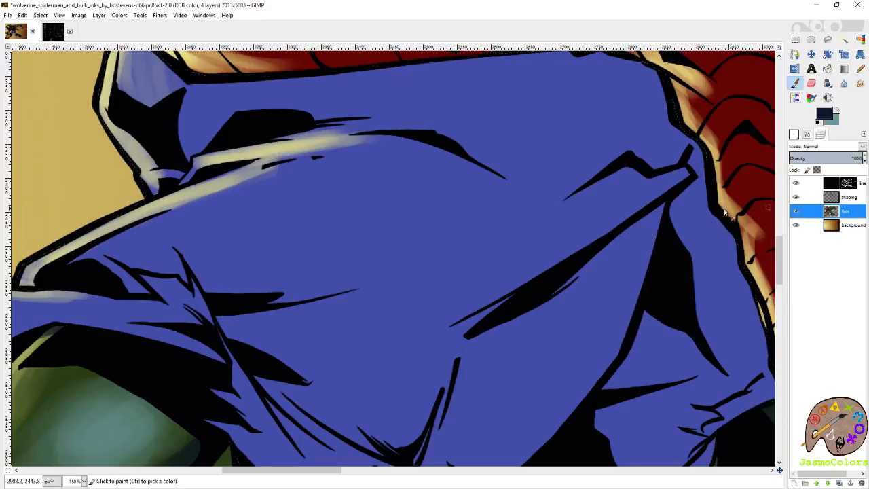
left_click(627, 187, "ctrl")
left_click(828, 211, "ctrl")
left_click(842, 197)
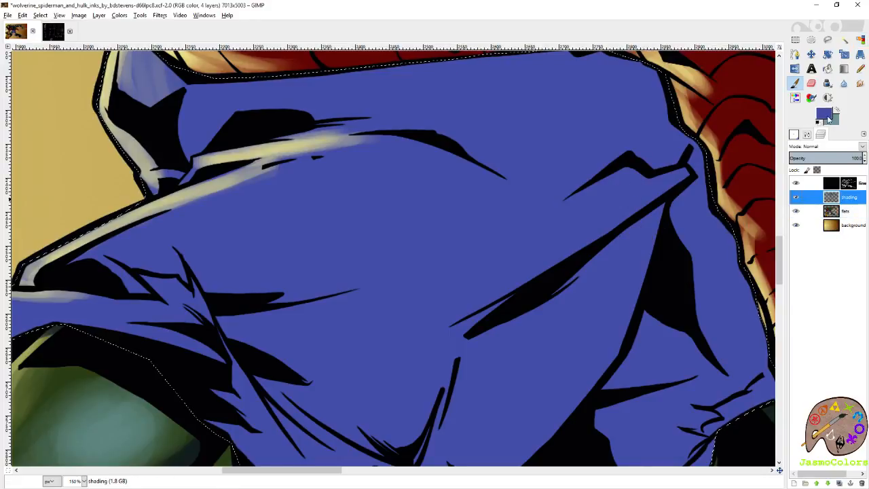
left_click(824, 113)
left_click_drag(731, 100, 721, 85)
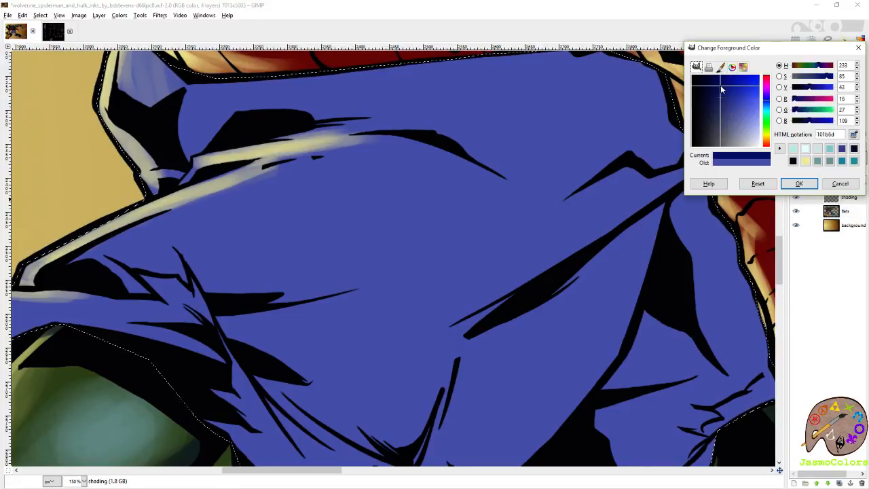
left_click(789, 187)
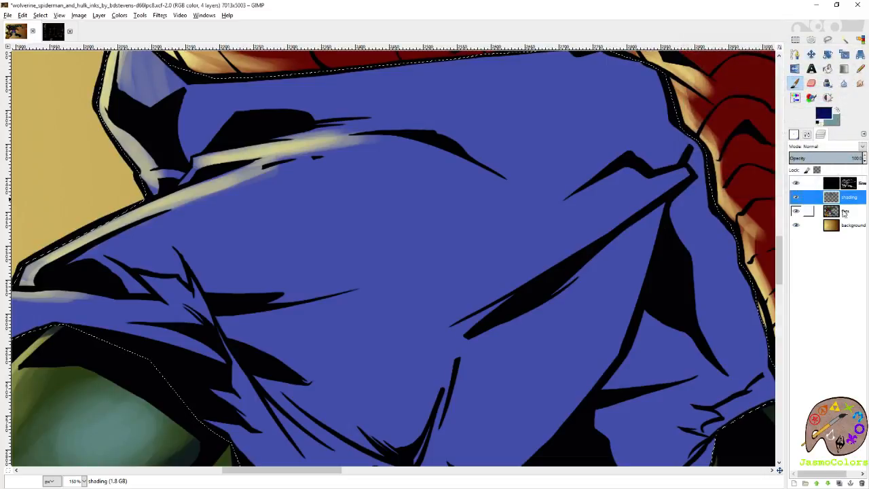
- Set the other swatch color to a pale cyan-blue around a9d7e3 for highlights, keeping the shading layer active
left_click(845, 212)
left_click(838, 110)
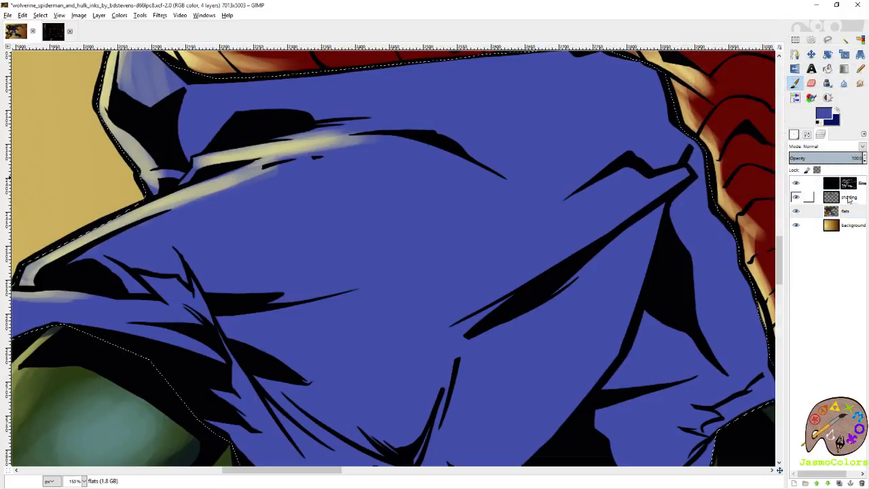
left_click(845, 197)
left_click(823, 114)
left_click_drag(745, 117, 752, 128)
left_click(767, 109)
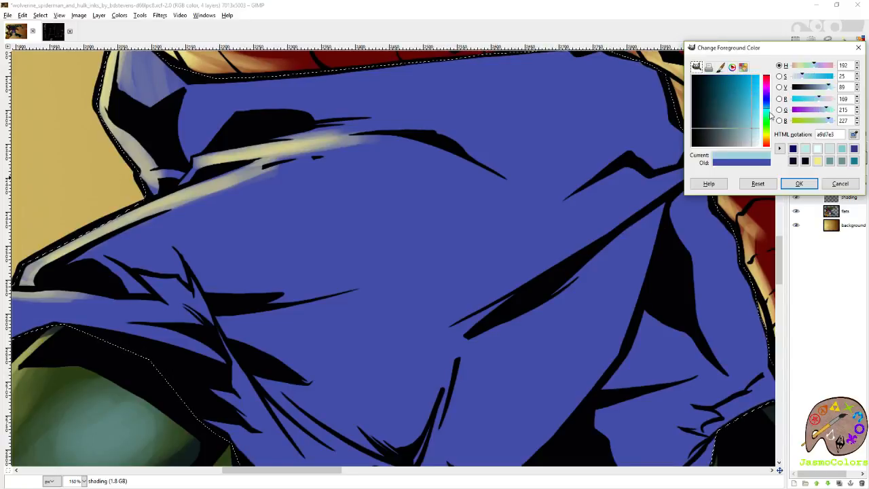
left_click(799, 183)
left_click(840, 110)
left_click(840, 110)
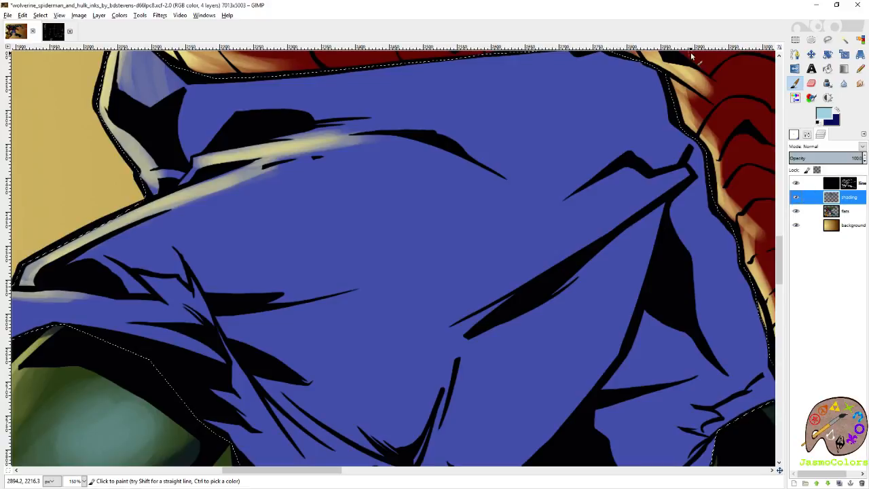
- Save the artwork with the shorts still selected
key("shift+o")
scroll(499, 199, "down", 3)
key("ctrl+s")
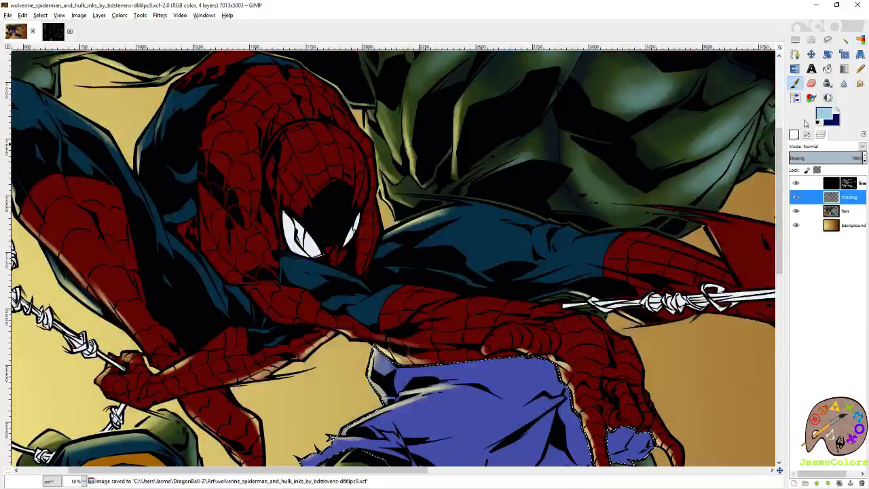
- Paint deep navy shadows along the folds and lower edge of Hulk's shorts with the Paintbrush, enlarging the brush from 58 to about 129
scroll(670, 204, "down", 5)
left_click(794, 134)
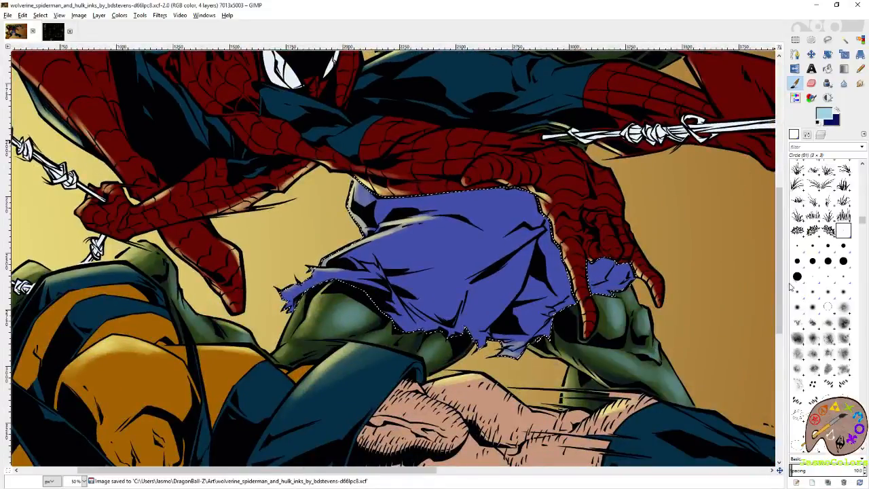
left_click(807, 135)
left_click_drag(714, 144, 767, 143)
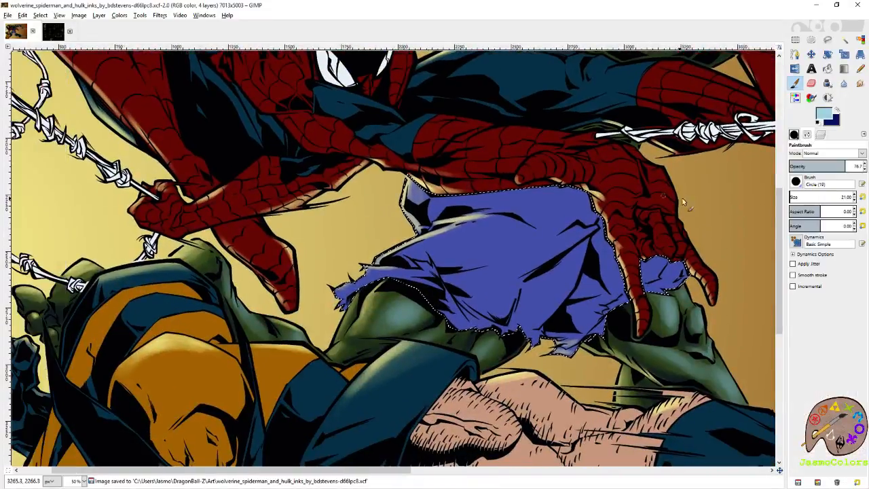
left_click(838, 114)
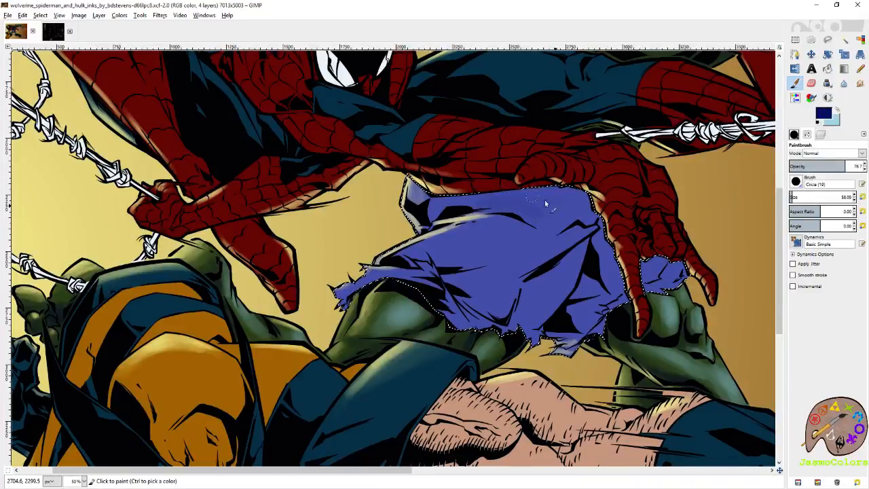
mouse_move(436, 285)
left_mouse_down()
mouse_move(438, 295)
mouse_move(411, 282)
mouse_move(448, 311)
mouse_move(456, 333)
mouse_move(474, 328)
left_mouse_up()
mouse_move(429, 275)
left_mouse_down()
mouse_move(411, 292)
mouse_move(429, 294)
mouse_move(384, 286)
mouse_move(354, 301)
mouse_move(393, 282)
mouse_move(437, 290)
left_mouse_up()
left_click(796, 197)
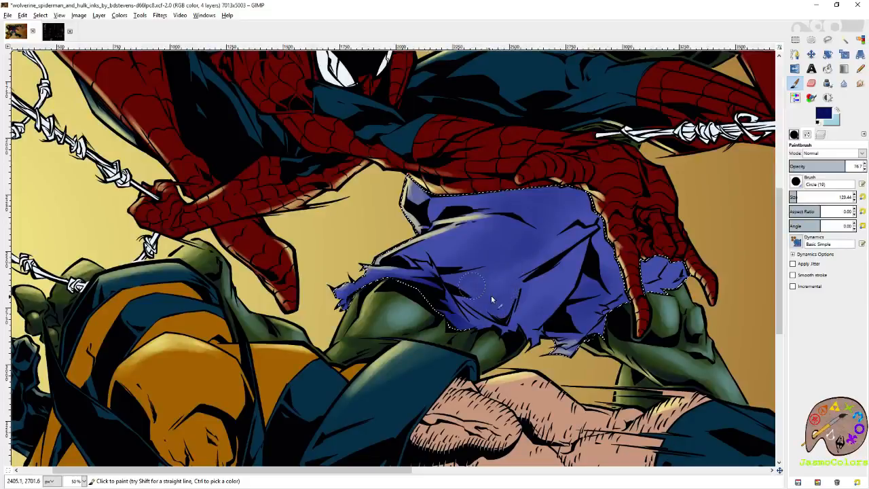
- Paint pale cyan-blue highlights on the shorts, including the small piece beyond Spider-Man's fingers, with a brush size of about 72
left_click(838, 111)
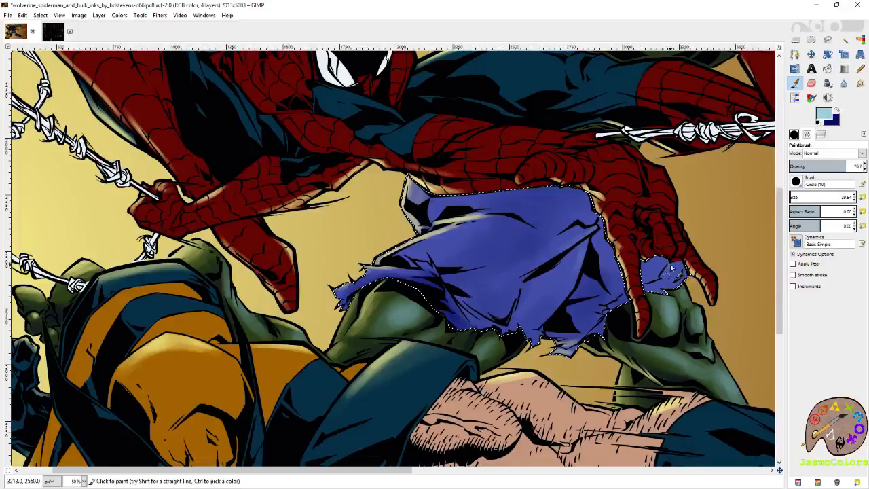
key("bracketright")
key("bracketright")
key("bracketright")
left_click_drag(662, 279, 645, 262)
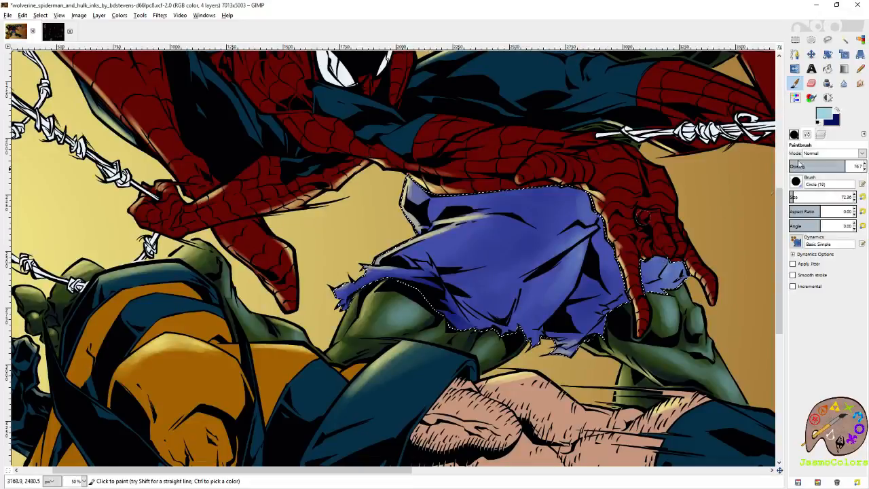
- Deepen the navy shadows across the upper part of the shorts with a brush enlarged to about 143, and save the artwork
left_click(838, 110)
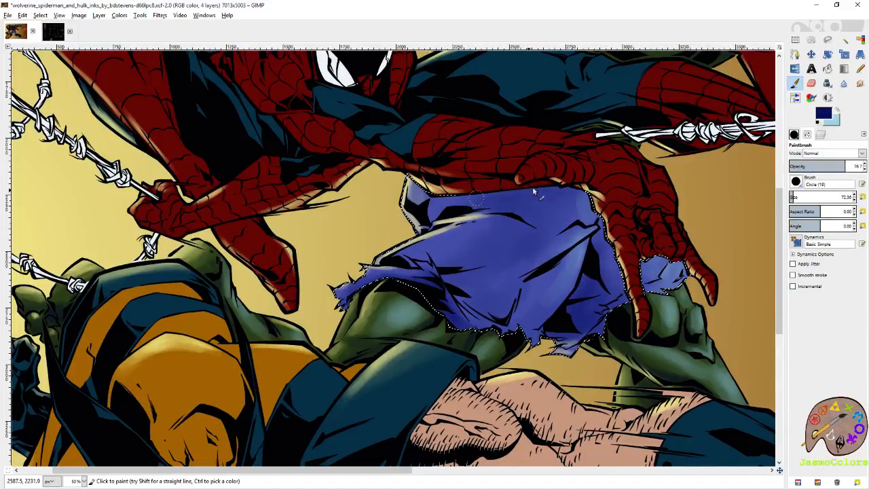
left_click(797, 194)
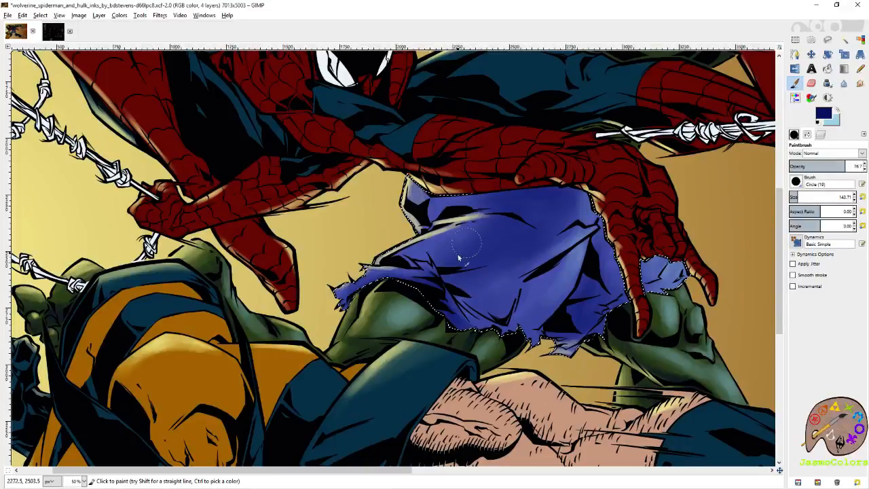
key("ctrl+s")
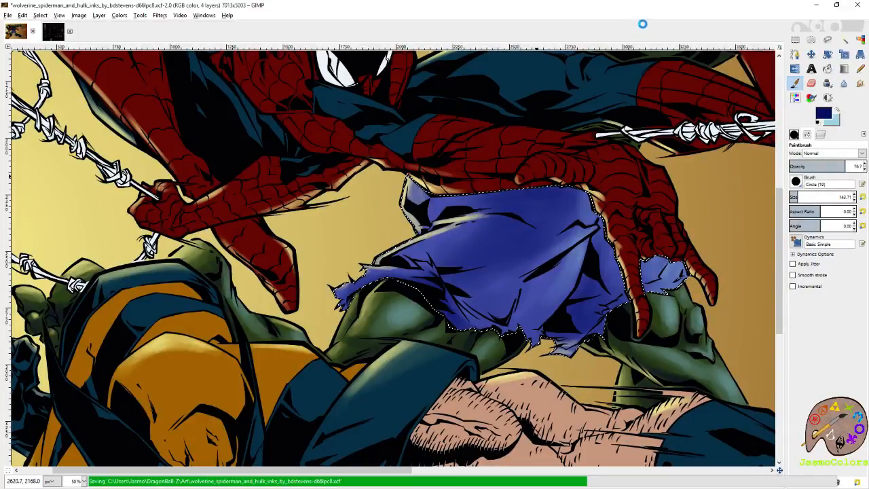
- Paint pale cyan-blue highlights along the lower folds and hem of Hulk's shorts with a brush size of 21
key("shift+o")
scroll(569, 338, "up", 3)
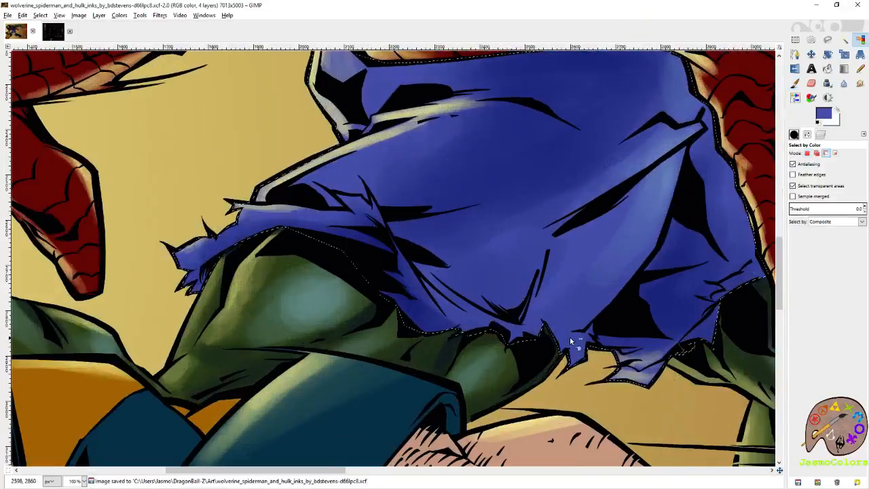
key("p")
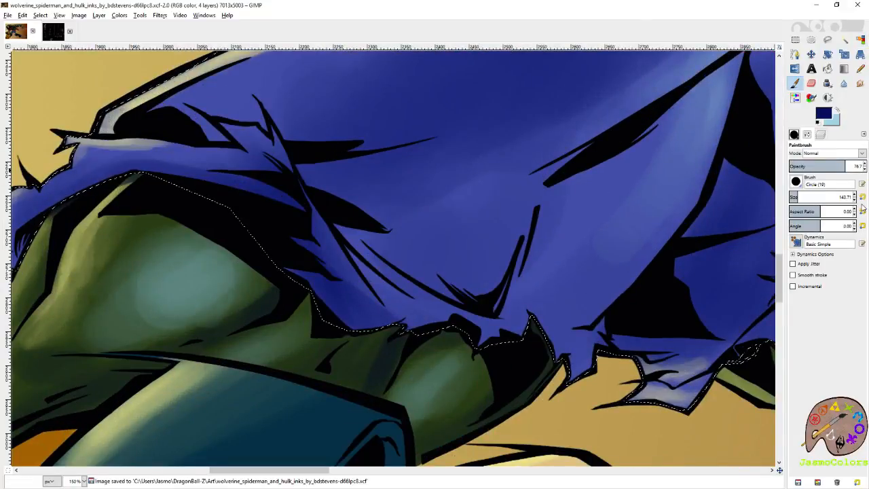
left_click(839, 107)
mouse_move(397, 295)
left_mouse_down()
mouse_move(444, 321)
mouse_move(375, 260)
mouse_move(448, 310)
left_mouse_up()
left_click_drag(400, 279, 496, 330)
mouse_move(572, 360)
left_mouse_down()
mouse_move(375, 262)
mouse_move(395, 295)
mouse_move(391, 268)
mouse_move(436, 284)
left_mouse_up()
left_click_drag(682, 178, 267, 322)
left_click_drag(472, 227, 574, 248)
mouse_move(519, 241)
left_mouse_down()
mouse_move(544, 243)
mouse_move(510, 227)
mouse_move(488, 269)
mouse_move(543, 229)
left_mouse_up()
mouse_move(465, 311)
left_mouse_down()
mouse_move(491, 318)
mouse_move(446, 305)
mouse_move(454, 296)
mouse_move(500, 299)
mouse_move(553, 266)
left_mouse_up()
- Paint fine navy shadows beside the ink creases beyond Spider-Man's fingers and along the lower folds of the shorts
left_click(838, 111)
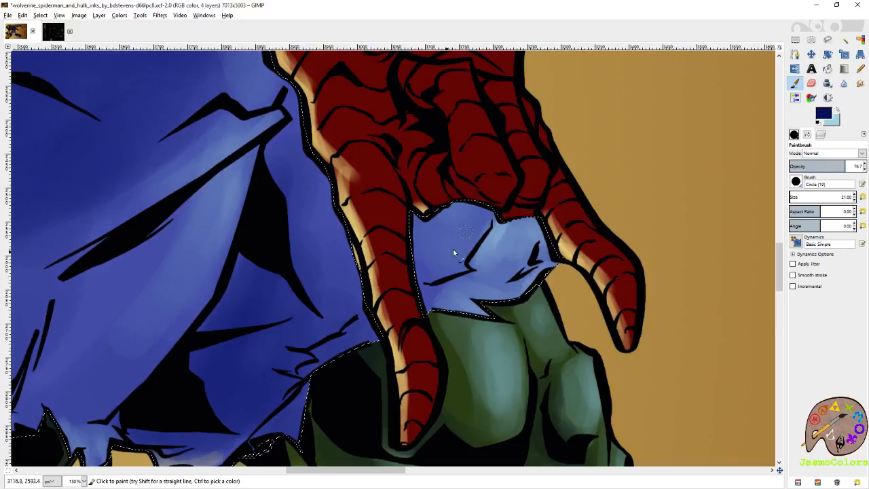
mouse_move(491, 214)
left_mouse_down()
mouse_move(471, 255)
mouse_move(428, 281)
left_mouse_up()
mouse_move(365, 328)
left_mouse_down()
mouse_move(490, 270)
mouse_move(423, 304)
mouse_move(418, 330)
mouse_move(344, 386)
mouse_move(279, 378)
mouse_move(462, 349)
left_mouse_up()
left_click_drag(383, 283, 526, 373)
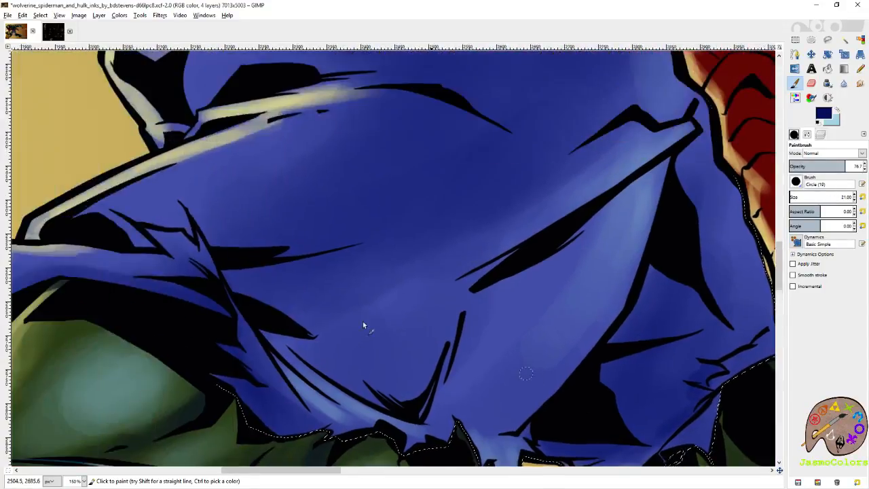
left_click_drag(299, 353, 403, 409)
mouse_move(458, 330)
left_mouse_down()
mouse_move(421, 393)
mouse_move(421, 410)
mouse_move(448, 322)
mouse_move(400, 407)
mouse_move(338, 391)
mouse_move(297, 364)
left_mouse_up()
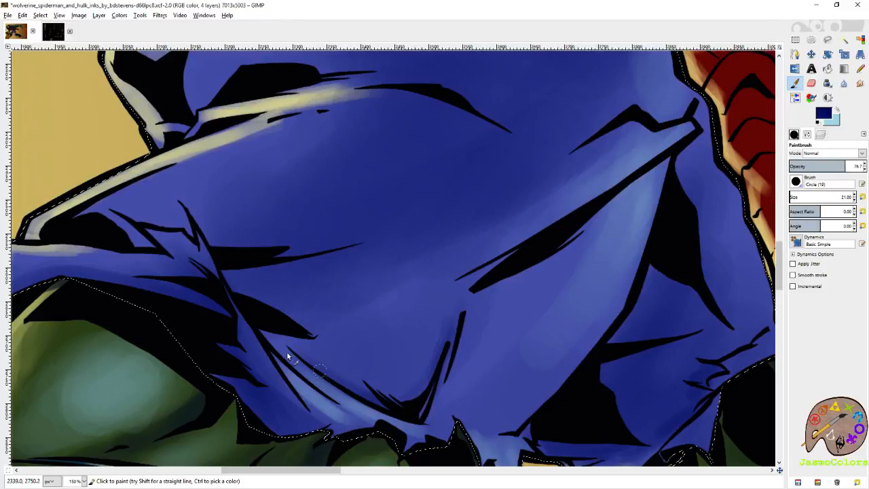
left_click_drag(389, 333, 501, 362)
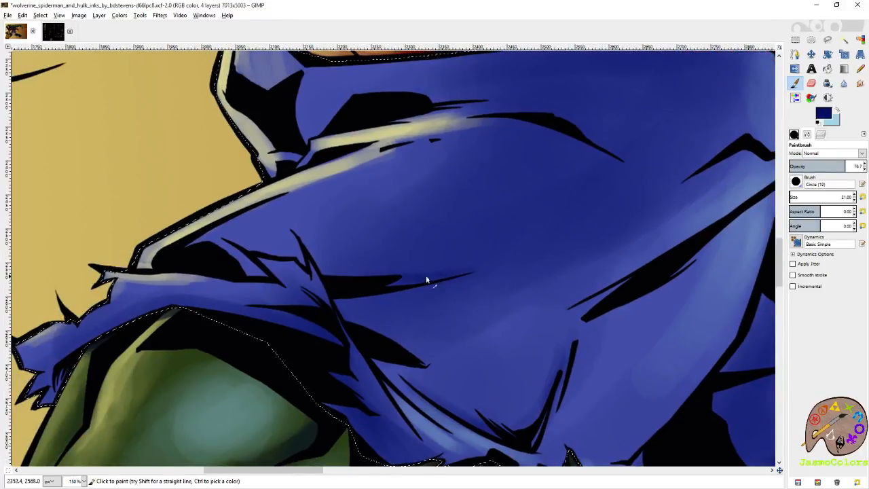
- Add fine navy shadows beside the creases at the torn side edge and along the upper folds and waist of the shorts
left_click_drag(342, 337, 374, 386)
left_click_drag(346, 361, 367, 400)
mouse_move(615, 234)
left_mouse_down()
mouse_move(355, 301)
mouse_move(321, 318)
left_mouse_up()
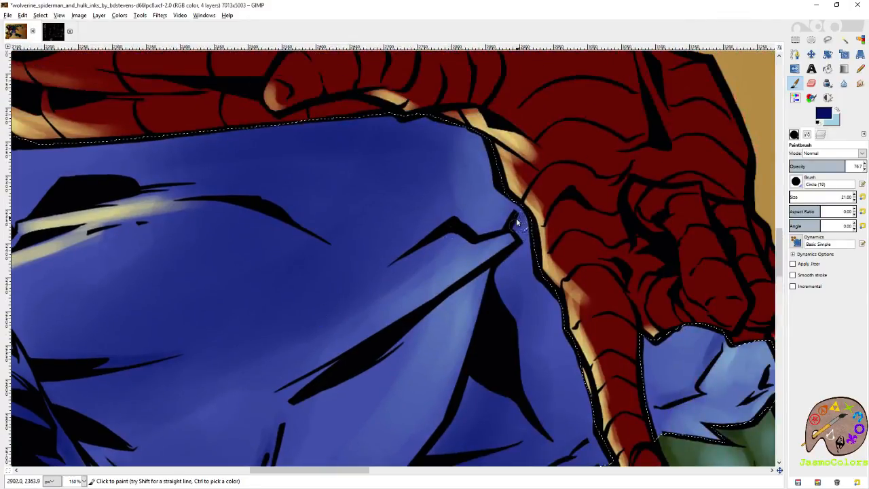
left_click_drag(364, 229, 547, 306)
mouse_move(354, 268)
left_mouse_down()
mouse_move(493, 299)
mouse_move(344, 271)
left_mouse_up()
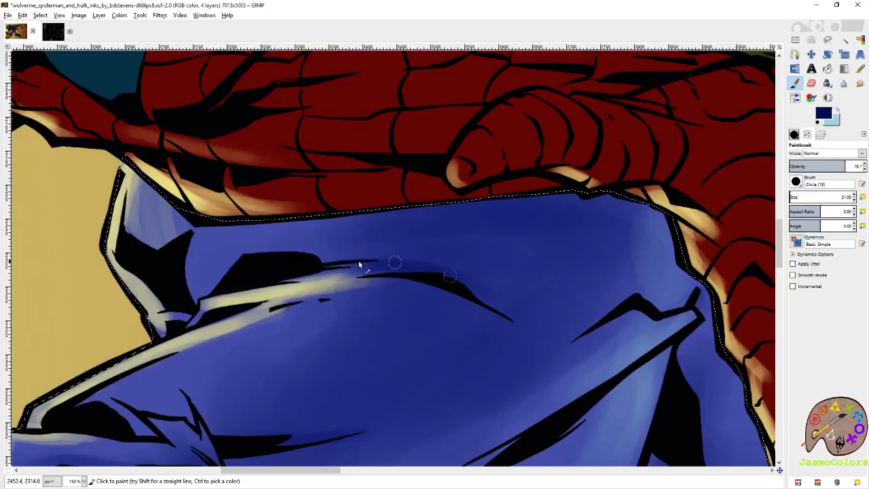
left_click_drag(250, 286, 433, 258)
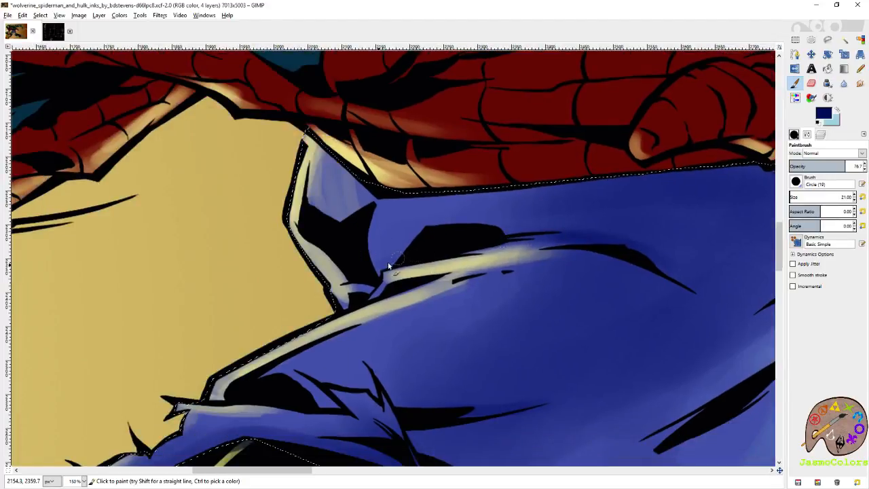
left_click(391, 192, "ctrl")
- Clear the selection around the shorts and save the artwork
key("shift+o")
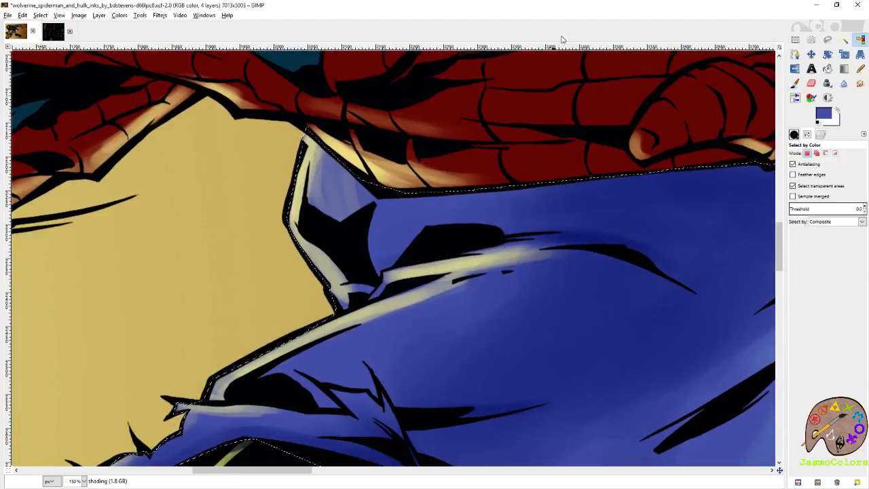
scroll(344, 190, "down", 7)
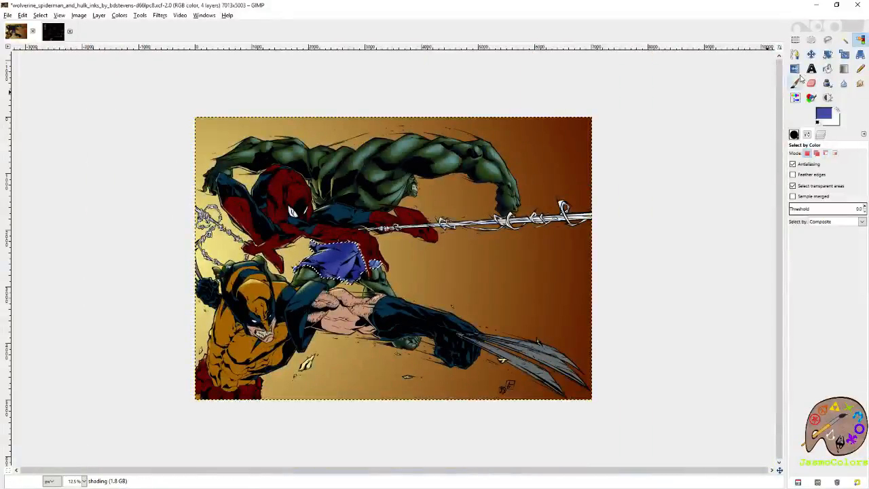
left_click(796, 39)
left_click(727, 76)
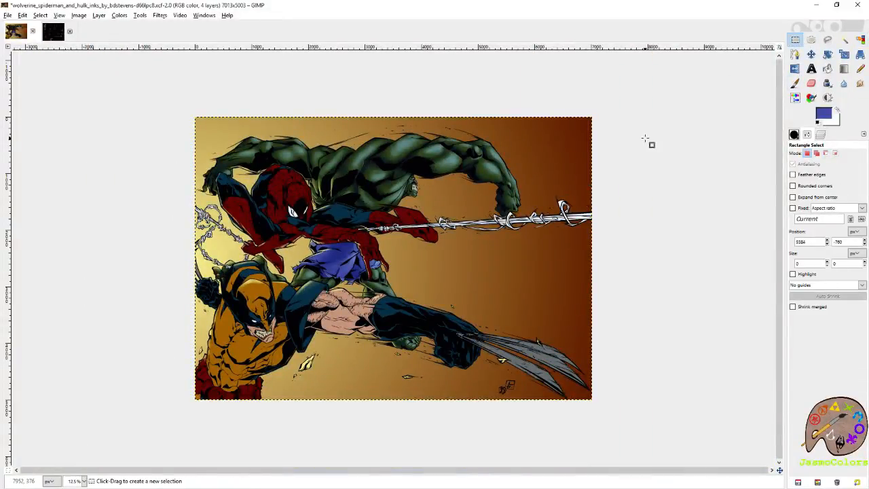
key("ctrl+s")
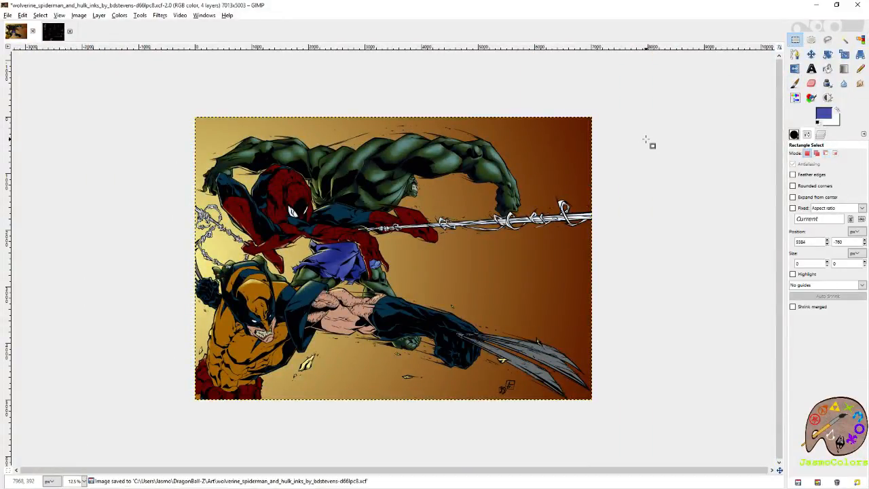
- Select all the dark red areas of the flats layer by color, using the red of Spider-Man's mask
left_click(819, 133)
left_click(860, 213)
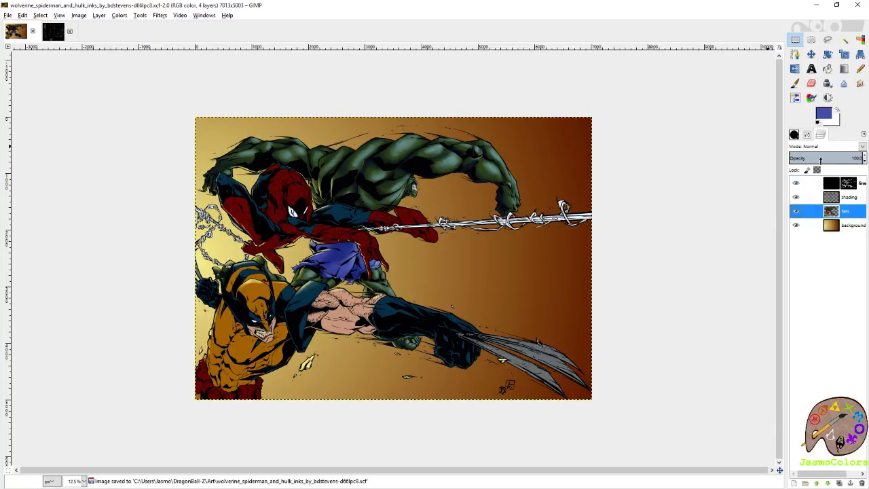
left_click(863, 44)
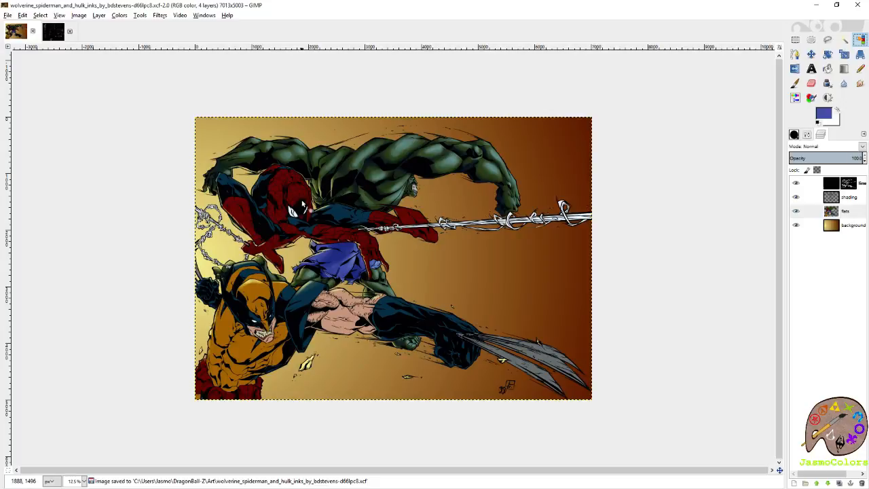
scroll(258, 200, "up", 2)
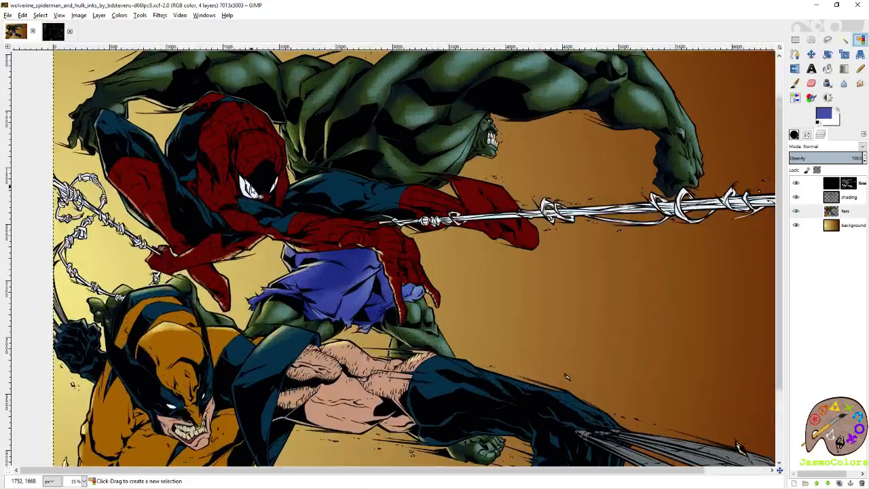
left_click(258, 147)
scroll(261, 156, "up", 3)
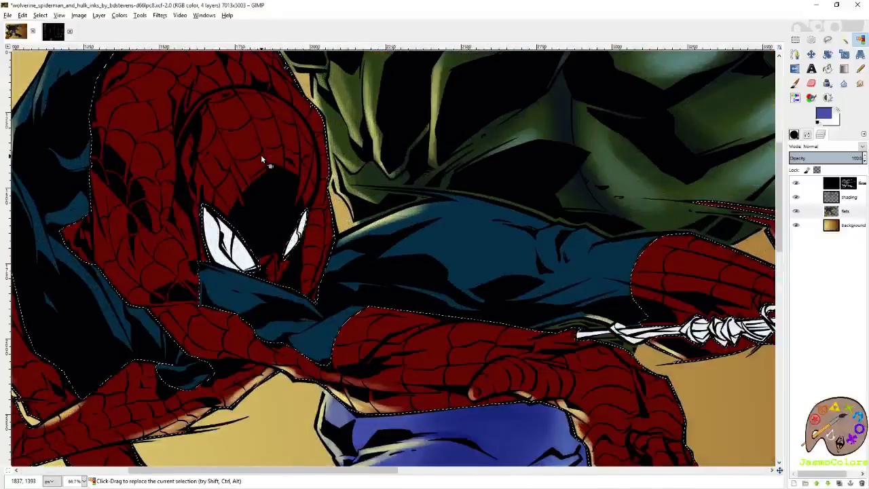
- Pick the costume's red and change it into a very dark navy foreground color for the shadows
key("p")
left_click(296, 134, "ctrl")
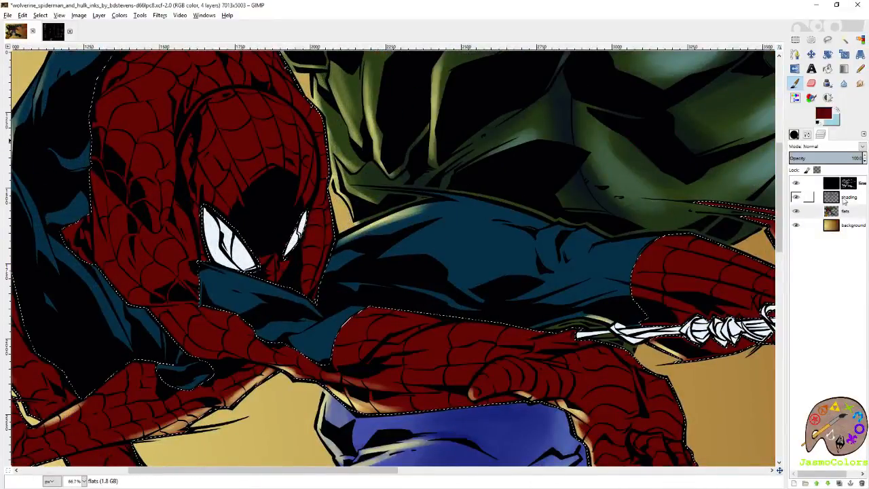
left_click(848, 197)
left_click(823, 114)
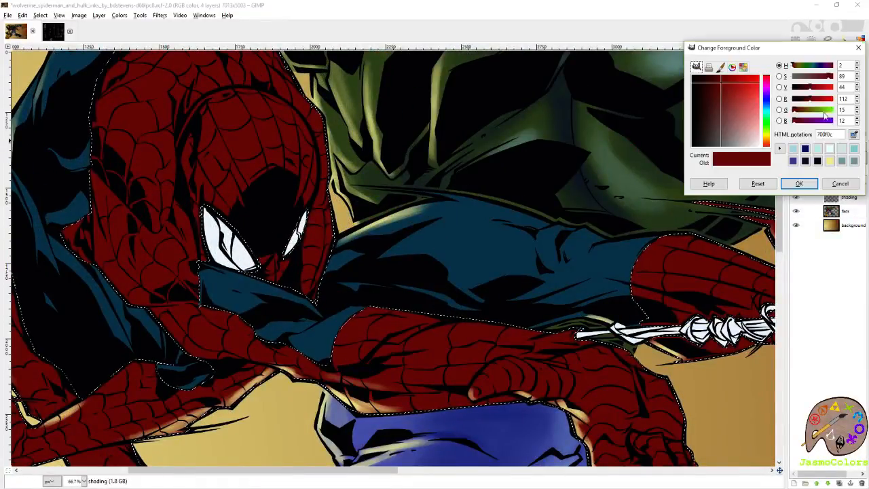
left_click_drag(717, 80, 707, 80)
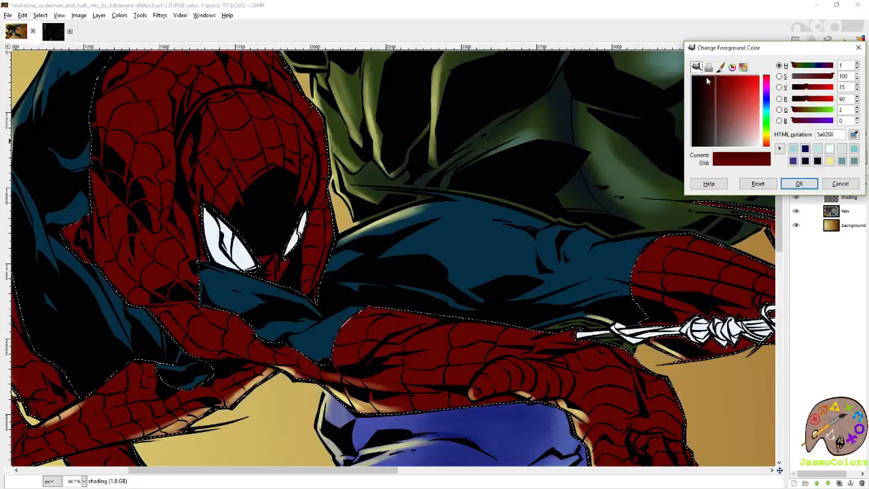
left_click(708, 79)
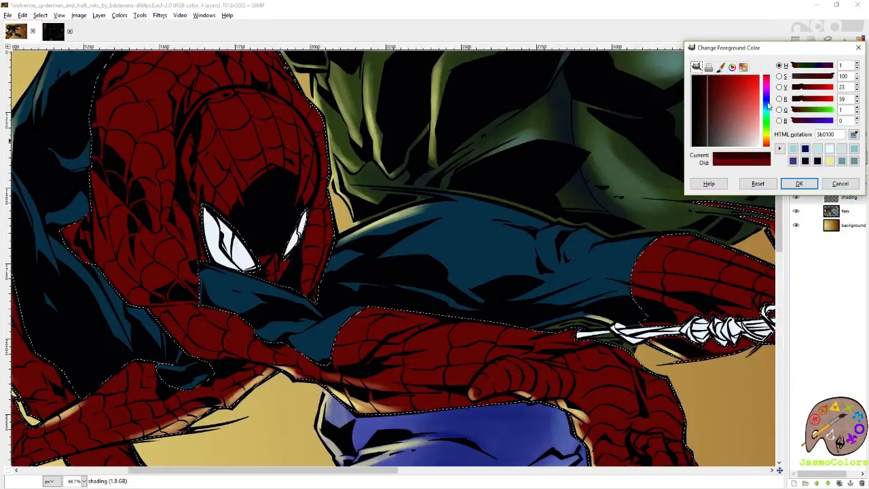
left_click(767, 106)
left_click(800, 184)
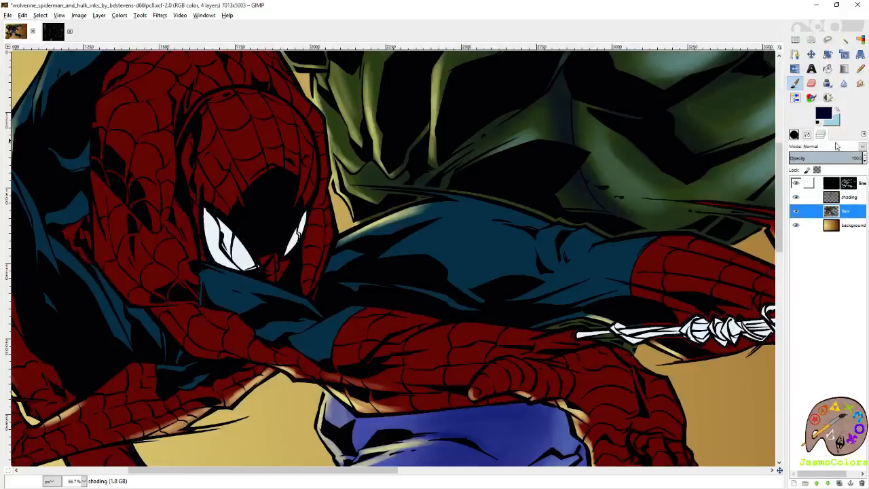
- Keep the dark navy as background color, pick the costume's red again and change the foreground to teal-blue 469cab
left_click(837, 110)
left_click(200, 177, "ctrl")
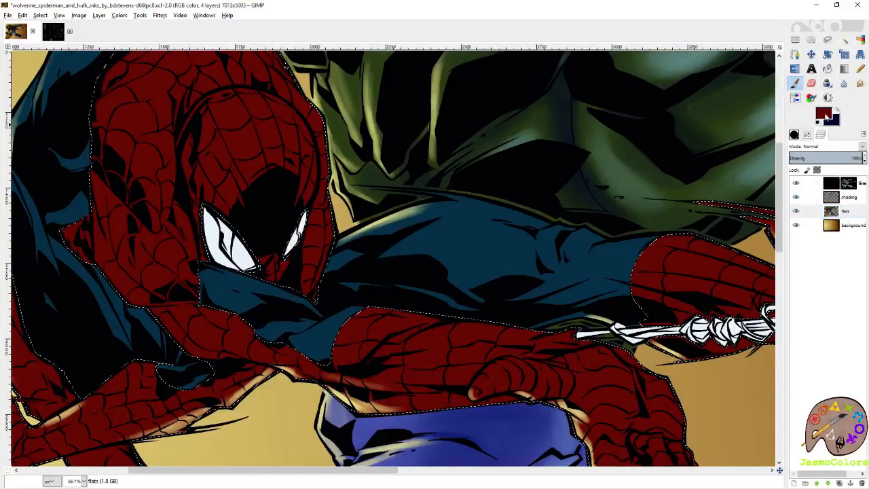
left_click(828, 115)
left_click_drag(724, 83, 731, 93)
left_click(768, 114)
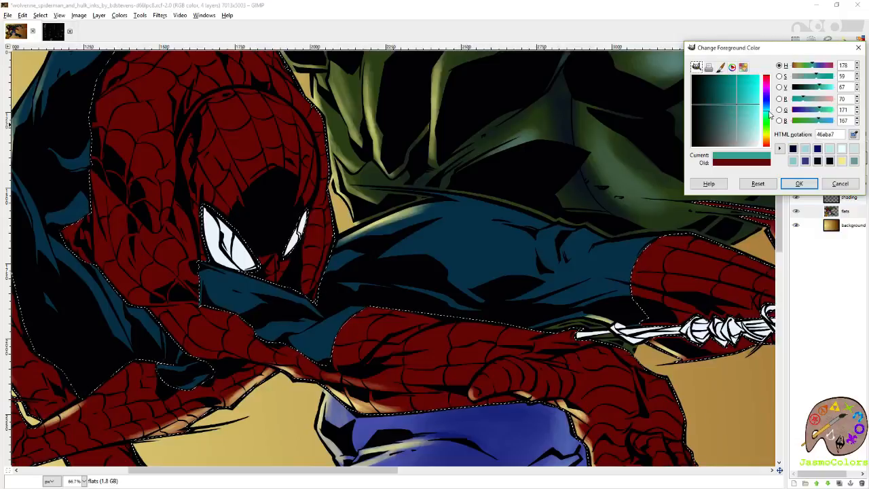
left_click_drag(770, 114, 769, 111)
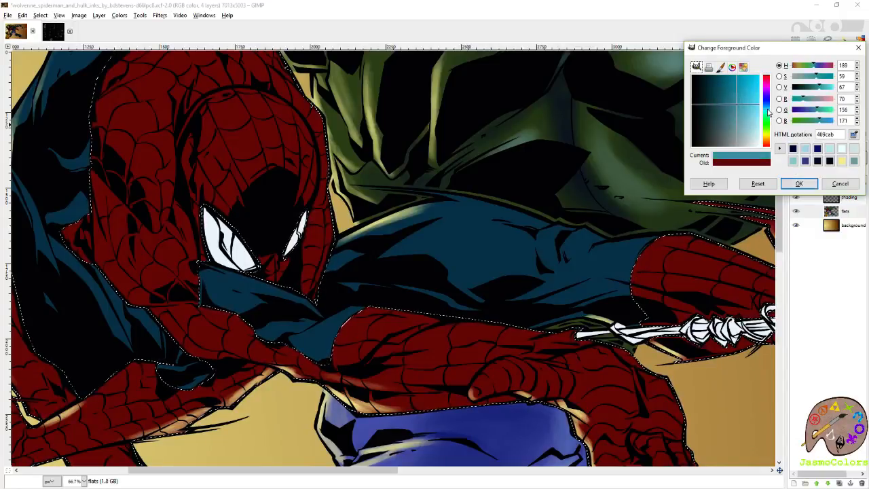
left_click(802, 185)
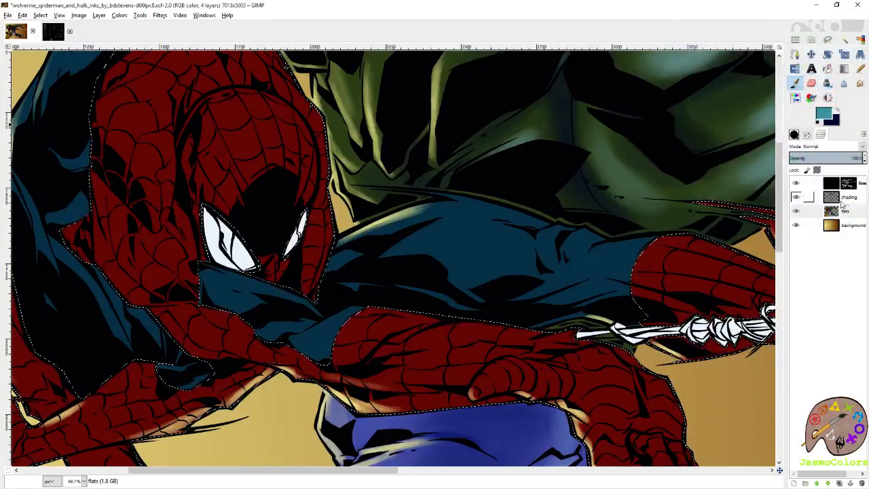
- Prepare the Paintbrush with size 50 on the shading layer for highlighting Wolverine's red belt
scroll(611, 170, "down", 10)
scroll(585, 78, "down", 8)
scroll(592, 192, "left", 5)
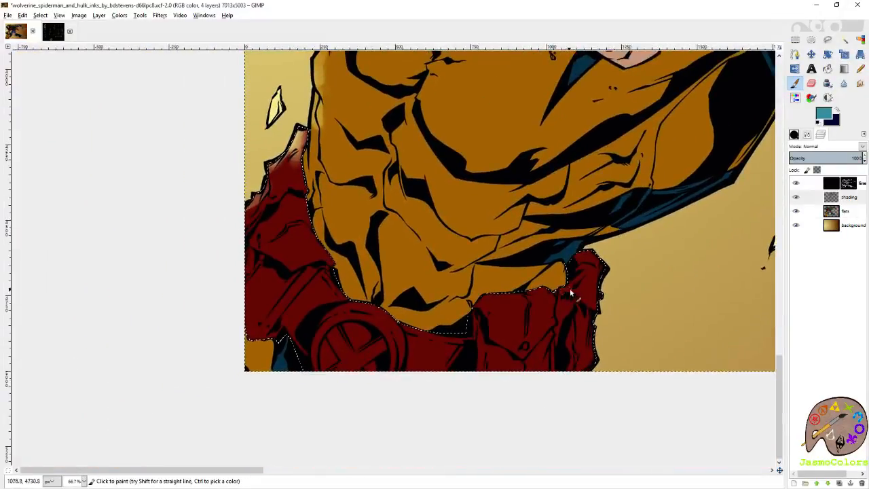
left_click(806, 135)
left_click(854, 195)
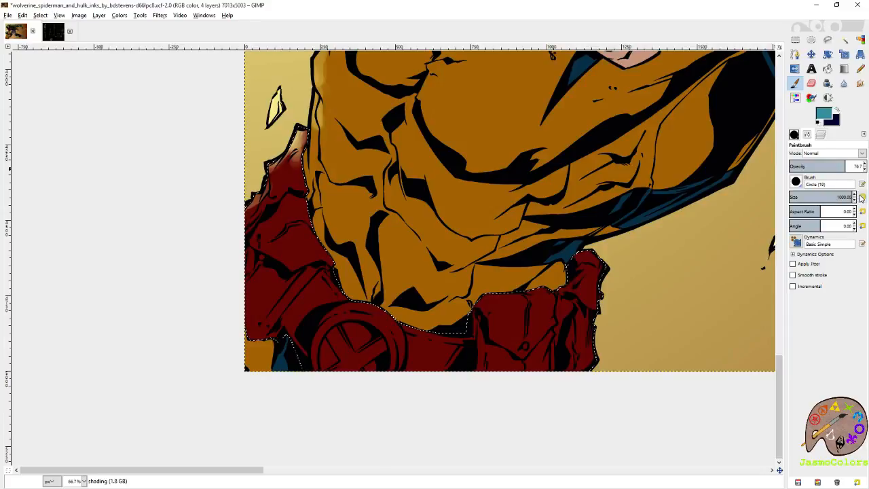
- Try teal-blue highlight strokes on the end pouch of Wolverine's red belt, and undo them
mouse_move(591, 267)
left_mouse_down()
mouse_move(576, 293)
mouse_move(598, 270)
mouse_move(583, 288)
left_mouse_up()
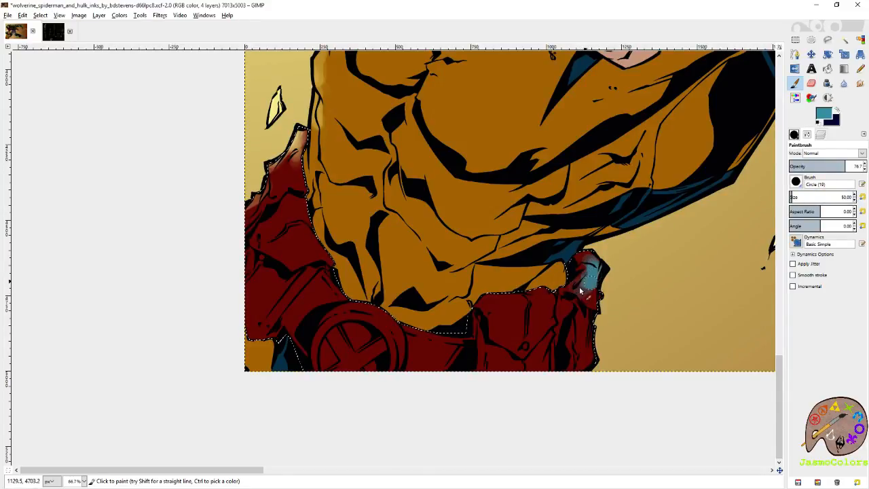
key("ctrl+z")
key("ctrl+z")
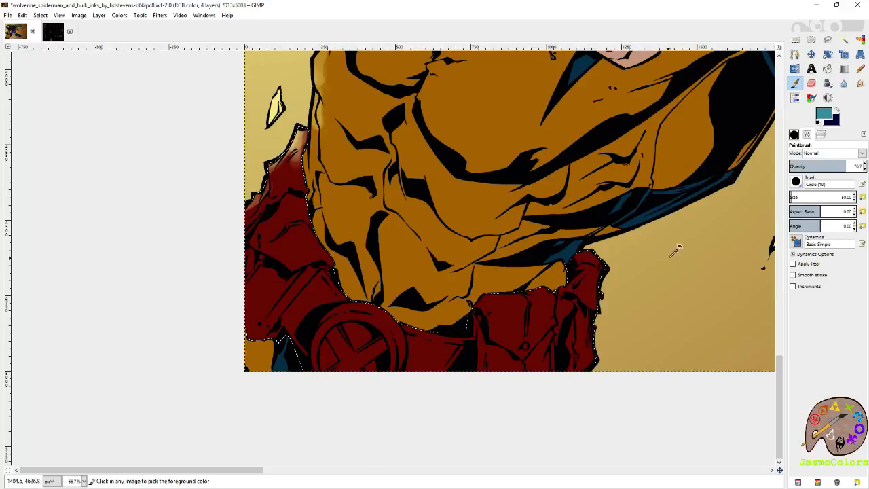
- Lighten the foreground color to a pale cyan, paint first highlights on the tops of the belt pouches, and save the artwork
left_click(821, 115)
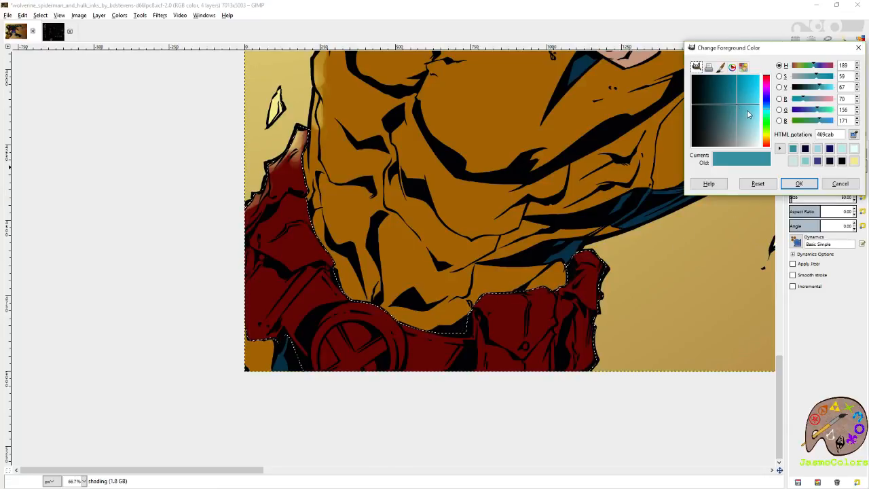
left_click(753, 87)
left_click(799, 183)
mouse_move(596, 266)
left_mouse_down()
mouse_move(600, 274)
mouse_move(577, 293)
mouse_move(585, 292)
mouse_move(490, 305)
left_mouse_up()
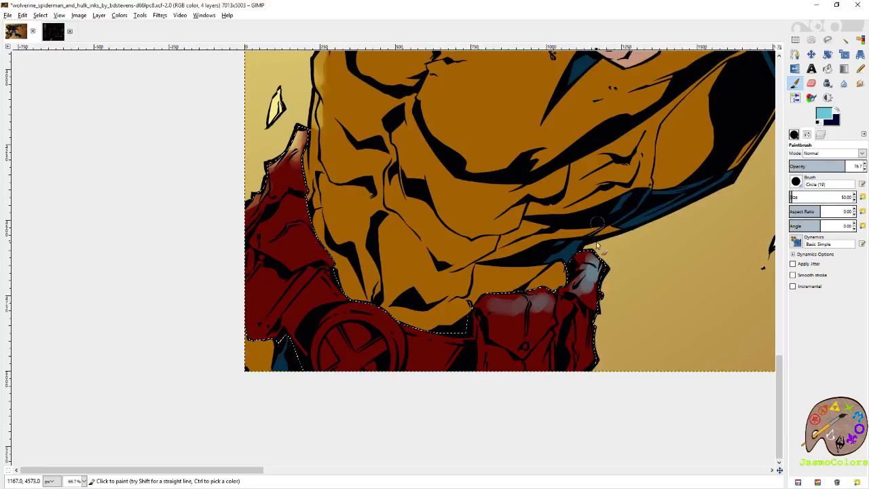
key("ctrl+s")
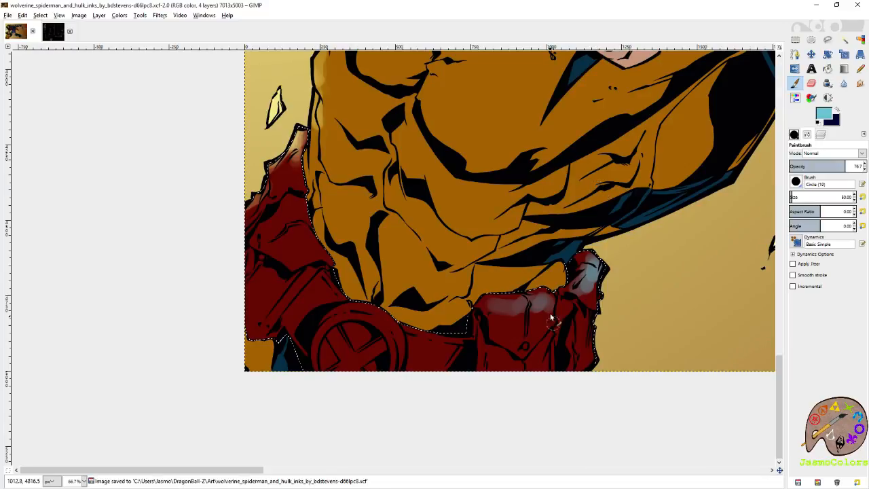
- Build up the pale cyan highlights on the belt pouches, brightening their tops and extending them down the fronts and outer edge
left_click_drag(547, 306, 513, 311)
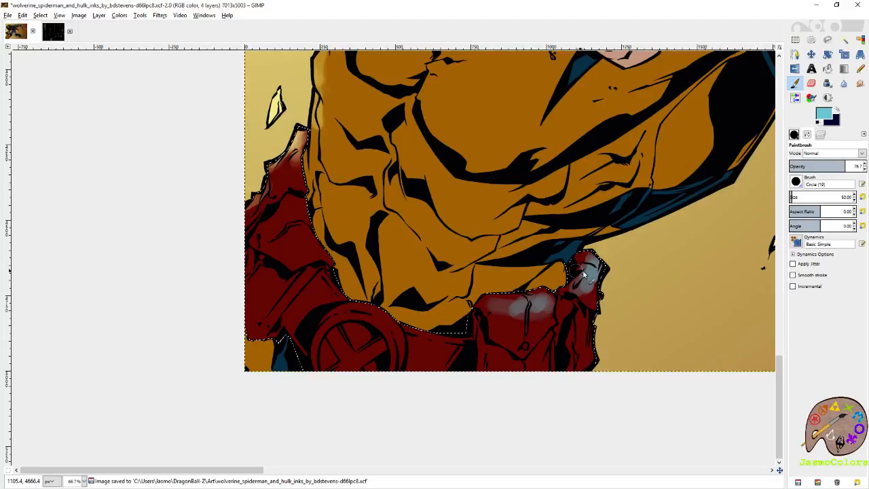
mouse_move(597, 340)
left_mouse_down()
mouse_move(588, 372)
mouse_move(549, 345)
left_mouse_up()
mouse_move(543, 307)
left_mouse_down()
mouse_move(520, 337)
mouse_move(526, 342)
mouse_move(526, 316)
mouse_move(518, 312)
mouse_move(505, 334)
mouse_move(521, 318)
left_mouse_up()
left_click_drag(589, 301, 591, 272)
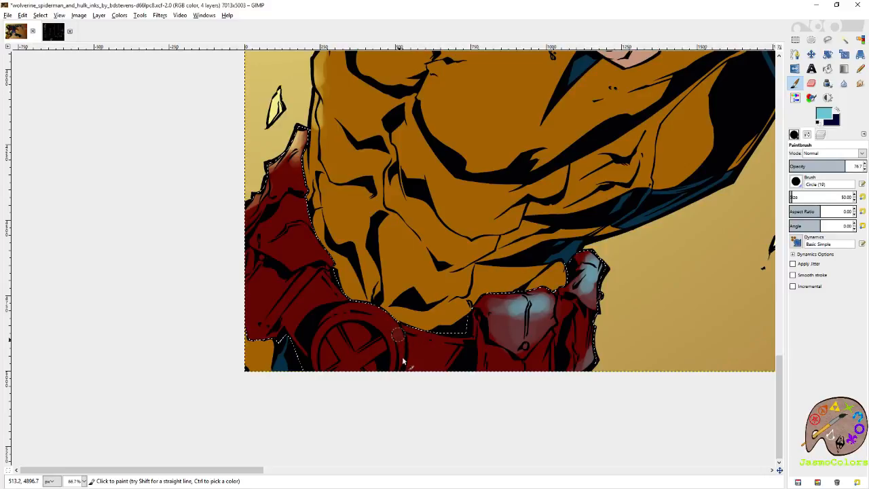
- Paint a pale cyan highlight on the round buckle's outer rim and erase the overly bright highlights on the belt pouches
left_click_drag(392, 328, 408, 355)
mouse_move(389, 282)
left_mouse_down()
mouse_move(411, 306)
mouse_move(418, 365)
mouse_move(438, 202)
left_mouse_up()
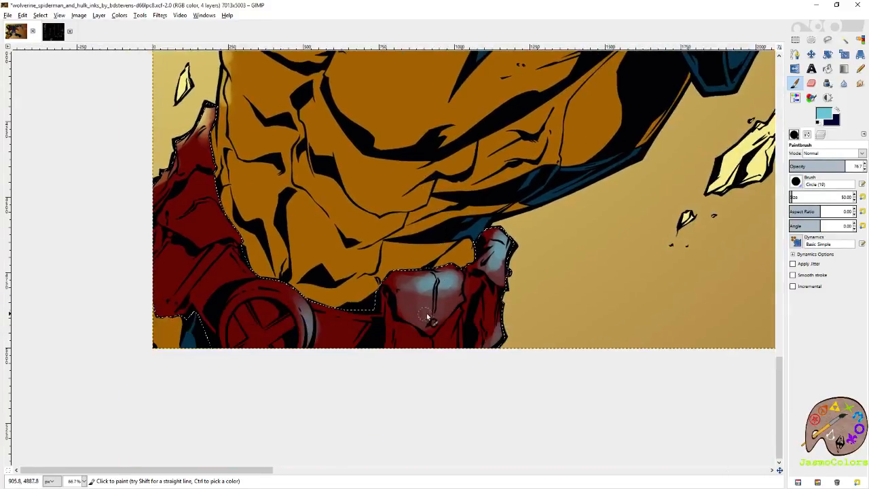
key("shift+e")
mouse_move(438, 285)
left_mouse_down()
mouse_move(448, 310)
mouse_move(442, 287)
mouse_move(419, 280)
mouse_move(412, 313)
mouse_move(420, 276)
mouse_move(446, 286)
left_mouse_up()
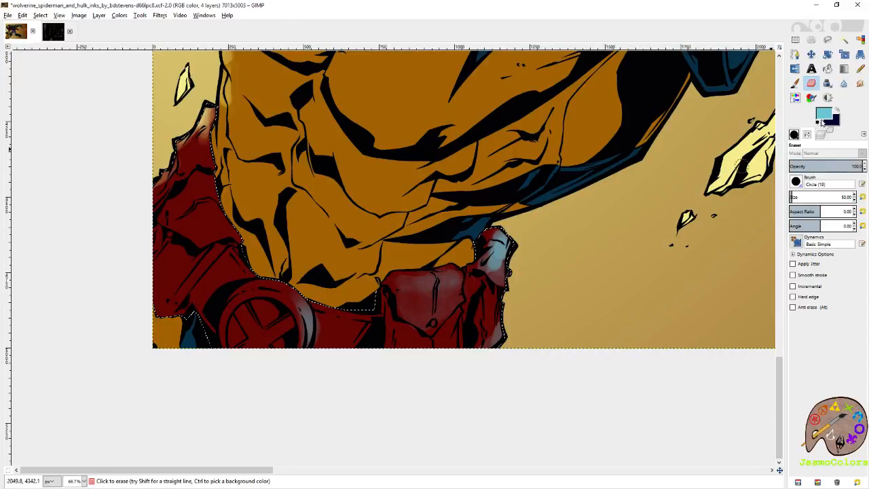
mouse_move(484, 262)
left_mouse_down()
mouse_move(519, 263)
mouse_move(515, 255)
mouse_move(489, 258)
mouse_move(513, 249)
mouse_move(493, 265)
mouse_move(505, 240)
mouse_move(455, 280)
mouse_move(438, 267)
mouse_move(433, 282)
mouse_move(400, 275)
mouse_move(436, 280)
left_mouse_up()
- Repaint softer pale cyan highlights on the belt pouches with the Paintbrush and save the artwork
key("p")
left_click_drag(452, 309, 445, 294)
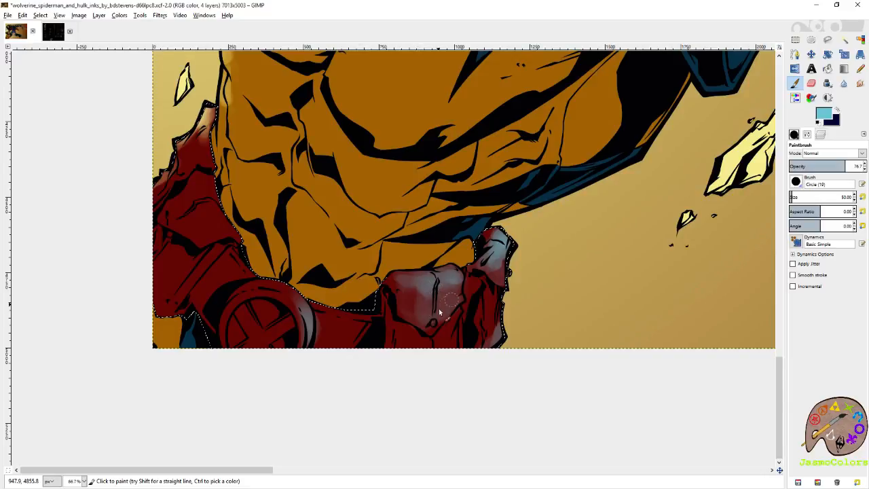
mouse_move(499, 299)
left_mouse_down()
mouse_move(491, 334)
mouse_move(488, 302)
left_mouse_up()
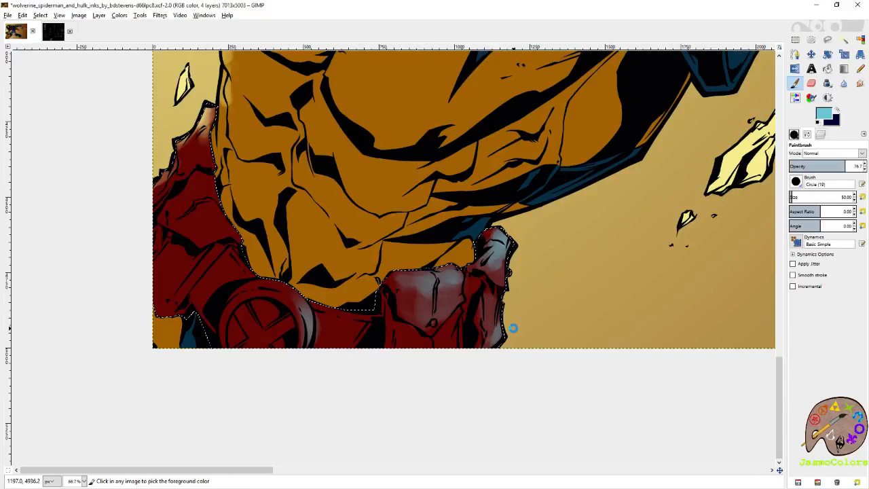
key("ctrl+s")
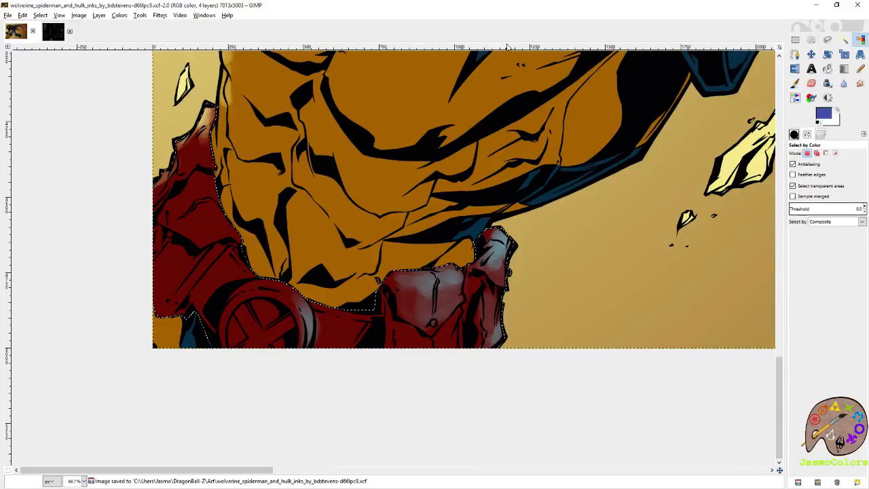
- Swap the foreground to dark navy and shade the recess between the front pouch and the end pouch
scroll(485, 293, "up", 3)
left_click(839, 118)
mouse_move(489, 83)
left_mouse_down()
mouse_move(477, 131)
mouse_move(433, 181)
mouse_move(442, 211)
left_mouse_up()
left_click_drag(510, 276, 578, 173)
left_click_drag(506, 127, 507, 138)
mouse_move(504, 200)
left_mouse_down()
mouse_move(519, 137)
mouse_move(496, 111)
mouse_move(514, 114)
mouse_move(493, 290)
left_mouse_up()
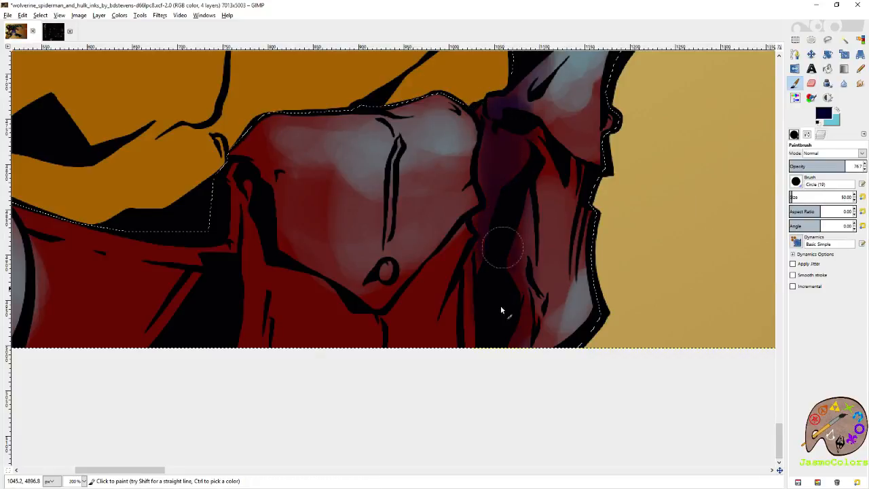
left_click_drag(432, 324, 603, 342)
- Shade the front pouch's inner side and the area under its flap with navy, using brush size 21 for the flap edge and button
mouse_move(414, 203)
left_mouse_down()
mouse_move(427, 260)
mouse_move(427, 324)
mouse_move(454, 369)
left_mouse_up()
left_click_drag(412, 178, 455, 398)
key("ctrl+z")
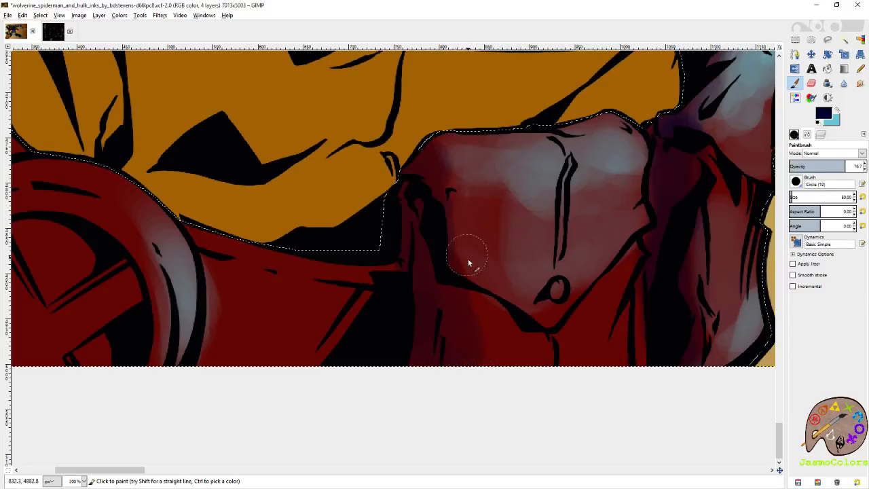
mouse_move(423, 188)
left_mouse_down()
mouse_move(420, 217)
mouse_move(413, 162)
mouse_move(440, 278)
mouse_move(448, 294)
mouse_move(475, 297)
left_mouse_up()
left_click(863, 197)
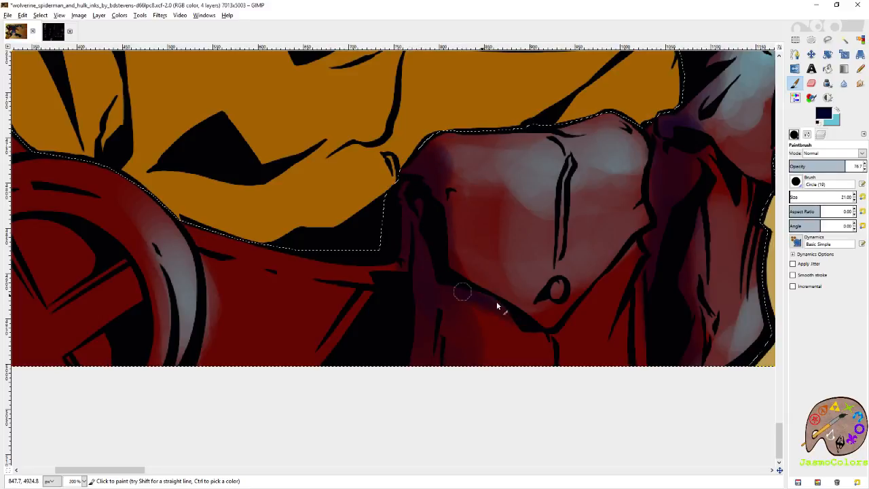
left_click_drag(556, 289, 560, 294)
- Shade the round buckle's upper rim with navy on the side away from the pouches, and save the artwork
left_click_drag(394, 272, 577, 312)
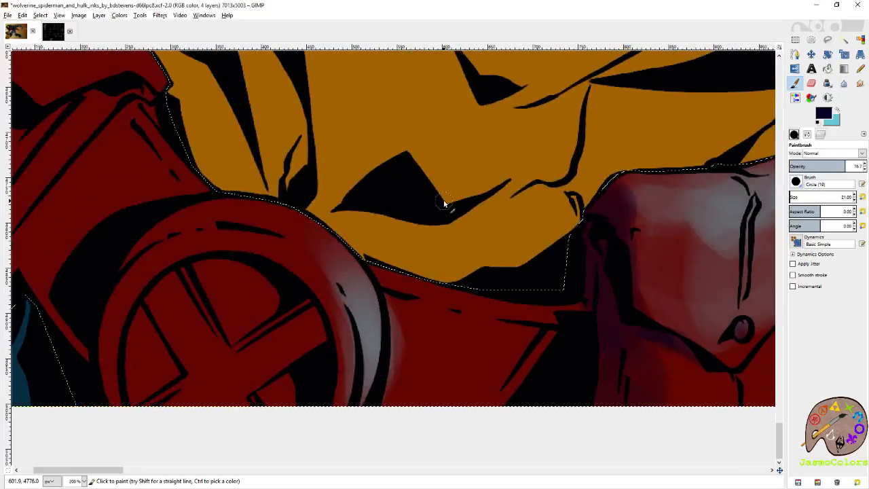
mouse_move(411, 236)
left_mouse_down()
mouse_move(502, 231)
mouse_move(615, 185)
left_mouse_up()
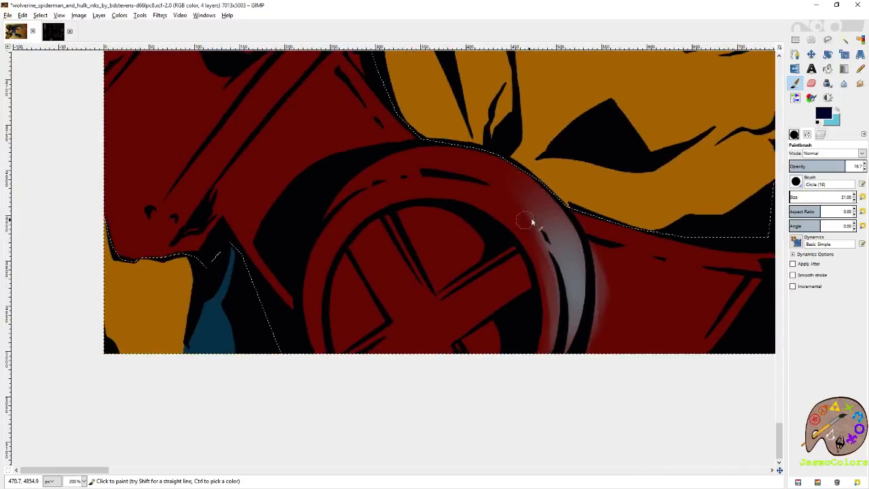
left_click_drag(418, 224, 502, 229)
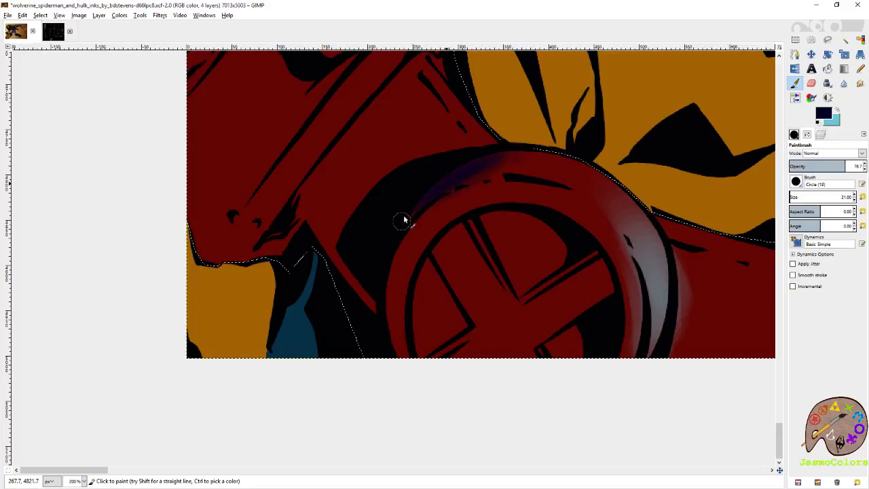
left_click_drag(504, 86, 436, 250)
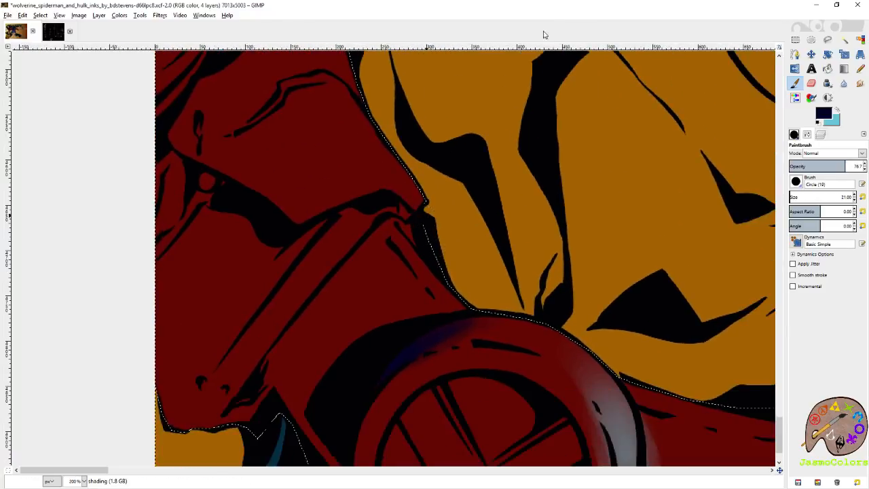
key("shift+o")
key("minus")
key("minus")
key("minus")
key("ctrl+s")
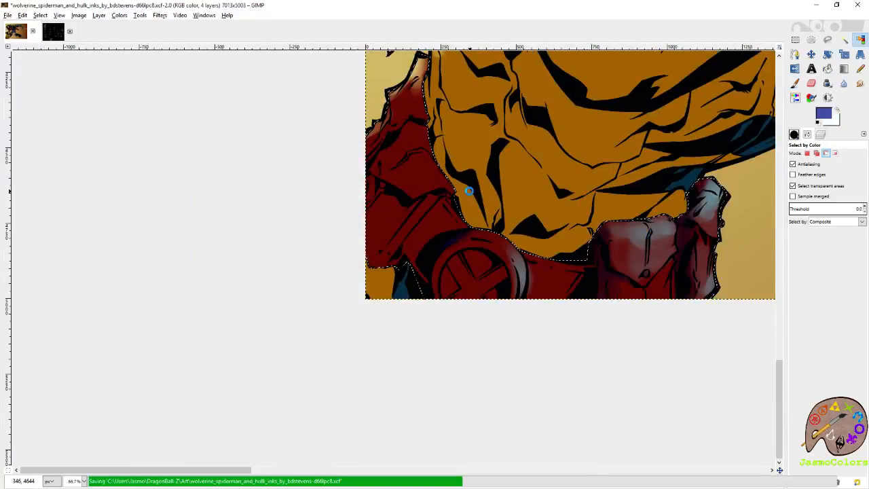
- Paint navy shadows at brush size 72.36 along the red costume folds beside the yellow torso and on the belt, and save
scroll(488, 206, "up", 5)
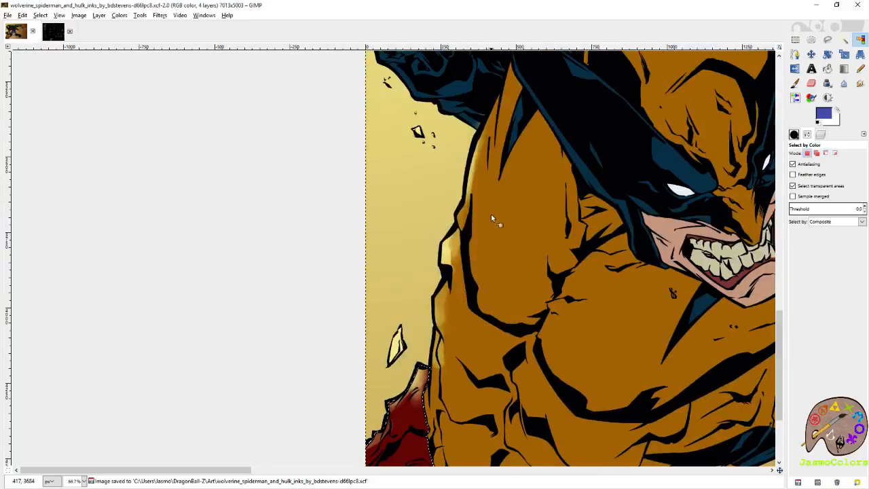
scroll(490, 208, "down", 5)
scroll(434, 343, "up", 1, "ctrl")
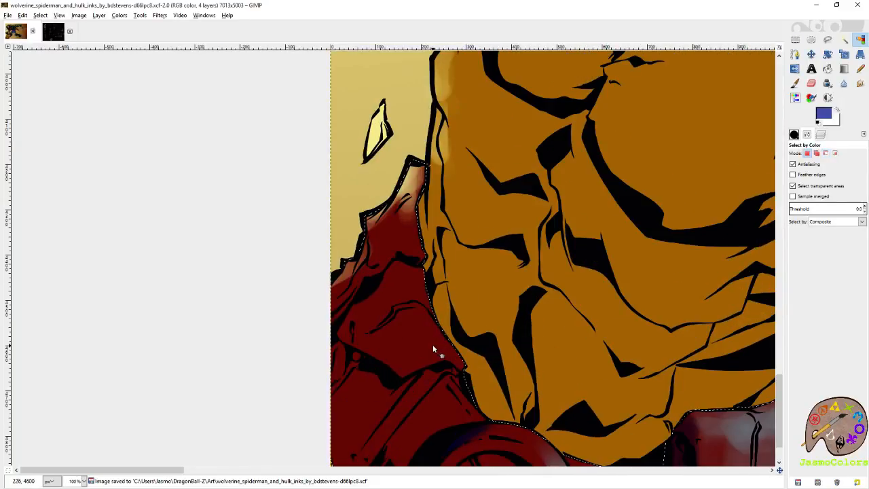
key("p")
scroll(496, 259, "down", 2)
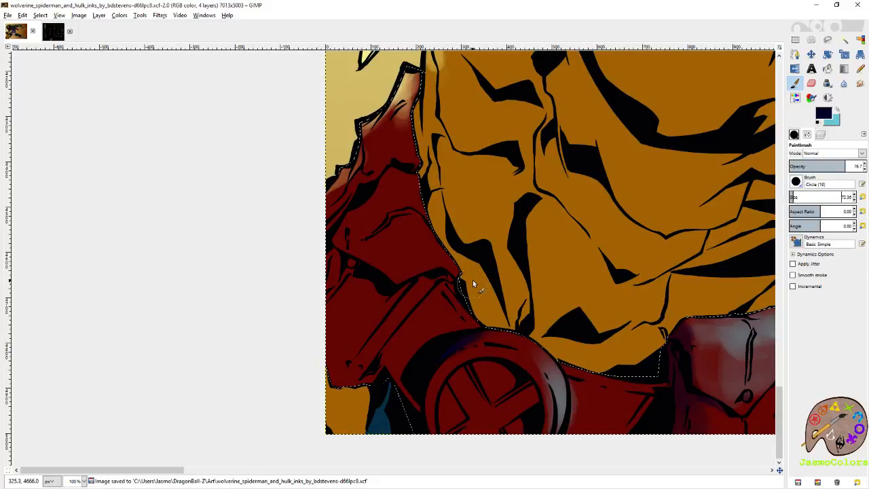
mouse_move(423, 182)
left_mouse_down()
mouse_move(429, 157)
mouse_move(410, 136)
left_mouse_up()
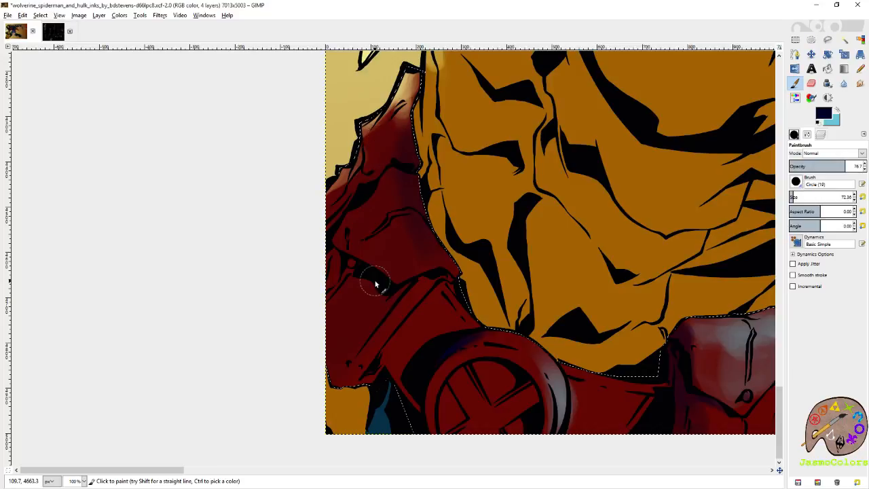
left_click_drag(458, 328, 441, 279)
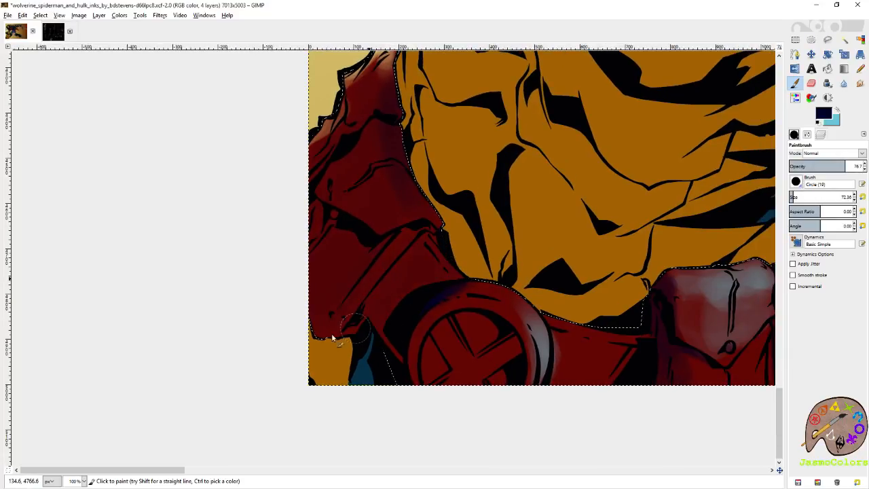
left_click_drag(550, 362, 426, 327)
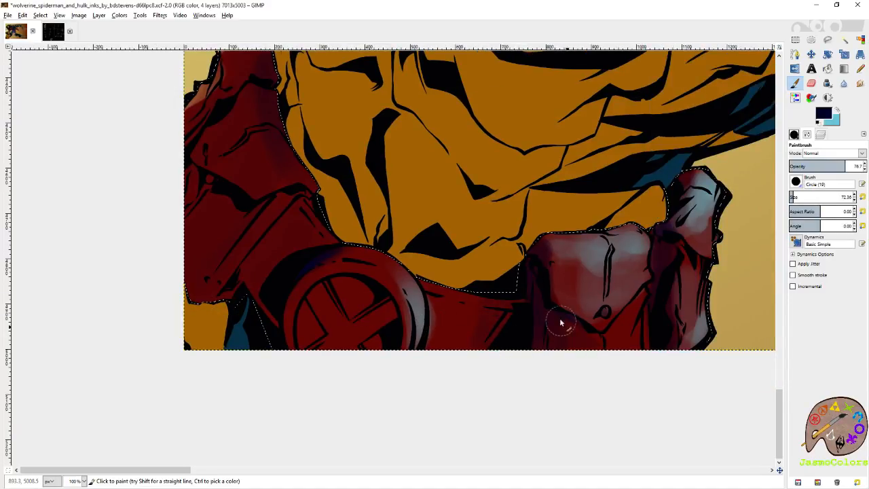
left_click_drag(372, 196, 539, 259)
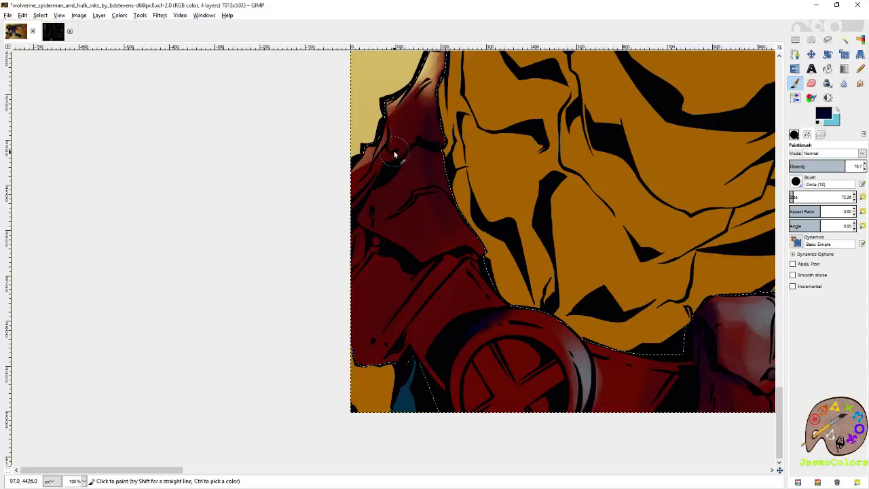
key("ctrl+s")
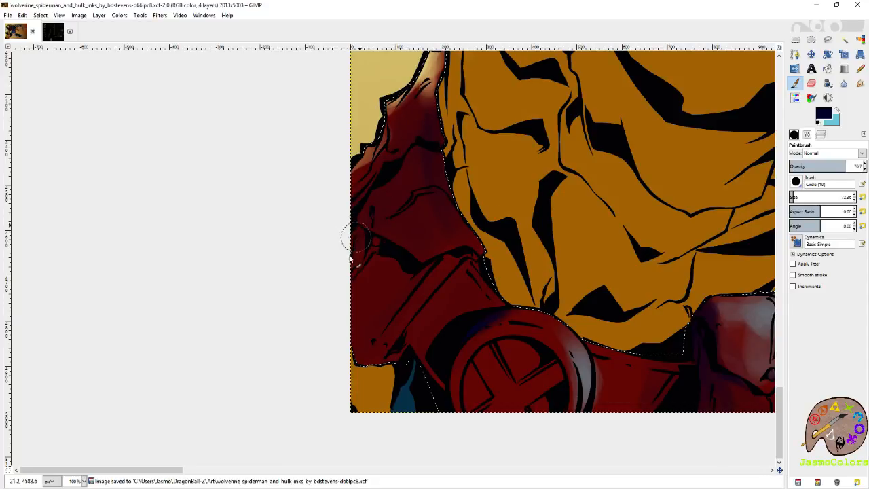
- Deepen the navy shadows on the red folds beside the waist and along the belt toward the front pouch
mouse_move(420, 201)
left_mouse_down()
mouse_move(402, 292)
mouse_move(412, 212)
mouse_move(433, 282)
left_mouse_up()
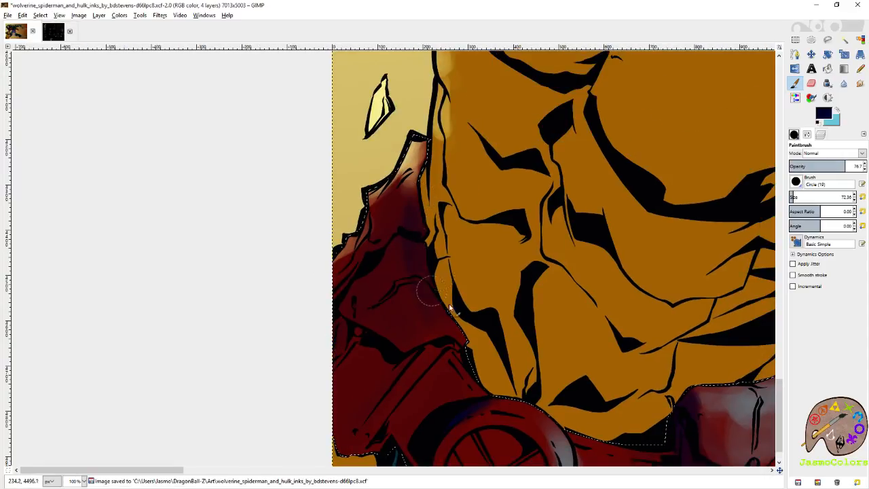
left_click_drag(445, 401, 469, 261)
left_click_drag(435, 292, 441, 313)
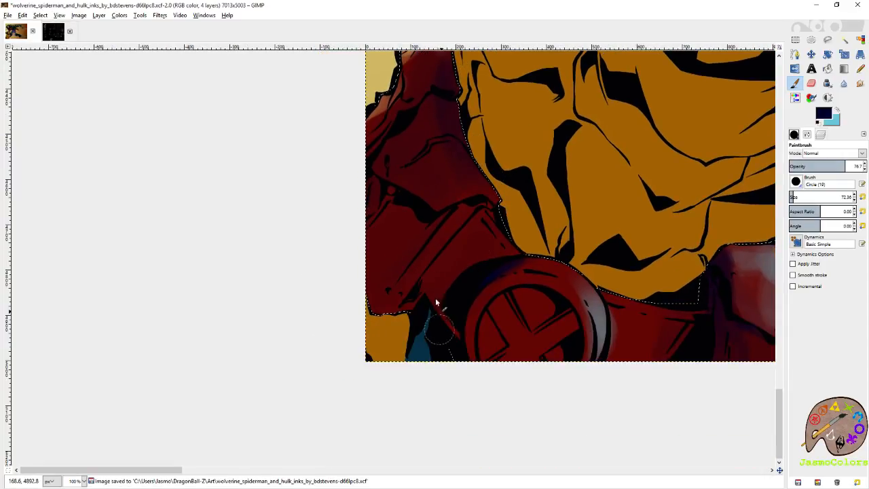
left_click_drag(450, 344, 438, 326)
left_click_drag(647, 118, 301, 166)
mouse_move(361, 337)
left_mouse_down()
mouse_move(468, 285)
mouse_move(505, 322)
left_mouse_up()
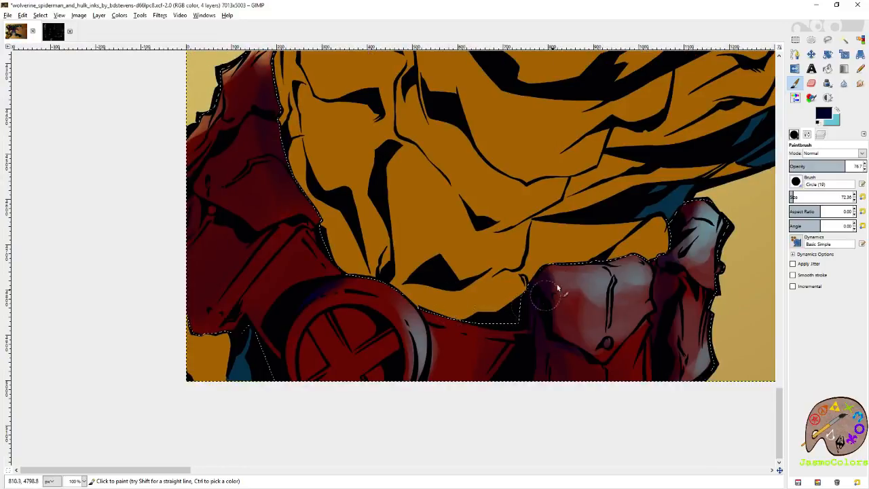
- Highlight the belt's upper edge and buckle rim in pale cyan at brush size 21, and darken the buckle's X emblem with navy at size 79.40
key("x")
left_click_drag(437, 306, 496, 319)
left_click(862, 197)
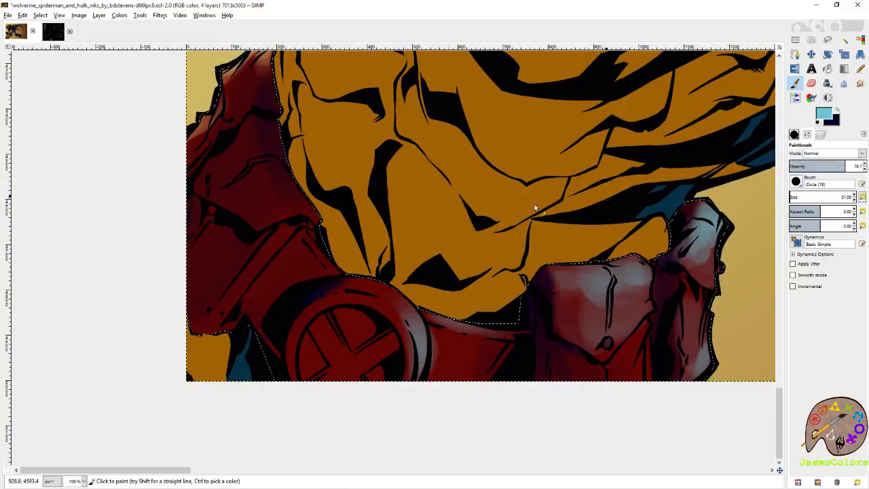
left_click_drag(426, 319, 425, 318)
mouse_move(480, 333)
left_mouse_down()
mouse_move(446, 320)
mouse_move(520, 300)
mouse_move(495, 275)
mouse_move(467, 268)
mouse_move(516, 287)
mouse_move(469, 256)
left_mouse_up()
left_click(793, 197)
left_click(837, 112)
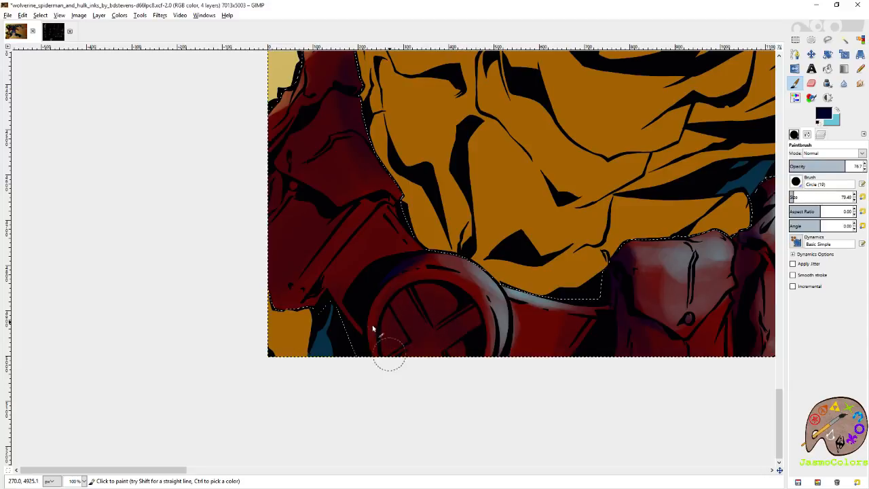
- Strengthen the pale cyan highlights on the buckle rim and pouches using brush sizes 57.40 and 21, and save the artwork
key("x")
left_click(855, 200)
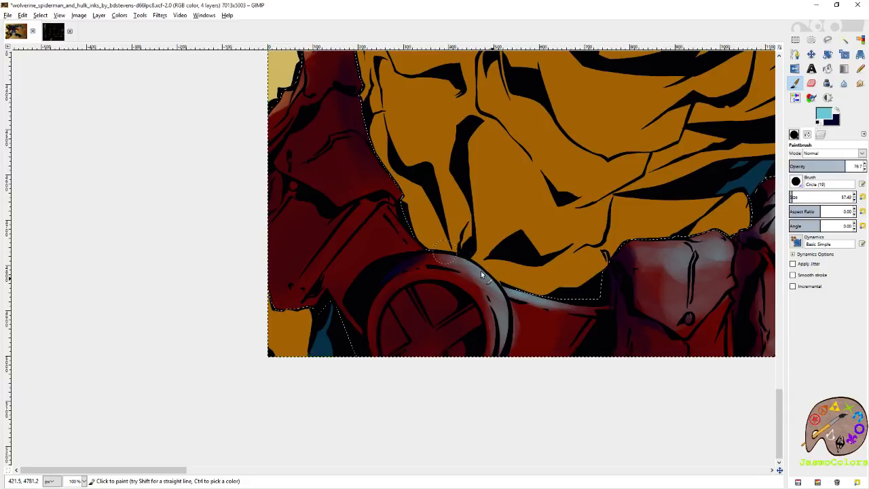
scroll(480, 279, "right", 5)
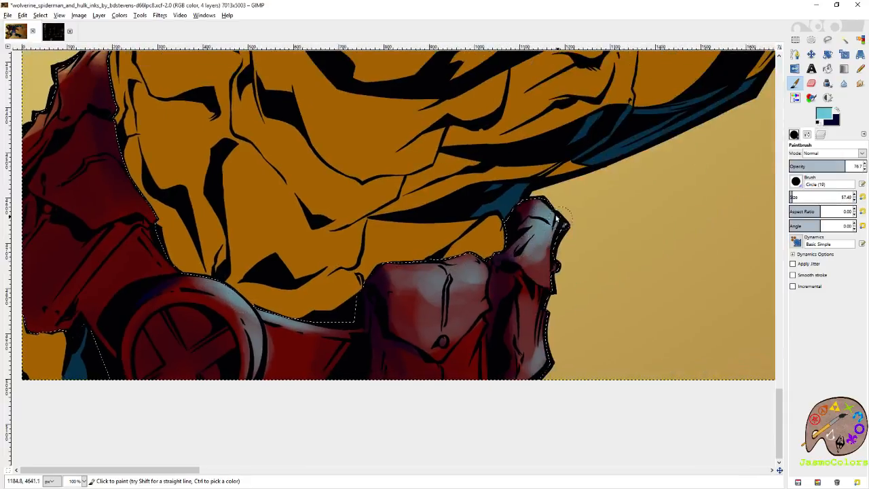
left_click_drag(547, 231, 544, 256)
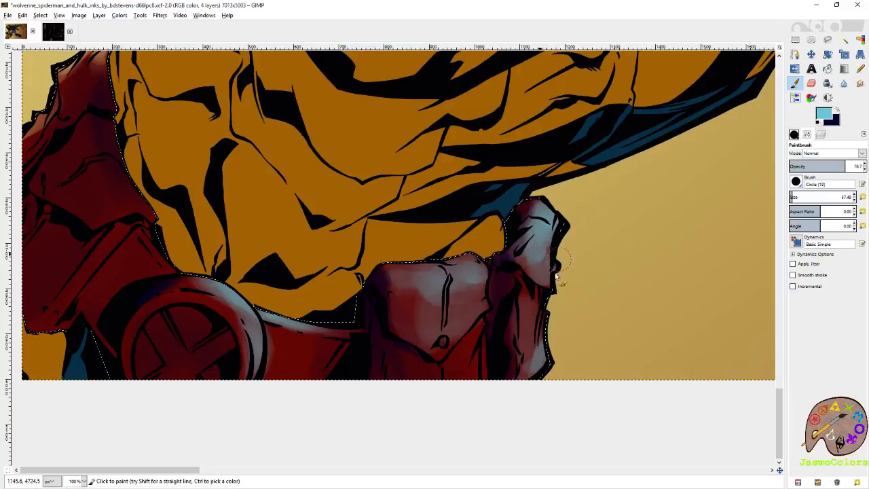
left_click_drag(533, 345, 603, 303)
left_click(862, 197)
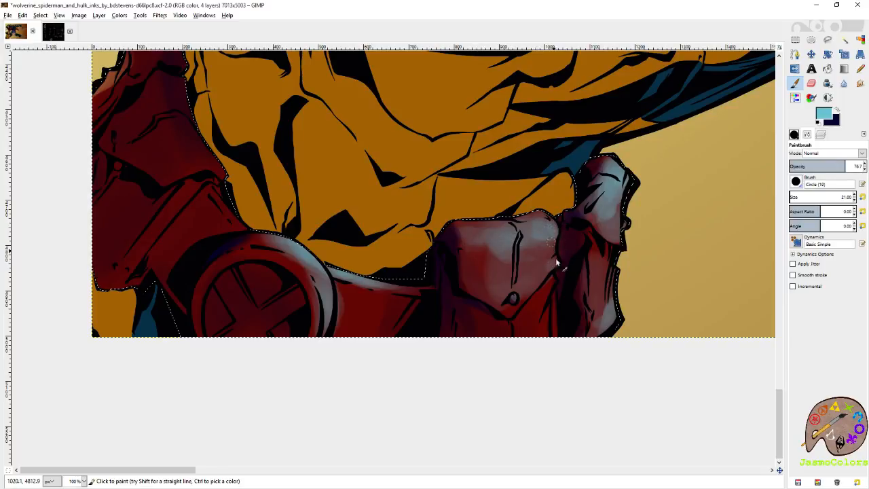
scroll(495, 204, "down", 4)
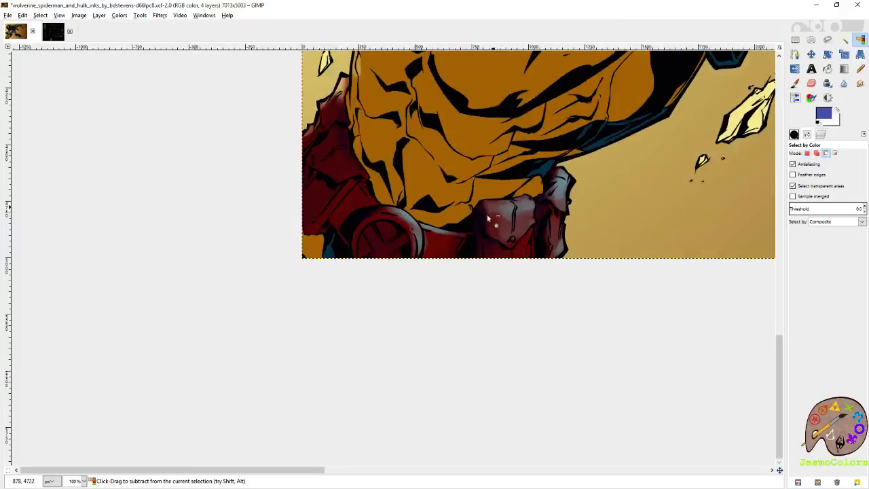
key("ctrl+s")
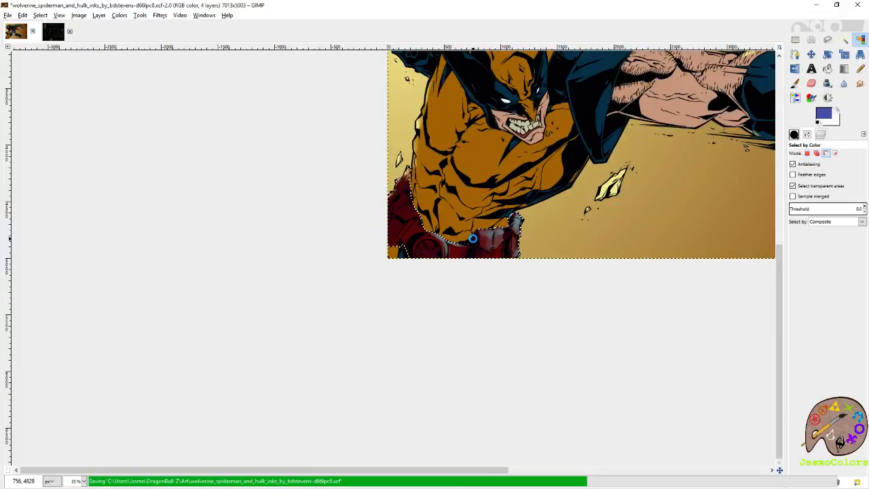
scroll(476, 242, "up", 8)
scroll(475, 251, "right", 6)
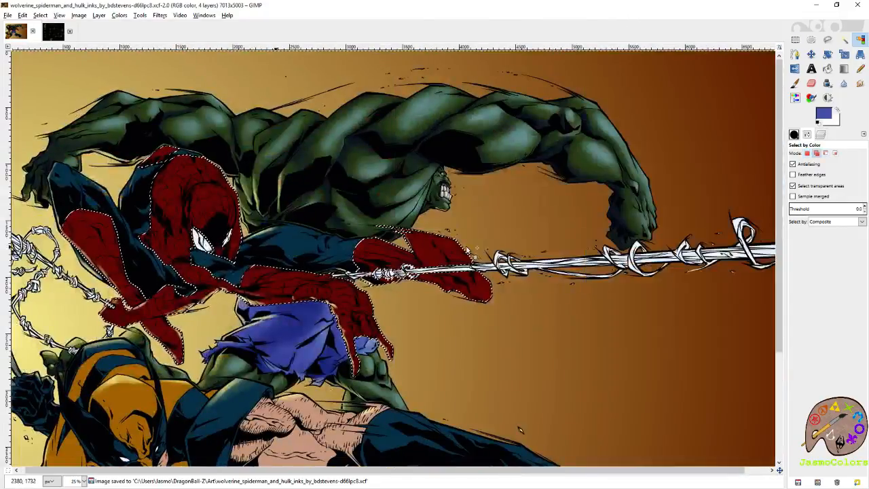
scroll(467, 252, "left", 1)
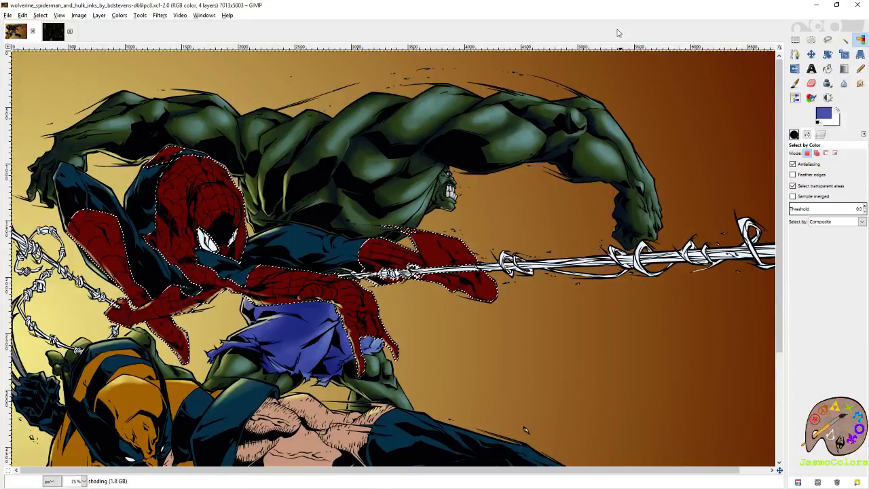
scroll(646, 161, "down", 2, "ctrl")
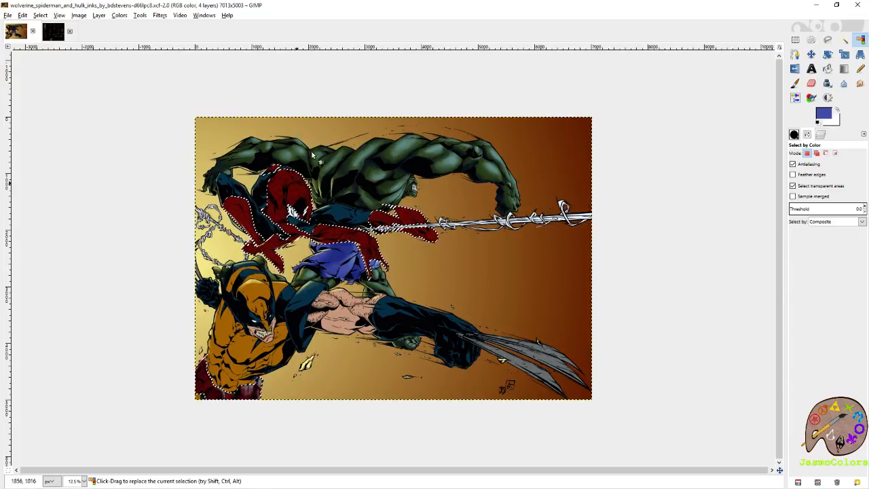
- Save the artwork and examine the shading across the three figures, from Wolverine's face down to his belt pouches
scroll(175, 337, "up", 2, "ctrl")
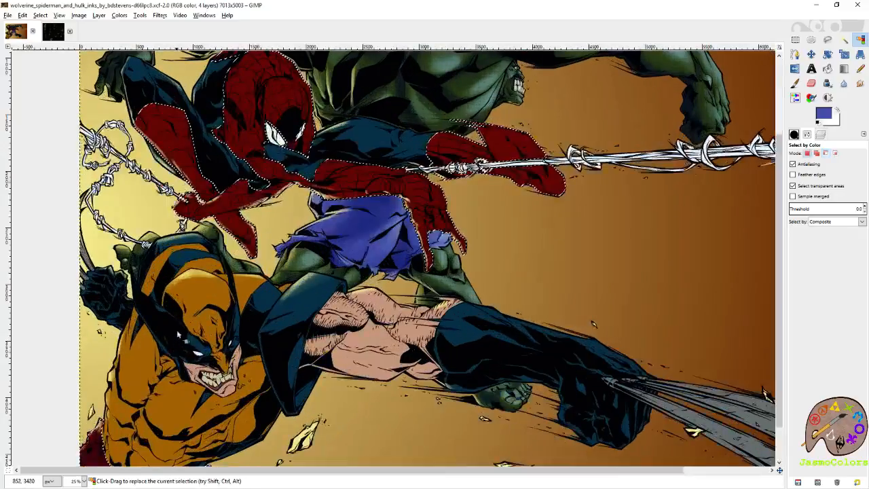
key("ctrl+s")
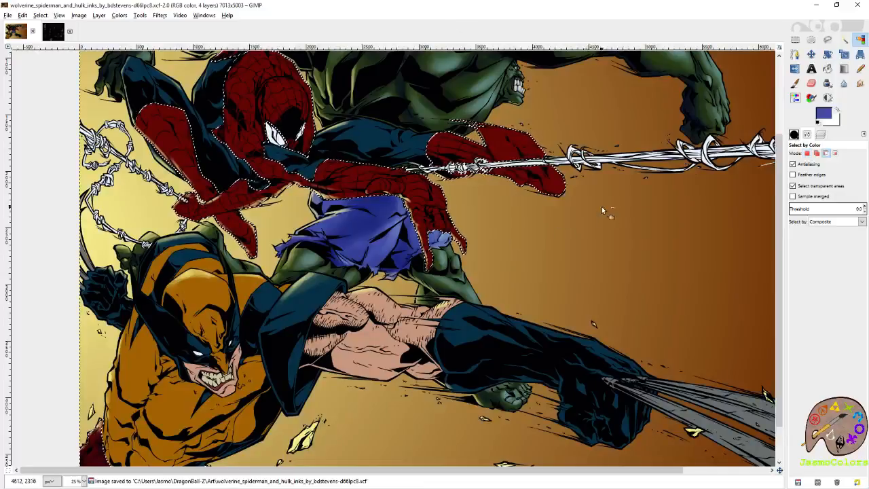
scroll(603, 206, "down", 1, "ctrl")
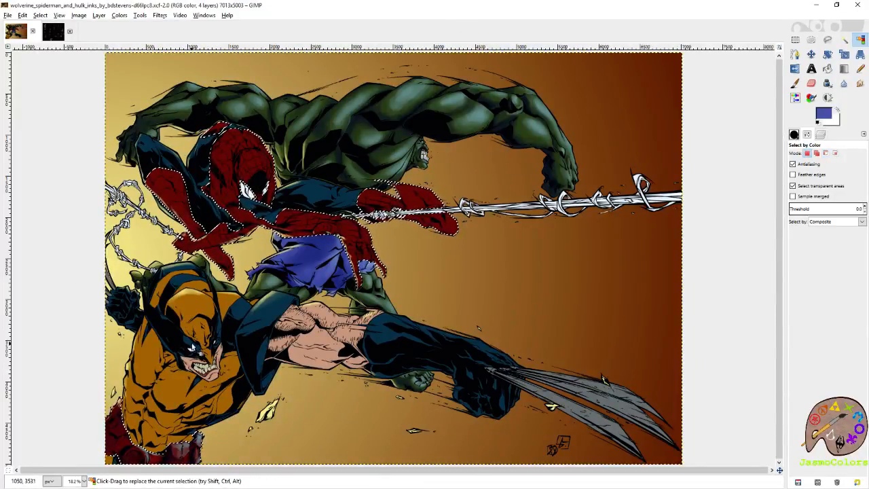
scroll(192, 347, "up", 3, "ctrl")
scroll(175, 345, "down", 1, "ctrl")
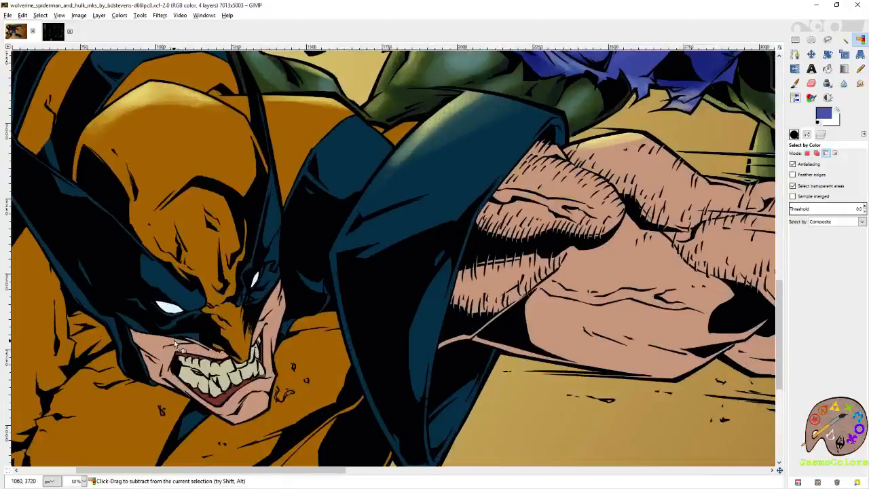
scroll(171, 339, "down", 1, "ctrl")
scroll(506, 243, "down", 1, "ctrl")
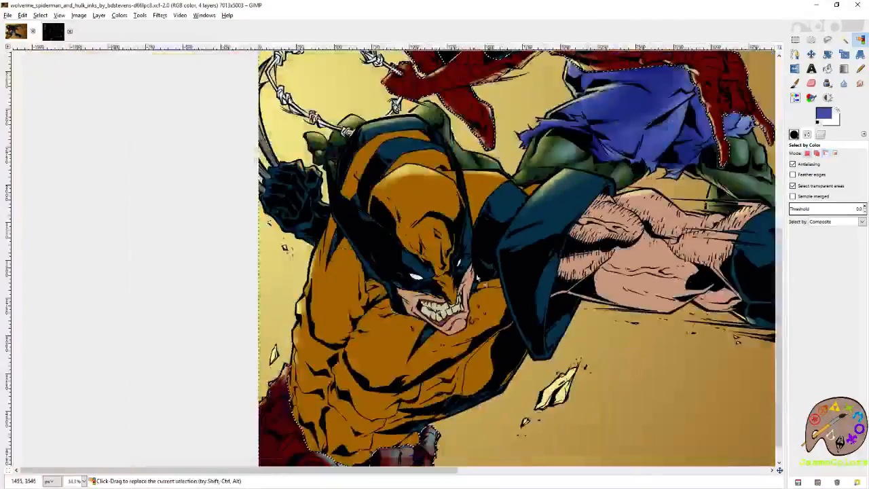
scroll(450, 333, "down", 1)
scroll(379, 442, "up", 5, "ctrl")
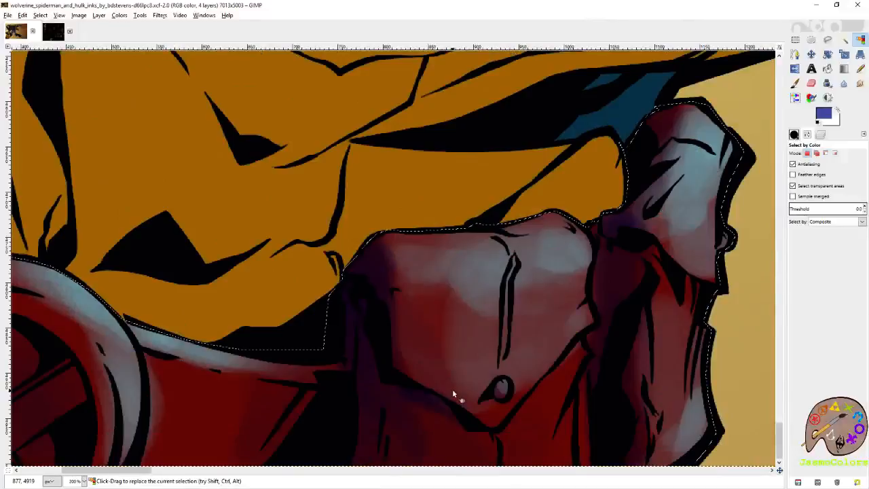
- Paint more pale cyan highlights on Wolverine's belt pouches at brush size 21, and save the artwork
key("p")
mouse_move(583, 233)
left_mouse_down()
mouse_move(546, 242)
mouse_move(520, 278)
left_mouse_up()
left_click_drag(451, 263, 438, 265)
left_click_drag(592, 224, 463, 306)
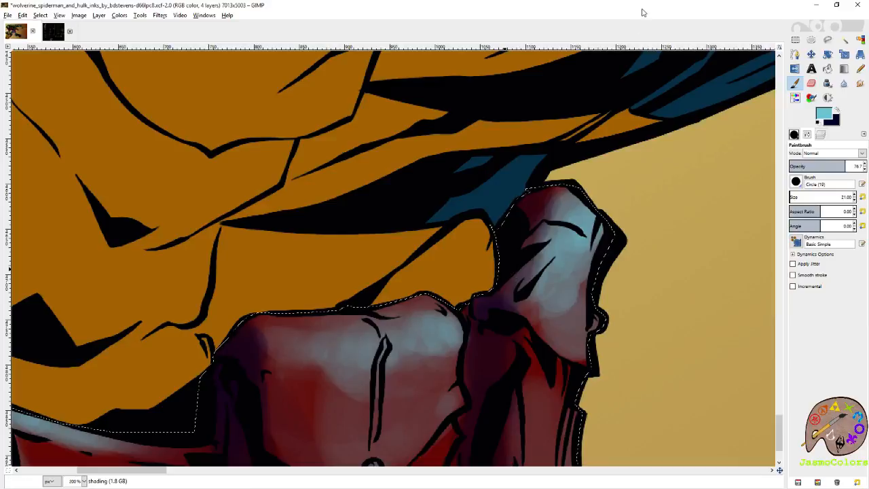
key("shift+o")
scroll(416, 234, "down", 2)
key("ctrl+s")
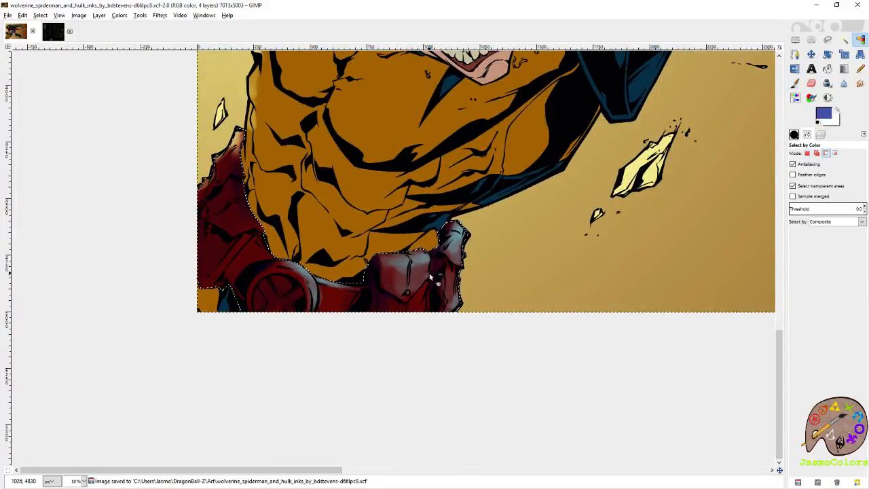
- Broaden and brighten the pale cyan highlights across the upper front pouch flap and the neighbouring side pouch
scroll(427, 275, "up", 2)
scroll(398, 297, "up", 2)
key("p")
left_click_drag(806, 196, 818, 197)
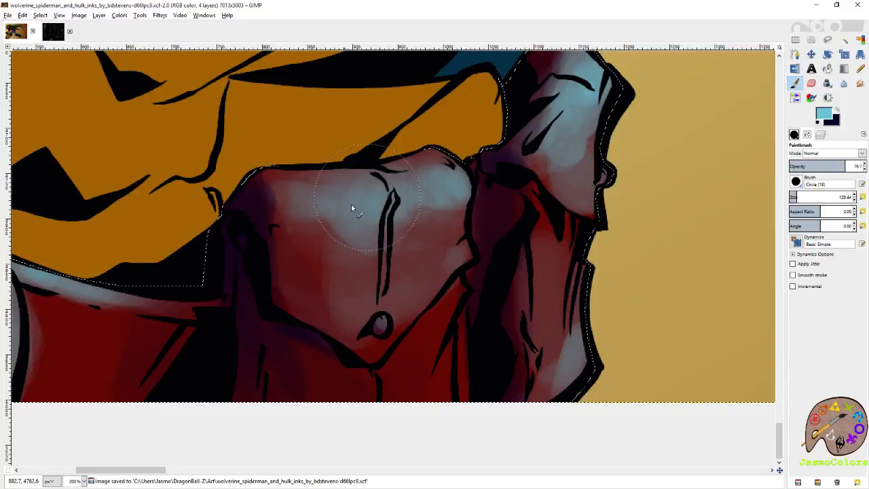
left_click(792, 197)
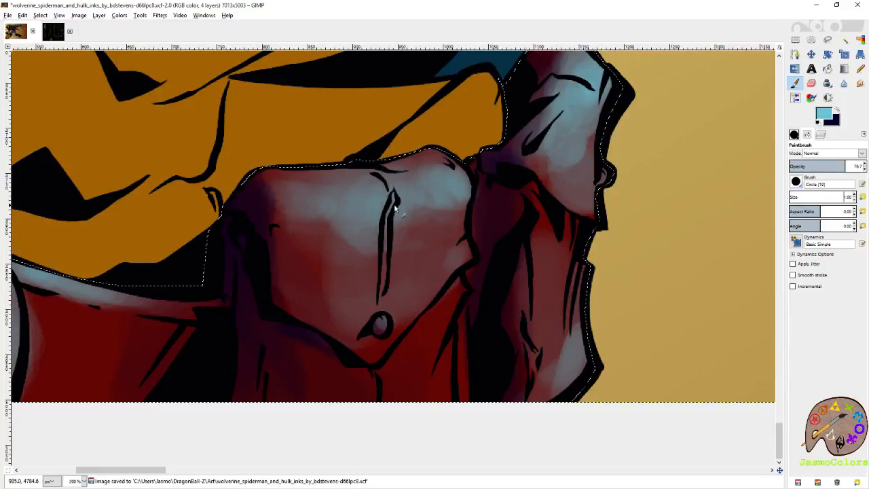
left_click(792, 197)
mouse_move(306, 187)
left_mouse_down()
mouse_move(352, 199)
mouse_move(419, 179)
left_mouse_up()
mouse_move(557, 153)
left_mouse_down()
mouse_move(456, 252)
mouse_move(487, 274)
mouse_move(510, 213)
mouse_move(504, 153)
left_mouse_up()
left_click_drag(515, 331, 541, 187)
mouse_move(514, 238)
left_mouse_down()
mouse_move(502, 258)
mouse_move(506, 343)
left_mouse_up()
- Add thin pale cyan highlights to the red strip beneath the front pouch flap at brush size 21, and save
left_click(862, 197)
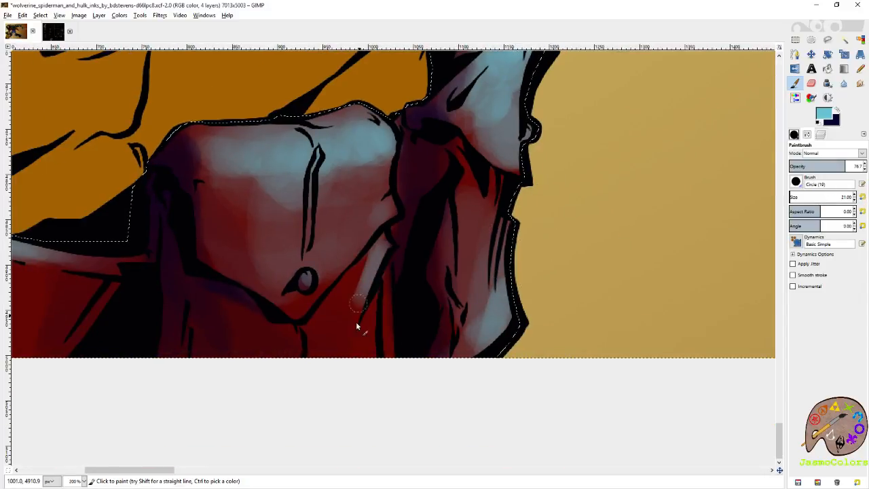
left_click_drag(383, 350, 372, 334)
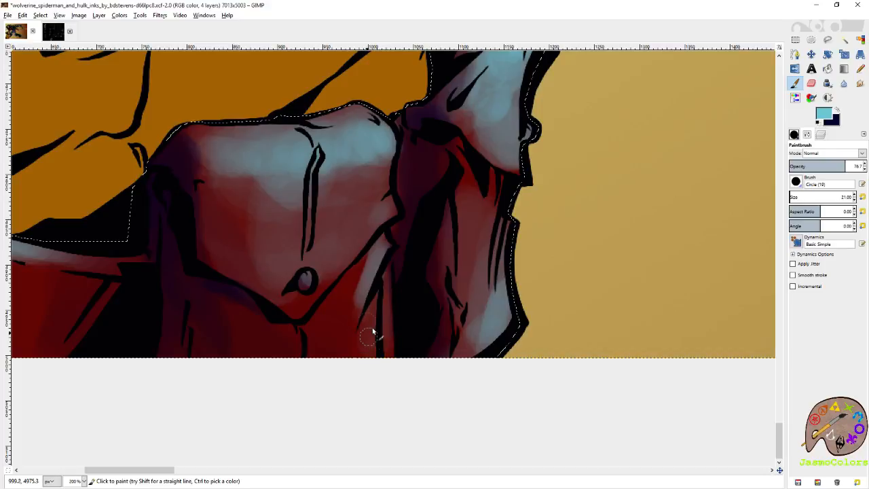
scroll(367, 344, "up", 5)
key("ctrl+s")
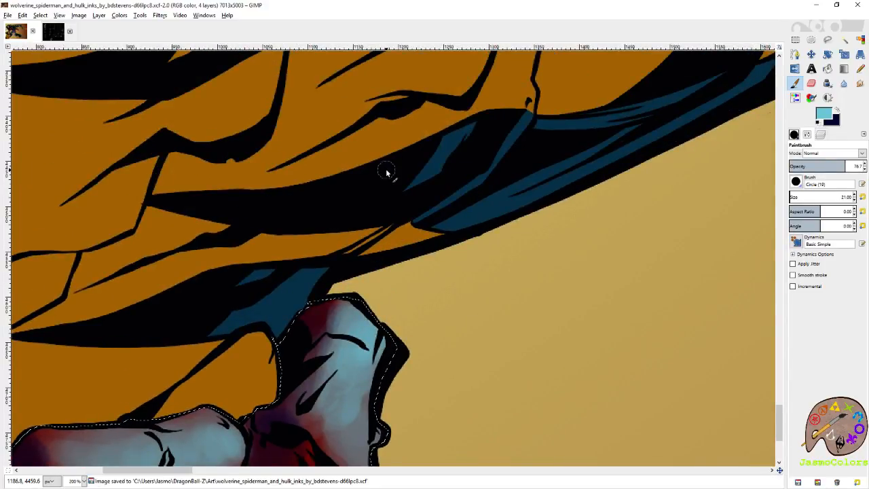
- Inspect the artwork up close from Wolverine's belt to Hulk's purple shorts, and save the file
mouse_move(639, 188)
left_mouse_down()
mouse_move(582, 215)
mouse_move(485, 315)
left_mouse_up()
left_click_drag(591, 140, 484, 247)
mouse_move(635, 91)
left_mouse_down()
mouse_move(497, 222)
mouse_move(454, 278)
left_mouse_up()
left_click_drag(597, 105, 444, 292)
left_click_drag(608, 91, 503, 346)
left_click_drag(560, 95, 481, 381)
left_click_drag(591, 95, 504, 285)
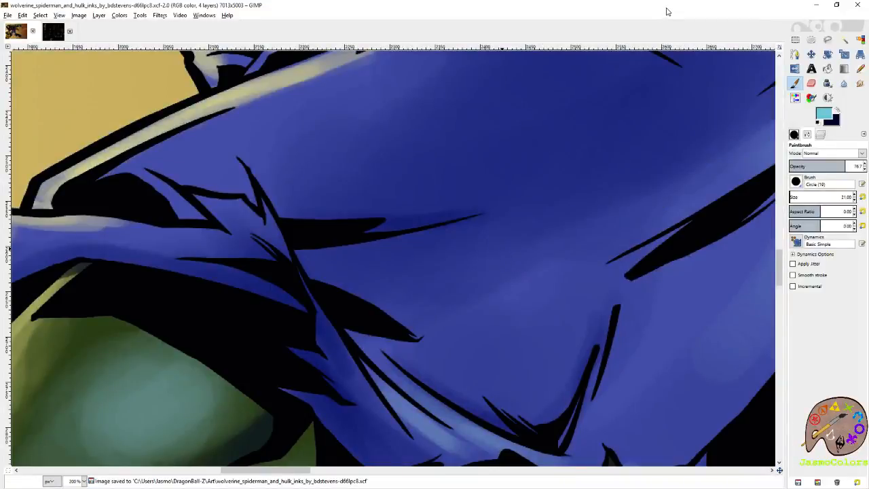
left_click(861, 39)
scroll(635, 170, "down", 5)
key("ctrl+s")
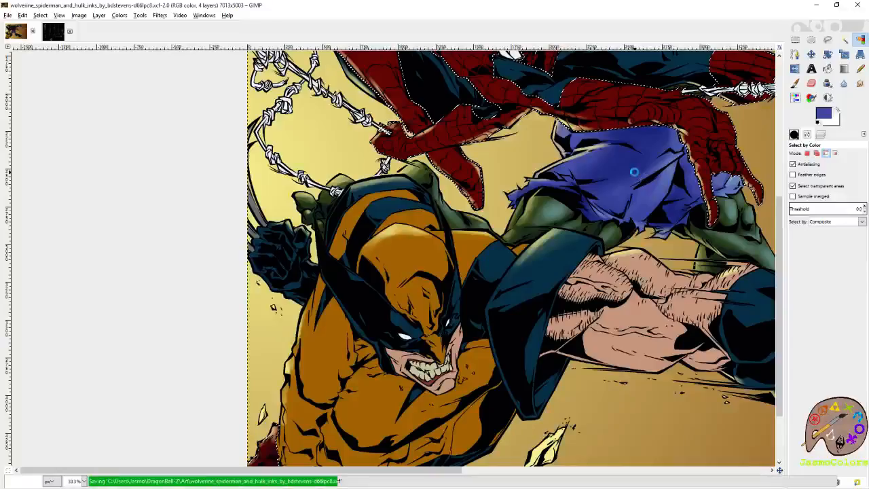
- Examine Spider-Man's selected red costume areas, from the mask and arms to the boots
scroll(635, 169, "up", 5)
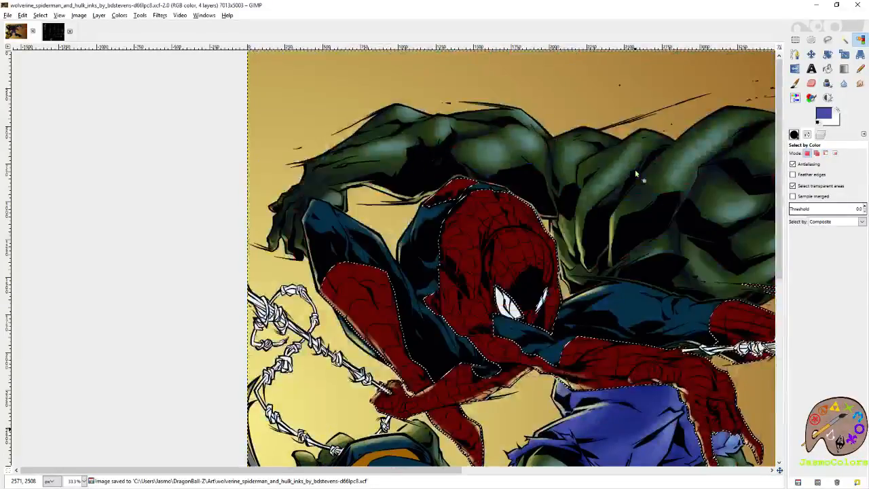
scroll(635, 169, "left", 3)
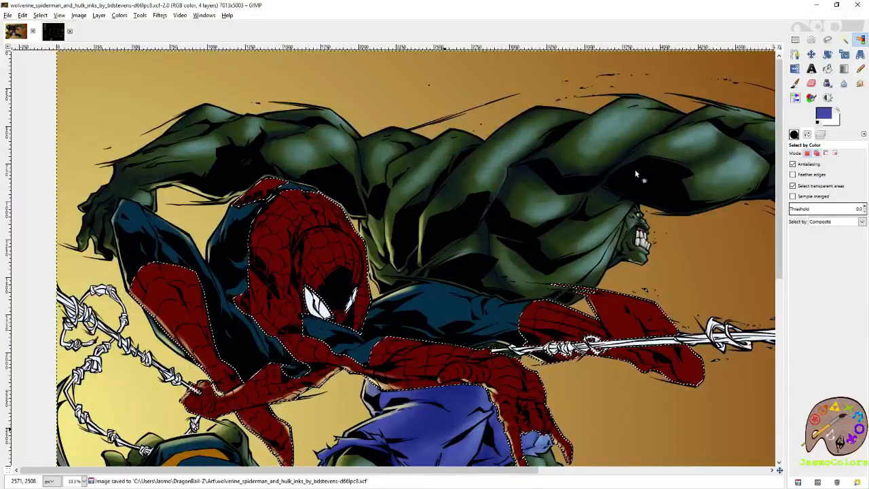
scroll(635, 174, "down", 5)
scroll(636, 174, "right", 3)
scroll(635, 173, "left", 3)
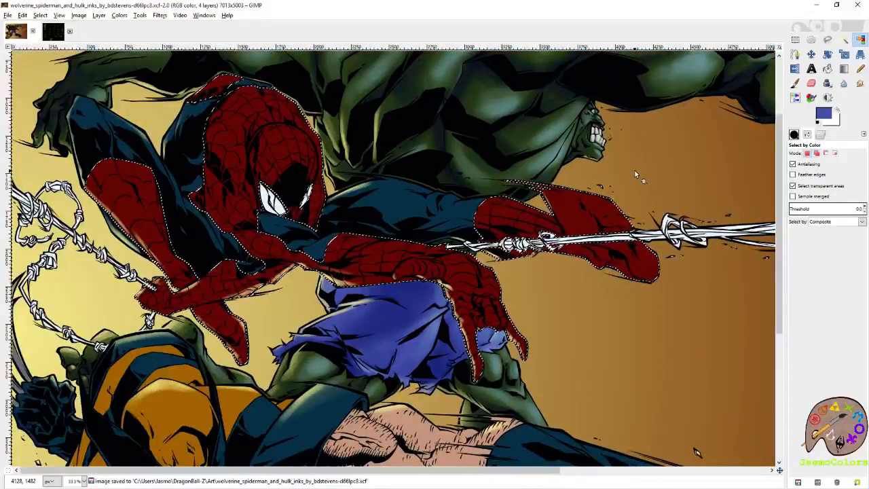
scroll(634, 173, "down", 3)
scroll(635, 173, "up", 5)
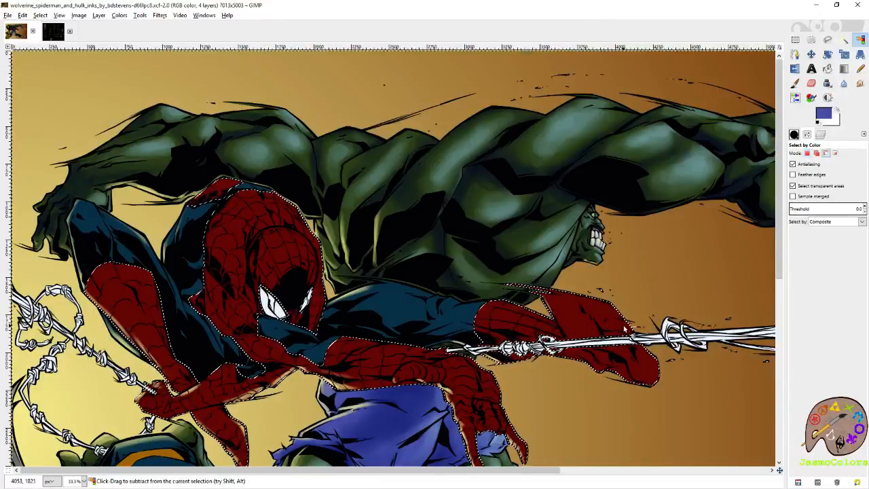
scroll(620, 326, "up", 2)
scroll(614, 330, "left", 6)
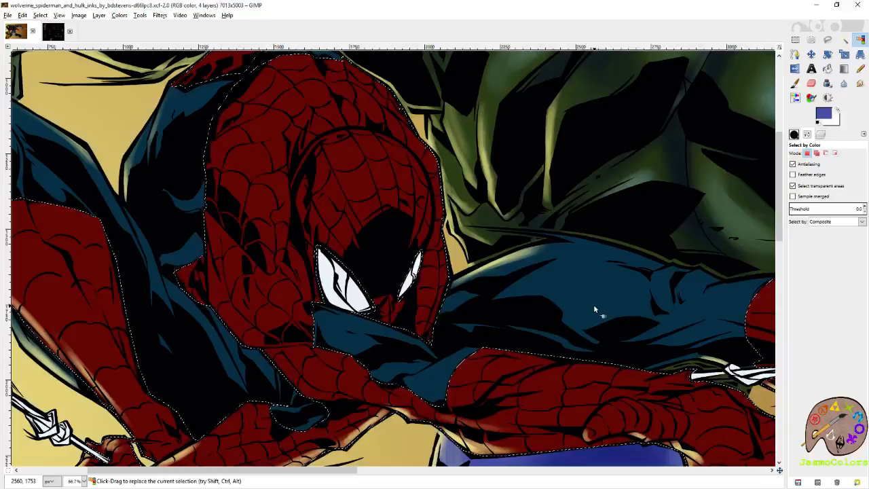
- Paint a pale cyan highlight on the forehead of Spider-Man's mask at brush size 79.40, brightest just above the black shadow
key("p")
mouse_move(528, 201)
left_mouse_down()
mouse_move(631, 245)
mouse_move(588, 221)
left_mouse_up()
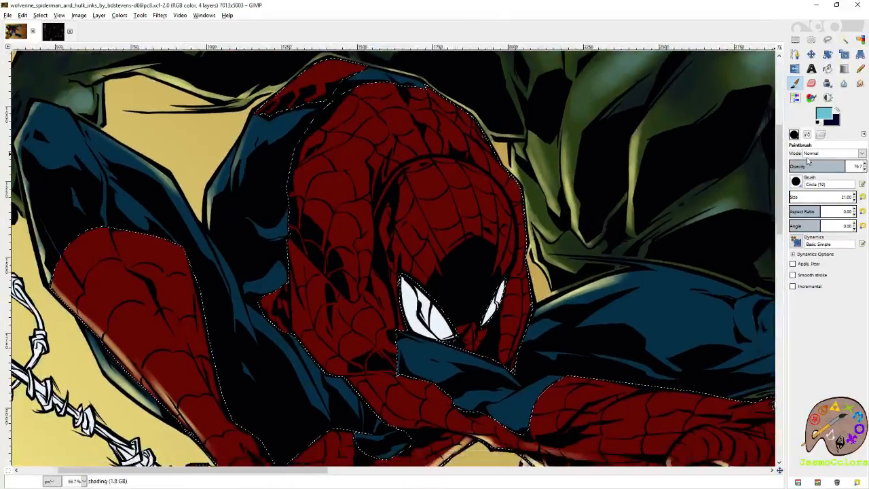
left_click(793, 196)
mouse_move(504, 236)
left_mouse_down()
mouse_move(483, 199)
mouse_move(464, 203)
mouse_move(465, 256)
mouse_move(492, 235)
mouse_move(492, 205)
mouse_move(432, 190)
left_mouse_up()
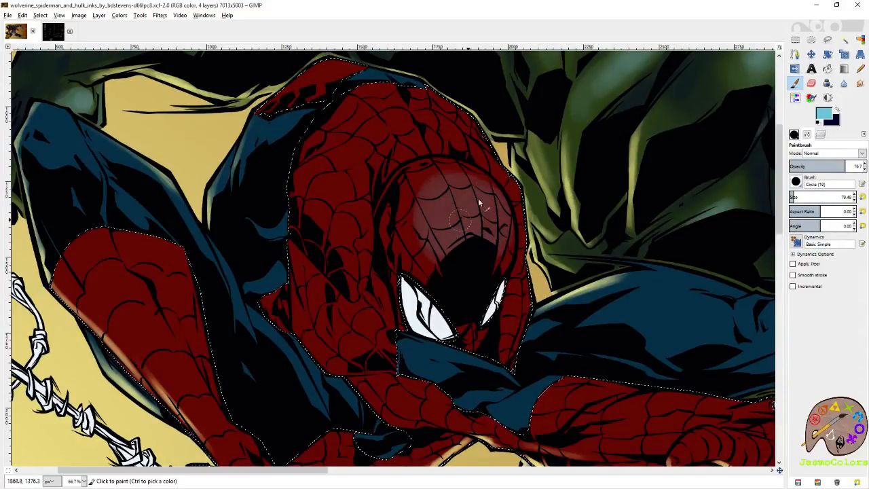
mouse_move(452, 215)
left_mouse_down()
mouse_move(474, 241)
mouse_move(468, 224)
mouse_move(460, 238)
mouse_move(491, 216)
left_mouse_up()
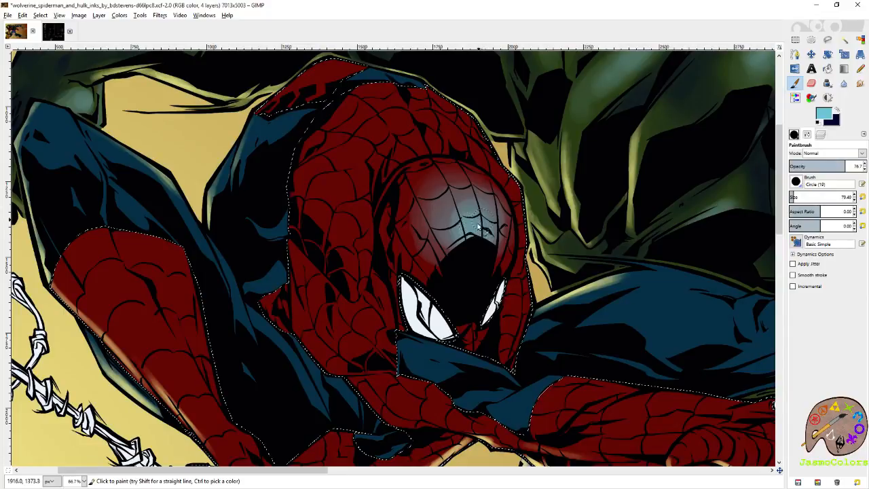
- Paint soft pale cyan highlights on Spider-Man's upper back, shoulder and the bent arm beside his mask
left_click_drag(484, 220, 518, 280)
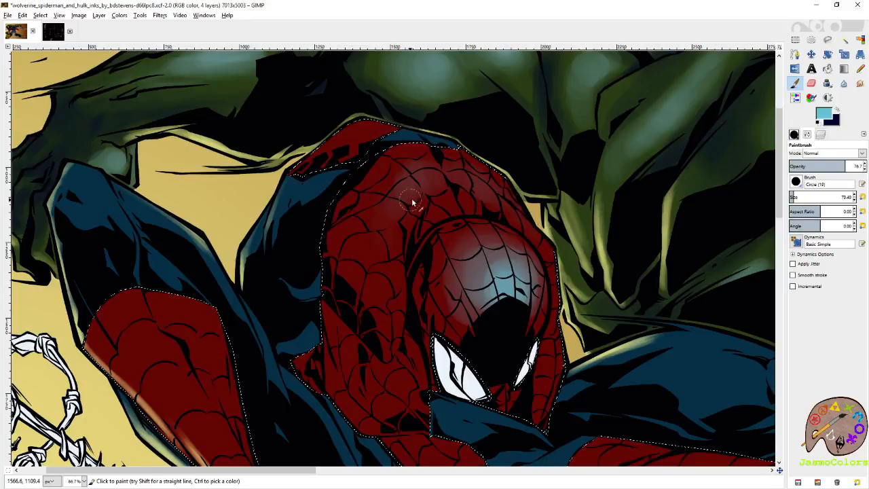
mouse_move(384, 296)
left_mouse_down()
mouse_move(388, 260)
mouse_move(382, 286)
mouse_move(380, 256)
mouse_move(397, 326)
mouse_move(379, 255)
mouse_move(376, 273)
mouse_move(397, 290)
mouse_move(384, 267)
mouse_move(384, 294)
left_mouse_up()
mouse_move(411, 398)
left_mouse_down()
mouse_move(398, 297)
mouse_move(384, 272)
mouse_move(416, 281)
mouse_move(389, 286)
left_mouse_up()
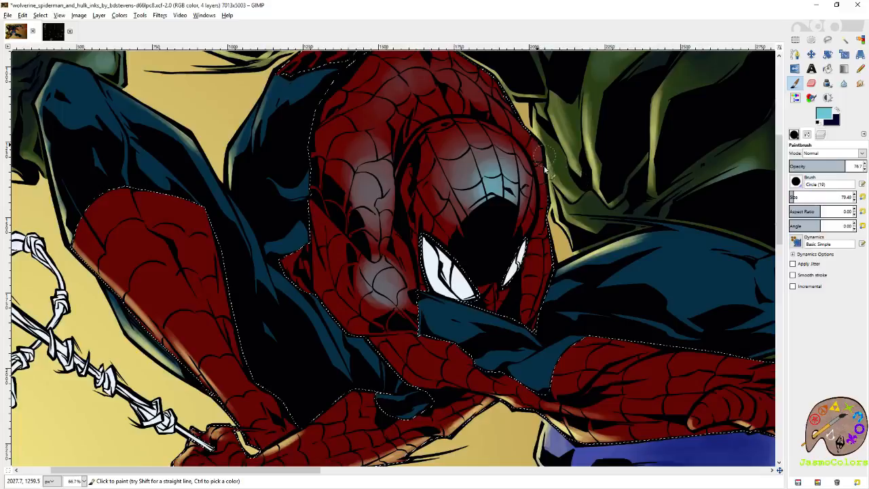
- Paint two pale cyan highlight patches on the back of Spider-Man's outstretched hand above the purple shorts
left_click_drag(708, 372, 534, 326)
mouse_move(632, 375)
left_mouse_down()
mouse_move(550, 350)
mouse_move(507, 235)
left_mouse_up()
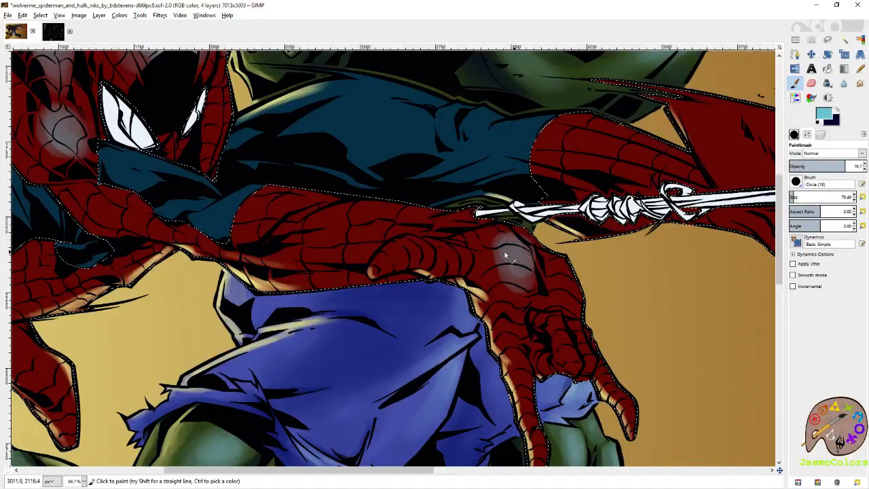
mouse_move(568, 284)
left_mouse_down()
mouse_move(558, 257)
mouse_move(574, 283)
mouse_move(566, 266)
mouse_move(652, 329)
left_mouse_up()
- Set the brush size to 31.14 and highlight the thumb of Spider-Man's outstretched hand in pale cyan
left_click(790, 196)
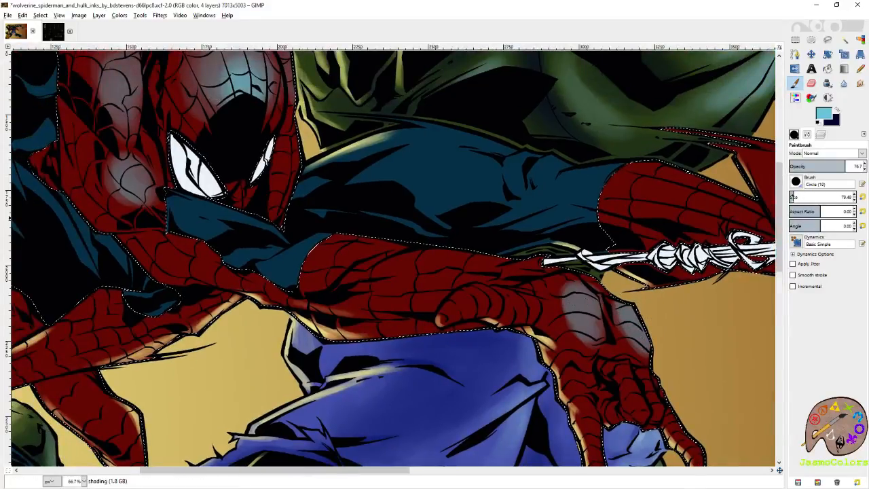
left_click_drag(597, 271, 627, 245)
left_click(856, 196)
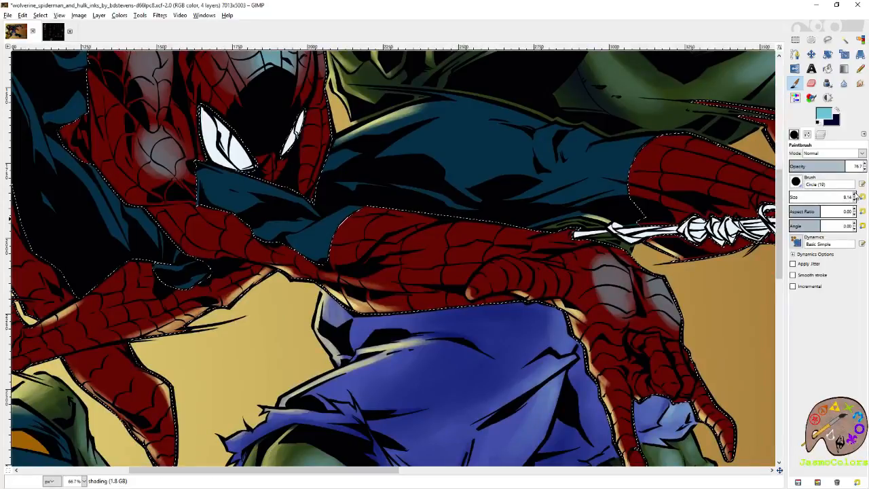
left_click(857, 197)
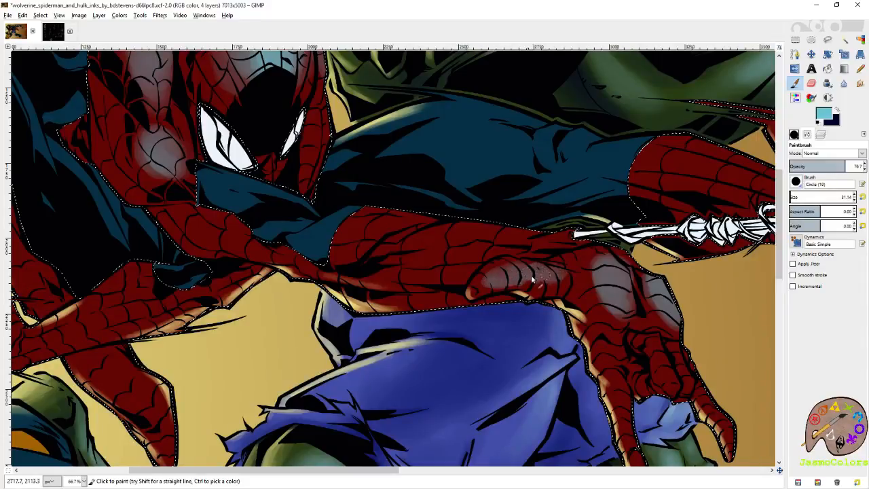
- Highlight the fingers of Spider-Man's outstretched hand in pale cyan, brighten the back of the hand, and save the artwork
left_click_drag(544, 278, 442, 232)
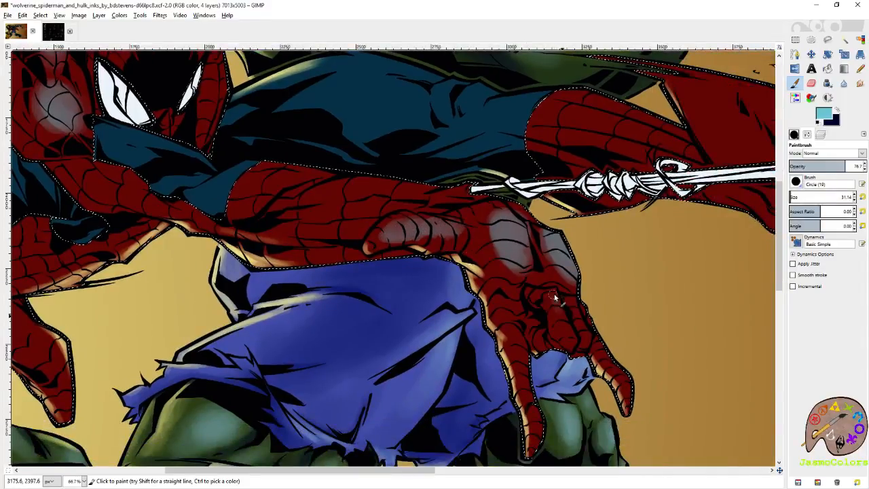
left_click_drag(568, 310, 562, 315)
scroll(565, 313, "down", 1)
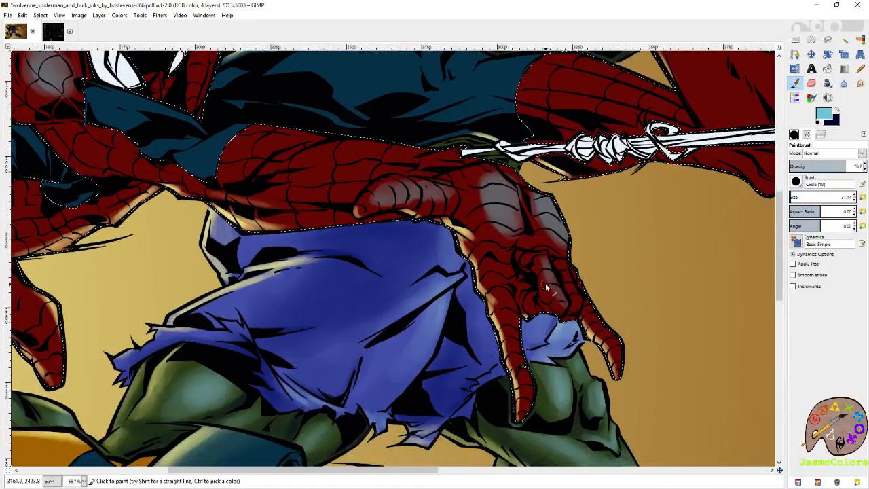
scroll(539, 239, "up", 1)
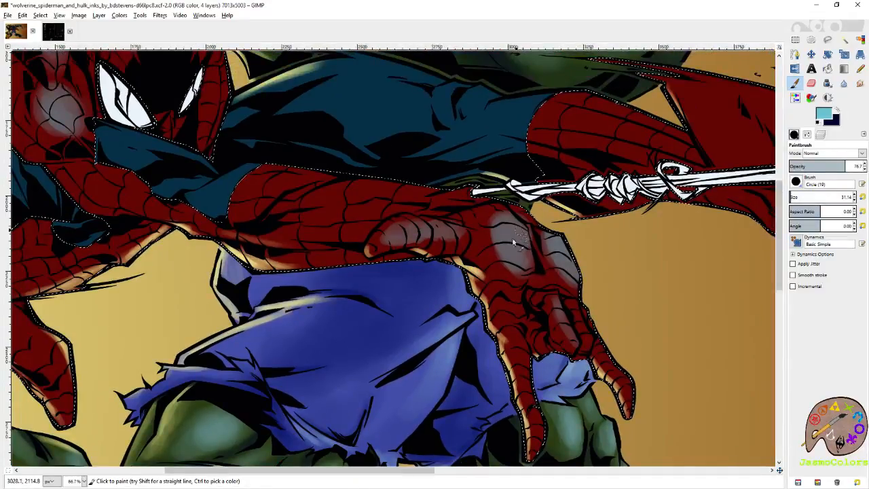
scroll(569, 320, "down", 1)
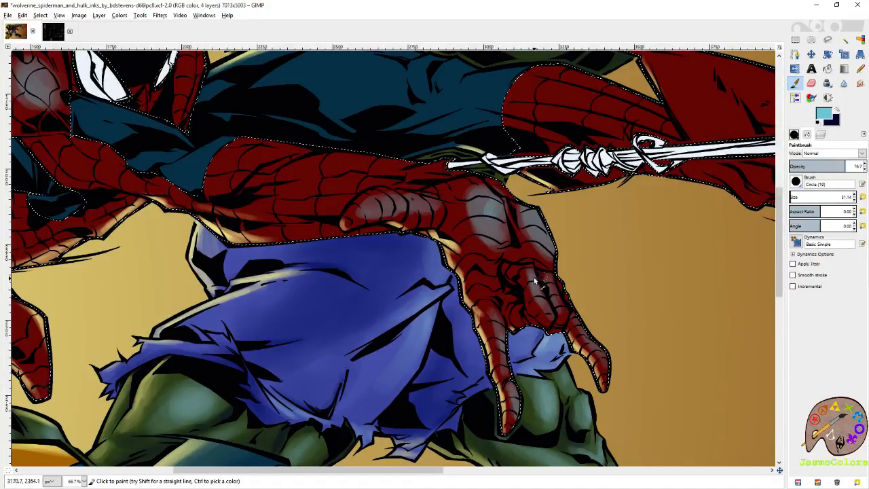
left_click_drag(467, 169, 499, 299)
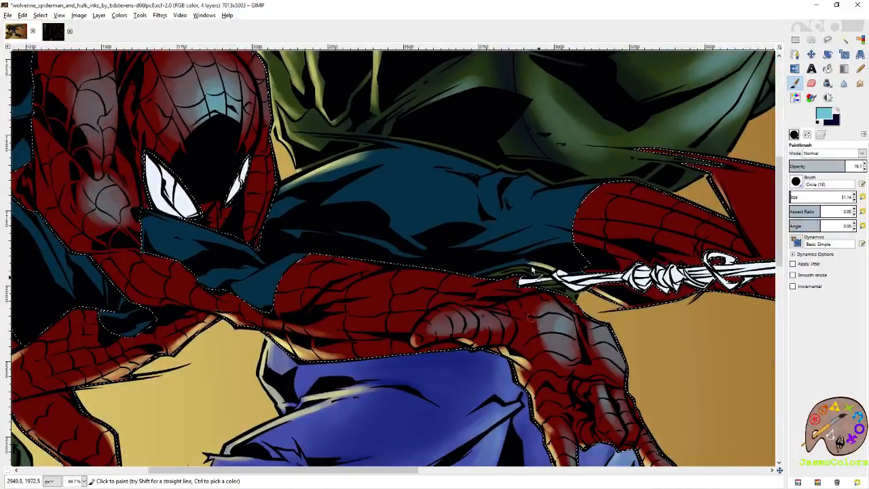
key("ctrl+s")
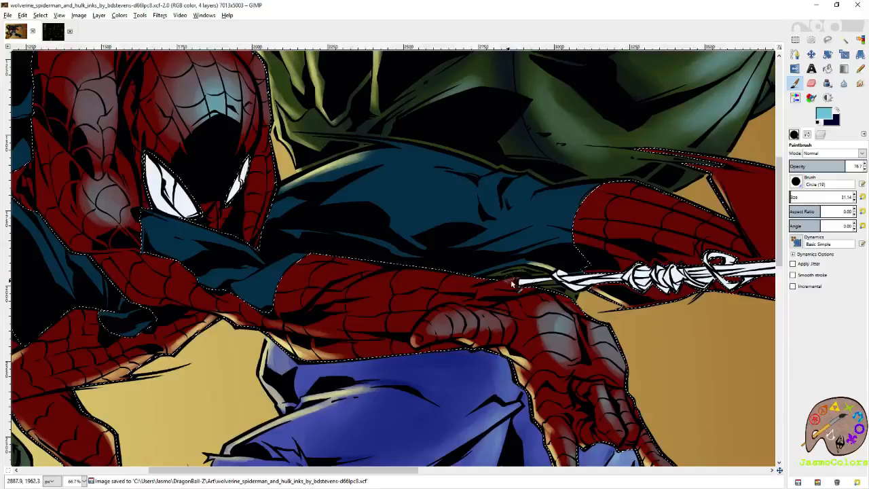
- Touch up the outstretched hand, set the brush size to 72.36, and highlight the red strip beside the mask and the upper forearm in pale cyan
left_click_drag(562, 323, 559, 313)
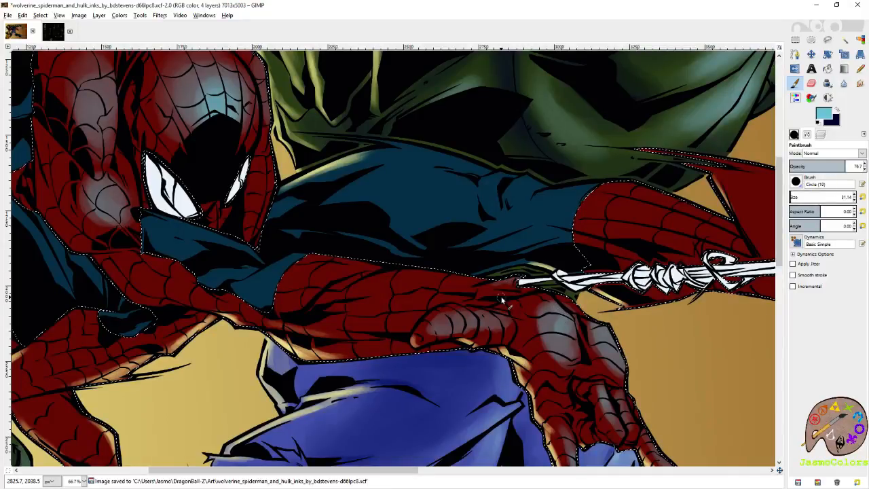
left_click_drag(386, 216, 573, 297)
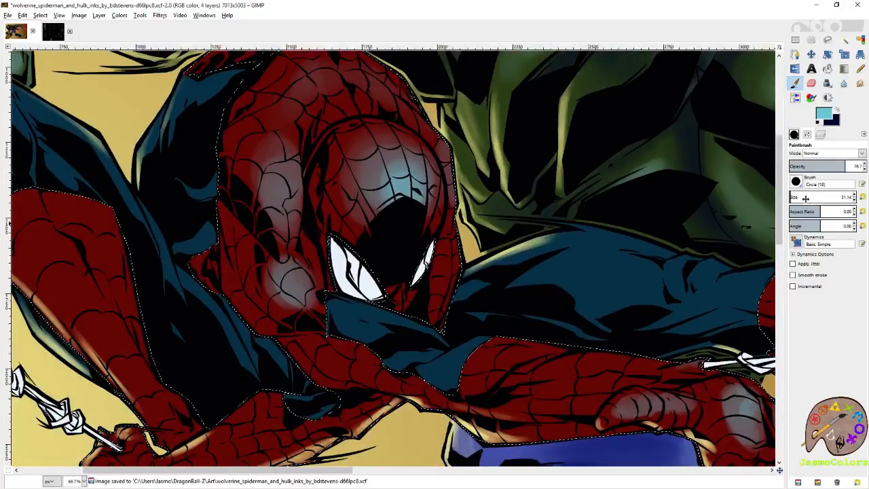
left_click(793, 195)
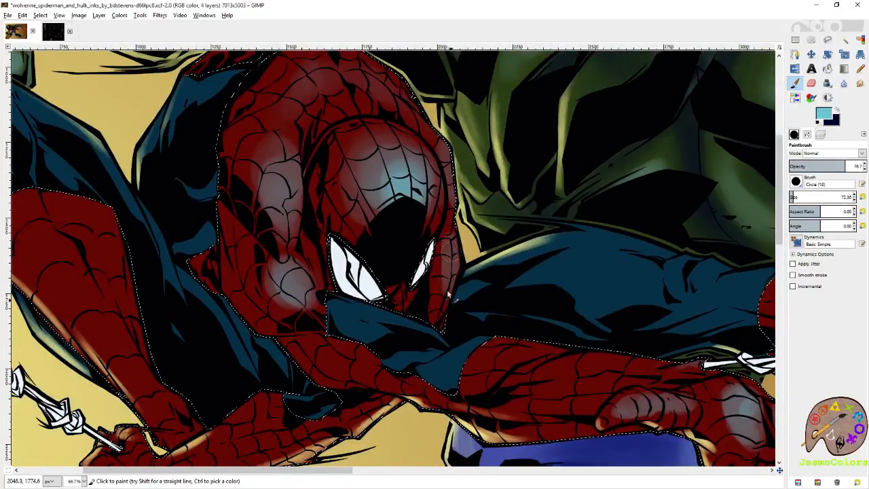
mouse_move(455, 255)
left_mouse_down()
mouse_move(449, 271)
mouse_move(482, 252)
left_mouse_up()
left_click_drag(392, 305, 415, 316)
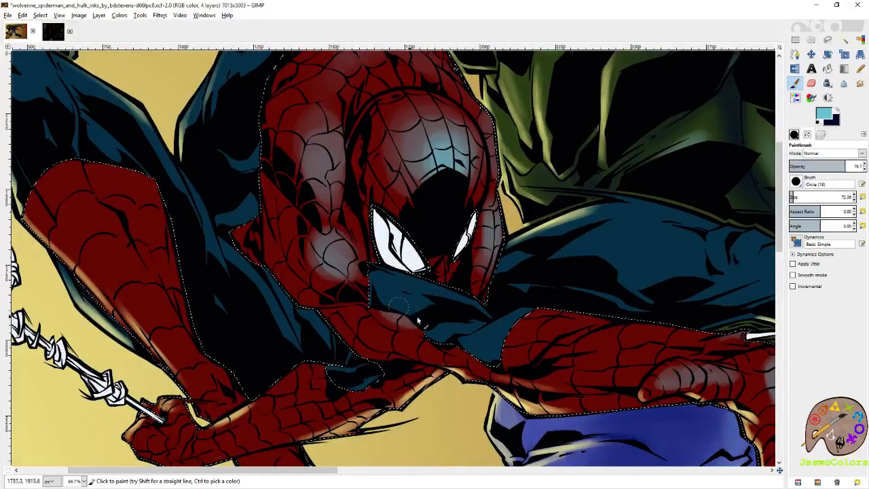
- Brighten the pale cyan highlights on Spider-Man's bent upper arm, upper back and the red strip on the far side of his mask
mouse_move(343, 142)
left_mouse_down()
mouse_move(429, 252)
mouse_move(414, 278)
left_mouse_up()
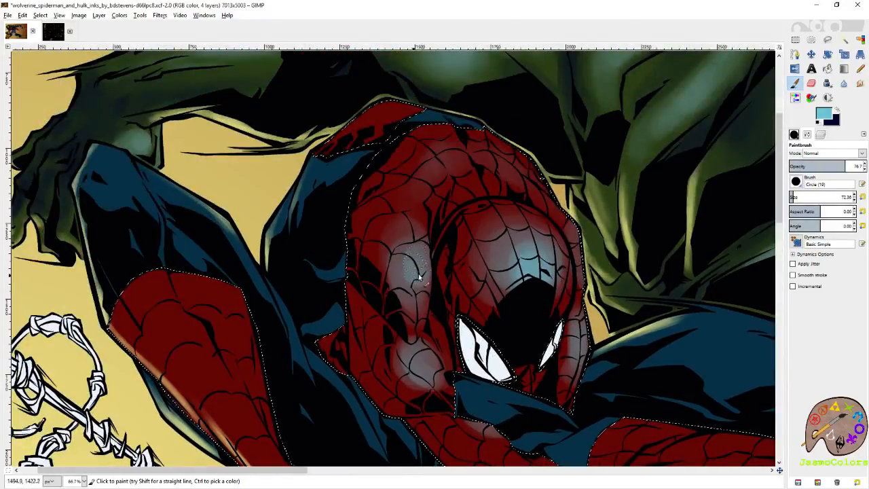
mouse_move(574, 234)
left_mouse_down()
mouse_move(585, 246)
mouse_move(577, 239)
mouse_move(579, 258)
left_mouse_up()
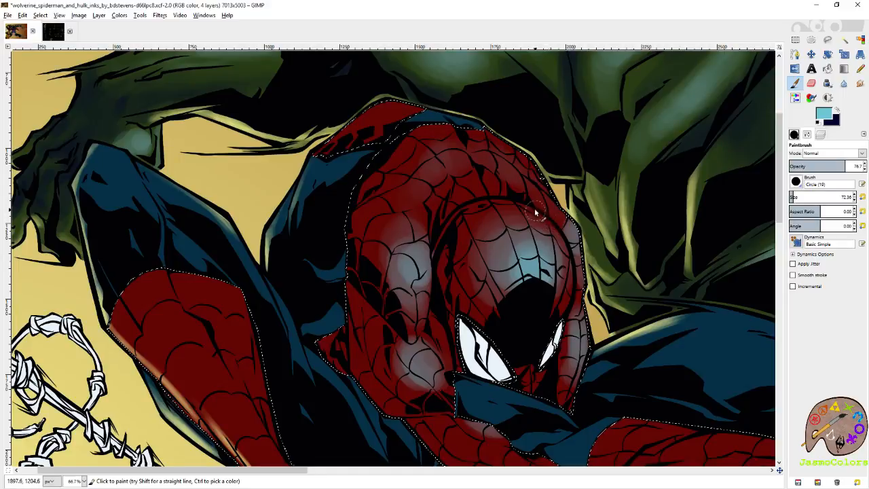
left_click_drag(509, 198, 540, 266)
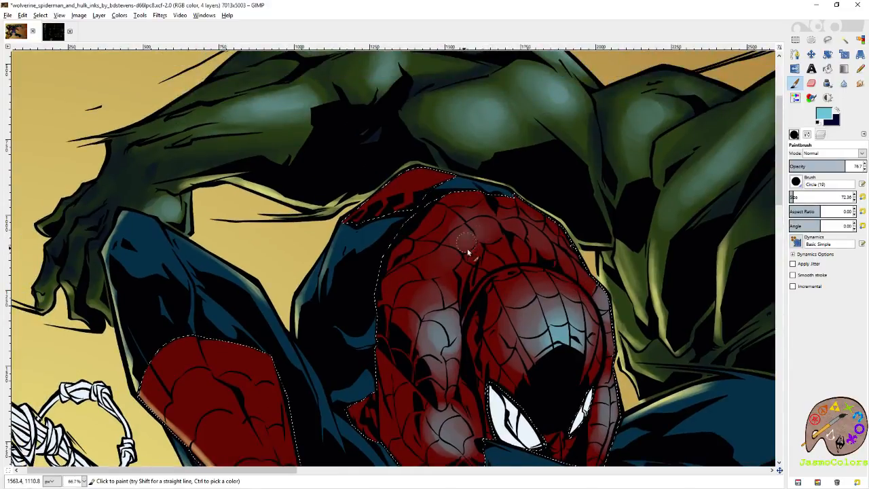
- Paint long pale cyan highlights down the front and inner edge of Spider-Man's raised red boot
left_click_drag(328, 379, 514, 243)
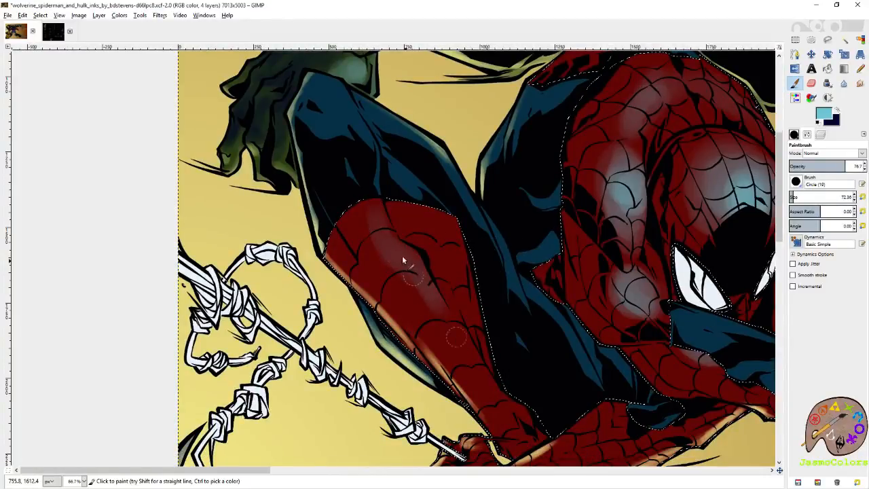
left_click_drag(414, 278, 438, 327)
left_click_drag(438, 220, 477, 290)
left_click_drag(450, 214, 479, 300)
left_click_drag(421, 219, 476, 288)
mouse_move(428, 224)
left_mouse_down()
mouse_move(442, 273)
mouse_move(467, 294)
left_mouse_up()
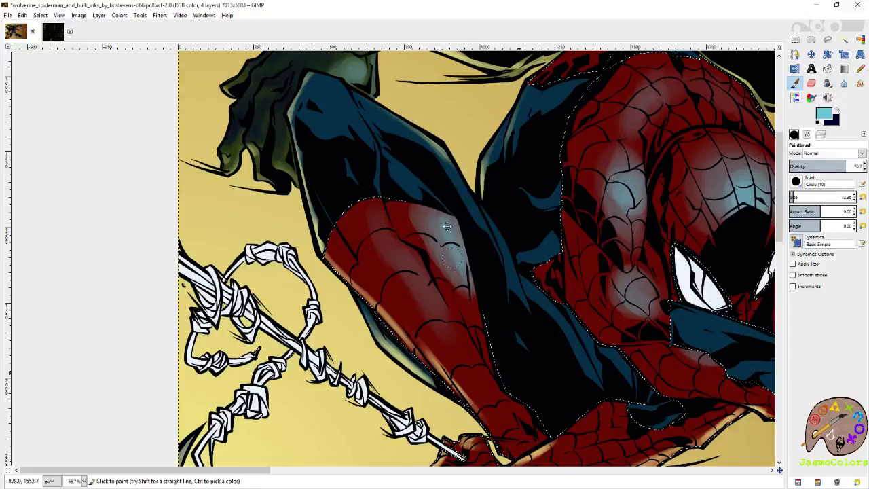
- Set the brush size to 215.07 and paint broad pale cyan highlights on Spider-Man's outstretched red foot, above and below the web line
left_click_drag(577, 449, 459, 237)
left_click_drag(685, 200, 512, 294)
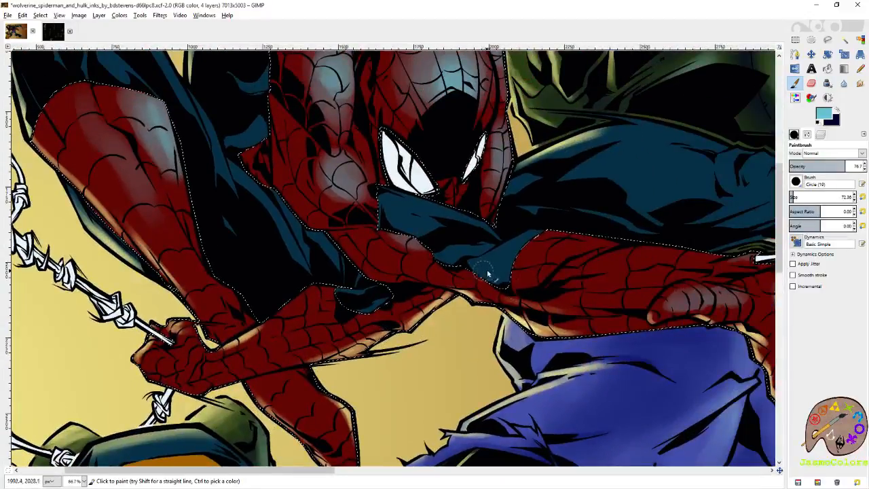
left_click_drag(594, 260, 372, 311)
left_click_drag(639, 264, 237, 271)
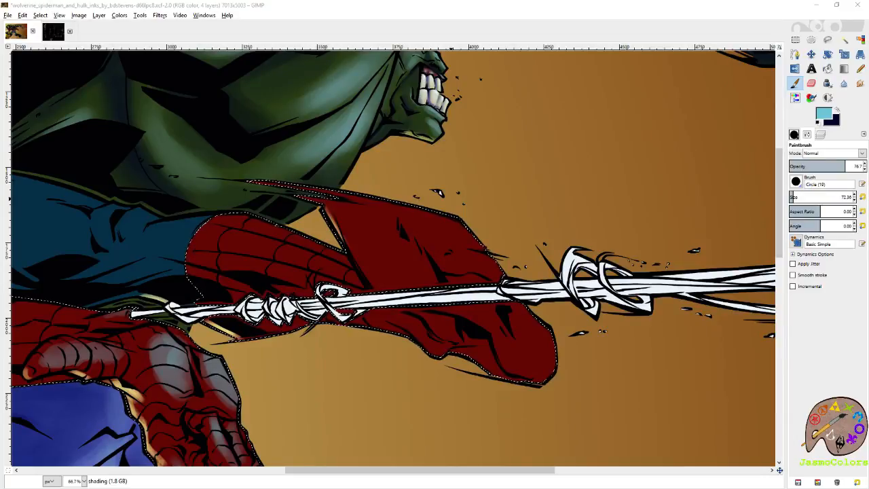
left_click(570, 21)
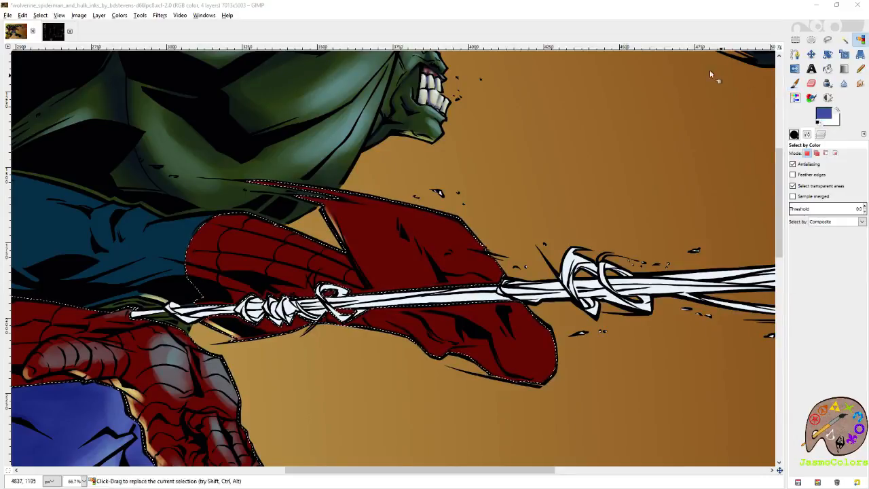
key("p")
left_click(802, 196)
mouse_move(422, 212)
left_mouse_down()
mouse_move(415, 242)
mouse_move(427, 289)
mouse_move(535, 326)
mouse_move(493, 303)
mouse_move(541, 350)
mouse_move(510, 304)
mouse_move(442, 237)
mouse_move(382, 205)
mouse_move(388, 246)
mouse_move(496, 279)
mouse_move(560, 357)
mouse_move(547, 363)
mouse_move(554, 357)
mouse_move(540, 321)
mouse_move(481, 262)
mouse_move(420, 240)
mouse_move(418, 257)
mouse_move(446, 254)
left_mouse_up()
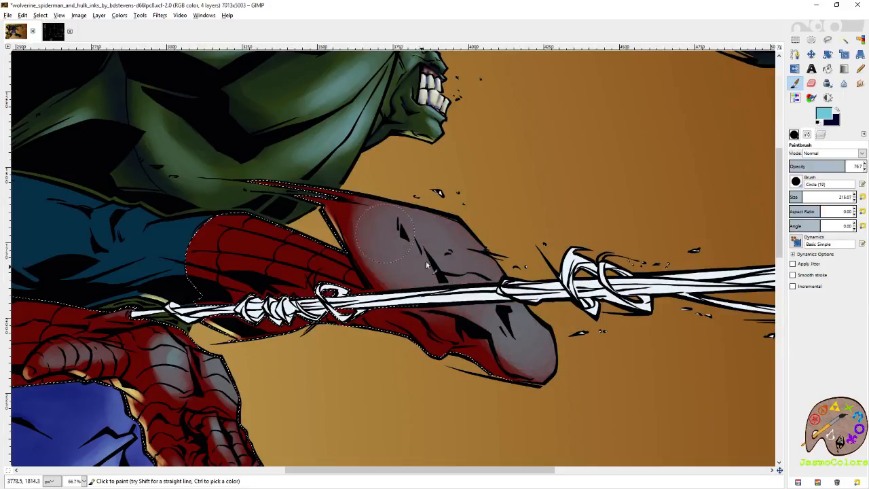
left_click_drag(384, 245, 526, 279)
- Set the brush size to 93.76, highlight Spider-Man's outstretched forearm and hand in pale cyan, and save the artwork
left_click_drag(322, 278, 570, 322)
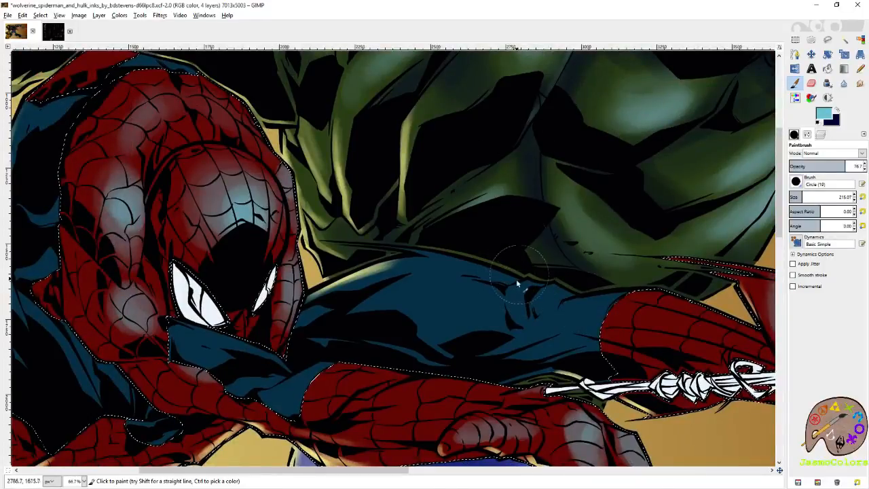
scroll(520, 237, "down", 5)
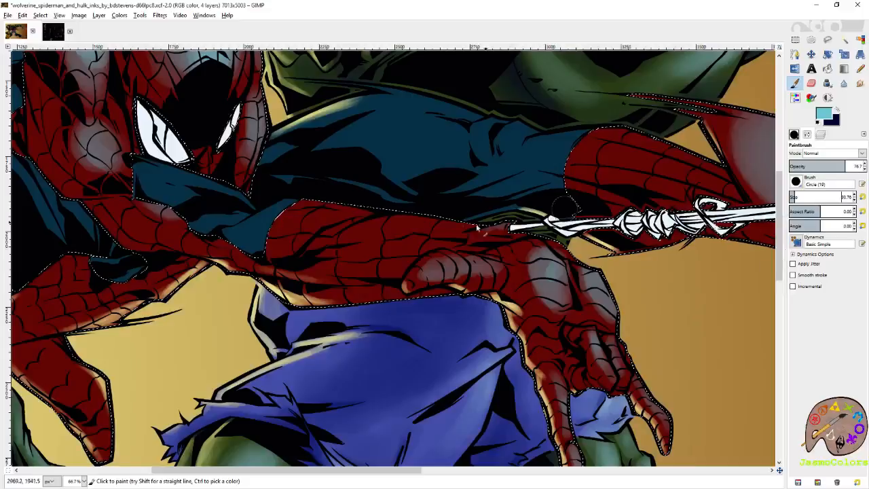
mouse_move(491, 272)
left_mouse_down()
mouse_move(445, 277)
mouse_move(455, 271)
mouse_move(433, 268)
mouse_move(475, 274)
mouse_move(493, 253)
left_mouse_up()
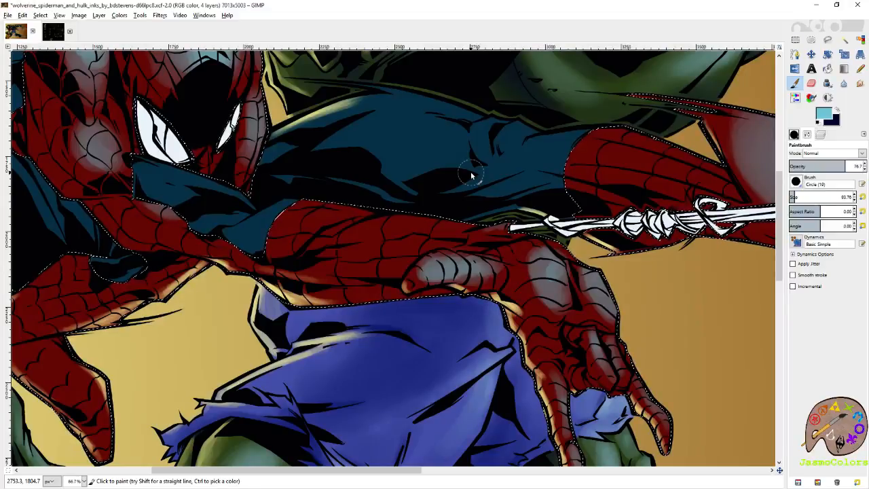
mouse_move(551, 266)
left_mouse_down()
mouse_move(592, 289)
mouse_move(603, 277)
mouse_move(596, 297)
left_mouse_up()
mouse_move(336, 228)
left_mouse_down()
mouse_move(491, 303)
mouse_move(471, 305)
mouse_move(571, 293)
left_mouse_up()
left_click_drag(441, 275, 478, 272)
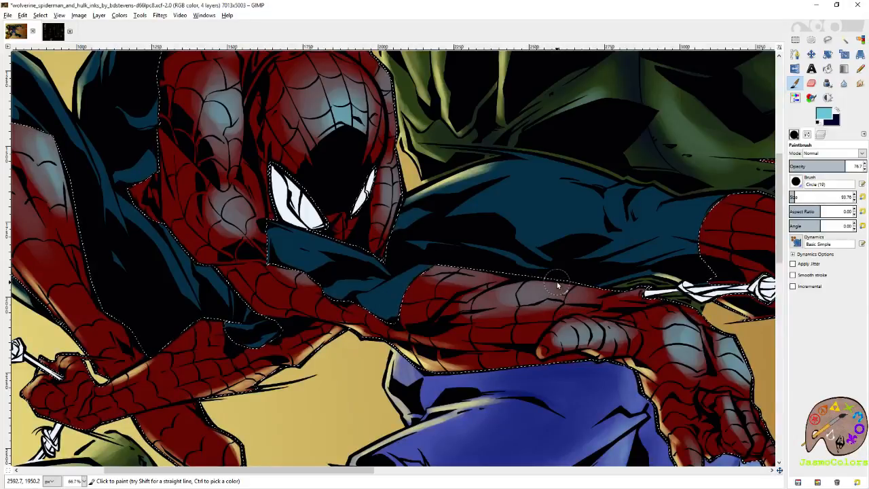
key("ctrl+s")
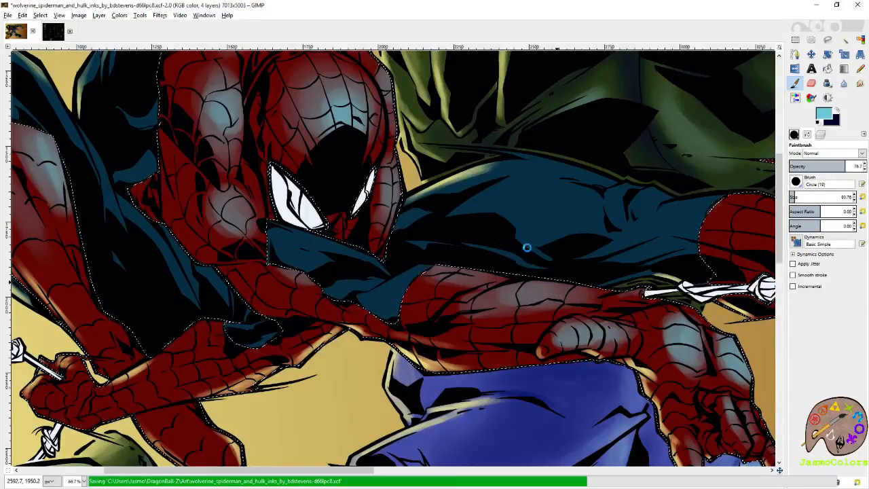
- Add pale cyan highlights to the foot of Spider-Man's raised leg and to the forearm of the hand gripping the web
left_click_drag(433, 222, 754, 241)
mouse_move(258, 133)
left_mouse_down()
mouse_move(283, 195)
mouse_move(293, 182)
mouse_move(311, 218)
left_mouse_up()
mouse_move(508, 438)
left_mouse_down()
mouse_move(446, 344)
mouse_move(446, 380)
mouse_move(459, 398)
left_mouse_up()
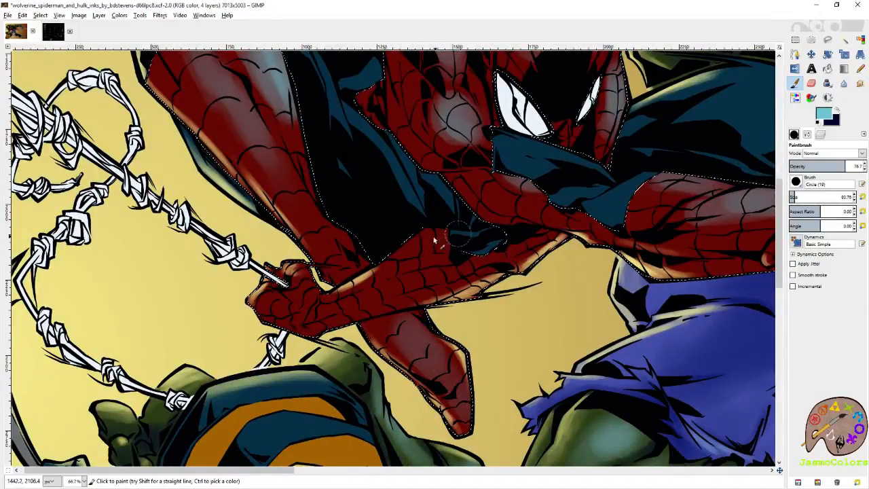
left_click_drag(580, 193, 383, 297)
- Highlight the webbed calf of Spider-Man's outstretched leg in pale cyan and brighten the back of his outstretched hand
left_click_drag(558, 246, 295, 269)
mouse_move(502, 239)
left_mouse_down()
mouse_move(578, 251)
mouse_move(485, 238)
mouse_move(582, 258)
left_mouse_up()
left_click_drag(515, 338, 592, 220)
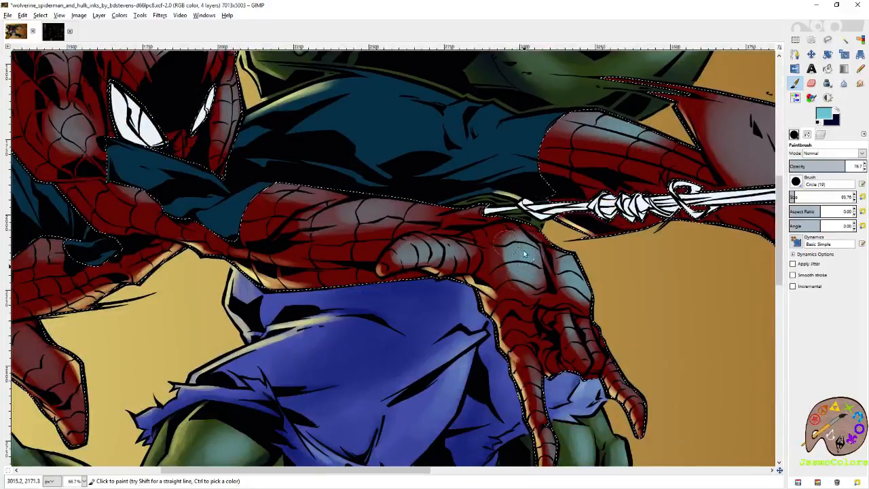
- Swap to the dark navy colour and shade Spider-Man's outstretched hand and forearm, the small red patch behind his elbow, and the other forearm
left_click(836, 110)
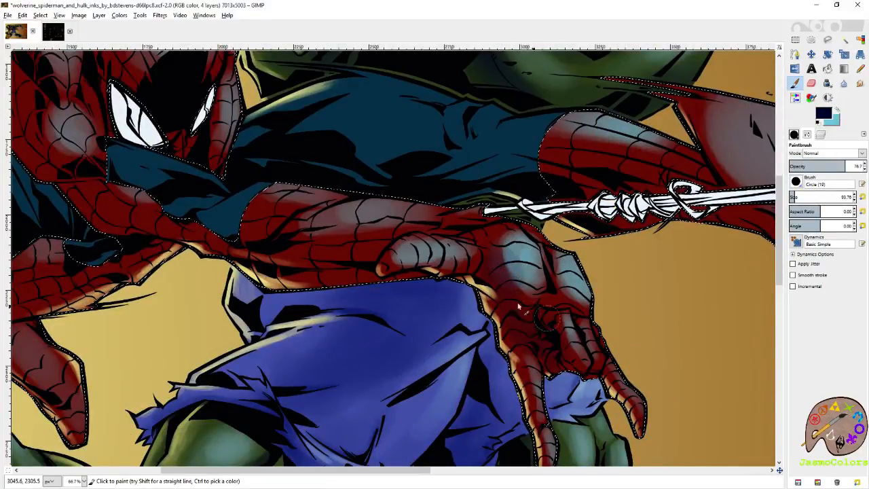
left_click_drag(329, 280, 463, 316)
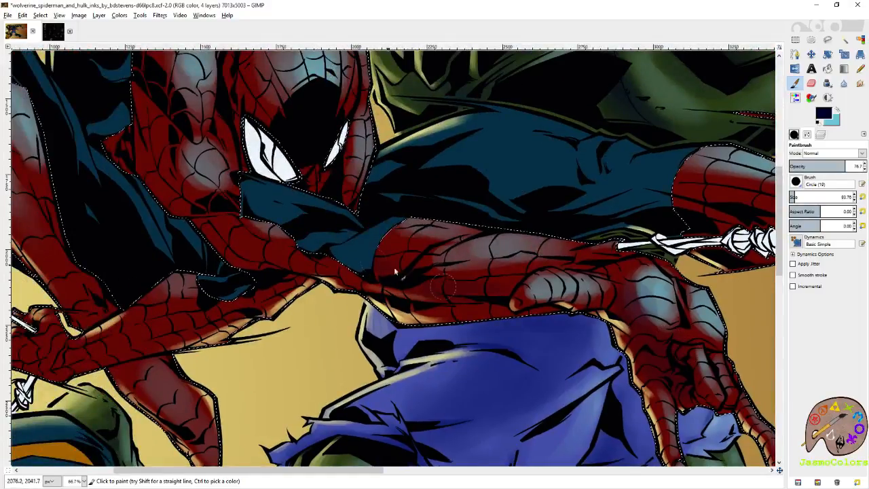
left_click_drag(553, 316, 769, 408)
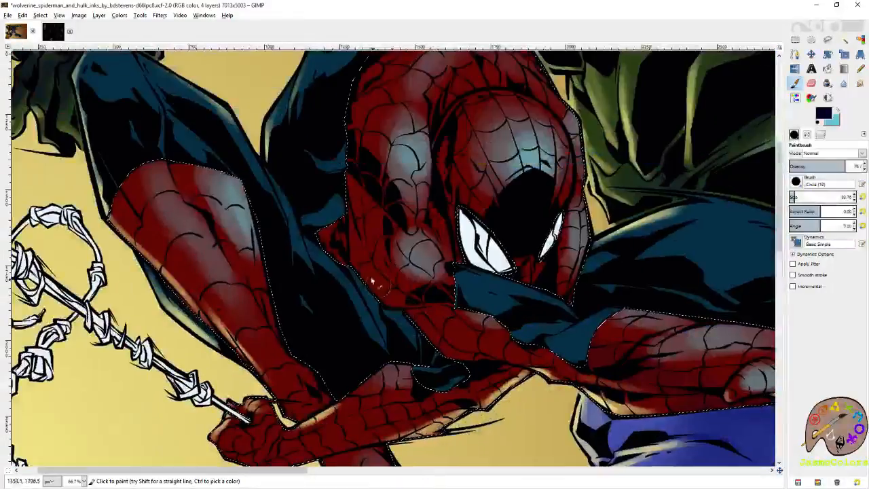
mouse_move(344, 235)
left_mouse_down()
mouse_move(390, 288)
mouse_move(345, 262)
mouse_move(318, 214)
mouse_move(326, 243)
mouse_move(330, 223)
mouse_move(342, 254)
left_mouse_up()
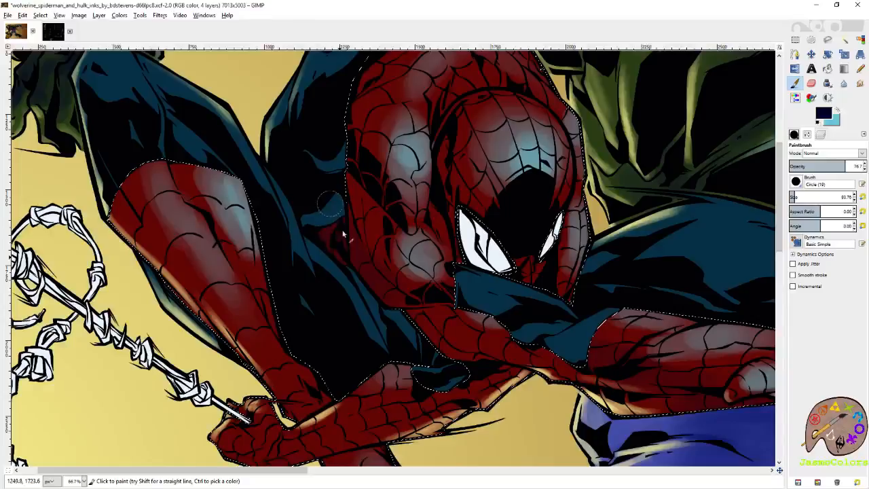
mouse_move(411, 305)
left_mouse_down()
mouse_move(474, 362)
mouse_move(476, 349)
mouse_move(441, 342)
left_mouse_up()
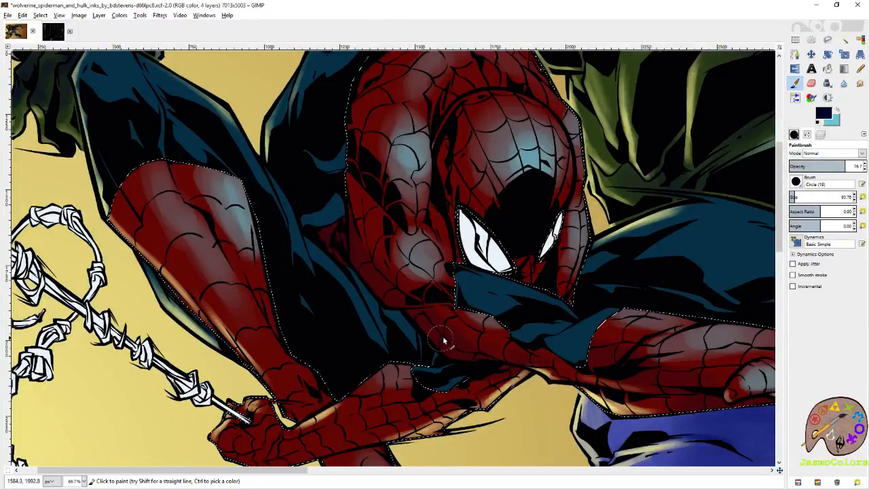
- Shade the outer edge of Spider-Man's bent arm and the red patch behind his back in dark navy, undoing a stray stroke
mouse_move(350, 170)
left_mouse_down()
mouse_move(363, 188)
mouse_move(355, 117)
mouse_move(382, 284)
left_mouse_up()
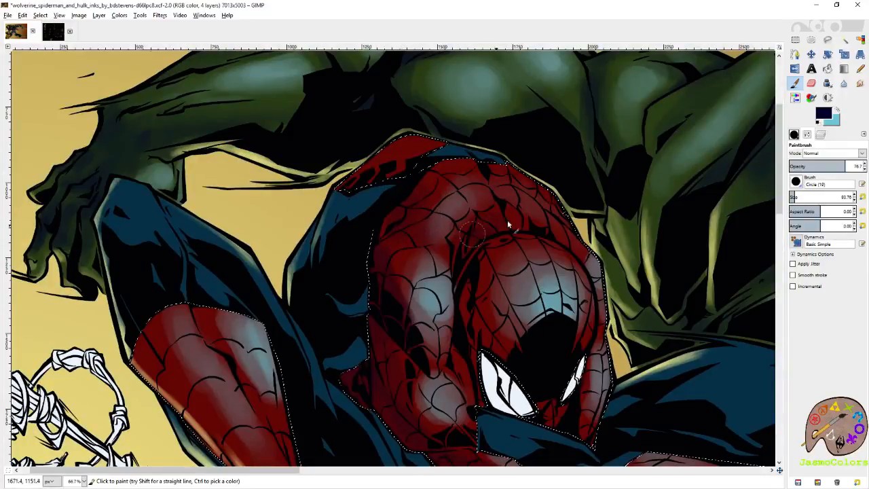
mouse_move(527, 224)
left_mouse_down()
mouse_move(469, 226)
mouse_move(484, 165)
left_mouse_up()
mouse_move(430, 158)
left_mouse_down()
mouse_move(366, 168)
mouse_move(421, 138)
mouse_move(374, 183)
left_mouse_up()
key("ctrl+z")
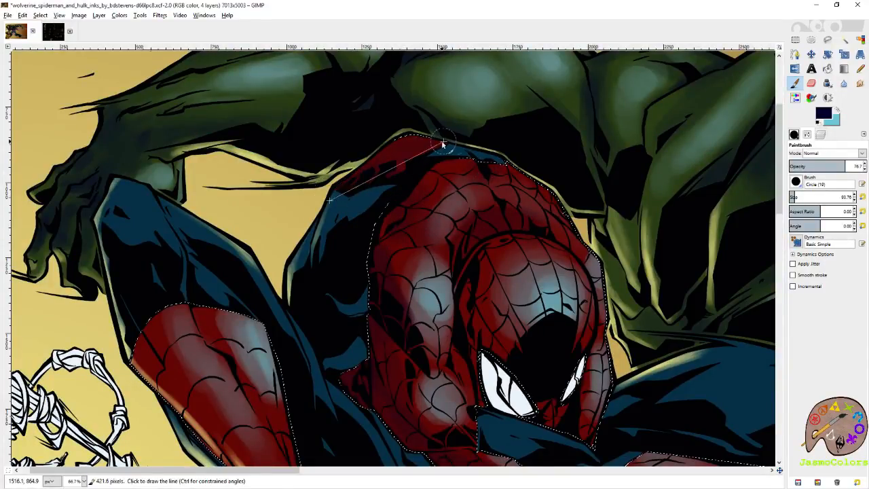
key("shift+e")
key("p")
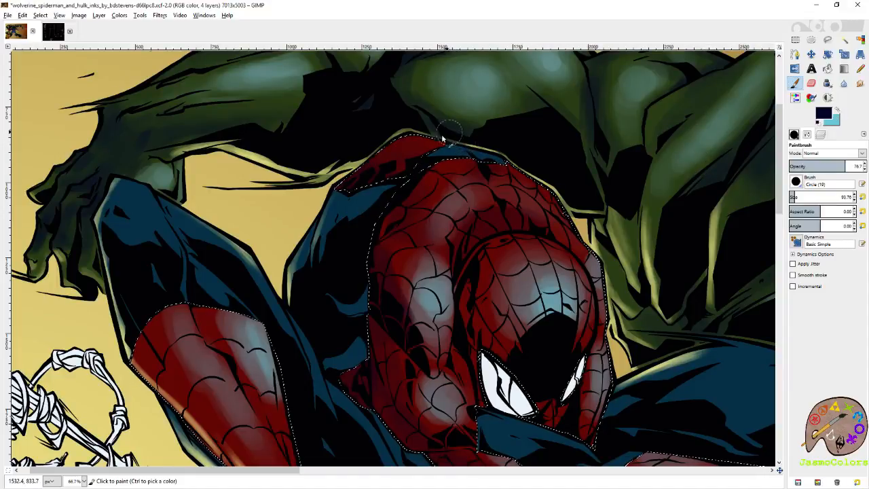
- Swap back to pale cyan, highlight the top of the red patch behind Spider-Man's back, and save the artwork
left_click(823, 113)
left_click(837, 109)
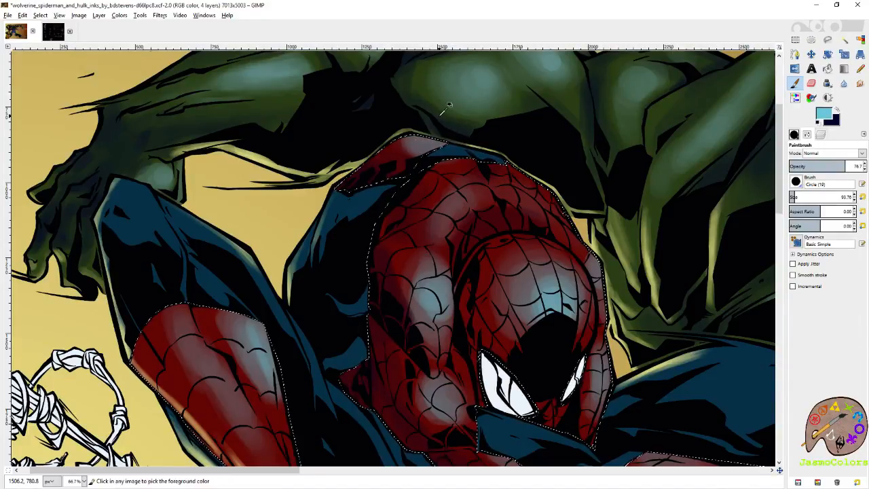
key("ctrl+s")
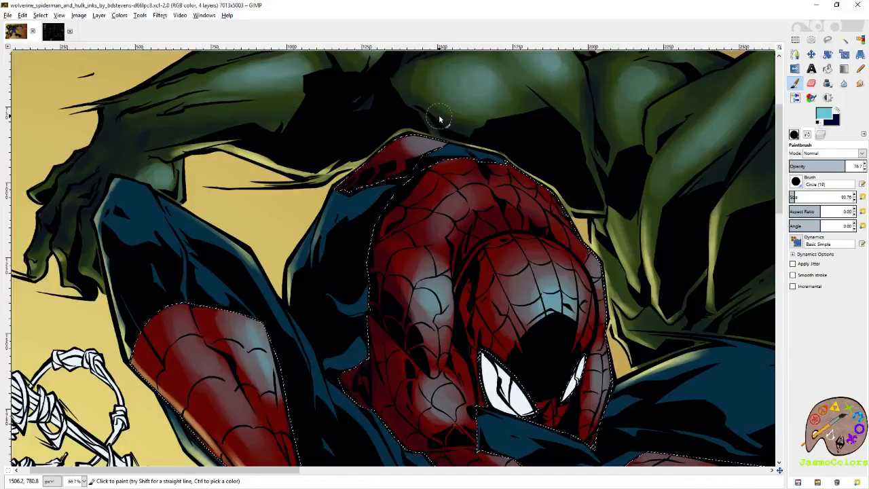
left_click_drag(406, 147, 421, 141)
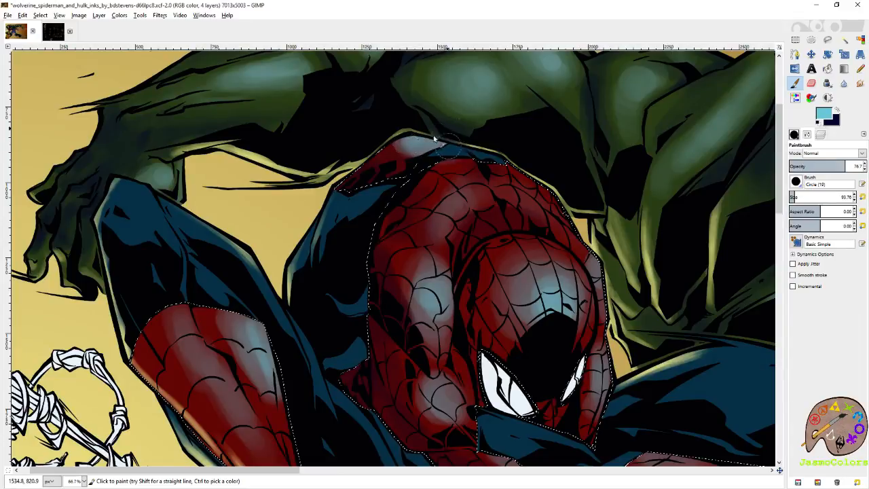
- Strengthen the pale cyan highlights across Spider-Man's upper back and shoulders and on the forehead of his mask
left_click_drag(514, 193, 546, 204)
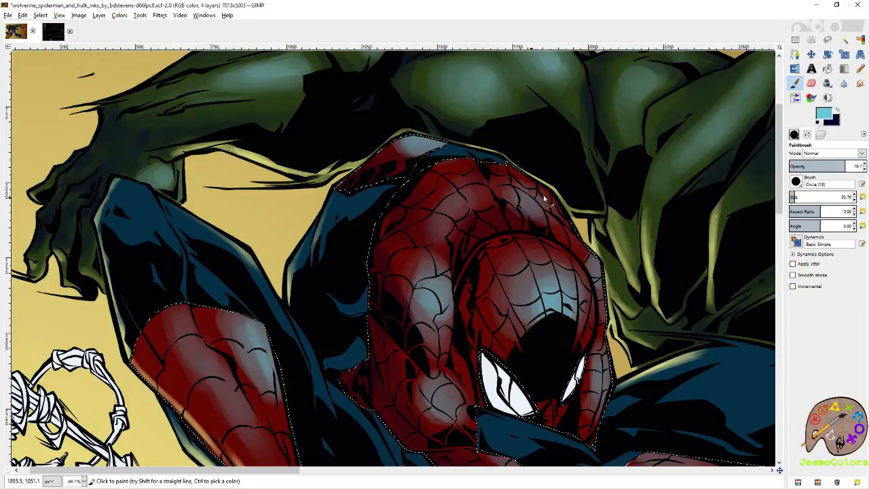
mouse_move(470, 199)
left_mouse_down()
mouse_move(450, 201)
mouse_move(453, 227)
mouse_move(486, 195)
mouse_move(448, 200)
mouse_move(440, 222)
left_mouse_up()
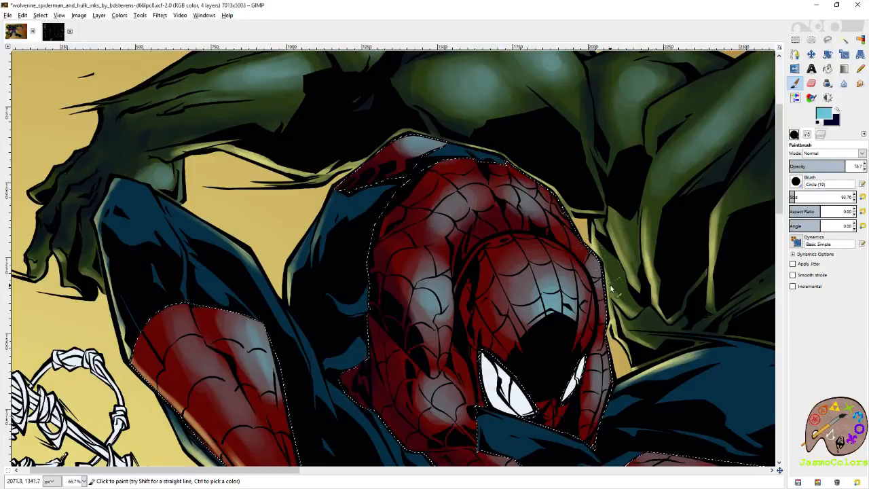
left_click_drag(635, 296, 583, 250)
left_click_drag(478, 265, 494, 250)
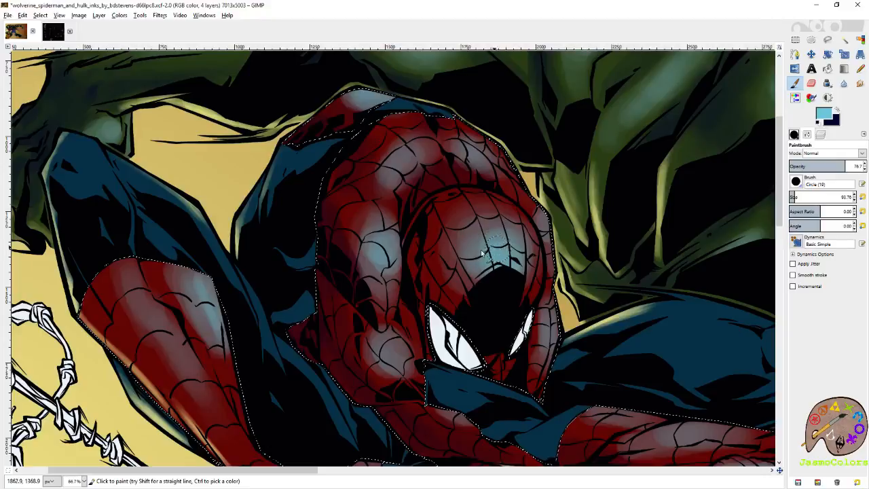
- Reduce the brush size to 63.36 and refine the pale cyan highlights on Spider-Man's upper back, bent arm and the arm beside his mask
left_click(792, 195)
left_click(854, 200)
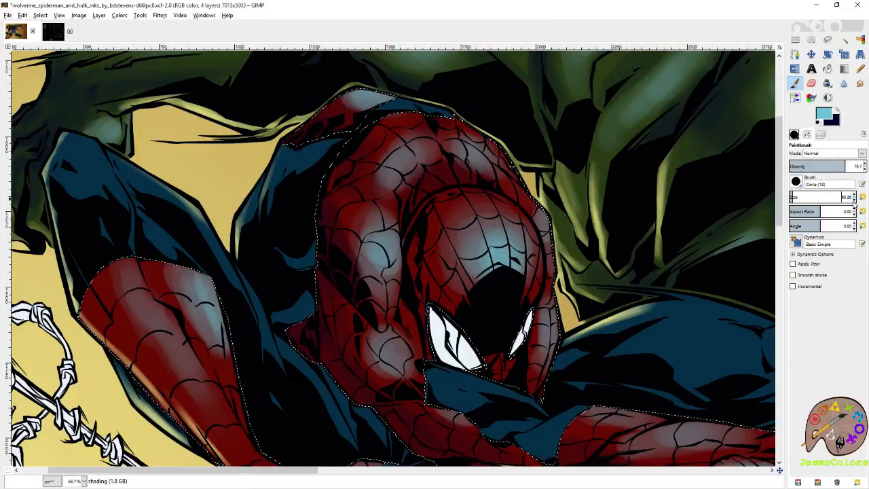
left_click_drag(504, 177, 536, 208)
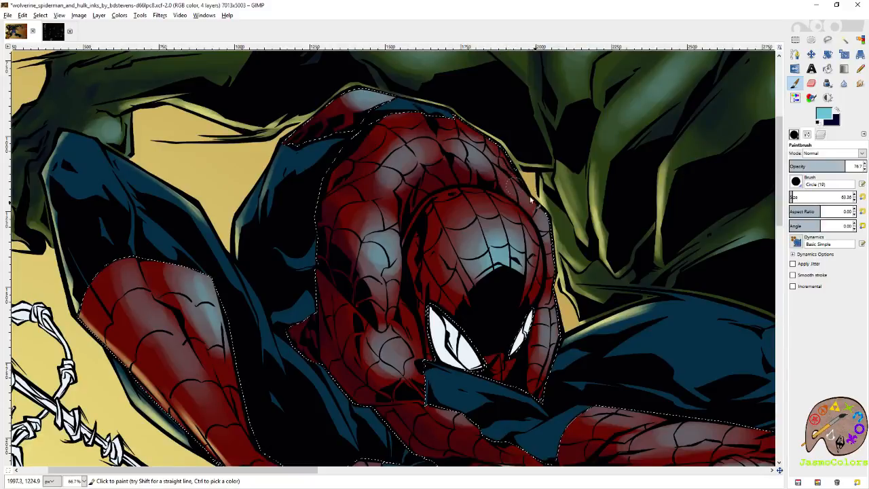
left_click_drag(474, 154, 461, 151)
left_click_drag(427, 149, 419, 155)
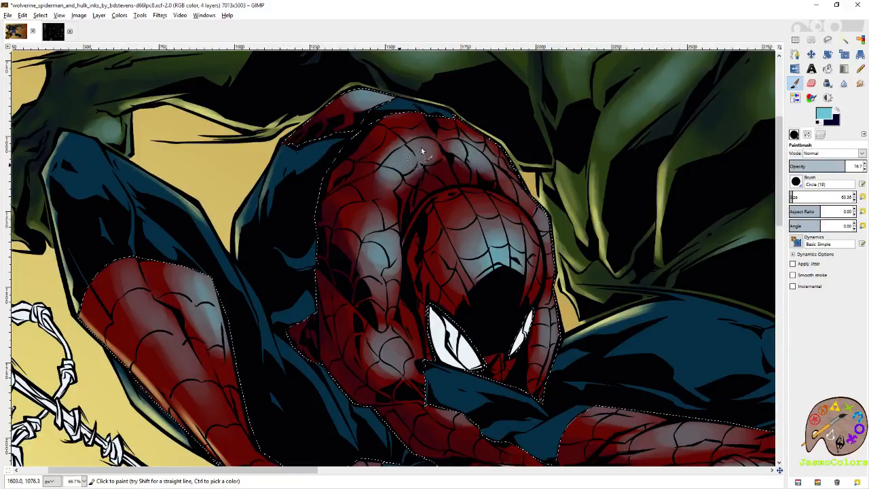
scroll(464, 190, "down", 4)
scroll(463, 190, "right", 1)
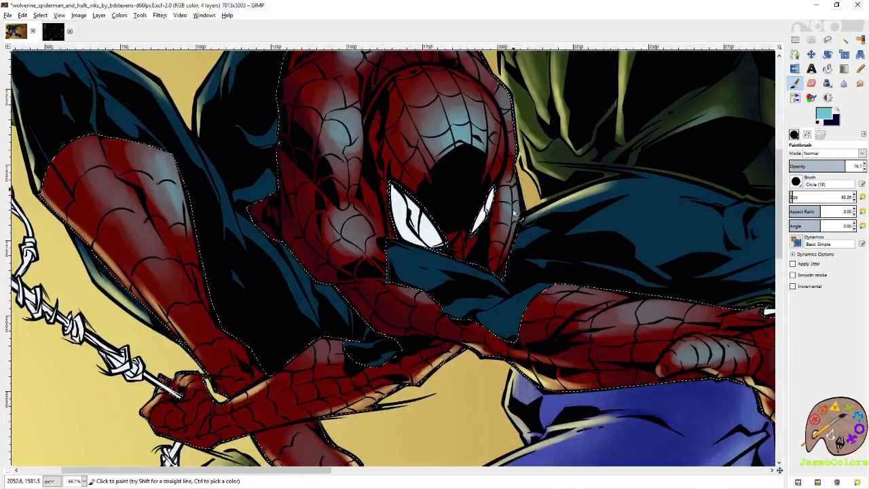
scroll(526, 204, "up", 2)
scroll(526, 204, "left", 2)
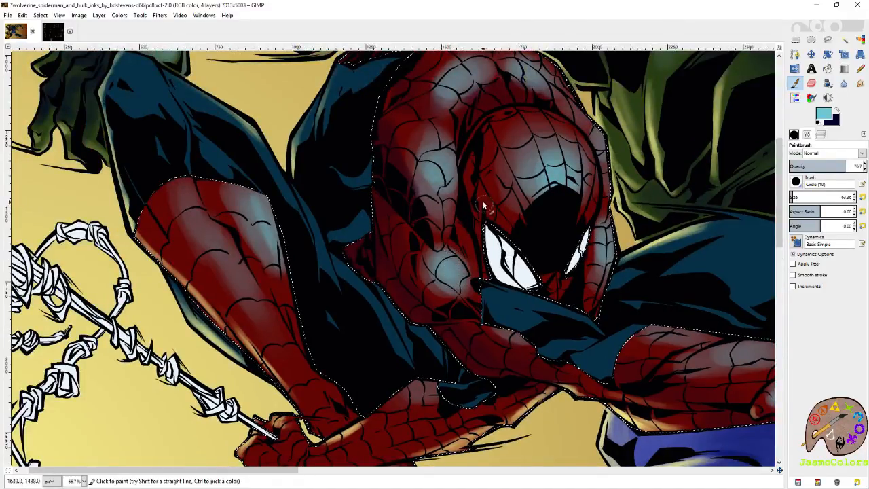
scroll(482, 217, "up", 2)
scroll(482, 237, "left", 1)
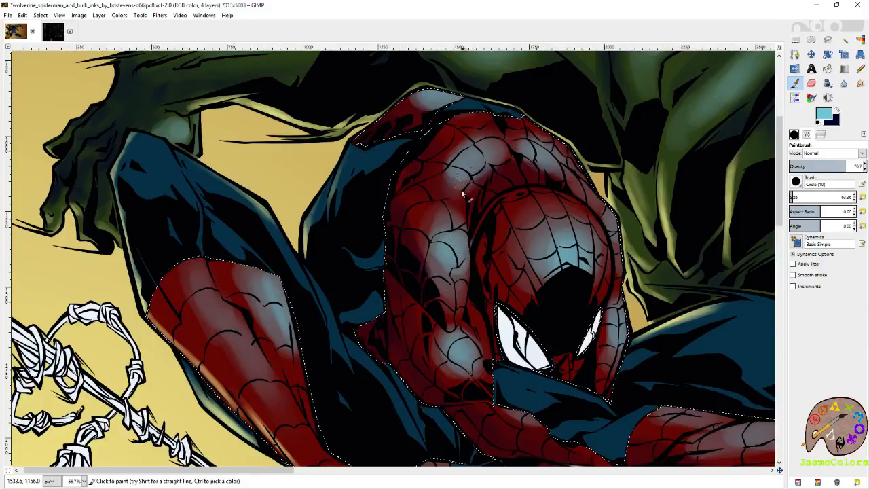
- Strengthen the pale cyan highlights along the red boot of Spider-Man's bent leg, behind the knotted web line
scroll(465, 184, "left", 3)
scroll(441, 203, "down", 2)
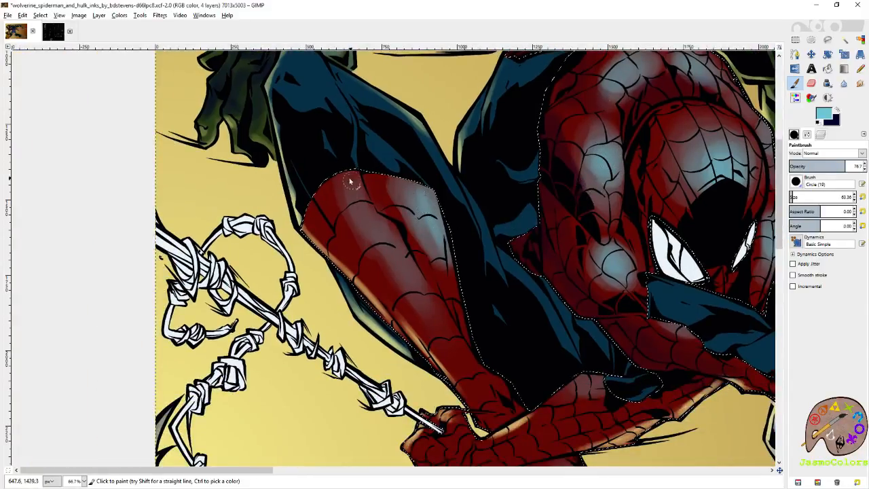
left_click_drag(380, 240, 392, 228)
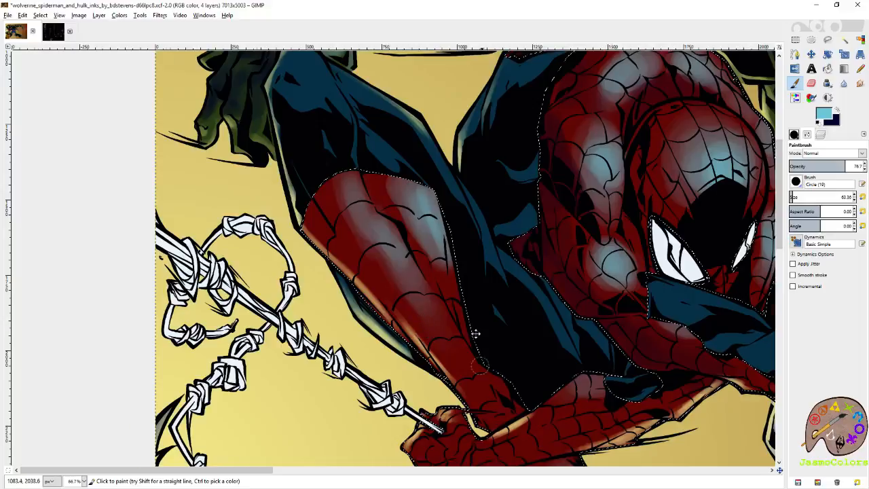
left_click_drag(482, 358, 443, 297)
left_click_drag(469, 337, 456, 313)
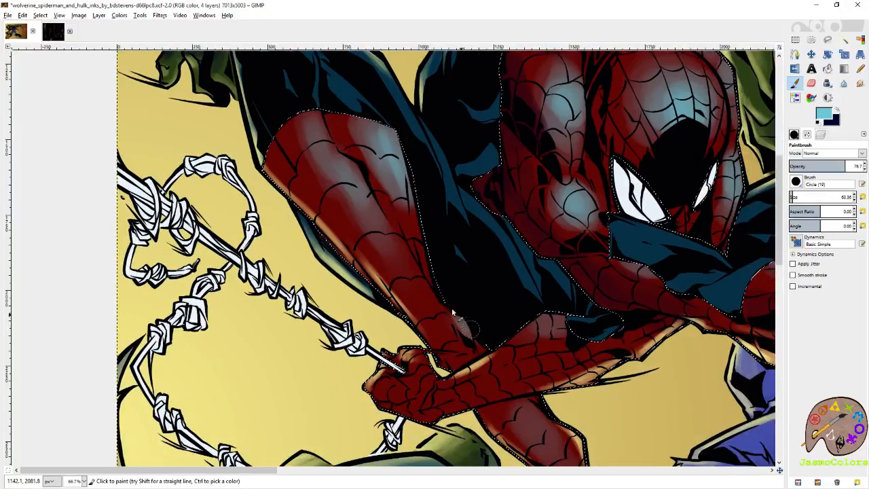
- Brighten the pale cyan highlights along the upper side of Spider-Man's outstretched forearm
scroll(455, 312, "right", 8)
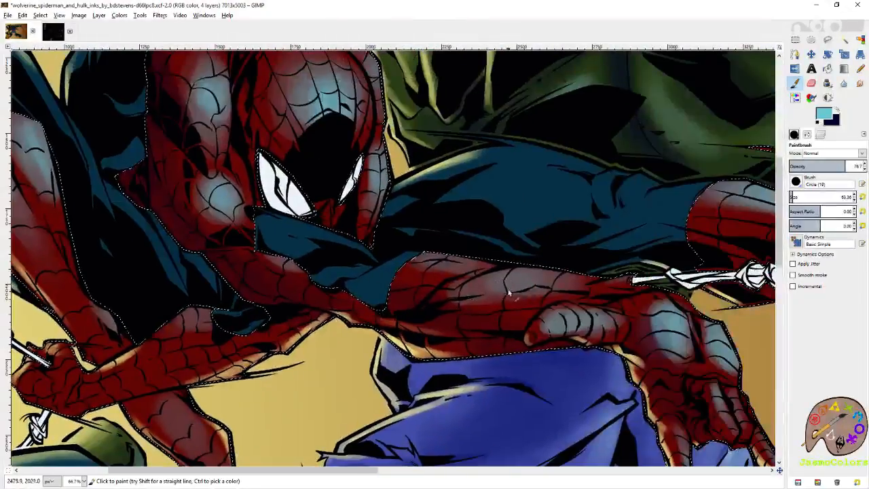
left_click_drag(588, 287, 534, 273)
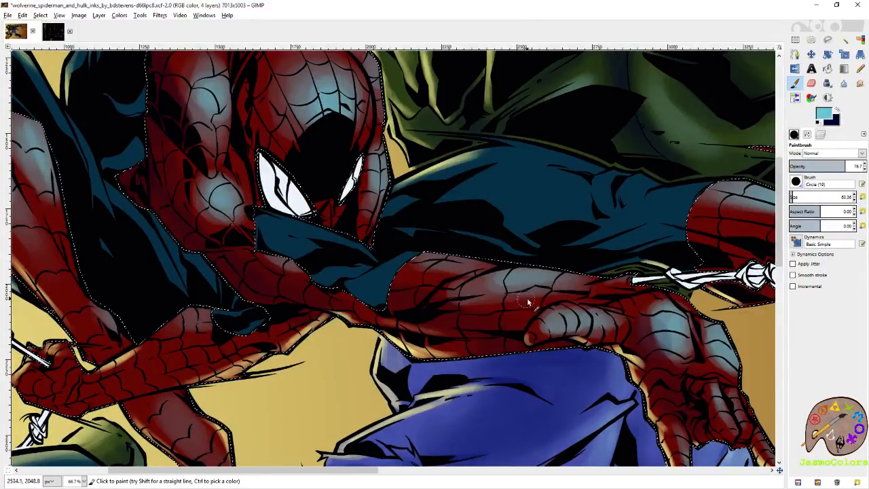
mouse_move(462, 253)
left_mouse_down()
mouse_move(441, 258)
mouse_move(489, 260)
left_mouse_up()
mouse_move(654, 325)
left_mouse_down()
mouse_move(468, 252)
mouse_move(468, 277)
mouse_move(492, 298)
mouse_move(483, 290)
mouse_move(525, 294)
left_mouse_up()
- Swap the Paintbrush to the dark navy colour and shade the underside of Spider-Man's extended red boot beneath the web line
key("shift+e")
left_click(794, 82)
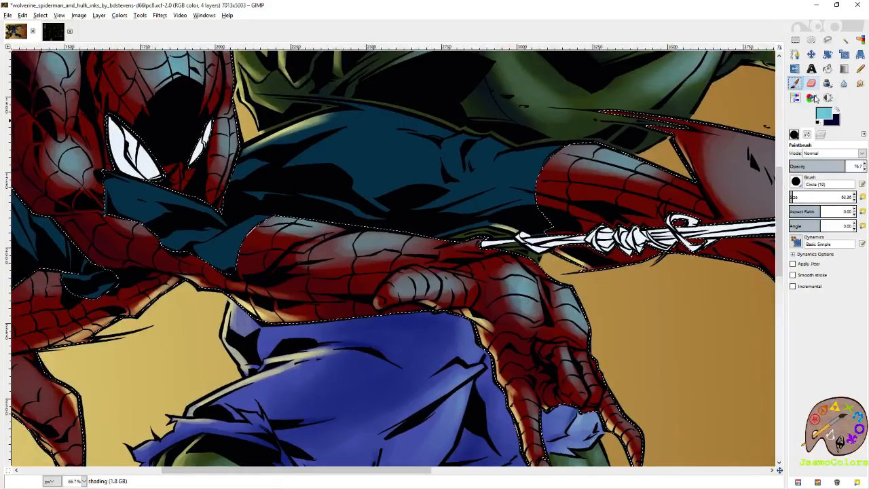
left_click(836, 110)
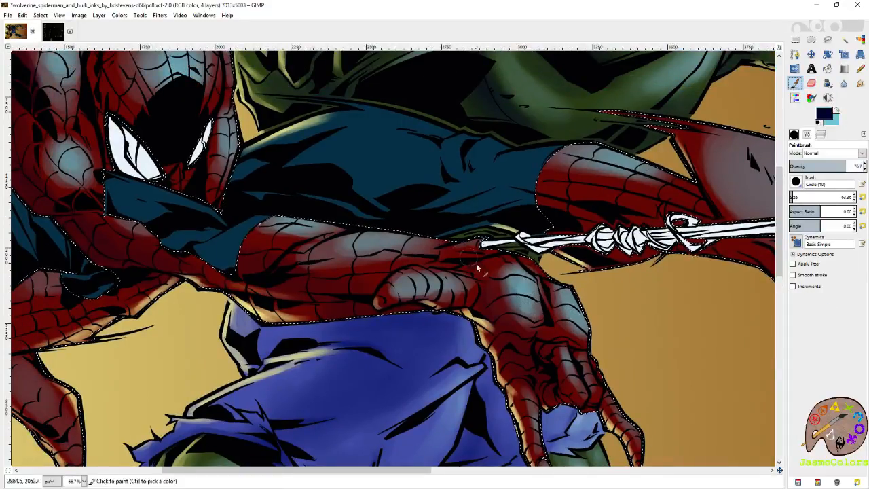
left_click_drag(577, 220, 414, 288)
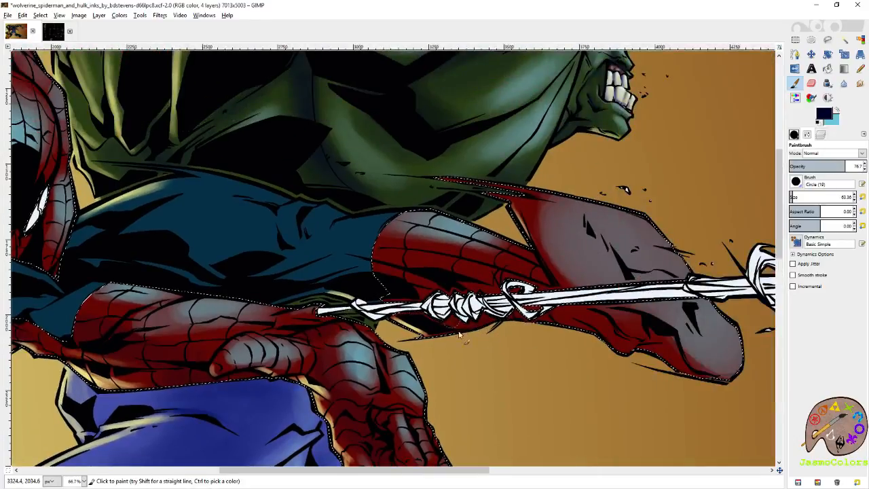
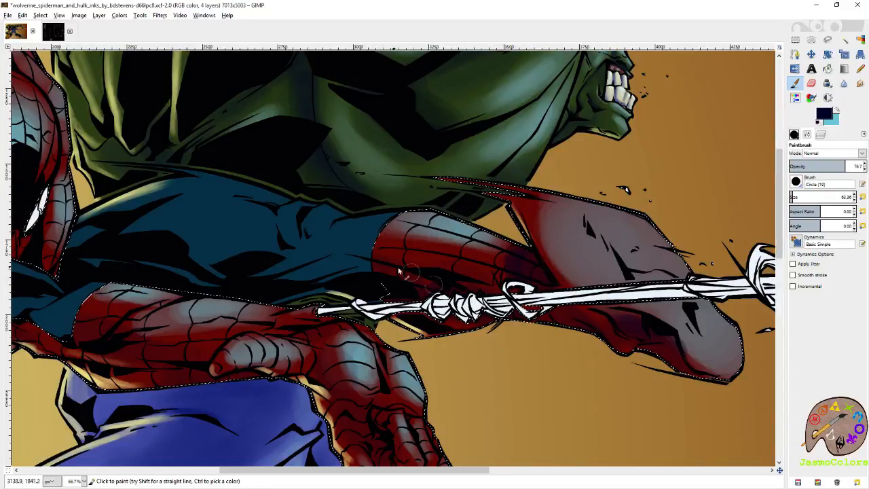
- Save the image, and brush light-blue highlights over both of Spider-Man's boot soles at brush size 272.16
key("ctrl+s")
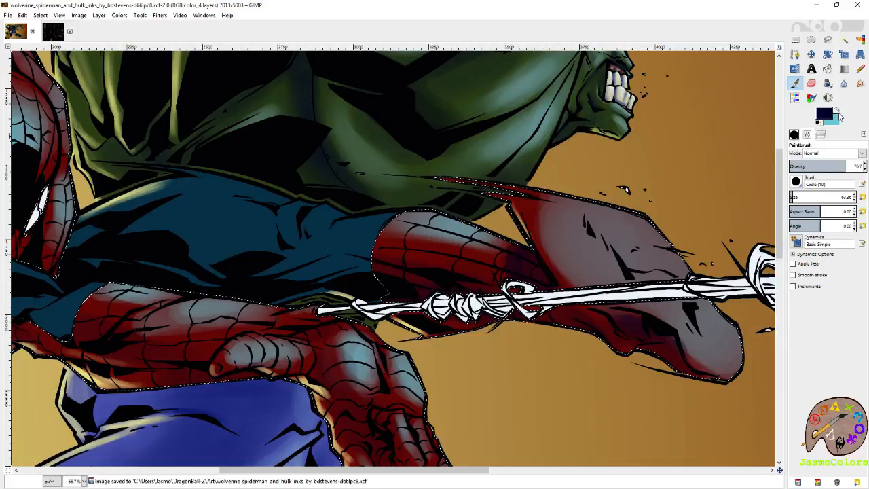
left_click(837, 110)
left_click_drag(657, 252, 530, 277)
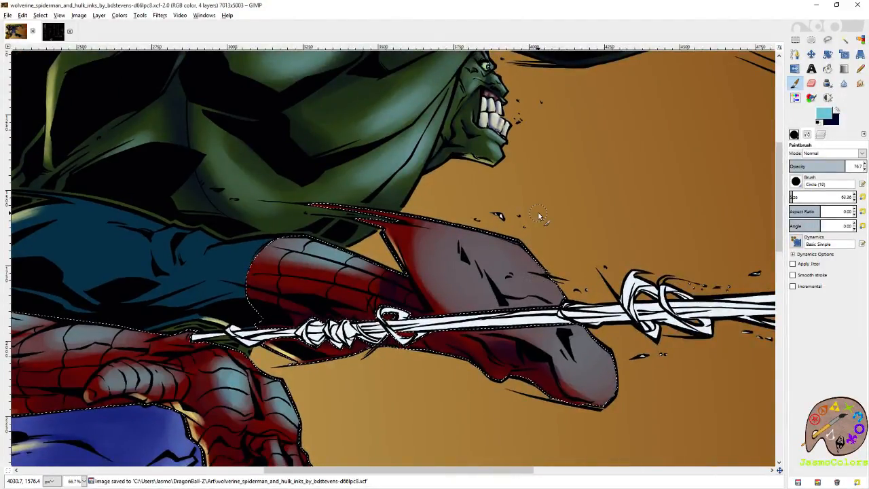
left_click(802, 196)
mouse_move(611, 364)
left_mouse_down()
mouse_move(576, 337)
mouse_move(591, 319)
mouse_move(487, 247)
left_mouse_up()
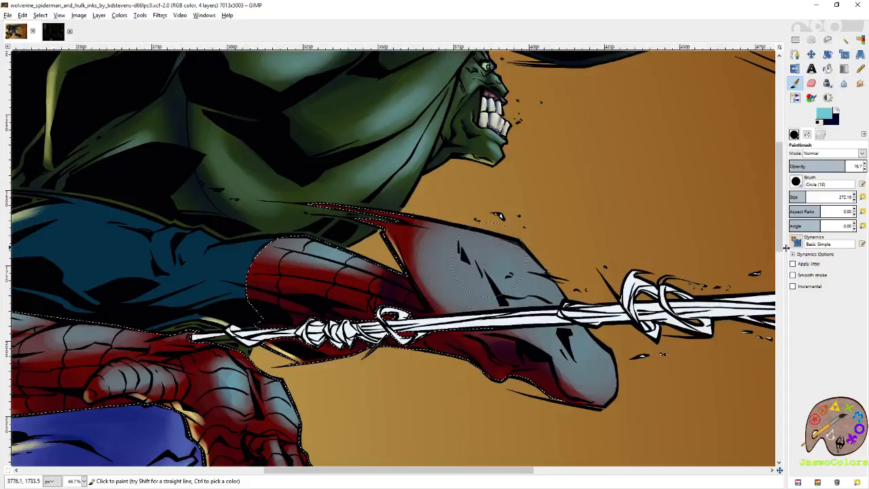
- Reduce the brush size to 72.36 and build up brighter light-blue highlights on the edges and toes of both boot soles
left_click(794, 195)
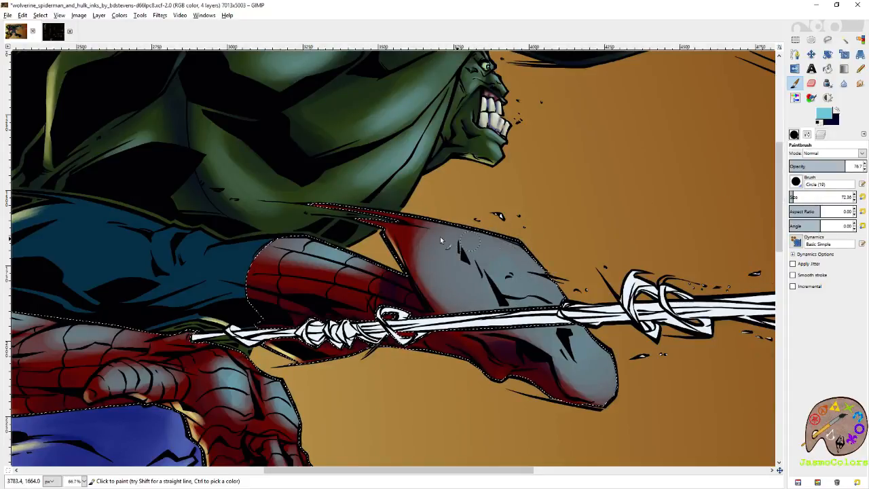
mouse_move(409, 233)
left_mouse_down()
mouse_move(368, 211)
mouse_move(505, 263)
mouse_move(492, 268)
mouse_move(482, 228)
mouse_move(563, 299)
left_mouse_up()
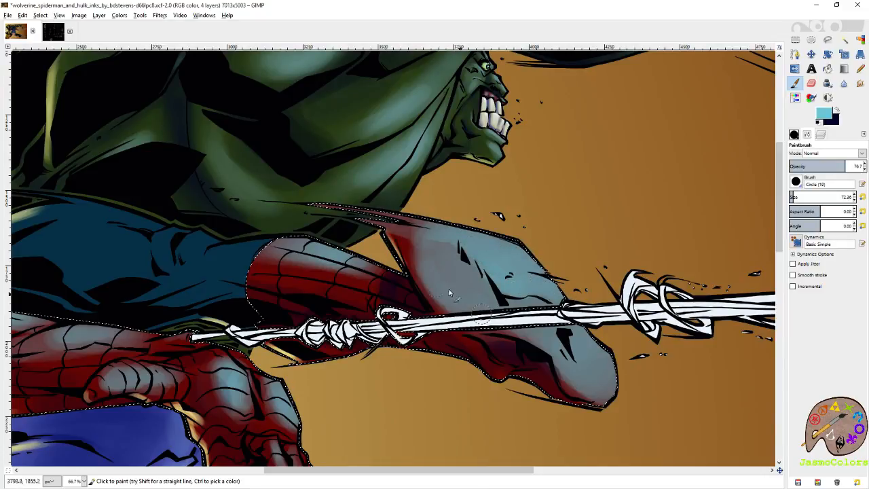
mouse_move(466, 309)
left_mouse_down()
mouse_move(461, 277)
mouse_move(453, 288)
left_mouse_up()
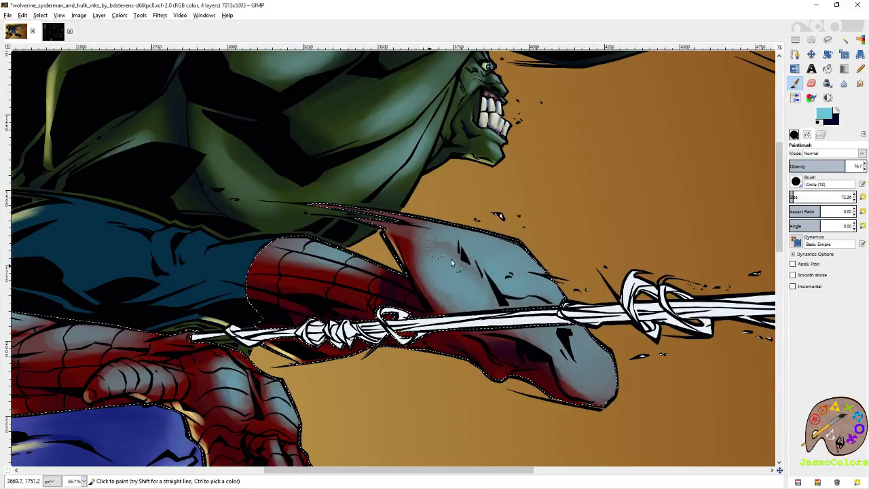
mouse_move(581, 362)
left_mouse_down()
mouse_move(591, 380)
mouse_move(608, 377)
mouse_move(570, 350)
mouse_move(582, 376)
mouse_move(607, 366)
mouse_move(590, 348)
mouse_move(608, 360)
mouse_move(594, 366)
mouse_move(611, 367)
left_mouse_up()
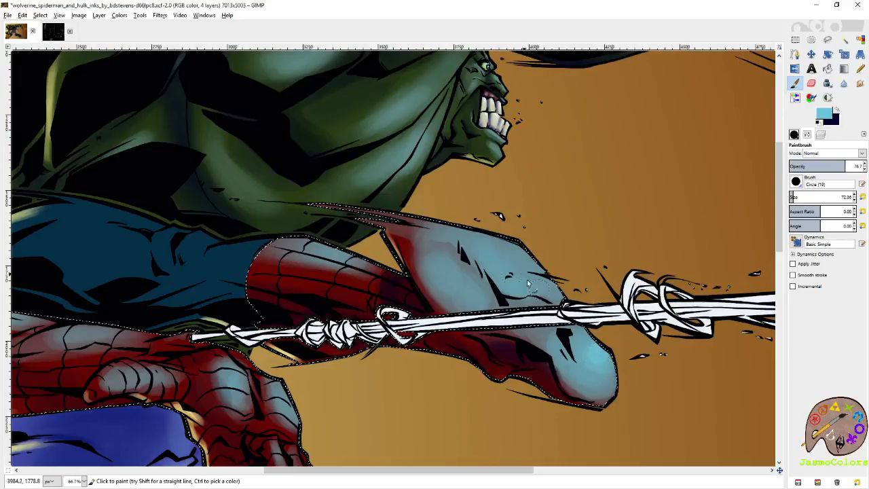
- Paint dark navy shading with the Paintbrush on the red part of the lower boot, beneath the white web line
key("shift+e")
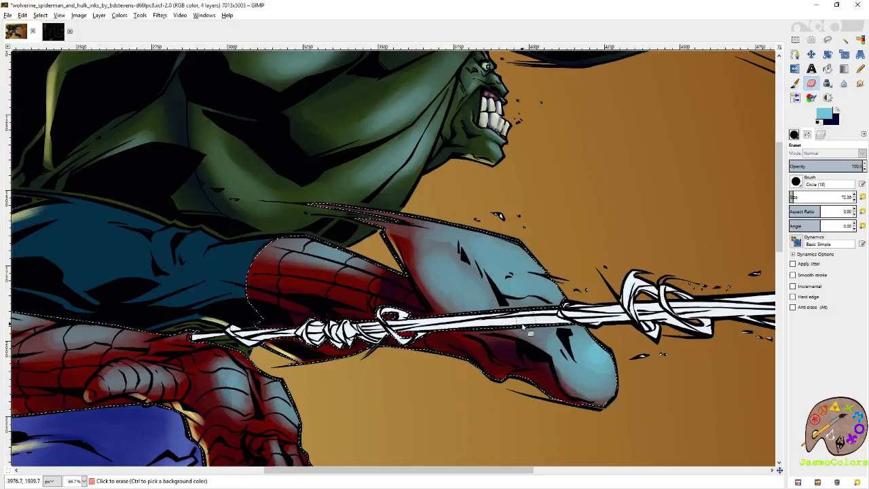
left_click(796, 83)
left_click(839, 112)
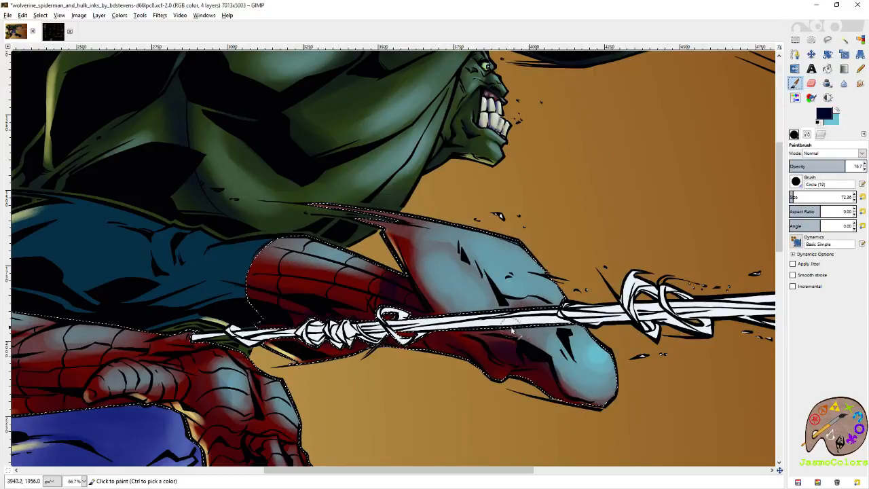
mouse_move(543, 314)
left_mouse_down()
mouse_move(517, 336)
mouse_move(521, 349)
mouse_move(496, 338)
mouse_move(533, 357)
mouse_move(543, 377)
mouse_move(489, 345)
left_mouse_up()
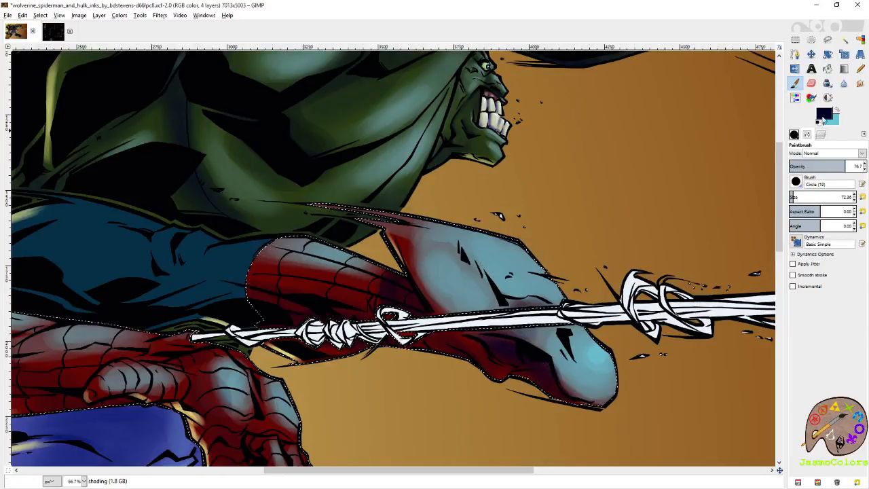
- Brush light-blue highlights along the inner edge of the upper boot's sole, up toward the heel
left_click(838, 112)
left_click_drag(419, 252, 436, 291)
mouse_move(421, 253)
left_mouse_down()
mouse_move(405, 244)
mouse_move(406, 221)
left_mouse_up()
- Deepen the navy shadows on the shin behind the web line and along the underside of the lower boot
mouse_move(274, 257)
left_mouse_down()
mouse_move(470, 275)
mouse_move(455, 264)
left_mouse_up()
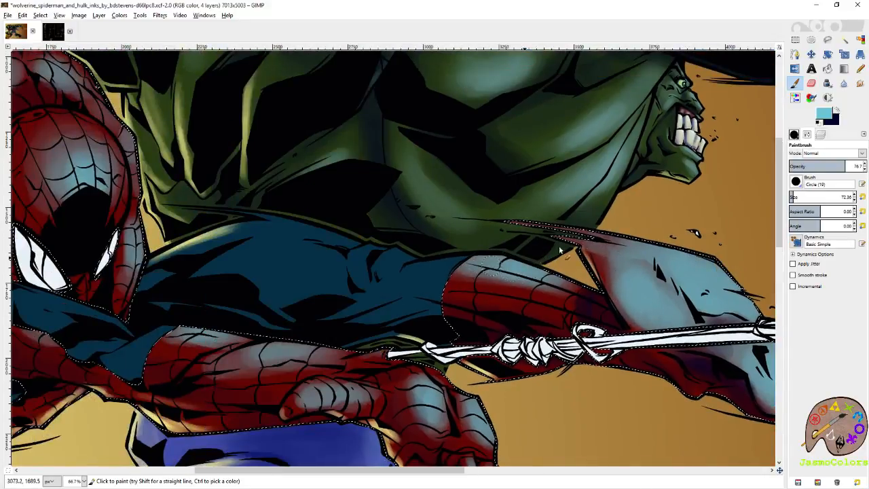
key("x")
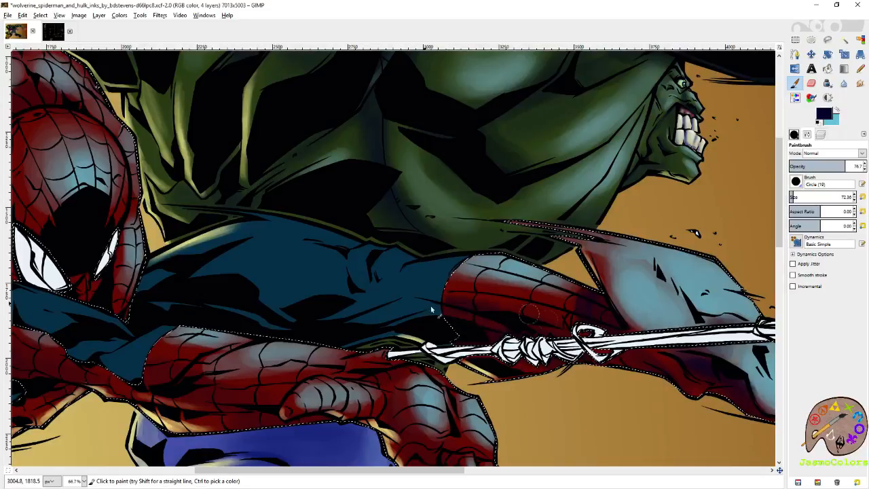
left_click_drag(625, 392, 499, 291)
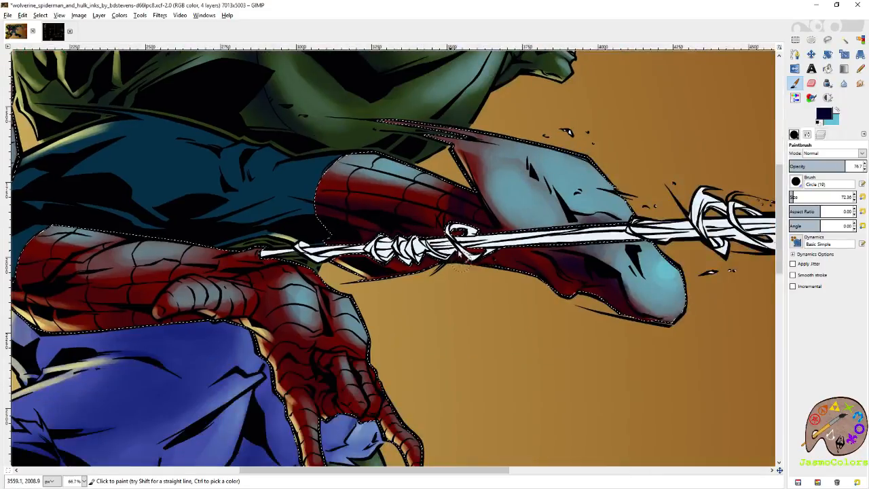
left_click_drag(486, 249, 530, 272)
left_click_drag(602, 277, 611, 302)
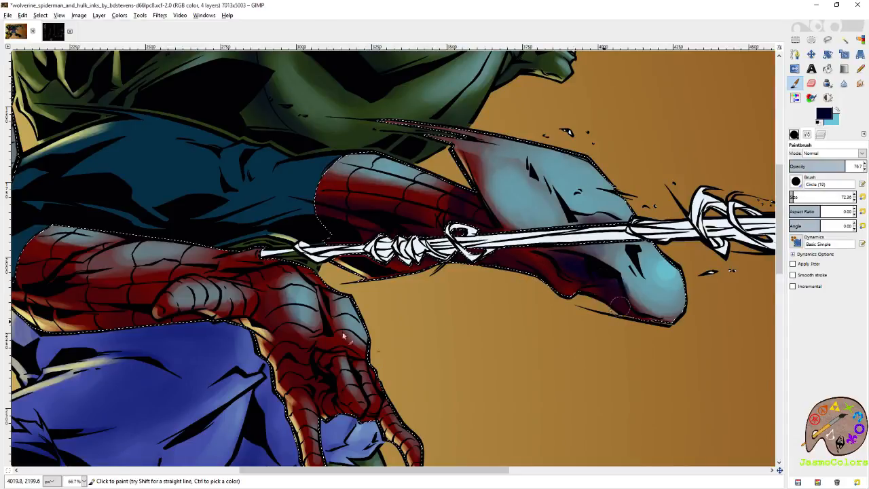
- Paint navy shadows in the palm of the outstretched hand and, at brush size 45, along the outstretched forearm
left_click_drag(309, 358, 556, 274)
left_click_drag(576, 317, 571, 291)
left_click(863, 196)
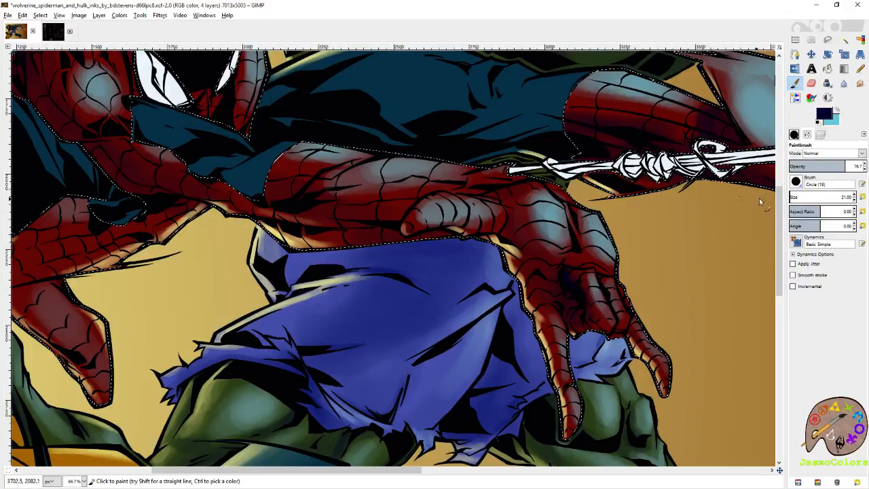
left_click(855, 195)
left_click_drag(474, 203, 538, 273)
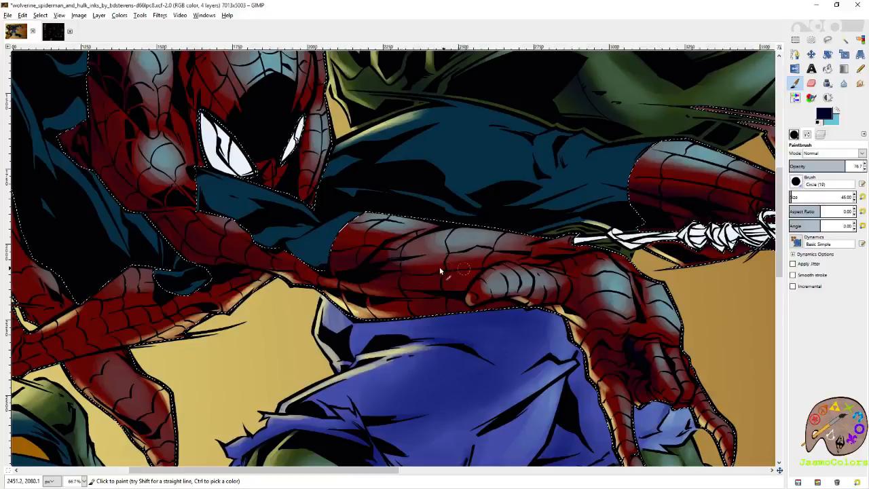
- Shade Spider-Man's side, the underside of his shoulder and the gap beside his head with dark navy
left_click_drag(375, 272, 548, 339)
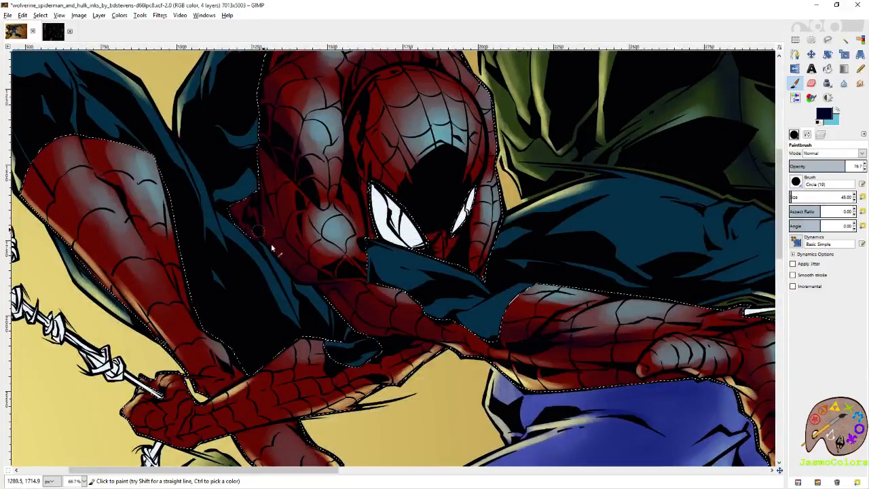
left_click_drag(266, 236, 336, 307)
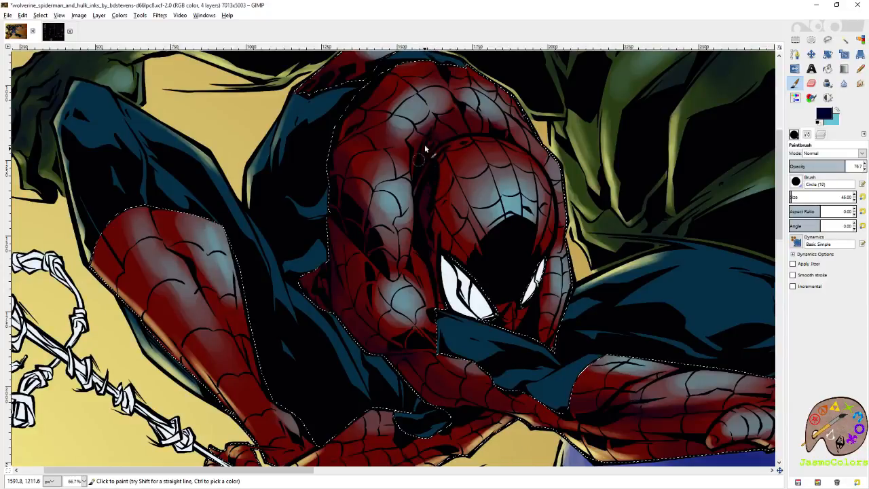
left_click_drag(528, 313, 488, 261)
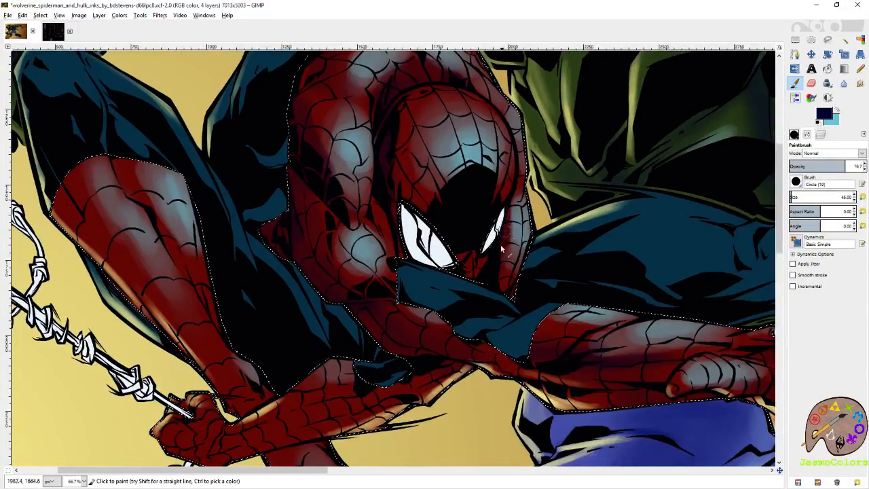
- Add light-blue highlights to the lower face and side of Spider-Man's mask, and save the image
left_click(836, 111)
mouse_move(469, 278)
left_mouse_down()
mouse_move(477, 254)
mouse_move(472, 264)
left_mouse_up()
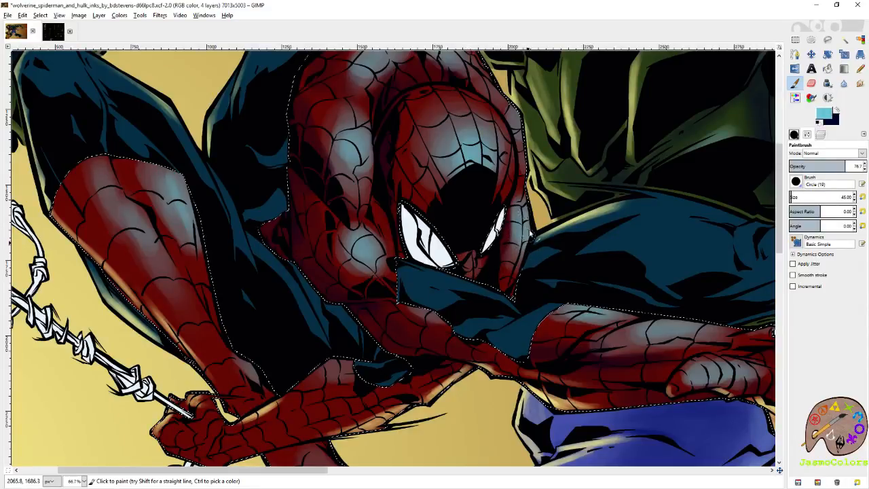
left_click_drag(470, 190, 525, 236)
key("ctrl+s")
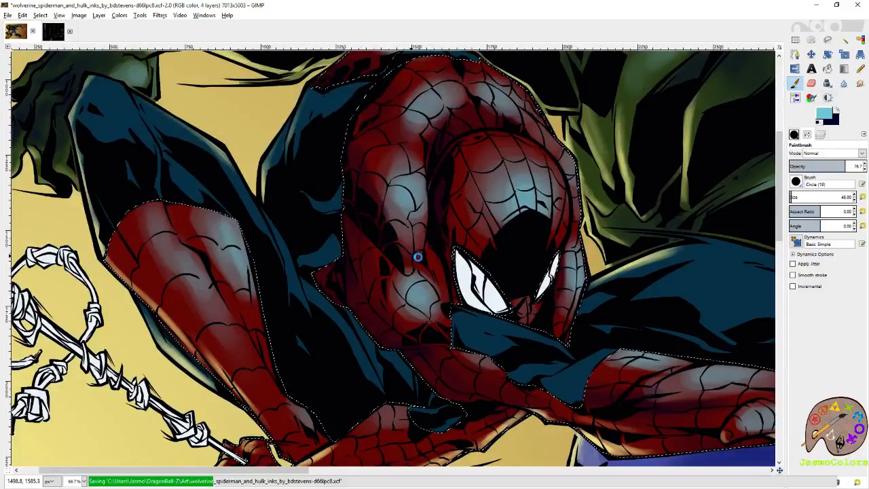
- Paint dark navy shading between the highlights down the red lower part of the bent leg
left_click(837, 110)
left_click(174, 206)
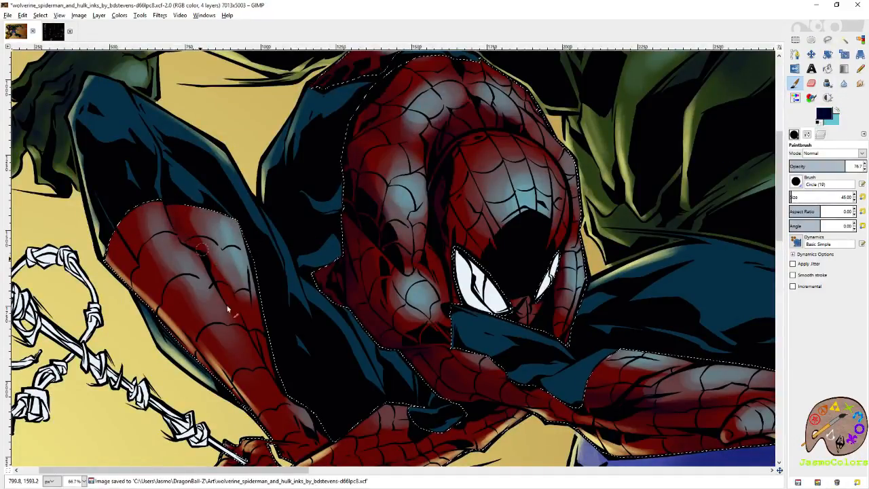
left_click_drag(226, 300, 271, 185)
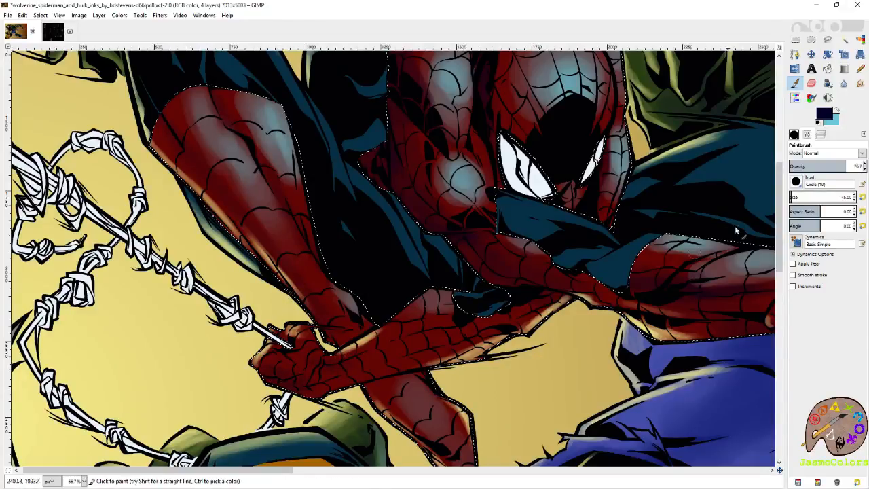
- Enlarge the brush to 86.63 and deepen the navy shadows on the web-gripping forearm, along the torso and beside the head
left_click(793, 198)
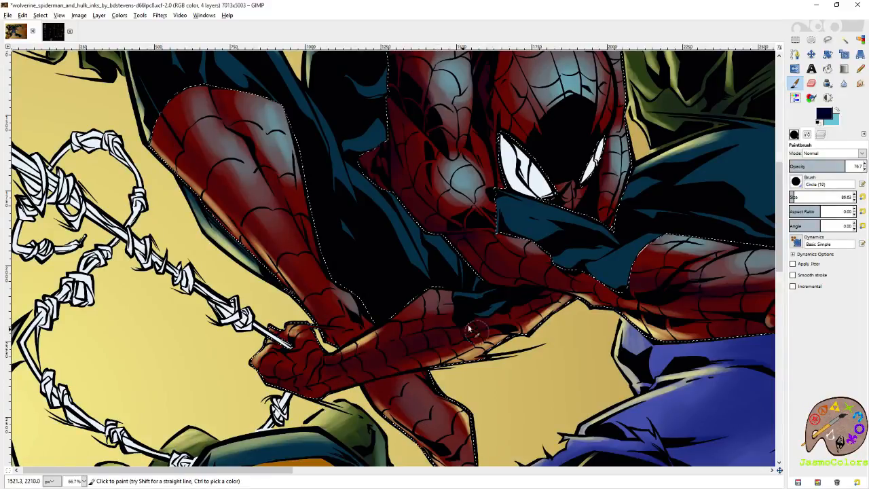
left_click_drag(543, 313, 555, 299)
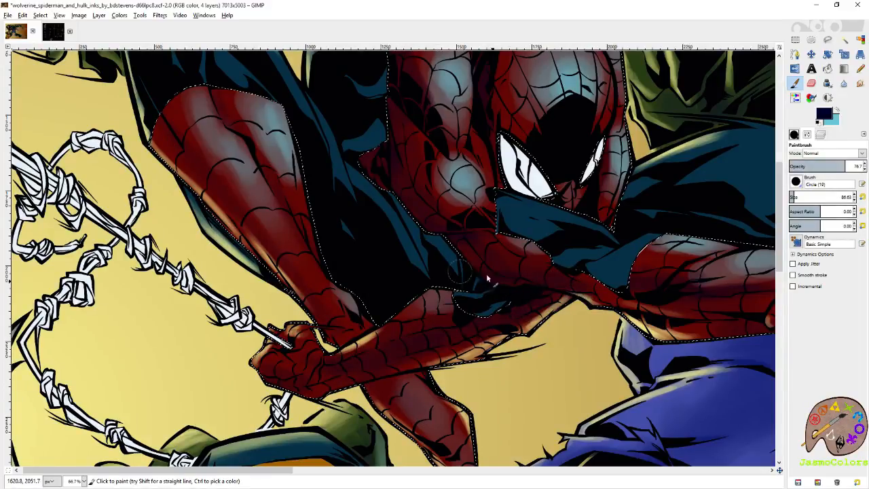
mouse_move(447, 231)
left_mouse_down()
mouse_move(475, 232)
mouse_move(410, 202)
mouse_move(390, 173)
mouse_move(456, 229)
mouse_move(445, 220)
mouse_move(439, 237)
mouse_move(490, 249)
left_mouse_up()
scroll(476, 251, "up", 3)
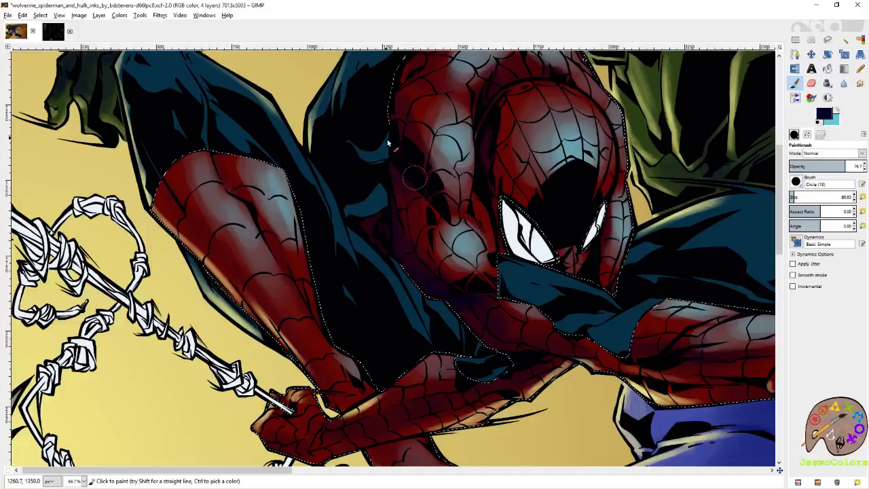
scroll(418, 177, "left", 4)
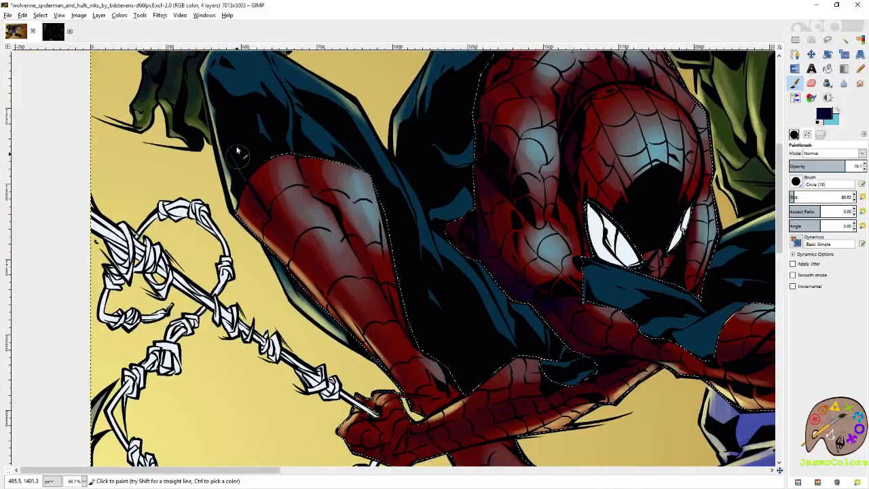
scroll(309, 258, "right", 4)
scroll(309, 258, "up", 2)
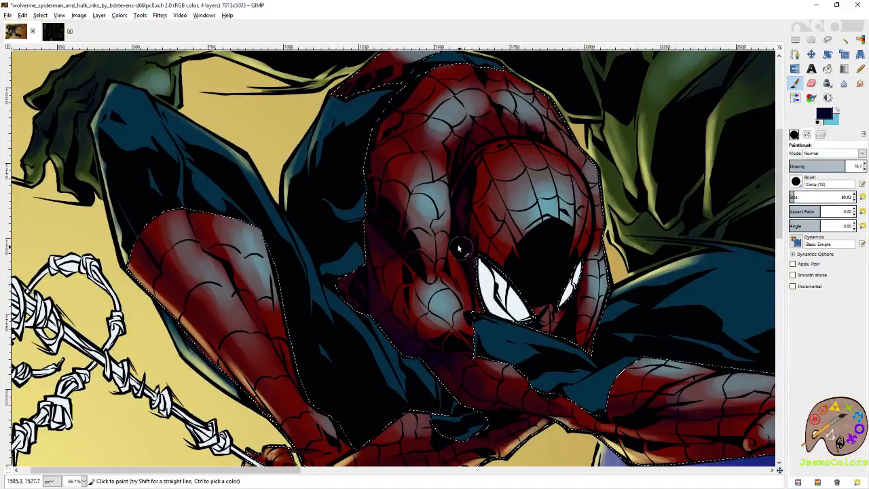
- Save the image, and with brush size 66.63 add light-blue highlights to the raised arm and shoulder beside the mask
left_click(838, 112)
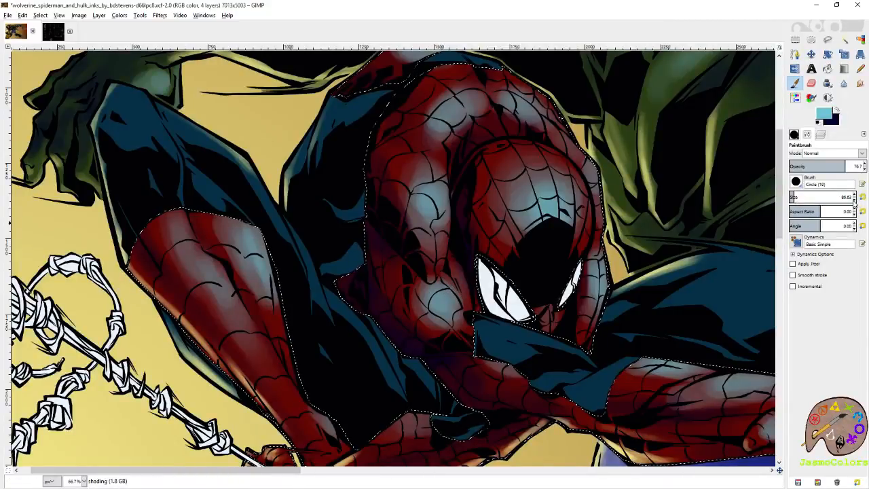
key("ctrl+s")
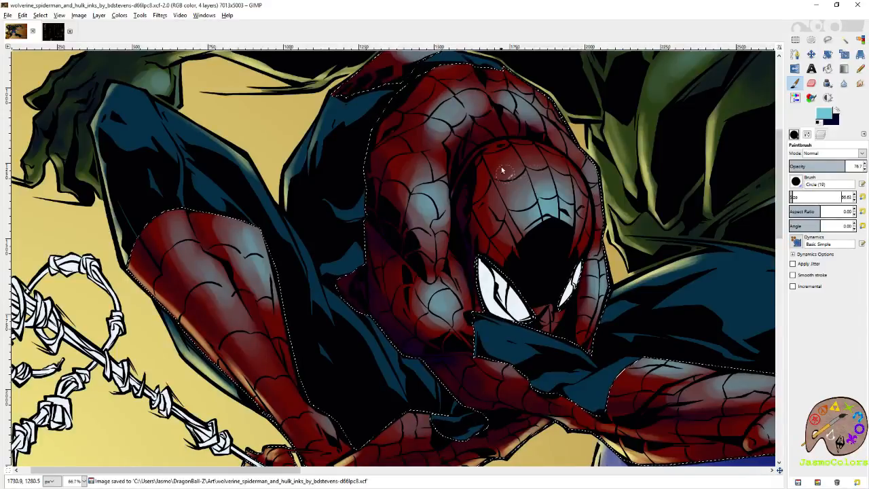
left_click_drag(449, 257, 450, 264)
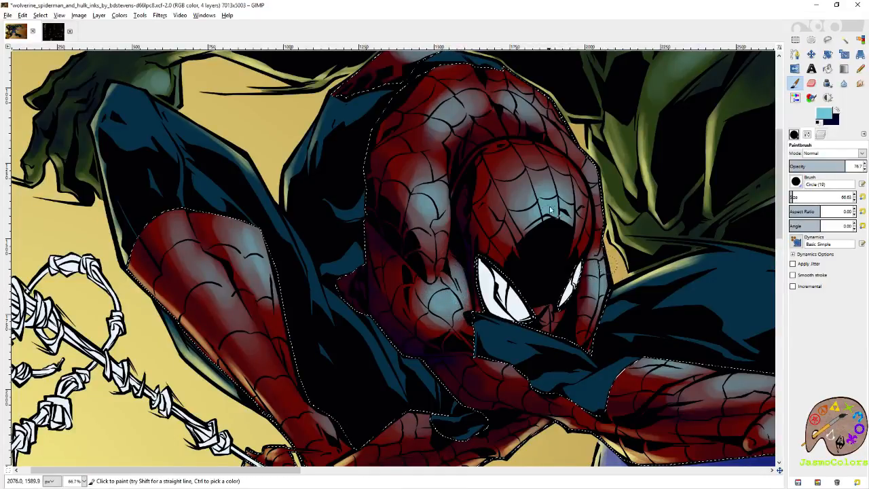
scroll(547, 277, "up", 2)
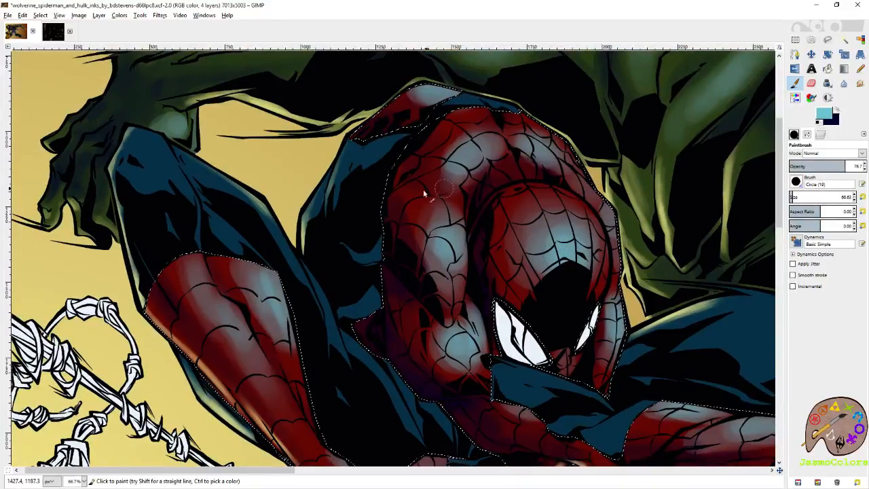
scroll(446, 230, "down", 2)
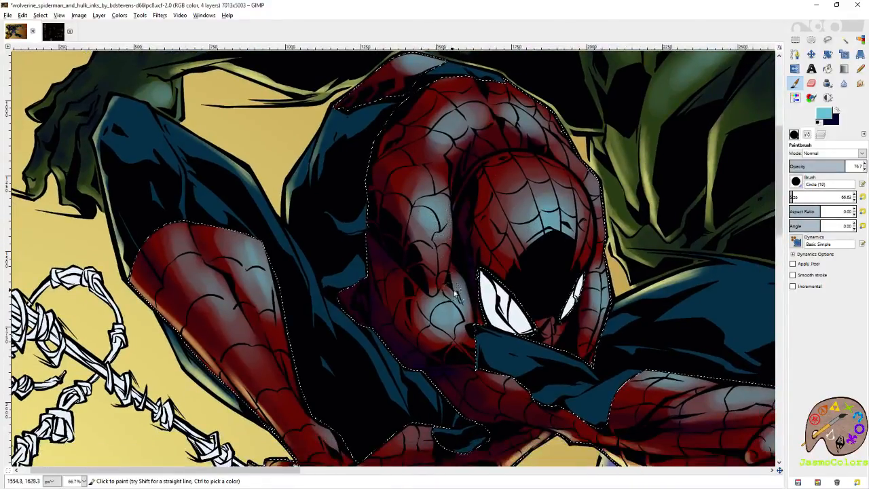
scroll(448, 244, "down", 2)
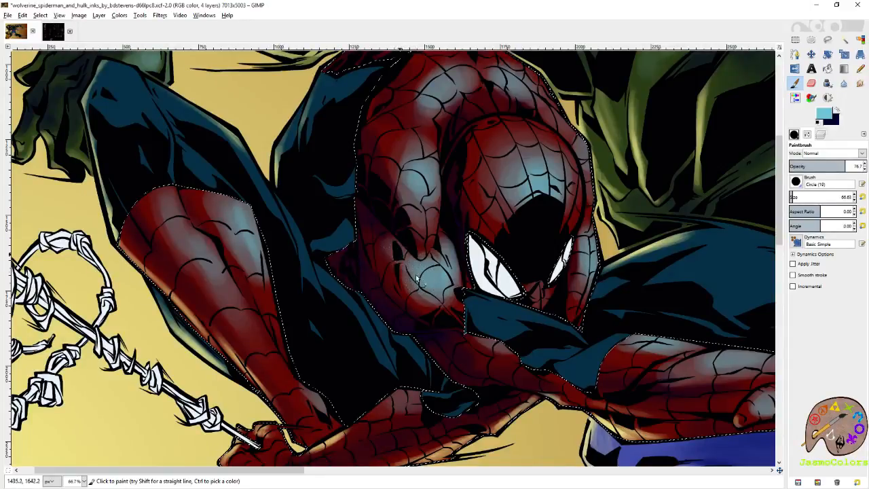
left_click_drag(441, 293, 338, 251)
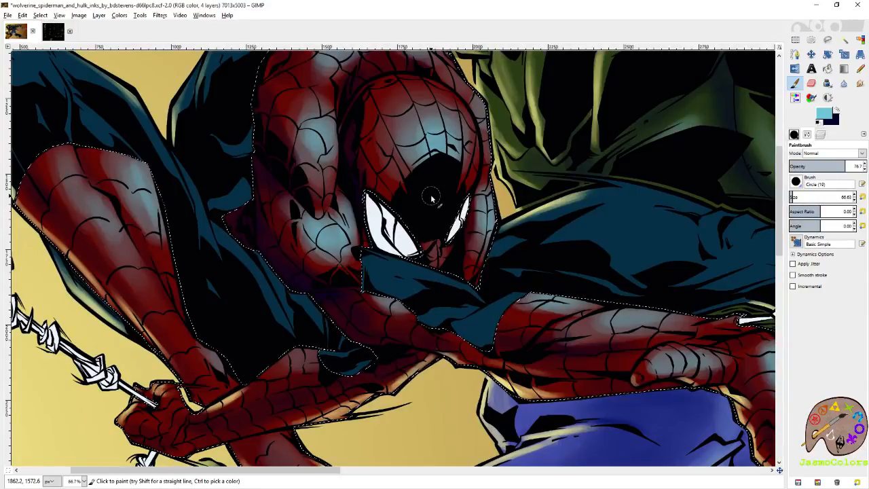
- Add light-blue highlights to Spider-Man's outstretched forearm and to the other red parts around the mask and bent leg
mouse_move(499, 318)
left_mouse_down()
mouse_move(329, 305)
mouse_move(386, 289)
mouse_move(370, 292)
left_mouse_up()
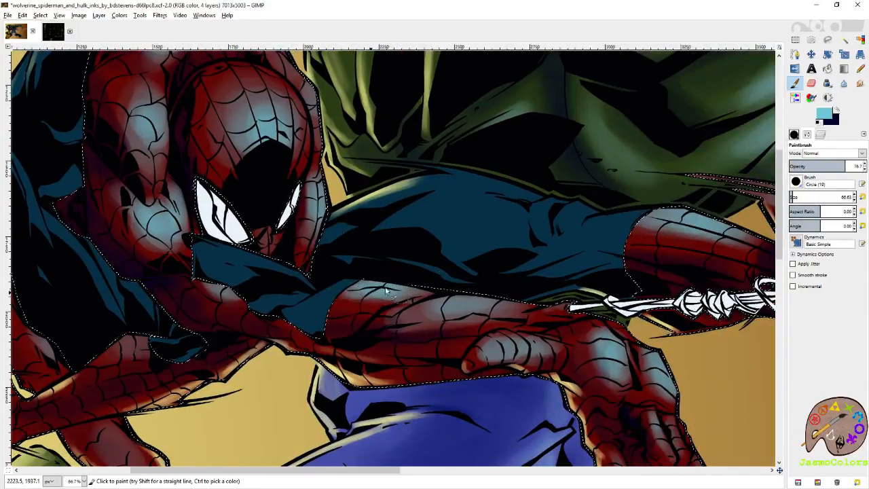
left_click_drag(615, 319, 505, 251)
left_click_drag(591, 195, 406, 299)
left_click_drag(206, 190, 378, 301)
left_click_drag(378, 109, 311, 320)
left_click_drag(217, 357, 638, 64)
mouse_move(464, 386)
left_mouse_down()
mouse_move(425, 235)
mouse_move(457, 197)
mouse_move(469, 250)
left_mouse_up()
left_click_drag(473, 201, 526, 329)
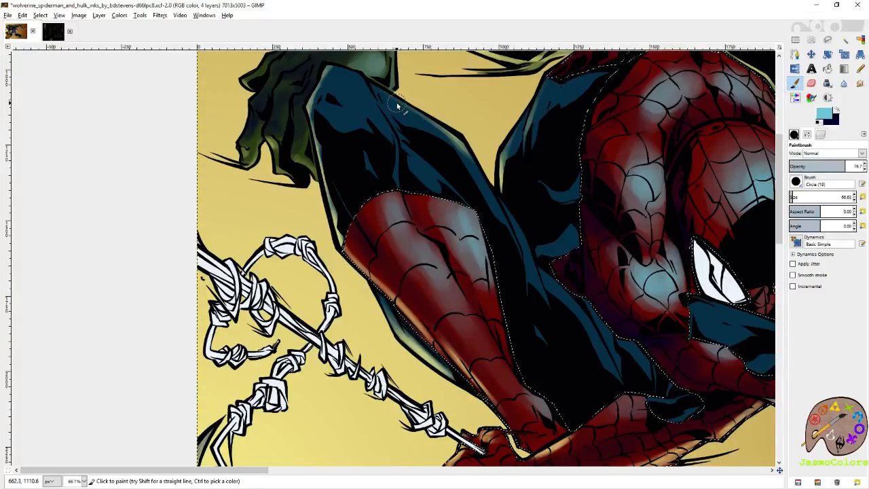
- Clear the selection around the red suit areas and save the image
scroll(645, 211, "down", 5)
scroll(586, 249, "right", 6)
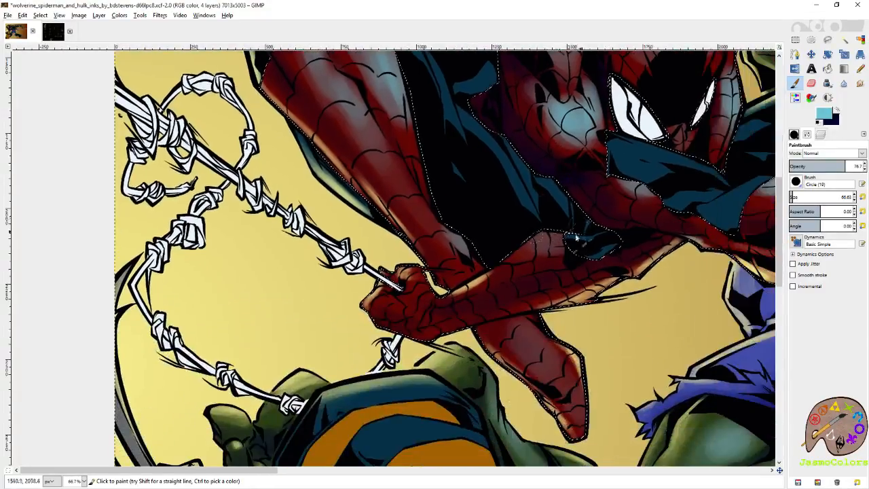
scroll(545, 297, "down", 2)
scroll(545, 297, "left", 2)
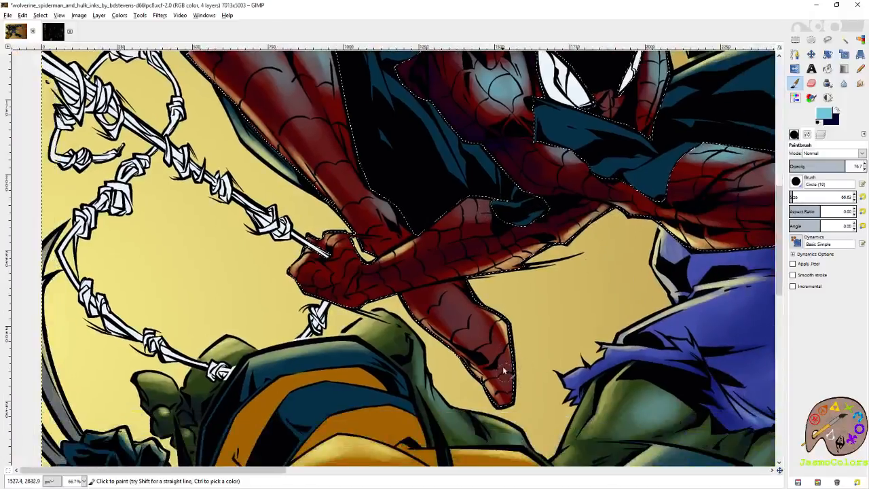
scroll(458, 353, "up", 1)
scroll(452, 330, "down", 1)
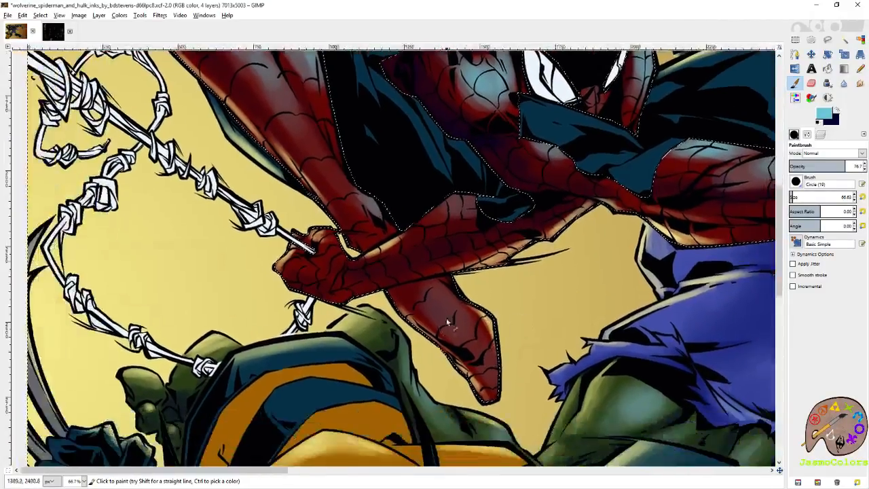
key("shift+o")
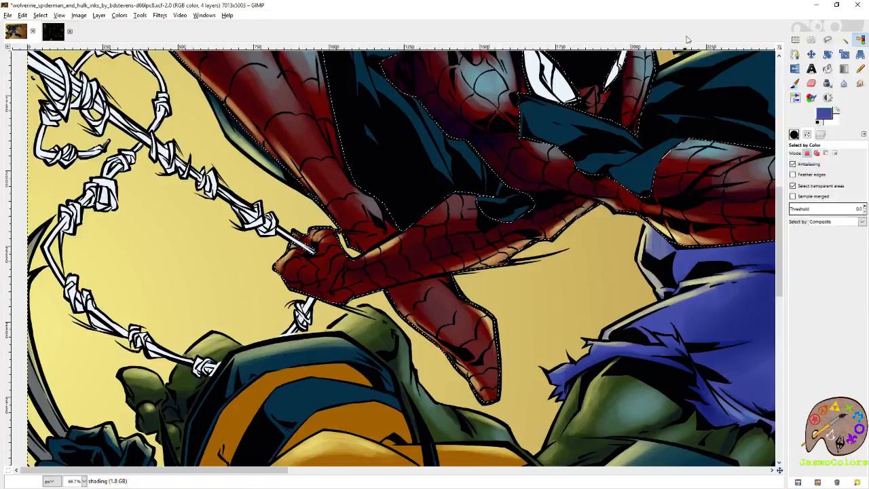
scroll(557, 201, "down", 3)
scroll(277, 296, "down", 2)
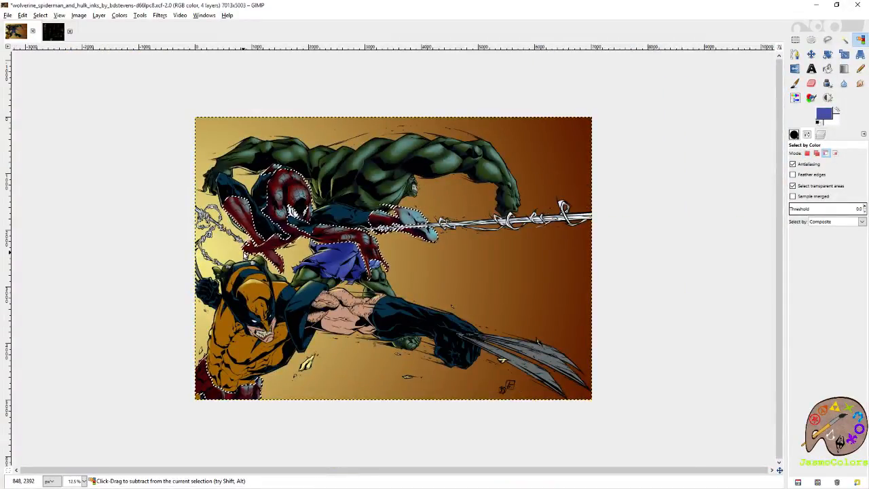
key("r")
key("ctrl+shift+a")
key("ctrl+s")
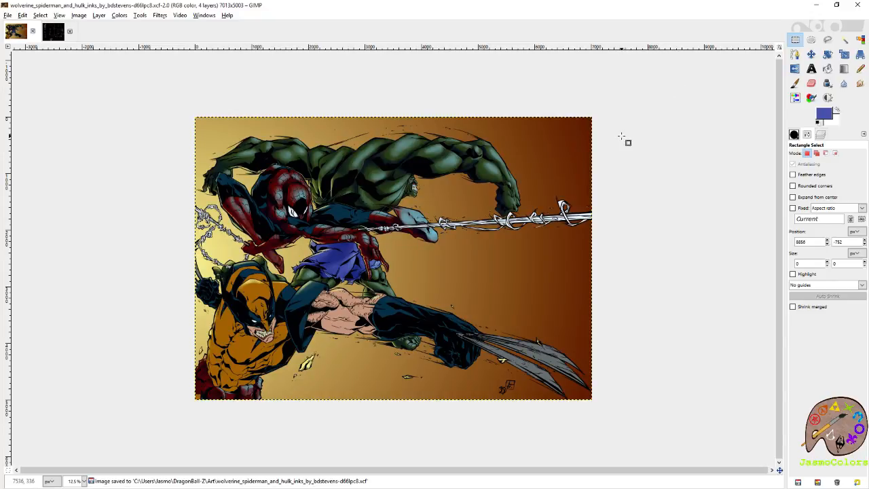
- With the red suit areas selected again, set the Paintbrush size to 115.17 and touch up the light-blue highlights on the mask
key("ctrl")
scroll(223, 196, "up", 3)
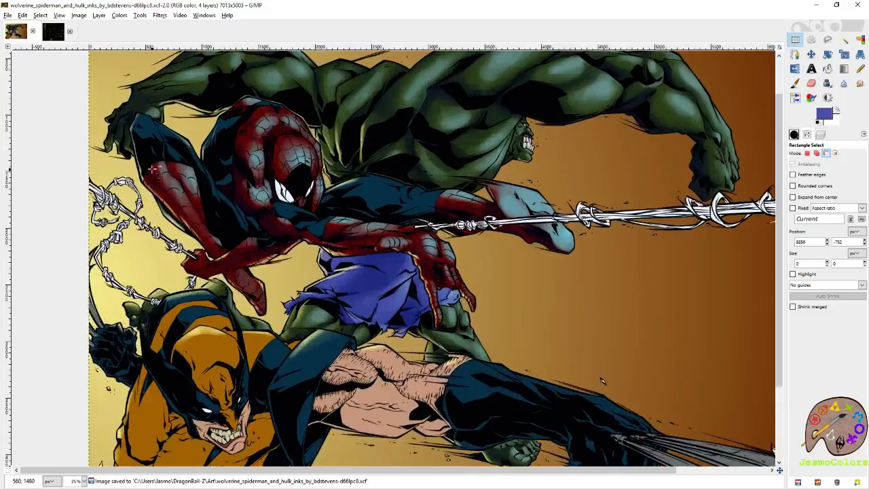
scroll(252, 163, "up", 1)
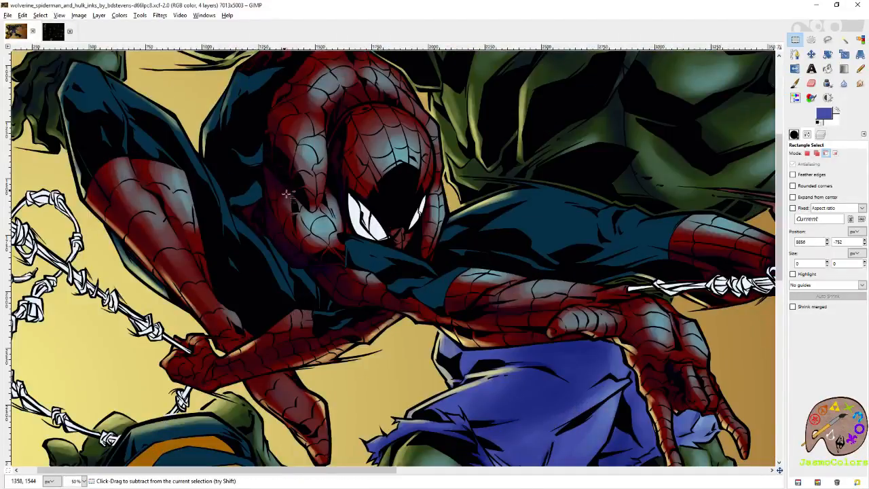
scroll(299, 207, "up", 1)
key("p")
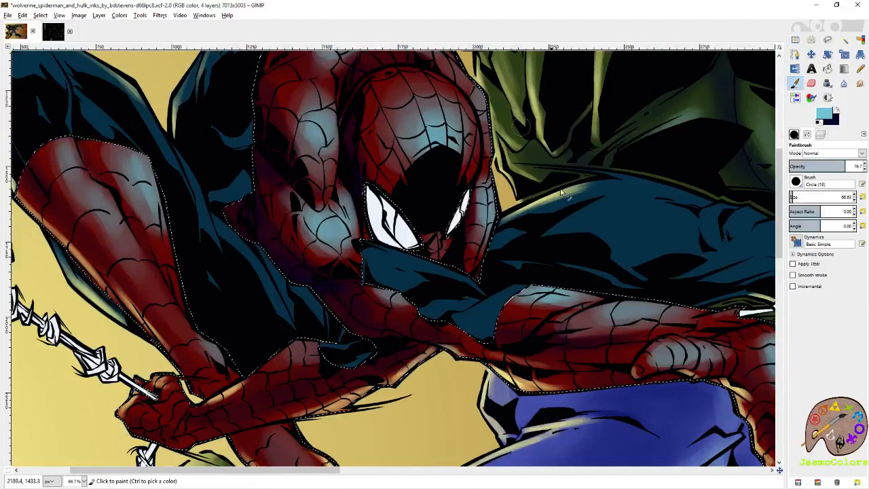
left_click_drag(392, 206, 430, 263)
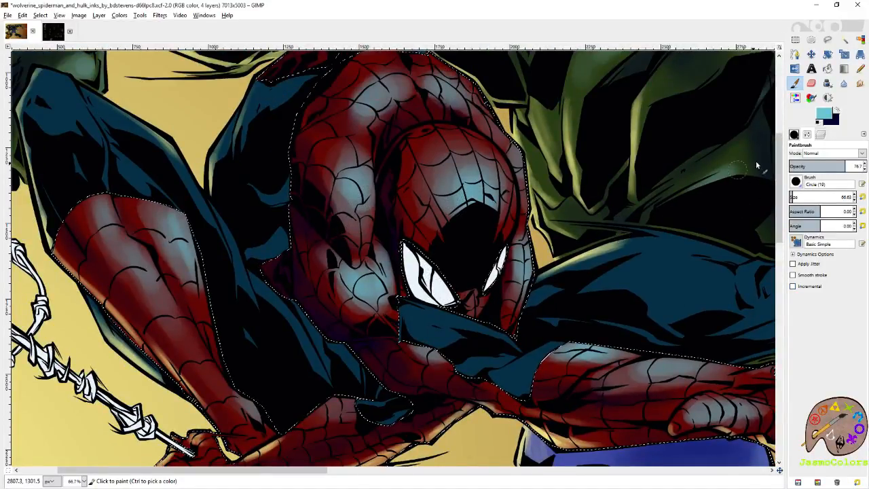
left_click(795, 197)
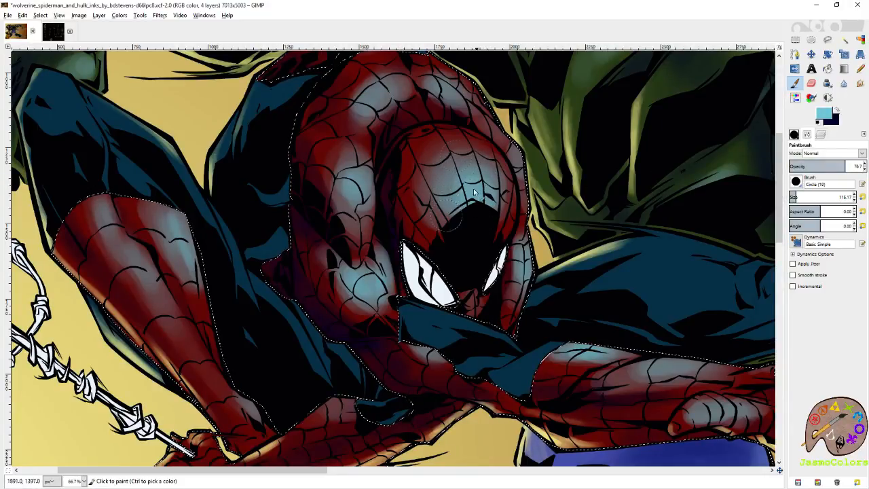
left_click_drag(706, 351, 499, 294)
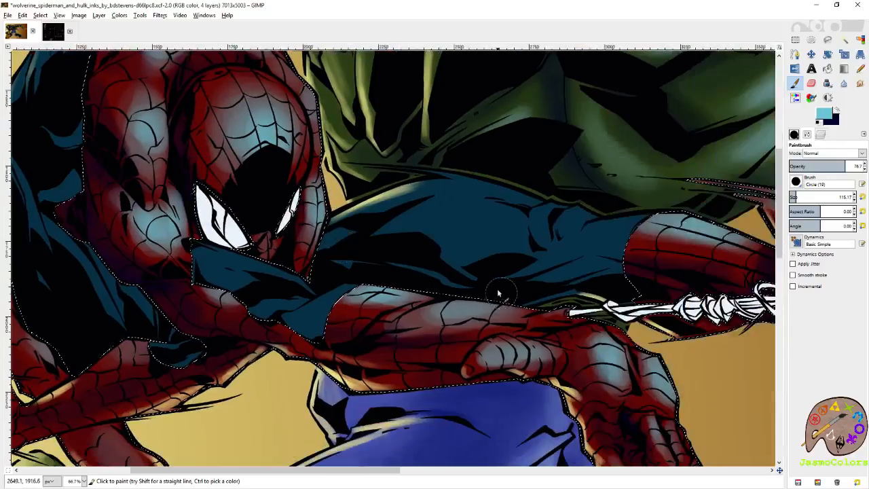
- Reduce the brush size and refine the light-blue highlights on the outstretched forearm and hand
left_click(792, 197)
left_click_drag(792, 197, 791, 196)
left_click_drag(437, 313, 504, 307)
mouse_move(514, 380)
left_mouse_down()
mouse_move(453, 307)
mouse_move(453, 283)
mouse_move(474, 277)
left_mouse_up()
left_click_drag(551, 283, 601, 311)
left_click_drag(602, 311, 548, 228)
- Set the brush size to 21, add fine light-blue highlights to the red suit from hand to mask, and save the image
left_click(863, 198)
mouse_move(546, 284)
left_mouse_down()
mouse_move(540, 263)
mouse_move(545, 285)
mouse_move(557, 271)
mouse_move(611, 360)
left_mouse_up()
mouse_move(508, 348)
left_mouse_down()
mouse_move(514, 367)
mouse_move(523, 309)
mouse_move(554, 439)
left_mouse_up()
mouse_move(526, 292)
left_mouse_down()
mouse_move(555, 345)
mouse_move(417, 419)
mouse_move(668, 390)
left_mouse_up()
left_click_drag(415, 306, 563, 400)
mouse_move(538, 271)
left_mouse_down()
mouse_move(540, 332)
mouse_move(538, 269)
left_mouse_up()
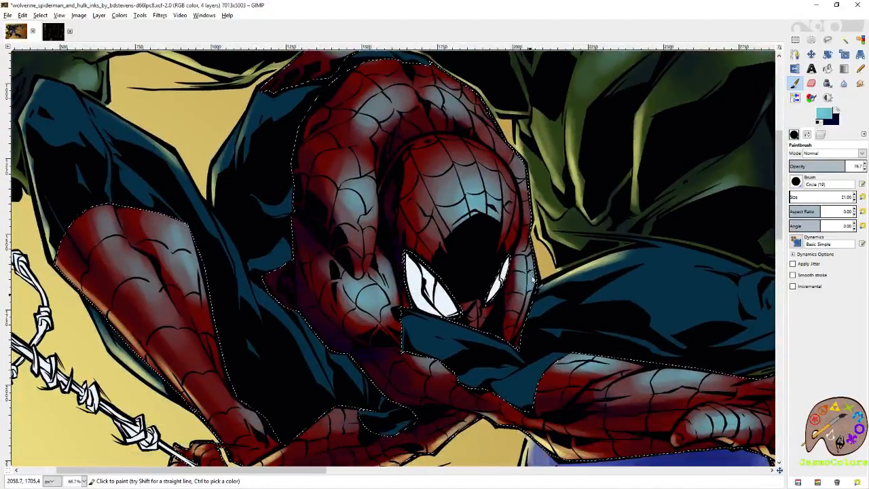
left_click_drag(401, 408, 522, 292)
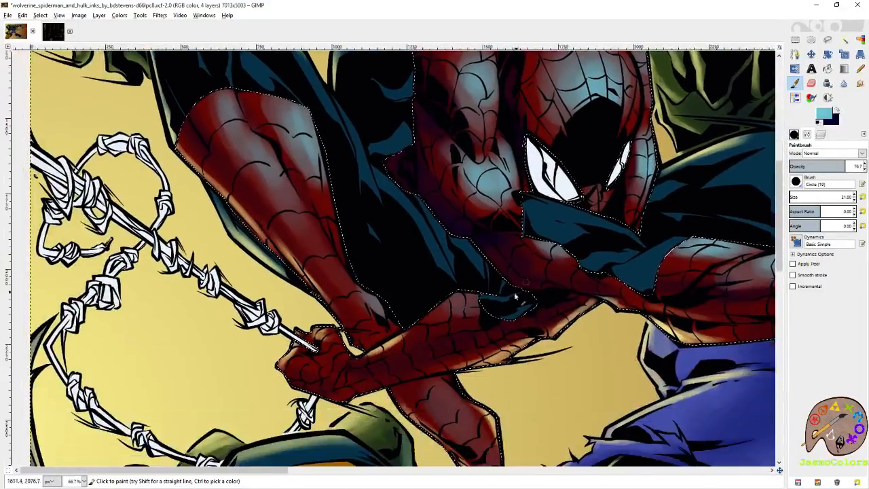
key("ctrl+s")
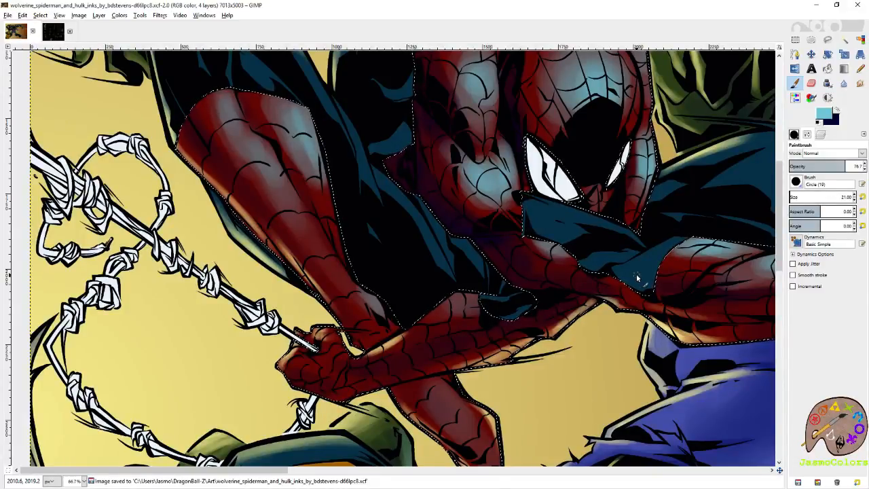
key("r")
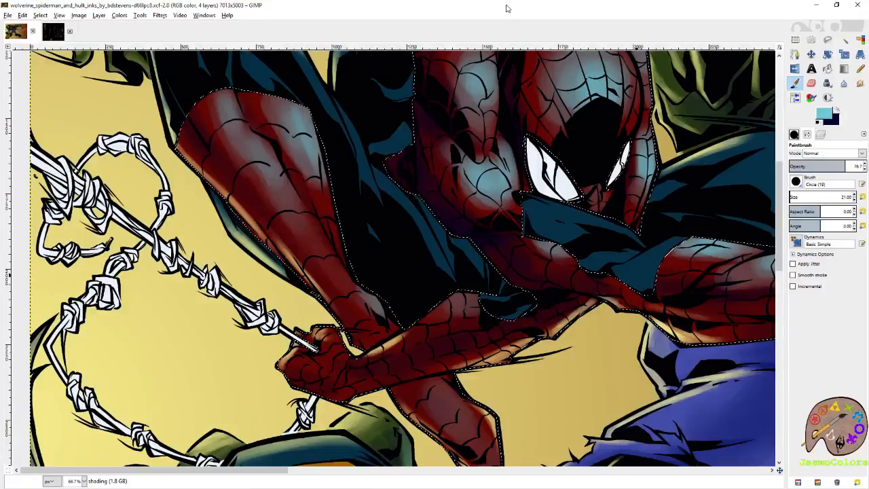
scroll(600, 226, "down", 5, "ctrl")
key("ctrl+s")
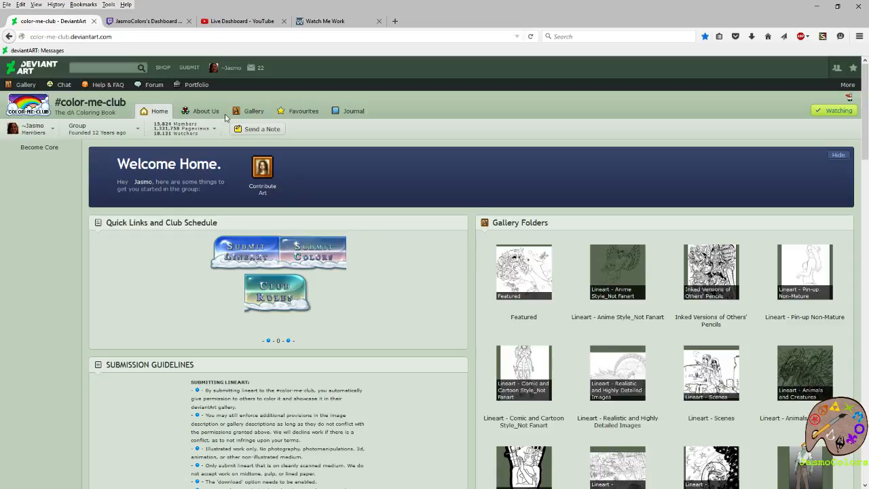
- In the browser, open the color-me-club gallery on DeviantArt and view its three featured lineart pieces before returning to the full gallery
left_click(255, 112)
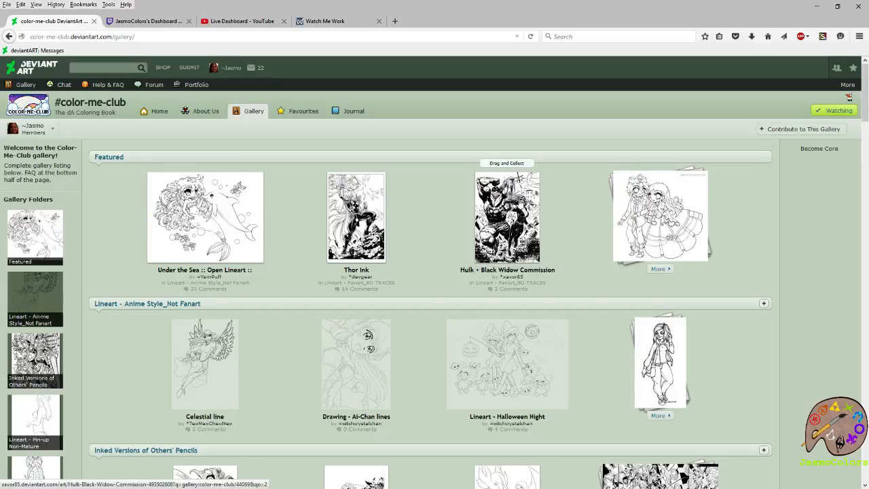
left_click(520, 202)
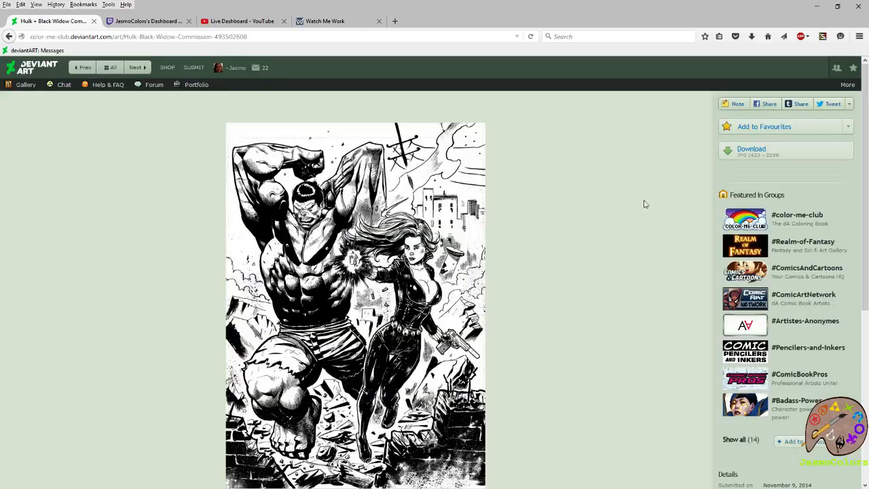
left_click(84, 69)
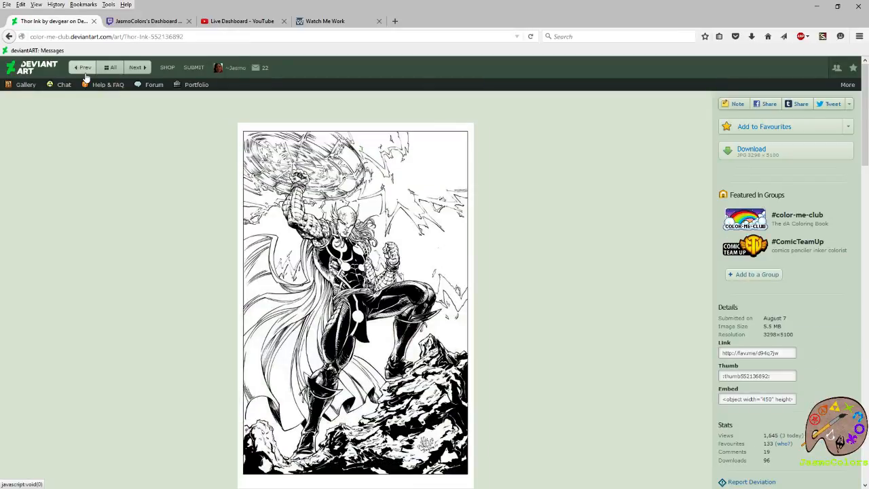
left_click(84, 70)
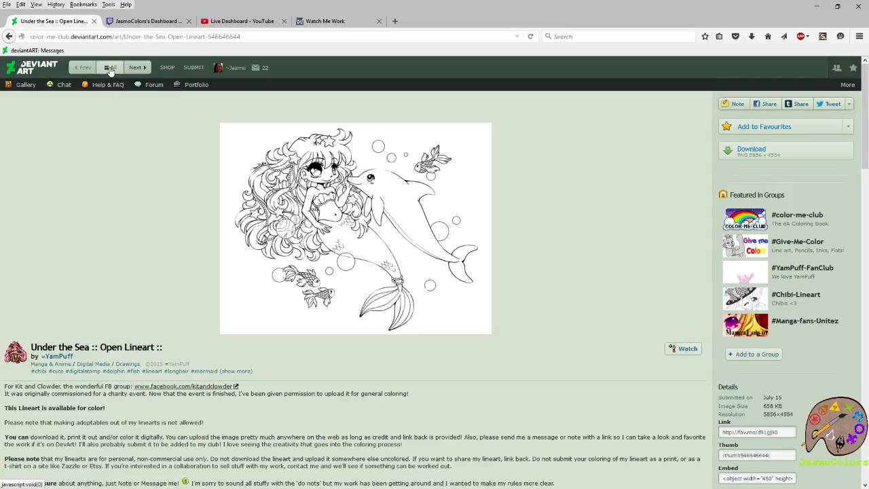
left_click(110, 71)
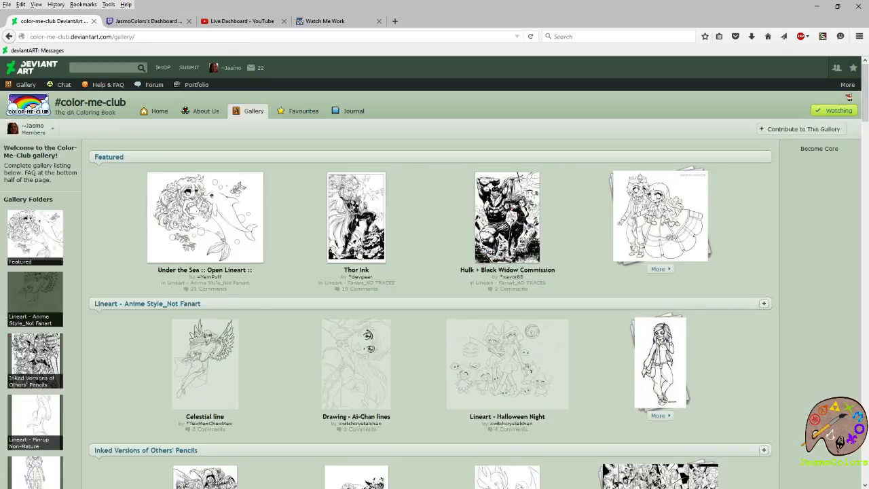
- Look through the color-me-club gallery's lineart folders, from the featured pieces to the fanart and landscape sections
scroll(288, 235, "down", 4)
scroll(288, 235, "down", 5)
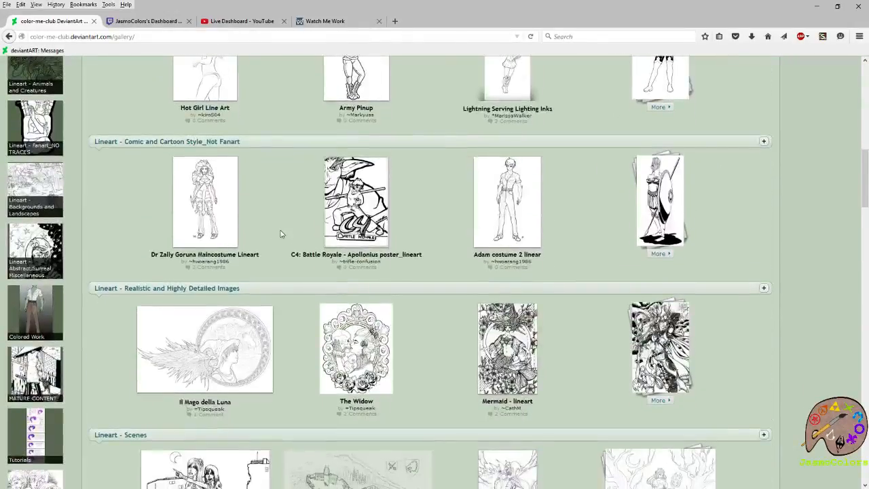
scroll(282, 234, "down", 3)
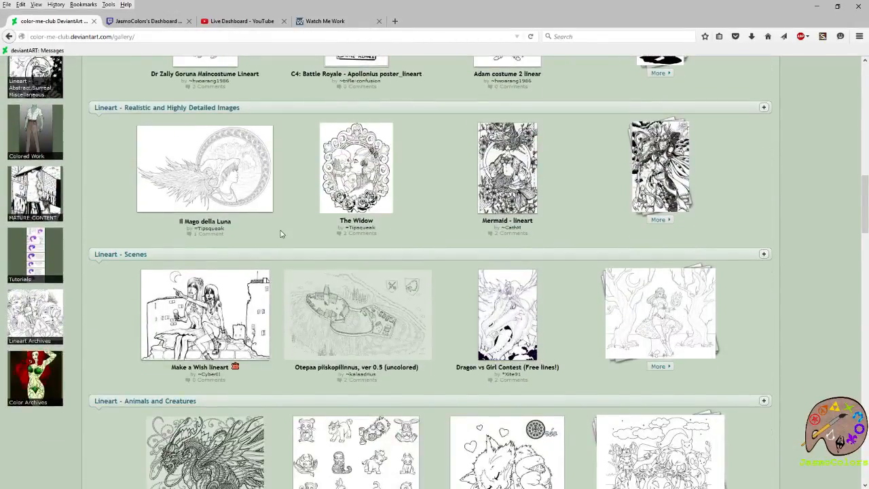
scroll(282, 234, "down", 3)
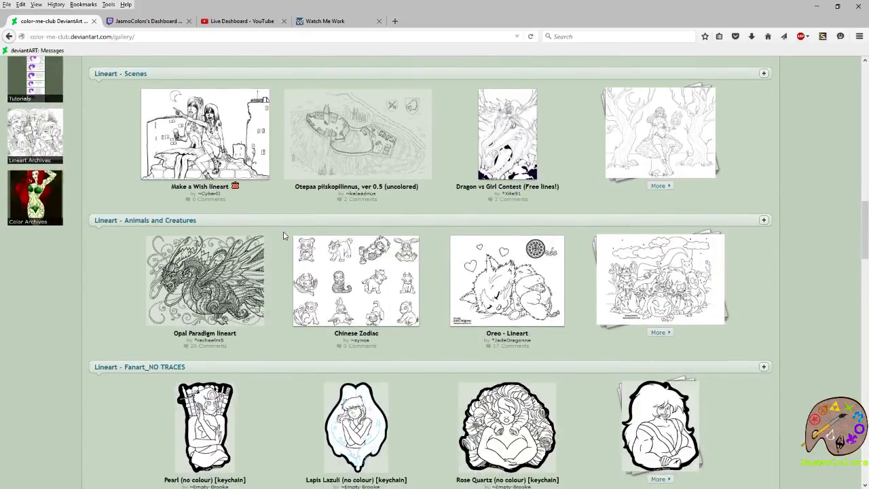
scroll(284, 235, "up", 3)
scroll(285, 230, "up", 8)
scroll(286, 230, "up", 6)
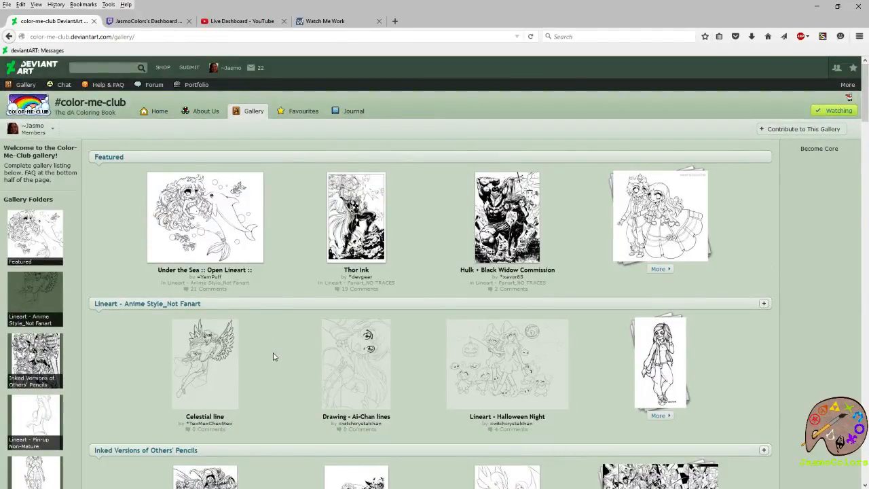
scroll(306, 309, "down", 3)
scroll(285, 229, "down", 2)
scroll(281, 225, "down", 3)
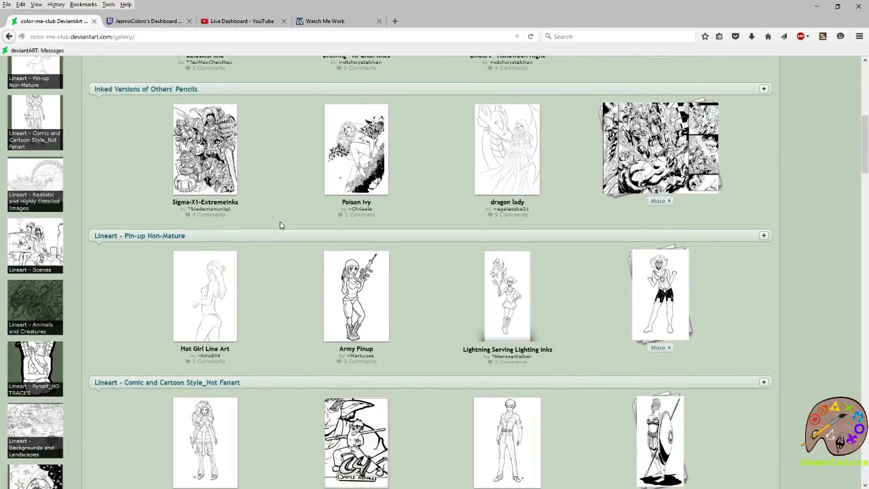
scroll(281, 226, "down", 3)
scroll(281, 225, "down", 2)
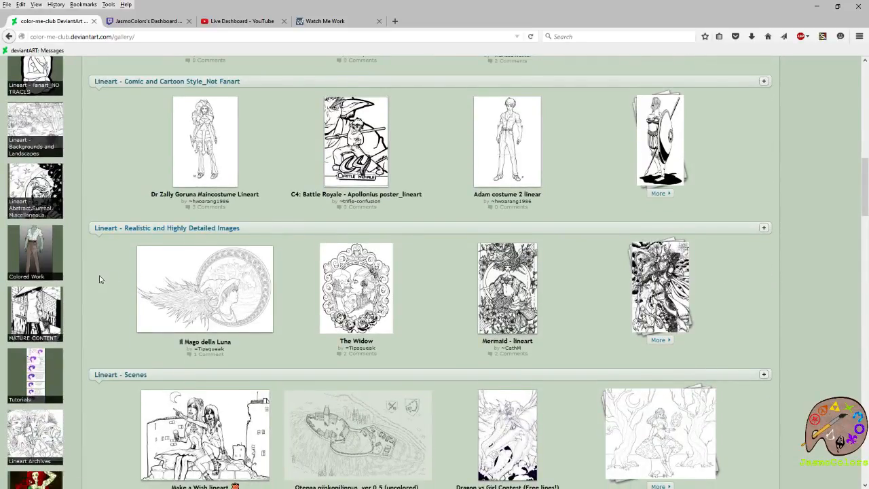
scroll(591, 277, "down", 3)
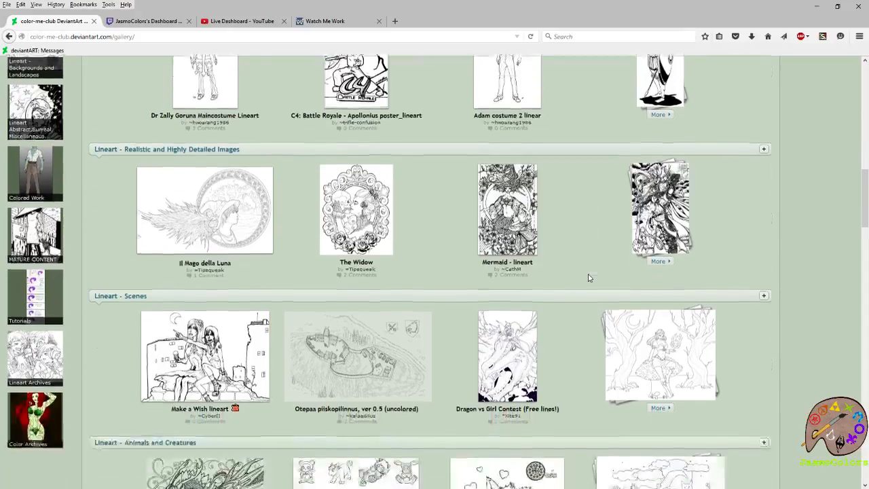
scroll(584, 277, "down", 5)
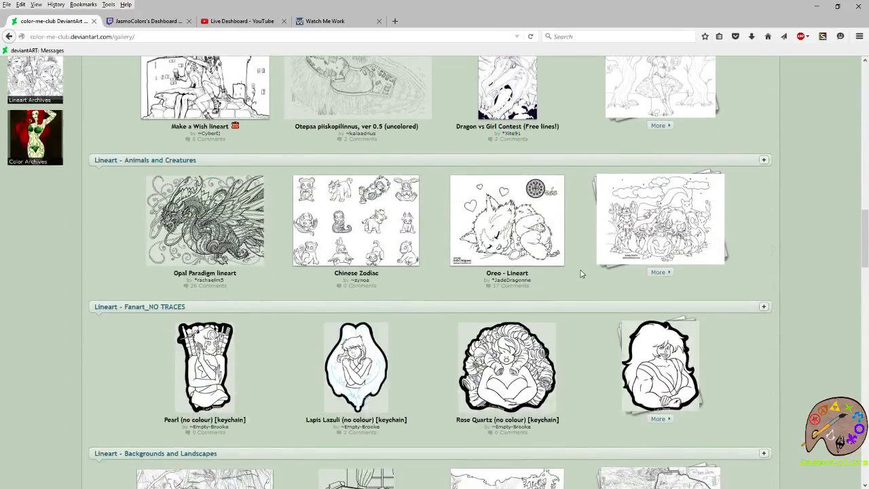
scroll(577, 278, "up", 4)
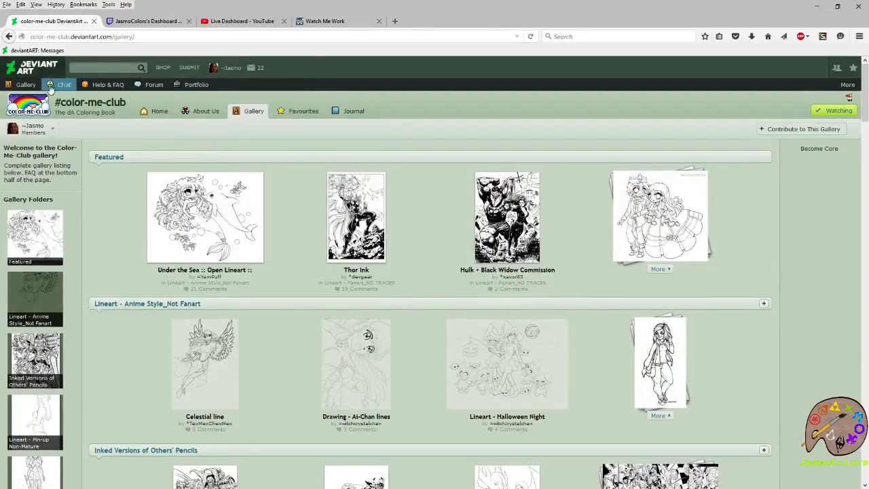
- Return to the color-me-club home page and place the cursor in its web address
left_click(155, 113)
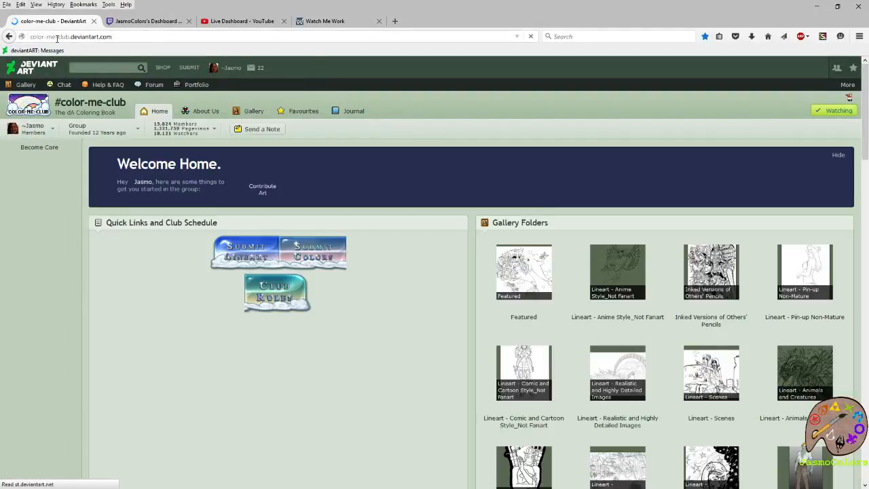
left_click(55, 36)
left_click(55, 36)
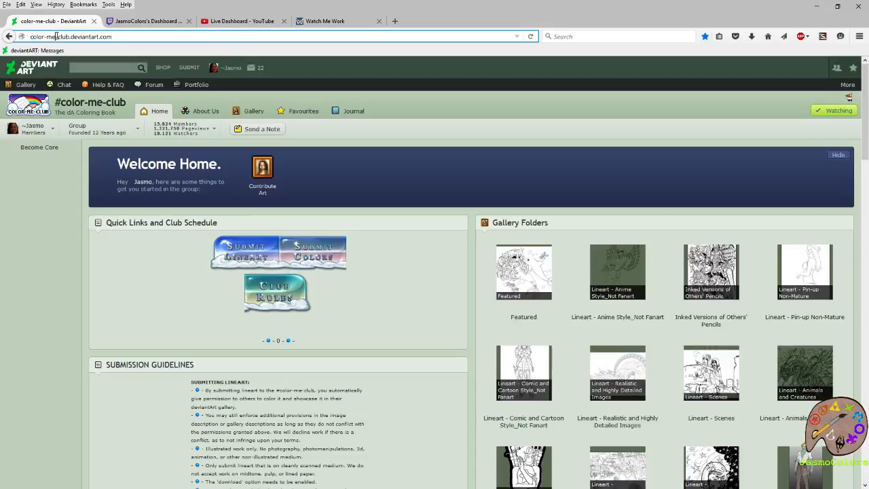
- Try to open flatsforcolorists.deviantart.com in the browser
key("BackSpace")
key("BackSpace")
key("BackSpace")
key("BackSpace")
key("BackSpace")
key("BackSpace")
key("BackSpace")
key("BackSpace")
key("BackSpace")
key("BackSpace")
key("BackSpace")
key("BackSpace")
key("BackSpace")
type("fla")
type("tsforcolorists")
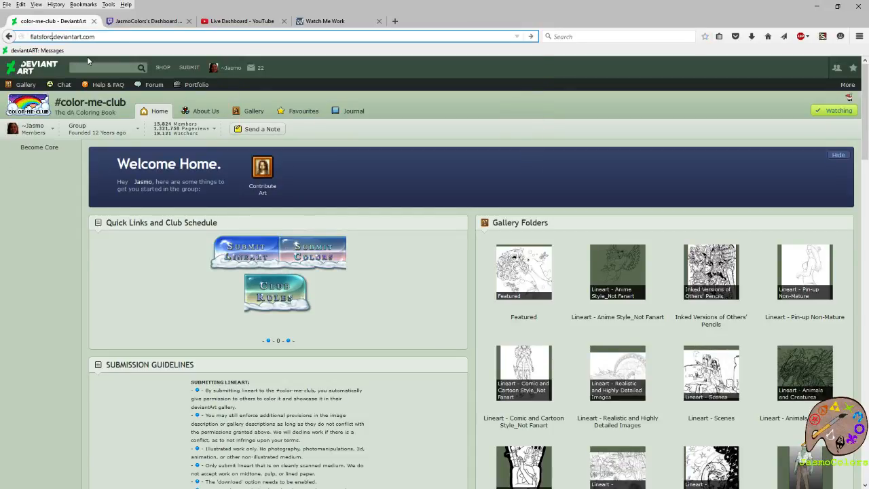
key("Return")
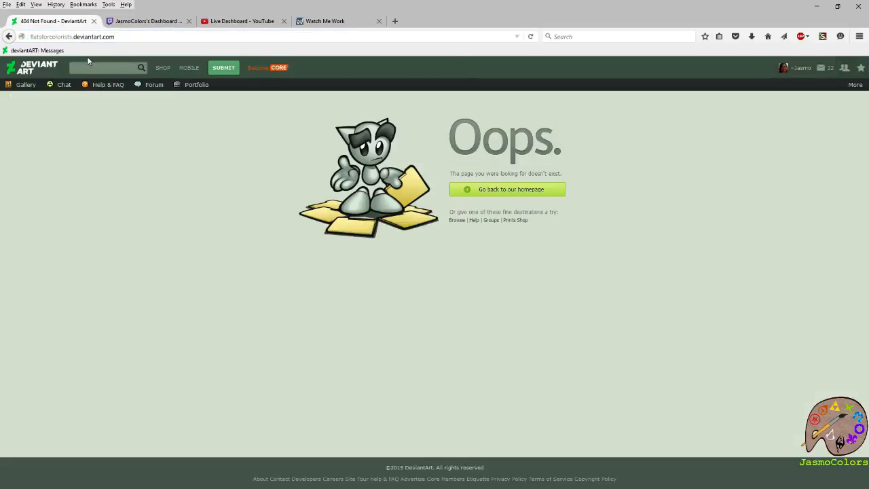
- Search DeviantArt for "flats" and go through the Blade Dancer flats to the Flats-for-Colorists group's gallery
left_click(116, 68)
type("flats")
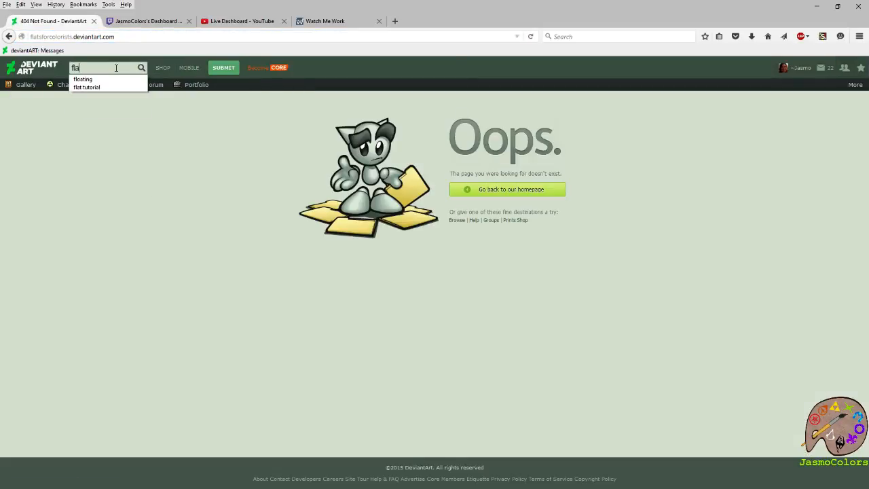
key("Return")
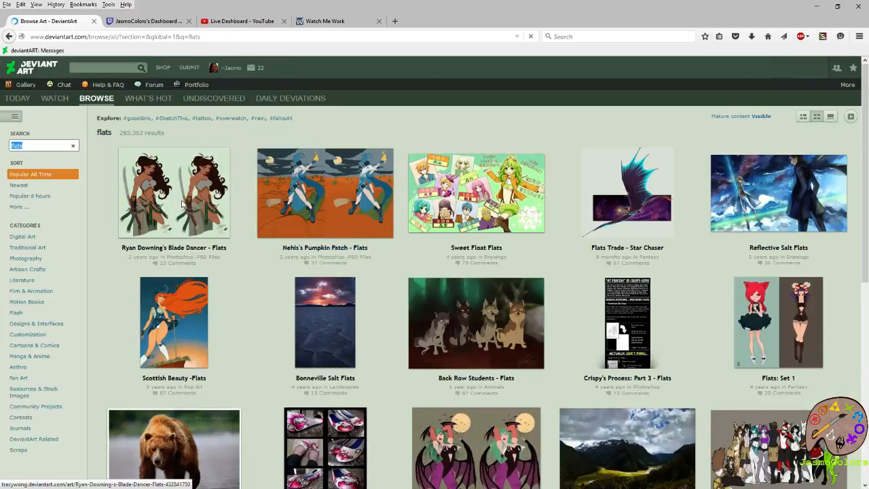
left_click(182, 205)
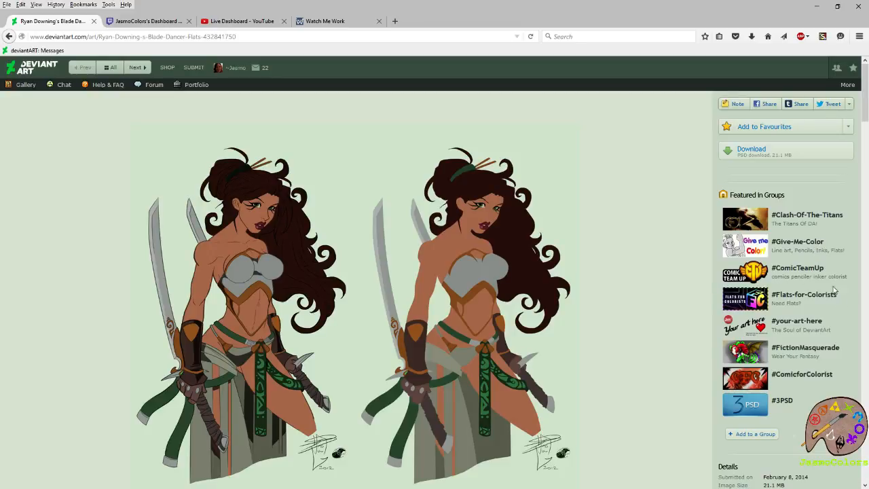
left_click(814, 301)
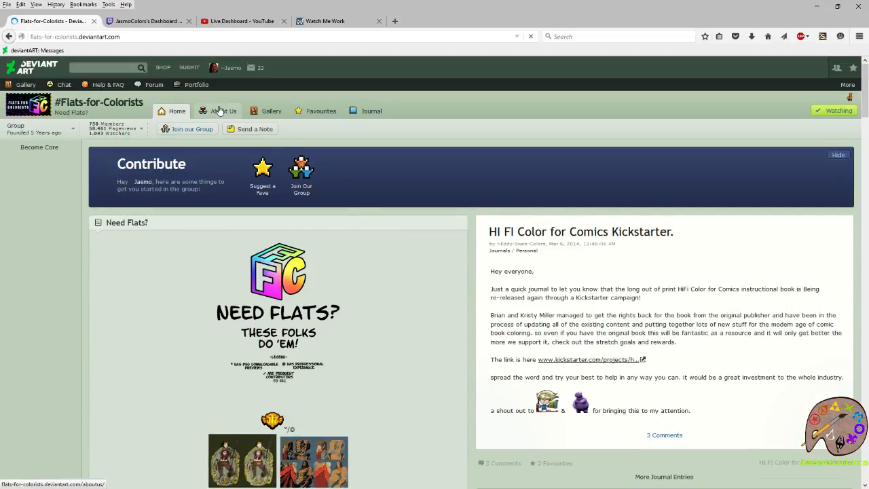
left_click(263, 115)
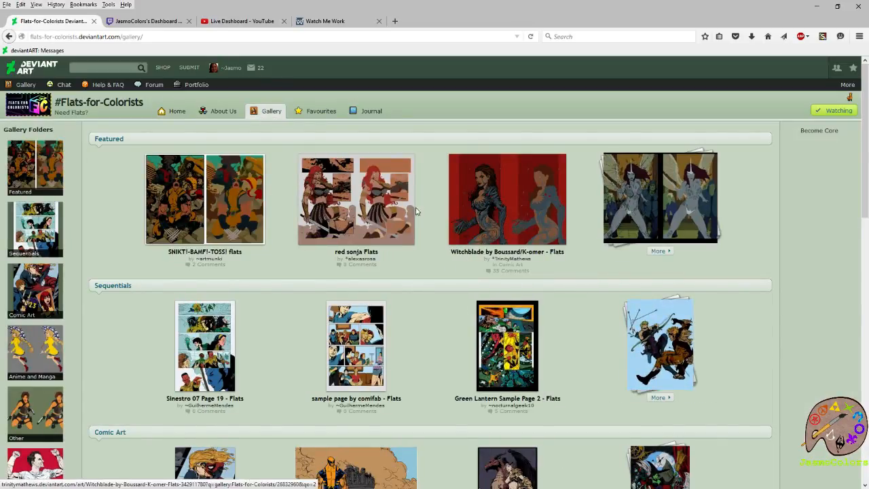
- Look through the gallery's flats sections and open Little Chibi Spider - Flats from the Other section
scroll(546, 231, "down", 5)
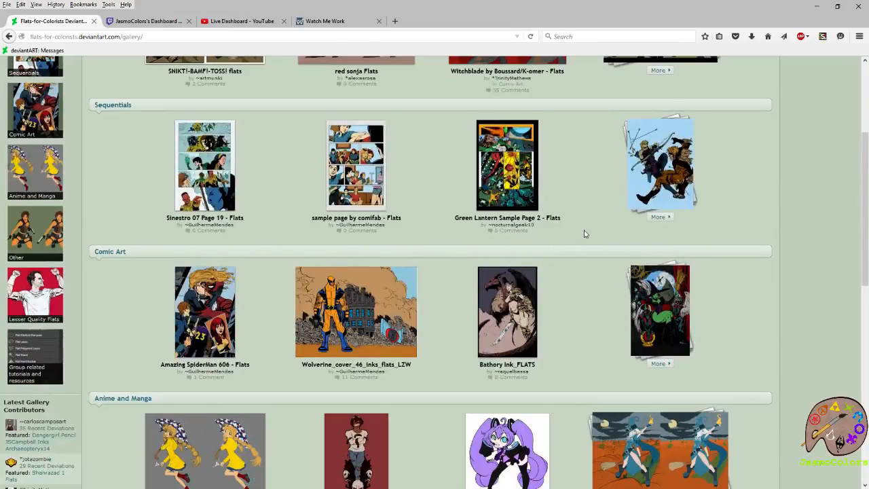
scroll(584, 234, "down", 5)
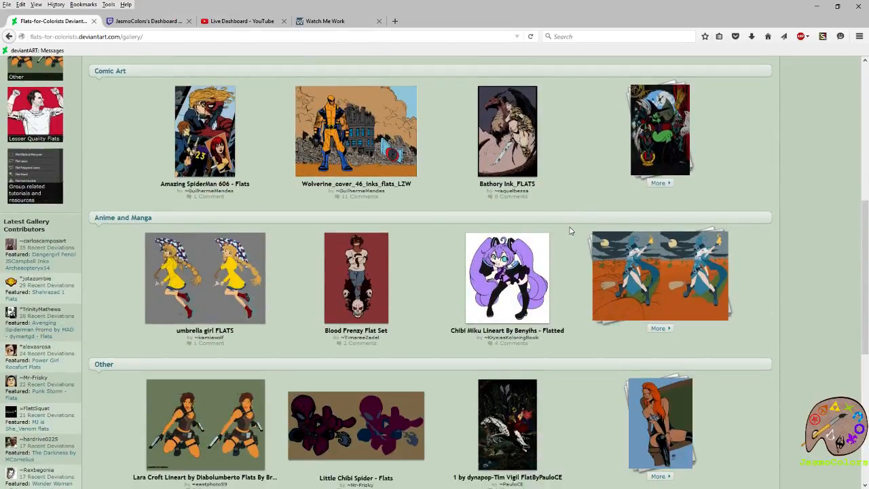
scroll(569, 231, "down", 3)
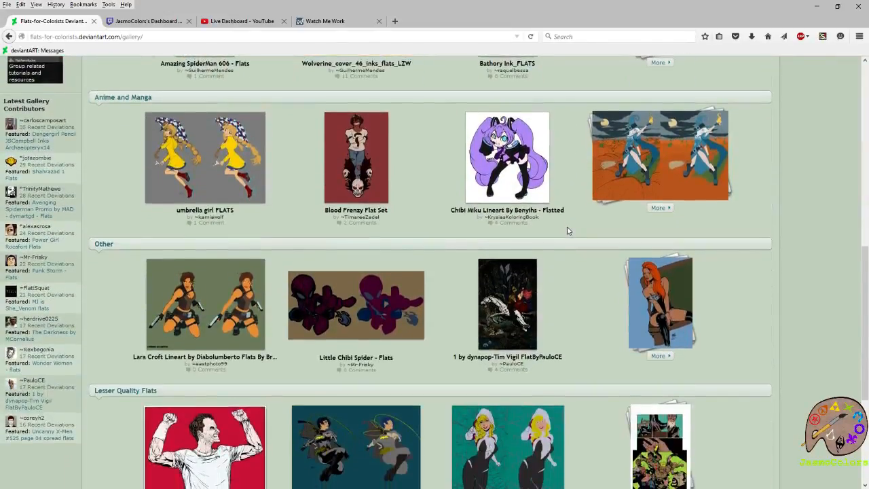
left_click(380, 314)
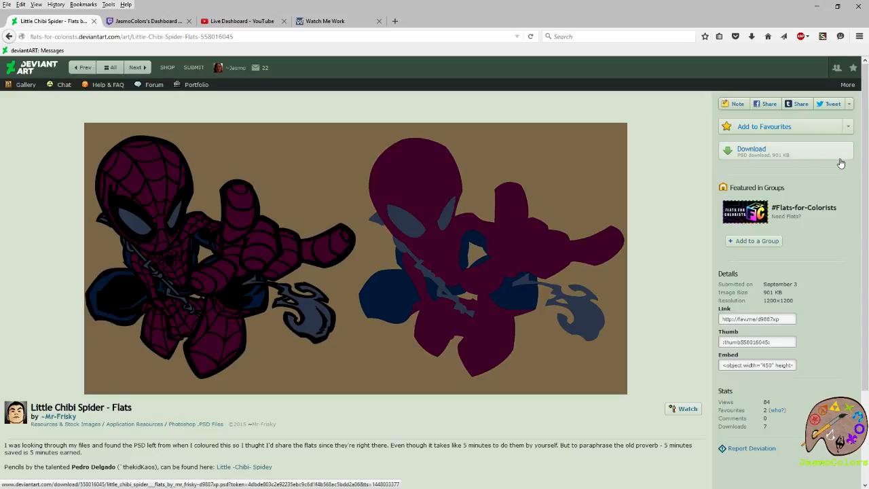
- Examine the Little Chibi Spider flats page, including its PSD download option and the pencil, ink and color credits
scroll(481, 189, "down", 3)
scroll(481, 188, "up", 2)
scroll(433, 342, "down", 2)
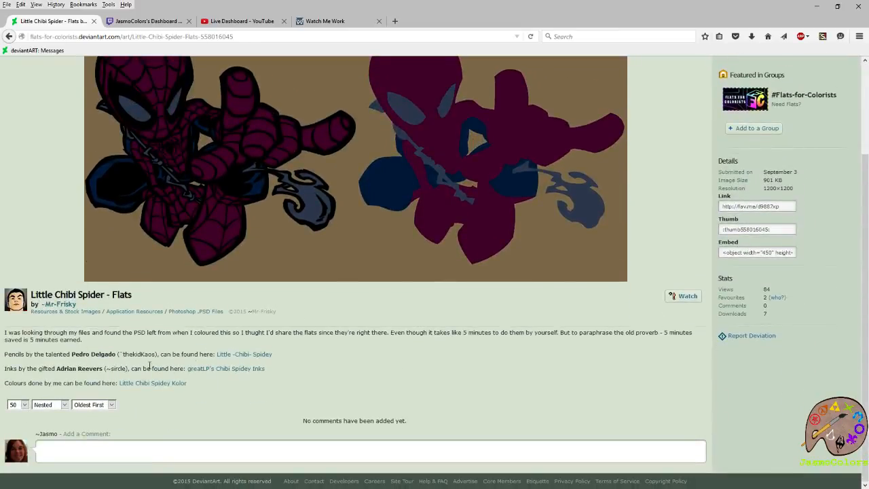
mouse_move(17, 354)
left_mouse_down()
mouse_move(219, 380)
mouse_move(198, 387)
mouse_move(2, 355)
left_mouse_up()
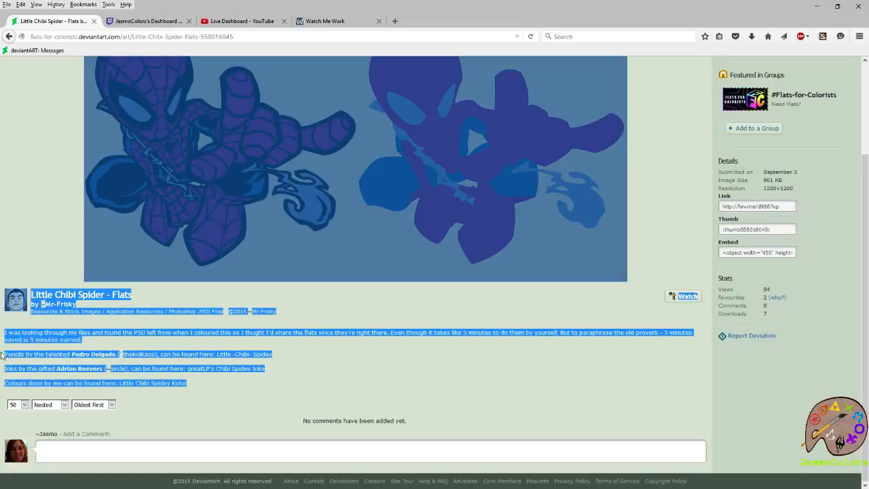
left_click(375, 365)
scroll(396, 349, "up", 3)
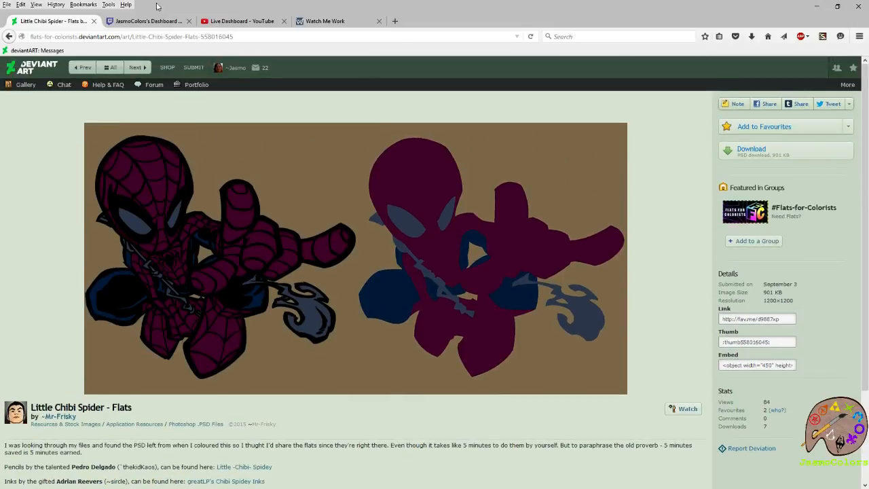
- Switch back to the Wolverine, Spider-Man and Hulk image in GIMP and clear the selection
left_click_drag(481, 4, 868, 29)
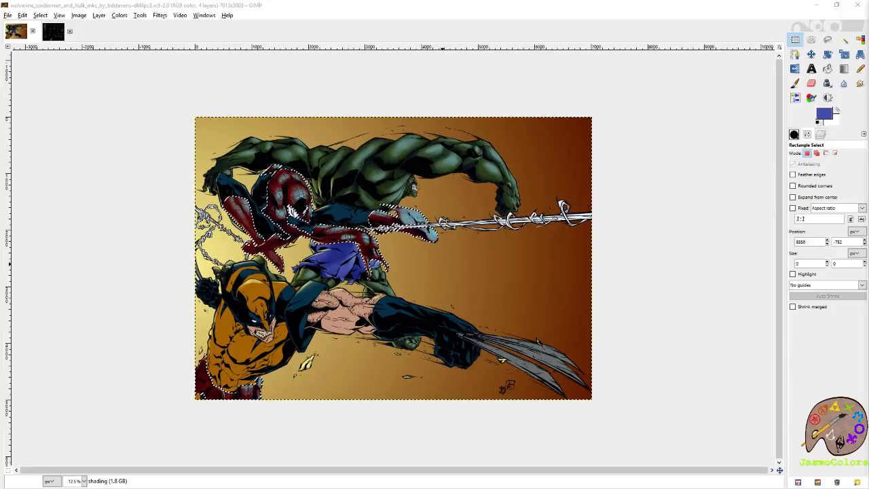
left_click(620, 21)
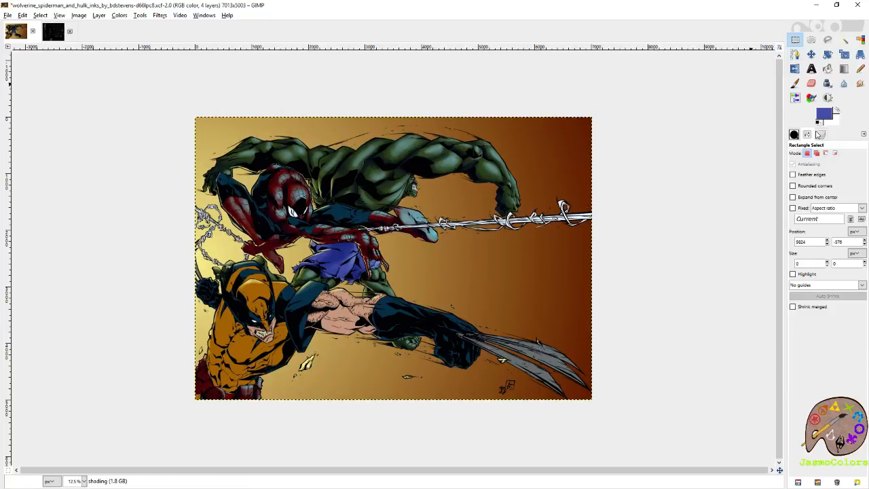
key("ctrl+shift+a")
- Hide the shading layer to compare the picture with its flat colors, and show the layer again
left_click(823, 135)
left_click(796, 197)
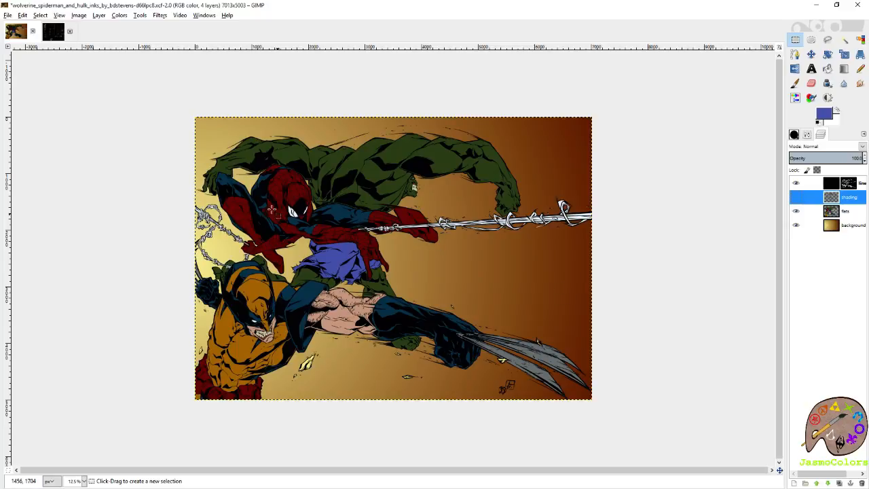
scroll(296, 186, "up", 1)
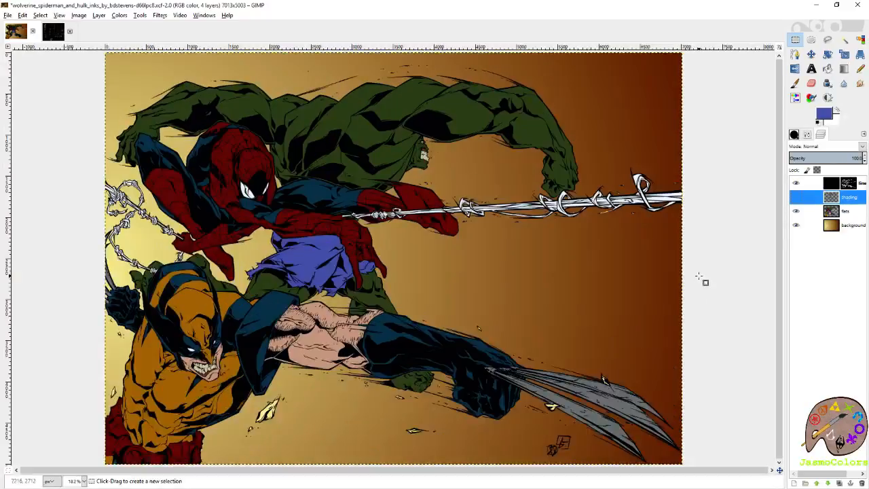
left_click(796, 197)
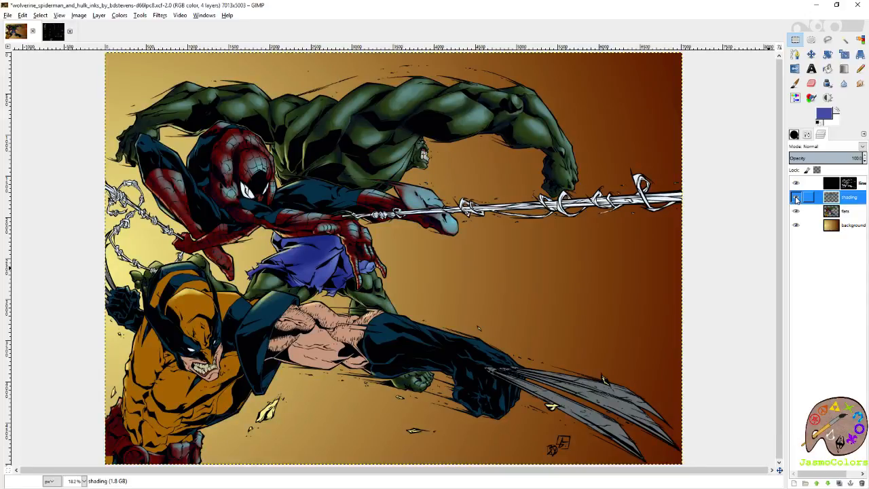
- Select the red areas of Spider-Man's suit by color on the flats layer
left_click(845, 211)
left_click(860, 40)
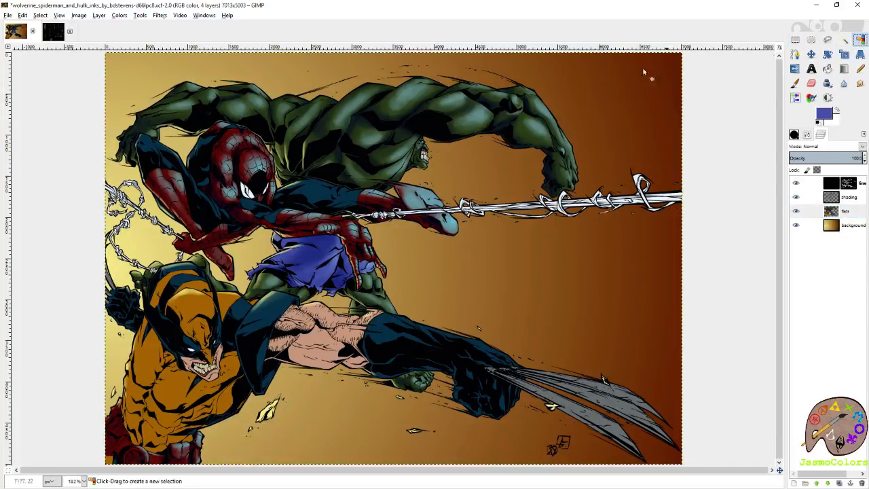
left_click_drag(247, 159, 250, 163)
scroll(248, 163, "up", 4, "ctrl")
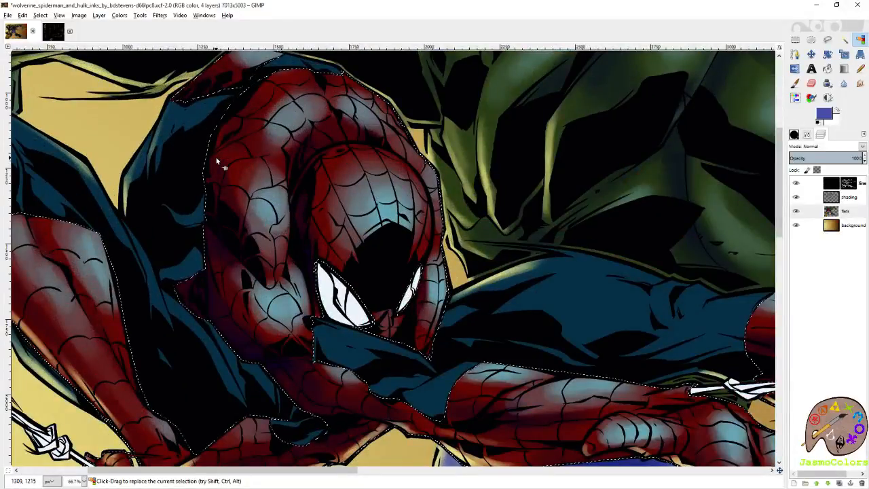
key("p")
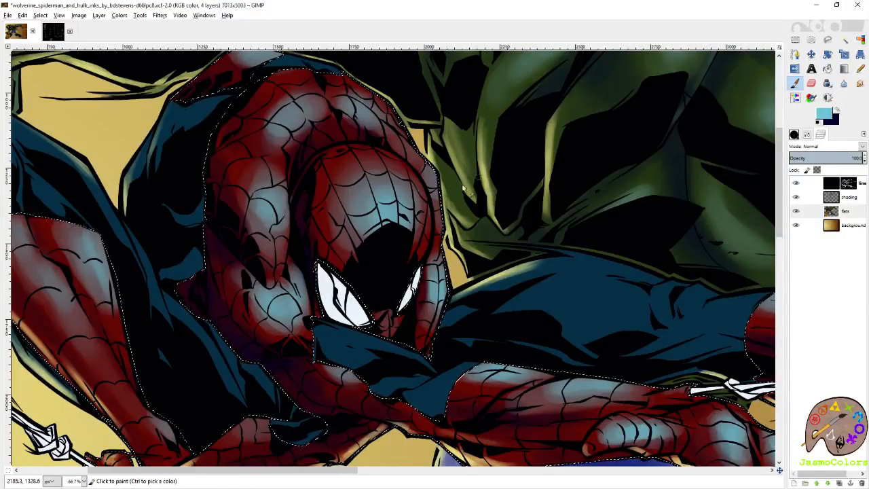
left_click_drag(690, 323, 457, 216)
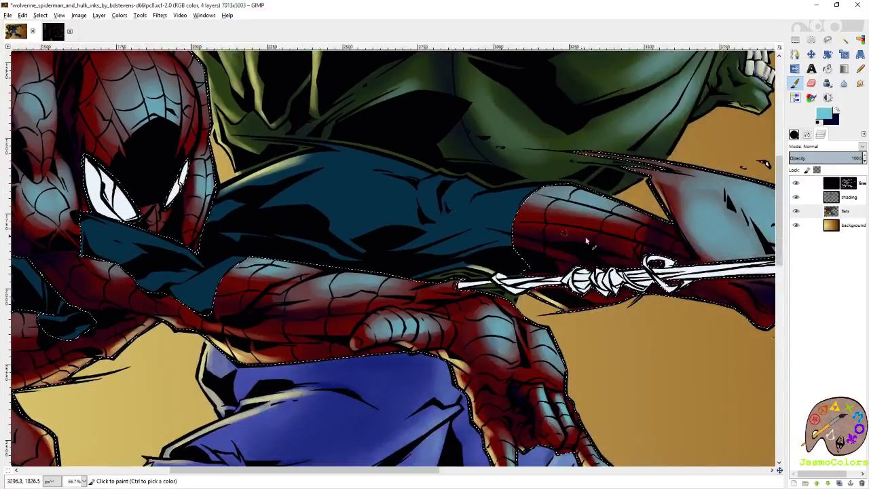
left_click_drag(534, 316, 550, 229)
mouse_move(287, 248)
left_mouse_down()
mouse_move(537, 294)
mouse_move(645, 229)
left_mouse_up()
left_click(795, 135)
left_click(795, 135)
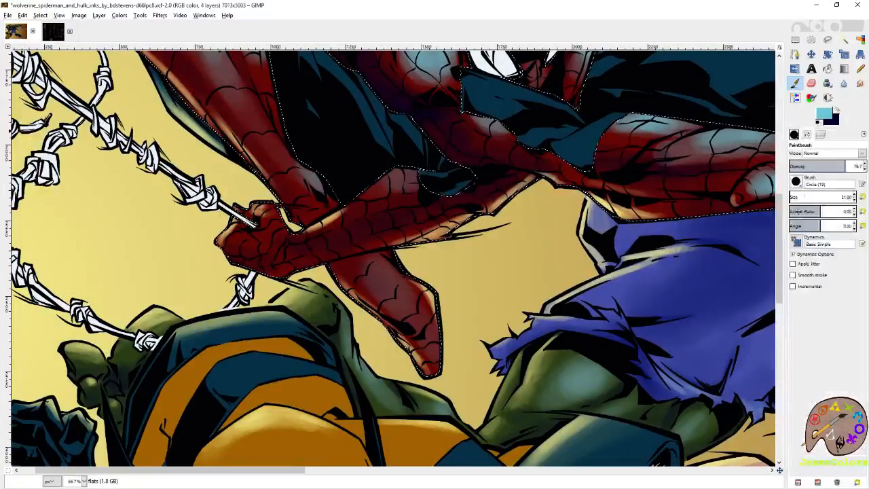
mouse_move(408, 302)
left_mouse_down()
mouse_move(436, 356)
mouse_move(370, 268)
mouse_move(376, 286)
mouse_move(391, 291)
mouse_move(382, 278)
mouse_move(396, 300)
mouse_move(384, 282)
left_mouse_up()
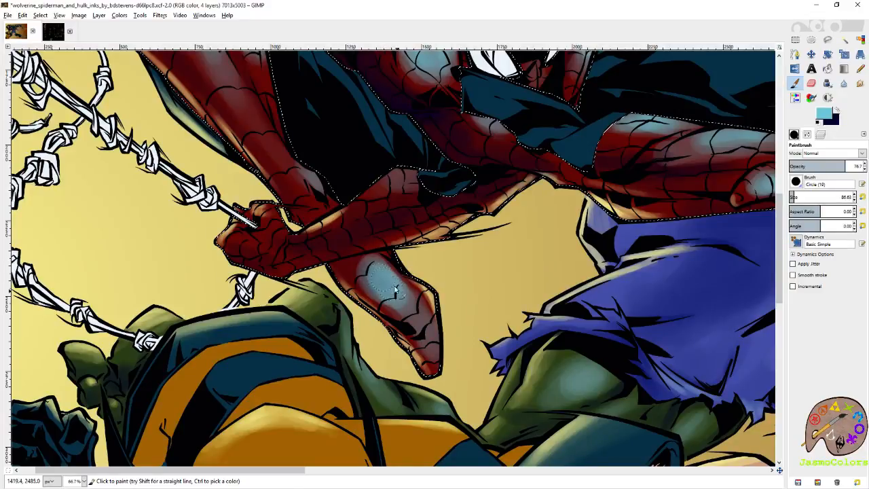
left_click(792, 195)
key("shift+e")
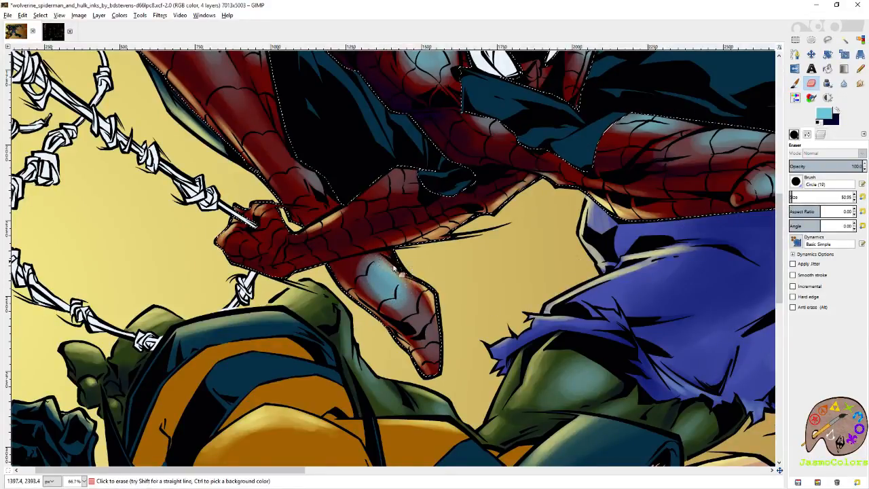
key("ctrl+z")
key("ctrl+z")
key("ctrl+z")
key("ctrl+z")
key("ctrl+z")
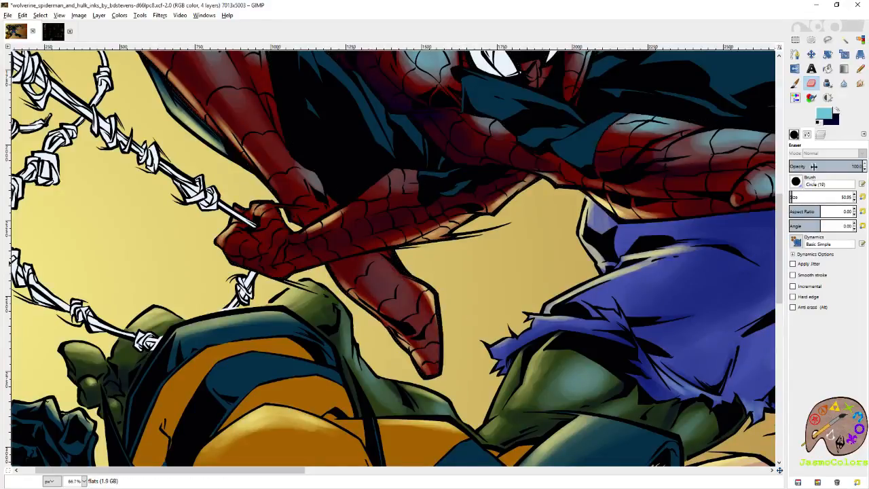
- On the shading layer, paint soft light-blue highlights on the red foot below Spider-Man's web-holding fist, and save the image
left_click(821, 135)
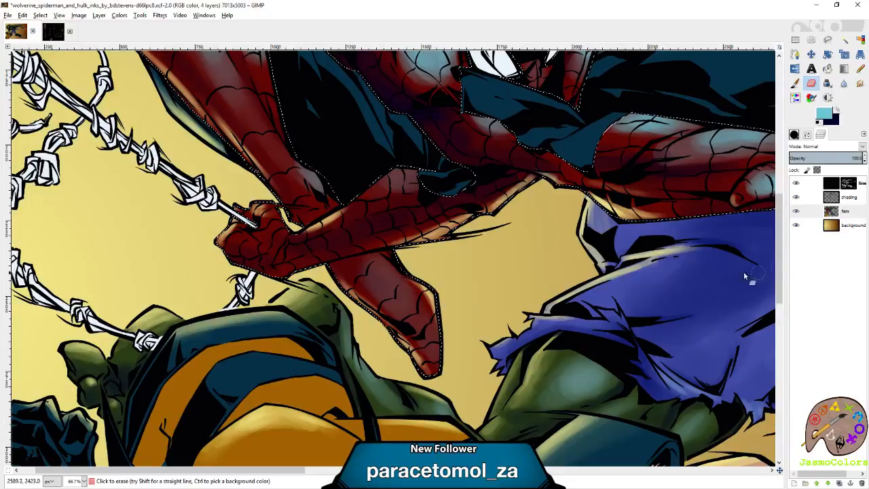
left_click(848, 199)
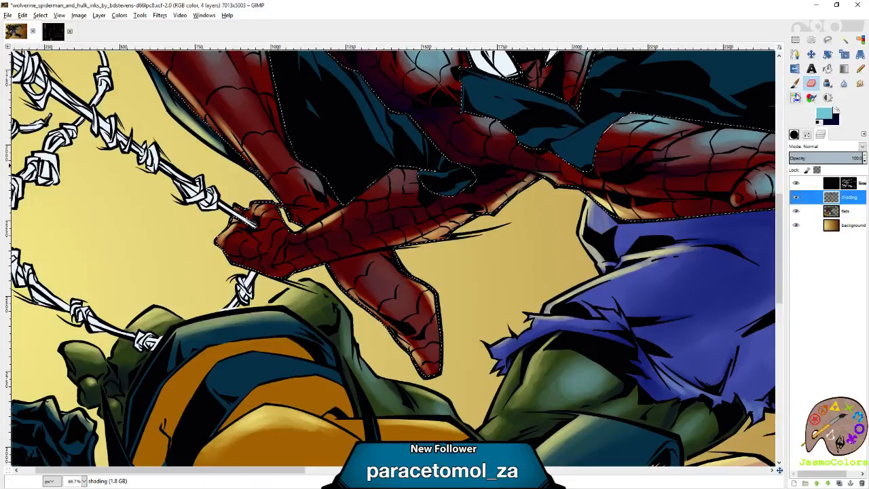
left_click(796, 83)
left_click_drag(375, 273, 387, 278)
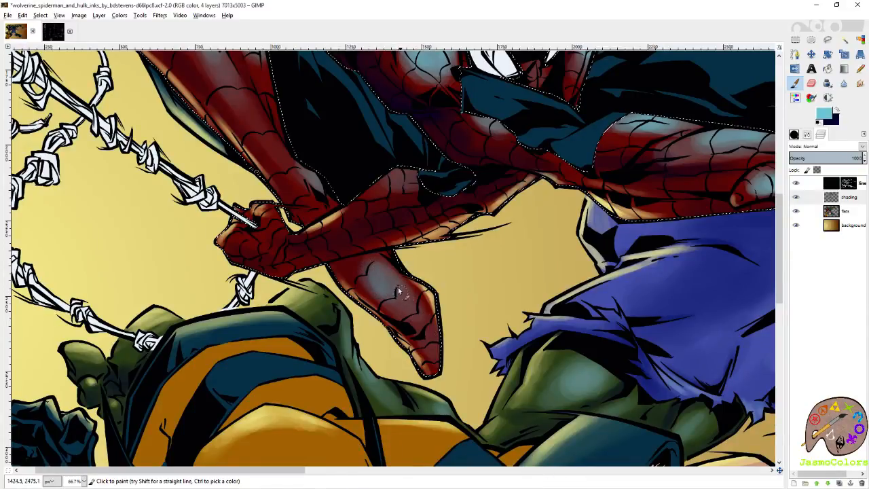
mouse_move(415, 311)
left_mouse_down()
mouse_move(435, 364)
mouse_move(411, 307)
mouse_move(431, 349)
mouse_move(420, 328)
left_mouse_up()
mouse_move(386, 285)
left_mouse_down()
mouse_move(380, 272)
mouse_move(398, 344)
left_mouse_up()
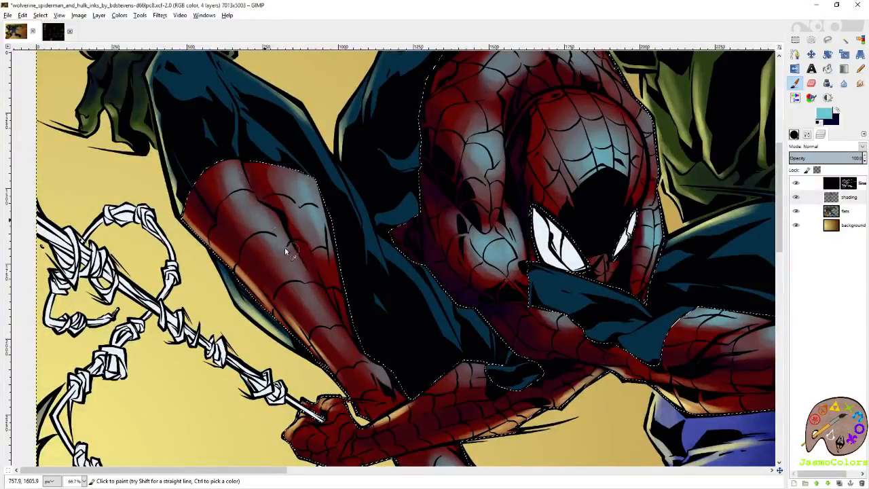
scroll(433, 188, "down", 2)
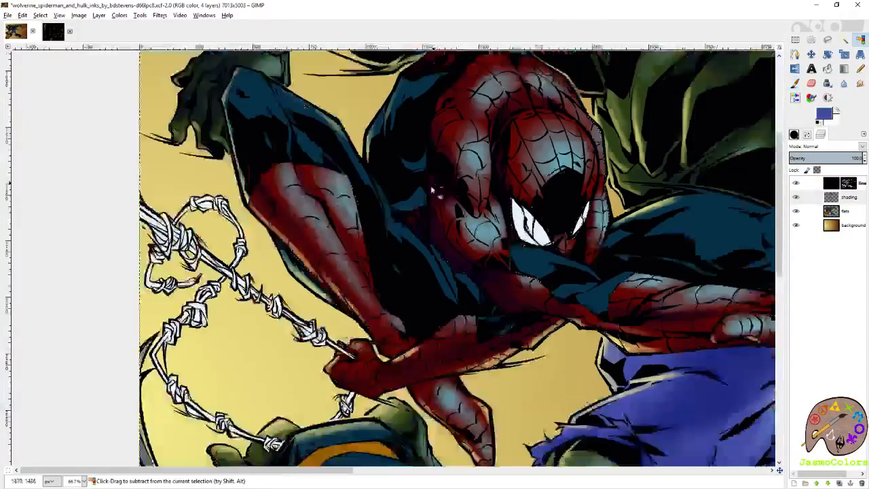
key("ctrl+s")
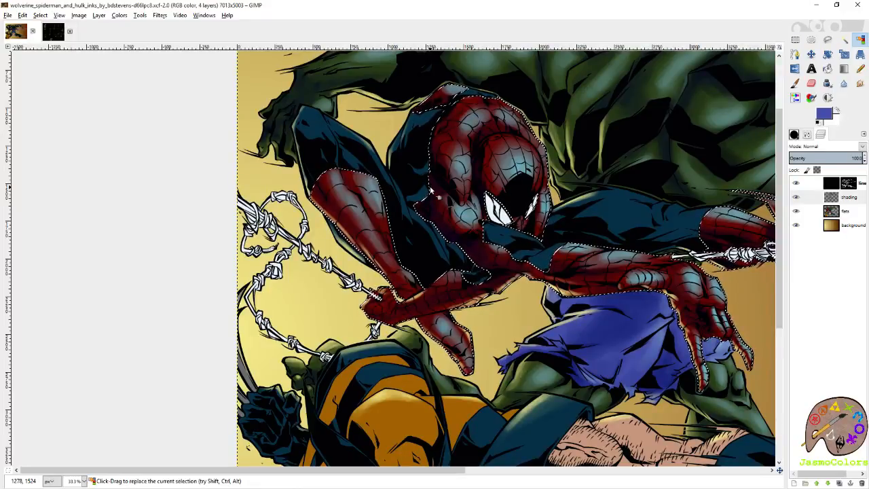
- Brush a light-blue highlight onto Spider-Man's red upper arm beside the mask, and make dark navy the active paint color
scroll(501, 205, "up", 3)
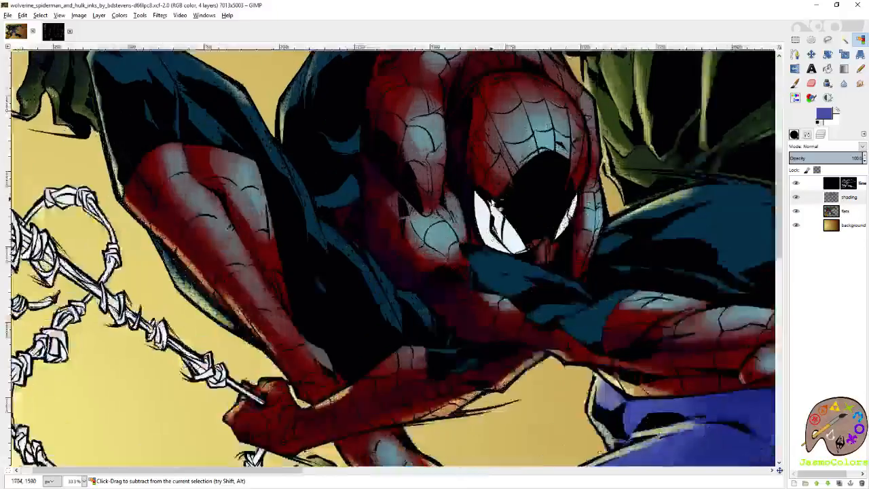
key("p")
mouse_move(572, 204)
left_mouse_down()
mouse_move(514, 264)
mouse_move(508, 429)
left_mouse_up()
mouse_move(522, 242)
left_mouse_down()
mouse_move(542, 256)
mouse_move(474, 195)
left_mouse_up()
mouse_move(405, 192)
left_mouse_down()
mouse_move(340, 277)
mouse_move(419, 216)
mouse_move(406, 201)
left_mouse_up()
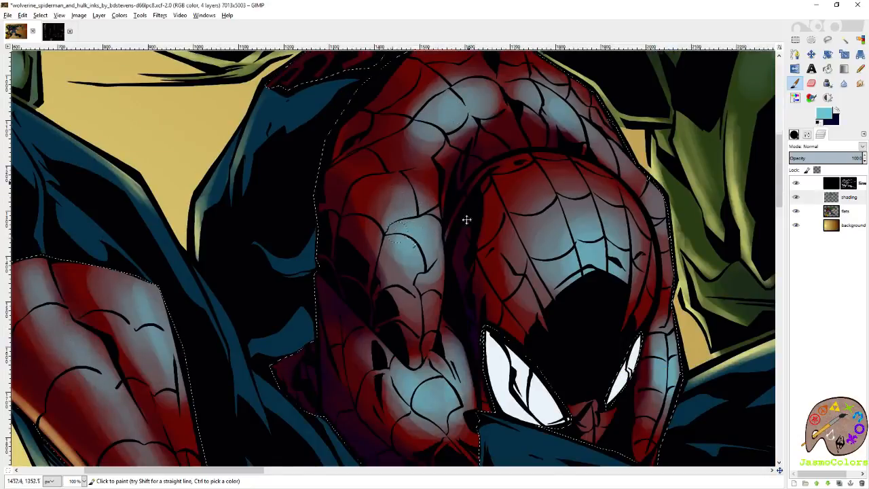
scroll(468, 190, "up", 3)
key("x")
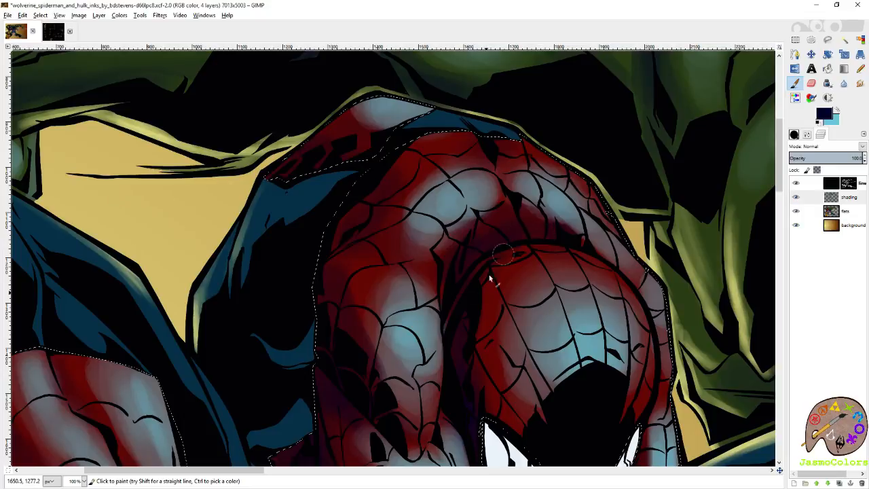
- Deepen the dark navy shading around Spider-Man's mask, refine the light-blue highlight on the red patch above his shoulder, and save the image
left_click_drag(456, 338, 493, 253)
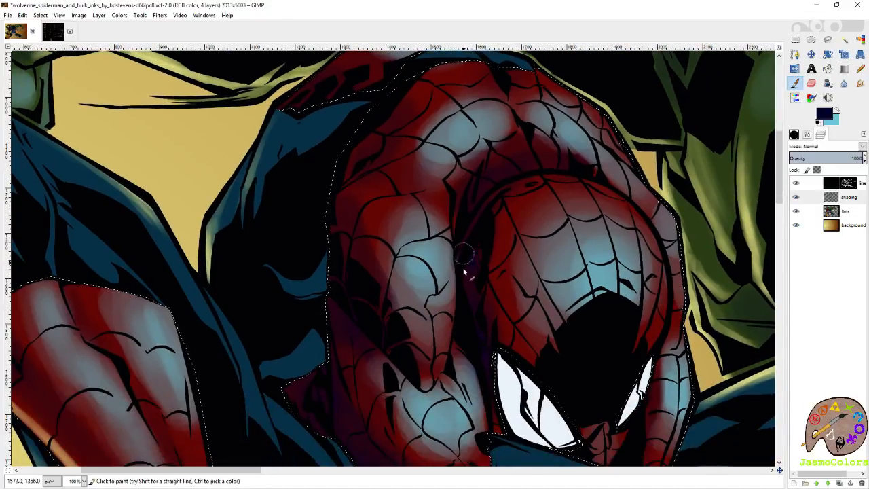
scroll(464, 266, "up", 5)
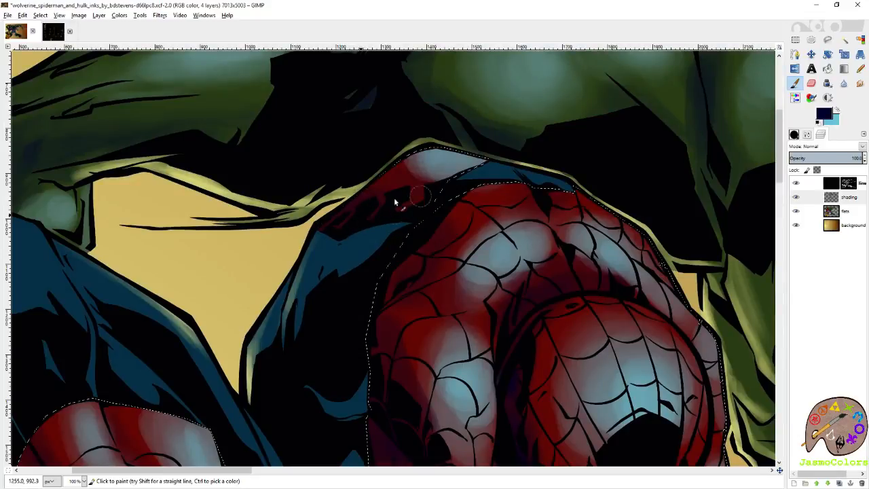
key("x")
key("shift+e")
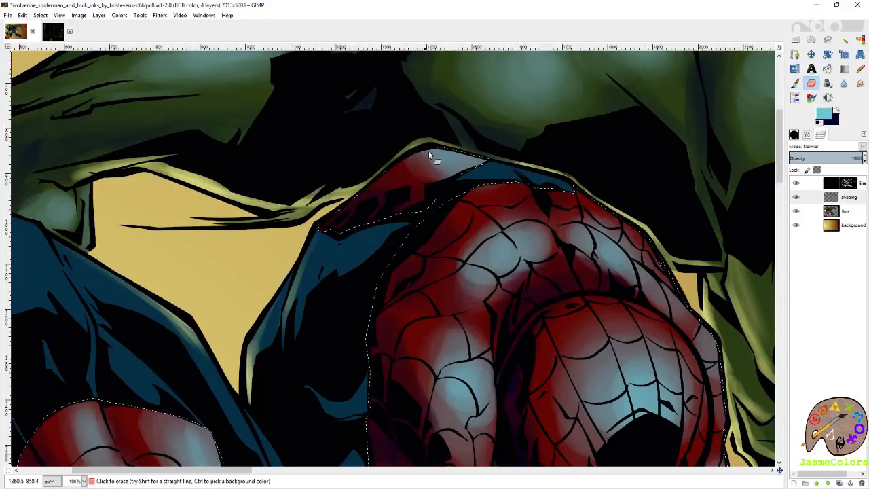
key("p")
left_click_drag(448, 155, 458, 172)
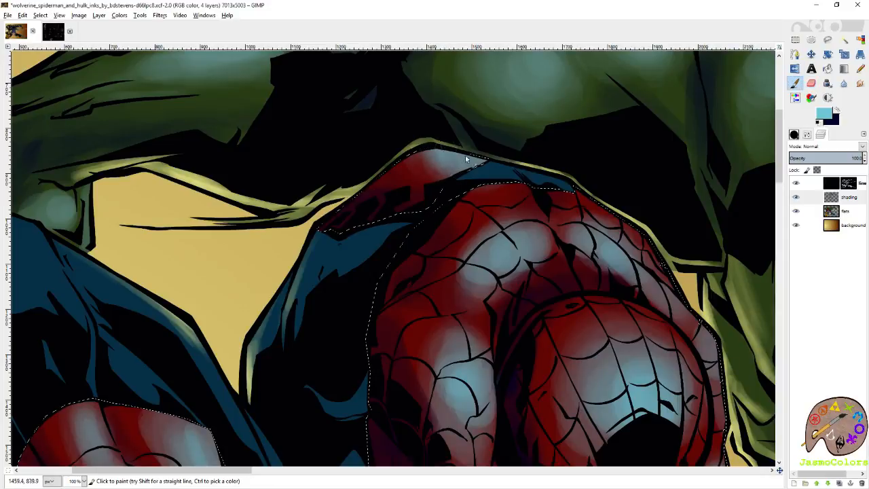
key("shift+o")
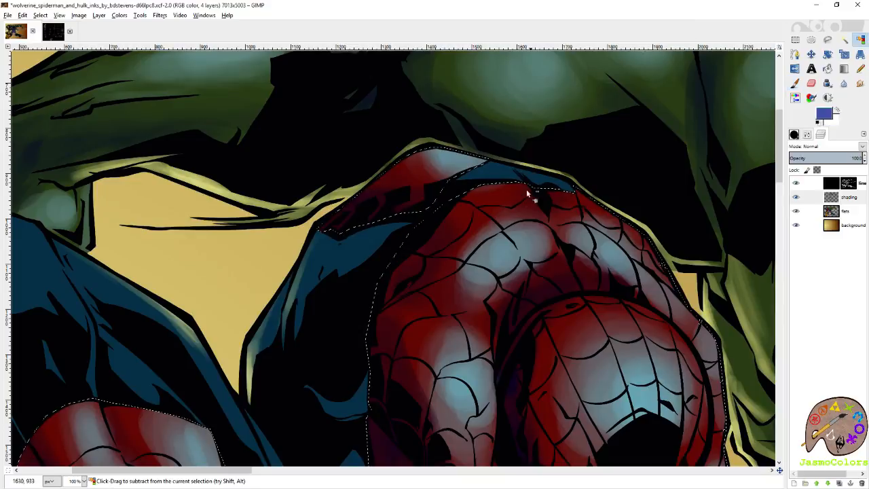
scroll(516, 202, "down", 4)
key("ctrl+s")
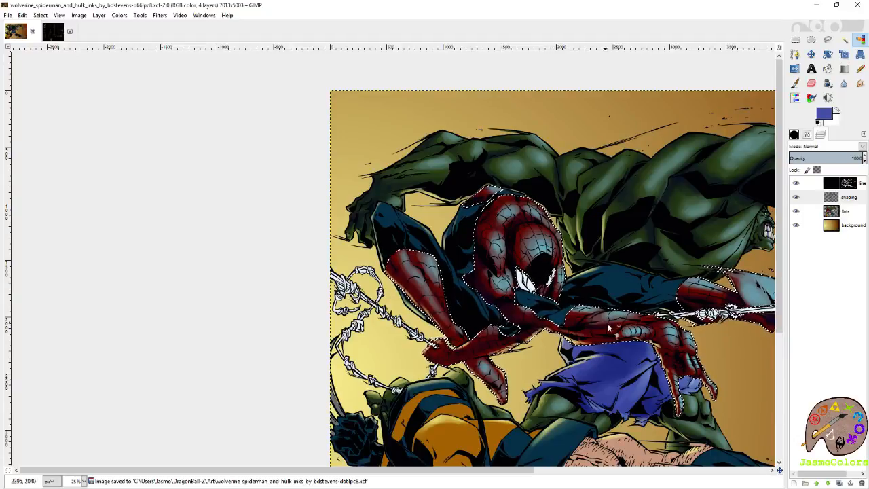
- Select the dark blue areas of the costumes by color on the flats layer
scroll(612, 329, "right", 5)
scroll(611, 328, "down", 5)
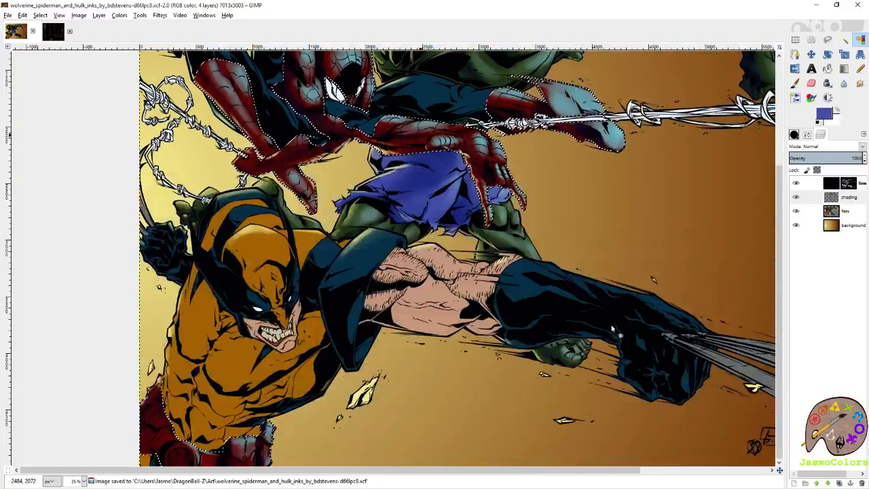
scroll(612, 329, "up", 4)
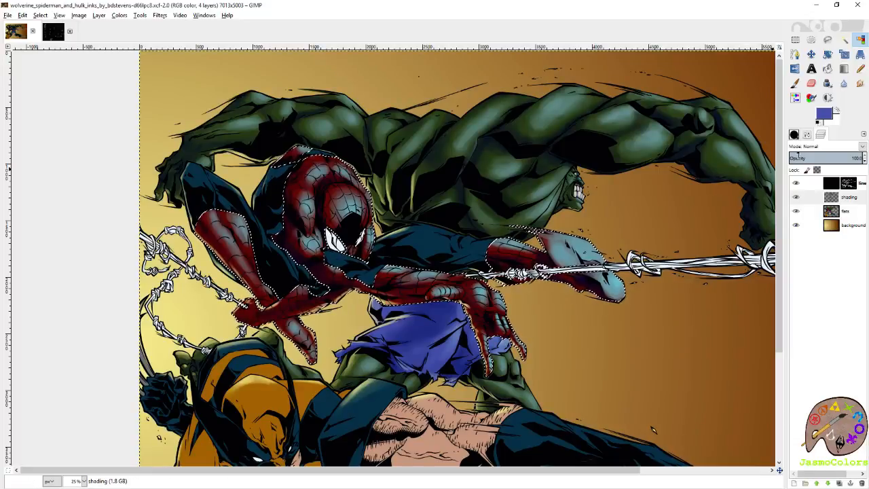
scroll(555, 224, "down", 5)
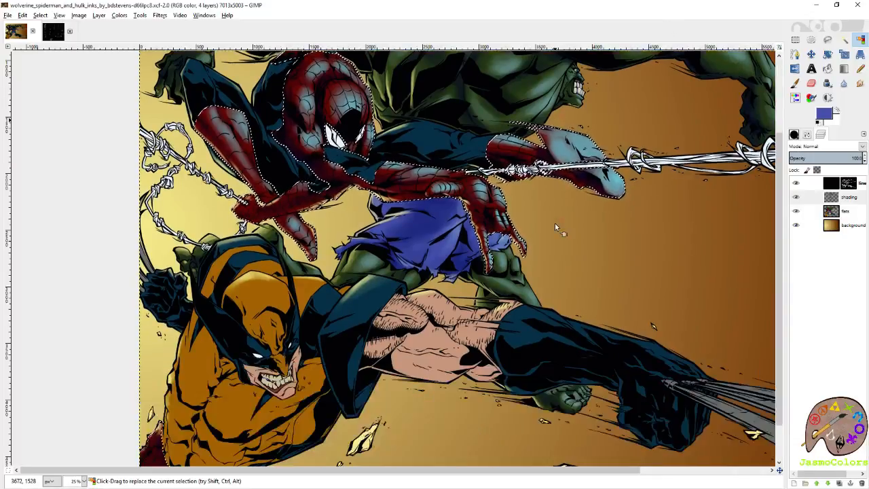
scroll(555, 224, "up", 3)
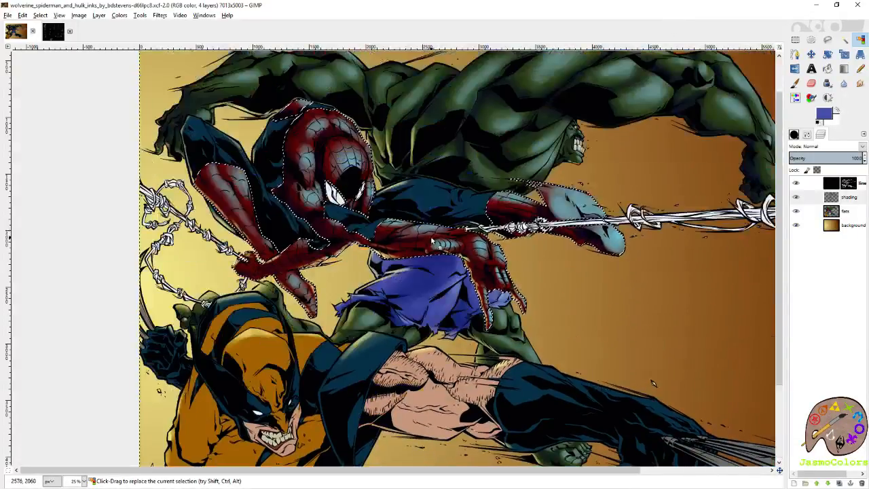
left_click(845, 211)
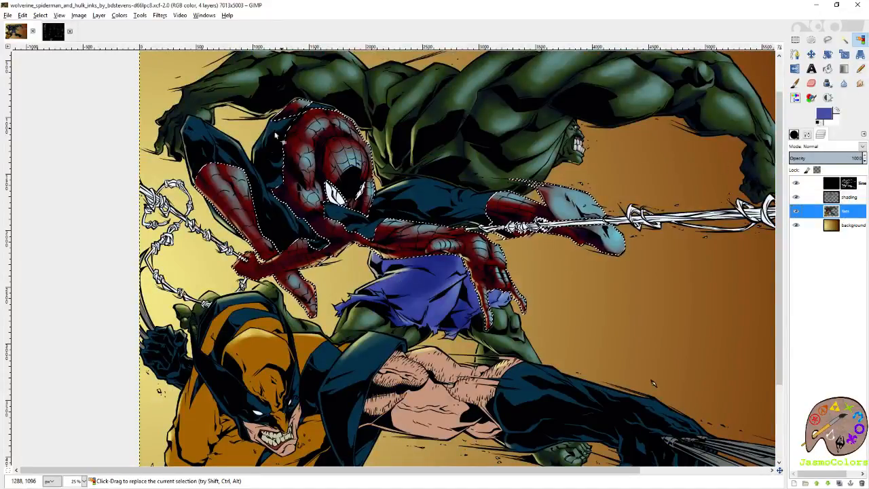
left_click(220, 154)
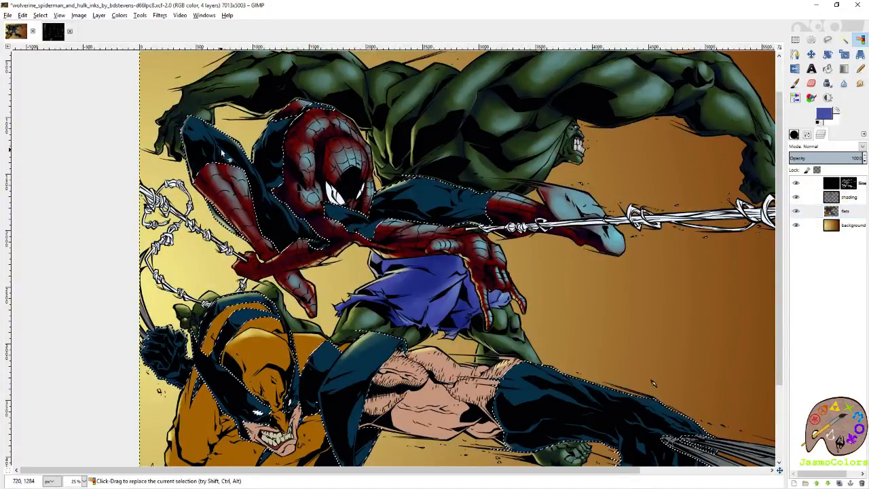
scroll(420, 139, "up", 1)
scroll(401, 214, "up", 2)
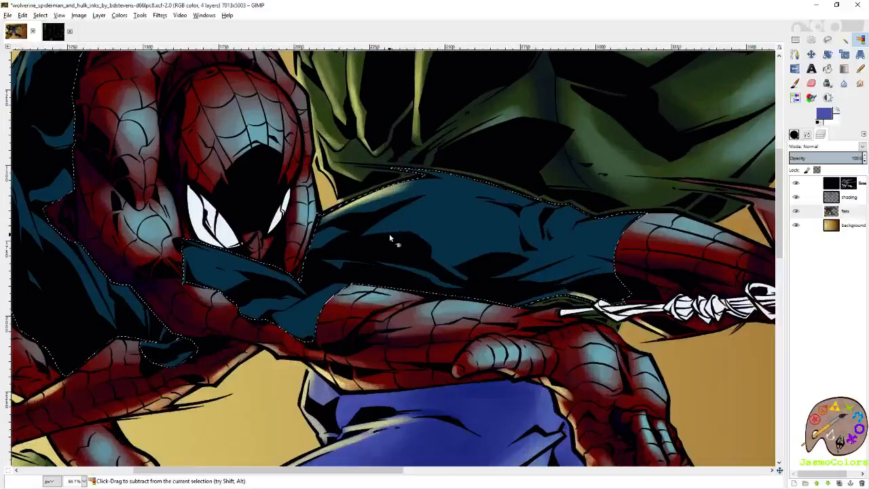
- Sample the blue of Spider-Man's outstretched leg and mix a very dark blue from it as the shading color
left_click(795, 83)
left_click(542, 213, "ctrl")
left_click(820, 121)
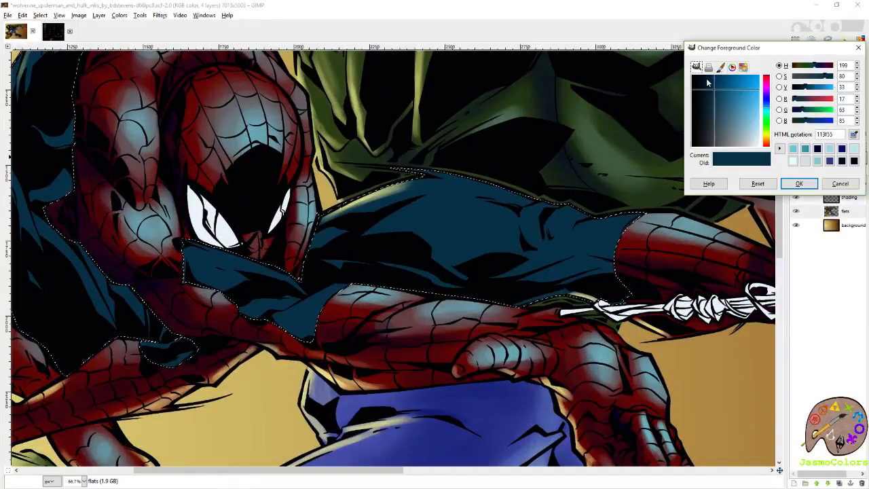
left_click_drag(708, 82, 702, 79)
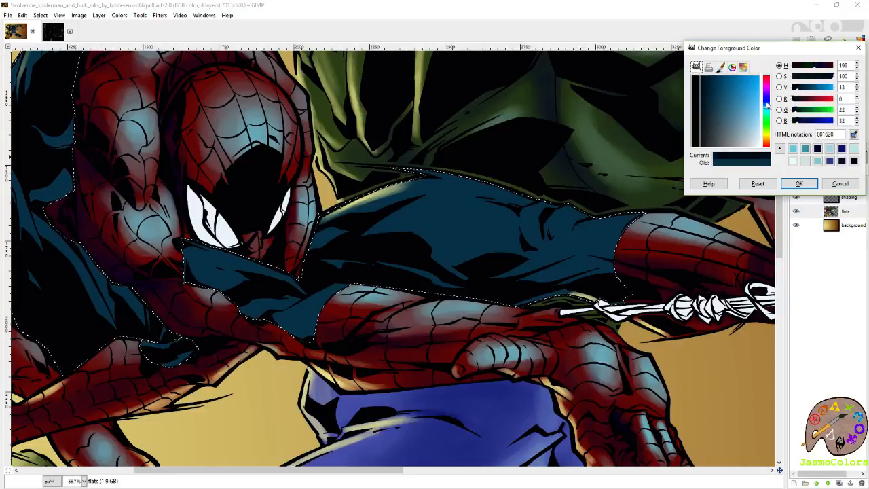
left_click(798, 184)
key("shift+e")
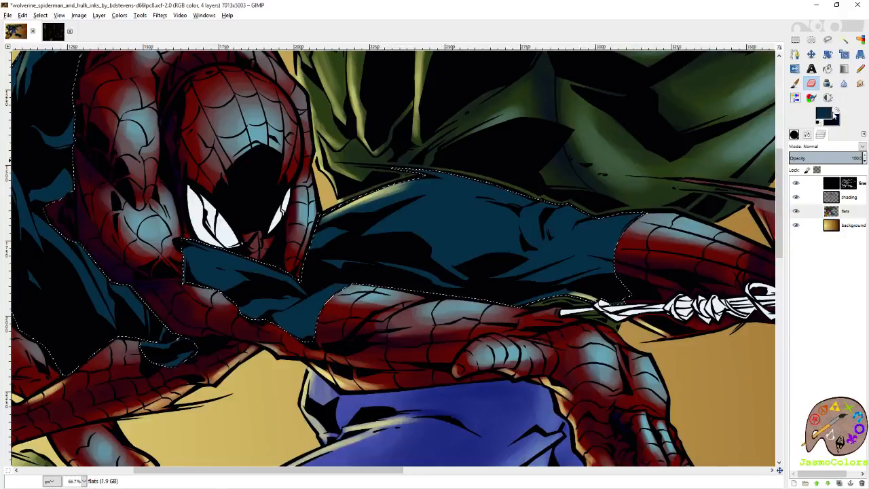
- Mix a light blue from the suit's blue as the highlight color, and save the image
left_click(824, 115)
left_click(724, 98)
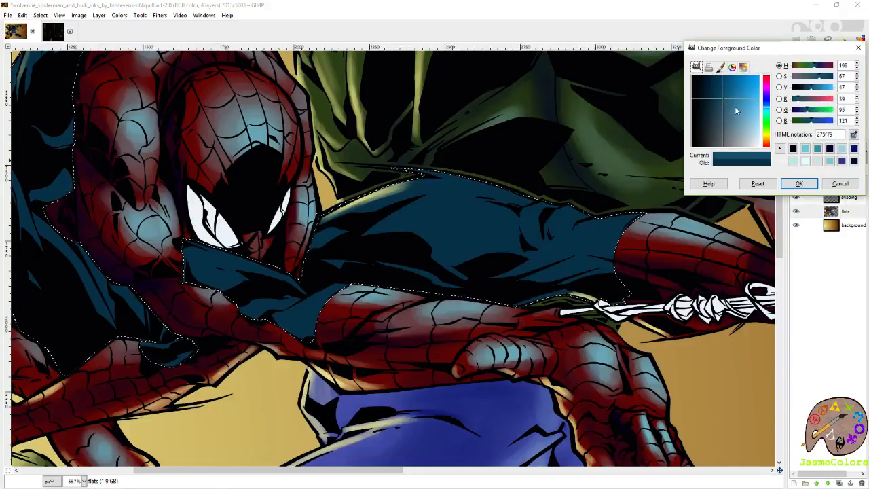
left_click(736, 106)
left_click(767, 114)
left_click_drag(741, 113, 752, 114)
left_click(798, 183)
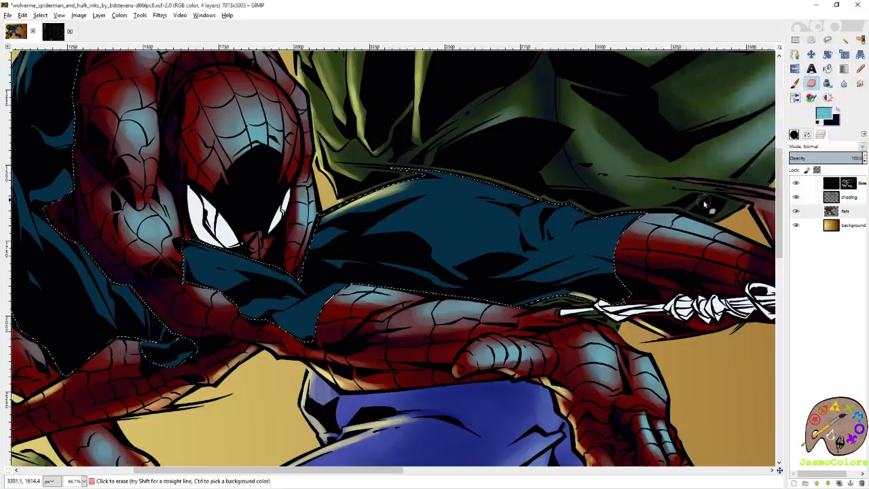
key("ctrl+s")
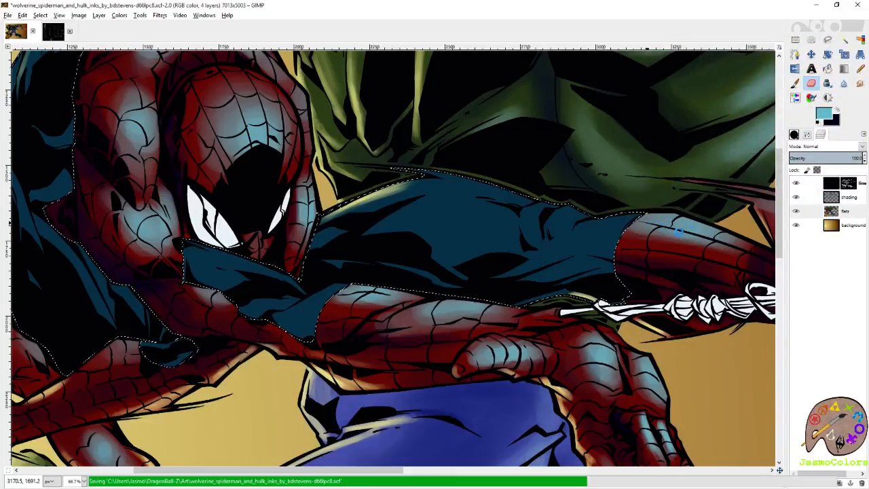
- On the shading layer, paint soft light-blue highlights on Spider-Man's outstretched blue leg, enlarging the brush to size 122.31
left_click(832, 196)
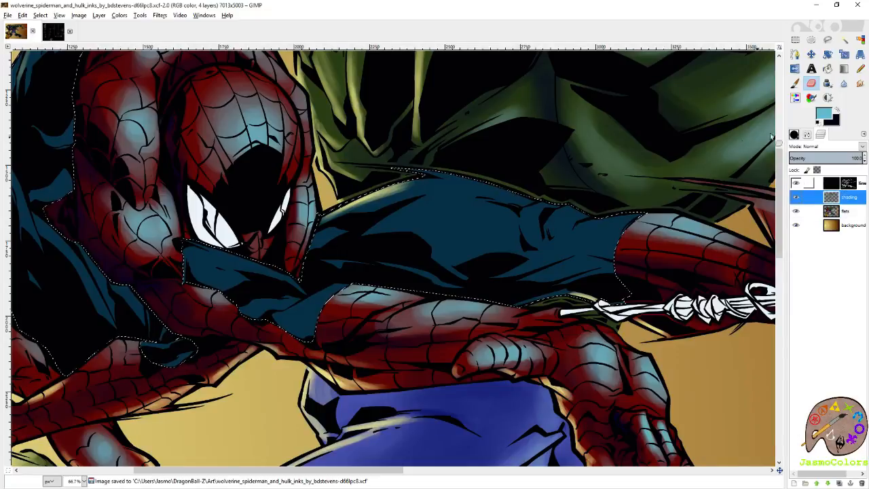
left_click(795, 83)
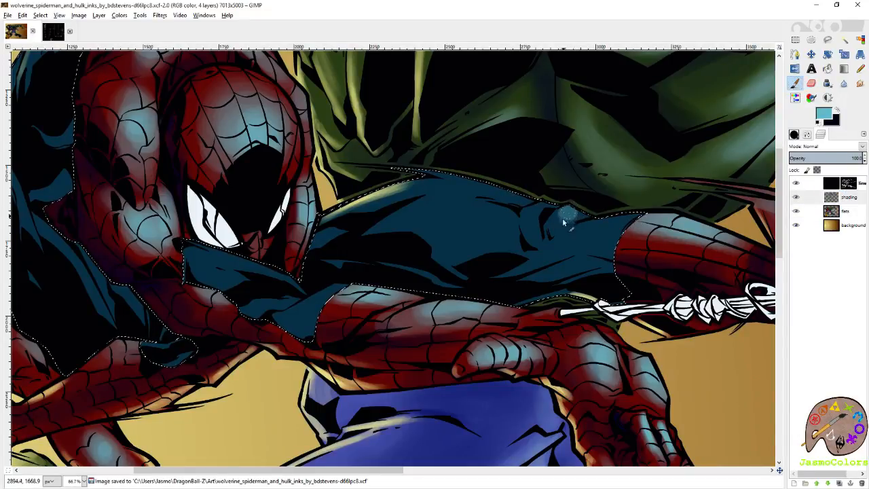
left_click_drag(565, 215, 547, 203)
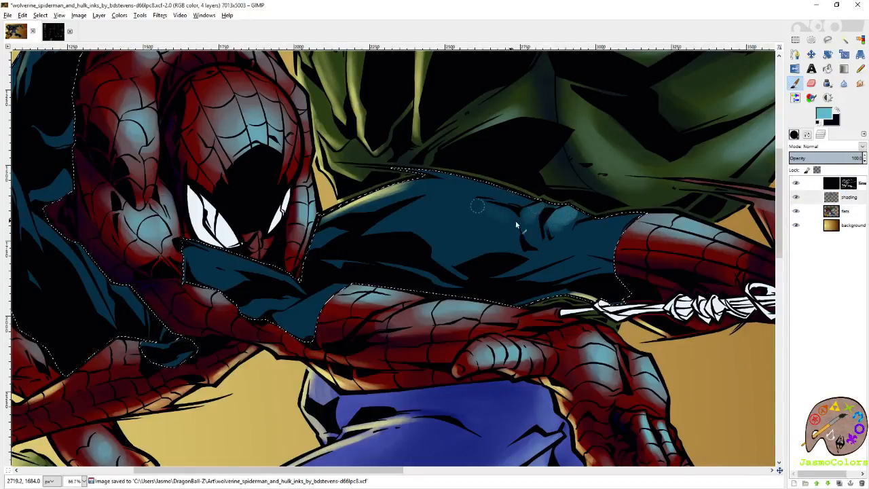
left_click(794, 135)
left_click(795, 196)
mouse_move(478, 222)
left_mouse_down()
mouse_move(457, 222)
mouse_move(514, 226)
left_mouse_up()
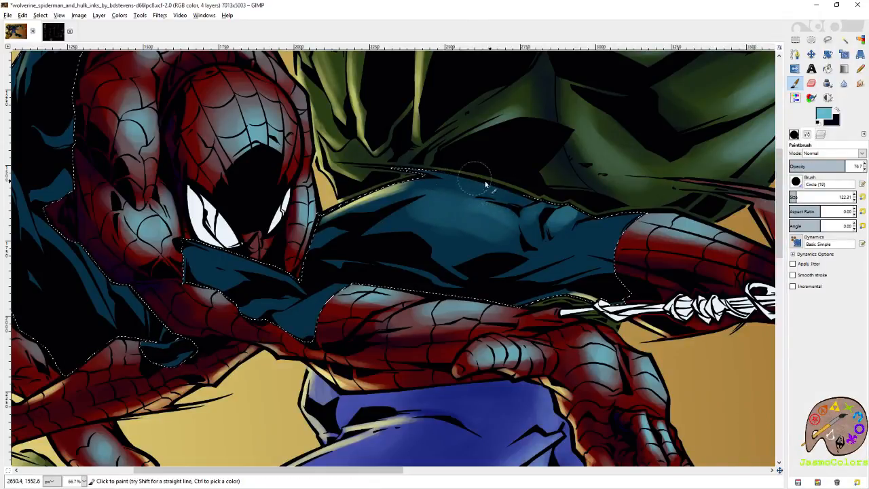
- Brush light-blue highlights onto the blue part of the suit below the mask and onto the raised blue knee
left_click_drag(224, 273, 410, 273)
mouse_move(408, 272)
left_mouse_down()
mouse_move(400, 276)
mouse_move(413, 283)
left_mouse_up()
left_click_drag(360, 139, 505, 264)
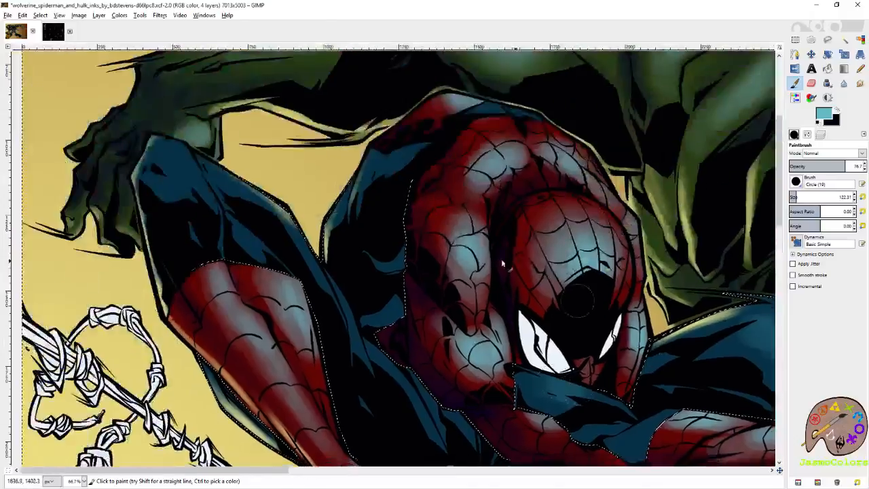
mouse_move(499, 105)
left_mouse_down()
mouse_move(483, 109)
mouse_move(533, 106)
left_mouse_up()
mouse_move(369, 208)
left_mouse_down()
mouse_move(442, 211)
mouse_move(521, 183)
mouse_move(399, 221)
left_mouse_up()
left_click_drag(515, 325, 419, 245)
mouse_move(570, 301)
left_mouse_down()
mouse_move(363, 232)
mouse_move(202, 163)
left_mouse_up()
left_click_drag(317, 212, 460, 272)
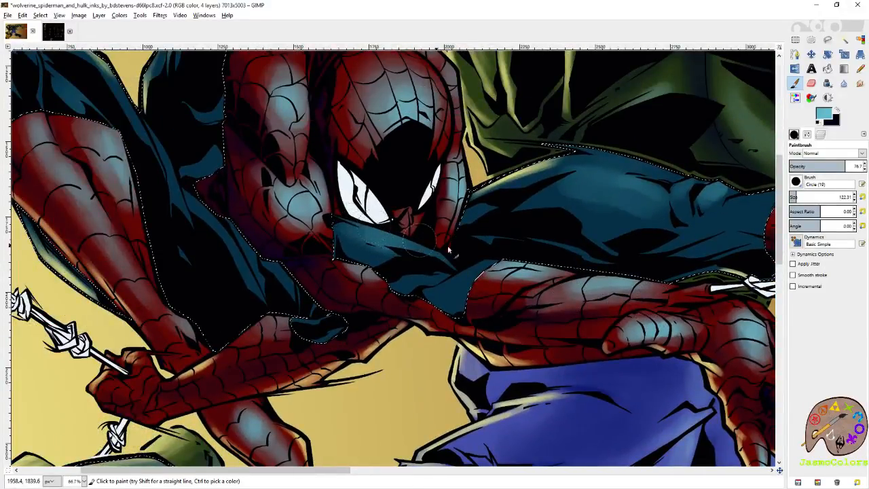
- Add finer light-blue highlights to the blue area under the mask and the outstretched leg's knee fold, using brush size 43.81
left_click(793, 196)
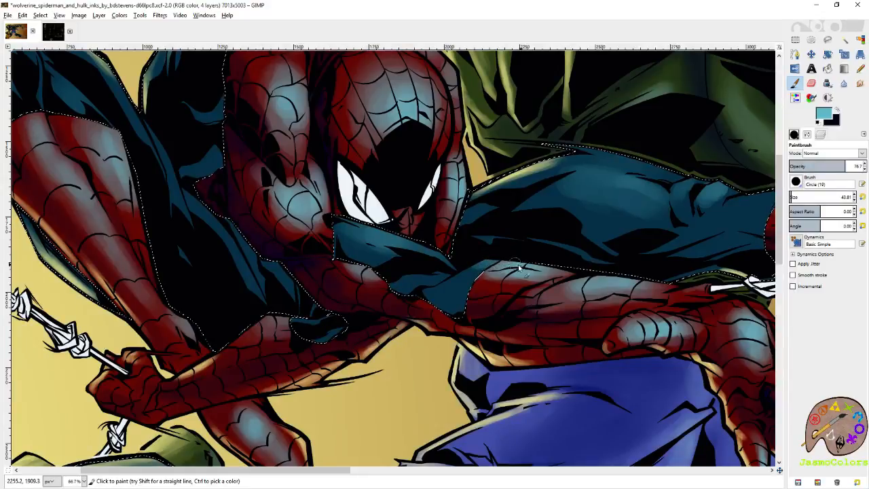
mouse_move(345, 222)
left_mouse_down()
mouse_move(421, 246)
mouse_move(366, 229)
mouse_move(400, 242)
left_mouse_up()
left_click_drag(577, 183, 410, 223)
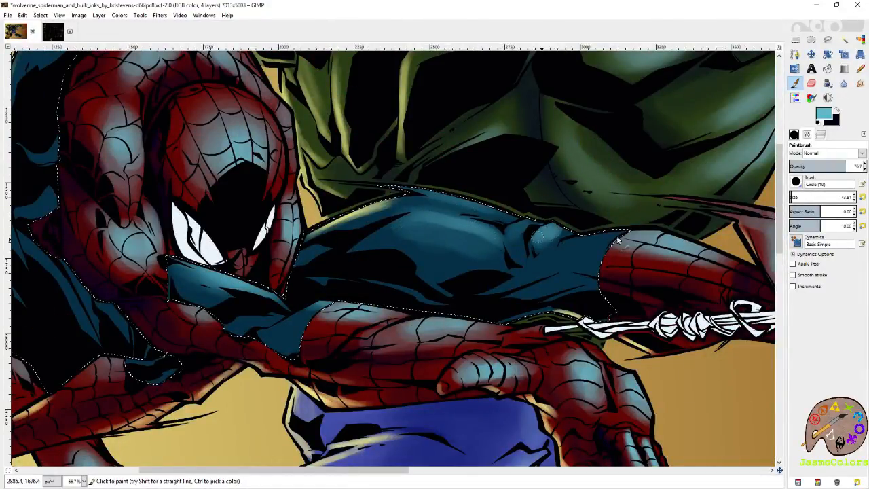
left_click_drag(606, 239, 640, 271)
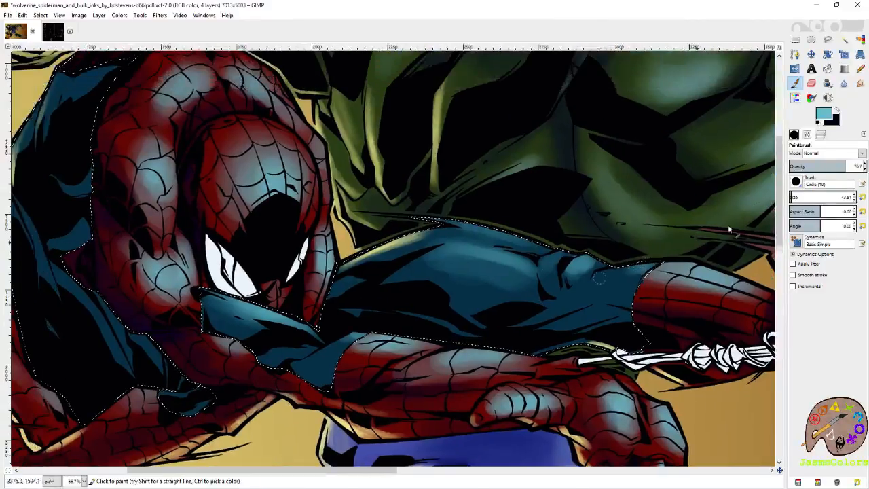
- Broaden the light-blue highlight on the outstretched blue thigh with brush size 108.04, and erase the excess around its folds
left_click(795, 197)
mouse_move(511, 279)
left_mouse_down()
mouse_move(435, 261)
mouse_move(420, 268)
left_mouse_up()
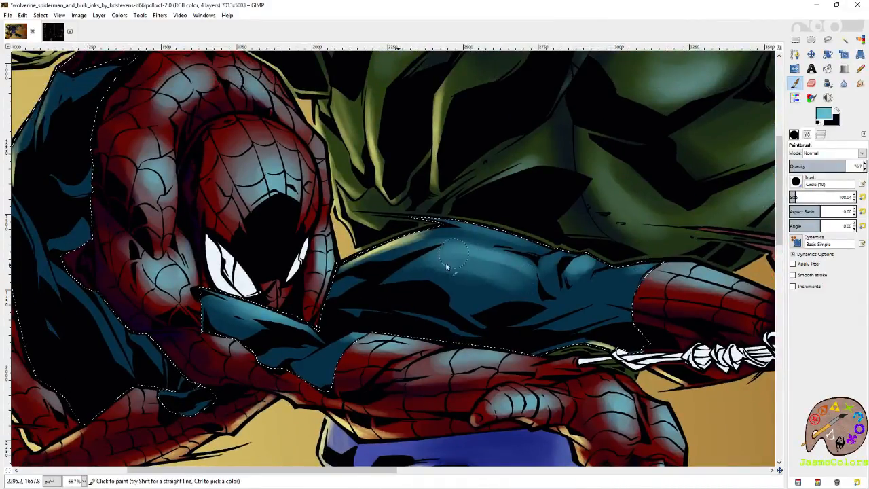
key("shift+e")
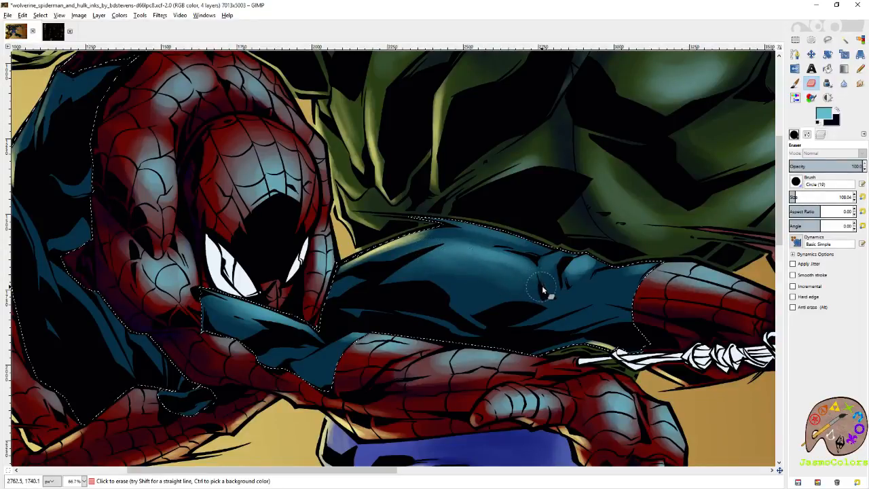
left_click_drag(545, 266, 476, 307)
- Paint very dark blue shadows on the underside of the outstretched leg, the blue area below the mask, and the blue torso behind the arm
key("x")
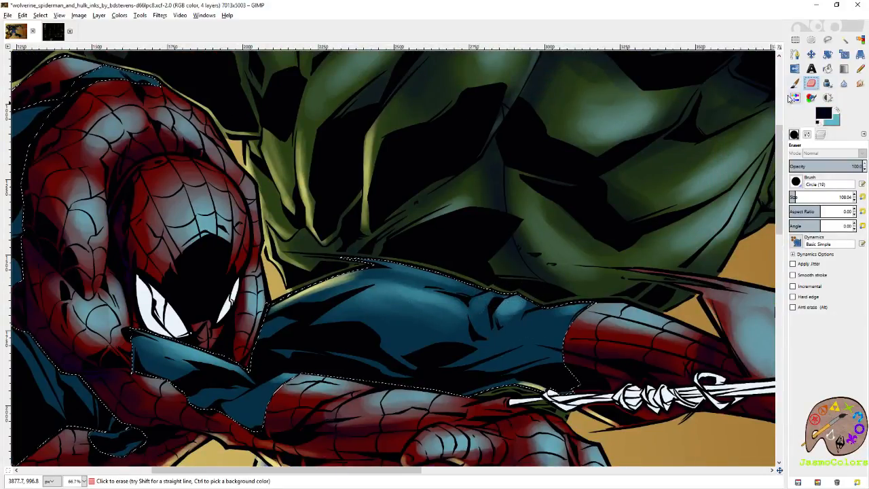
key("p")
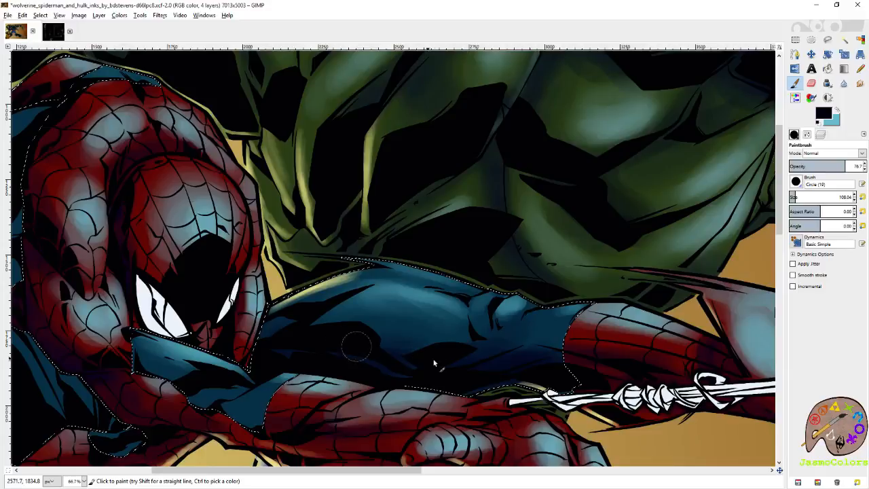
left_click_drag(411, 319, 618, 240)
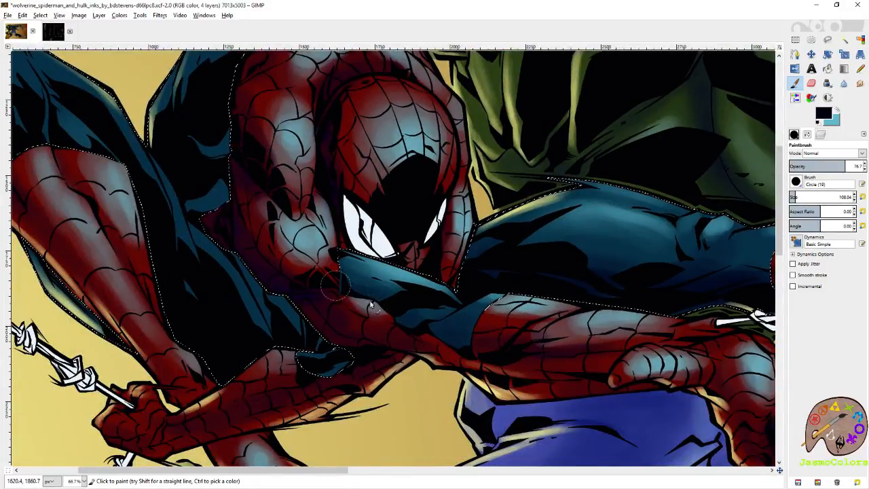
left_click_drag(340, 279, 446, 325)
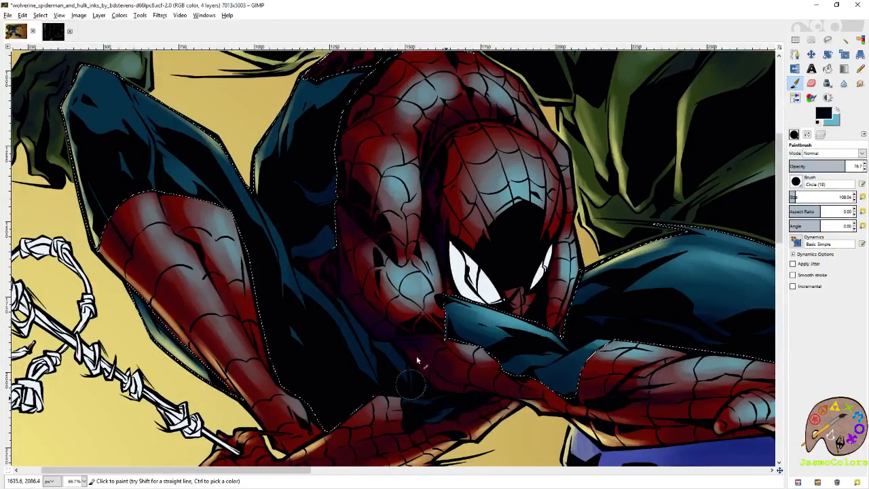
mouse_move(335, 187)
left_mouse_down()
mouse_move(314, 148)
mouse_move(357, 224)
mouse_move(431, 177)
left_mouse_up()
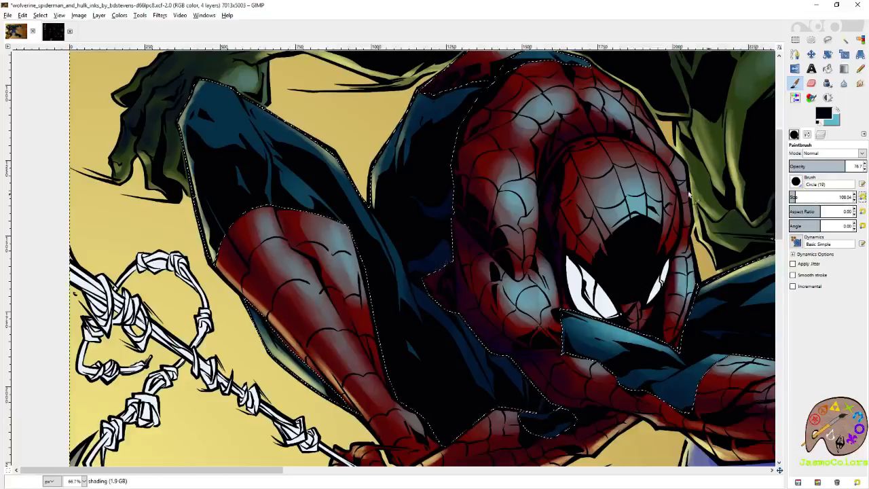
- With brush size 50.95, brush light-blue highlights onto the raised blue knee and thigh and the blue strip across Spider-Man's upper back
left_click_drag(197, 149, 323, 199)
left_click(792, 195)
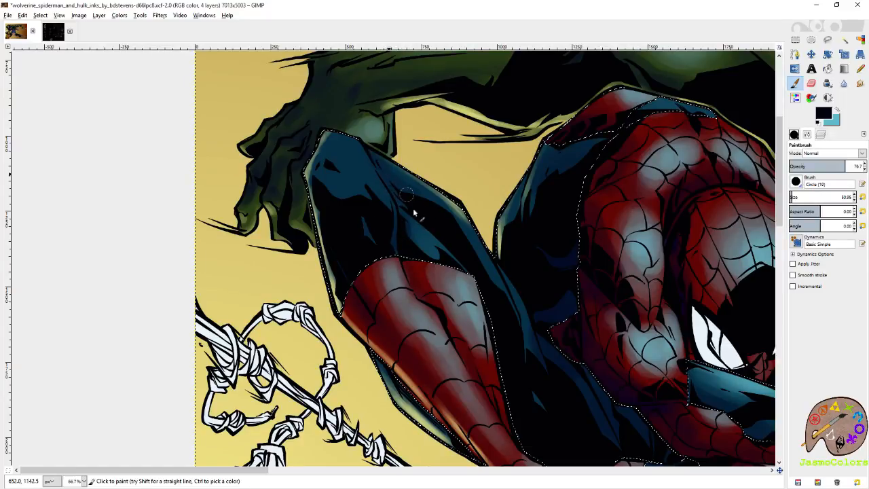
left_click_drag(559, 364, 431, 274)
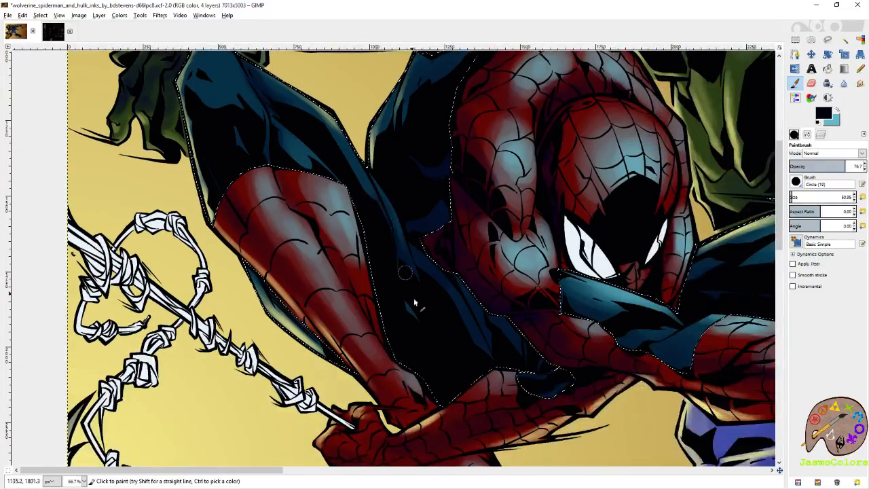
left_click_drag(531, 388, 444, 328)
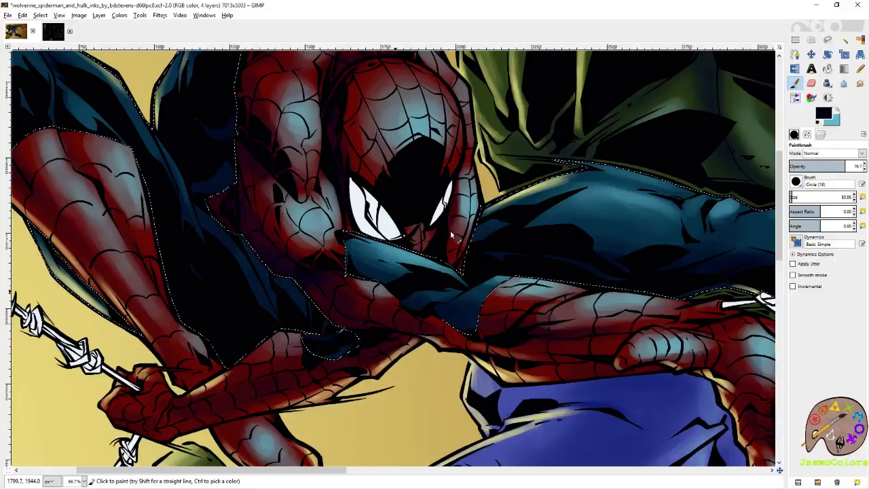
left_click_drag(509, 278, 395, 298)
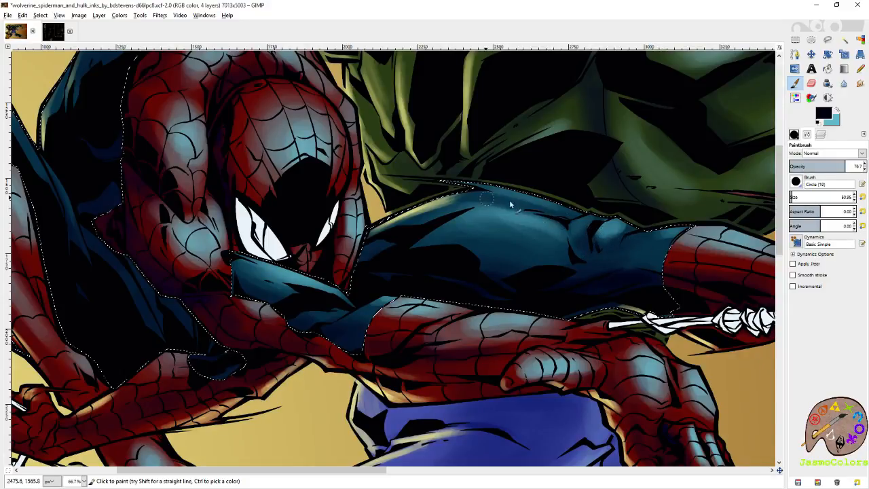
mouse_move(391, 239)
left_mouse_down()
mouse_move(578, 293)
mouse_move(626, 342)
left_mouse_up()
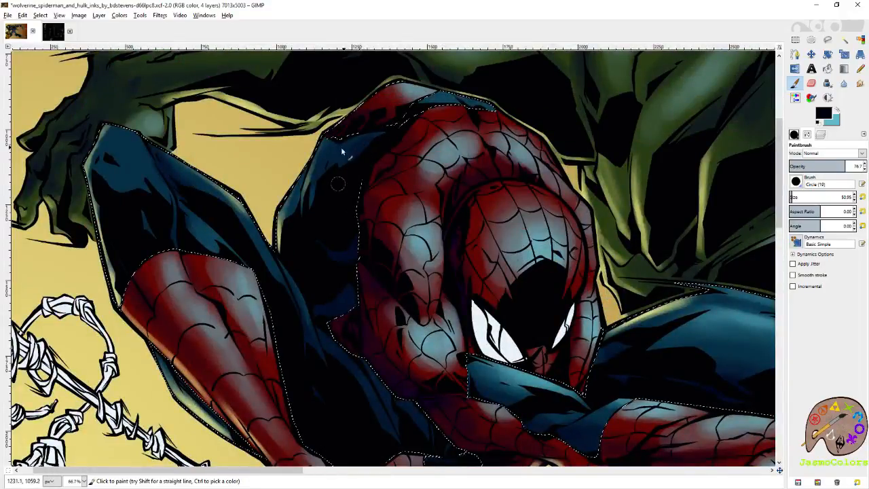
left_click_drag(284, 254, 363, 278)
key("x")
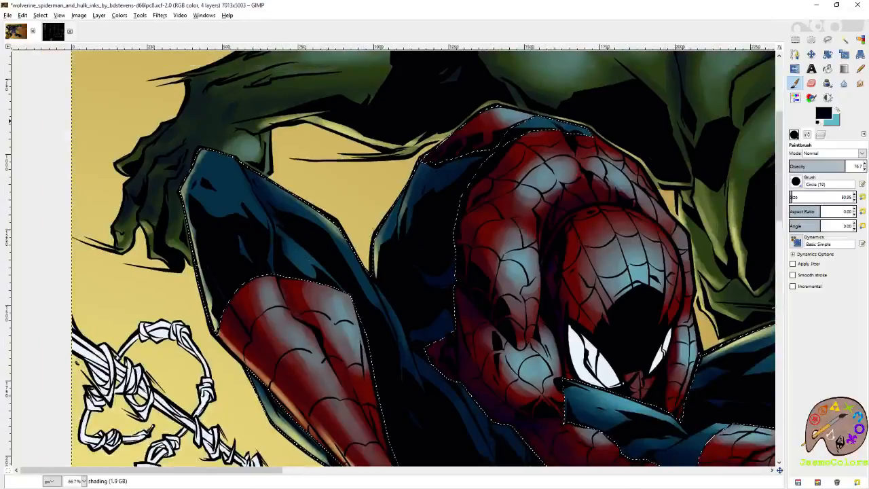
mouse_move(243, 187)
left_mouse_down()
mouse_move(216, 166)
mouse_move(245, 207)
mouse_move(237, 215)
left_mouse_up()
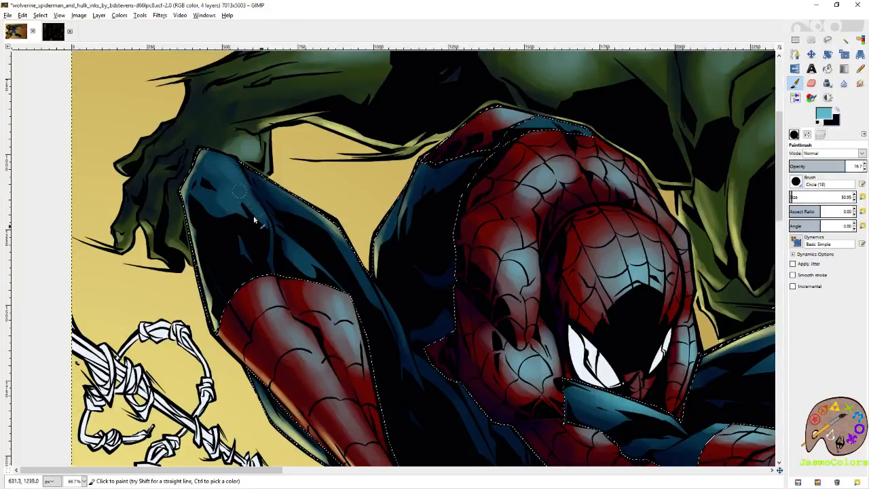
mouse_move(296, 260)
left_mouse_down()
mouse_move(317, 283)
mouse_move(301, 255)
left_mouse_up()
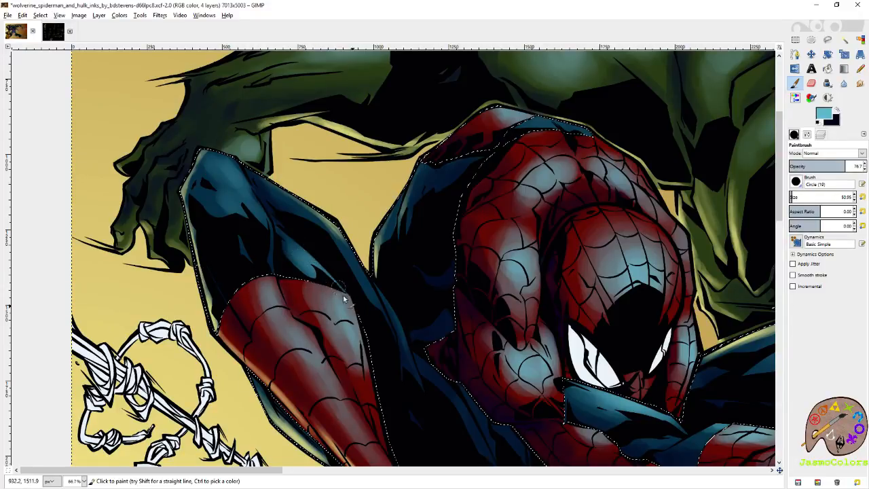
mouse_move(260, 201)
left_mouse_down()
mouse_move(265, 234)
mouse_move(239, 192)
left_mouse_up()
left_click_drag(223, 162, 238, 169)
mouse_move(574, 134)
left_mouse_down()
mouse_move(536, 133)
mouse_move(542, 125)
left_mouse_up()
- Extend the light-blue highlight along the upper edge of the outstretched blue thigh
mouse_move(543, 221)
left_mouse_down()
mouse_move(442, 125)
mouse_move(327, 65)
mouse_move(237, 76)
left_mouse_up()
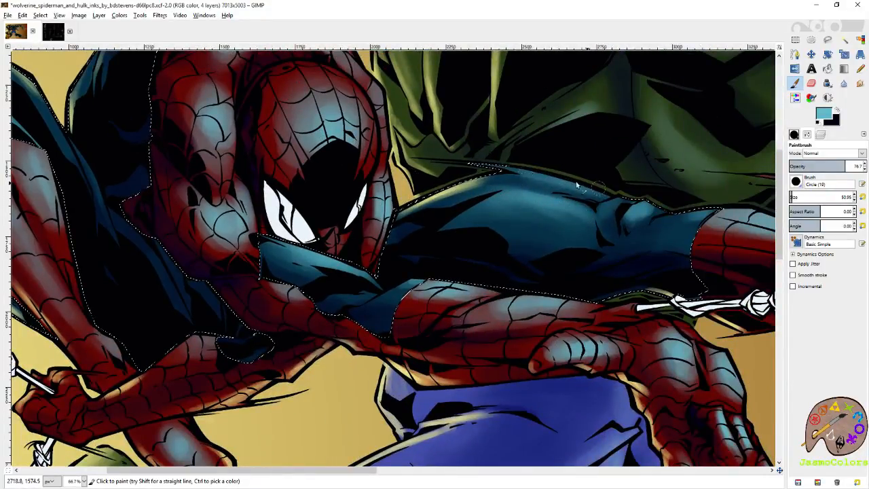
left_click_drag(597, 188, 475, 176)
left_click_drag(554, 254, 315, 211)
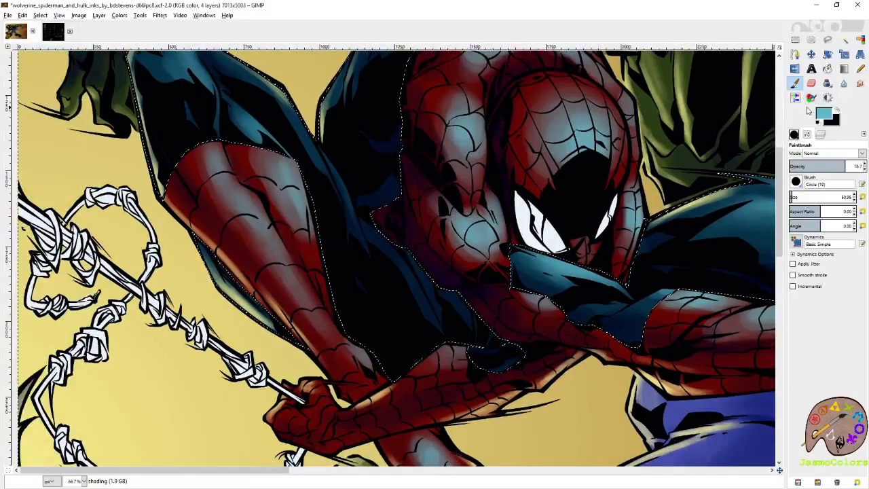
key("x")
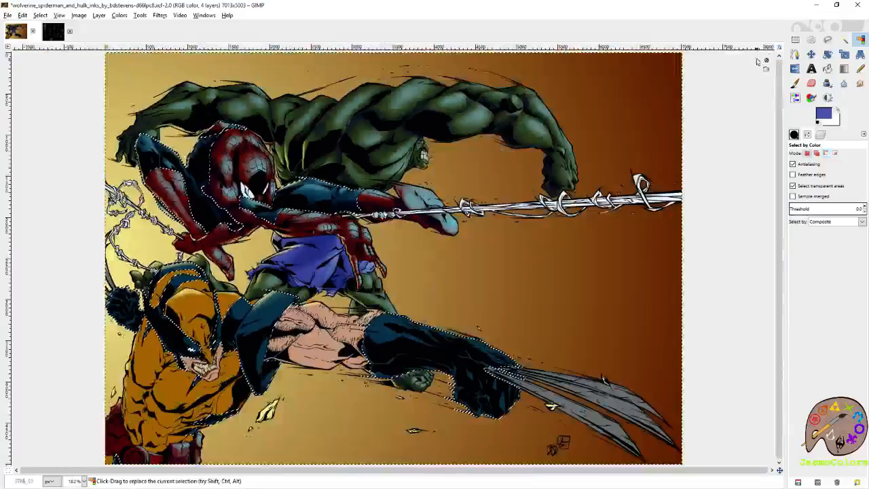
- Clear the current selection and save the image
key("r")
key("ctrl+shift+a")
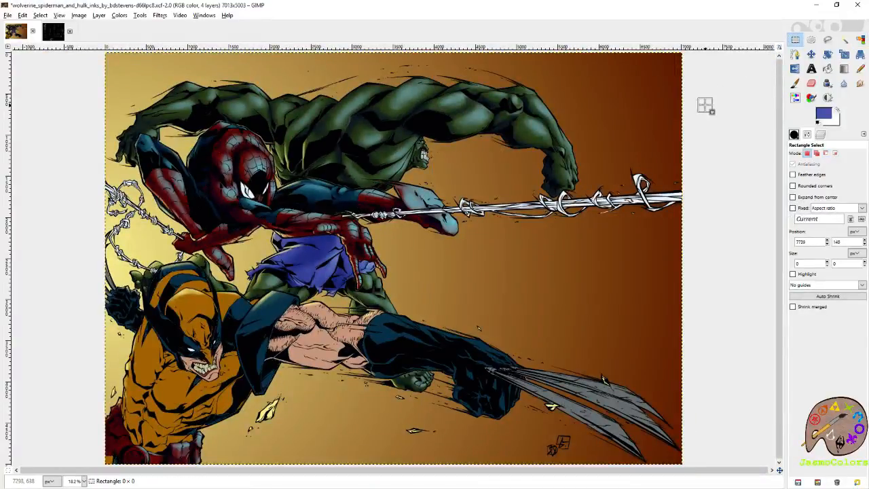
key("ctrl+s")
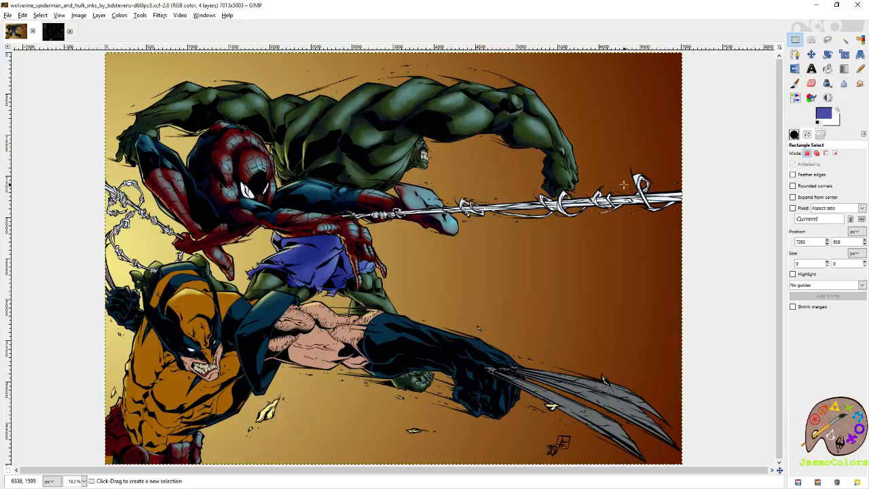
- Select the white of Spider-Man's eyes by color on the flats layer
key("ctrl")
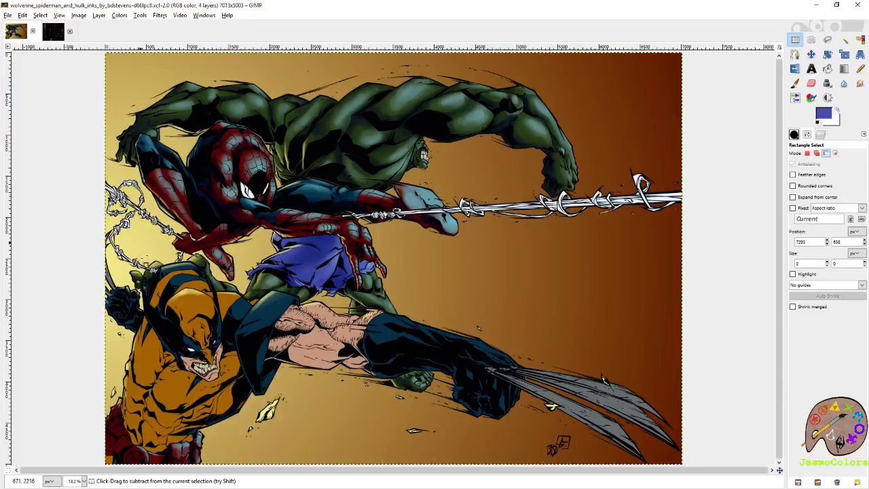
scroll(231, 193, "up", 5)
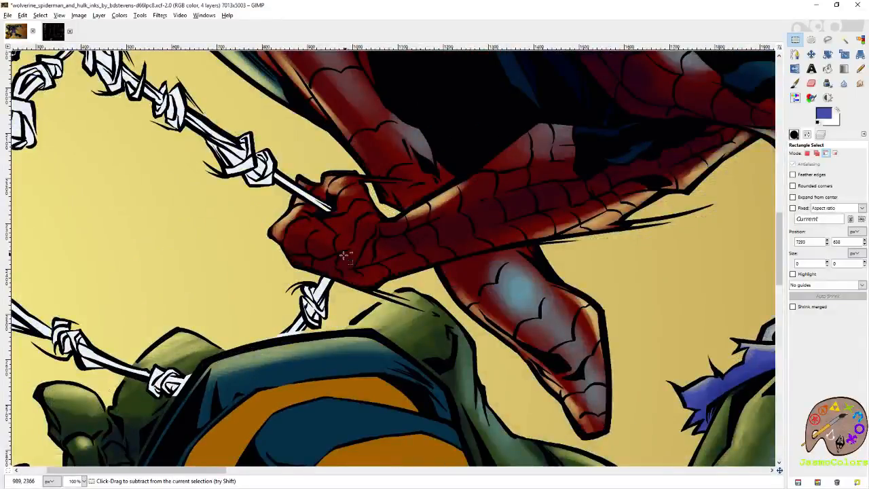
scroll(348, 254, "down", 5)
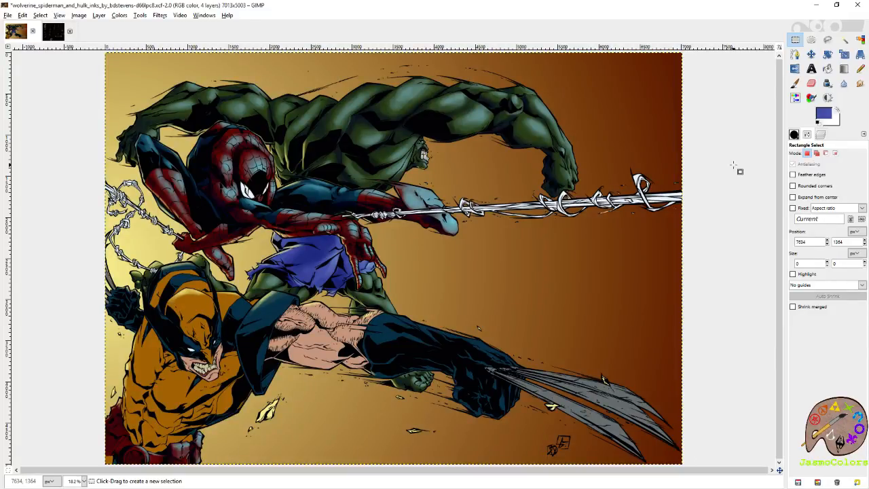
left_click(821, 135)
left_click(846, 212)
left_click(860, 39)
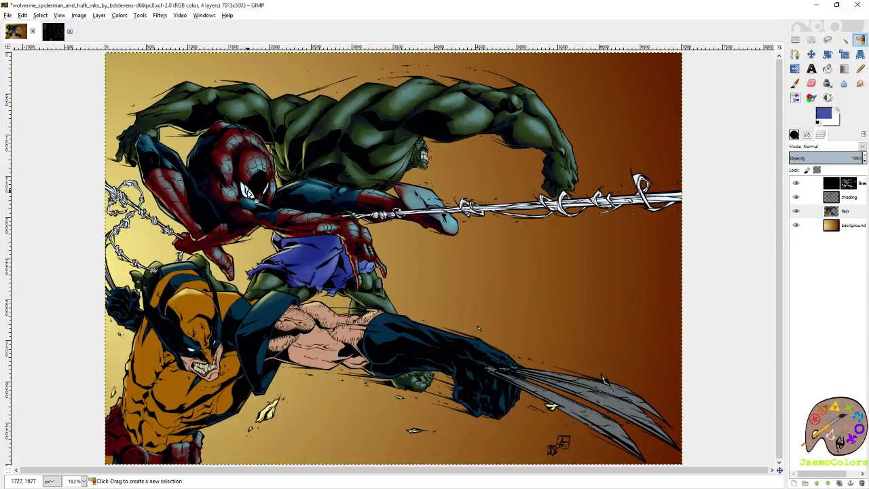
scroll(249, 193, "up", 3)
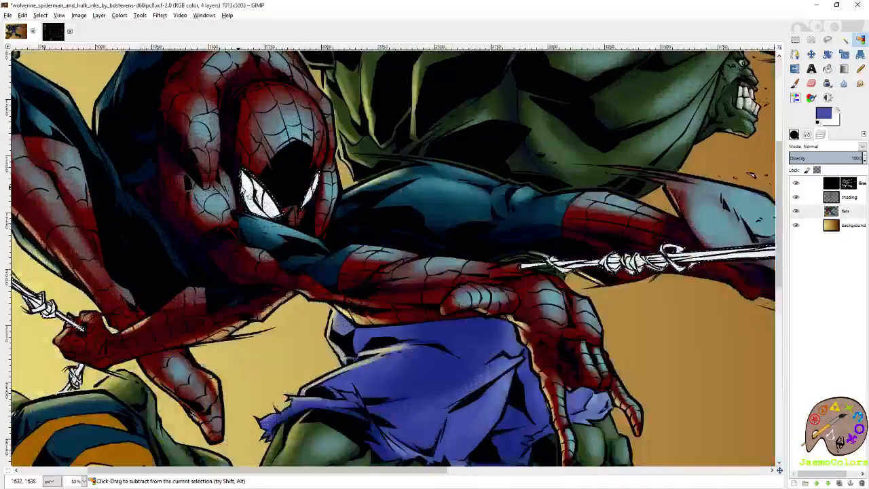
scroll(252, 194, "up", 3)
- Make the shading layer active for the paintbrush and set the foreground to a muted greyish blue derived from the eye color
key("p")
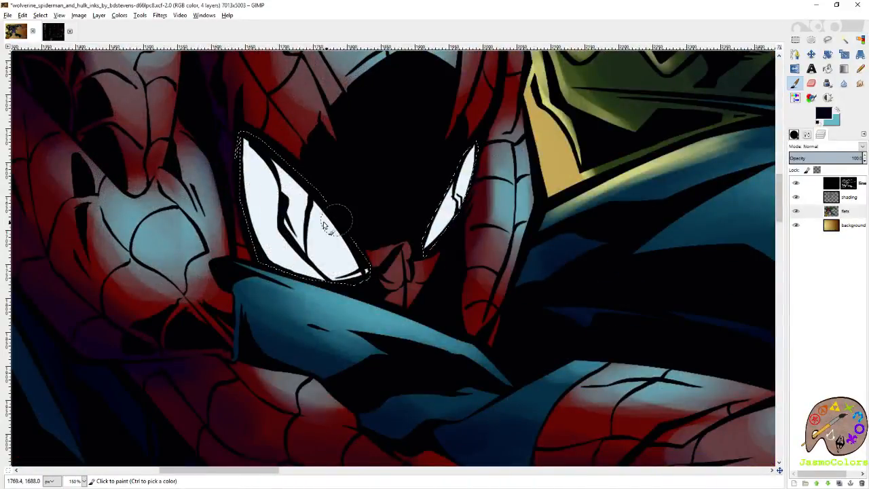
left_click(849, 197)
left_click(823, 115)
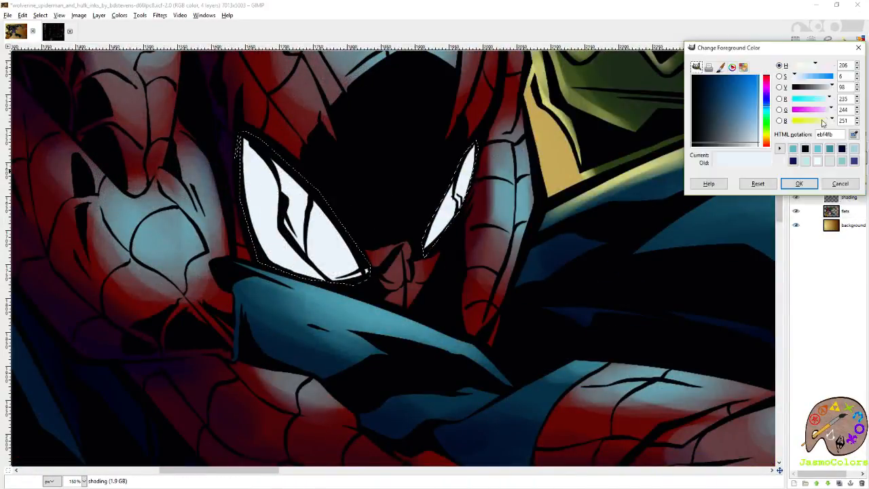
left_click(749, 132)
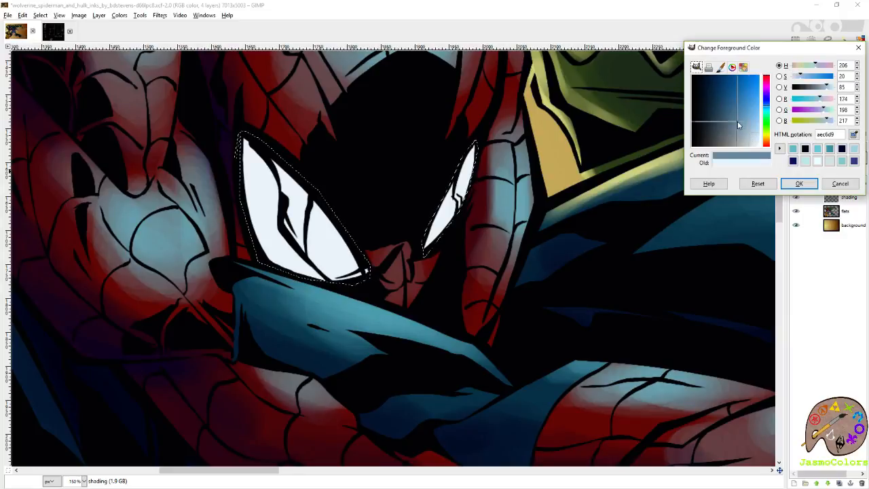
left_click(799, 183)
- Paint greyish-blue shading over the outer part of the larger eye and the smaller eye, adding finer strokes with brush size 21
scroll(411, 181, "left", 2)
mouse_move(336, 160)
left_mouse_down()
mouse_move(336, 178)
mouse_move(342, 203)
mouse_move(339, 159)
mouse_move(351, 142)
mouse_move(335, 210)
mouse_move(331, 152)
mouse_move(350, 150)
mouse_move(364, 219)
mouse_move(347, 209)
mouse_move(335, 223)
mouse_move(346, 269)
mouse_move(350, 201)
mouse_move(397, 207)
mouse_move(316, 142)
mouse_move(340, 151)
mouse_move(333, 229)
mouse_move(336, 221)
mouse_move(323, 225)
mouse_move(370, 209)
left_mouse_up()
mouse_move(558, 163)
left_mouse_down()
mouse_move(546, 191)
mouse_move(514, 215)
mouse_move(513, 197)
left_mouse_up()
mouse_move(360, 157)
left_mouse_down()
mouse_move(326, 156)
mouse_move(317, 169)
mouse_move(362, 199)
mouse_move(363, 178)
mouse_move(348, 156)
mouse_move(319, 160)
mouse_move(332, 233)
mouse_move(340, 183)
mouse_move(422, 162)
left_mouse_up()
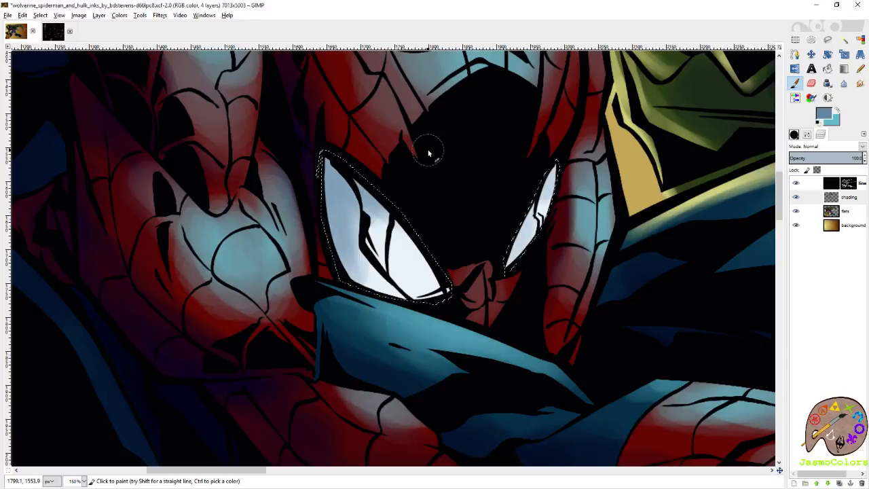
mouse_move(345, 163)
left_mouse_down()
mouse_move(331, 156)
mouse_move(326, 234)
left_mouse_up()
left_click(794, 134)
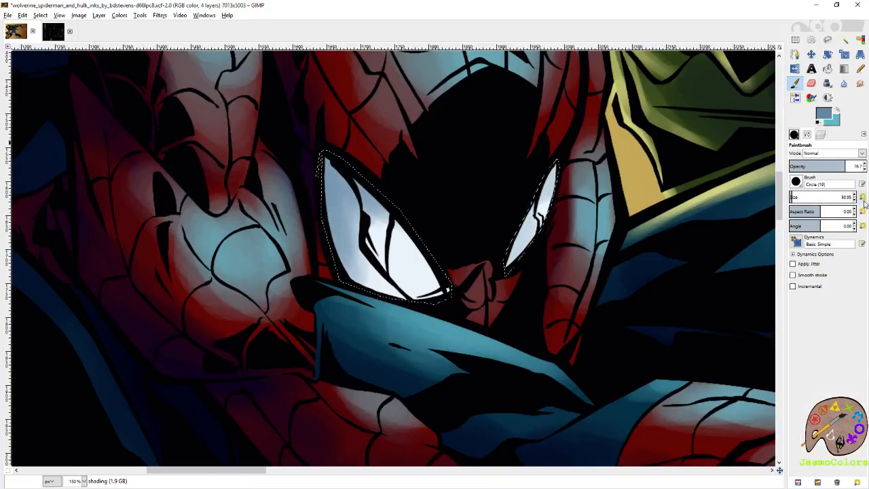
mouse_move(313, 167)
left_mouse_down()
mouse_move(353, 180)
mouse_move(330, 161)
mouse_move(363, 205)
mouse_move(357, 232)
mouse_move(367, 255)
mouse_move(375, 268)
mouse_move(399, 278)
left_mouse_up()
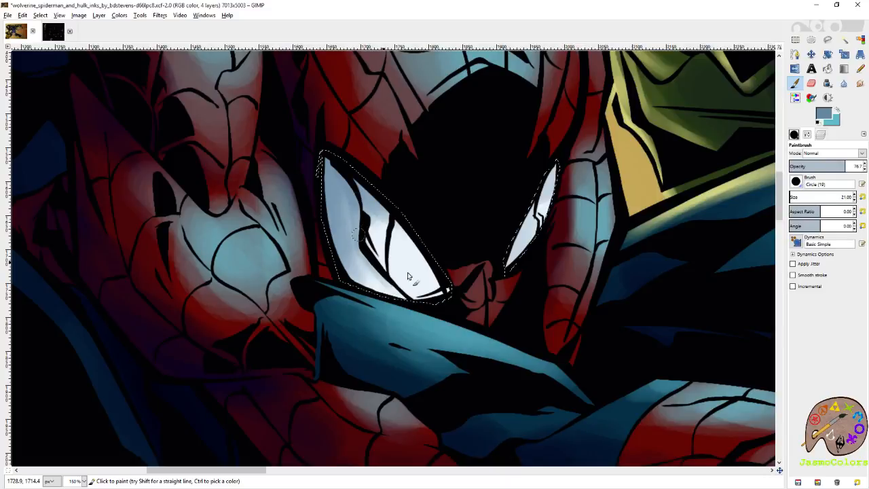
- Check how the color selection covers the web strands as well as Spider-Man's eyes
scroll(540, 203, "left", 10)
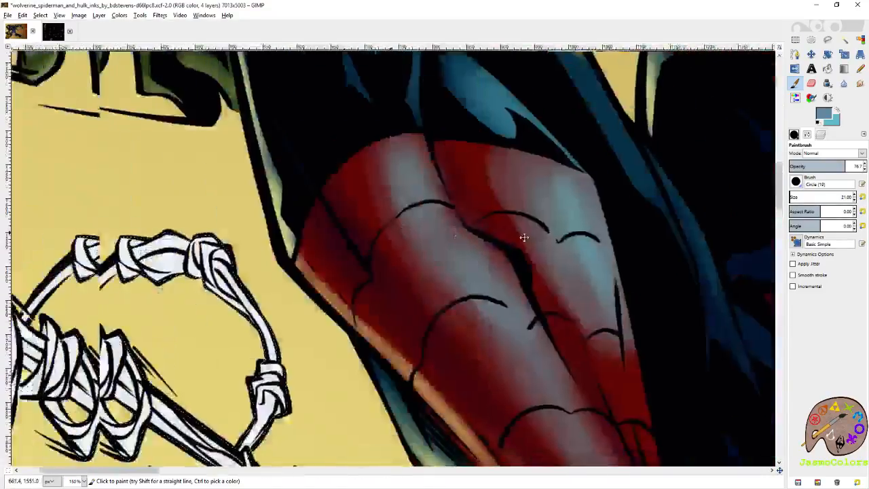
scroll(475, 197, "down", 2)
scroll(421, 197, "right", 4)
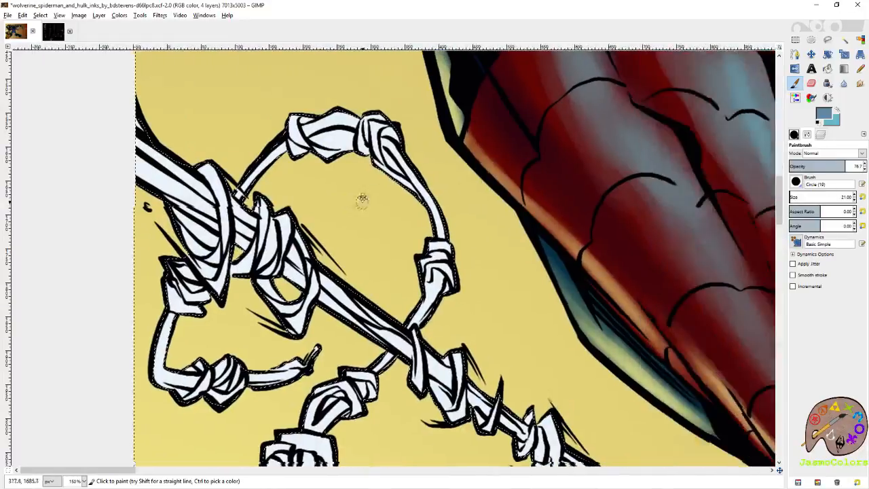
key("shift+o")
scroll(367, 171, "down", 4)
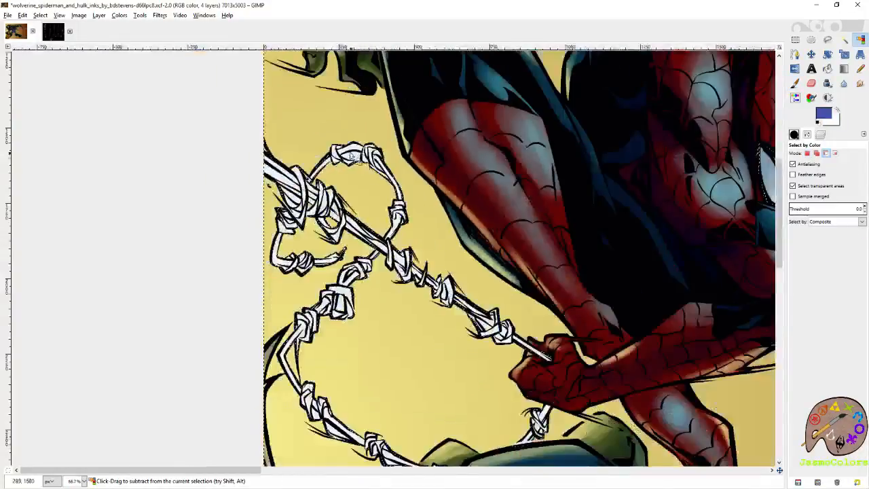
scroll(366, 171, "down", 1)
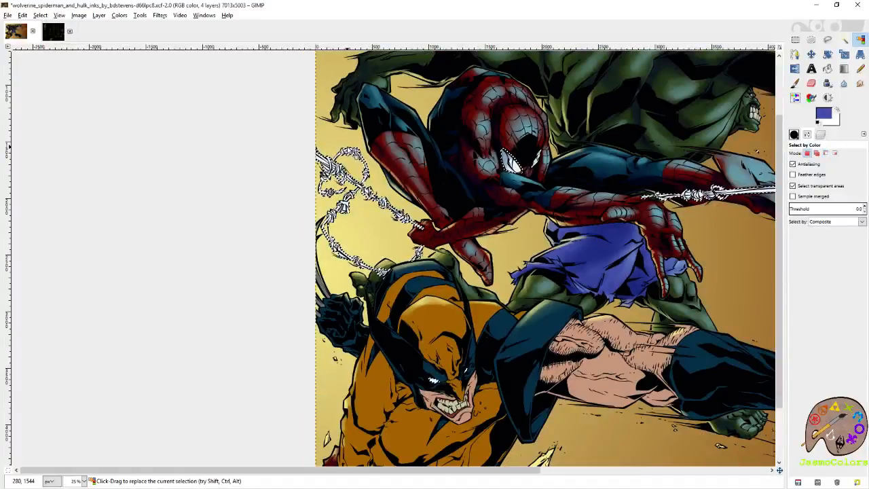
left_click(493, 145)
scroll(493, 145, "up", 5)
- Choose a darker blue foreground and deepen the shading on the outer part of the larger eye with brush size 66.22
key("p")
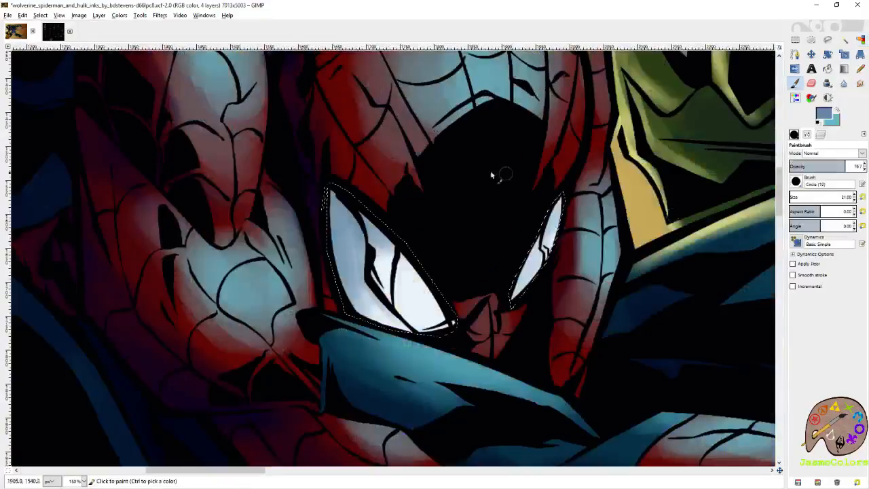
left_click(823, 115)
left_click(731, 111)
left_click(799, 183)
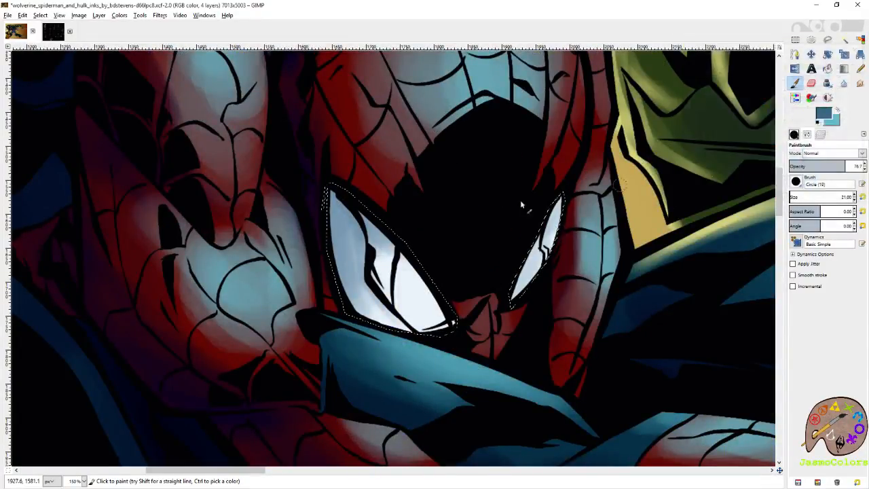
left_click_drag(790, 196, 793, 197)
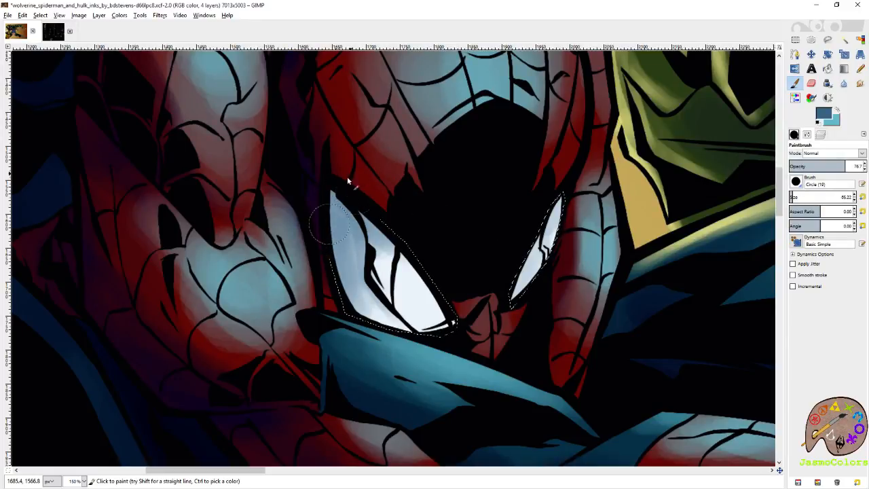
mouse_move(341, 208)
left_mouse_down()
mouse_move(376, 193)
mouse_move(343, 263)
mouse_move(357, 162)
mouse_move(332, 251)
mouse_move(346, 184)
mouse_move(368, 178)
mouse_move(353, 262)
mouse_move(348, 217)
left_mouse_up()
mouse_move(343, 178)
left_mouse_down()
mouse_move(341, 222)
mouse_move(353, 209)
mouse_move(346, 218)
mouse_move(387, 224)
mouse_move(383, 210)
mouse_move(330, 219)
mouse_move(328, 263)
mouse_move(386, 334)
mouse_move(323, 218)
mouse_move(383, 322)
mouse_move(352, 285)
mouse_move(339, 199)
mouse_move(370, 307)
left_mouse_up()
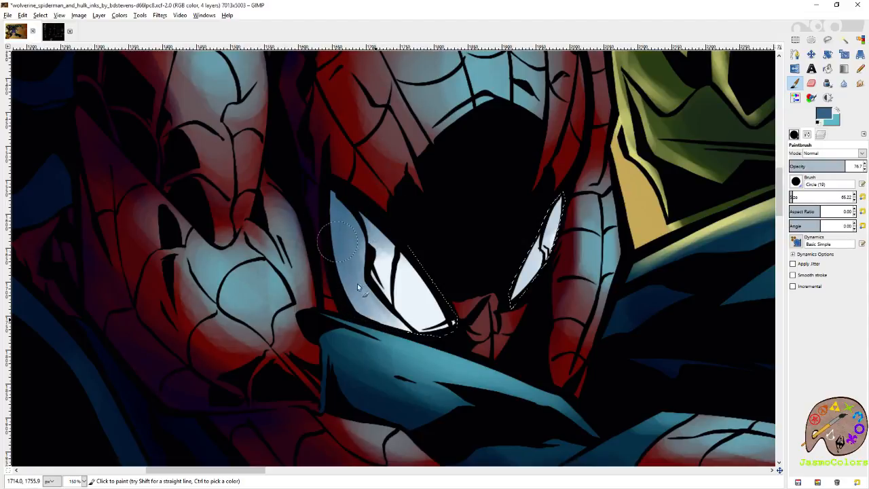
left_click_drag(334, 215, 341, 272)
mouse_move(380, 332)
left_mouse_down()
mouse_move(348, 295)
mouse_move(356, 270)
left_mouse_up()
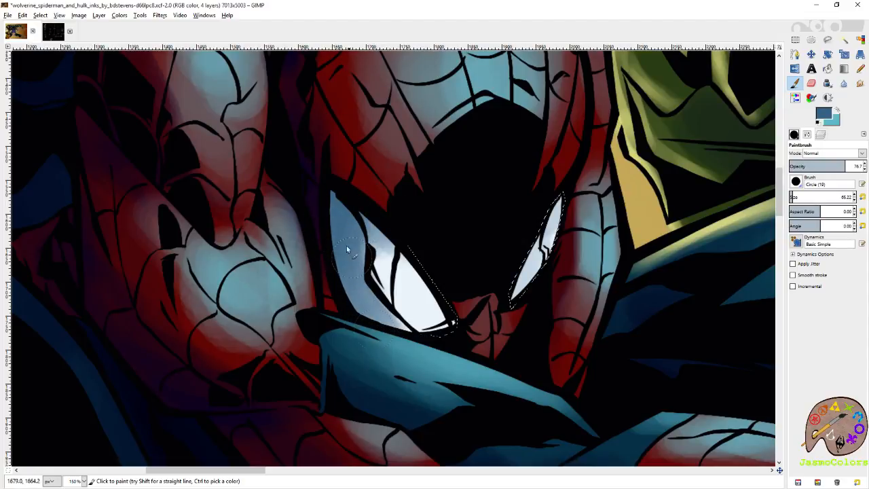
- Refine the dark blue shading on the larger eye with brush size 21 and save the image
left_click(863, 197)
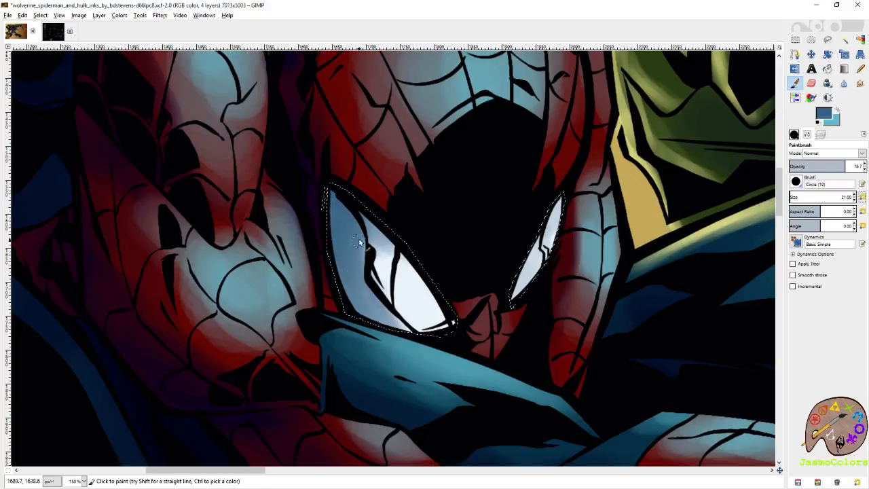
mouse_move(363, 243)
left_mouse_down()
mouse_move(372, 299)
mouse_move(384, 307)
left_mouse_up()
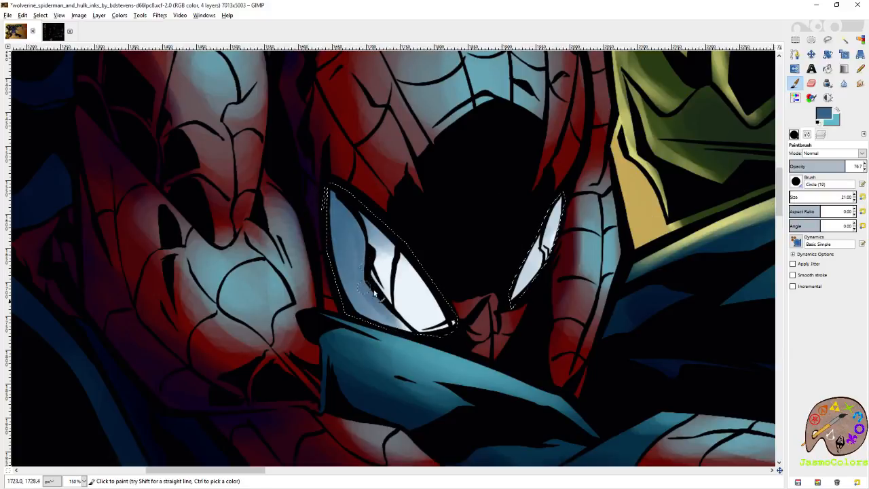
mouse_move(395, 250)
left_mouse_down()
mouse_move(448, 310)
mouse_move(396, 239)
mouse_move(440, 299)
left_mouse_up()
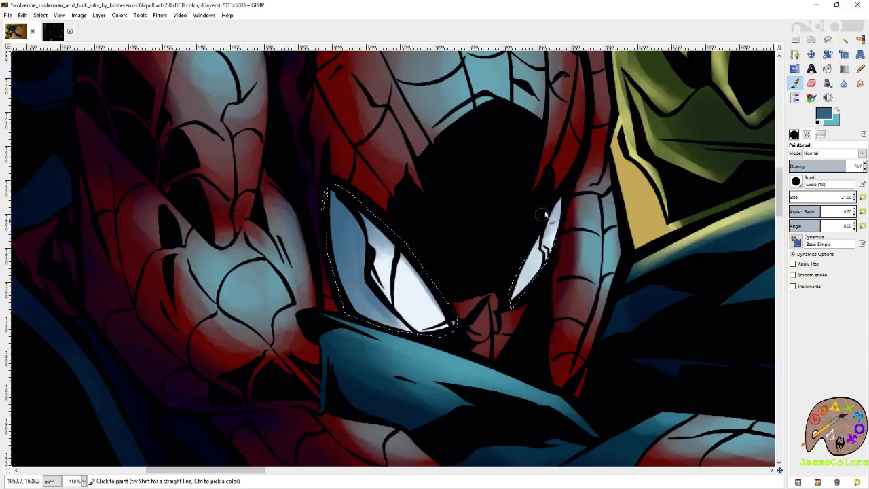
key("shift+o")
key("minus")
key("minus")
key("minus")
key("minus")
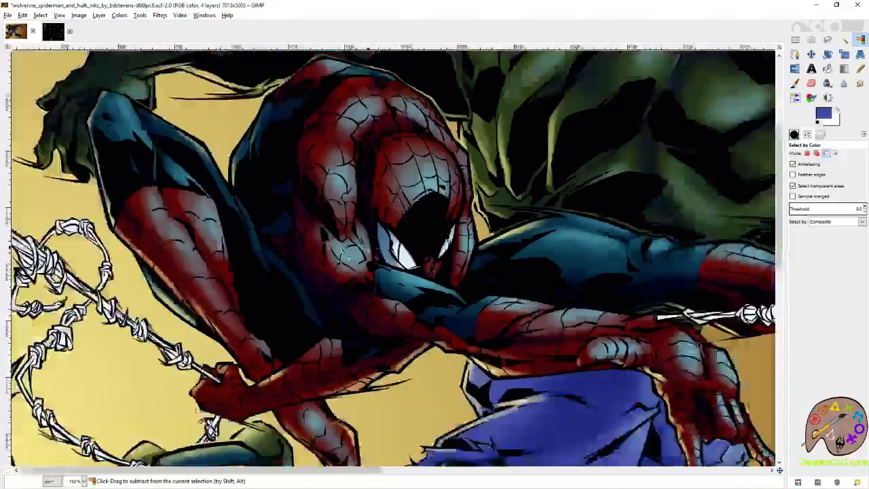
key("ctrl+s")
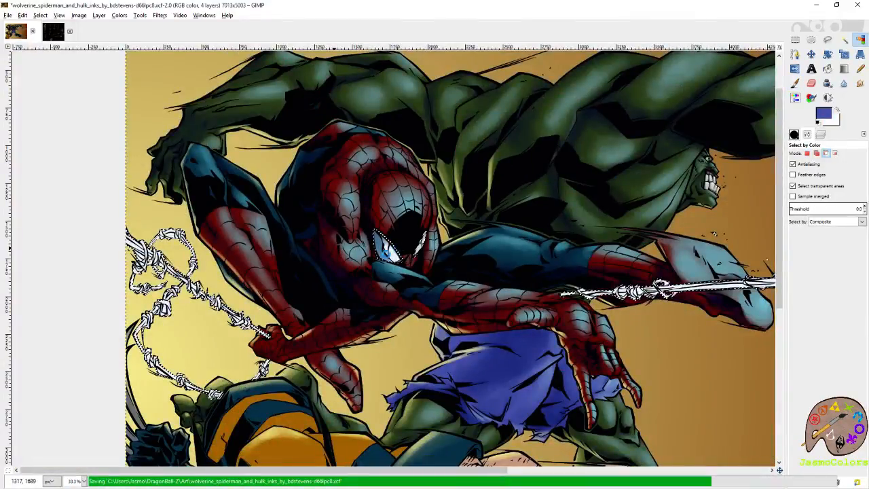
- Erase a soft vertical highlight into the shaded outer part of the larger eye with eraser size 21
key("plus")
key("plus")
key("plus")
key("shift+e")
left_click_drag(349, 116, 345, 179)
left_click_drag(342, 141, 376, 269)
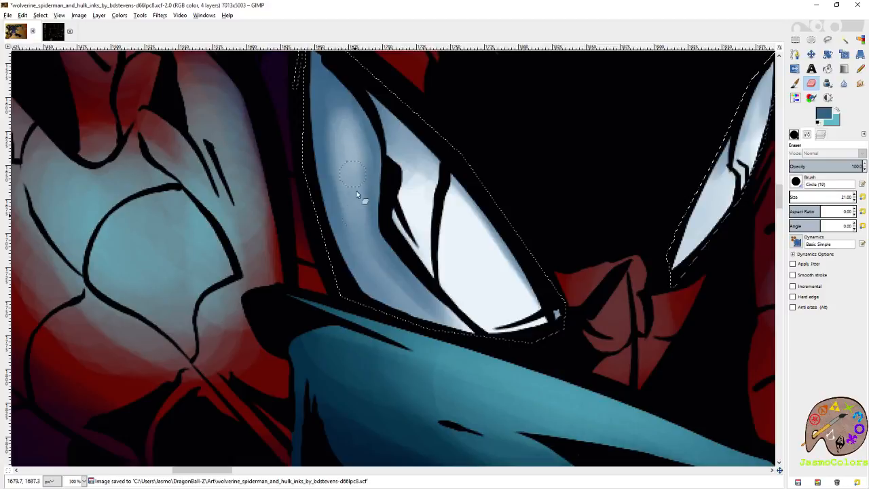
left_click_drag(340, 114, 341, 163)
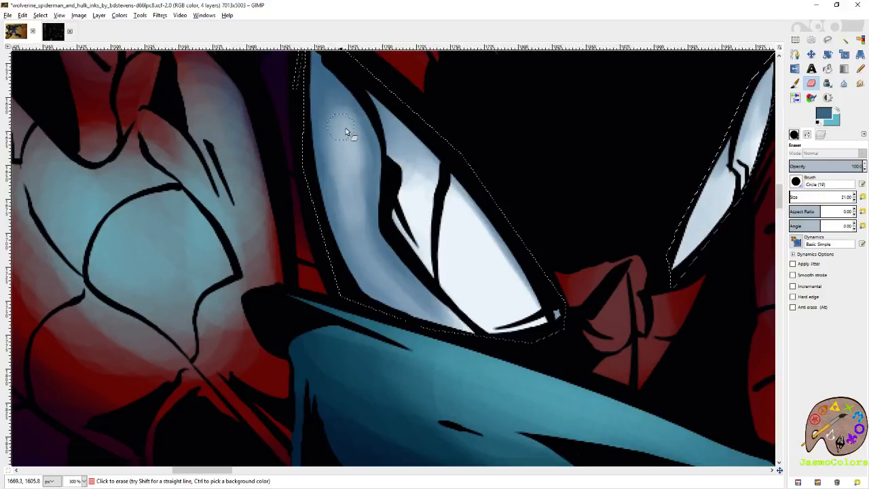
- Compare Spider-Man's shaded eyes in the wider picture and at close range
key("shift+o")
scroll(226, 265, "down", 3)
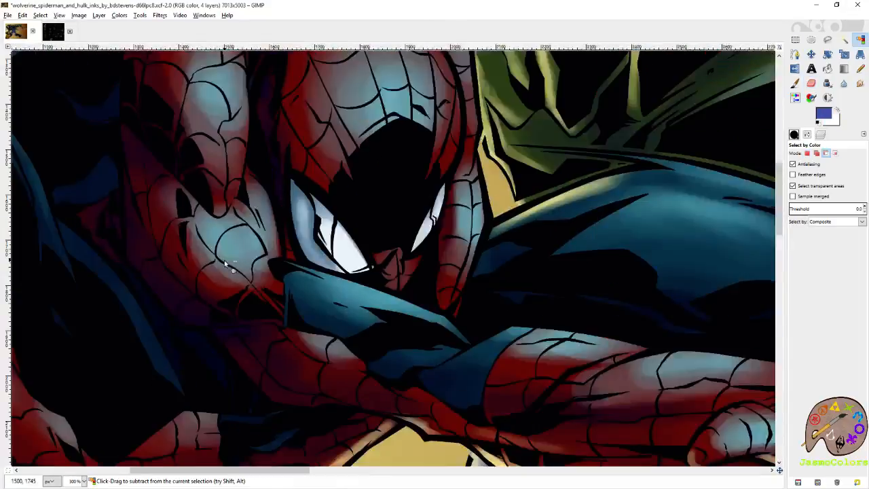
scroll(226, 265, "down", 6)
scroll(375, 216, "down", 1)
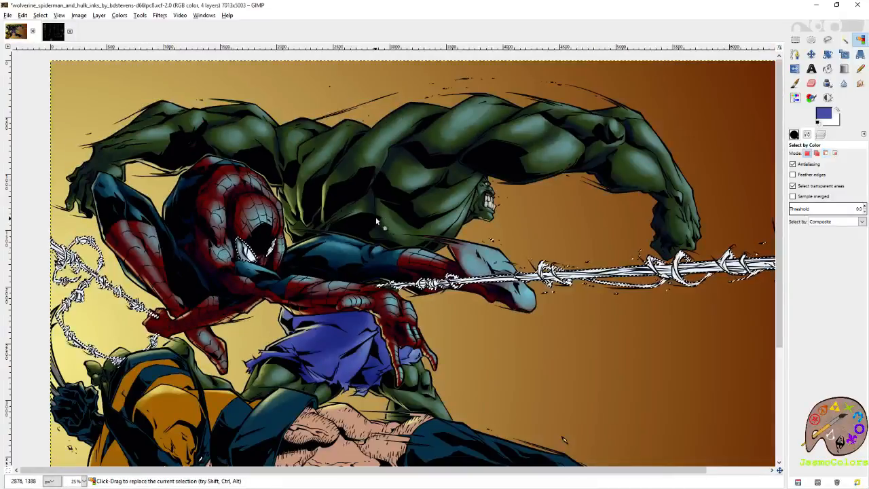
scroll(242, 255, "up", 4)
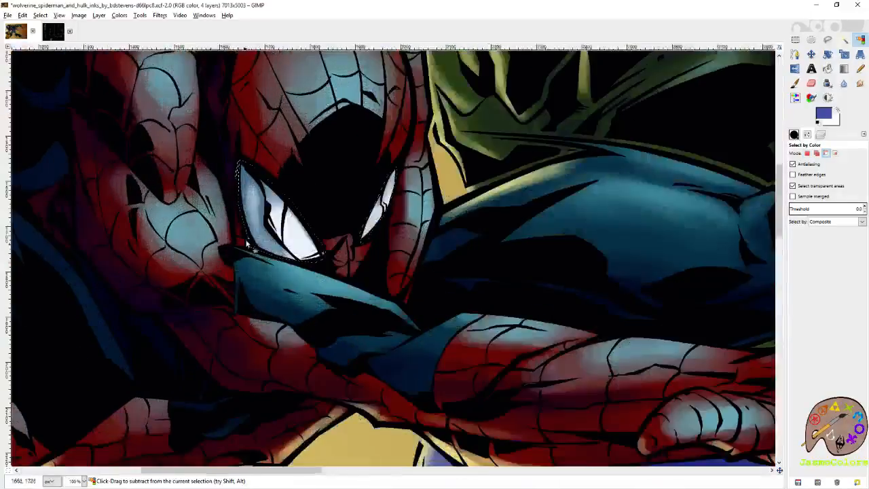
scroll(242, 255, "up", 2)
key("shift+e")
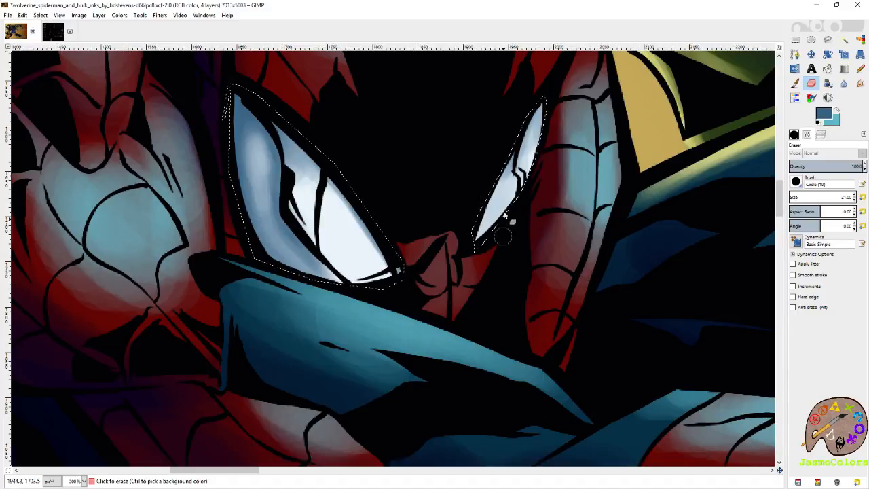
scroll(457, 159, "up", 2)
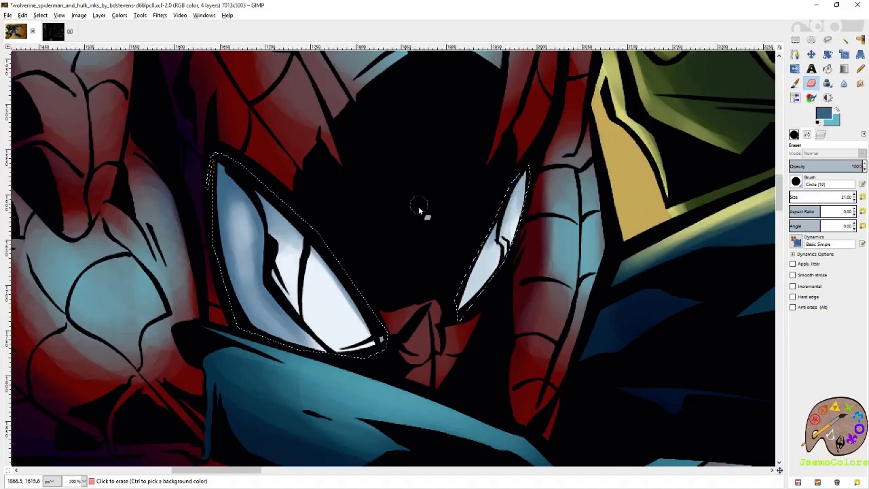
- Paint a light blue tint over the white inner areas of the larger eye and over the smaller eye
left_click_drag(331, 205, 451, 237)
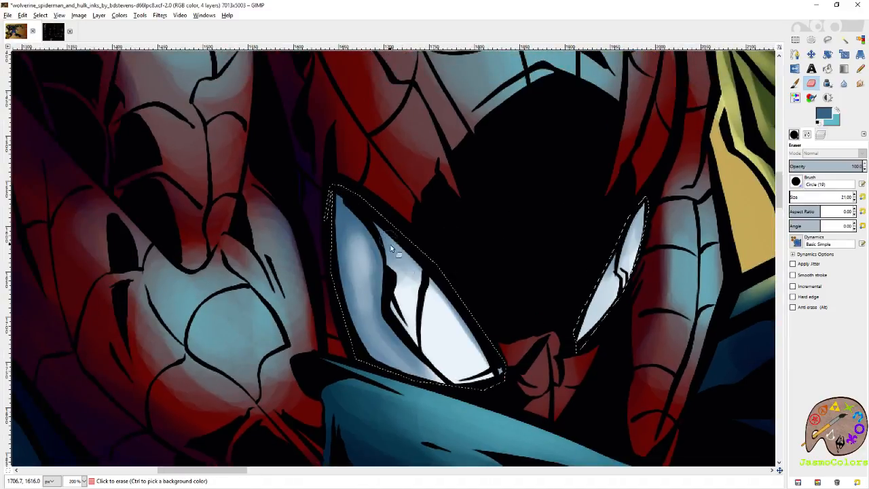
left_click_drag(574, 258, 459, 236)
left_click(796, 84)
left_click(806, 195)
mouse_move(266, 197)
left_mouse_down()
mouse_move(300, 249)
mouse_move(295, 222)
mouse_move(285, 227)
mouse_move(284, 289)
mouse_move(337, 241)
mouse_move(313, 207)
mouse_move(372, 235)
left_mouse_up()
mouse_move(486, 228)
left_mouse_down()
mouse_move(516, 224)
mouse_move(499, 197)
left_mouse_up()
- Erase bright highlights into the tinted centers of both eyes with eraser size 21 and save the image
key("shift+o")
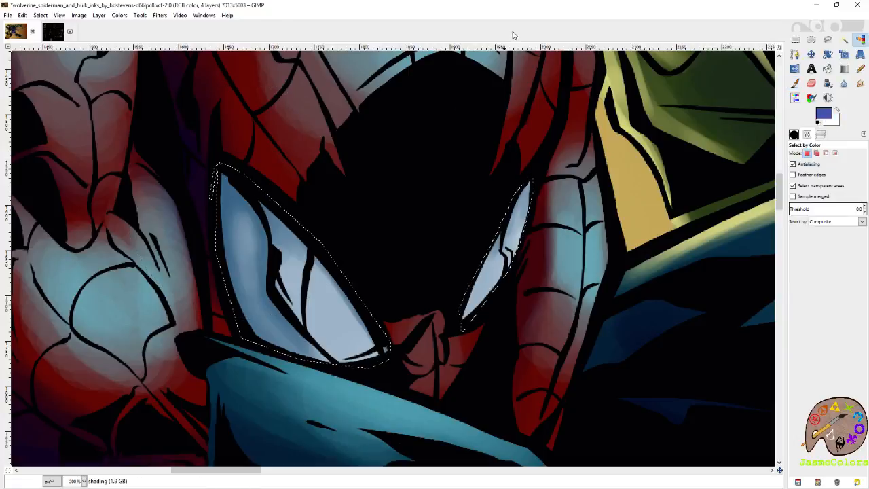
scroll(333, 306, "down", 6)
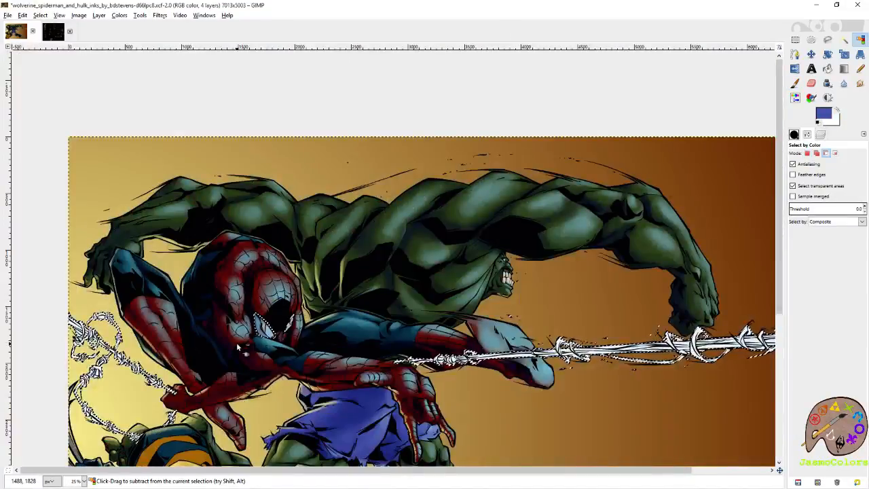
scroll(281, 322, "up", 6)
key("p")
key("shift+e")
mouse_move(360, 288)
left_mouse_down()
mouse_move(373, 299)
mouse_move(350, 261)
mouse_move(380, 316)
mouse_move(372, 299)
left_mouse_up()
mouse_move(555, 237)
left_mouse_down()
mouse_move(549, 246)
mouse_move(549, 239)
left_mouse_up()
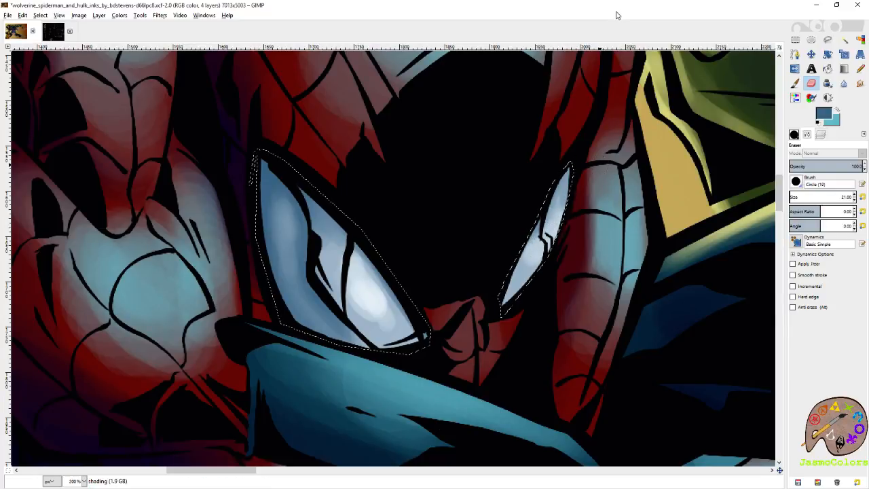
key("shift+o")
scroll(373, 194, "down", 6)
key("ctrl+s")
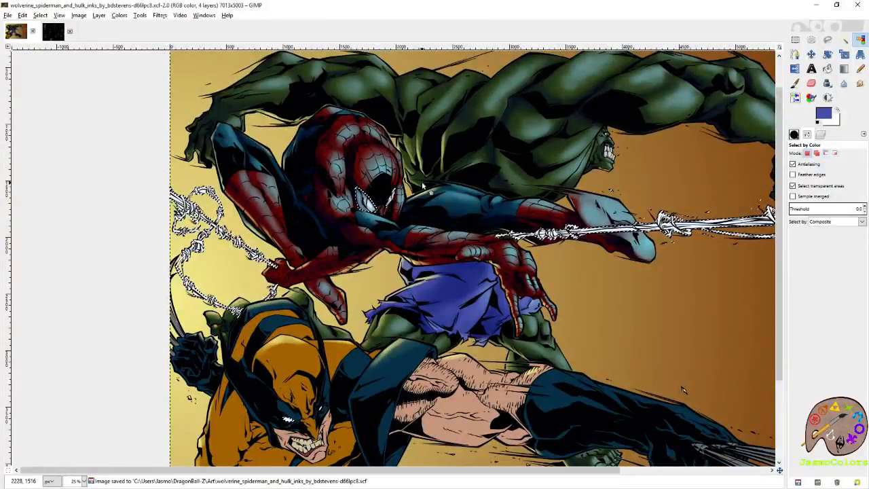
- Paint blue shading with brush size 21 on the web loop near the image's right edge and the adjoining strands, then save
key("shift+ctrl+j")
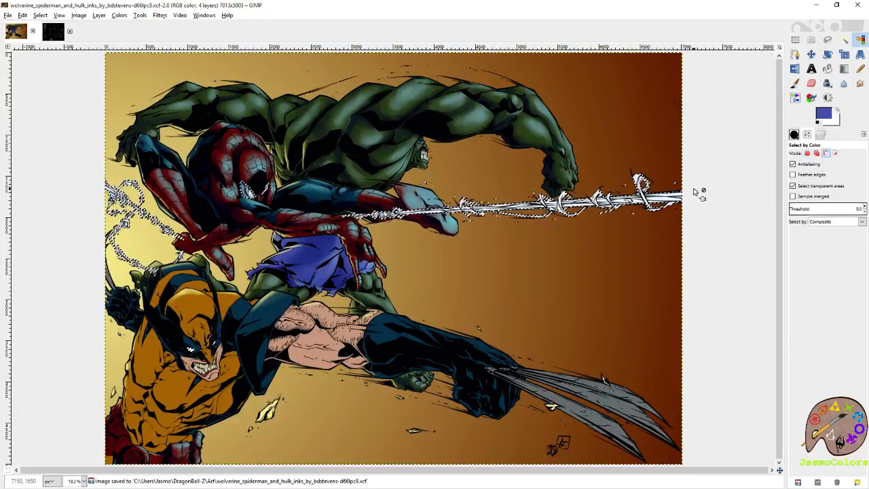
scroll(694, 192, "up", 5)
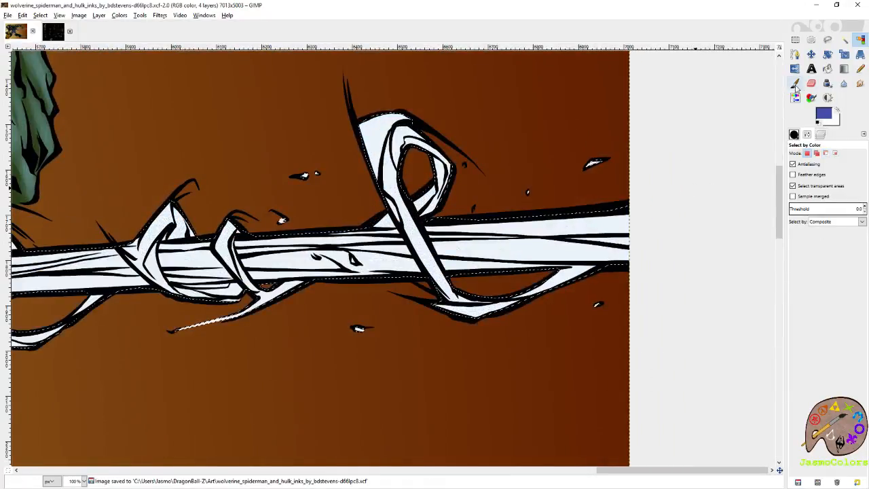
left_click(811, 83)
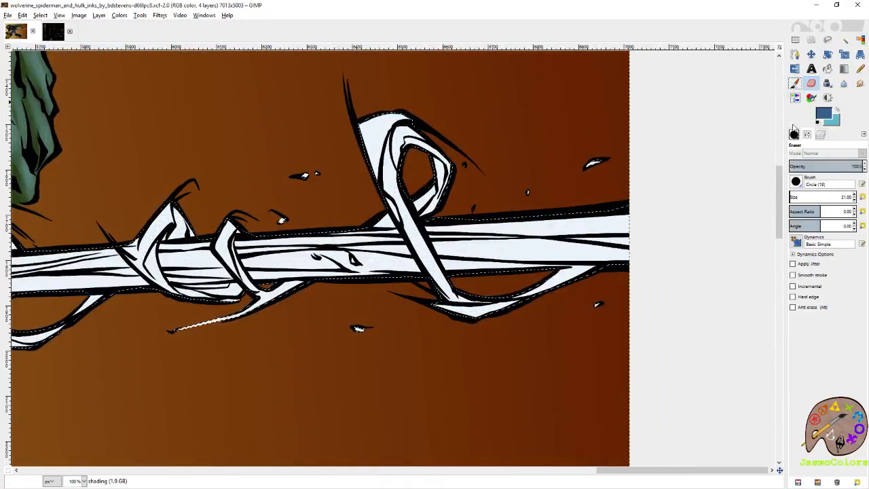
left_click(795, 83)
mouse_move(364, 163)
left_mouse_down()
mouse_move(403, 108)
mouse_move(390, 161)
mouse_move(379, 144)
mouse_move(439, 280)
left_mouse_up()
left_click_drag(430, 196, 438, 163)
left_click_drag(317, 283, 493, 296)
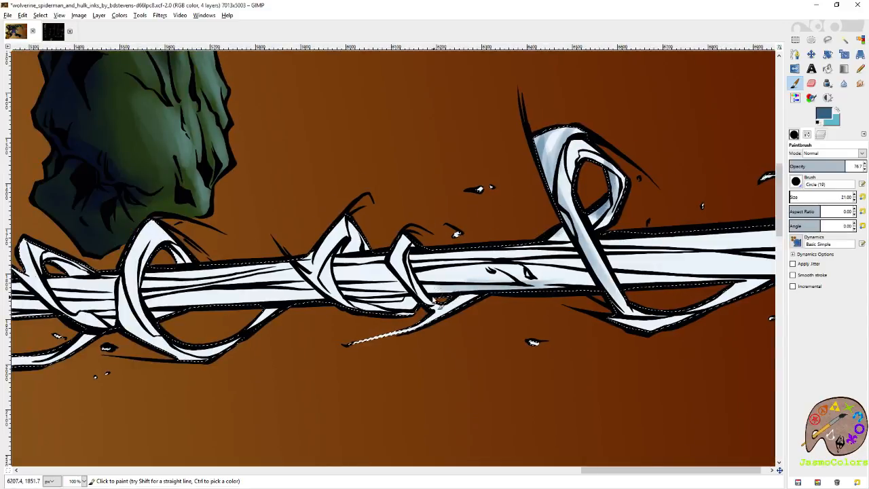
key("ctrl+s")
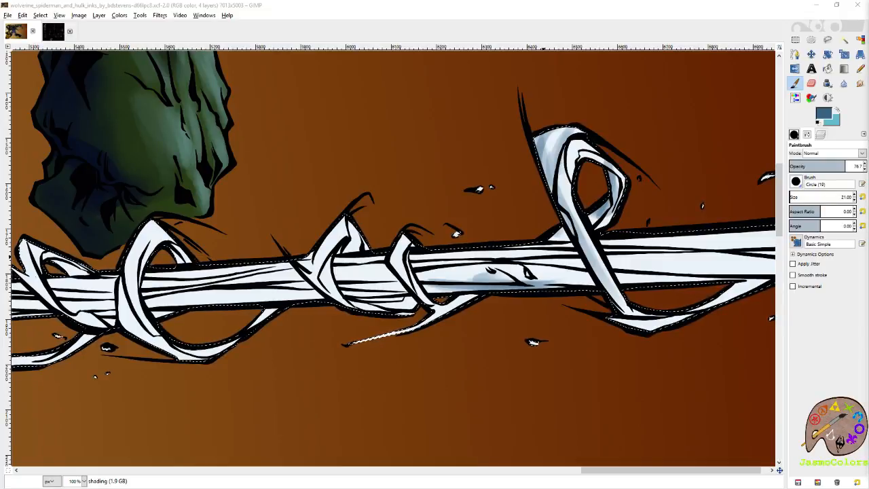
- Shade the web strands and wrapped coils in blue from the large loop leftward to below Hulk's fist
left_click(626, 20)
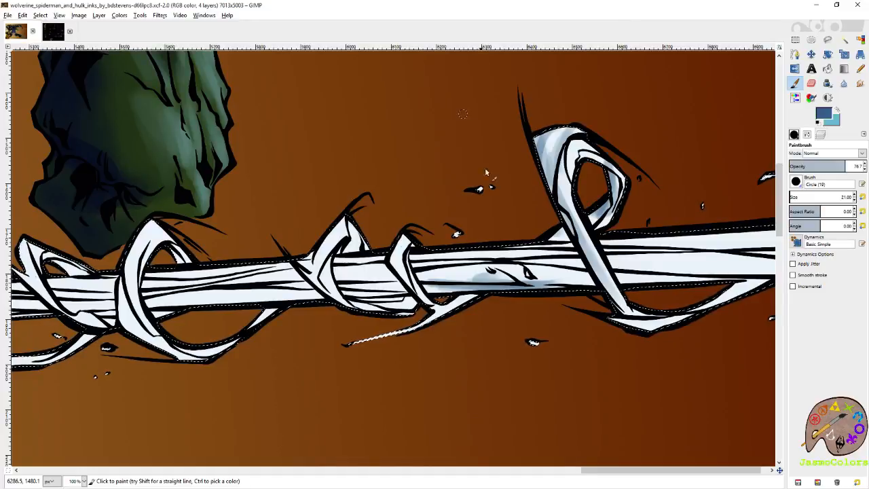
left_click_drag(544, 131, 540, 178)
left_click_drag(513, 249, 429, 219)
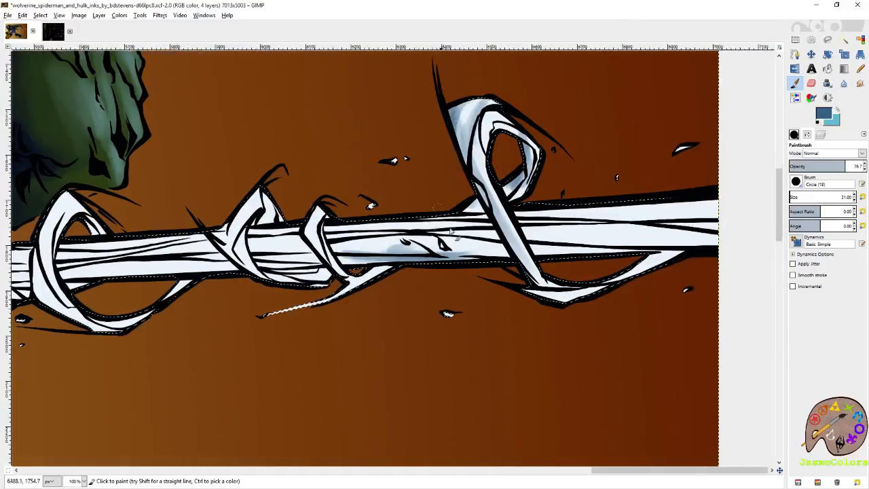
mouse_move(348, 238)
left_mouse_down()
mouse_move(442, 229)
mouse_move(367, 237)
mouse_move(313, 231)
mouse_move(342, 275)
mouse_move(238, 211)
mouse_move(231, 261)
mouse_move(272, 236)
left_mouse_up()
mouse_move(272, 266)
left_mouse_down()
mouse_move(314, 266)
mouse_move(302, 257)
mouse_move(268, 261)
left_mouse_up()
mouse_move(351, 265)
left_mouse_down()
mouse_move(749, 236)
mouse_move(532, 240)
mouse_move(540, 226)
mouse_move(685, 212)
mouse_move(530, 238)
mouse_move(738, 241)
mouse_move(569, 240)
mouse_move(658, 262)
mouse_move(622, 270)
mouse_move(669, 256)
mouse_move(613, 272)
left_mouse_up()
left_click_drag(541, 288, 574, 296)
left_click_drag(402, 264, 646, 290)
left_click_drag(474, 249, 470, 270)
mouse_move(455, 303)
left_mouse_down()
mouse_move(420, 300)
mouse_move(347, 305)
mouse_move(461, 293)
mouse_move(360, 290)
mouse_move(369, 282)
mouse_move(462, 282)
mouse_move(352, 279)
mouse_move(359, 290)
mouse_move(278, 299)
mouse_move(318, 342)
mouse_move(344, 348)
mouse_move(301, 337)
mouse_move(286, 311)
mouse_move(315, 355)
mouse_move(344, 350)
mouse_move(332, 350)
mouse_move(291, 298)
left_mouse_up()
mouse_move(309, 222)
left_mouse_down()
mouse_move(289, 263)
mouse_move(375, 254)
left_mouse_up()
mouse_move(296, 255)
left_mouse_down()
mouse_move(297, 303)
mouse_move(338, 331)
mouse_move(384, 324)
mouse_move(421, 350)
mouse_move(558, 320)
left_mouse_up()
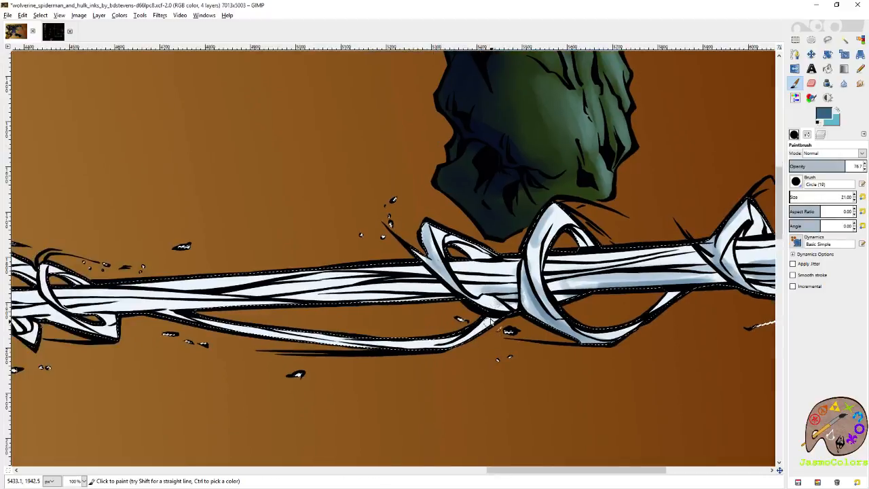
- Continue the blue shading along the web from Hulk's fist to the stretch crossing Spider-Man's foot
mouse_move(505, 309)
left_mouse_down()
mouse_move(476, 299)
mouse_move(533, 309)
mouse_move(564, 337)
mouse_move(614, 331)
left_mouse_up()
left_click_drag(623, 282, 564, 293)
left_click_drag(425, 297, 596, 285)
left_click_drag(519, 288, 246, 298)
mouse_move(233, 306)
left_mouse_down()
mouse_move(543, 289)
mouse_move(494, 284)
mouse_move(129, 303)
left_mouse_up()
left_click_drag(425, 286, 278, 314)
mouse_move(322, 273)
left_mouse_down()
mouse_move(326, 304)
mouse_move(369, 347)
mouse_move(349, 315)
left_mouse_up()
mouse_move(331, 249)
left_mouse_down()
mouse_move(319, 277)
mouse_move(405, 283)
mouse_move(386, 270)
left_mouse_up()
left_click_drag(617, 279, 468, 275)
mouse_move(316, 275)
left_mouse_down()
mouse_move(478, 295)
mouse_move(531, 275)
mouse_move(618, 288)
mouse_move(602, 279)
mouse_move(705, 282)
mouse_move(669, 266)
left_mouse_up()
- Deepen the blue shading on the thick web strands around the large loop at the image's right edge
left_click_drag(659, 264, 342, 276)
left_click_drag(445, 283, 557, 267)
left_click_drag(628, 269, 418, 280)
mouse_move(486, 276)
left_mouse_down()
mouse_move(397, 289)
mouse_move(462, 313)
mouse_move(486, 311)
mouse_move(438, 301)
left_mouse_up()
mouse_move(536, 307)
left_mouse_down()
mouse_move(335, 310)
mouse_move(327, 320)
left_mouse_up()
left_click_drag(536, 306, 521, 292)
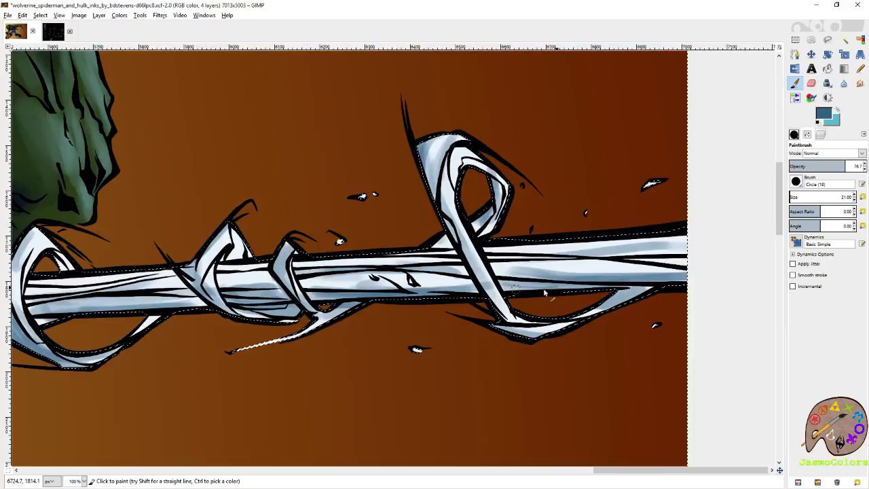
key("shift+e")
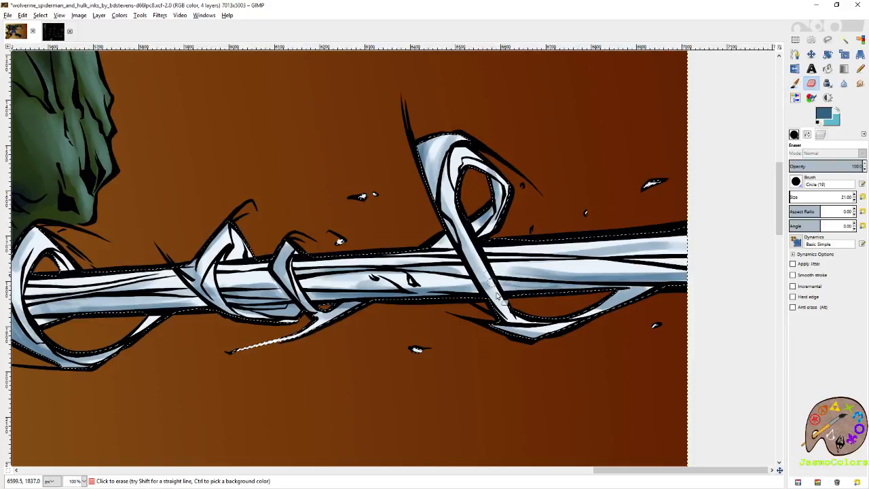
key("p")
mouse_move(597, 253)
left_mouse_down()
mouse_move(700, 254)
mouse_move(630, 260)
mouse_move(728, 279)
mouse_move(503, 271)
left_mouse_up()
- Shade the small web knots and the thin web end between Spider-Man's foot and his hand in blue
scroll(367, 275, "left", 10)
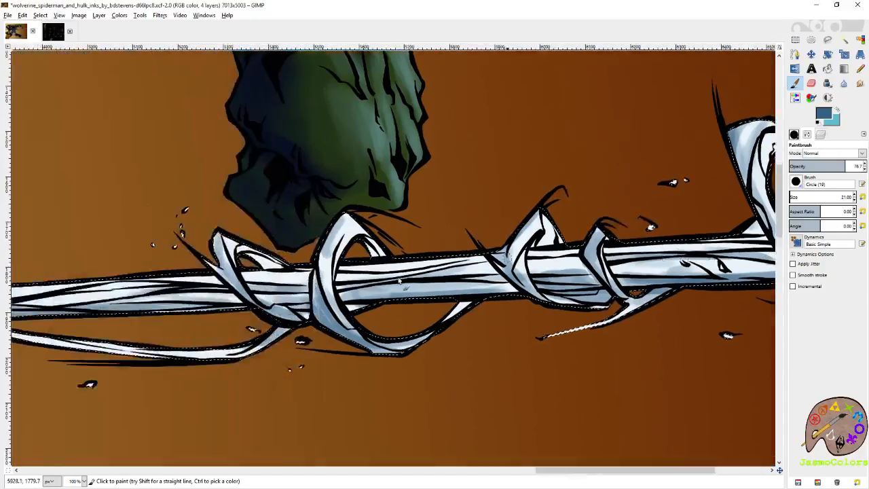
scroll(334, 299, "left", 10)
scroll(334, 299, "down", 2)
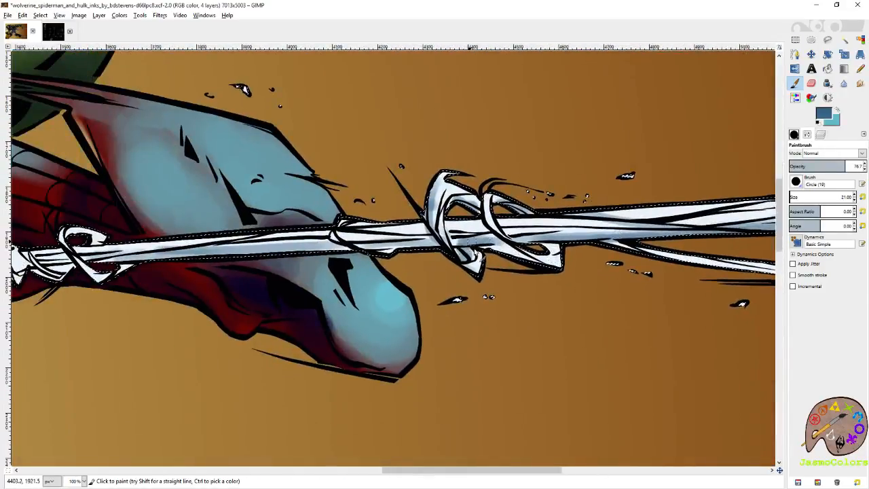
scroll(383, 291, "left", 5)
scroll(383, 291, "up", 1)
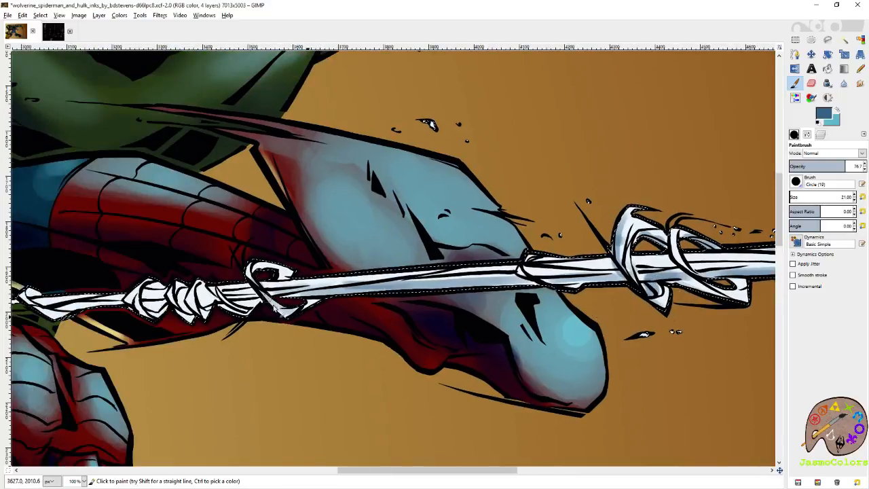
scroll(271, 302, "left", 5)
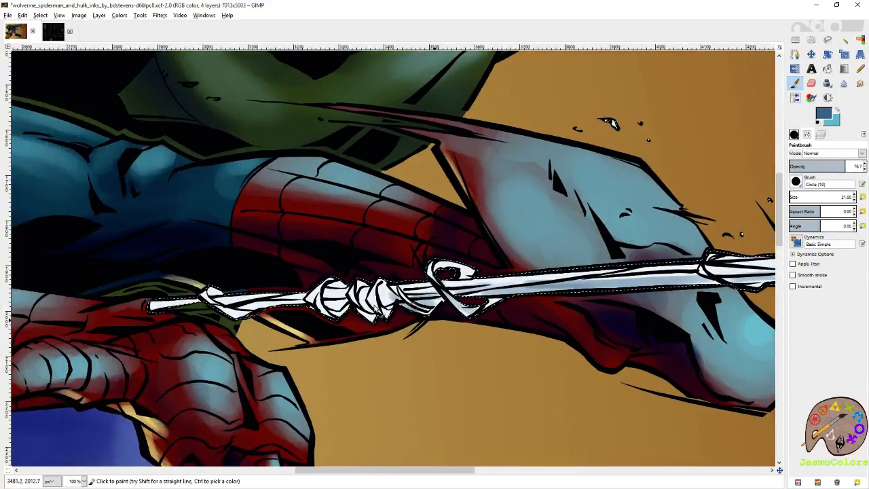
scroll(377, 337, "left", 3)
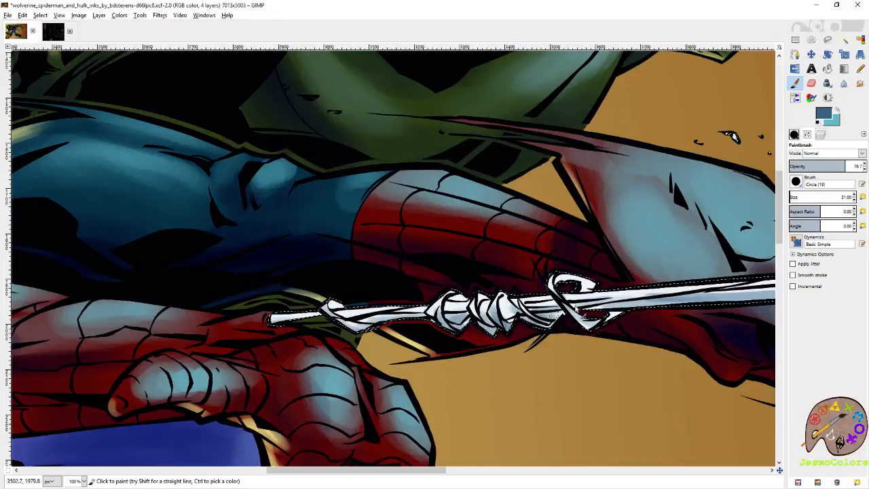
scroll(560, 318, "right", 3)
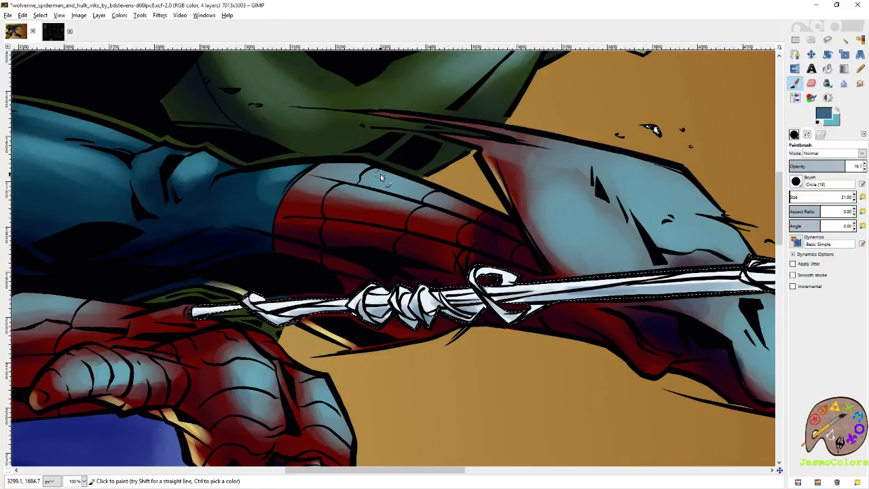
left_click_drag(285, 276, 413, 255)
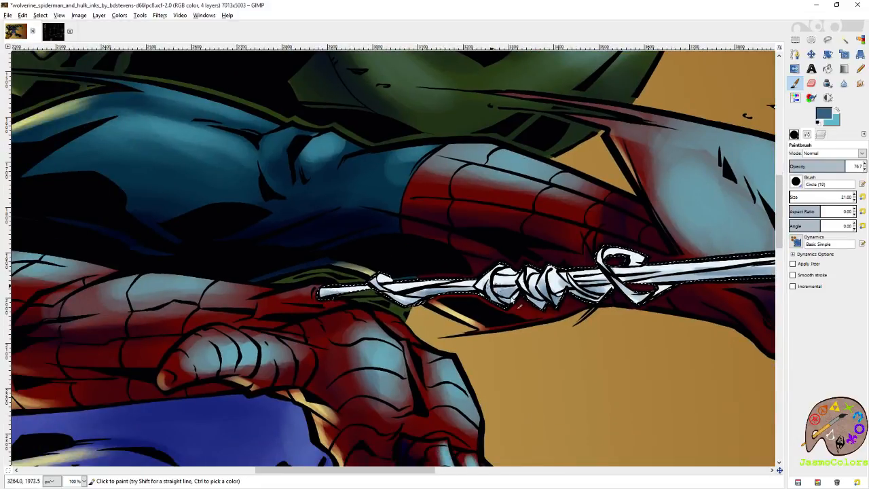
left_click_drag(625, 294, 226, 299)
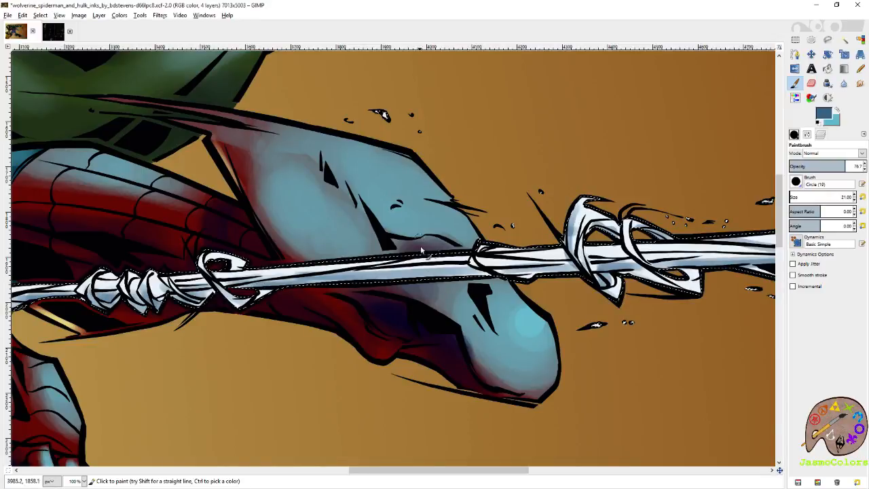
- Shade the knots along the taut web strand leading into Spider-Man's gripping fist in blue
scroll(447, 285, "right", 5)
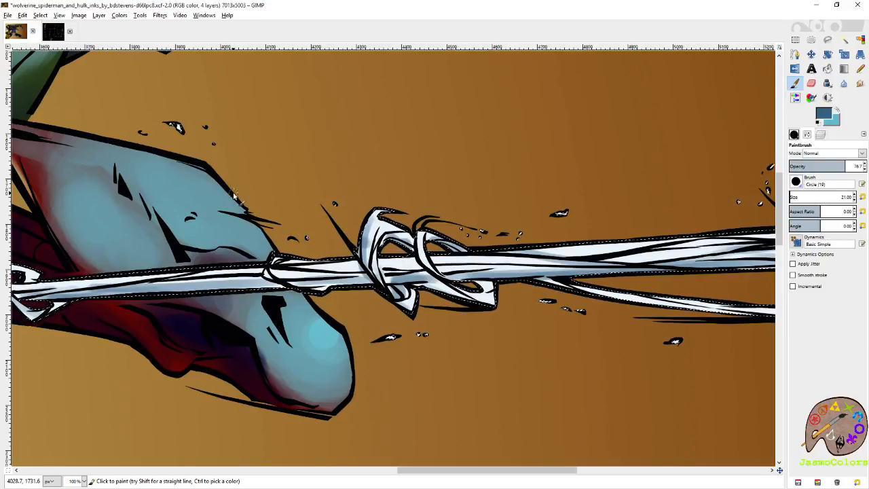
scroll(422, 299, "left", 15)
scroll(435, 252, "up", 3)
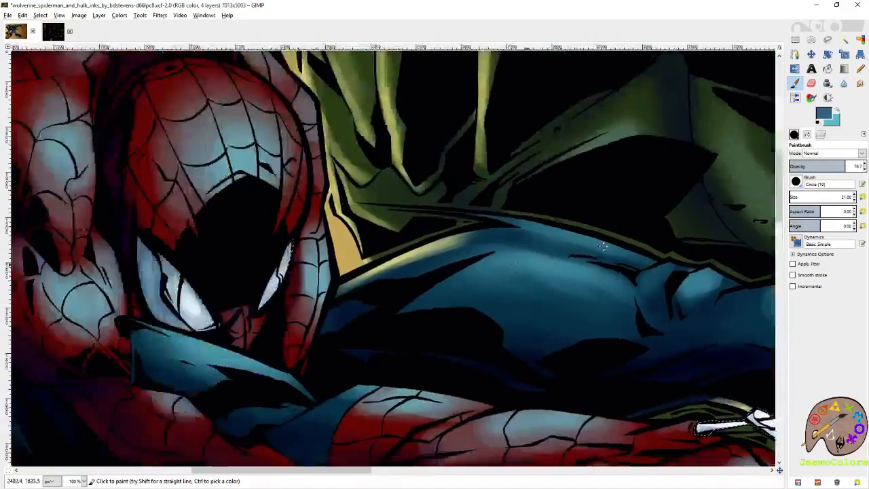
left_click_drag(258, 353, 706, 238)
left_click_drag(365, 299, 699, 150)
left_click_drag(477, 272, 516, 301)
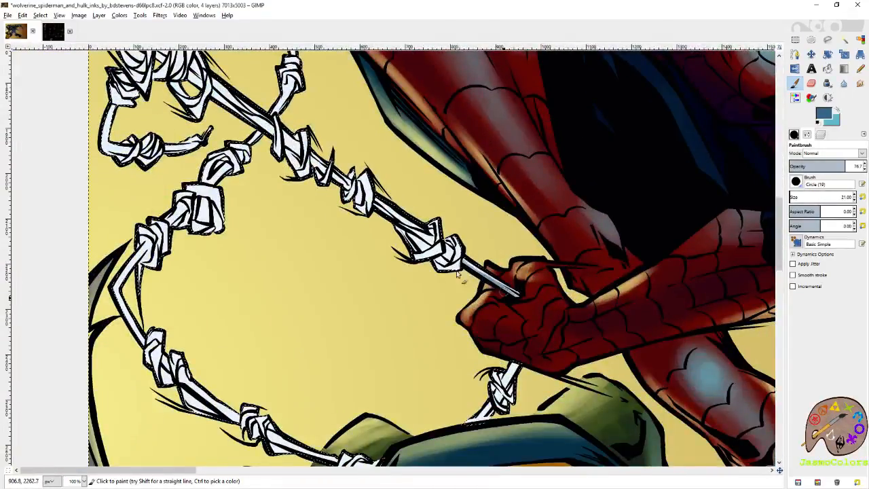
mouse_move(403, 230)
left_mouse_down()
mouse_move(413, 249)
mouse_move(432, 250)
left_mouse_up()
mouse_move(377, 209)
left_mouse_down()
mouse_move(449, 267)
mouse_move(429, 253)
mouse_move(436, 269)
mouse_move(391, 238)
left_mouse_up()
left_click_drag(381, 245, 481, 302)
mouse_move(451, 269)
left_mouse_down()
mouse_move(445, 265)
mouse_move(478, 292)
mouse_move(465, 275)
left_mouse_up()
left_click_drag(446, 273, 509, 310)
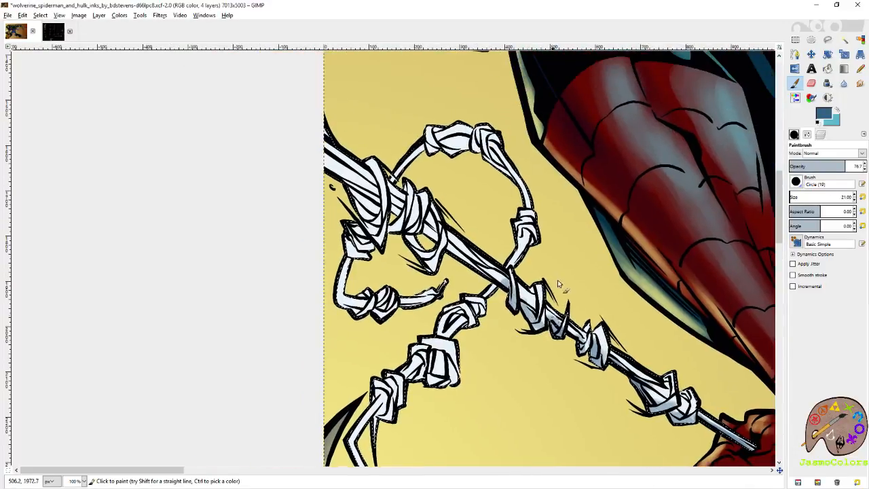
- Shade the thick web strand, the upper knotted loop and the short dangling web end at the image's left edge in blue
left_click_drag(449, 248, 492, 279)
left_click_drag(522, 224, 513, 243)
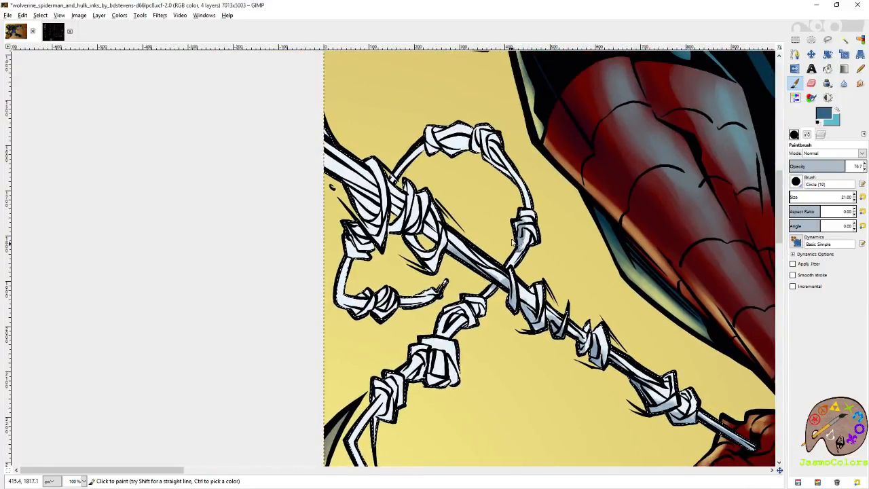
left_click_drag(525, 210, 518, 188)
mouse_move(493, 158)
left_mouse_down()
mouse_move(472, 140)
mouse_move(429, 140)
mouse_move(423, 158)
left_mouse_up()
mouse_move(311, 154)
left_mouse_down()
mouse_move(400, 221)
mouse_move(400, 204)
mouse_move(427, 231)
mouse_move(424, 239)
mouse_move(486, 279)
left_mouse_up()
mouse_move(352, 224)
left_mouse_down()
mouse_move(367, 245)
mouse_move(344, 280)
mouse_move(353, 306)
left_mouse_up()
left_click_drag(526, 300, 489, 212)
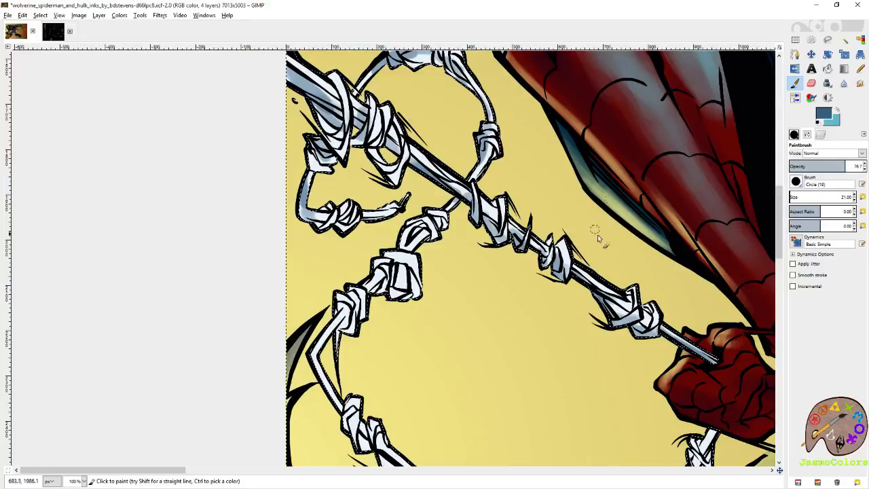
- Shade the lower knotted web loop in blue down to Wolverine's cowl and up to the knot below Spider-Man's fist
mouse_move(445, 219)
left_mouse_down()
mouse_move(416, 227)
mouse_move(324, 353)
mouse_move(251, 219)
mouse_move(271, 282)
mouse_move(317, 306)
mouse_move(305, 286)
left_mouse_up()
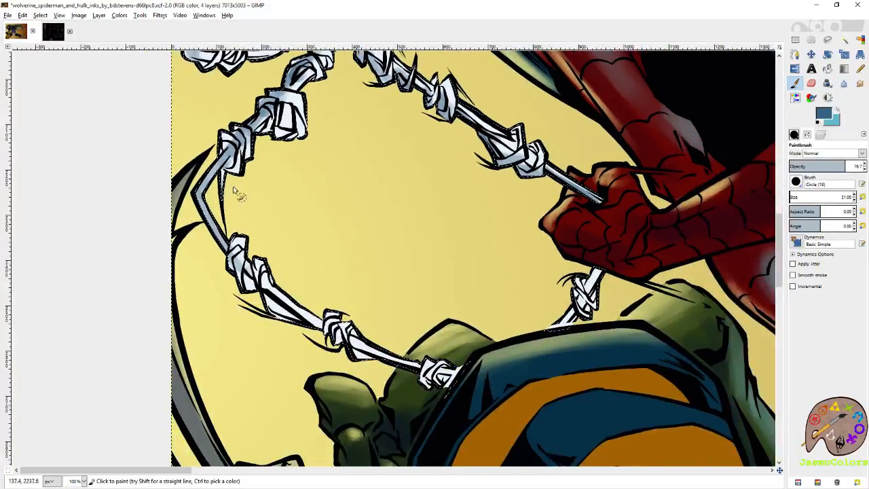
mouse_move(239, 248)
left_mouse_down()
mouse_move(270, 304)
mouse_move(317, 335)
mouse_move(362, 349)
mouse_move(369, 361)
mouse_move(456, 378)
left_mouse_up()
mouse_move(598, 274)
left_mouse_down()
mouse_move(588, 309)
mouse_move(572, 321)
left_mouse_up()
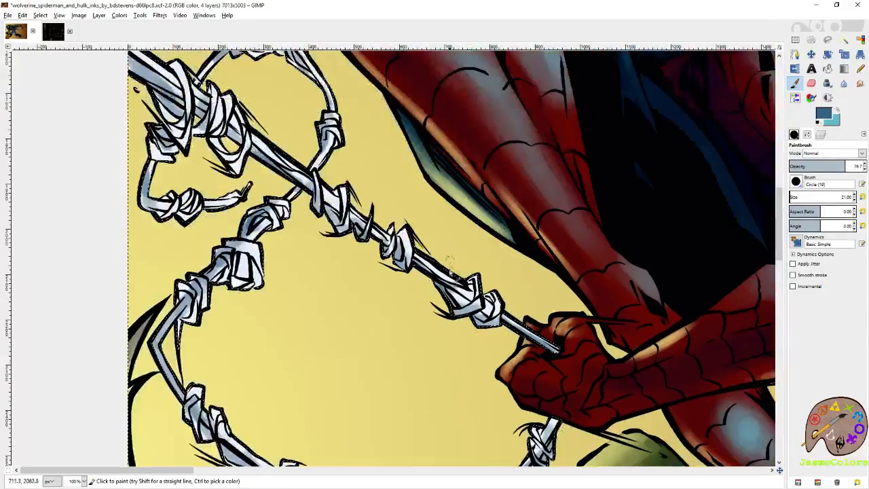
left_click_drag(426, 258, 470, 301)
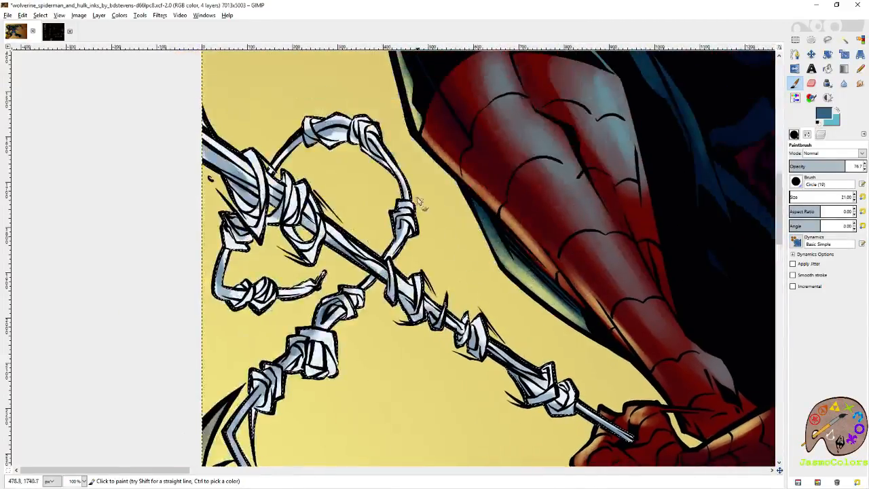
scroll(412, 283, "down", 3)
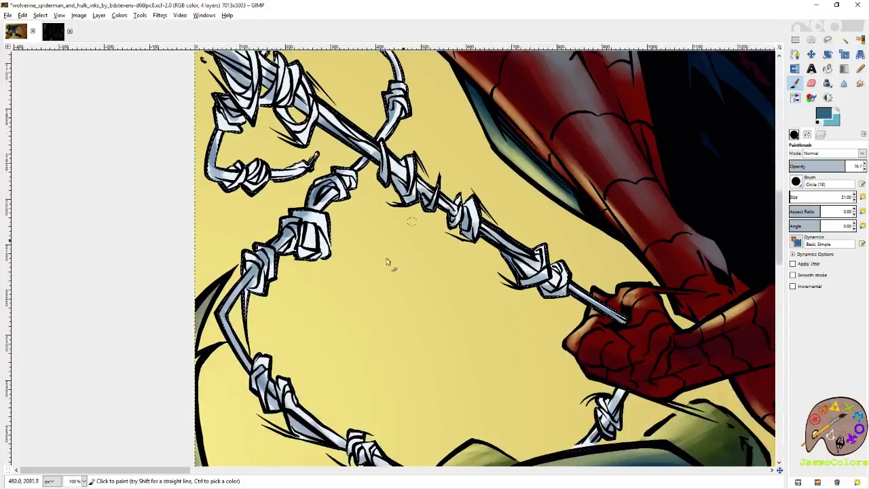
mouse_move(309, 241)
left_mouse_down()
mouse_move(319, 253)
mouse_move(312, 235)
mouse_move(320, 256)
mouse_move(322, 246)
mouse_move(299, 226)
mouse_move(281, 242)
left_mouse_up()
key("ctrl+z")
scroll(281, 242, "down", 3)
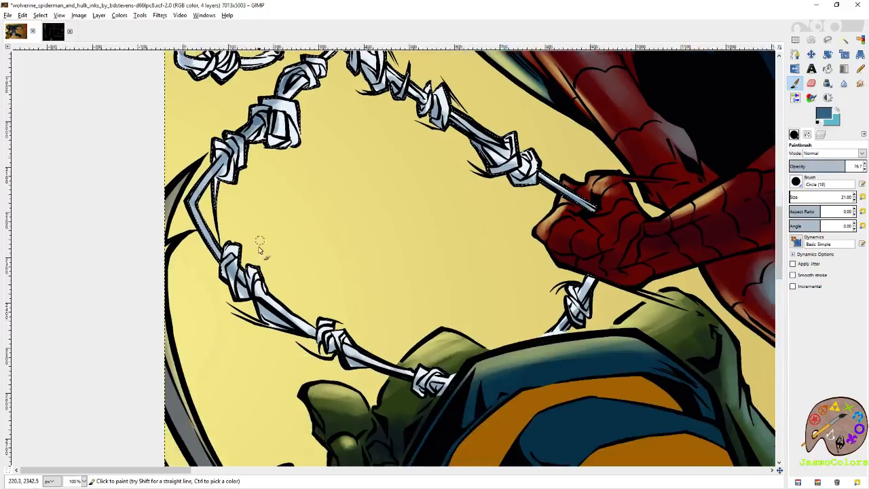
left_click_drag(365, 358, 422, 380)
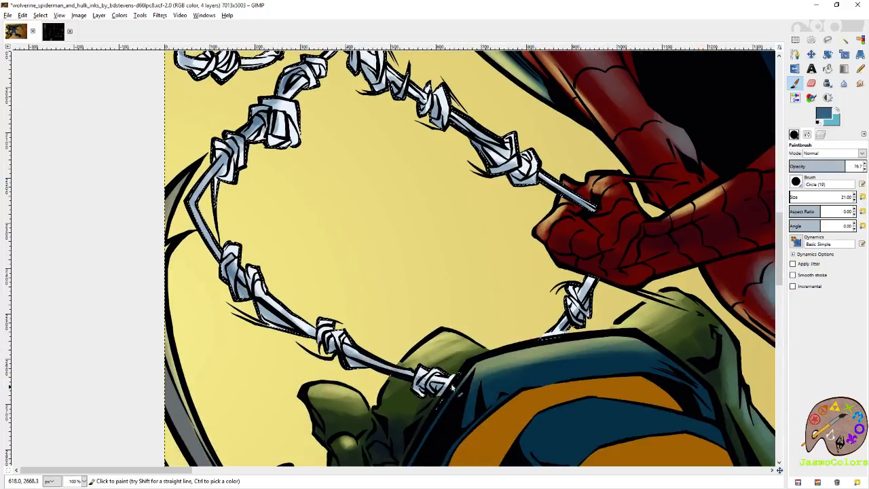
- Deepen the blue shading on the web coils and strands stretching past Spider-Man's foot
mouse_move(754, 332)
left_mouse_down()
mouse_move(443, 291)
mouse_move(156, 360)
left_mouse_up()
left_click_drag(740, 163, 420, 234)
left_click_drag(331, 222, 331, 223)
left_click_drag(425, 213, 373, 214)
left_click_drag(470, 211, 480, 214)
mouse_move(611, 212)
left_mouse_down()
mouse_move(336, 276)
mouse_move(339, 269)
mouse_move(367, 277)
left_mouse_up()
mouse_move(597, 249)
left_mouse_down()
mouse_move(312, 271)
mouse_move(336, 282)
mouse_move(321, 283)
mouse_move(372, 282)
left_mouse_up()
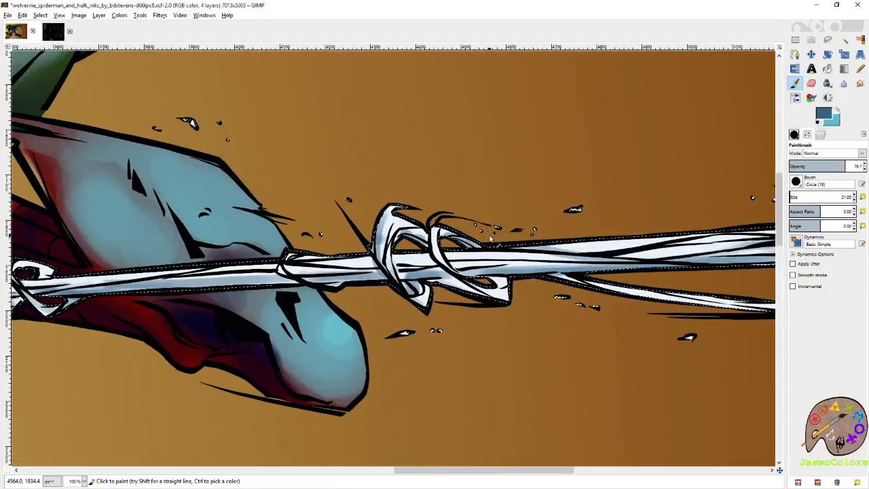
mouse_move(600, 260)
left_mouse_down()
mouse_move(372, 272)
mouse_move(505, 275)
left_mouse_up()
mouse_move(325, 277)
left_mouse_down()
mouse_move(284, 280)
mouse_move(343, 288)
left_mouse_up()
- Pick the pale yellow from the background and paint highlights on the thick strand and upper knotted web at the image's left edge
left_click_drag(156, 268, 550, 275)
left_click_drag(257, 277, 629, 278)
left_click_drag(183, 282, 611, 278)
left_click_drag(150, 289, 645, 282)
left_click_drag(194, 280, 542, 282)
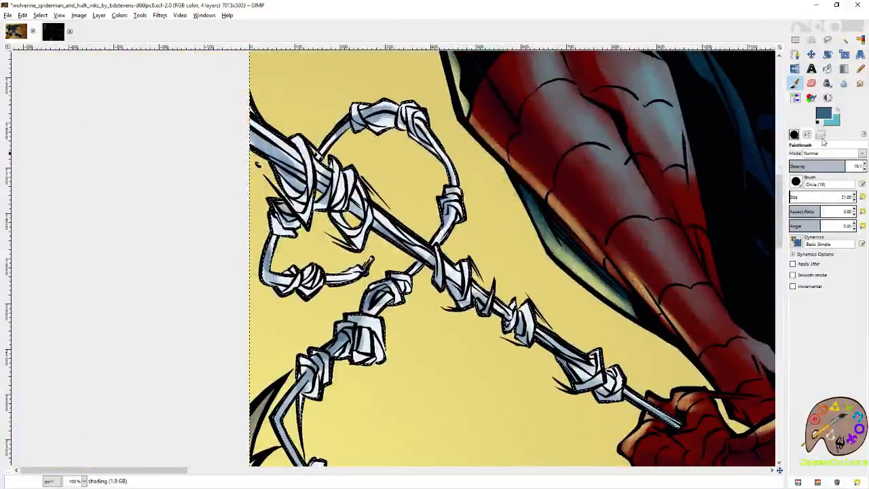
left_click(825, 116)
left_click(840, 183)
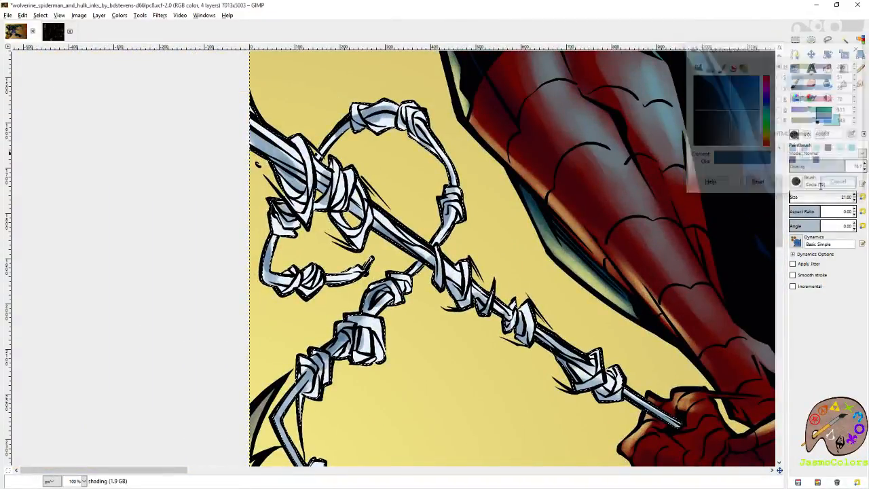
left_click(557, 214, "ctrl")
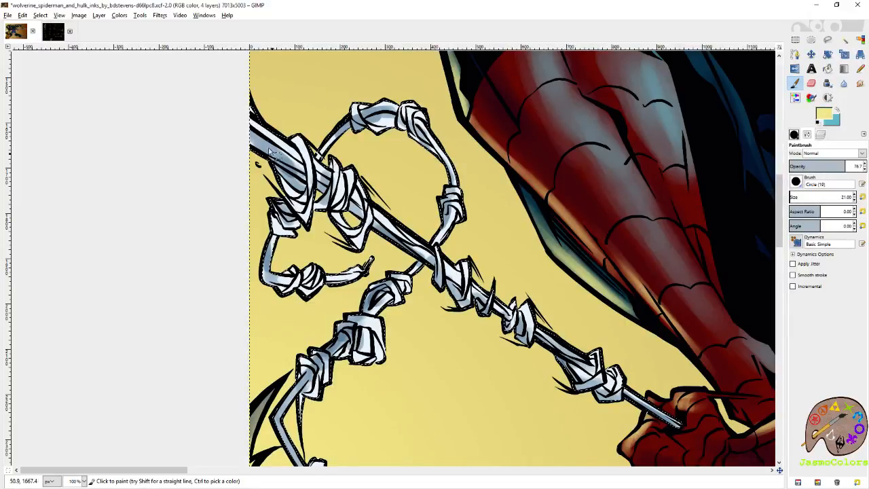
mouse_move(265, 130)
left_mouse_down()
mouse_move(301, 144)
mouse_move(350, 147)
mouse_move(345, 137)
mouse_move(392, 133)
mouse_move(392, 125)
mouse_move(443, 172)
mouse_move(446, 212)
left_mouse_up()
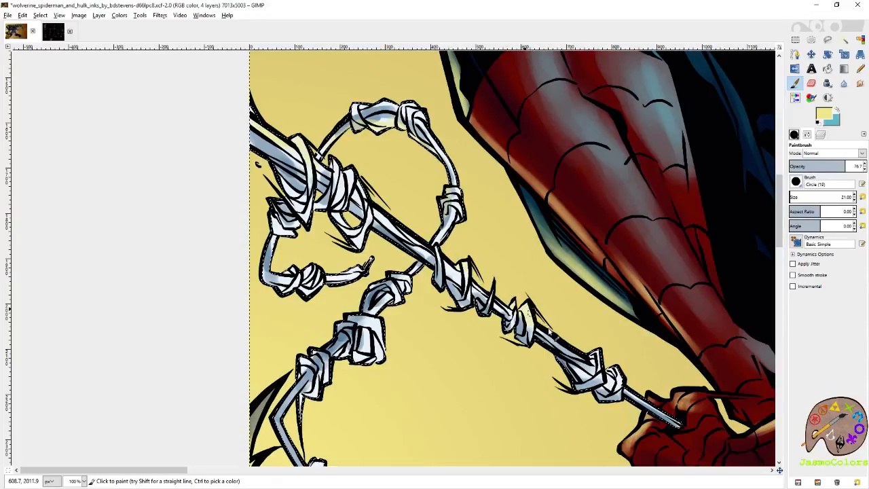
left_click_drag(317, 207, 315, 231)
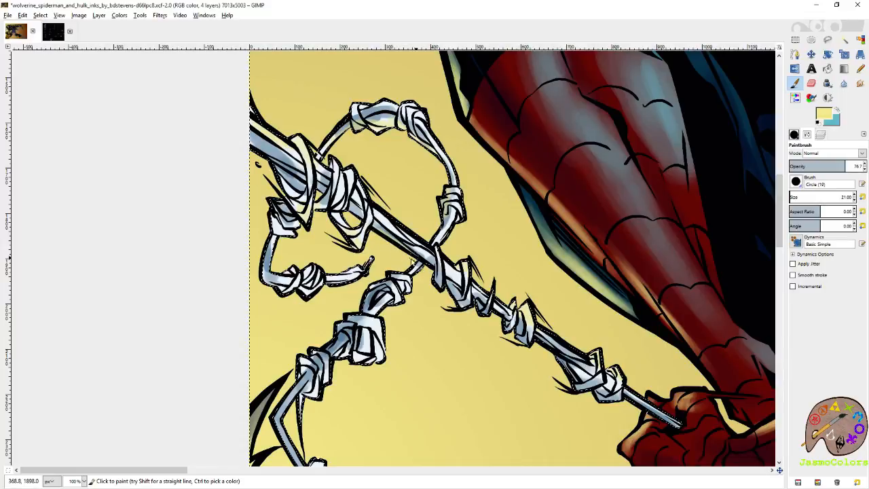
- Add pale yellow highlights to the lower knotted web loop and save the image
scroll(372, 392, "down", 3)
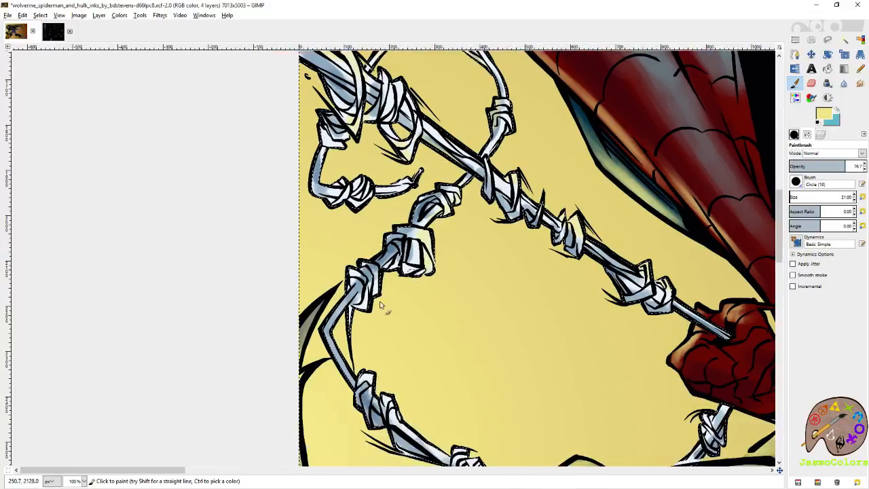
scroll(401, 281, "down", 3)
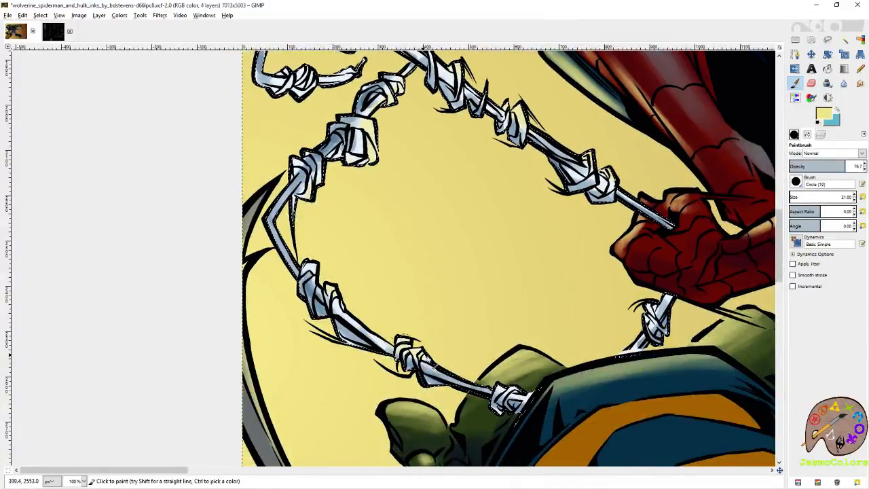
left_click_drag(658, 297, 470, 384)
key("ctrl+s")
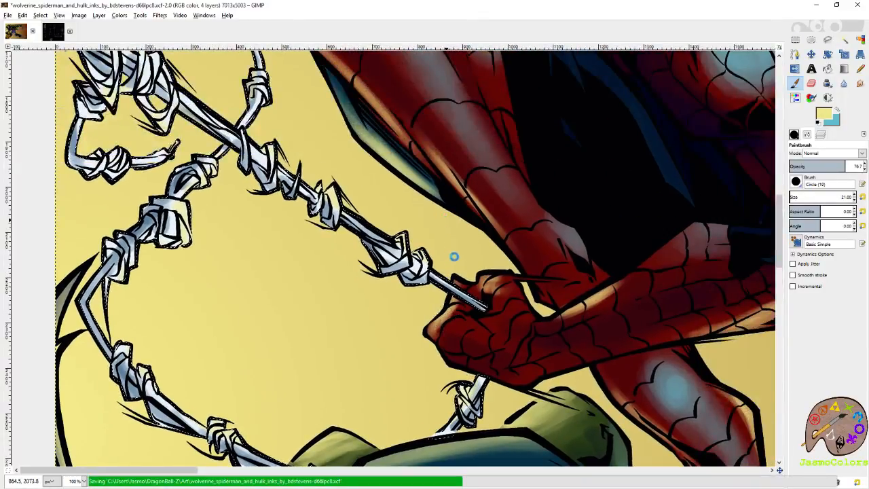
- Paint pale yellow highlights on the web coils between Spider-Man's open hand and his foot
scroll(514, 208, "down", 5)
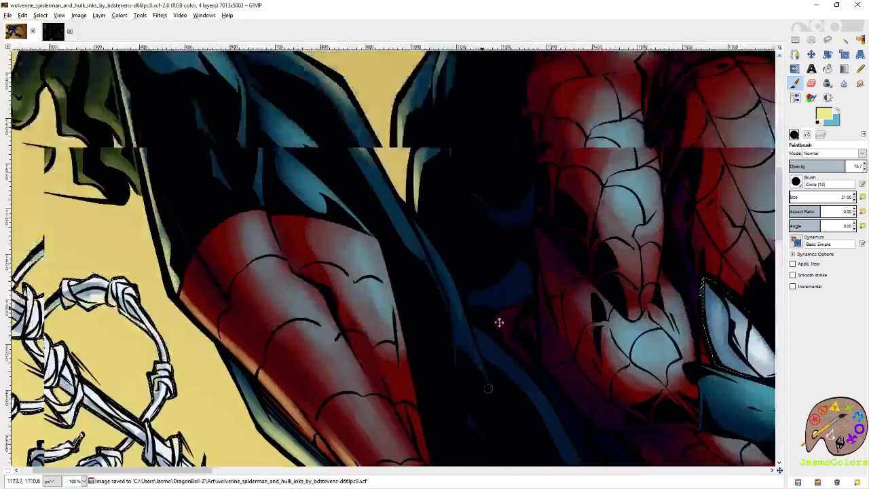
left_click_drag(594, 358, 234, 160)
left_click_drag(652, 407, 254, 193)
left_click_drag(574, 244, 406, 262)
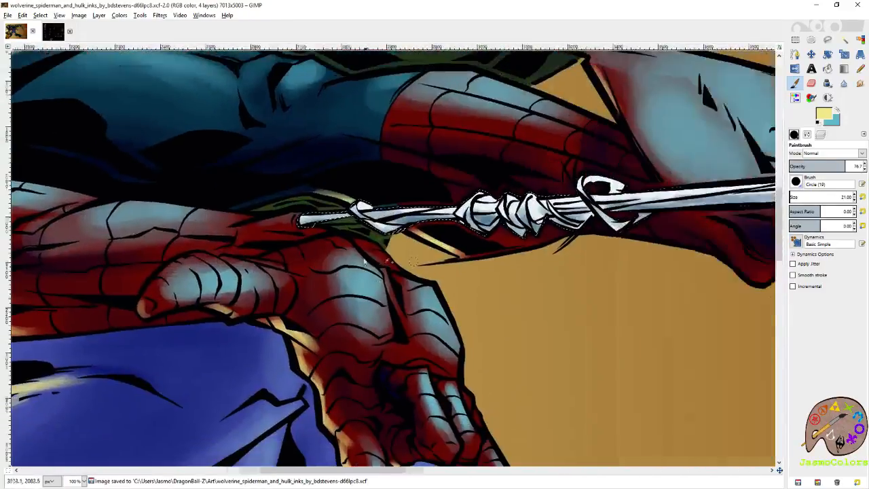
left_click_drag(473, 231, 527, 246)
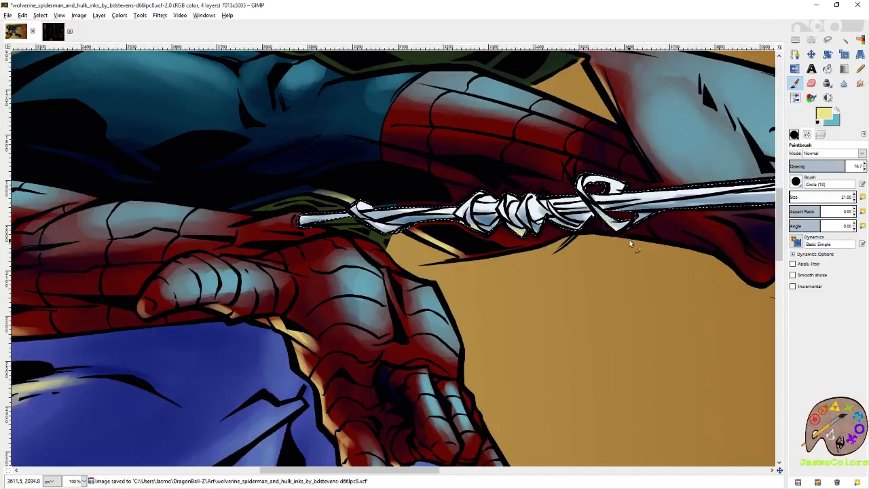
left_click_drag(760, 273, 520, 279)
left_click_drag(726, 223, 551, 227)
left_click_drag(279, 229, 596, 293)
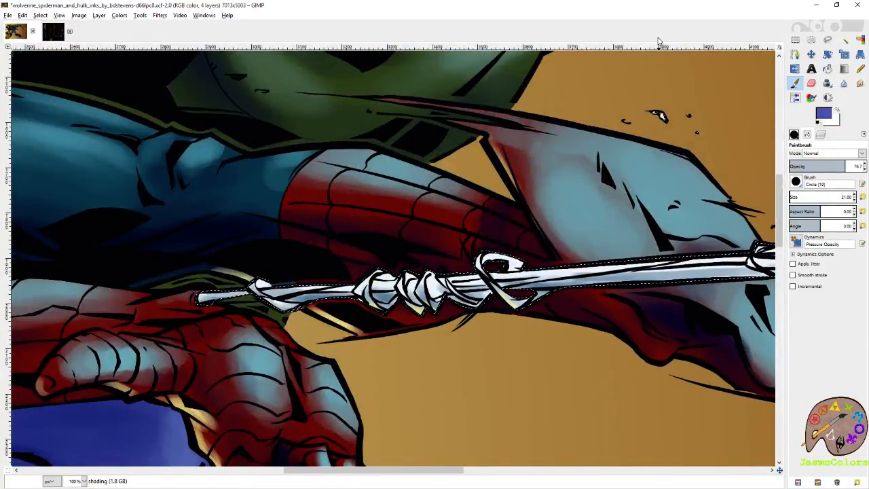
- Clear the web selection with the Rectangle Select tool and save the image
scroll(478, 186, "down", 7)
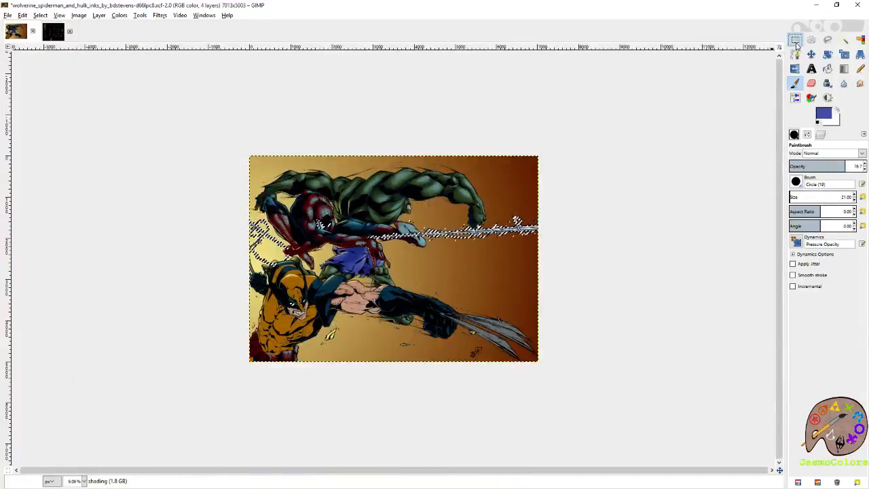
left_click(796, 41)
left_click(720, 80)
scroll(671, 235, "down", 1)
scroll(581, 241, "up", 1)
key("ctrl+s")
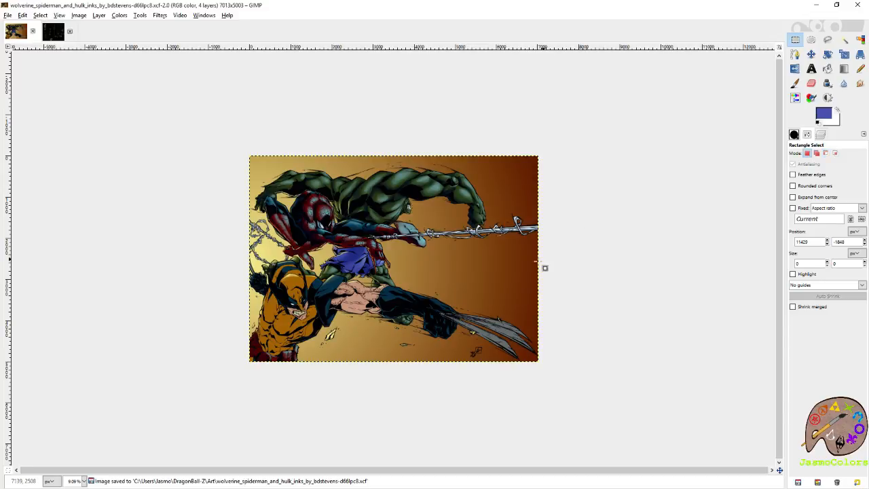
- Select the red areas of Spider-Man's suit by color on the flats layer, and ready the Paintbrush on the shading layer
scroll(314, 215, "up", 1)
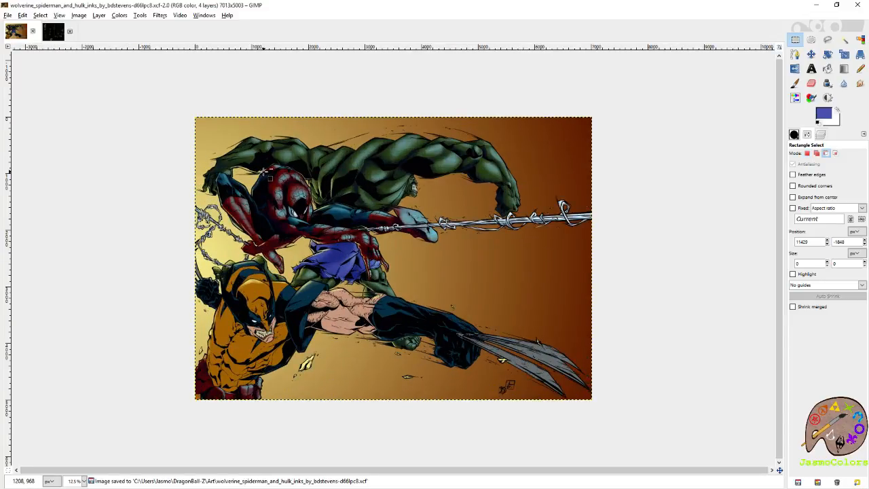
scroll(263, 172, "up", 1)
scroll(221, 133, "up", 2)
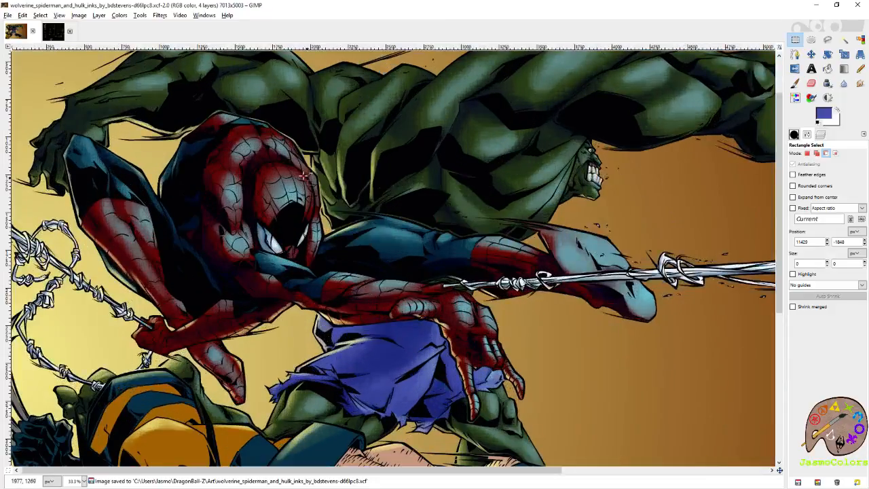
left_click(821, 135)
key("u")
left_click(228, 172)
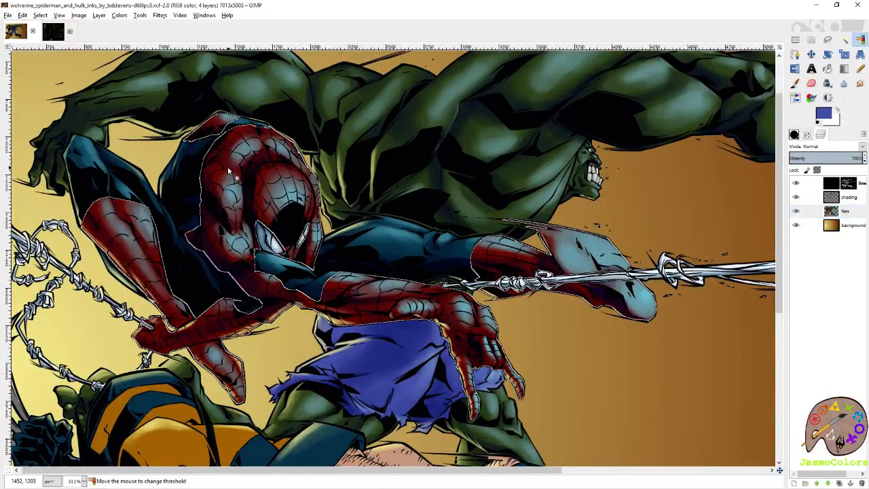
scroll(224, 158, "up", 2)
key("p")
left_click(852, 197)
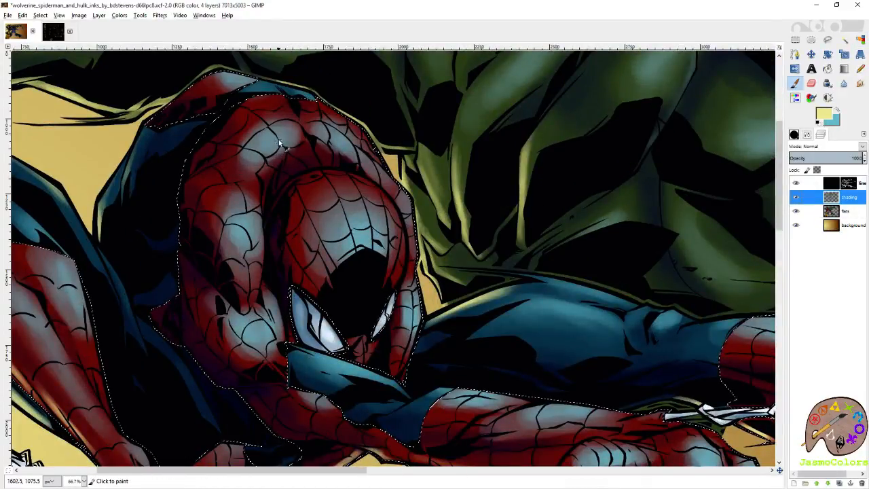
- Brighten the highlights on Spider-Man's shoulder, mask, forearm and hand in light blue with a size 36 brush, and save the image
key("x")
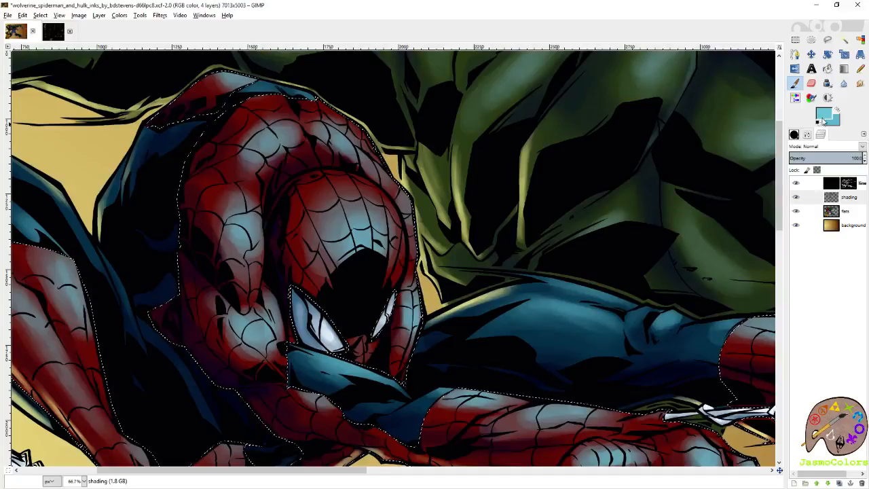
key("ctrl+z")
left_click(808, 136)
left_click(855, 195)
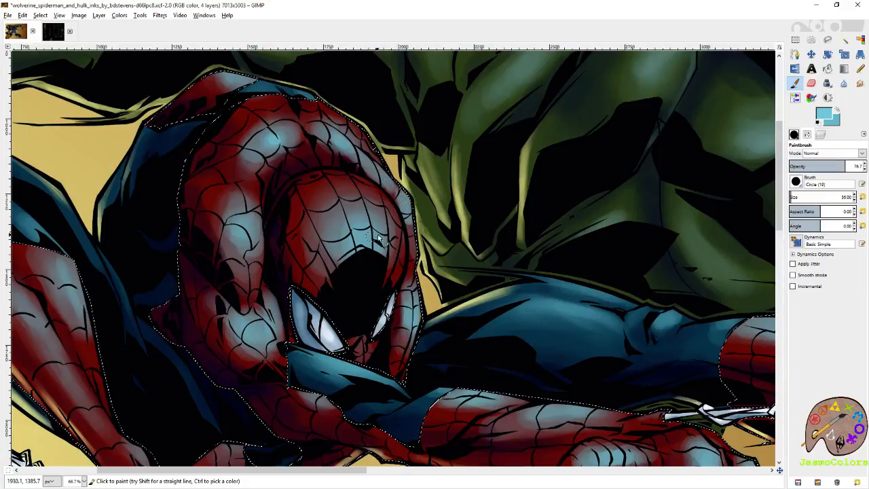
mouse_move(584, 422)
left_mouse_down()
mouse_move(487, 323)
mouse_move(393, 291)
left_mouse_up()
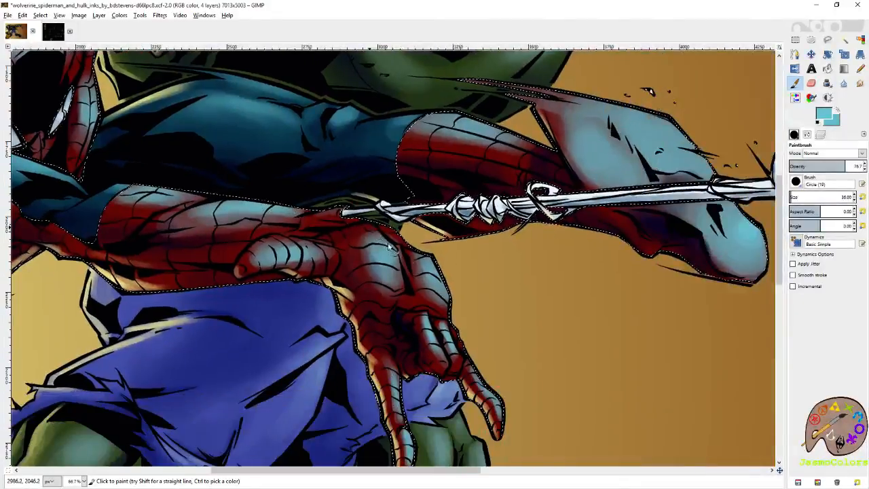
mouse_move(390, 245)
left_mouse_down()
mouse_move(397, 237)
mouse_move(421, 251)
left_mouse_up()
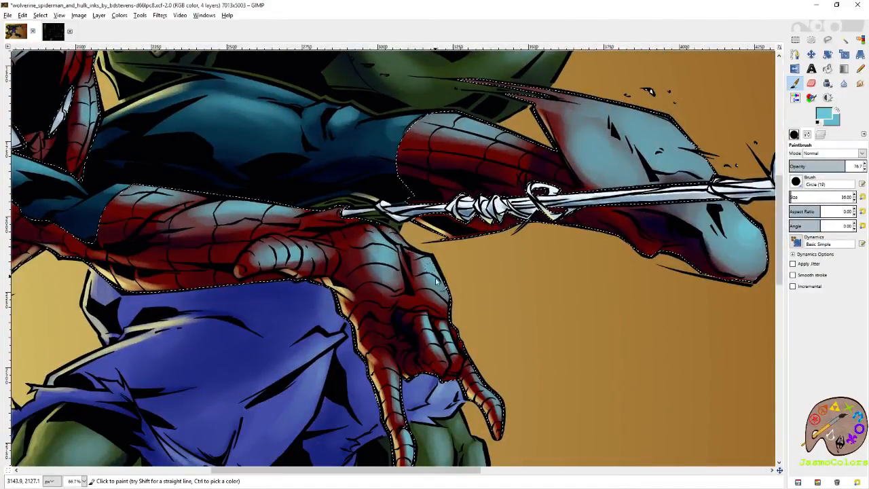
key("ctrl+s")
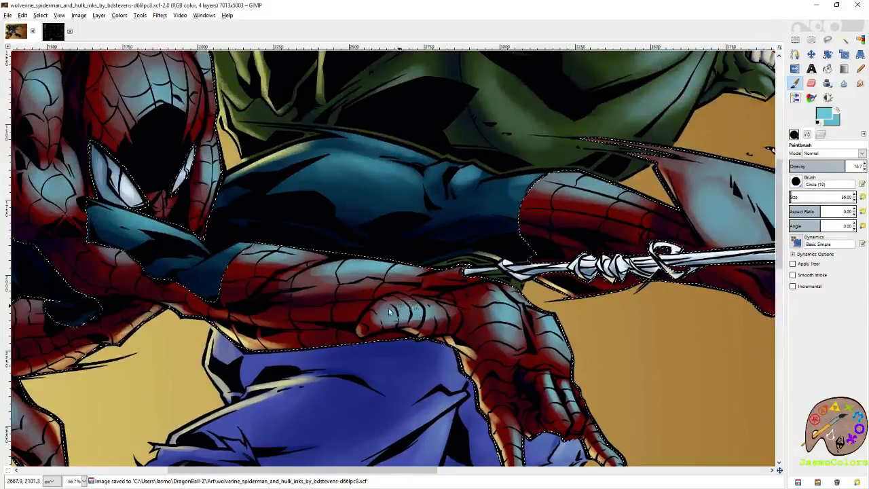
left_click_drag(390, 312, 398, 309)
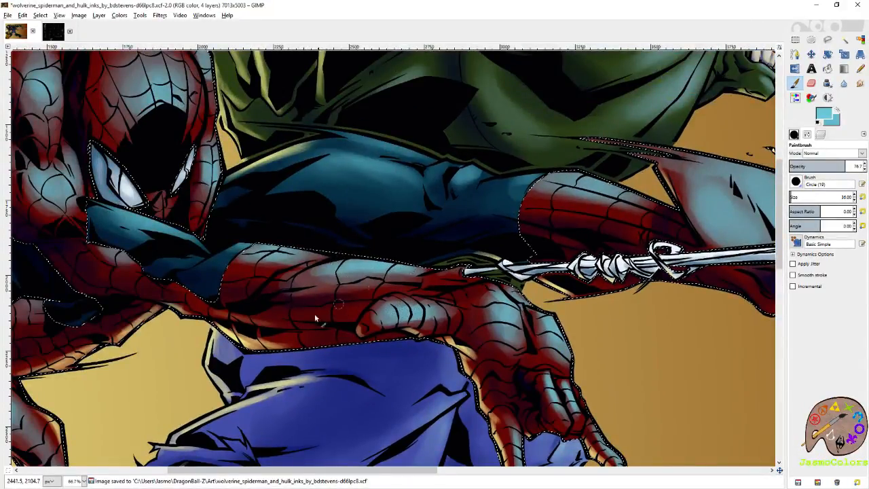
- Deepen the shadows on Spider-Man's hands, arms and legs in dark navy with the size 36 brush
key("shift+e")
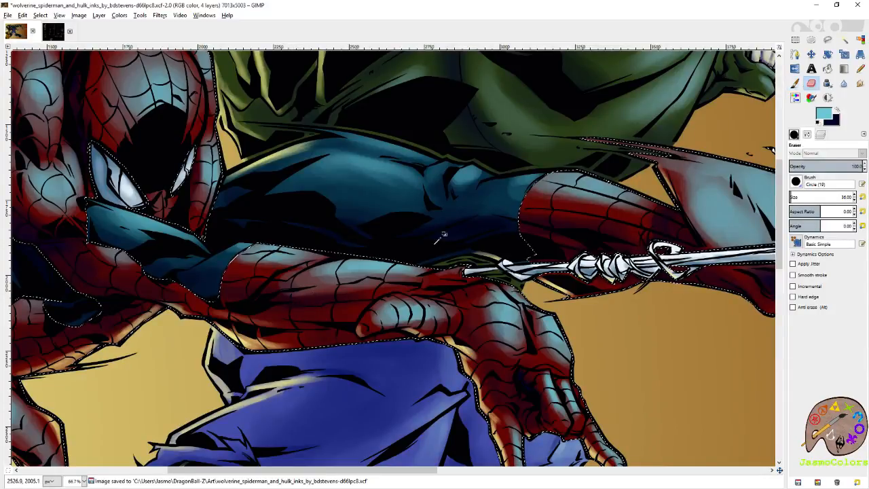
key("p")
key("x")
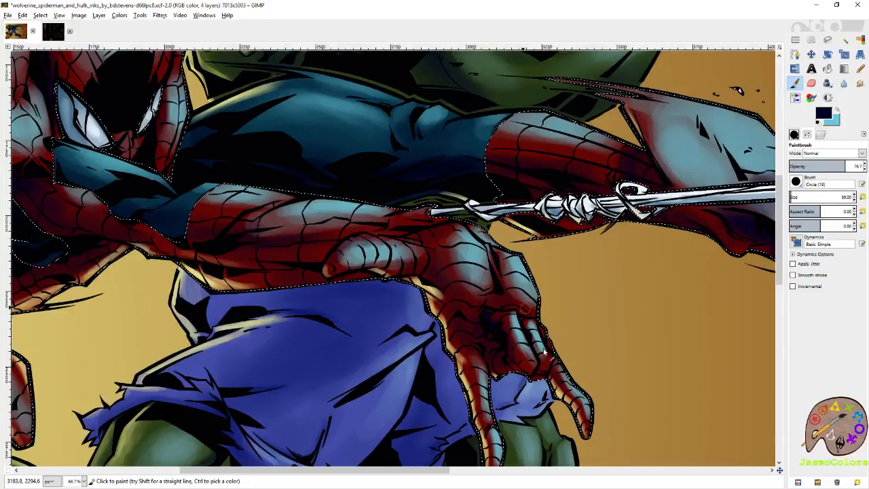
scroll(475, 279, "down", 3)
scroll(476, 278, "right", 1)
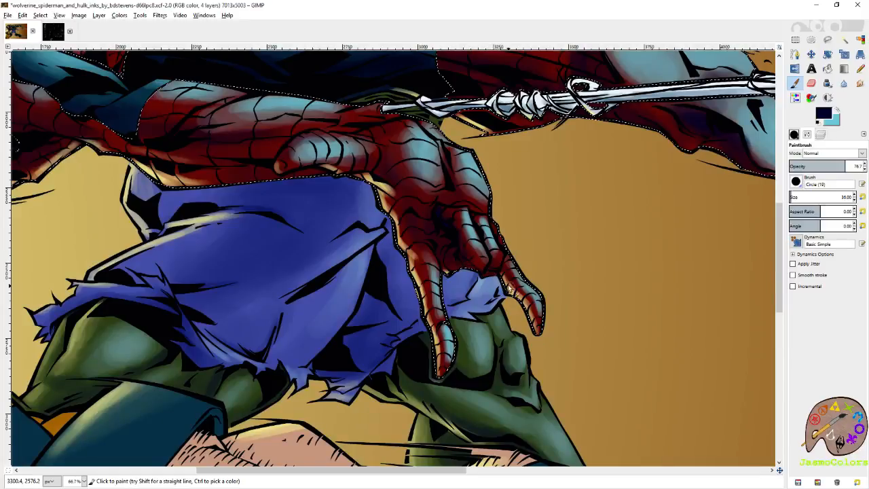
scroll(457, 329, "up", 5)
scroll(457, 329, "left", 5)
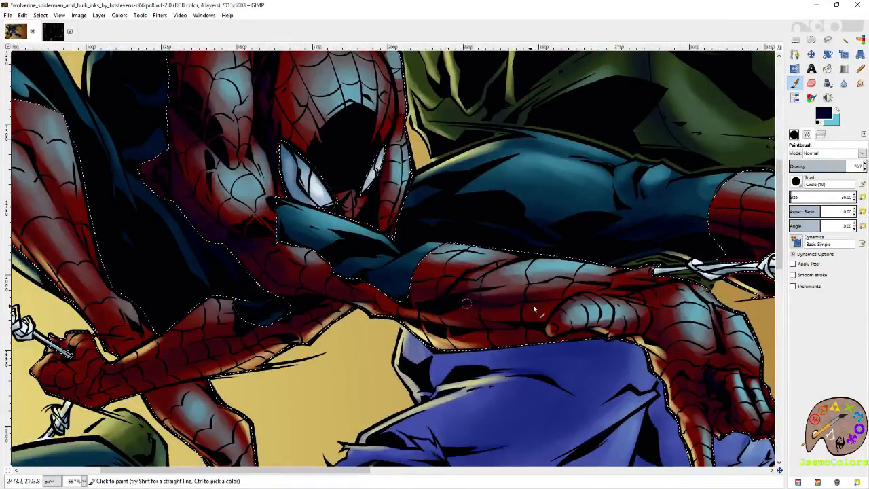
scroll(514, 315, "up", 2)
scroll(514, 315, "left", 3)
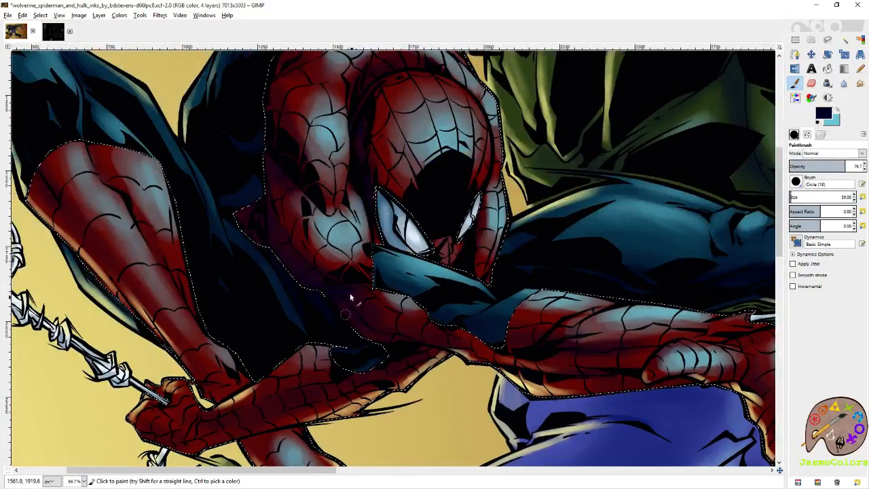
left_click_drag(457, 342, 430, 286)
left_click_drag(379, 229, 485, 326)
left_click_drag(244, 231, 355, 264)
left_click_drag(371, 387, 360, 282)
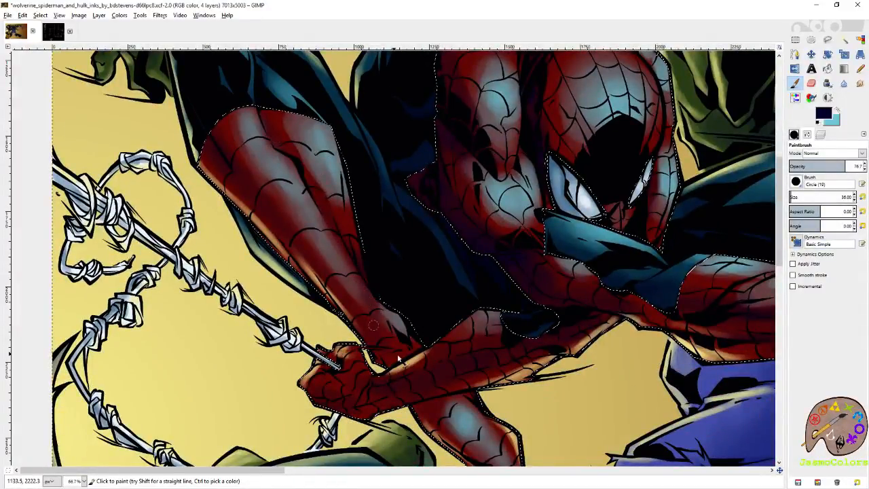
left_click_drag(418, 342, 404, 233)
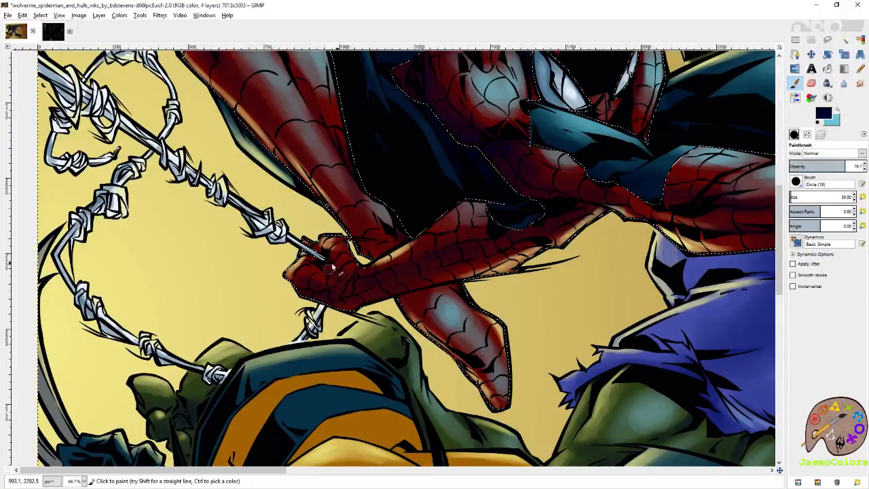
mouse_move(442, 199)
left_mouse_down()
mouse_move(372, 293)
mouse_move(300, 451)
left_mouse_up()
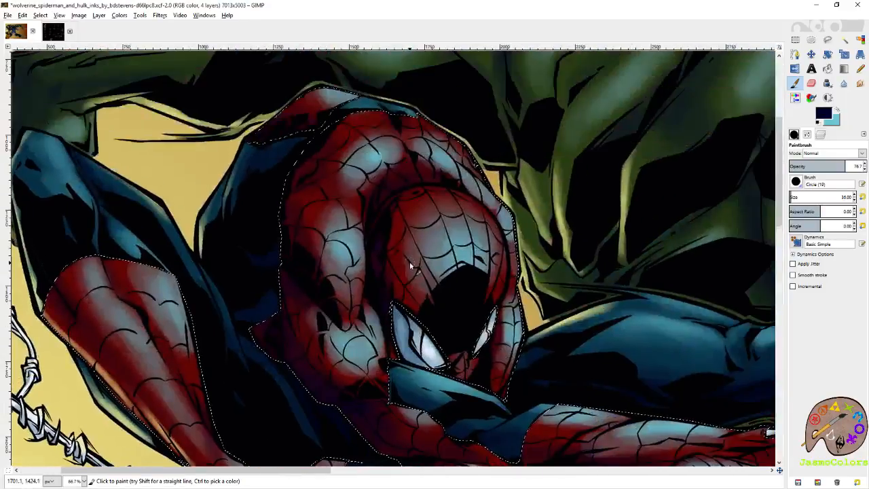
- Clear the selection of Spider-Man's red suit and save the image
left_click(860, 40)
scroll(428, 249, "down", 4)
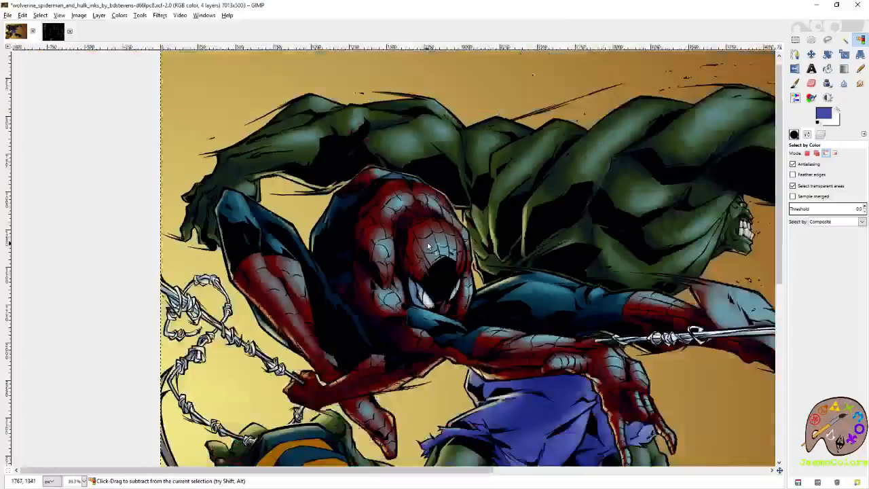
left_click(796, 40)
key("minus")
key("minus")
key("ctrl+s")
key("plus")
key("plus")
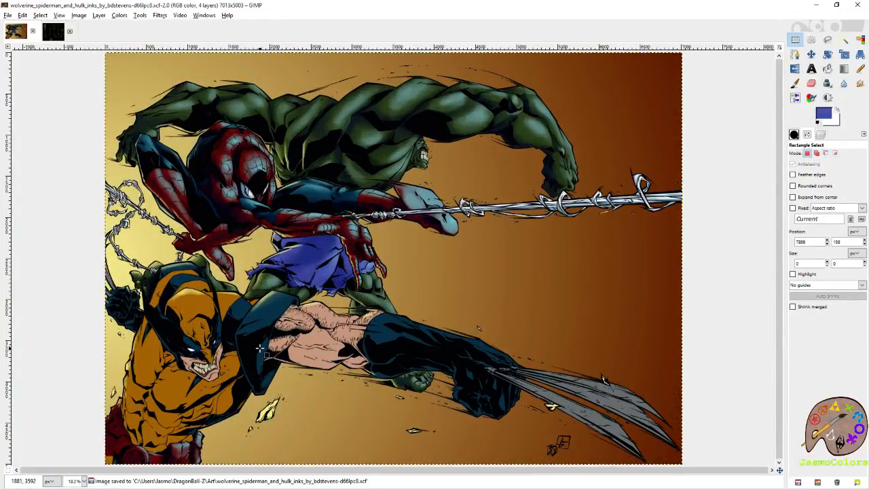
- Select the orange areas of Wolverine's suit by color on the flats layer
left_click(822, 134)
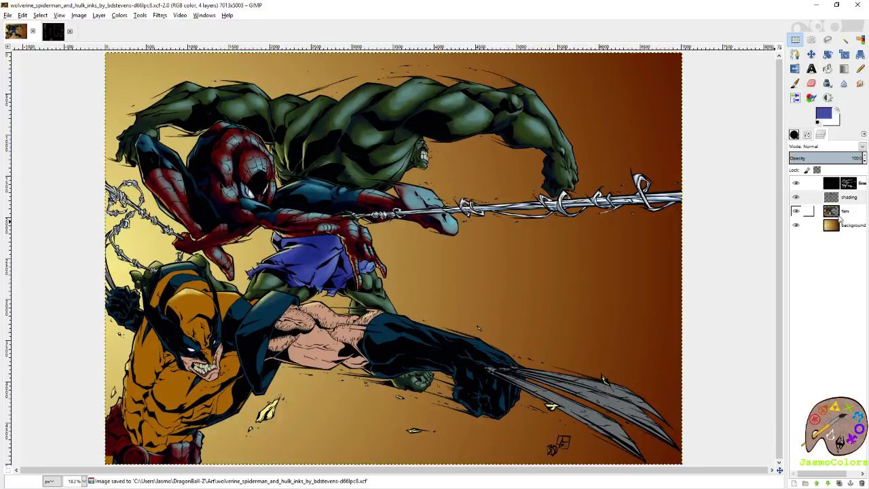
left_click(849, 212)
left_click(859, 39)
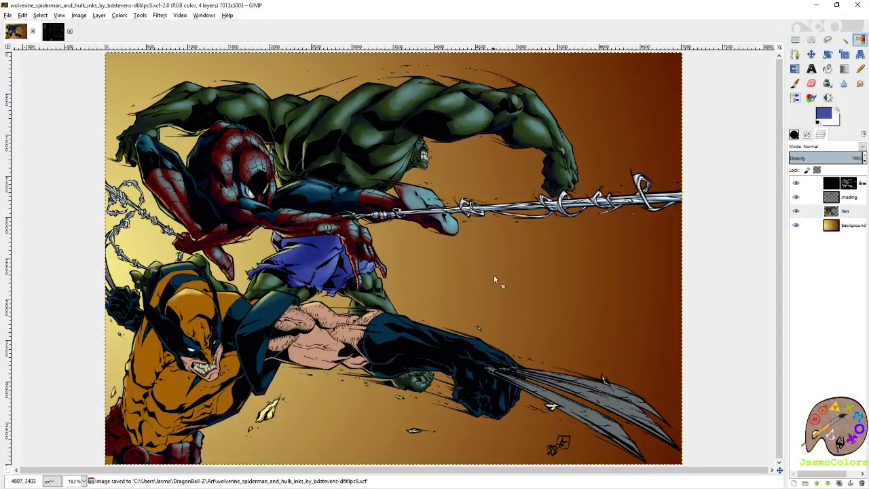
left_click(195, 319)
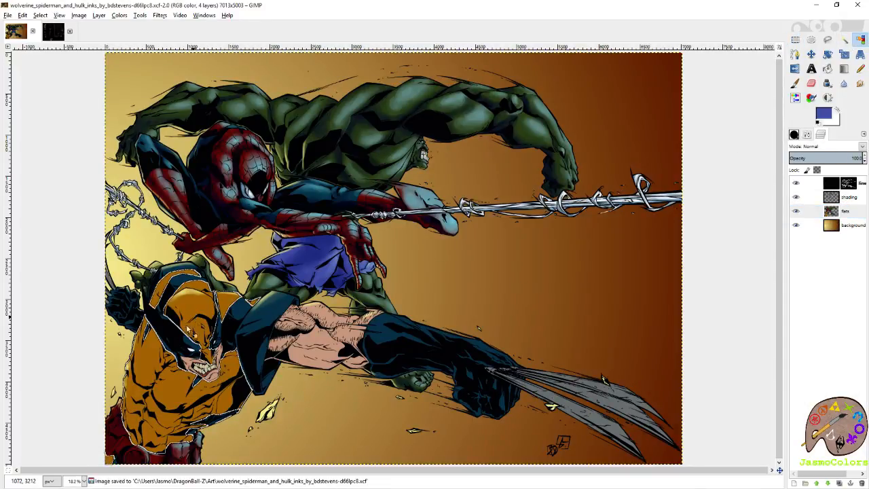
scroll(121, 431, "up", 3)
- Sample the suit's orange with the Paintbrush and shift the foreground color to turquoise 48ded9 for the highlights
left_click(795, 83)
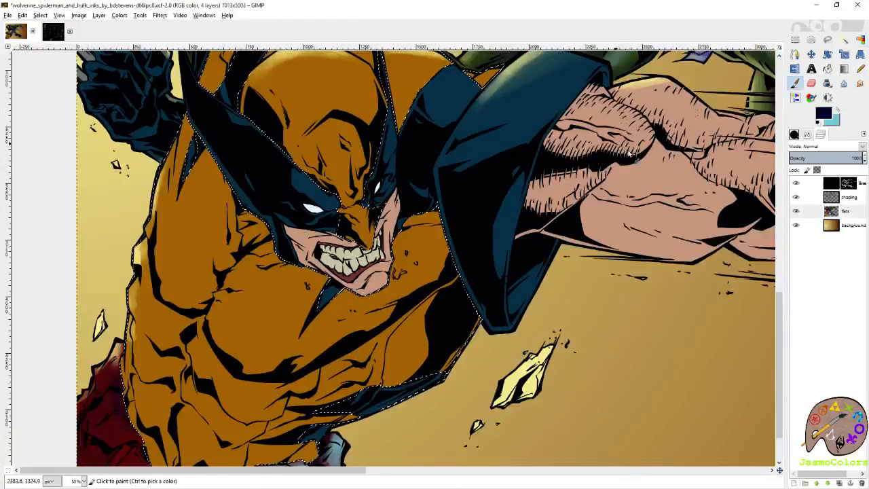
left_click(295, 290, "ctrl")
left_click(823, 114)
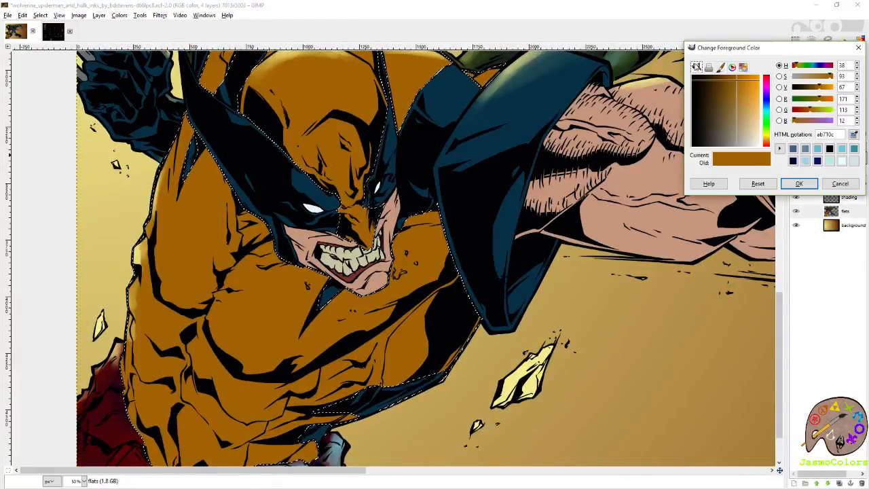
left_click(743, 89)
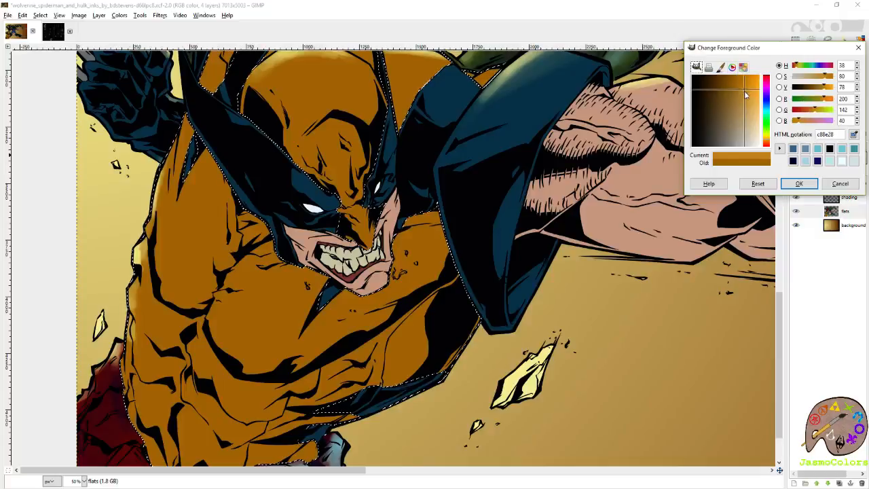
left_click(750, 98)
left_click(767, 116)
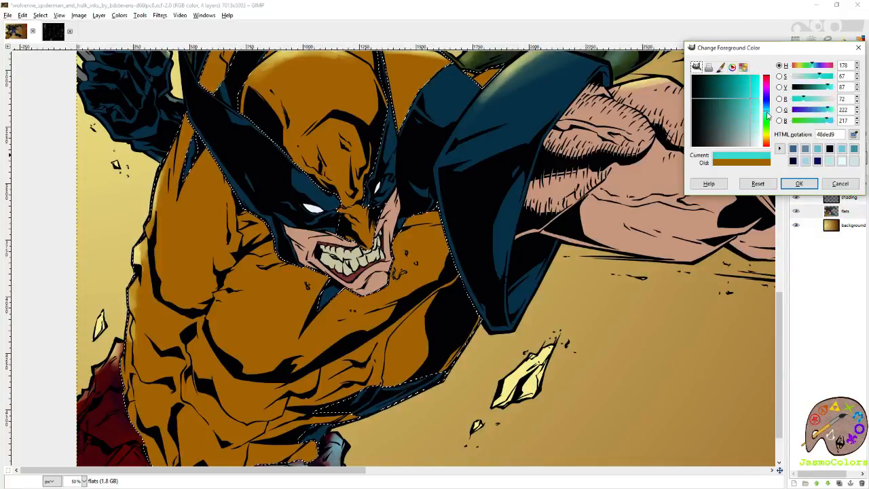
left_click(798, 184)
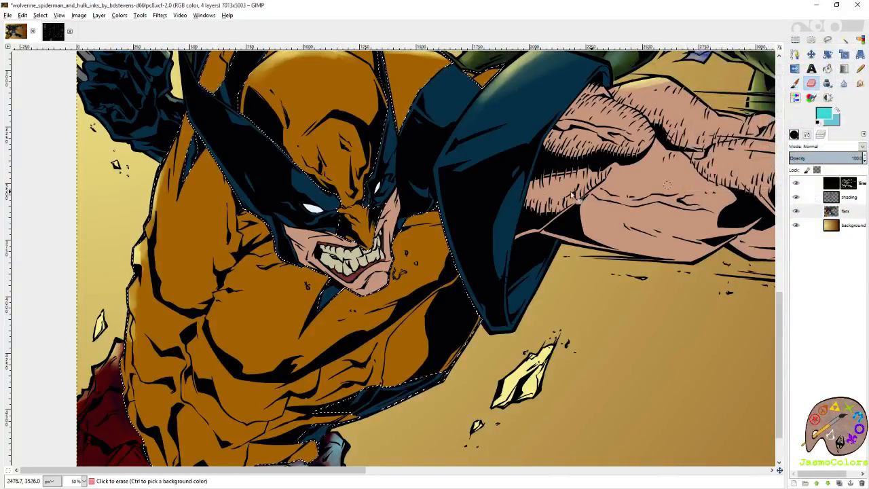
- Activate the shading layer, sample the orange as the second color, change it to dark blue 01135f, and ready the Paintbrush
left_click(383, 119)
left_click(849, 196)
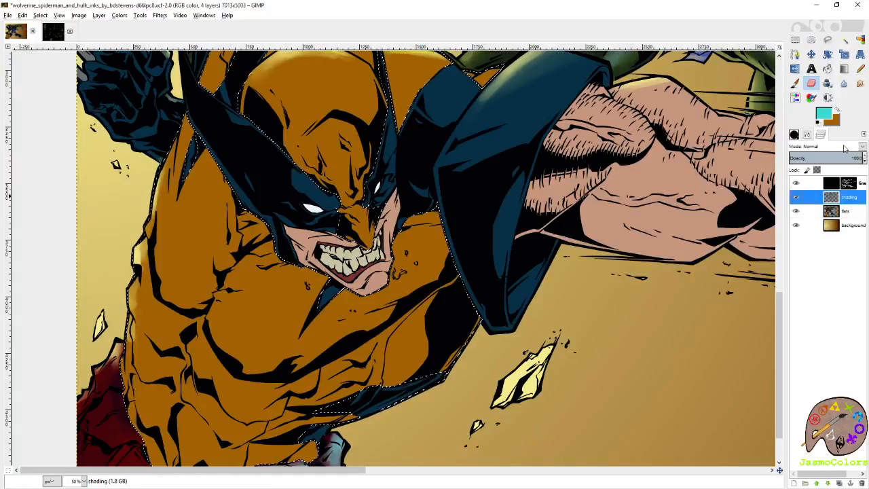
left_click(839, 111)
left_click(823, 113)
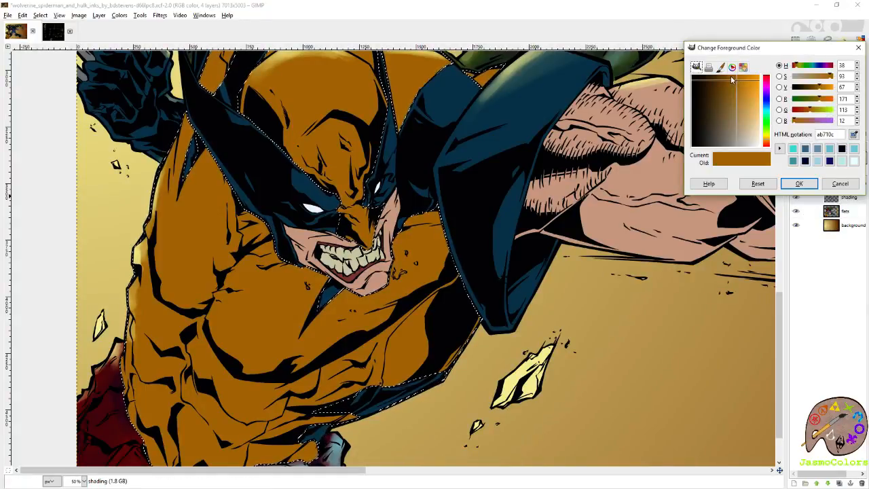
left_click(729, 76)
left_click(717, 76)
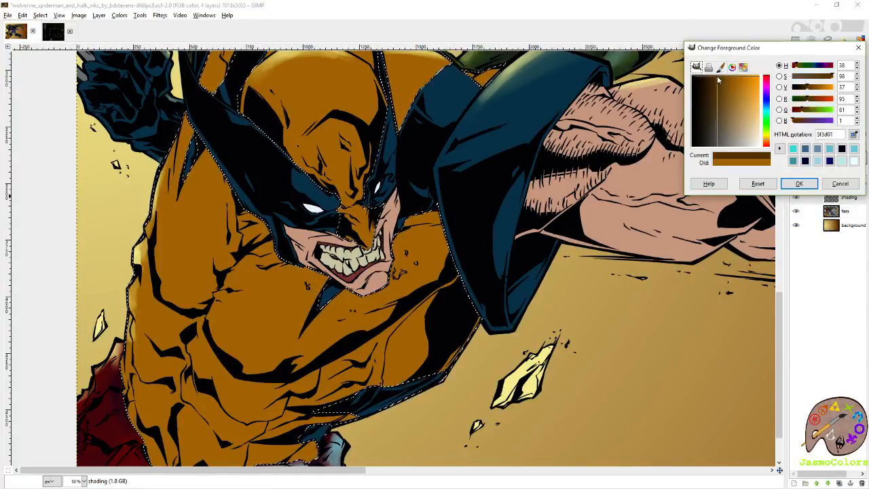
left_click(768, 102)
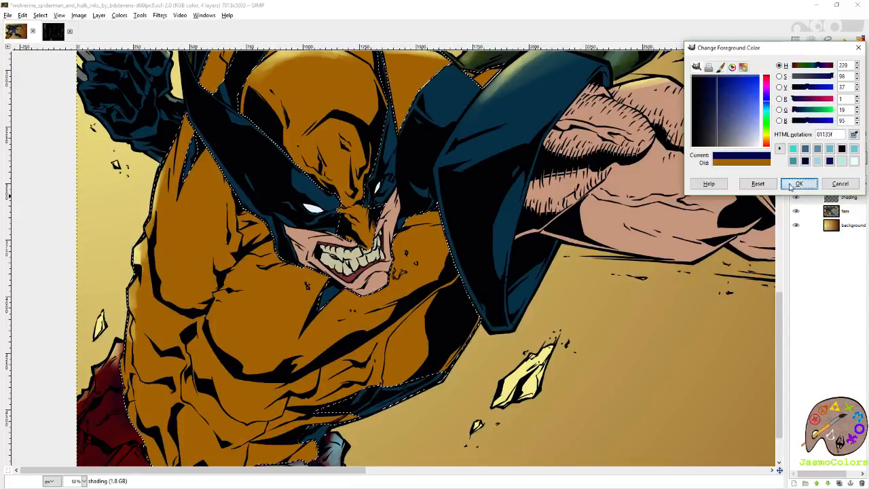
left_click(796, 183)
key("p")
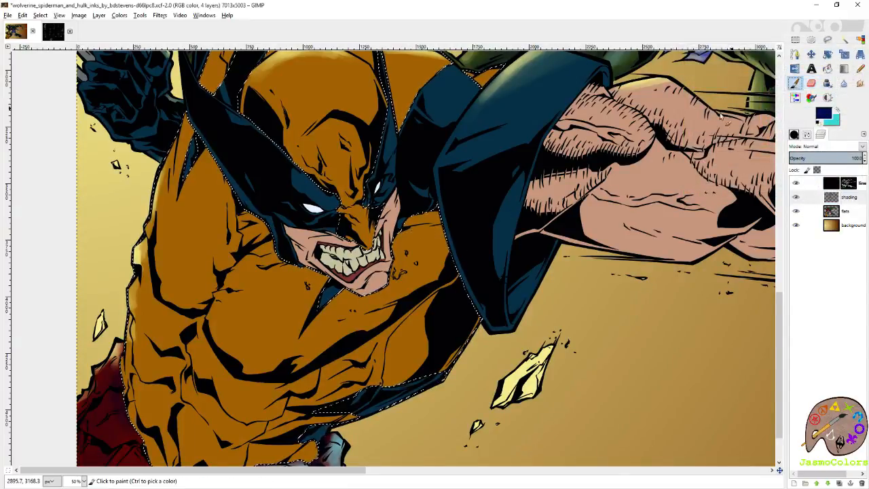
- Paint a turquoise highlight on the forehead of Wolverine's mask with a size 143.71 brush on the shading layer
left_click_drag(378, 275, 448, 346)
left_click(838, 110)
left_click(806, 136)
left_click(797, 197)
mouse_move(415, 209)
left_mouse_down()
mouse_move(317, 203)
mouse_move(294, 227)
left_mouse_up()
mouse_move(314, 178)
left_mouse_down()
mouse_move(339, 203)
mouse_move(280, 209)
left_mouse_up()
mouse_move(333, 175)
left_mouse_down()
mouse_move(285, 196)
mouse_move(299, 229)
mouse_move(320, 185)
mouse_move(316, 219)
mouse_move(328, 192)
mouse_move(302, 190)
mouse_move(310, 203)
mouse_move(319, 195)
mouse_move(309, 193)
mouse_move(307, 201)
mouse_move(331, 193)
mouse_move(288, 177)
left_mouse_up()
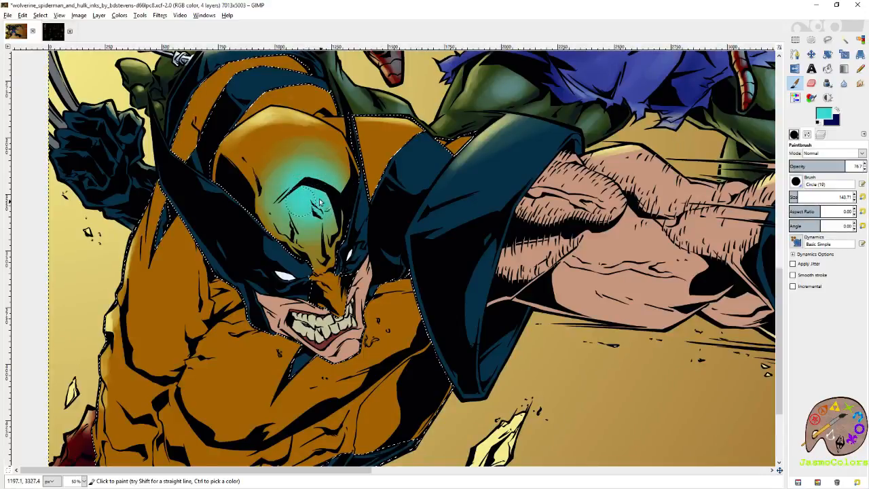
- Paint a turquoise highlight on Wolverine's orange shoulder beside the mask
scroll(360, 245, "down", 3)
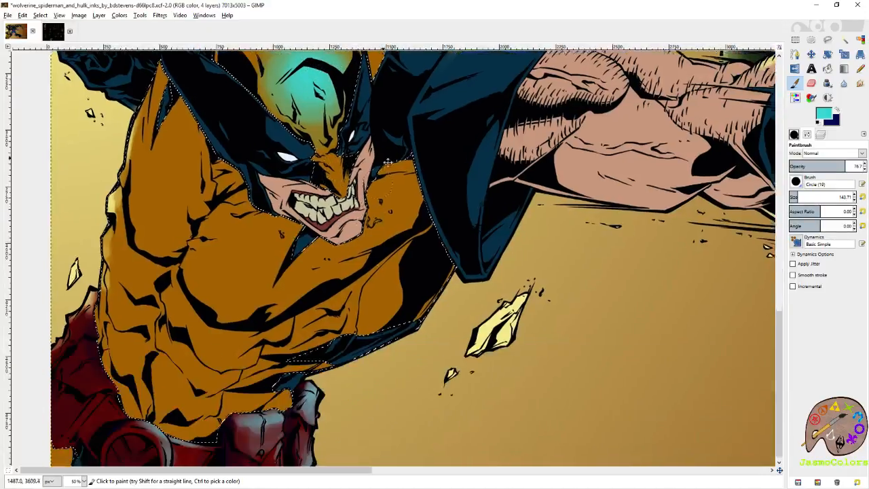
scroll(417, 169, "up", 5)
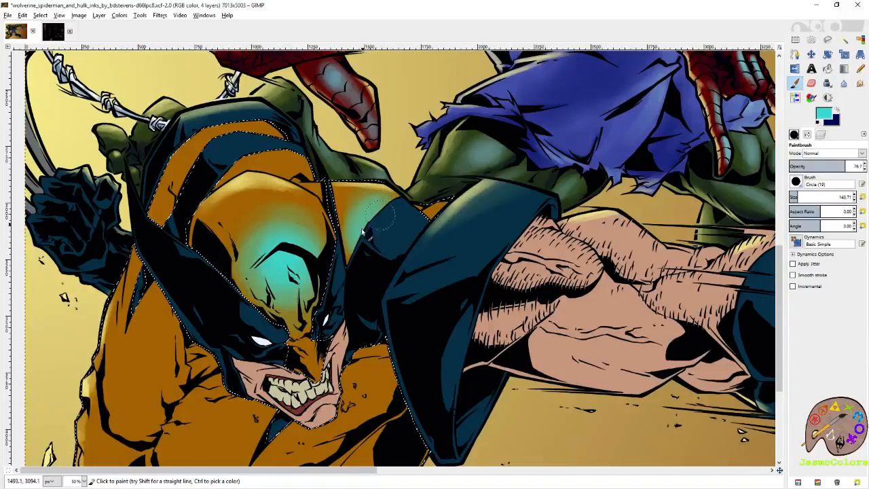
mouse_move(354, 227)
left_mouse_down()
mouse_move(443, 219)
mouse_move(389, 215)
mouse_move(465, 216)
mouse_move(458, 222)
mouse_move(437, 205)
mouse_move(472, 225)
mouse_move(433, 215)
left_mouse_up()
left_click_drag(472, 375, 446, 181)
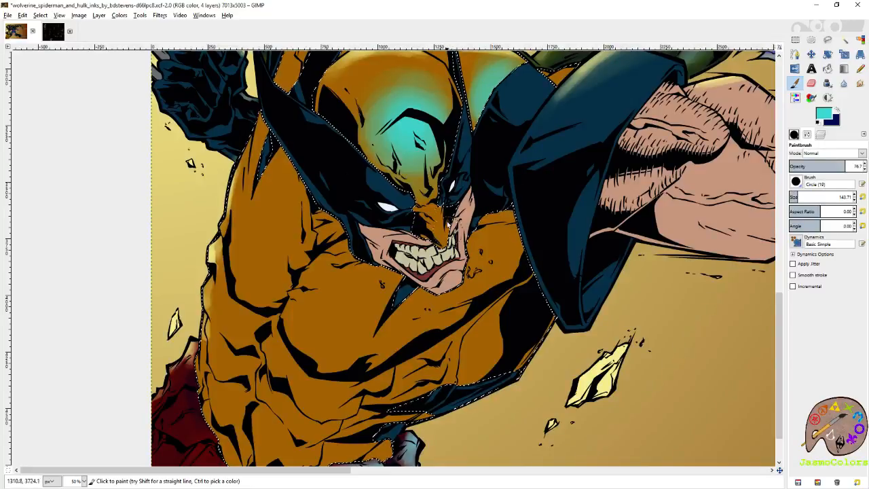
- Reduce the brush size to 66.22 and paint a turquoise highlight down the nose of Wolverine's mask
left_click(793, 197)
mouse_move(440, 230)
left_mouse_down()
mouse_move(434, 220)
mouse_move(442, 235)
left_mouse_up()
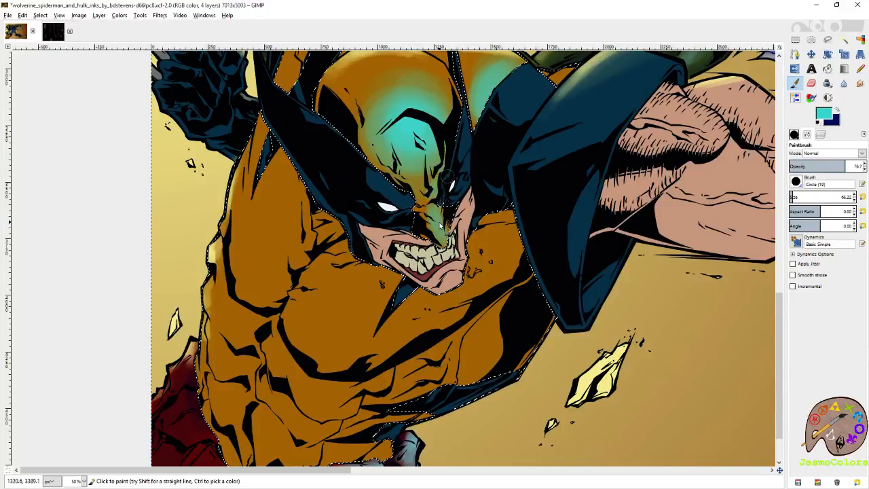
left_click_drag(442, 239, 447, 234)
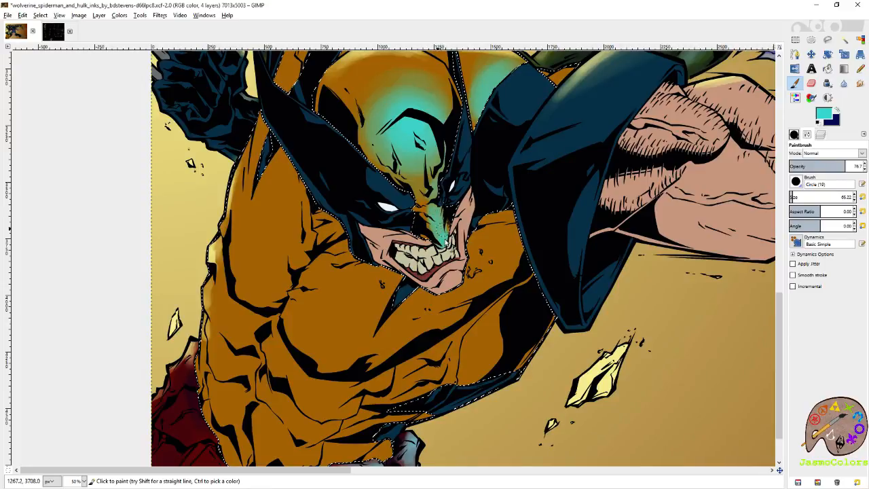
- Paint soft turquoise highlights across Wolverine's chest and side and on the orange stripe behind his head
scroll(441, 231, "down", 3)
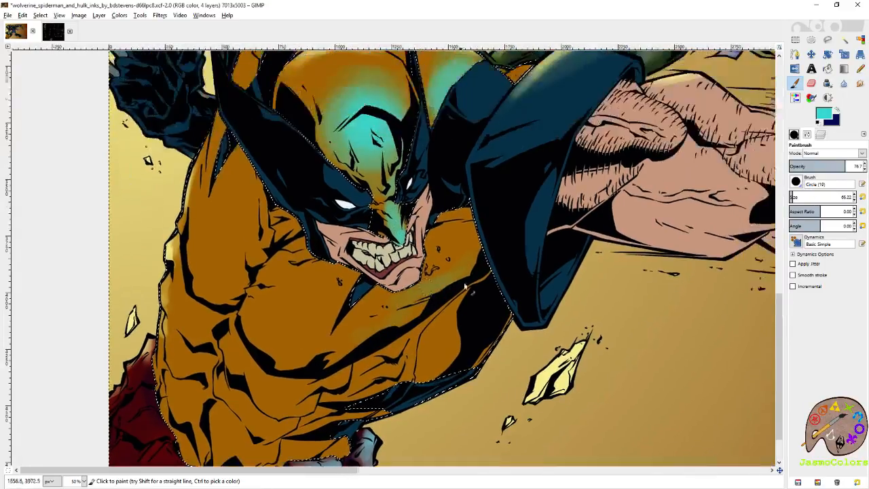
scroll(468, 204, "up", 3)
scroll(474, 253, "down", 3)
scroll(679, 197, "left", 3)
left_click_drag(384, 245, 454, 192)
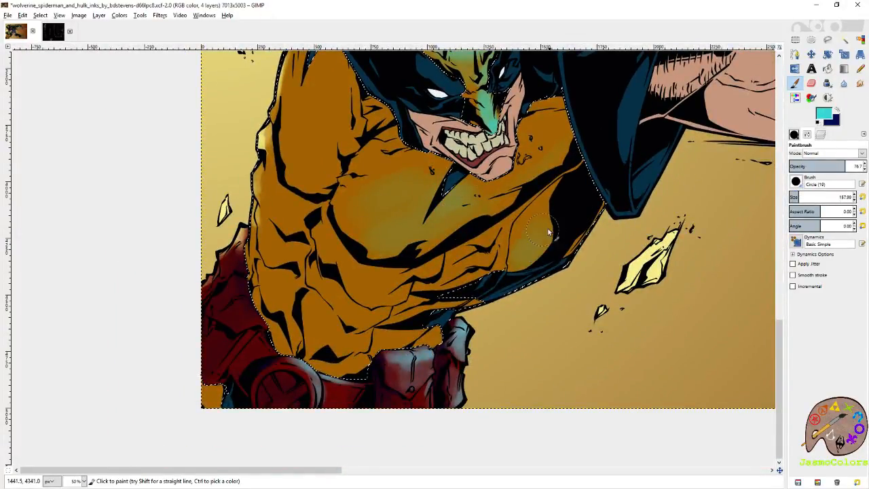
scroll(502, 281, "up", 3)
scroll(502, 281, "right", 1)
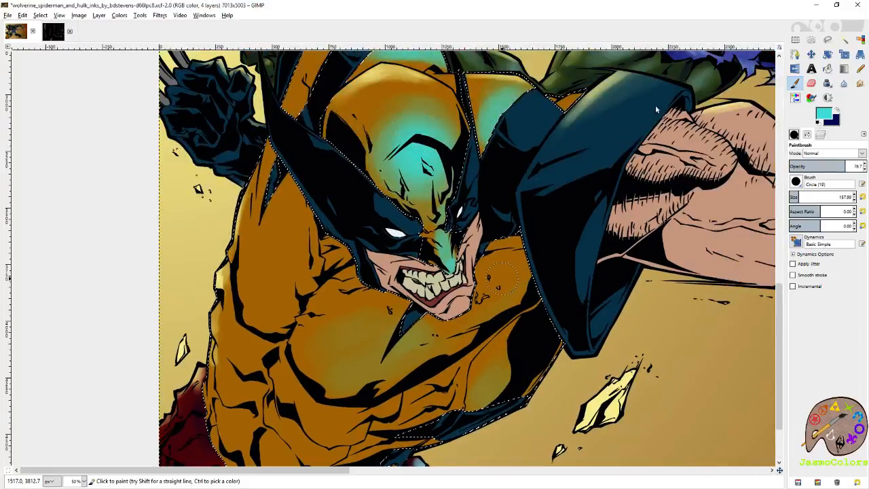
left_click(861, 40)
scroll(405, 232, "down", 2)
scroll(380, 265, "down", 1)
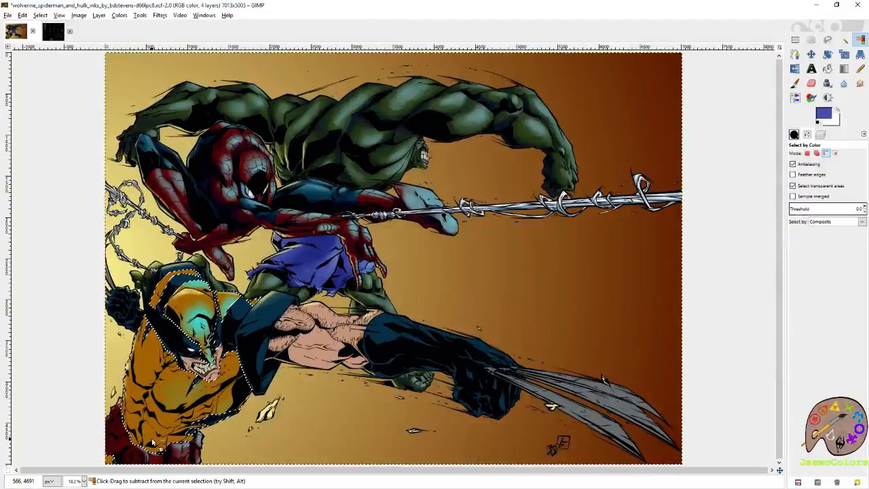
scroll(144, 443, "up", 1)
scroll(144, 443, "up", 1)
- Shade the outer arm and side of Wolverine's orange suit in navy with a size 343.51 paintbrush, and save the image
key("p")
left_click_drag(329, 285, 385, 216)
key("x")
mouse_move(229, 244)
left_mouse_down()
mouse_move(238, 235)
mouse_move(215, 284)
left_mouse_up()
key("ctrl+z")
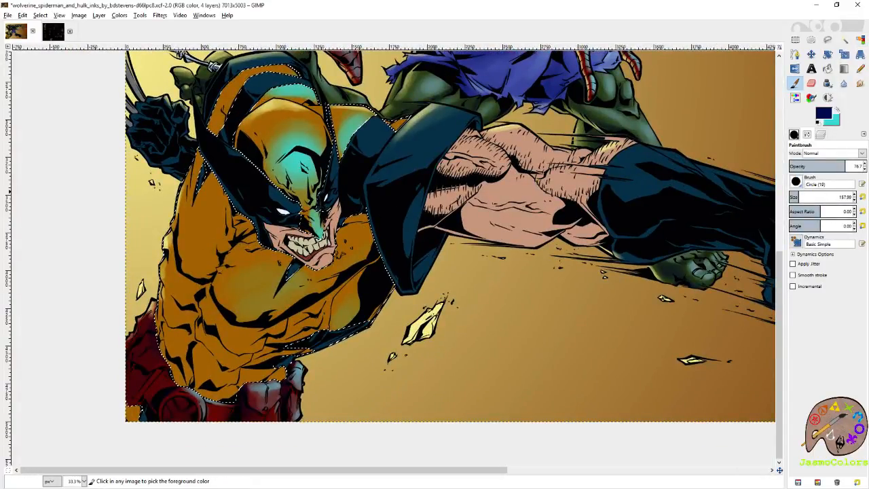
left_click(810, 197)
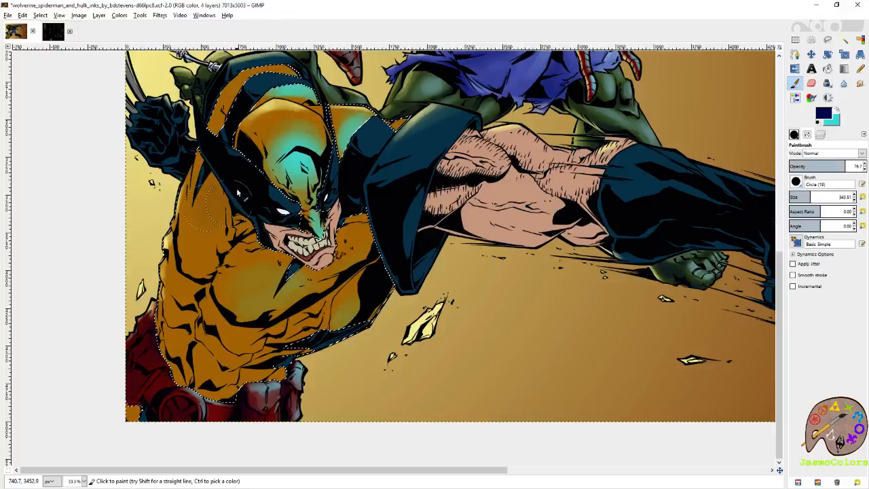
left_click_drag(187, 338, 178, 332)
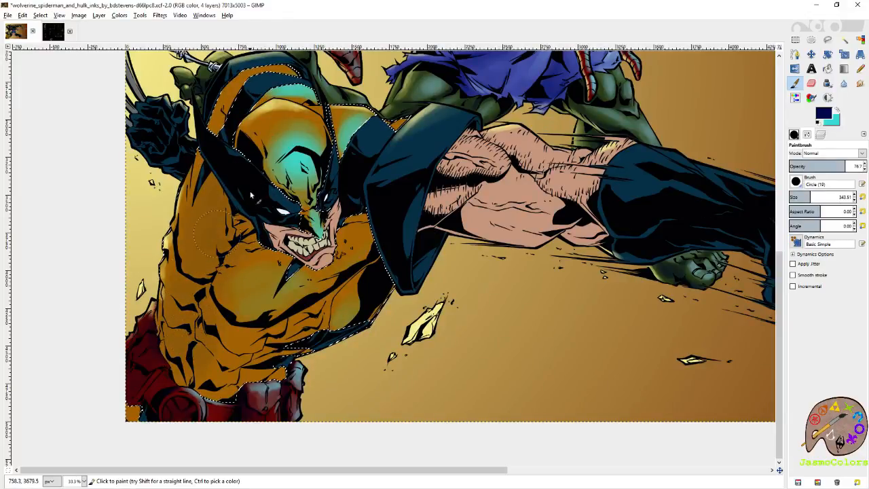
mouse_move(241, 186)
left_mouse_down()
mouse_move(223, 212)
mouse_move(199, 274)
left_mouse_up()
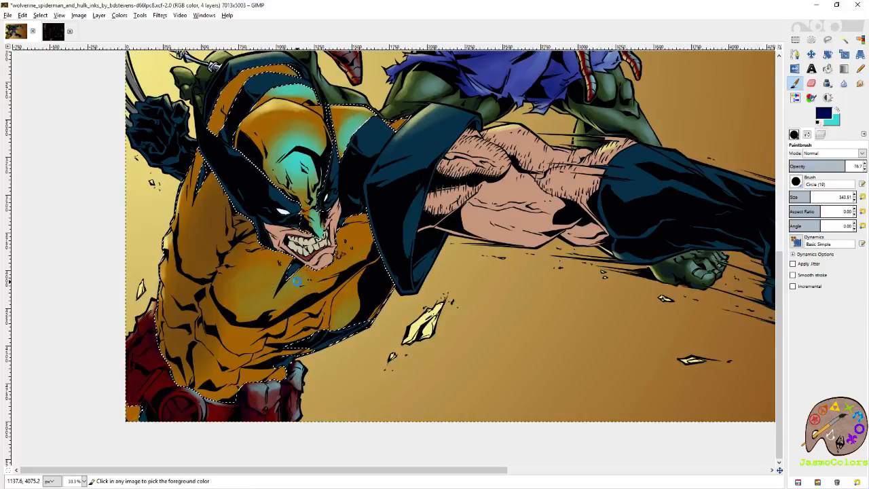
key("ctrl+s")
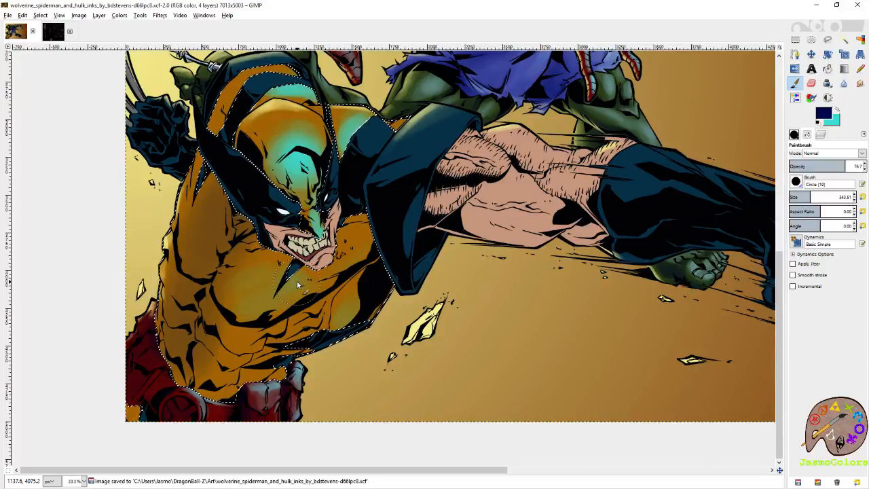
- Reduce the paintbrush size to 93.76 for finer navy shading on Wolverine's orange torso
left_click(792, 195)
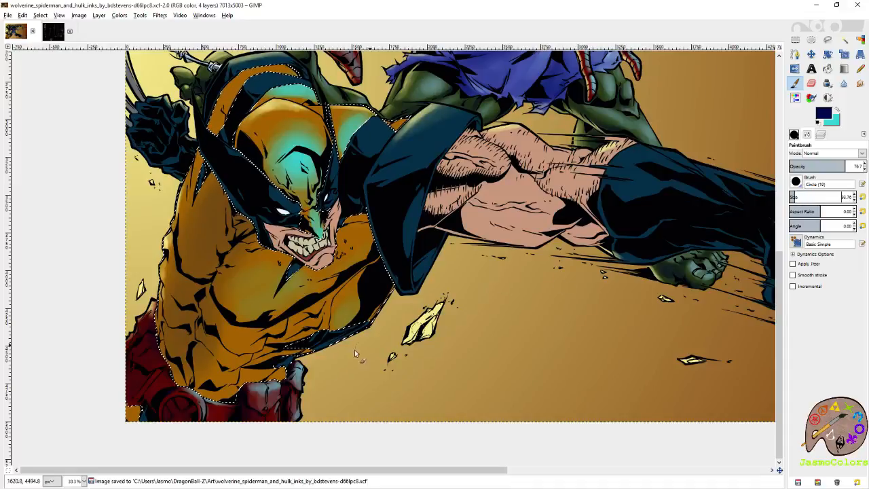
left_click_drag(370, 258, 525, 270)
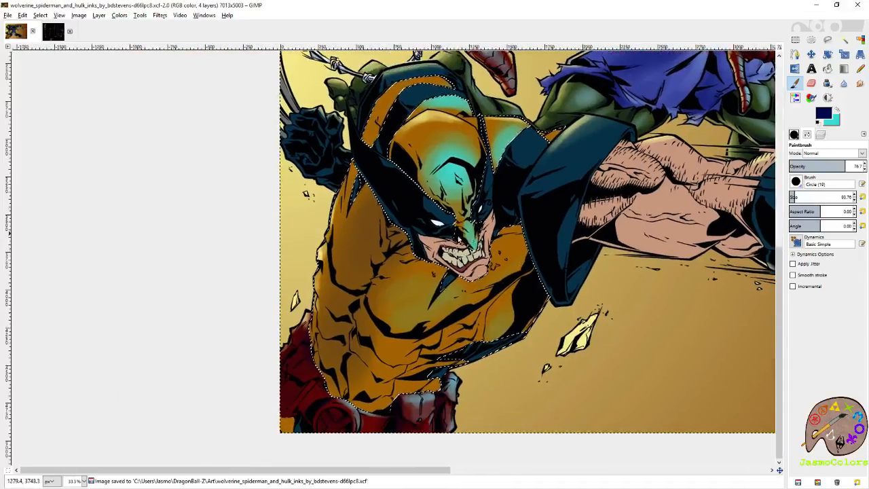
left_click_drag(406, 243, 416, 193)
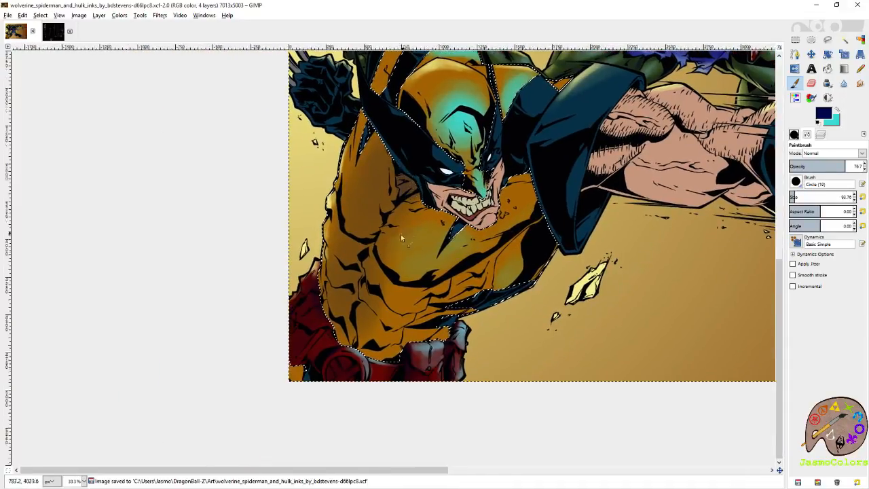
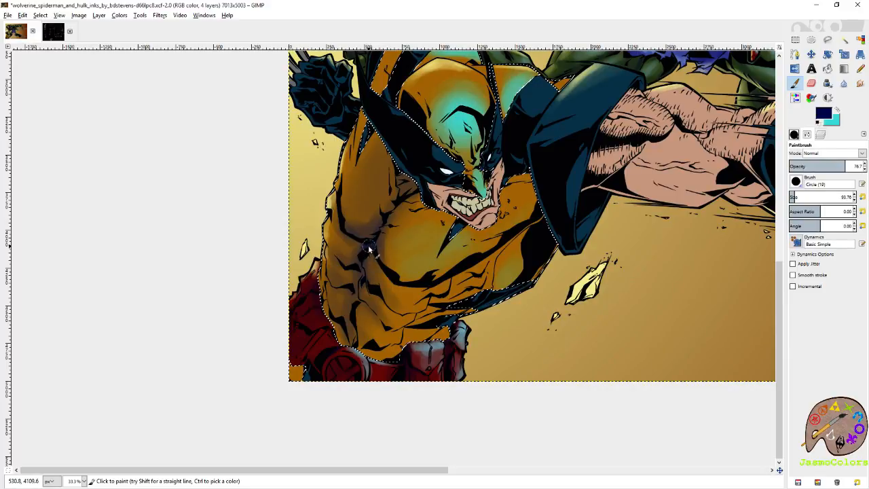
- Shade the armpit crease and the upper forehead of Wolverine's mask in navy, and save the image
left_click_drag(358, 250, 377, 225)
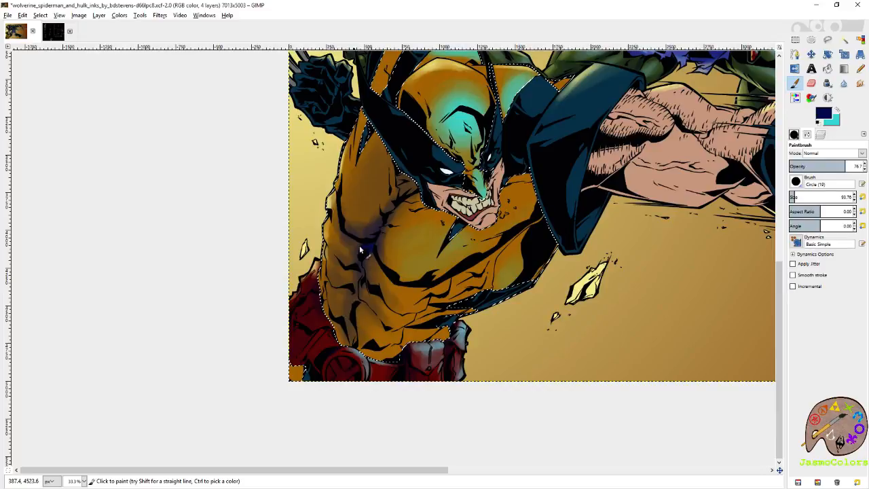
scroll(377, 207, "up", 3)
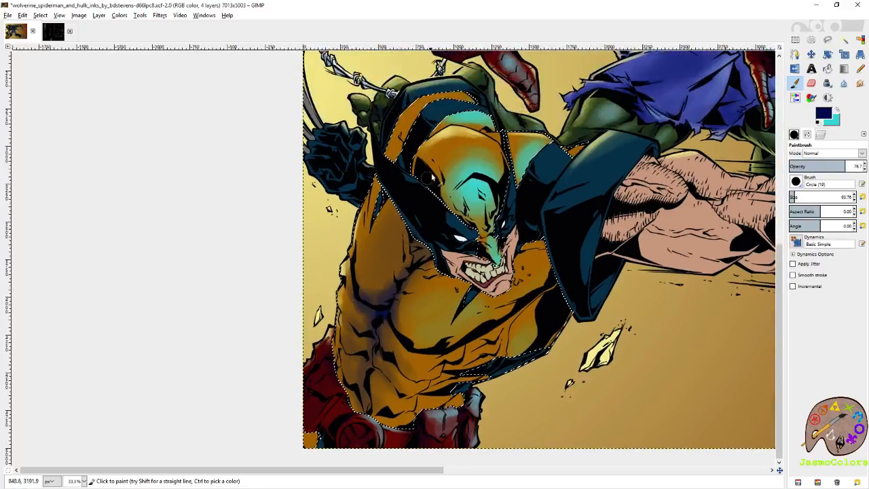
mouse_move(421, 166)
left_mouse_down()
mouse_move(448, 146)
mouse_move(504, 147)
mouse_move(453, 146)
mouse_move(437, 161)
mouse_move(468, 152)
left_mouse_up()
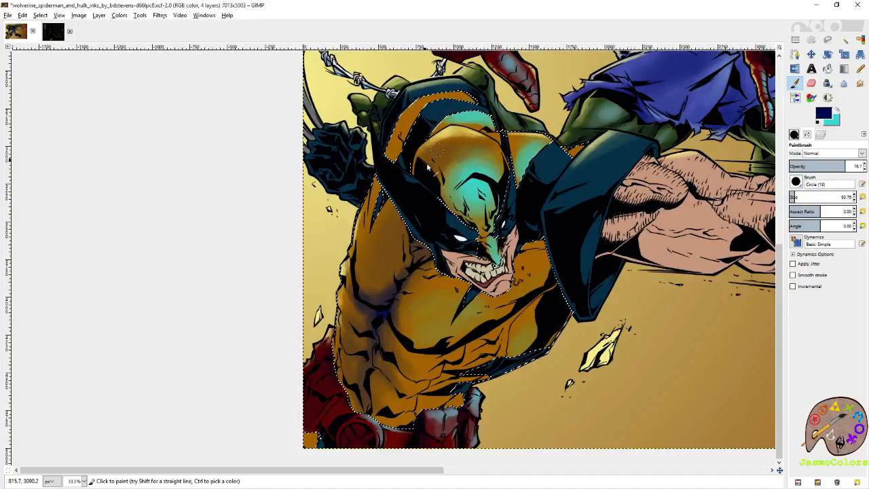
left_click_drag(434, 157, 464, 150)
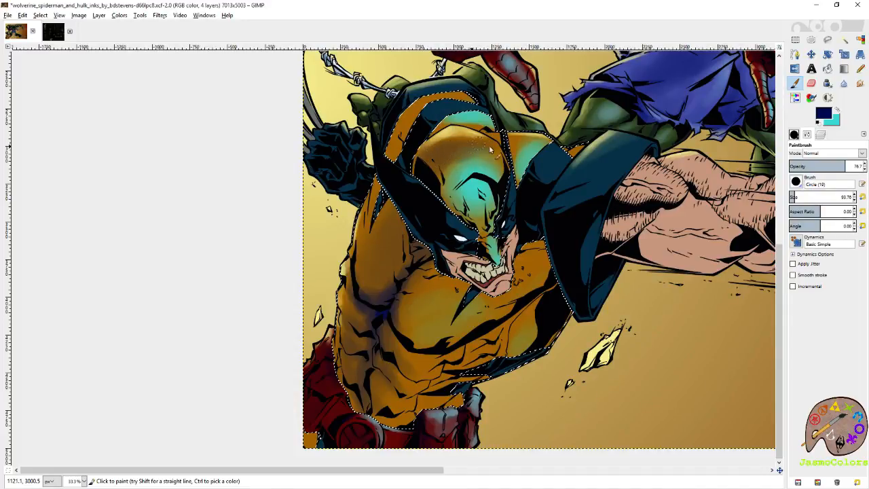
key("ctrl+s")
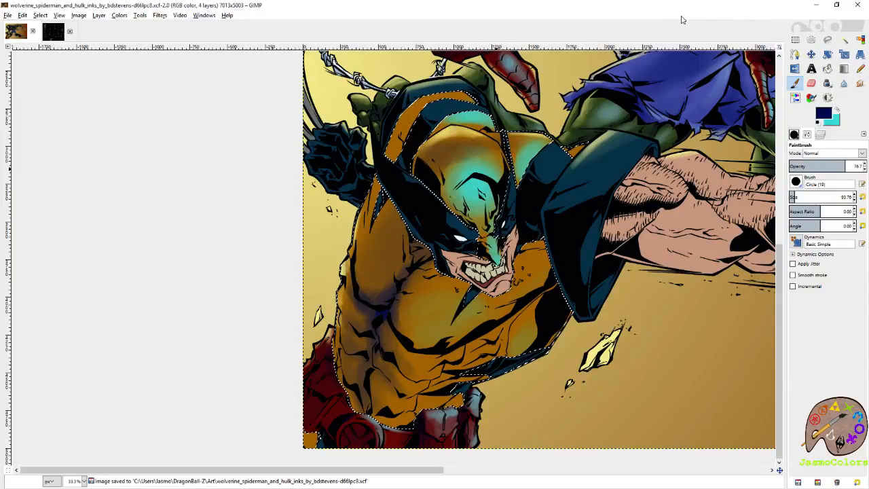
- Shade the lower end of the orange stripe behind Wolverine's mask in navy, keeping to the orange areas
key("shift+o")
scroll(407, 143, "up", 3)
left_click(555, 142)
key("p")
mouse_move(454, 153)
left_mouse_down()
mouse_move(466, 246)
mouse_move(479, 209)
left_mouse_up()
mouse_move(399, 236)
left_mouse_down()
mouse_move(405, 192)
mouse_move(375, 233)
left_mouse_up()
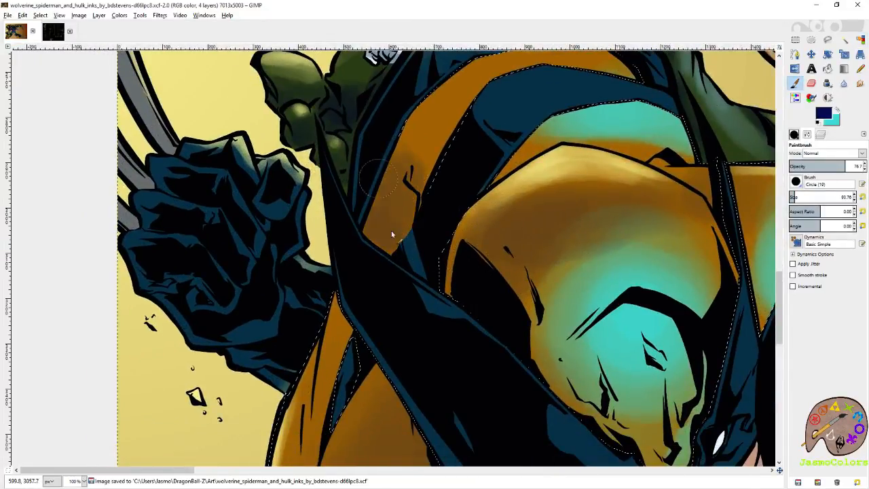
mouse_move(391, 182)
left_mouse_down()
mouse_move(402, 191)
mouse_move(378, 238)
mouse_move(394, 214)
mouse_move(407, 233)
mouse_move(395, 215)
mouse_move(392, 237)
mouse_move(367, 63)
left_mouse_up()
- Reset the paintbrush size to 21 and paint fine navy shading along Wolverine's shoulder creases and armpit
scroll(400, 204, "down", 5)
left_click(862, 197)
mouse_move(389, 143)
left_mouse_down()
mouse_move(392, 195)
mouse_move(362, 202)
mouse_move(390, 194)
mouse_move(404, 241)
mouse_move(429, 243)
left_mouse_up()
scroll(439, 205, "up", 3)
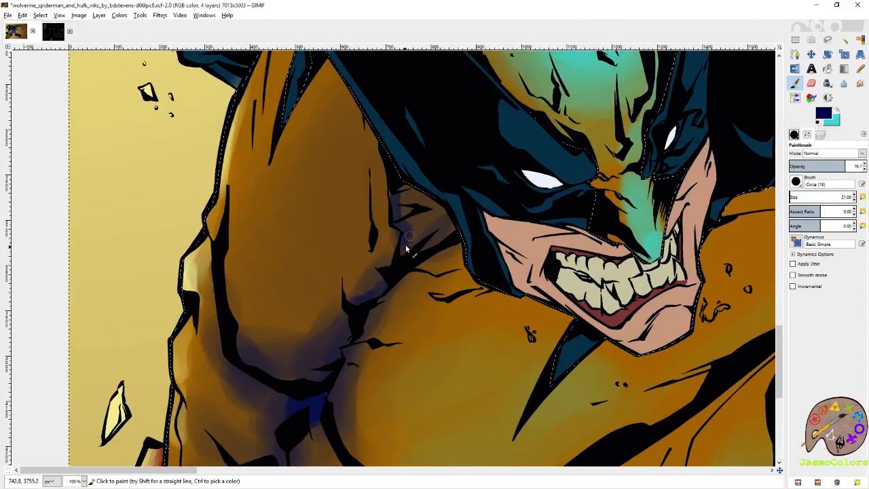
left_click_drag(410, 230, 253, 205)
left_click_drag(148, 380, 367, 258)
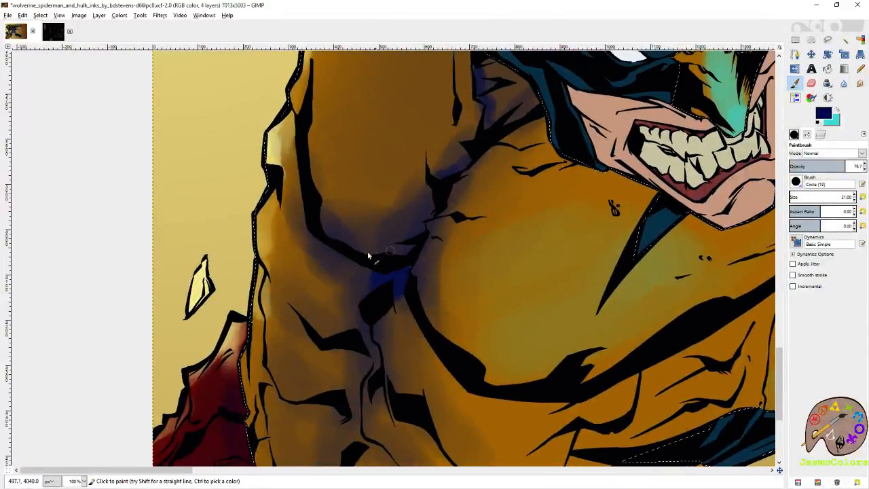
- Paint thin navy shadows down the central crease and beside the muscle lines of Wolverine's side and waist
scroll(370, 254, "down", 3)
left_click_drag(379, 263, 371, 272)
mouse_move(356, 363)
left_mouse_down()
mouse_move(374, 281)
mouse_move(350, 307)
left_mouse_up()
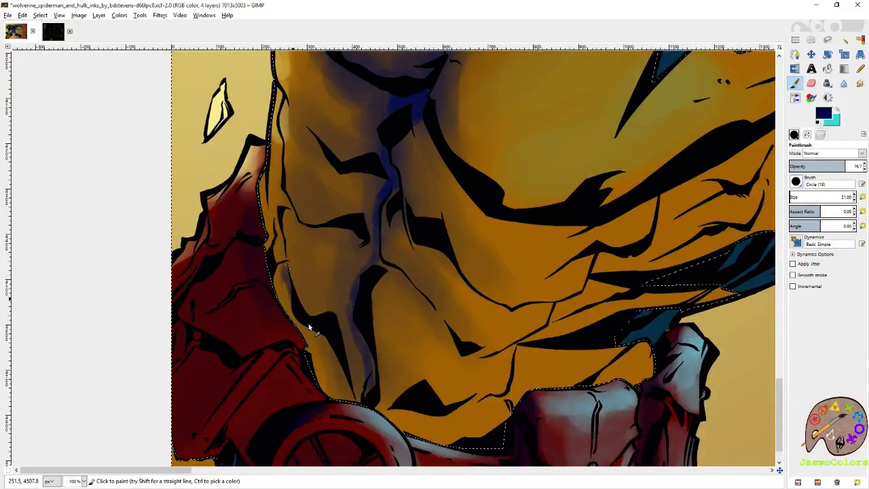
scroll(320, 307, "up", 3)
mouse_move(303, 270)
left_mouse_down()
mouse_move(338, 315)
mouse_move(370, 316)
left_mouse_up()
scroll(348, 235, "up", 3)
left_click_drag(326, 272, 352, 308)
- Add thin navy shading along the outer edge of Wolverine's torso above the red belt
scroll(385, 320, "down", 3)
scroll(366, 285, "left", 2)
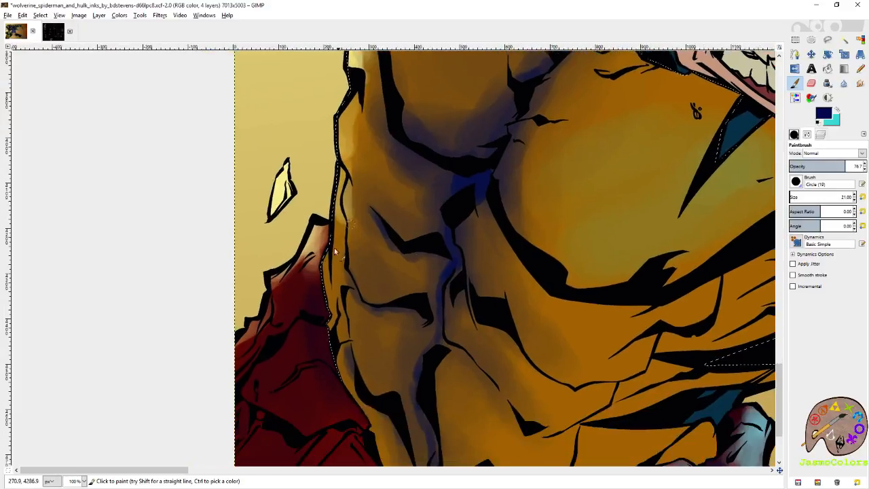
mouse_move(342, 225)
left_mouse_down()
mouse_move(345, 272)
mouse_move(322, 255)
mouse_move(338, 318)
left_mouse_up()
left_click_drag(340, 349, 318, 268)
left_click_drag(327, 221, 326, 259)
left_click_drag(367, 277, 206, 266)
scroll(206, 262, "up", 6)
scroll(205, 262, "right", 2)
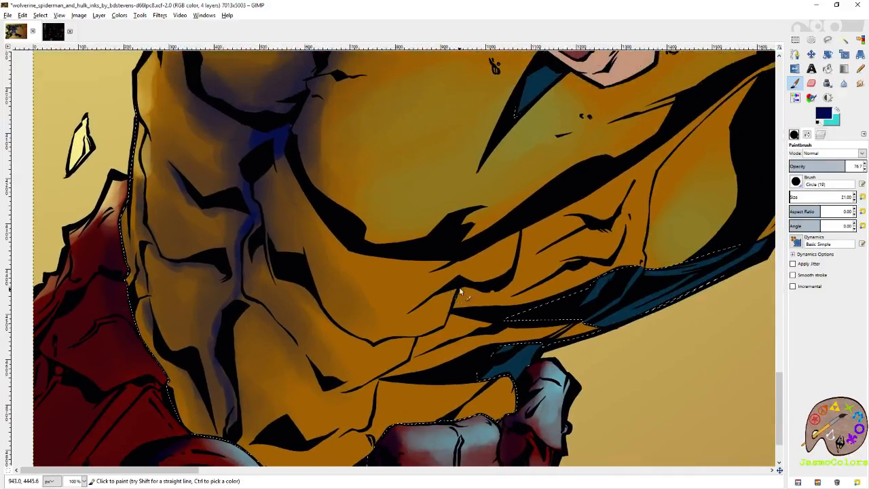
- Switch the paint color to turquoise and paint a small highlight on the rib muscle below Wolverine's chest
left_click(841, 112)
scroll(537, 258, "down", 4)
scroll(537, 258, "right", 3)
left_click_drag(406, 234, 371, 268)
mouse_move(406, 239)
left_mouse_down()
mouse_move(393, 262)
mouse_move(407, 236)
left_mouse_up()
left_click_drag(537, 237, 452, 287)
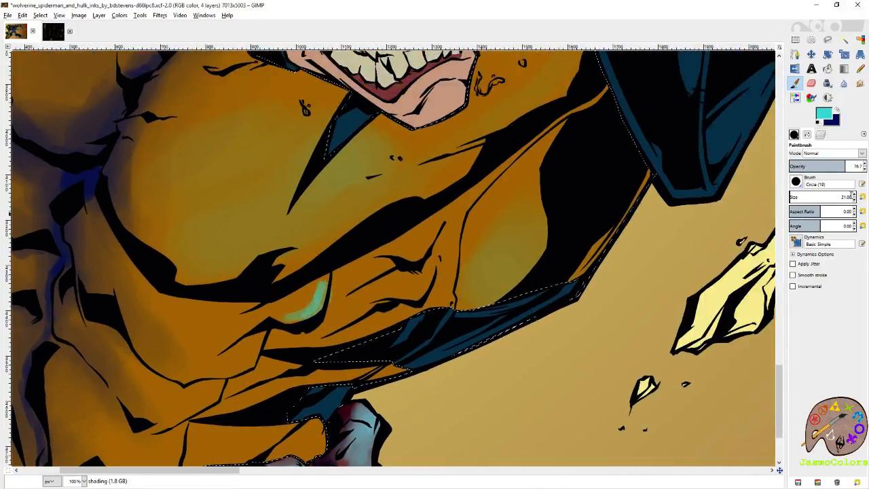
- Increase the paintbrush size to 41 and paint turquoise highlights on the rib folds under Wolverine's chest
left_click(854, 195)
mouse_move(432, 226)
left_mouse_down()
mouse_move(398, 261)
mouse_move(361, 278)
left_mouse_up()
left_click_drag(425, 280, 359, 312)
mouse_move(436, 317)
left_mouse_down()
mouse_move(466, 243)
mouse_move(401, 298)
left_mouse_up()
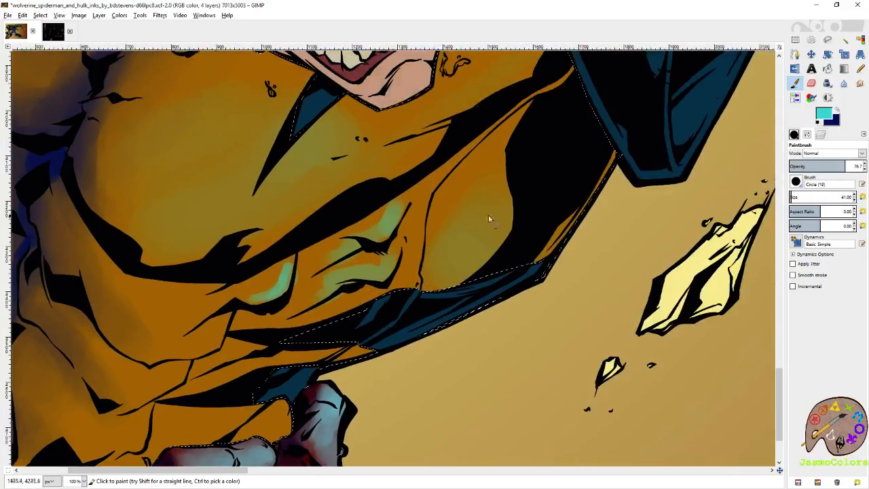
- Paint turquoise highlights on Wolverine's lower abdominal muscles and on the orange waist areas above the belt pouches
left_click_drag(367, 331, 559, 216)
left_click_drag(416, 205, 366, 235)
left_click_drag(375, 252, 330, 278)
left_click_drag(438, 294, 377, 323)
mouse_move(476, 314)
left_mouse_down()
mouse_move(455, 312)
mouse_move(506, 237)
mouse_move(406, 269)
mouse_move(498, 234)
mouse_move(442, 261)
mouse_move(498, 240)
mouse_move(434, 284)
mouse_move(446, 298)
mouse_move(391, 320)
left_mouse_up()
left_click_drag(444, 294, 402, 317)
left_click_drag(504, 242, 475, 246)
left_click_drag(525, 233, 539, 234)
left_click_drag(472, 330, 462, 353)
mouse_move(542, 247)
left_mouse_down()
mouse_move(540, 260)
mouse_move(520, 258)
left_mouse_up()
- Reset the paintbrush size to 21 and brighten the edge of the highlight on Wolverine's uppermost rib fold
left_click(863, 198)
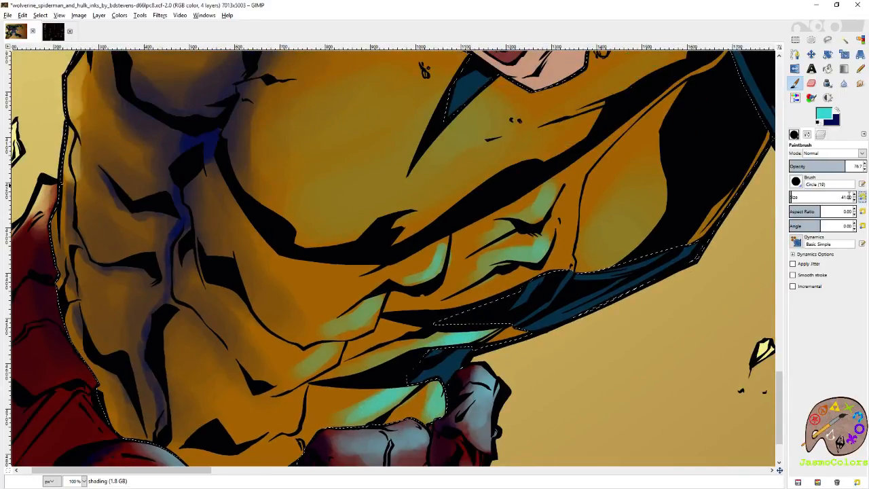
left_click_drag(556, 193, 542, 225)
key("ctrl+z")
key("ctrl+z")
left_click_drag(554, 193, 541, 221)
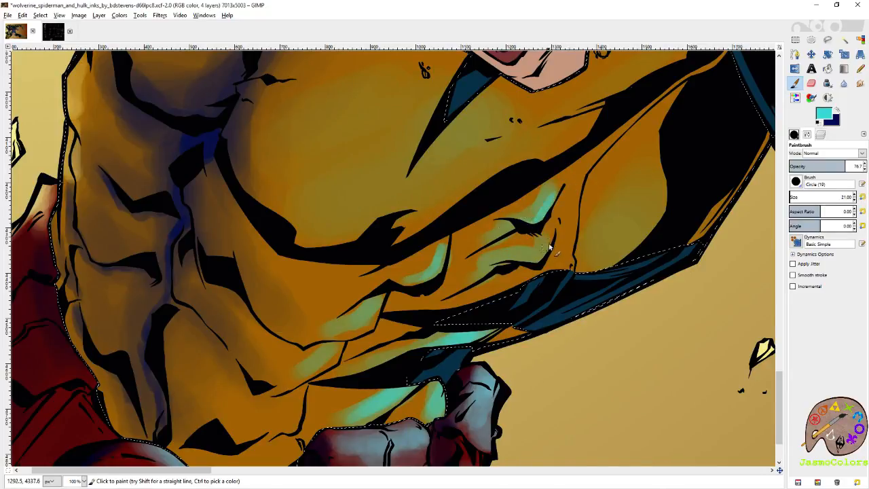
- Brighten the edges of the turquoise highlights on Wolverine's lower ribs and abdomen, and save the image
left_click_drag(525, 259, 502, 260)
left_click_drag(540, 221, 486, 240)
mouse_move(403, 289)
left_mouse_down()
mouse_move(530, 254)
mouse_move(499, 296)
left_mouse_up()
left_click_drag(511, 259, 501, 286)
left_click_drag(468, 331, 508, 273)
left_click_drag(516, 252, 514, 261)
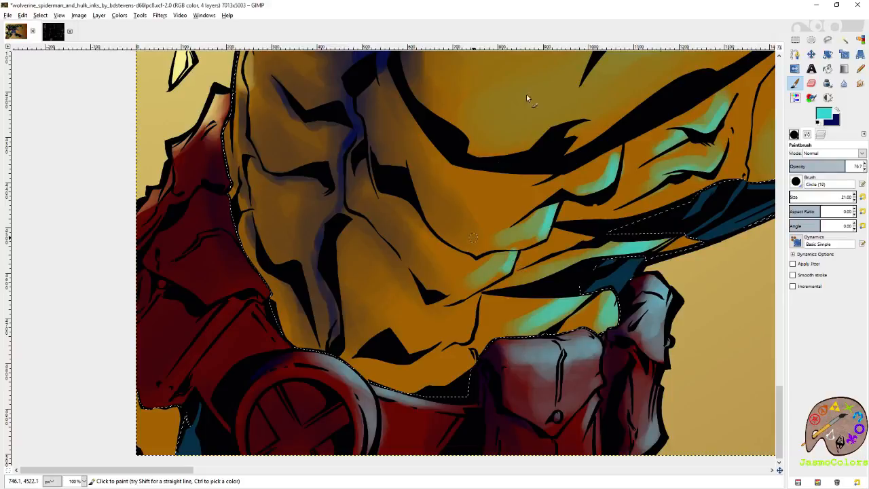
scroll(401, 234, "down", 6)
key("ctrl+s")
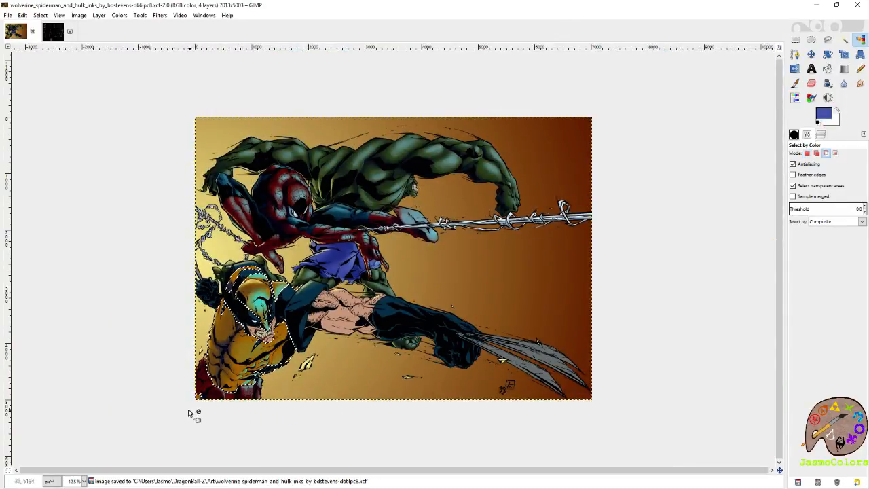
- Increase the paintbrush size to 115.17 and build up a broad turquoise highlight across Wolverine's chest below the chin
scroll(210, 349, "up", 5)
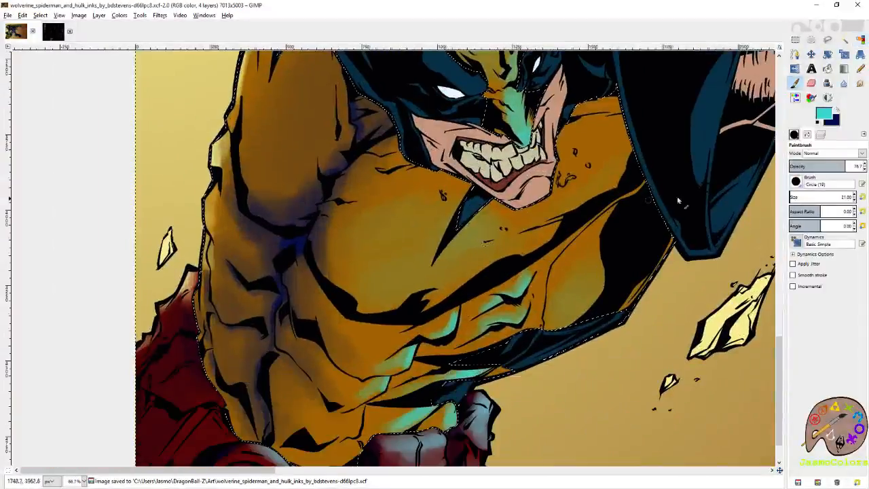
left_click(796, 197)
mouse_move(508, 241)
left_mouse_down()
mouse_move(465, 276)
mouse_move(474, 269)
mouse_move(470, 247)
mouse_move(576, 191)
left_mouse_up()
mouse_move(437, 258)
left_mouse_down()
mouse_move(419, 288)
mouse_move(466, 281)
left_mouse_up()
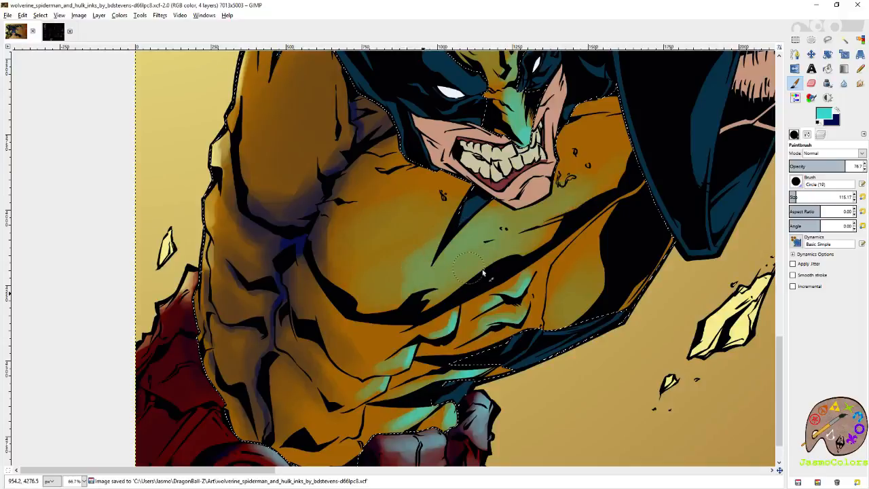
mouse_move(487, 241)
left_mouse_down()
mouse_move(538, 207)
mouse_move(485, 262)
mouse_move(397, 252)
mouse_move(363, 278)
left_mouse_up()
mouse_move(424, 287)
left_mouse_down()
mouse_move(504, 226)
mouse_move(577, 191)
mouse_move(534, 206)
mouse_move(527, 240)
mouse_move(524, 218)
left_mouse_up()
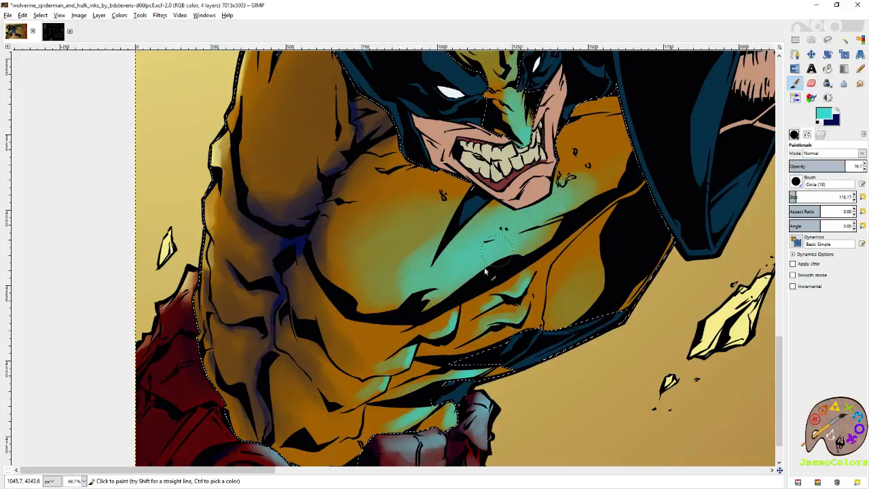
mouse_move(512, 270)
left_mouse_down()
mouse_move(550, 239)
mouse_move(480, 262)
left_mouse_up()
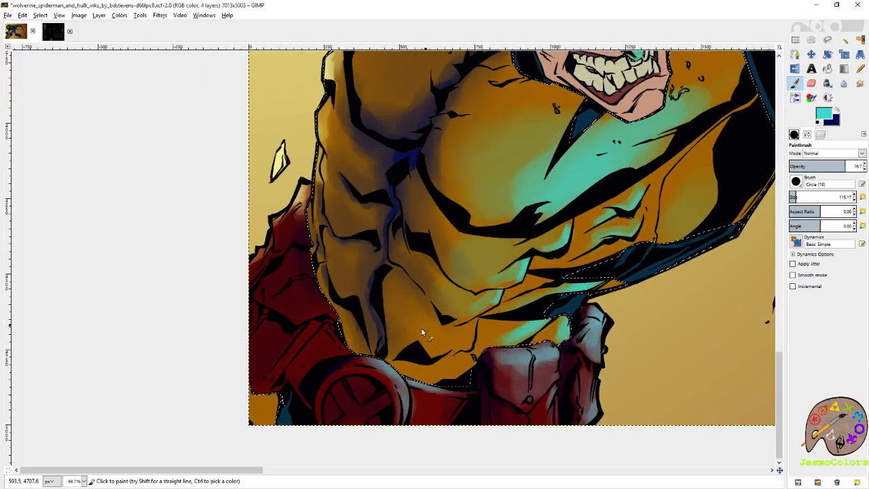
- Spread soft turquoise highlights over Wolverine's abdomen and the narrow orange strip along his far side
mouse_move(468, 328)
left_mouse_down()
mouse_move(526, 331)
mouse_move(505, 334)
mouse_move(534, 312)
mouse_move(524, 291)
mouse_move(574, 252)
mouse_move(599, 216)
mouse_move(640, 219)
left_mouse_up()
left_click_drag(672, 191, 566, 253)
left_click_drag(592, 289, 565, 339)
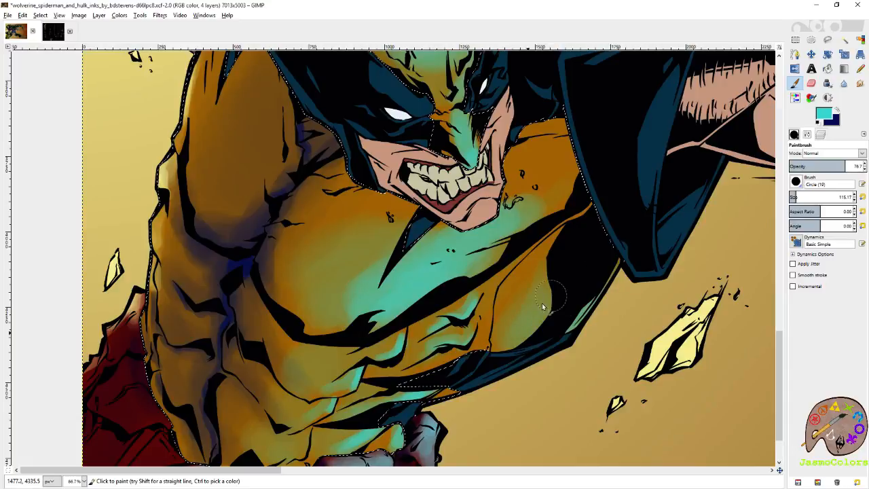
- Switch to navy and shade Wolverine's far side, the chest edge beside the blue sleeve and the orange shoulder tip
key("x")
mouse_move(566, 228)
left_mouse_down()
mouse_move(507, 279)
mouse_move(493, 330)
left_mouse_up()
mouse_move(569, 140)
left_mouse_down()
mouse_move(573, 234)
mouse_move(594, 292)
mouse_move(586, 199)
mouse_move(592, 269)
mouse_move(584, 204)
mouse_move(530, 235)
mouse_move(554, 271)
mouse_move(572, 210)
left_mouse_up()
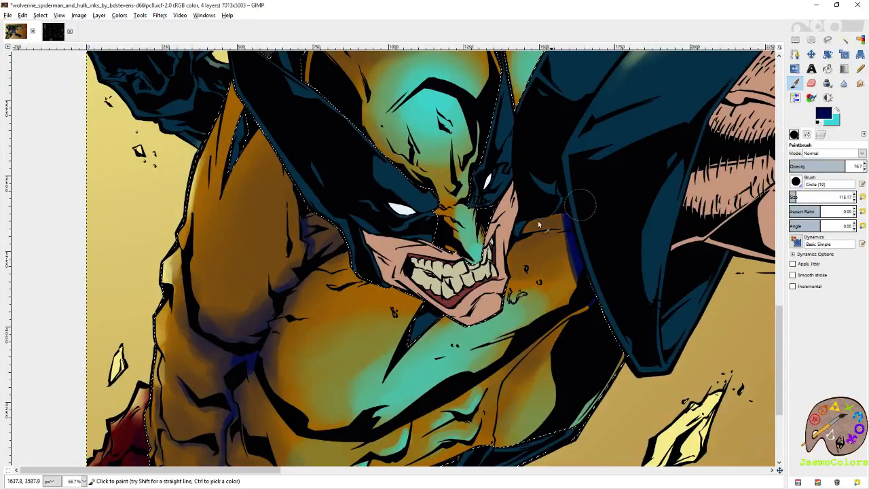
scroll(574, 304, "up", 5)
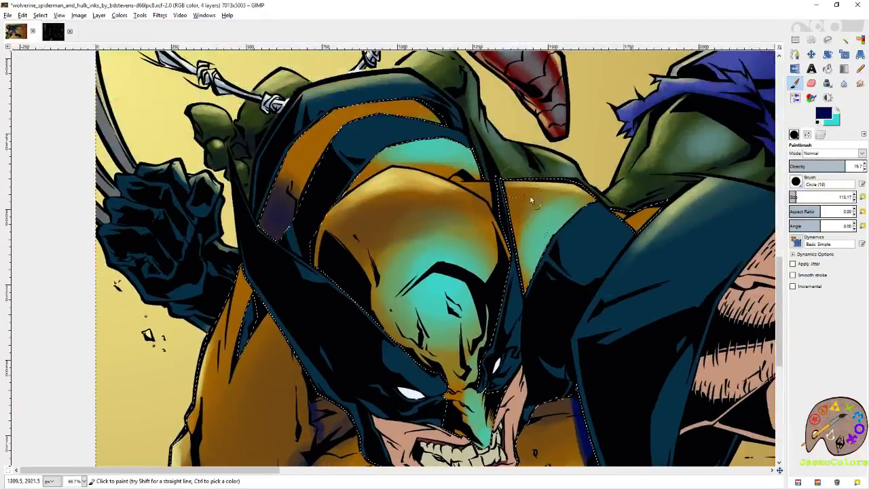
mouse_move(649, 217)
left_mouse_down()
mouse_move(644, 247)
mouse_move(643, 214)
mouse_move(599, 234)
left_mouse_up()
- Deepen the navy shading on the inner side of Wolverine's upper arm and around the shoulder crease
scroll(600, 235, "down", 3)
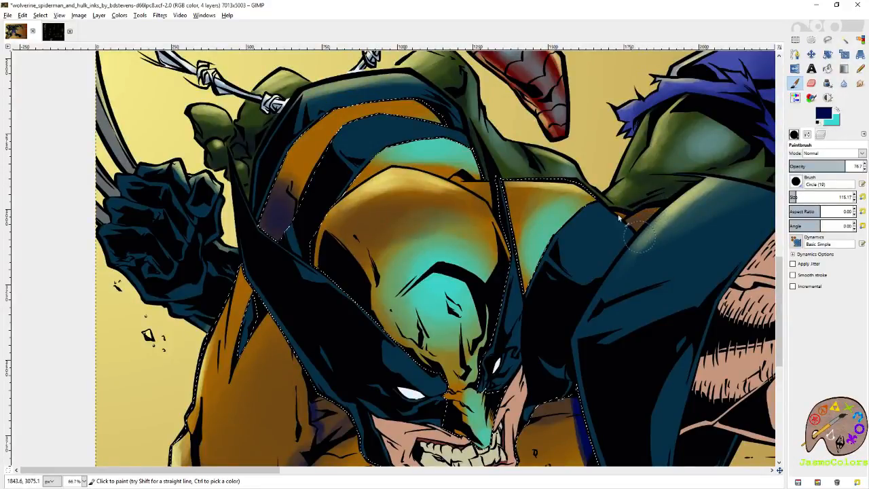
scroll(600, 234, "left", 5)
mouse_move(530, 227)
left_mouse_down()
mouse_move(491, 287)
mouse_move(469, 297)
mouse_move(426, 290)
mouse_move(517, 226)
mouse_move(454, 269)
left_mouse_up()
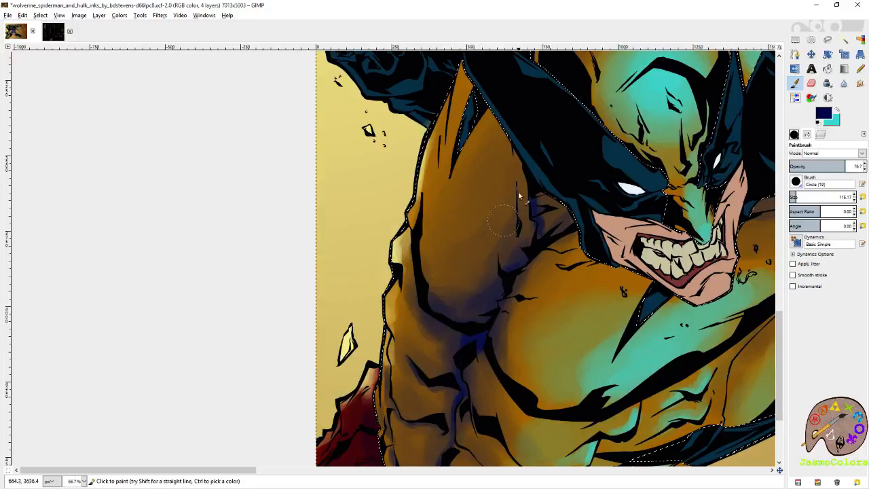
scroll(518, 258, "down", 3)
scroll(518, 258, "right", 1)
mouse_move(566, 169)
left_mouse_down()
mouse_move(523, 174)
mouse_move(539, 179)
left_mouse_up()
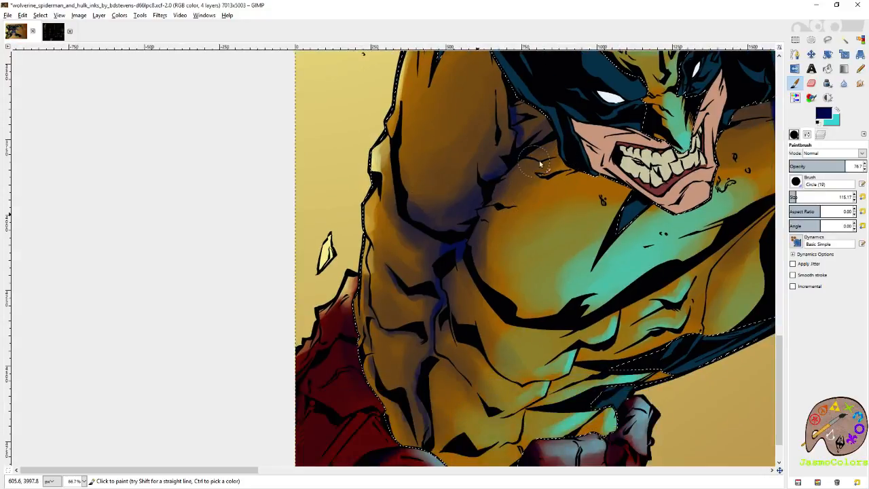
- Darken the recess beside Wolverine's jaw with navy and deepen the shading down the side of his torso
scroll(540, 179, "up", 3)
scroll(540, 179, "right", 2)
mouse_move(470, 222)
left_mouse_down()
mouse_move(466, 175)
mouse_move(451, 209)
left_mouse_up()
mouse_move(500, 243)
left_mouse_down()
mouse_move(549, 255)
mouse_move(522, 268)
mouse_move(469, 219)
left_mouse_up()
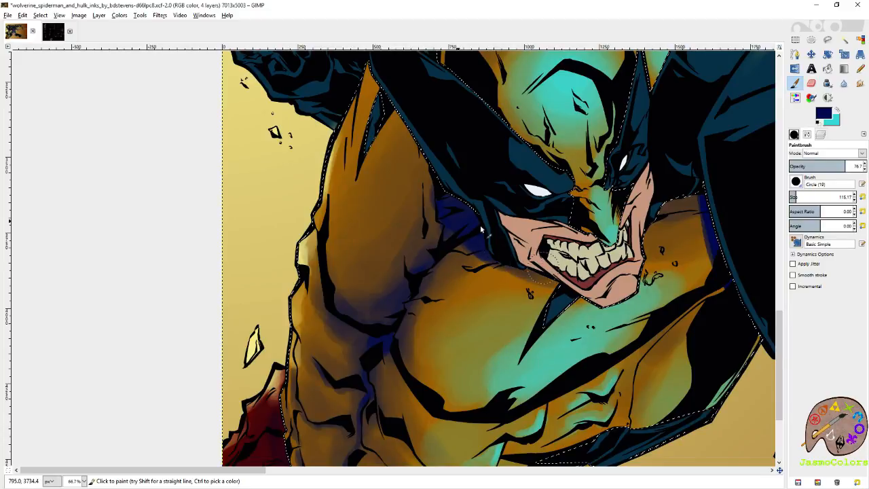
scroll(467, 211, "down", 4)
scroll(467, 211, "left", 2)
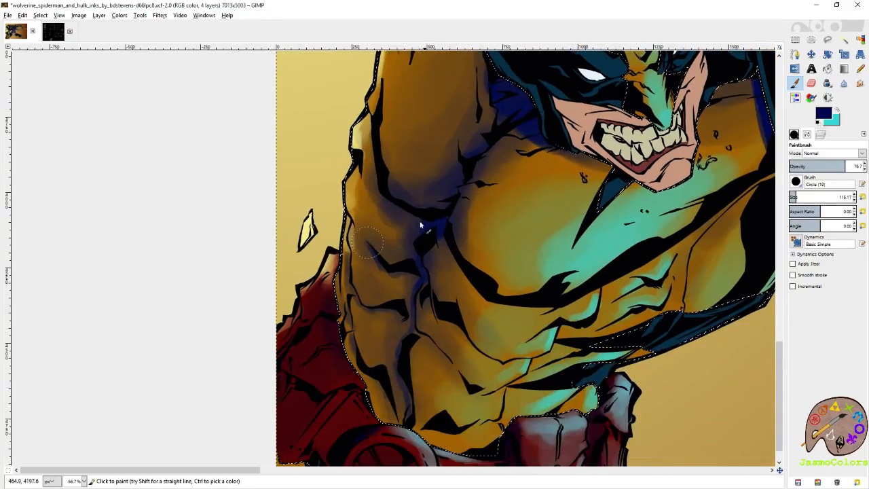
scroll(417, 240, "down", 2)
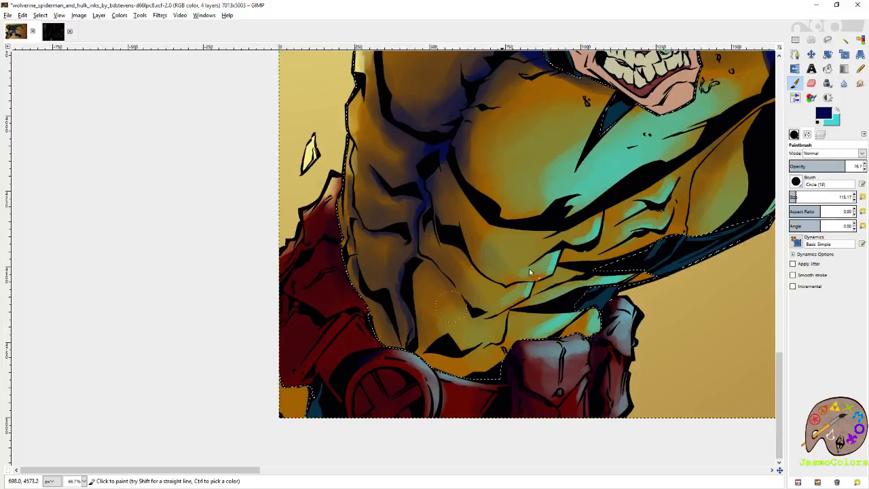
- Switch the paint color to turquoise 48ded9 and highlight the small orange patch in the image's lower-left corner
left_click(833, 120)
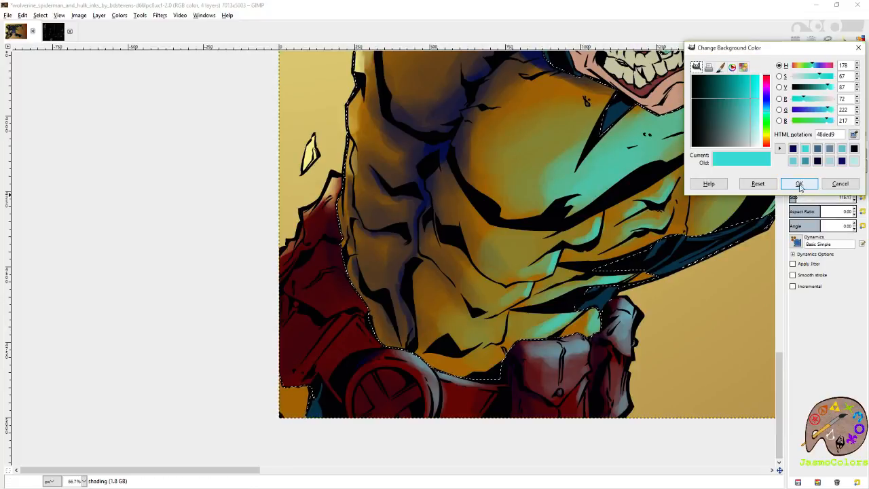
left_click(799, 184)
left_click(838, 111)
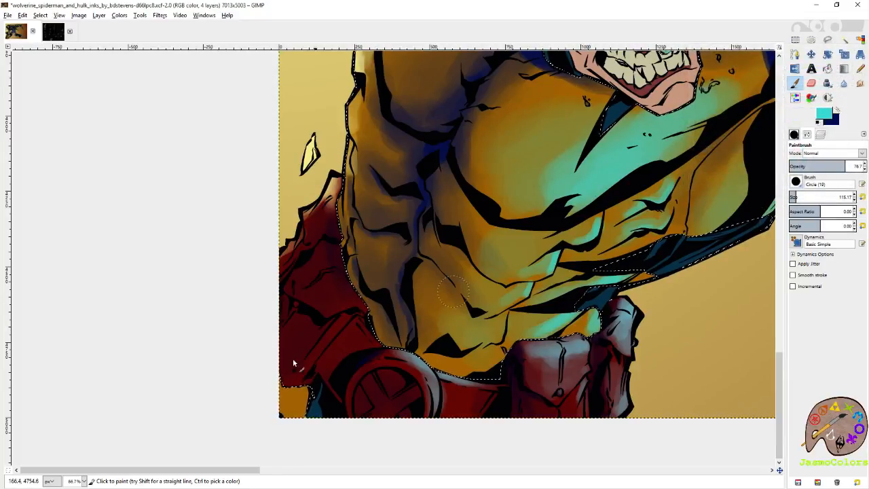
mouse_move(278, 401)
left_mouse_down()
mouse_move(304, 402)
mouse_move(301, 417)
mouse_move(294, 402)
mouse_move(305, 416)
left_mouse_up()
- Reset the paintbrush size to 21 and raise it slightly
left_click(861, 197)
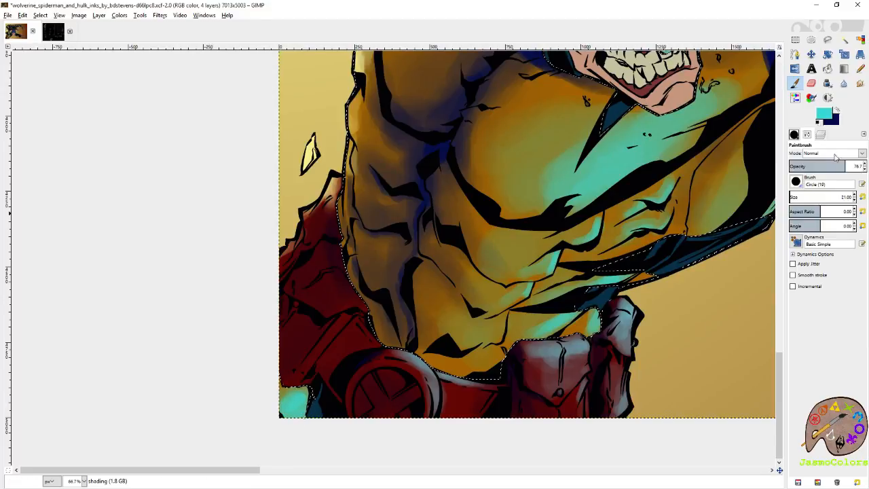
left_click(821, 135)
left_click(795, 135)
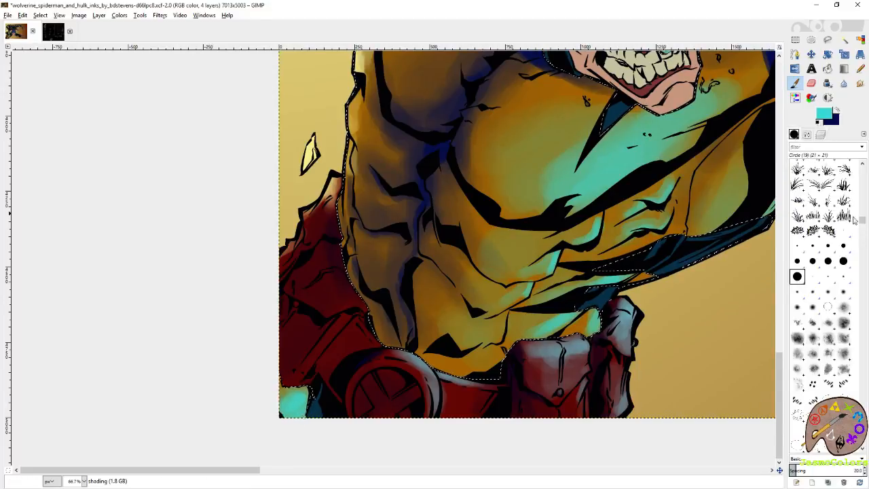
left_click(807, 136)
left_click(855, 195)
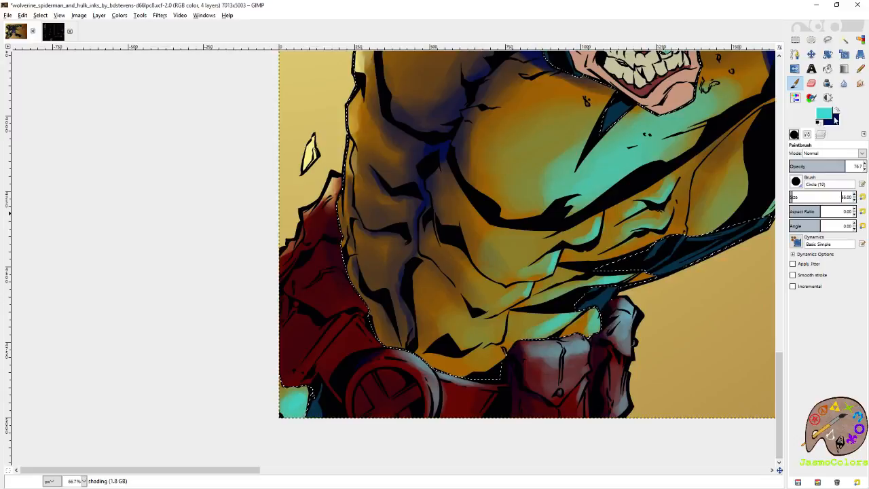
- Swap to navy and shade the creases down the side of Wolverine's torso and the lower edge of his chest muscle
left_click(836, 113)
scroll(375, 191, "up", 4)
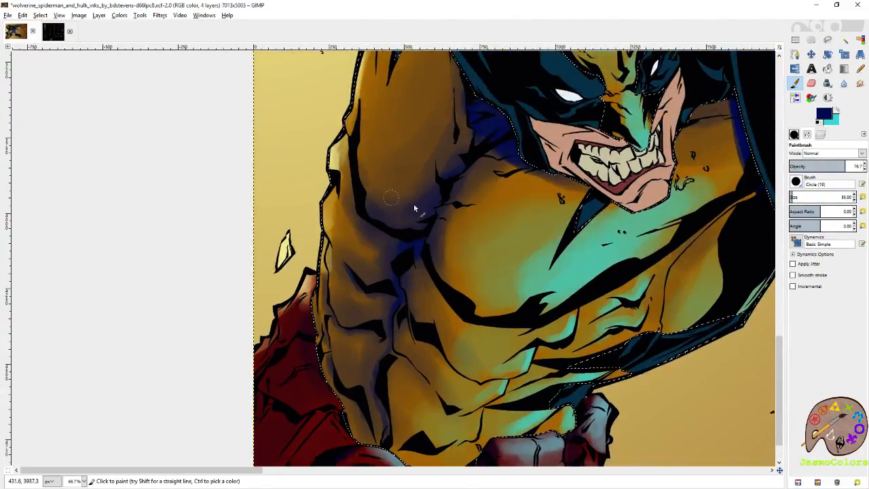
scroll(372, 279, "down", 3)
scroll(387, 281, "up", 2)
left_click_drag(394, 347, 396, 377)
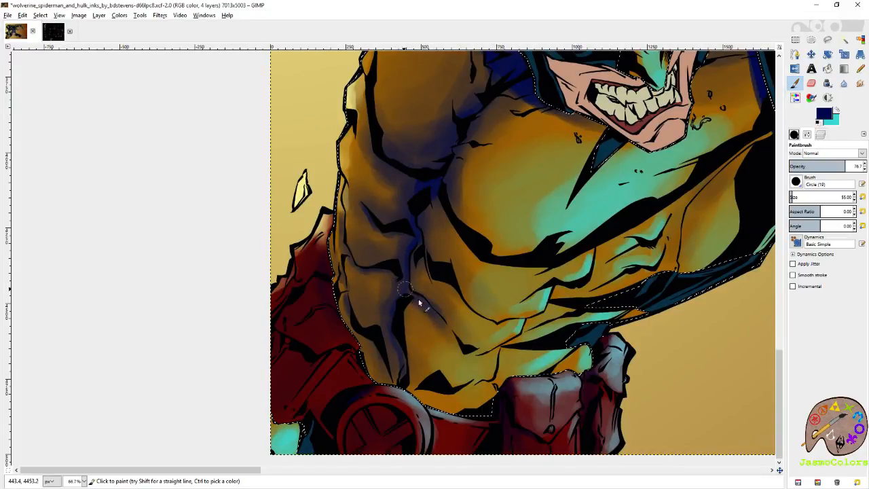
mouse_move(419, 252)
left_mouse_down()
mouse_move(428, 272)
mouse_move(450, 292)
left_mouse_up()
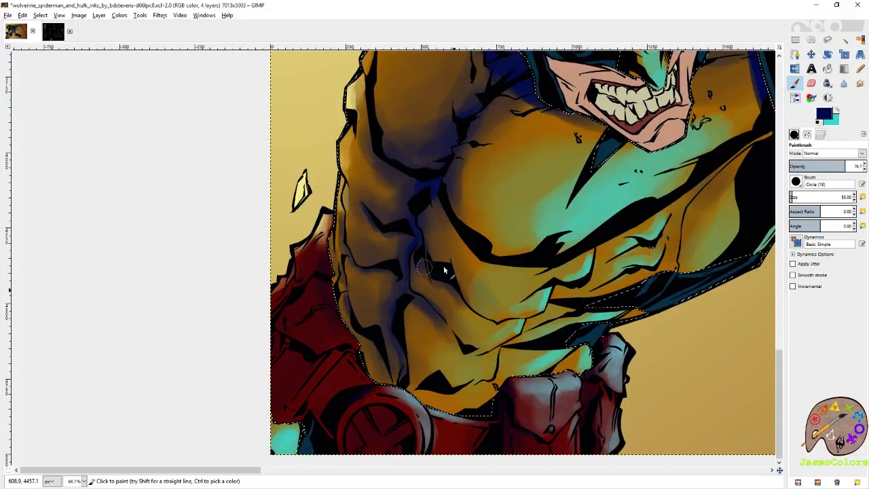
left_click_drag(458, 203, 498, 246)
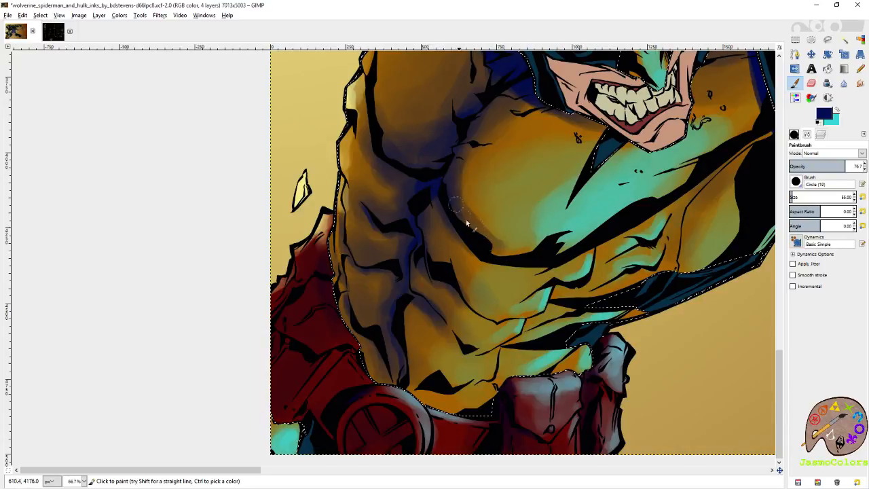
mouse_move(454, 191)
left_mouse_down()
mouse_move(484, 237)
mouse_move(446, 293)
left_mouse_up()
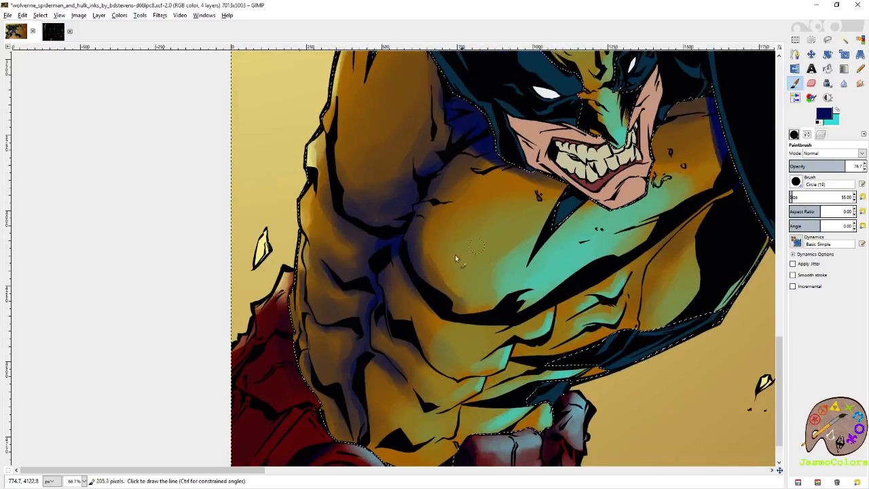
- Erase excess shading from Wolverine's chest muscle and along the outer side of his torso to bring back the orange
key("shift+e")
left_click_drag(432, 229, 444, 260)
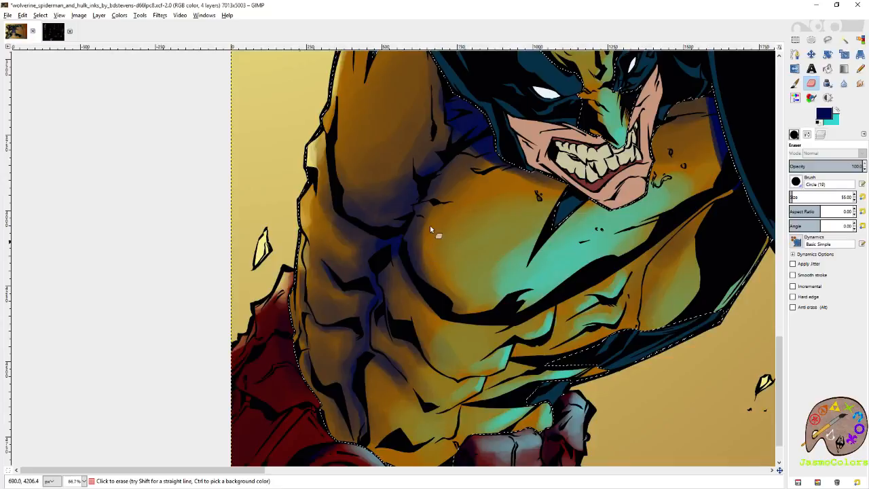
left_click_drag(454, 205, 512, 308)
left_click_drag(442, 251, 503, 187)
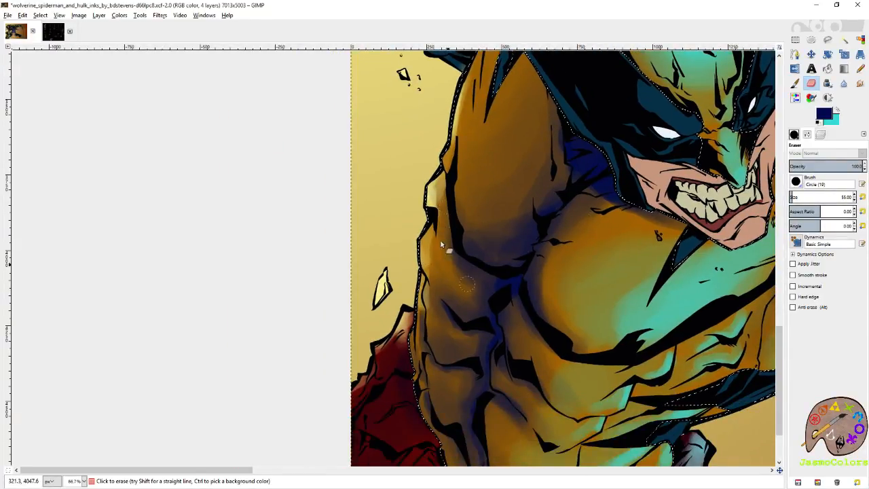
left_click_drag(464, 311, 483, 256)
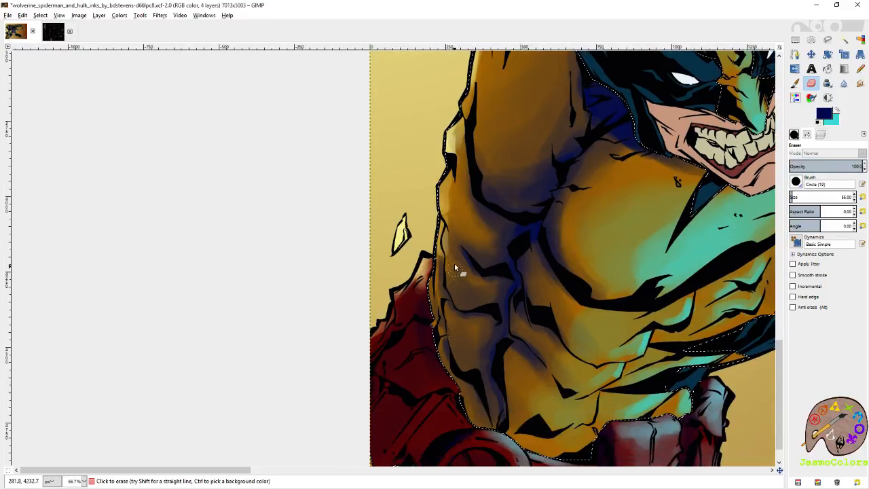
left_click_drag(496, 294, 494, 248)
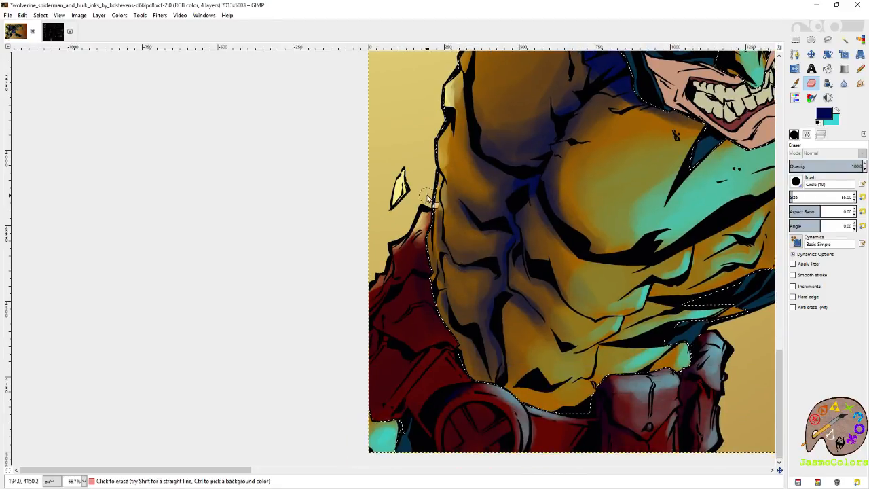
- Enlarge the eraser to 172.36 and soften the turquoise highlight across Wolverine's chest
key("shift+o")
scroll(410, 188, "down", 5)
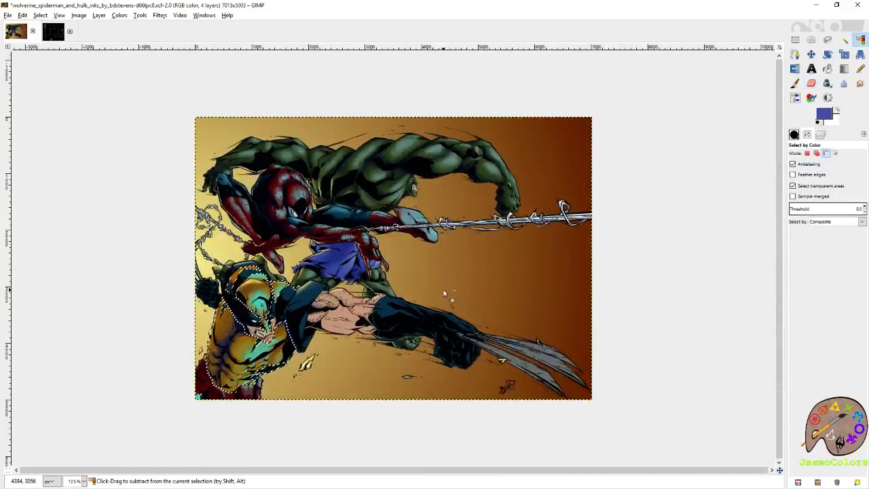
scroll(194, 417, "up", 4)
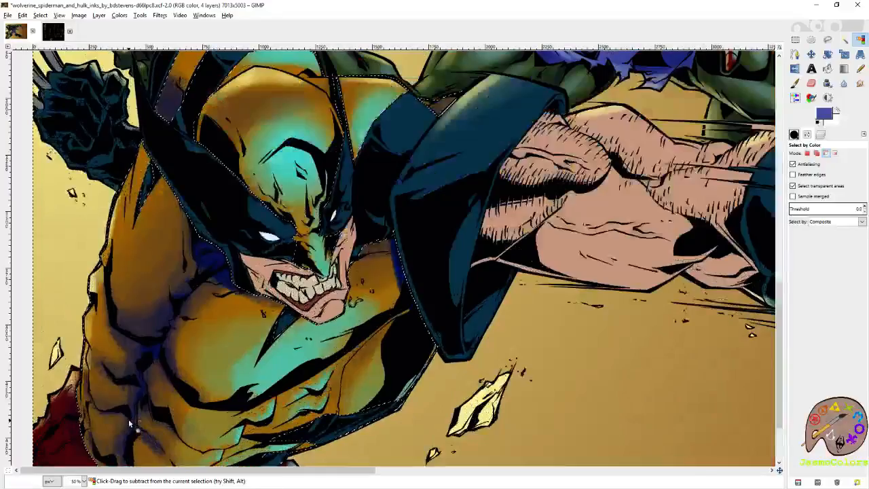
key("shift+e")
mouse_move(128, 419)
left_mouse_down()
mouse_move(245, 386)
mouse_move(321, 340)
left_mouse_up()
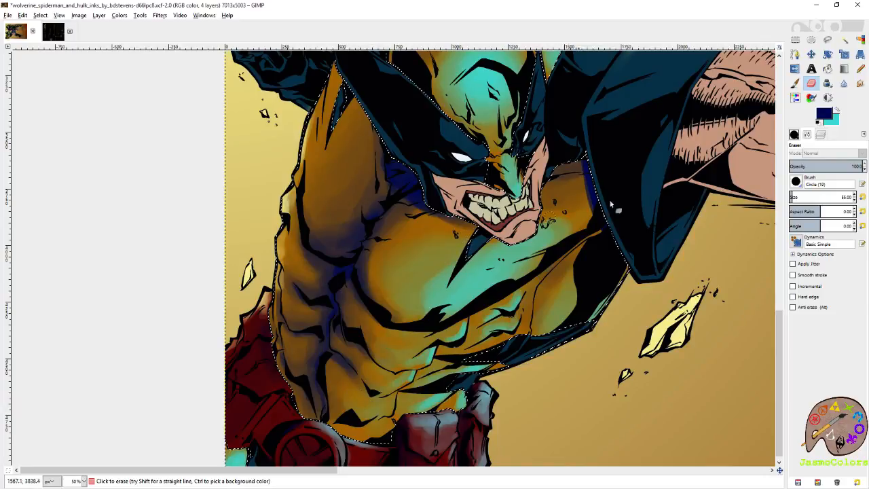
left_click(799, 195)
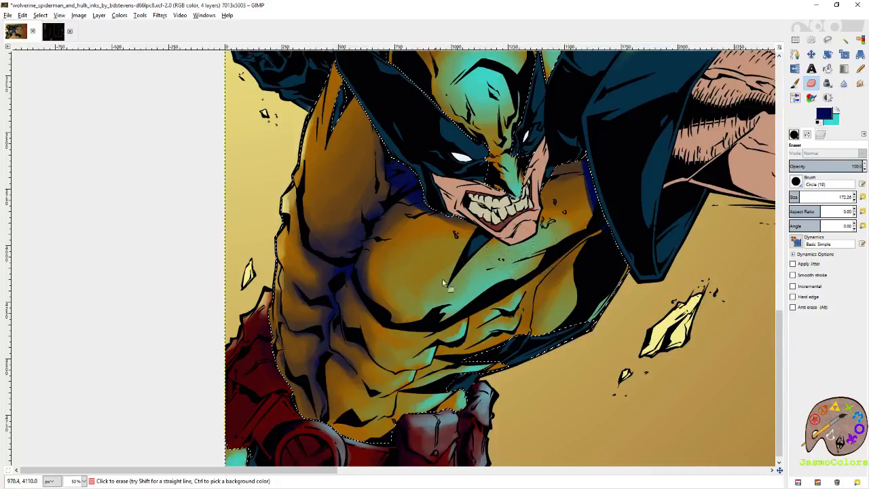
- Paint navy shading under Wolverine's far armpit and at the shoulder edge with a size 72.36 paintbrush
left_click(795, 83)
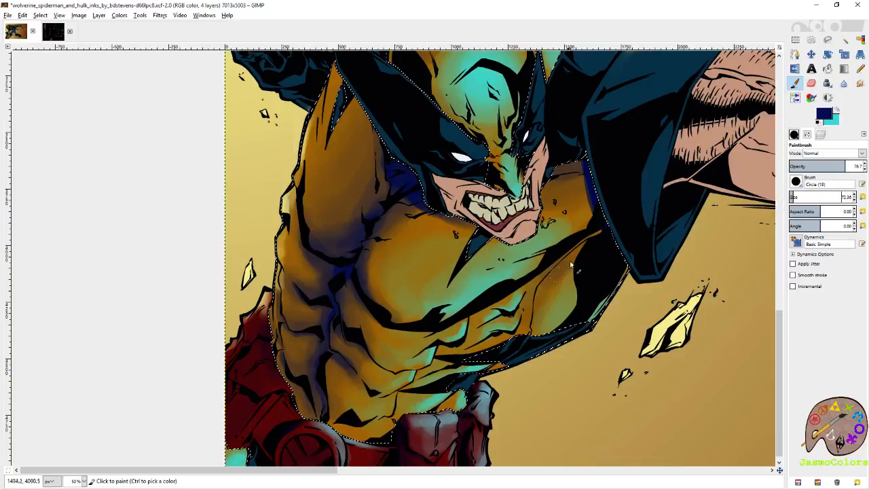
left_click_drag(587, 246, 544, 298)
left_click_drag(592, 242, 606, 228)
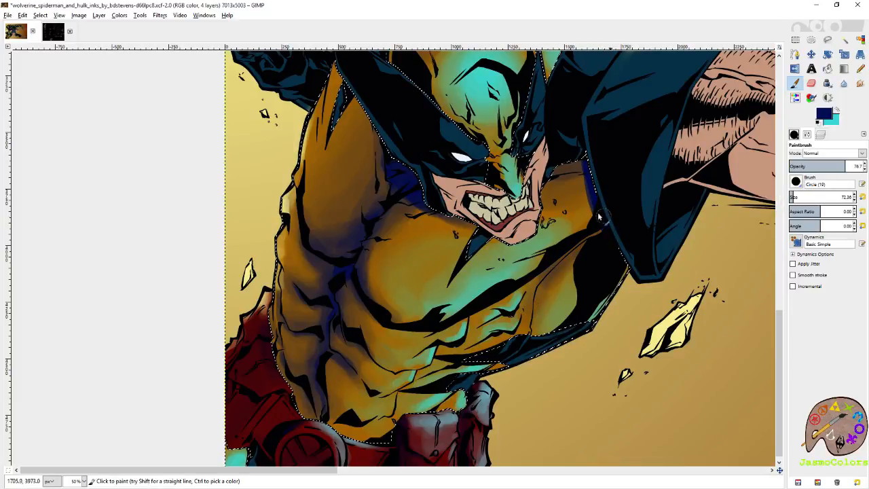
scroll(587, 304, "up", 5)
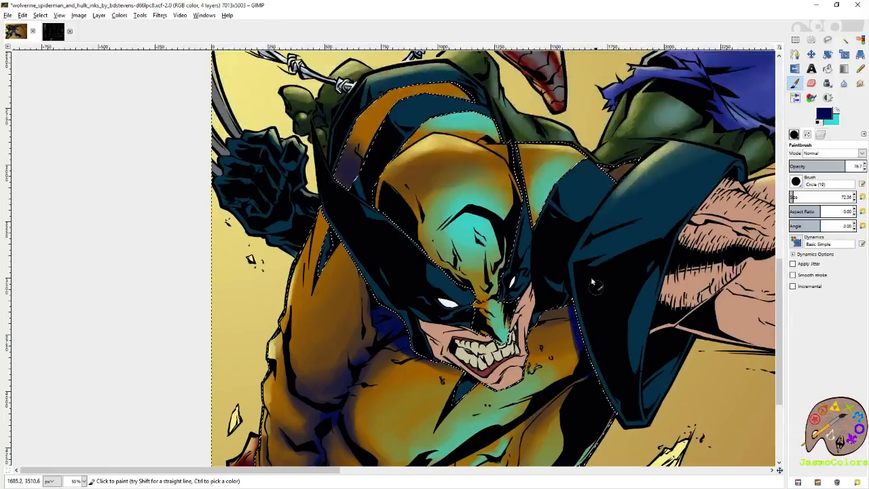
- Swap to turquoise and highlight Wolverine's far shoulder beside the mask and the orange stripe behind his head
key("x")
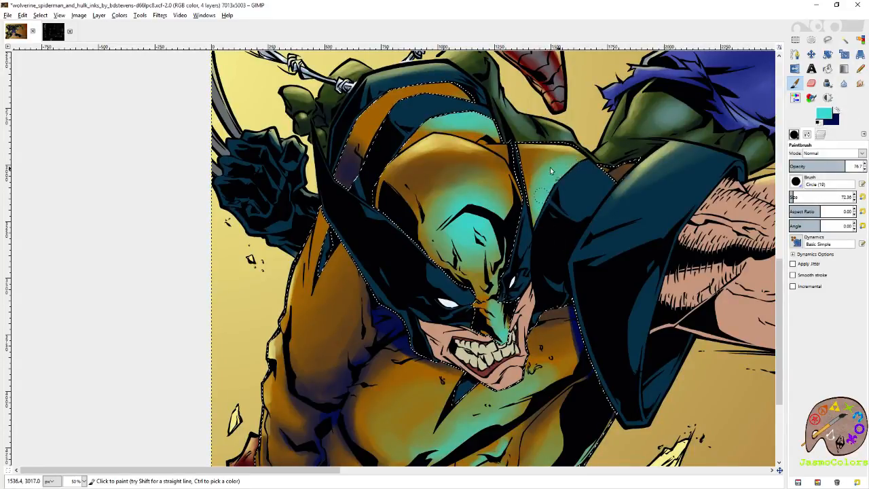
left_click_drag(537, 241, 595, 226)
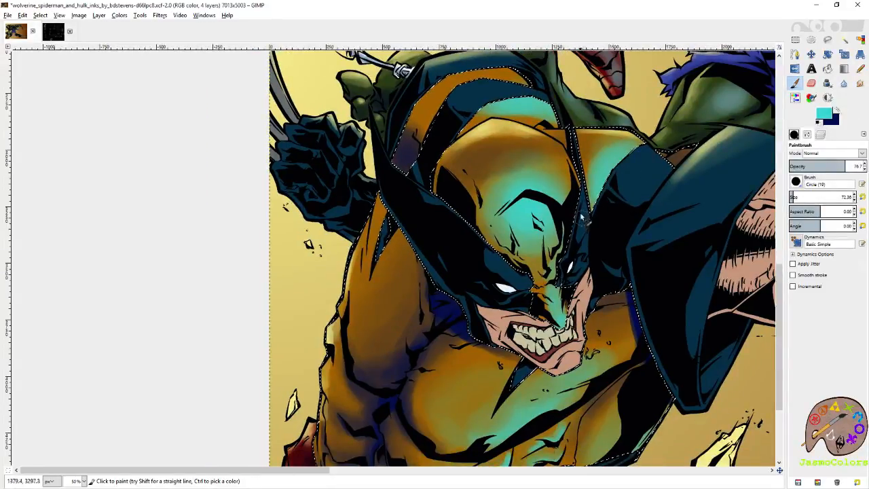
left_click_drag(609, 196, 594, 236)
mouse_move(487, 126)
left_mouse_down()
mouse_move(450, 124)
mouse_move(495, 127)
mouse_move(442, 138)
mouse_move(476, 119)
mouse_move(425, 163)
left_mouse_up()
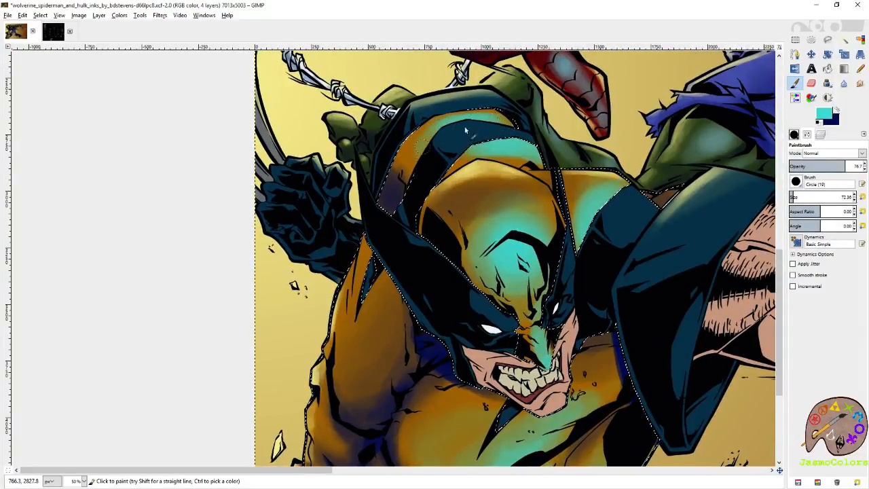
- Shade the orange stripe behind Wolverine's head and the edges of his forehead with navy, varying the brush size between 21 and 72.36
left_click(837, 110)
mouse_move(503, 116)
left_mouse_down()
mouse_move(398, 154)
mouse_move(411, 165)
left_mouse_up()
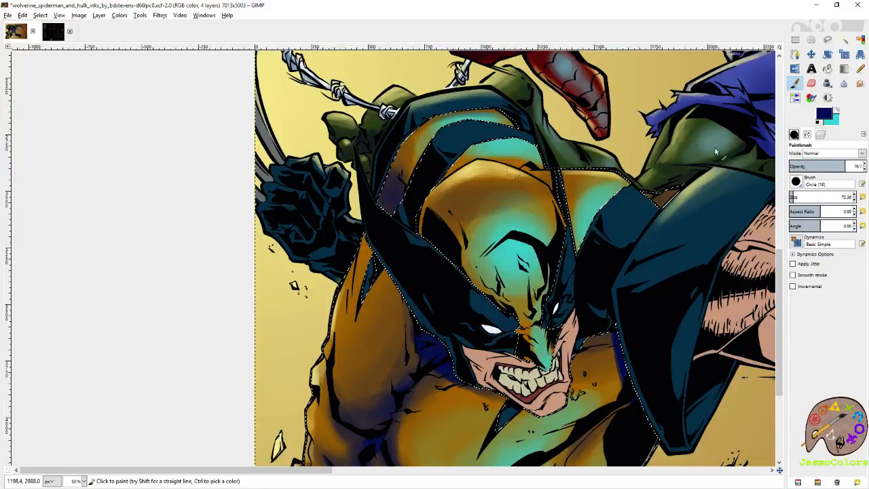
left_click(862, 197)
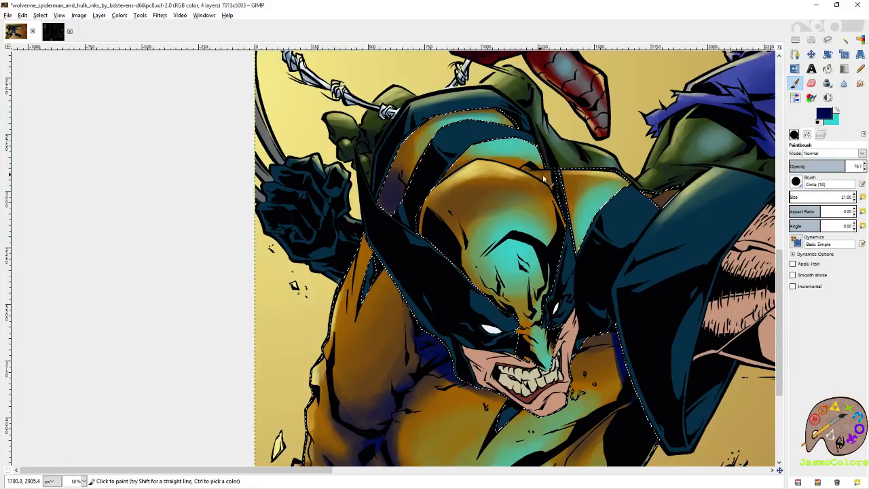
mouse_move(581, 236)
left_mouse_down()
mouse_move(471, 159)
mouse_move(497, 187)
left_mouse_up()
left_click(793, 197)
left_click_drag(338, 178, 372, 209)
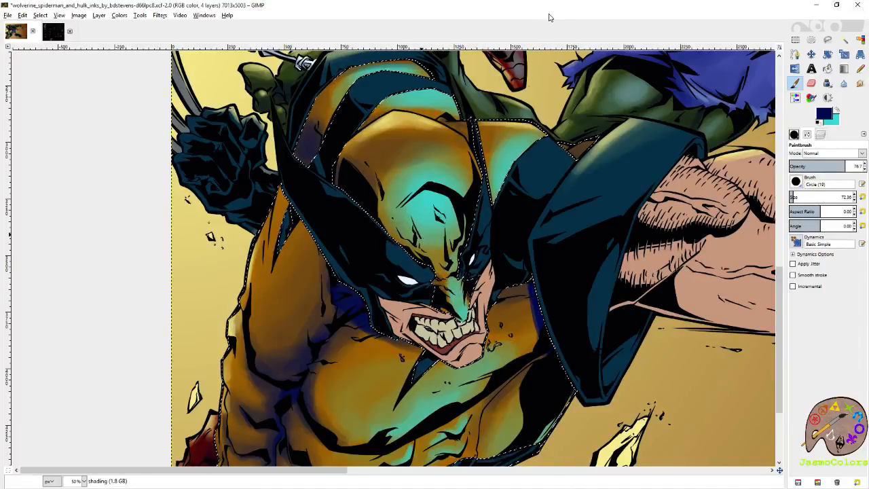
- Reset the paintbrush size to 21 and add navy shading around the creases of Wolverine's forehead and brow
scroll(466, 306, "up", 4)
left_click(862, 197)
mouse_move(364, 231)
left_mouse_down()
mouse_move(388, 251)
mouse_move(381, 263)
mouse_move(399, 267)
mouse_move(366, 311)
left_mouse_up()
mouse_move(424, 190)
left_mouse_down()
mouse_move(455, 264)
mouse_move(493, 280)
mouse_move(485, 296)
left_mouse_up()
left_click_drag(386, 260, 399, 264)
mouse_move(443, 209)
left_mouse_down()
mouse_move(454, 252)
mouse_move(442, 240)
mouse_move(454, 291)
mouse_move(442, 299)
mouse_move(442, 224)
mouse_move(454, 280)
left_mouse_up()
left_click_drag(414, 206, 492, 263)
mouse_move(336, 204)
left_mouse_down()
mouse_move(354, 234)
mouse_move(393, 259)
left_mouse_up()
- Try erasing the turquoise around the forehead wrinkles with a size 21 eraser, and undo the latest strokes
key("shift+e")
left_click_drag(471, 194, 451, 282)
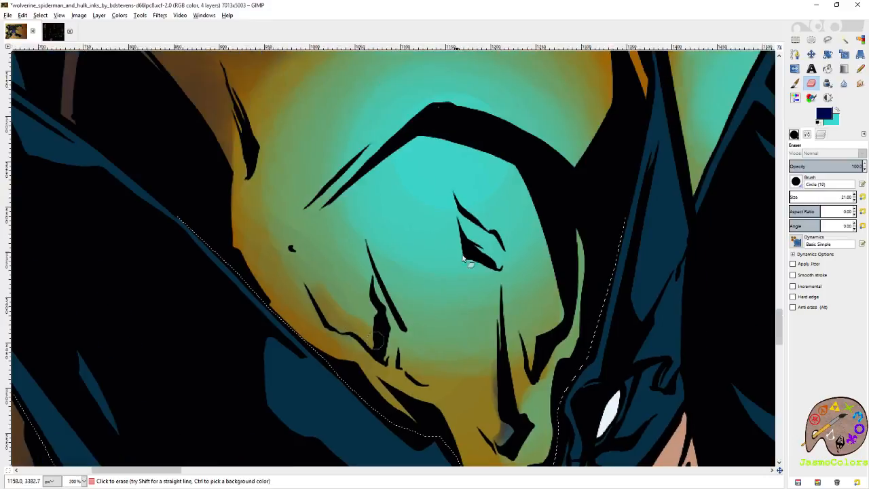
mouse_move(463, 197)
left_mouse_down()
mouse_move(502, 237)
mouse_move(495, 246)
left_mouse_up()
key("ctrl+z")
key("ctrl+z")
key("ctrl+z")
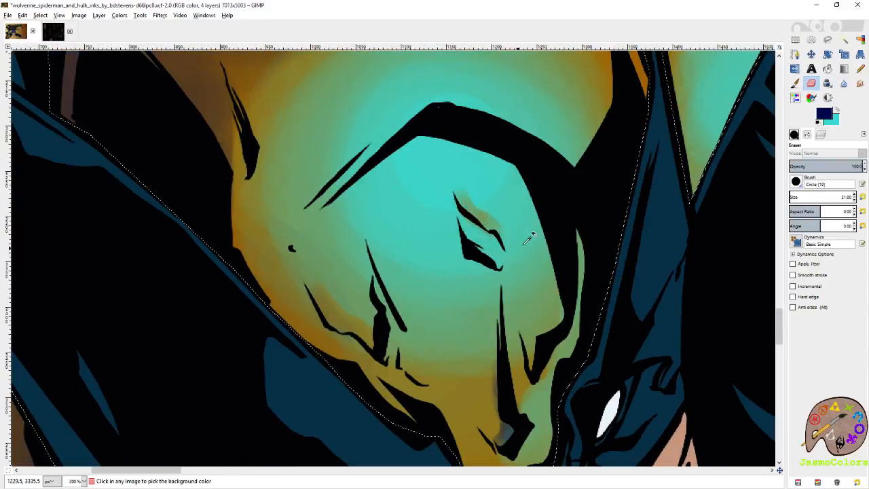
- Choose the Circle (01) 3 × 3 brush and erase thin strips of turquoise along the forehead wrinkles
left_click(795, 136)
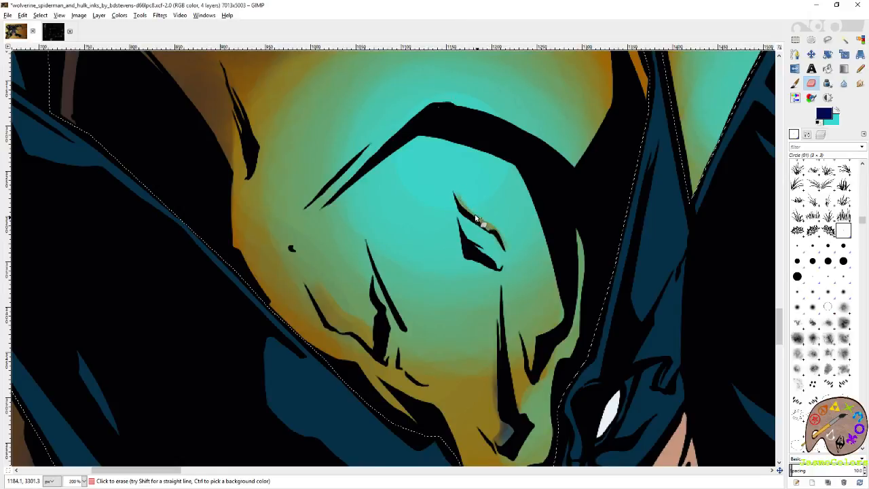
scroll(481, 218, "down", 1)
scroll(481, 218, "left", 1)
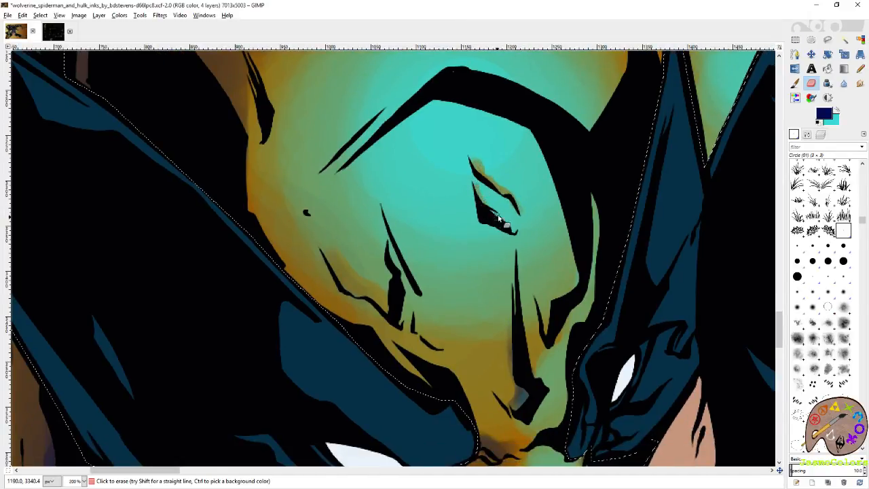
scroll(448, 233, "down", 1)
scroll(449, 233, "left", 2)
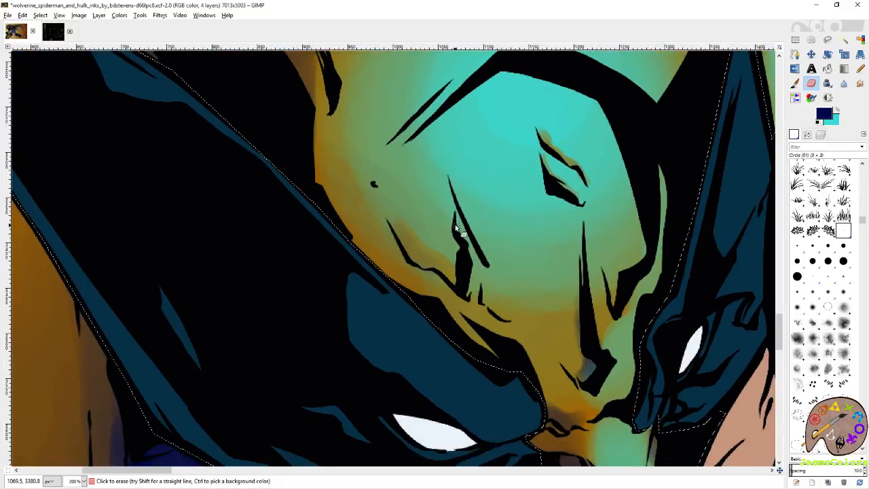
- Paint fine navy shading along the small brow crease on the near side of Wolverine's forehead
key("p")
left_click_drag(410, 257, 423, 264)
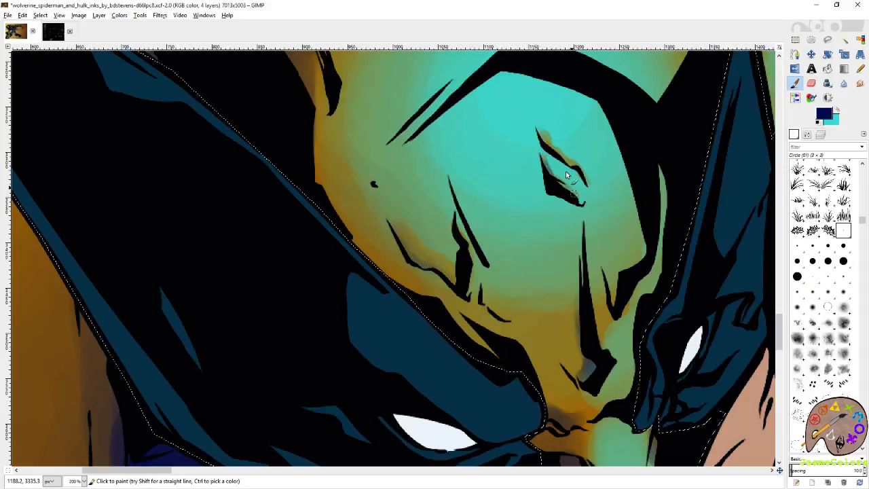
scroll(561, 307, "down", 2)
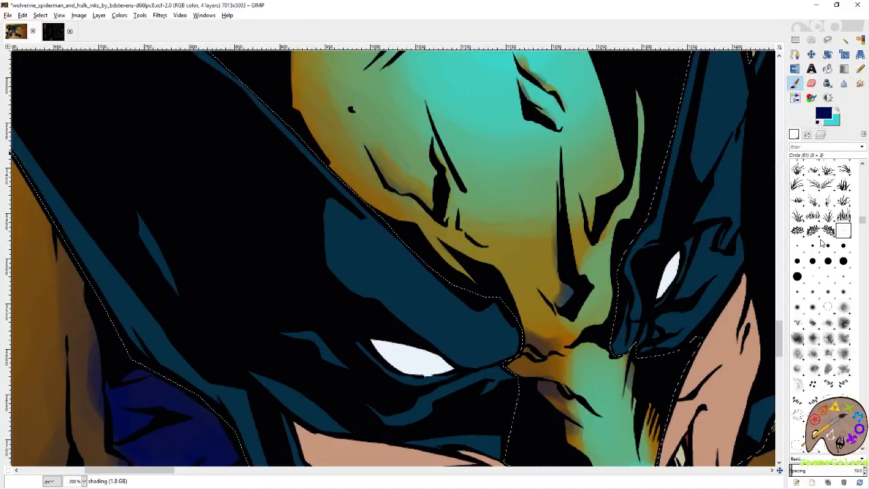
- Choose the Circle (19) 21 × 21 brush and paint turquoise highlights along the folds above Wolverine's near eye
left_click(798, 277)
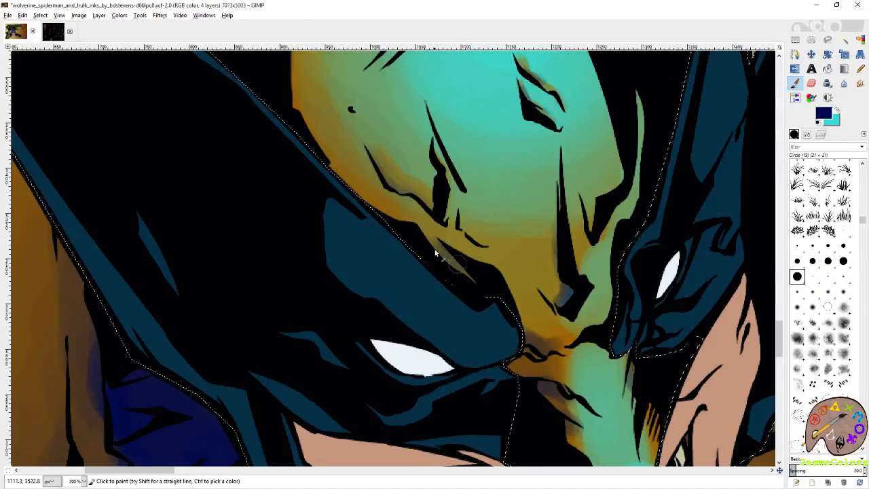
key("x")
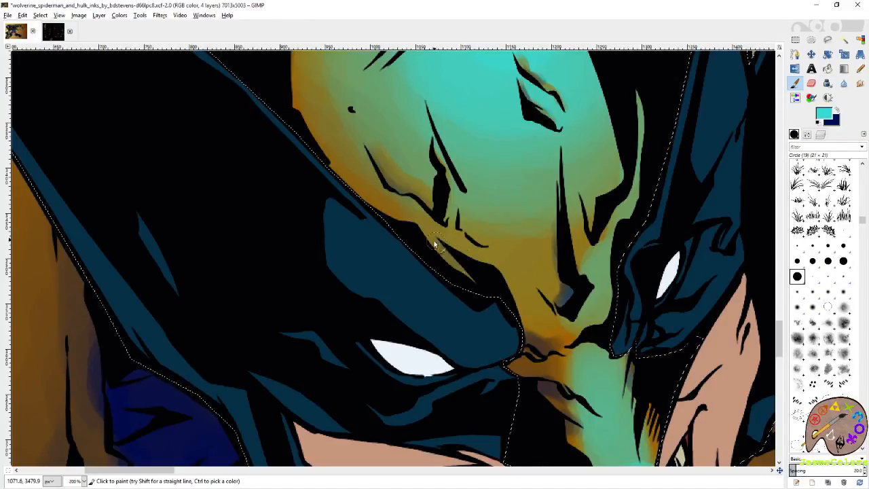
scroll(493, 299, "down", 2)
scroll(508, 270, "right", 2)
left_click_drag(465, 231, 428, 195)
- Swap to navy and shade the folds between Wolverine's brows
key("x")
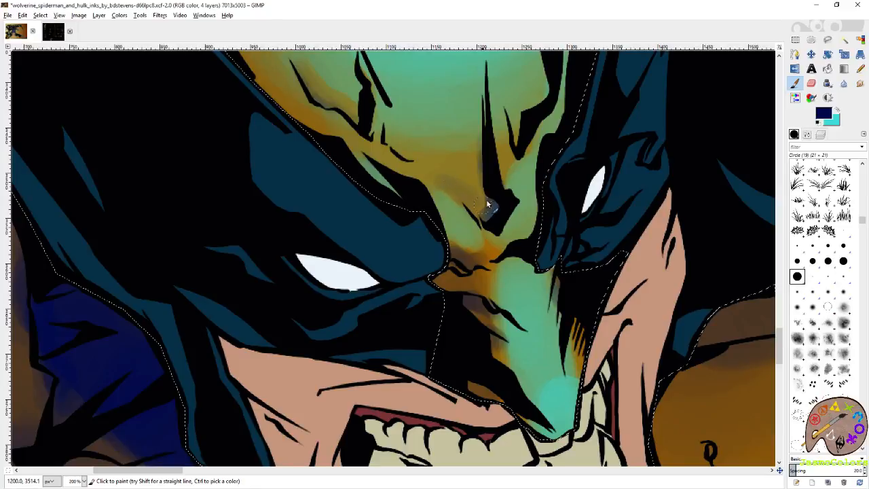
left_click_drag(465, 195, 403, 165)
left_click_drag(336, 162, 356, 106)
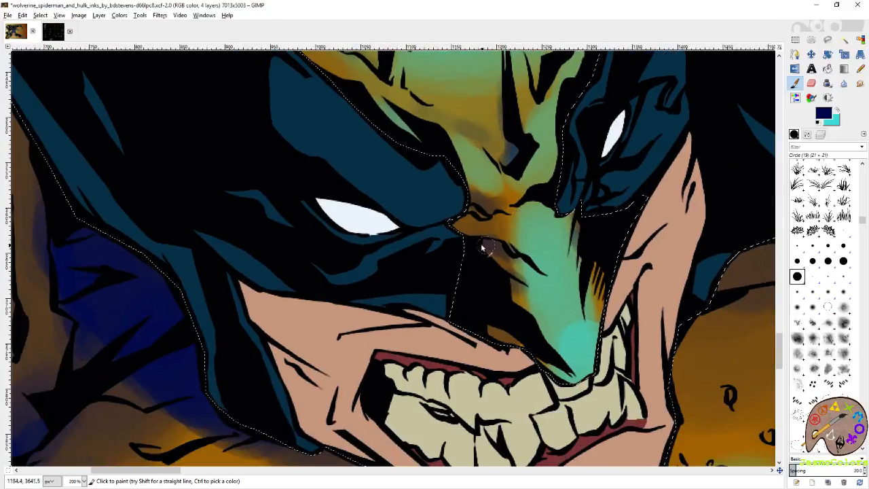
- Swap to turquoise and brighten the bridge and tip of Wolverine's nose
key("x")
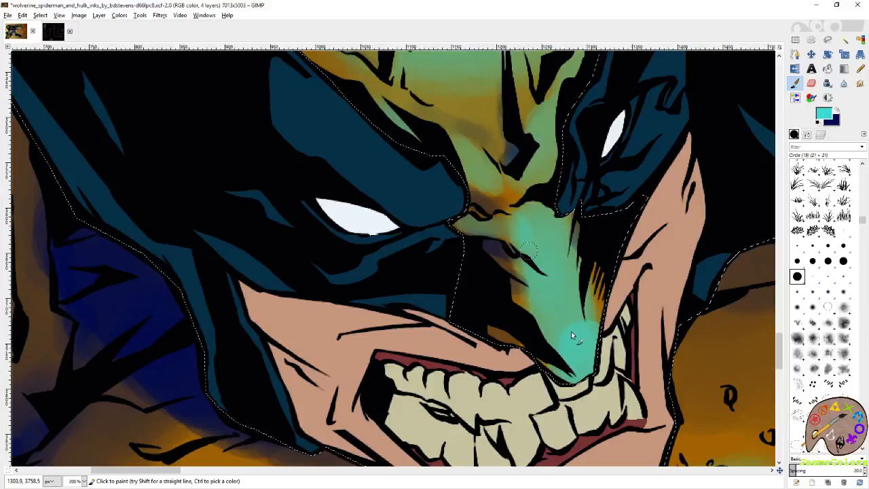
left_click_drag(573, 345, 567, 331)
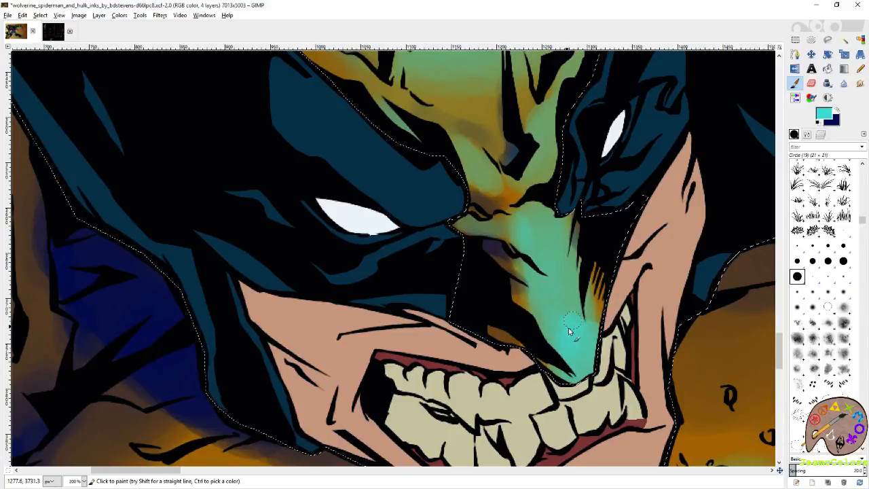
- Erase the excess turquoise around the tip of Wolverine's nose and save the image
key("shift+e")
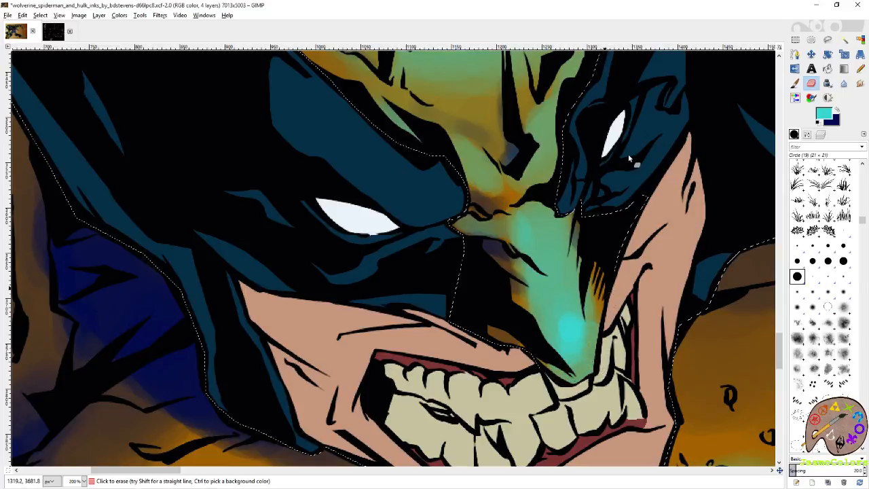
scroll(531, 183, "down", 4)
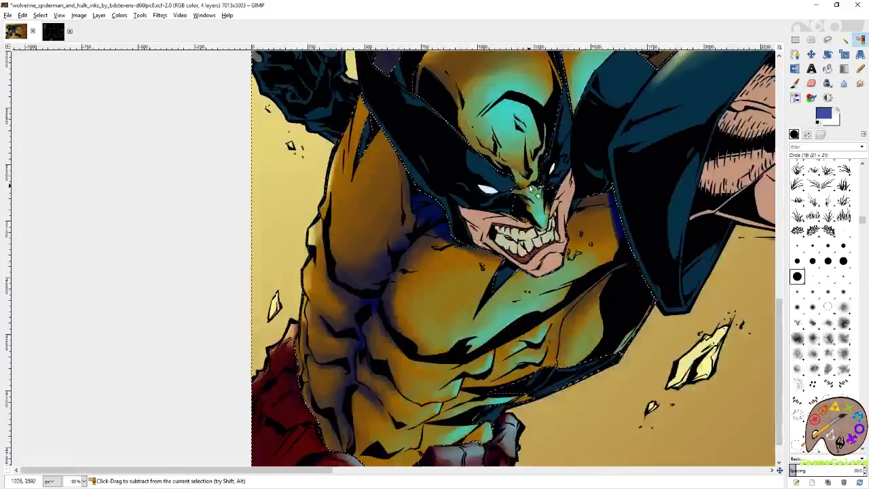
scroll(536, 183, "down", 2)
key("ctrl+s")
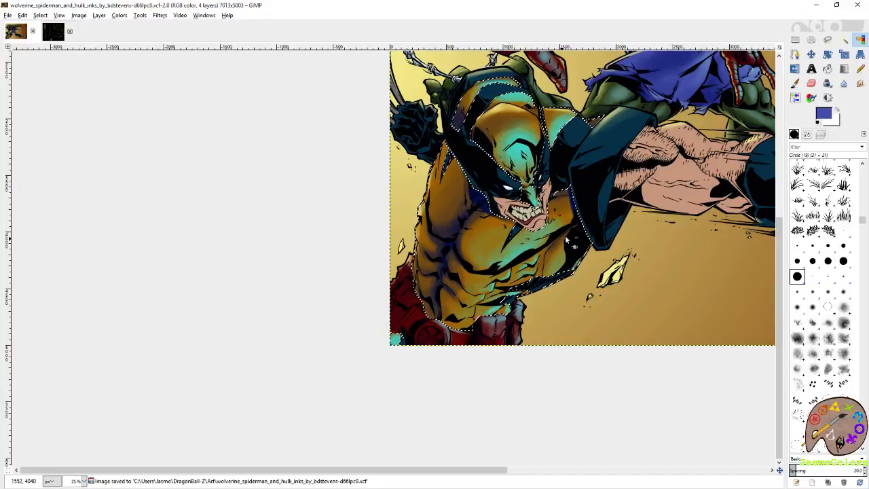
- Swap to navy and deepen the shading in Wolverine's armpit and along his ribs with the Circle (19) brush, reducing its size for the finer creases
scroll(500, 258, "up", 4)
key("shift+e")
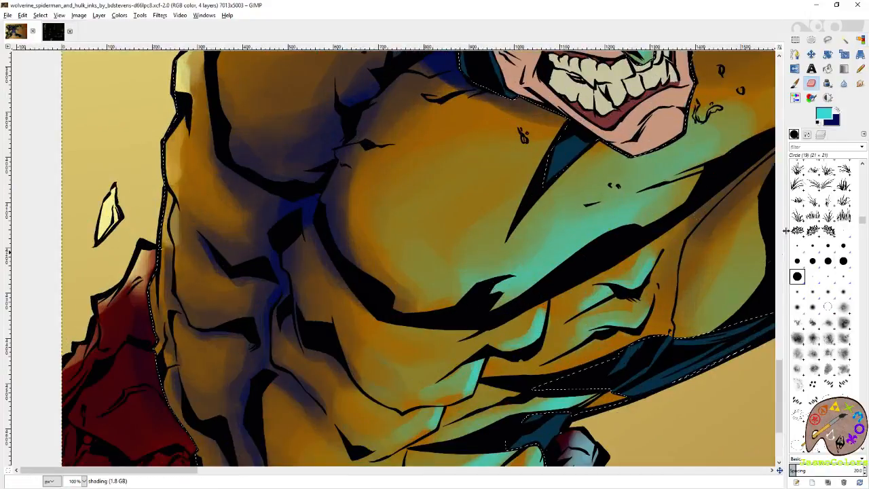
left_click(837, 109)
left_click(807, 134)
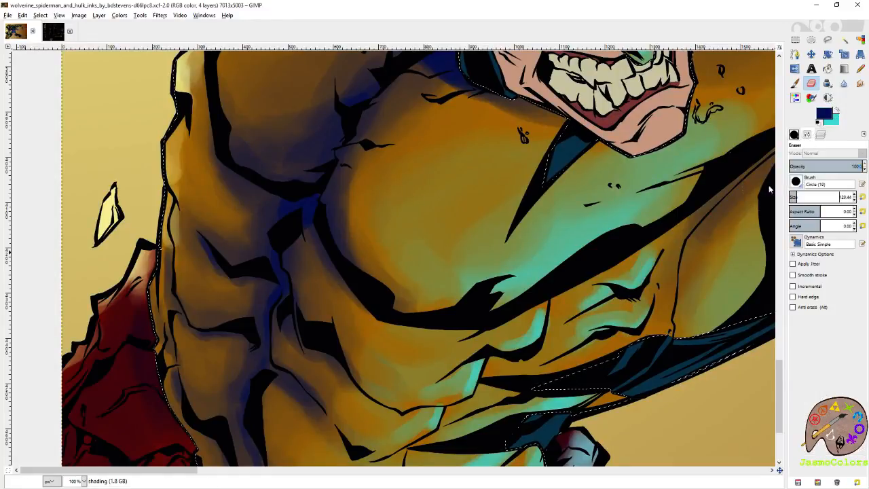
key("p")
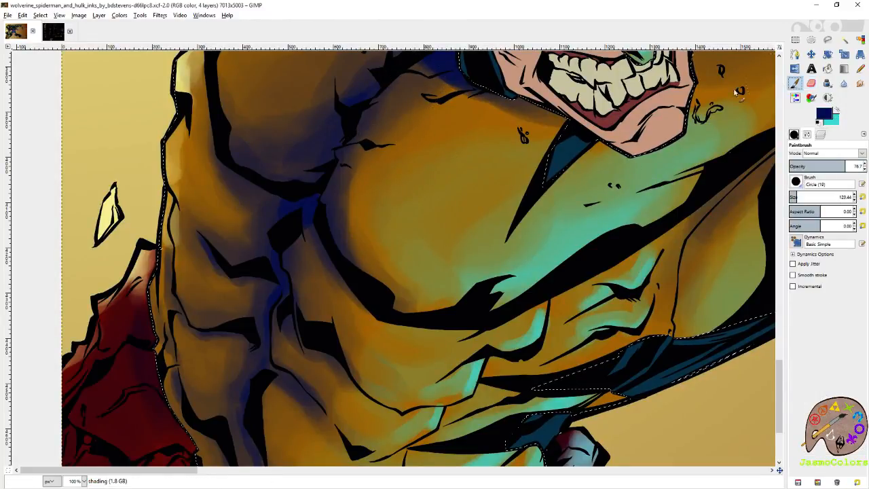
mouse_move(428, 97)
left_mouse_down()
mouse_move(383, 121)
mouse_move(357, 199)
mouse_move(357, 247)
mouse_move(421, 89)
mouse_move(443, 87)
mouse_move(430, 107)
left_mouse_up()
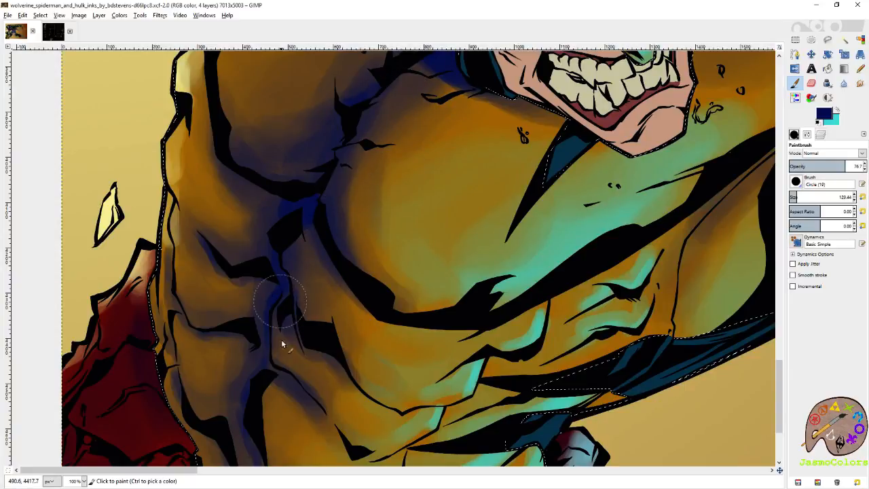
left_click_drag(346, 126, 353, 163)
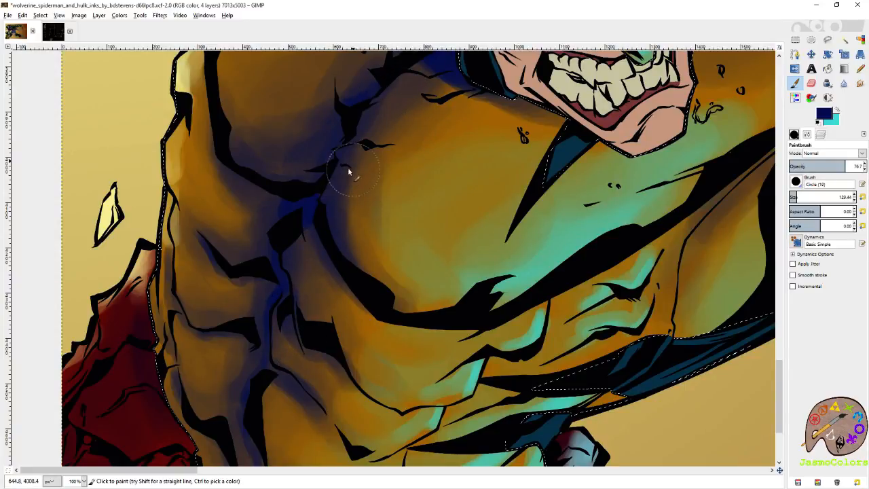
left_click(793, 196)
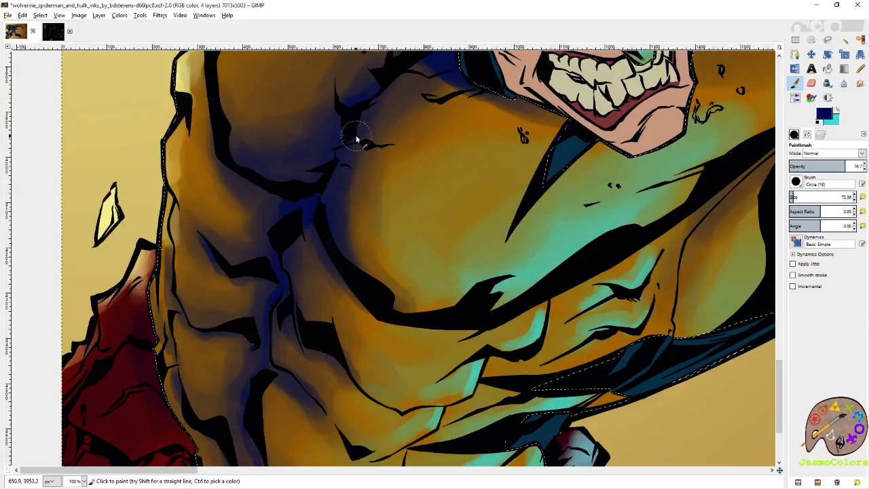
- Clear the selection around Wolverine's orange suit and save the image
left_click(861, 40)
scroll(462, 193, "down", 4)
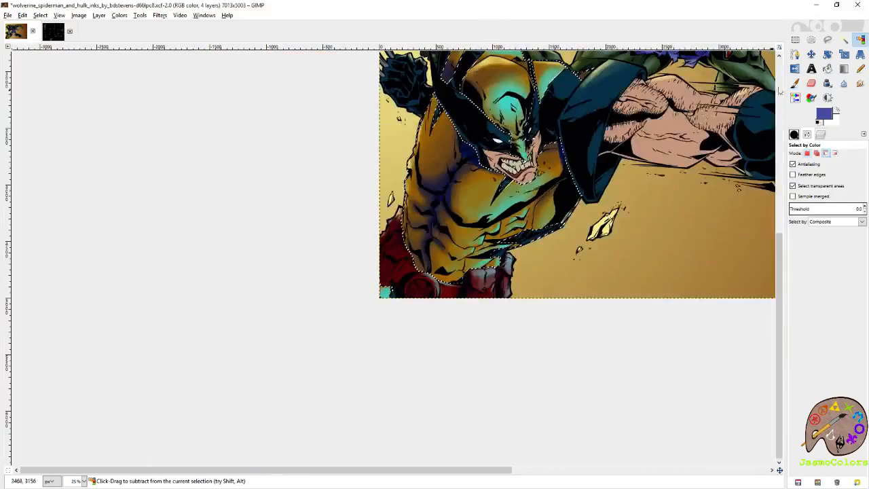
left_click(795, 40)
scroll(304, 169, "down", 1)
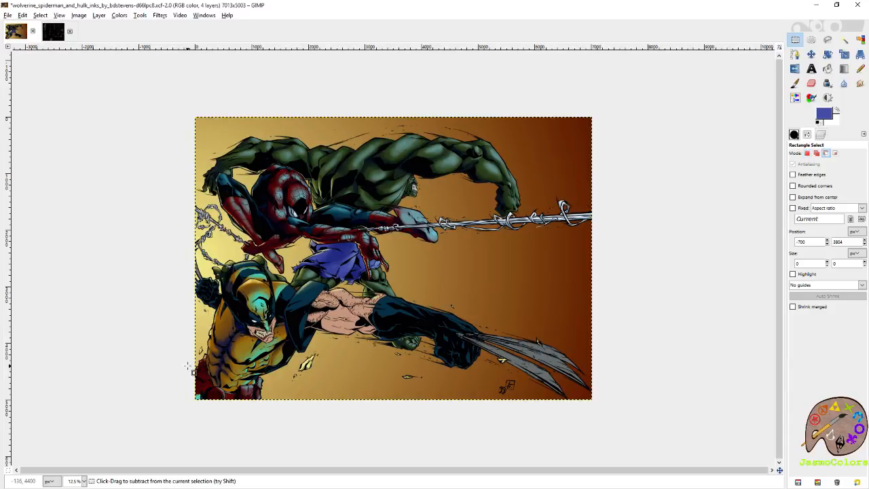
scroll(178, 360, "up", 1)
key("ctrl+s")
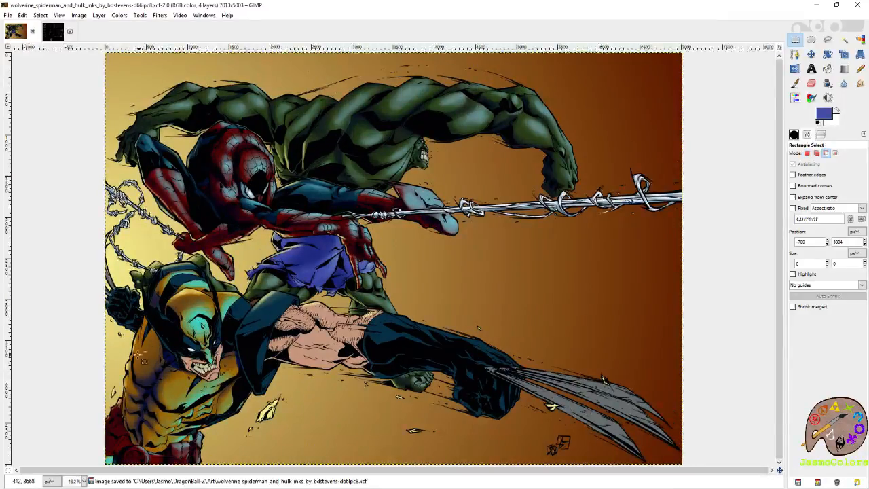
- Undo the deselection to restore the selection of Wolverine's orange suit
scroll(137, 354, "up", 1)
key("ctrl+z")
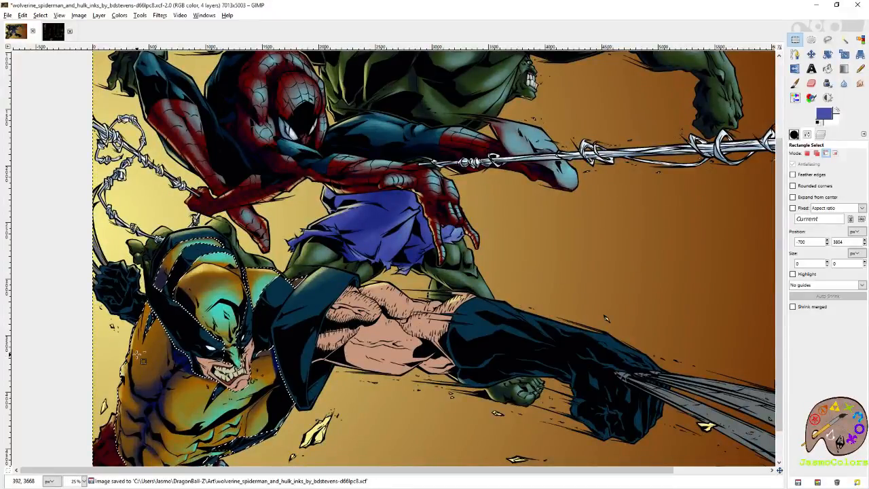
scroll(138, 355, "down", 1)
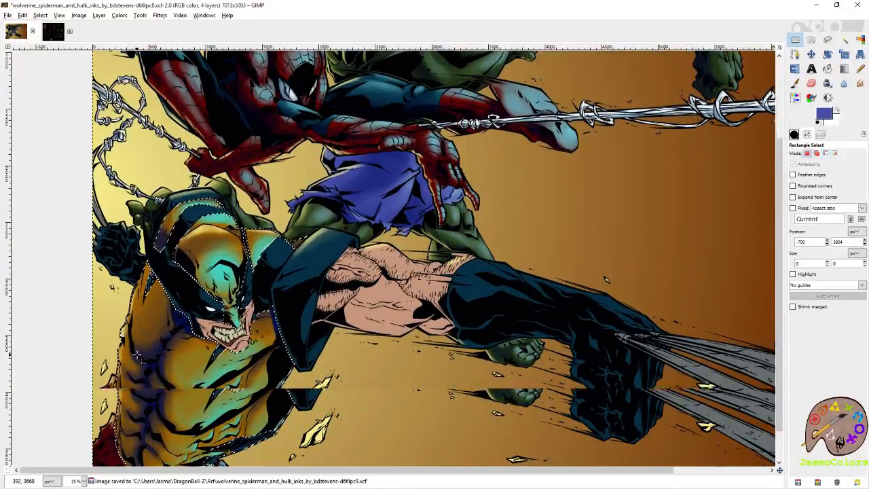
- Select the dark blue costume areas by color from the flats layer, and make the shading layer active
left_click(821, 134)
left_click(810, 211)
left_click(859, 40)
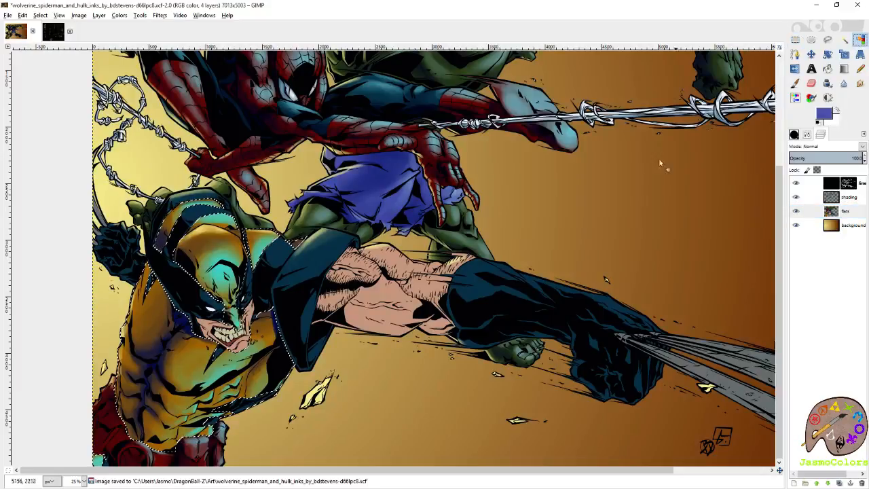
left_click(317, 262, "shift")
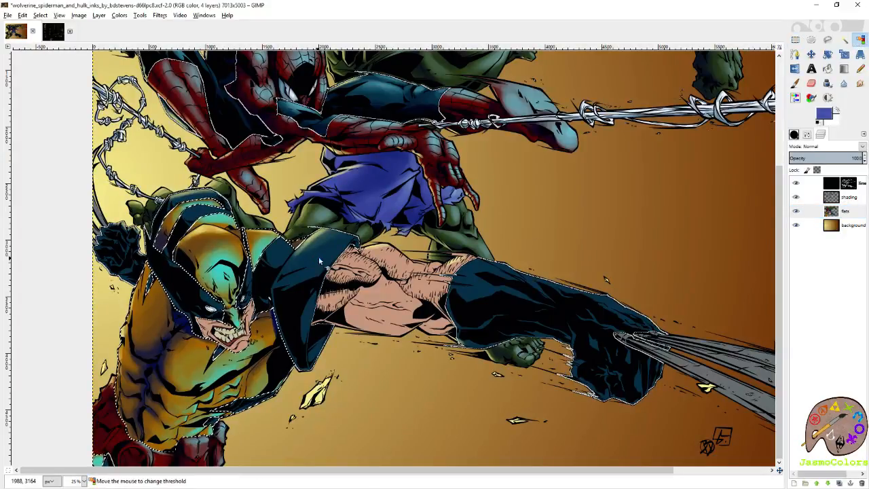
left_click(850, 200)
- Sample the light blue highlight on Spider-Man's blue suit as foreground and its dark navy shadow as background color
scroll(353, 235, "up", 3)
scroll(275, 221, "up", 4)
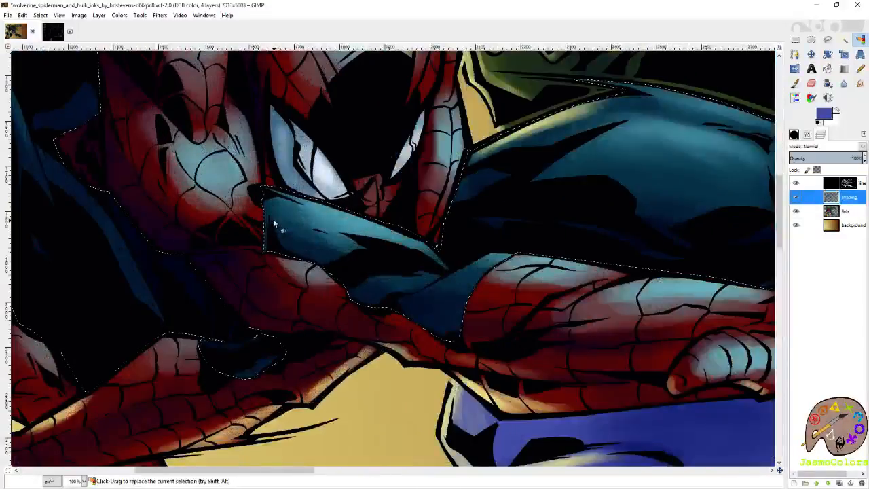
key("p")
left_click(339, 209, "ctrl")
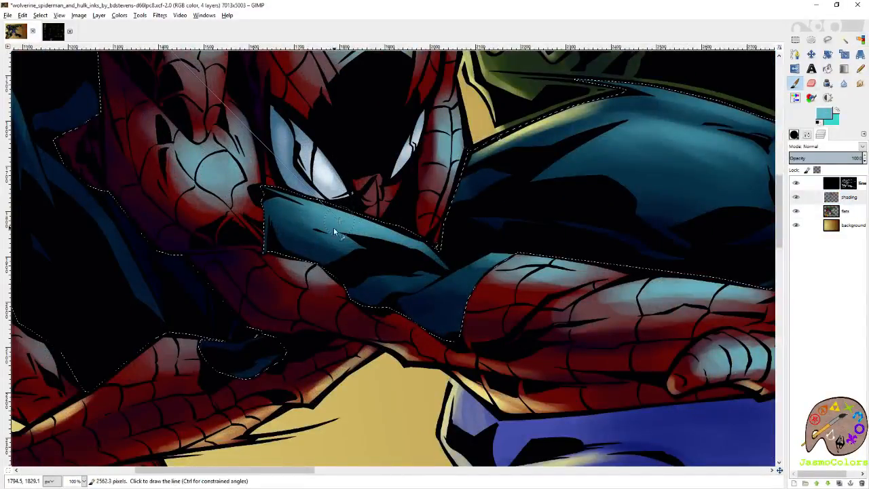
key("shift+e")
left_click_drag(232, 232, 416, 279)
left_click(379, 315, "ctrl")
- Paint a light blue highlight along the edge of Wolverine's blue shoulder pad next to his bare arm
left_click_drag(382, 311, 311, 132)
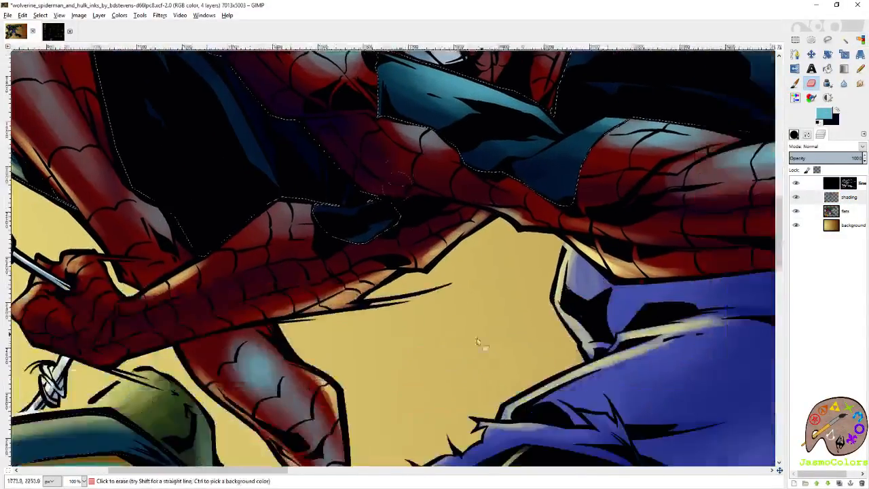
left_click_drag(558, 459, 402, 136)
left_click(794, 84)
left_click_drag(592, 292, 508, 181)
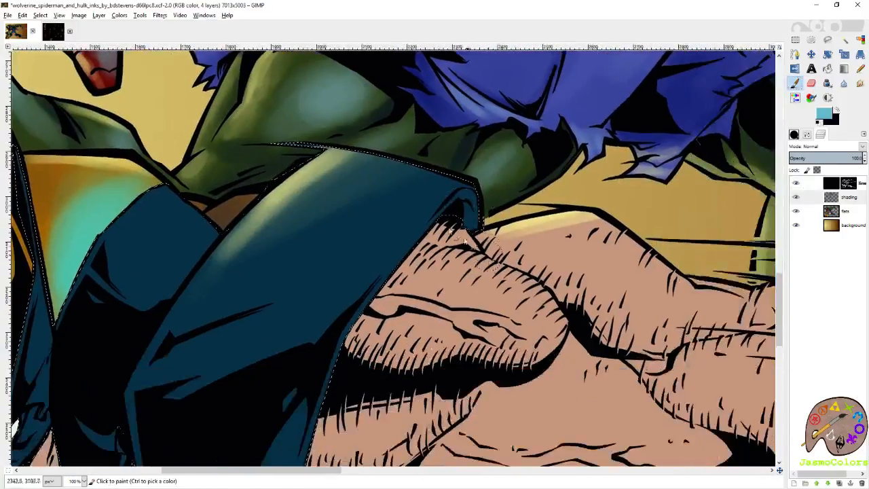
left_click_drag(485, 253, 535, 201)
mouse_move(556, 165)
left_mouse_down()
mouse_move(504, 196)
mouse_move(496, 217)
mouse_move(557, 167)
mouse_move(502, 204)
mouse_move(552, 175)
mouse_move(565, 150)
mouse_move(572, 168)
mouse_move(536, 162)
mouse_move(482, 205)
left_mouse_up()
- Paint broad light blue highlights over Wolverine's shoulder pad at brush size 257.80, and highlight the blue top of his mask with a smaller brush
left_click(860, 40)
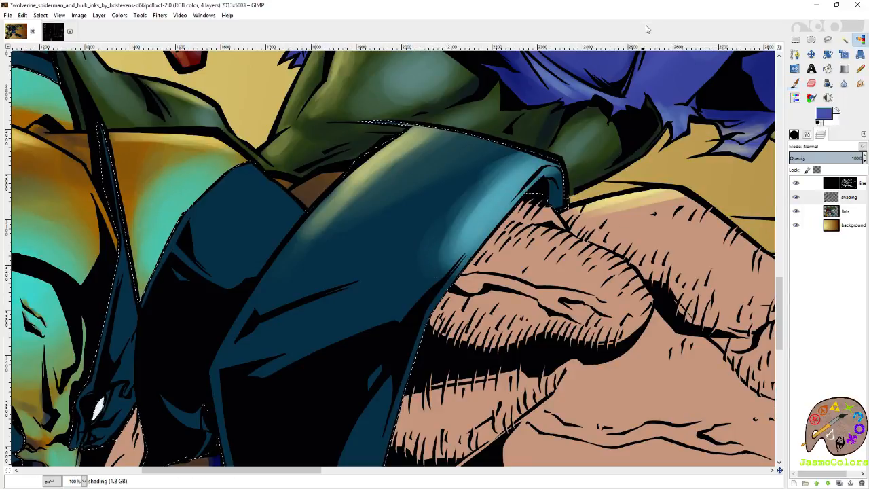
scroll(562, 227, "down", 3)
key("p")
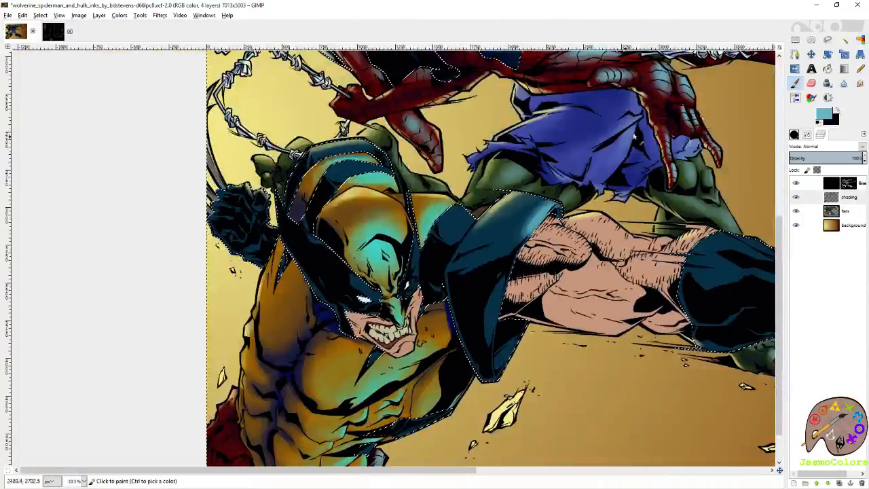
left_click(808, 135)
left_click(805, 195)
mouse_move(516, 241)
left_mouse_down()
mouse_move(505, 253)
mouse_move(525, 229)
mouse_move(489, 250)
left_mouse_up()
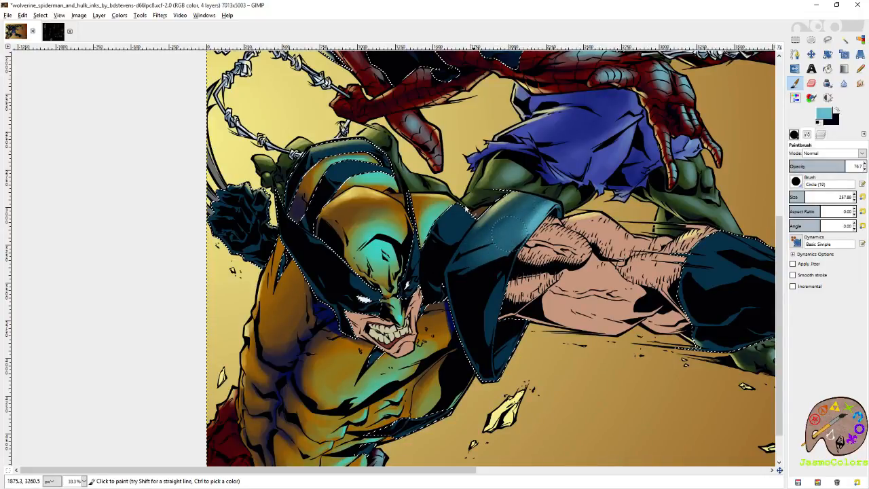
mouse_move(466, 212)
left_mouse_down()
mouse_move(450, 228)
mouse_move(436, 219)
left_mouse_up()
left_click_drag(486, 206, 557, 274)
left_click(792, 197)
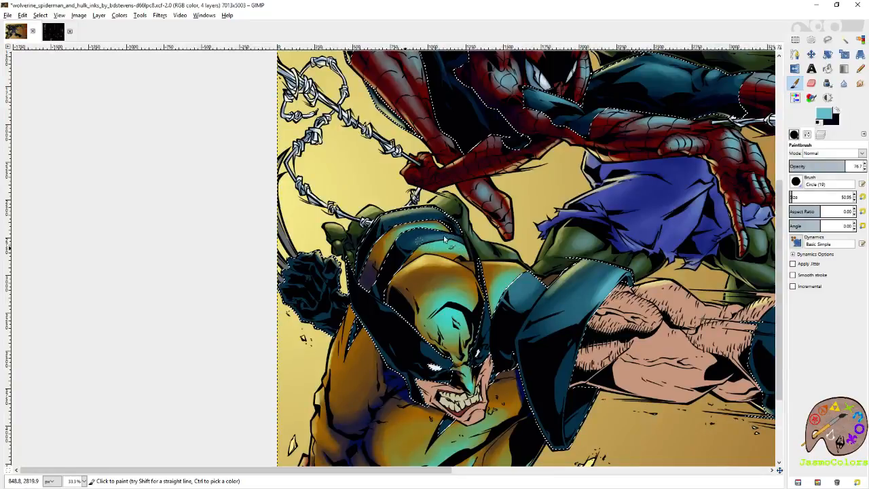
- Set the brush size to 157.99 and paint light blue highlights along Wolverine's outstretched glove
left_click_drag(557, 351, 227, 285)
left_click_drag(624, 262, 523, 243)
mouse_move(551, 292)
left_mouse_down()
mouse_move(533, 268)
mouse_move(573, 289)
mouse_move(524, 273)
mouse_move(522, 280)
mouse_move(566, 306)
mouse_move(648, 291)
mouse_move(500, 260)
mouse_move(495, 270)
mouse_move(598, 312)
mouse_move(398, 234)
mouse_move(346, 226)
mouse_move(422, 269)
mouse_move(397, 273)
left_mouse_up()
left_click(800, 196)
mouse_move(367, 216)
left_mouse_down()
mouse_move(536, 275)
mouse_move(584, 309)
mouse_move(528, 304)
mouse_move(431, 266)
mouse_move(387, 242)
mouse_move(372, 216)
mouse_move(623, 327)
mouse_move(411, 209)
left_mouse_up()
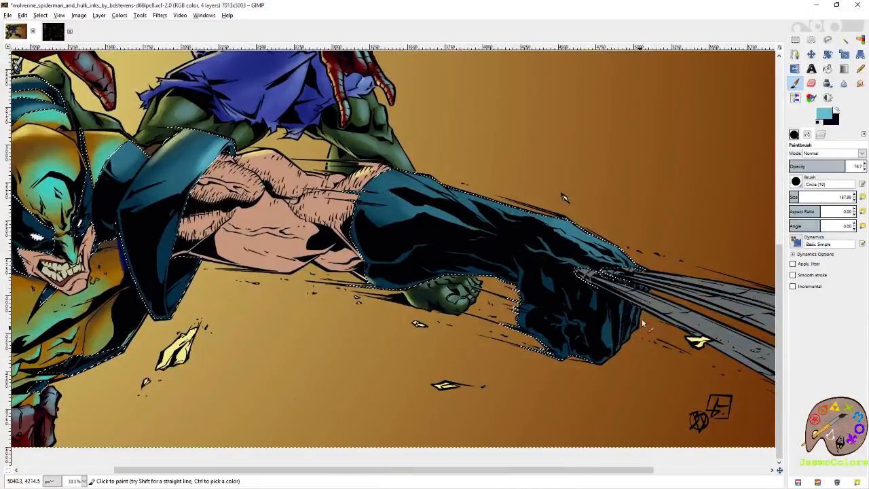
- Add light blue highlights to the blue of Wolverine's mask and the lower part of his shoulder pad
left_click_drag(224, 183, 513, 274)
left_click_drag(319, 196, 319, 263)
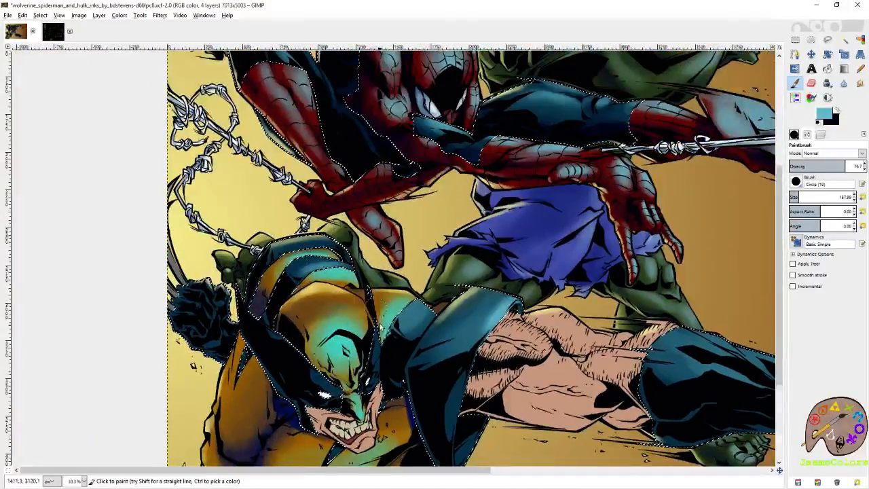
left_click_drag(379, 315, 373, 225)
left_click_drag(319, 284, 314, 289)
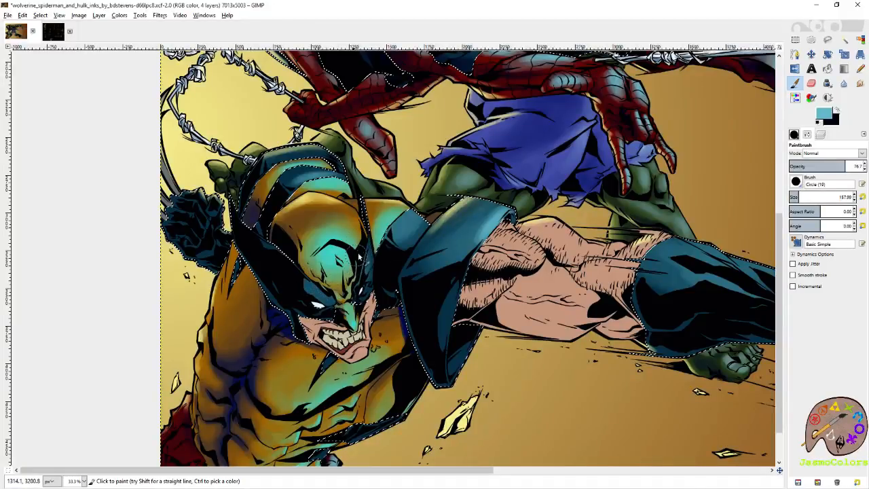
left_click_drag(454, 296, 449, 340)
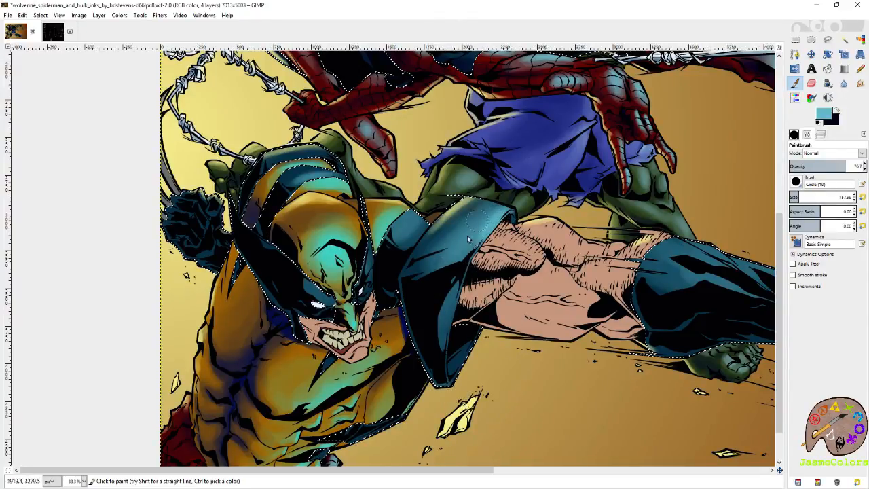
- Swap to the dark navy, shade Wolverine's blue shoulder, rear glove and side panel, and save the image
left_click(837, 110)
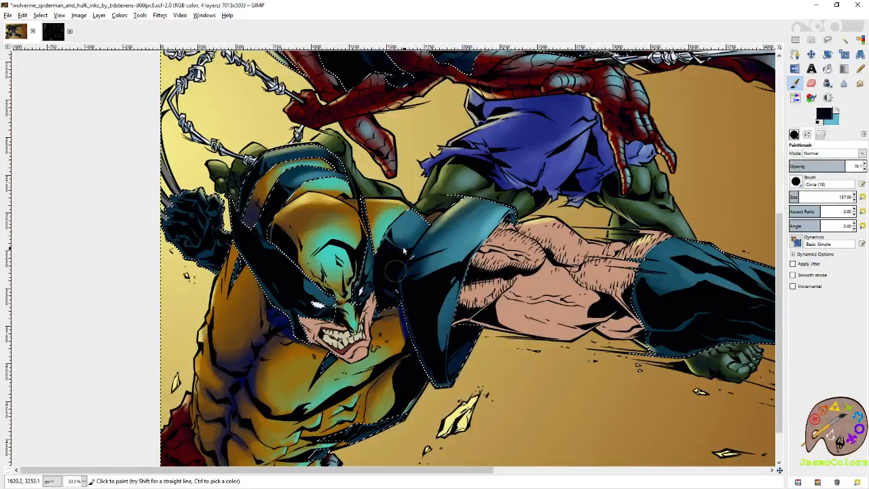
left_click_drag(378, 260, 489, 315)
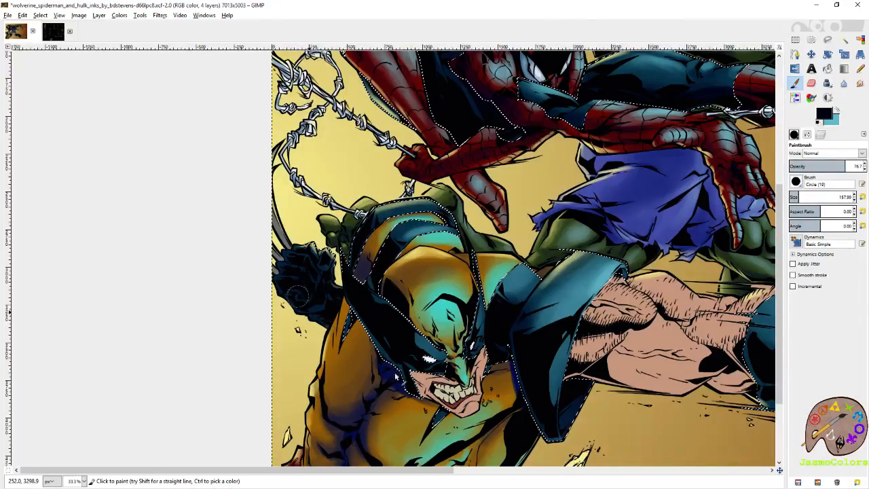
left_click_drag(374, 358, 325, 276)
left_click_drag(396, 353, 379, 260)
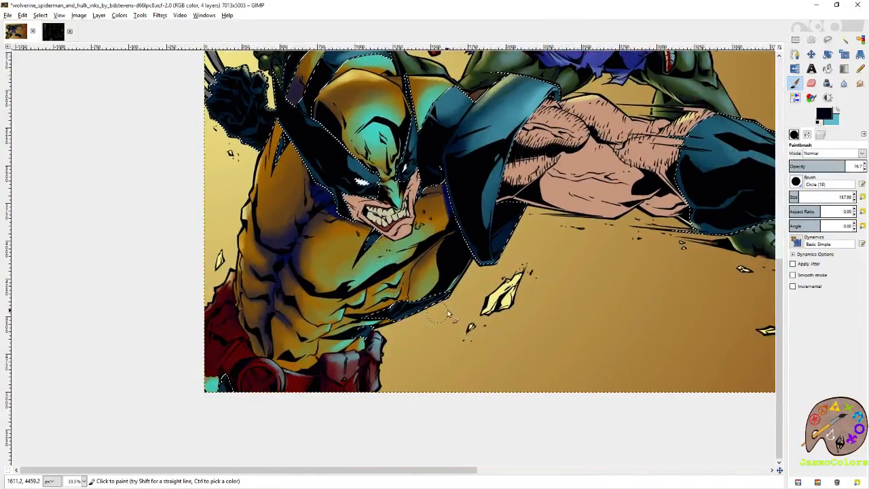
left_click_drag(250, 389, 357, 361)
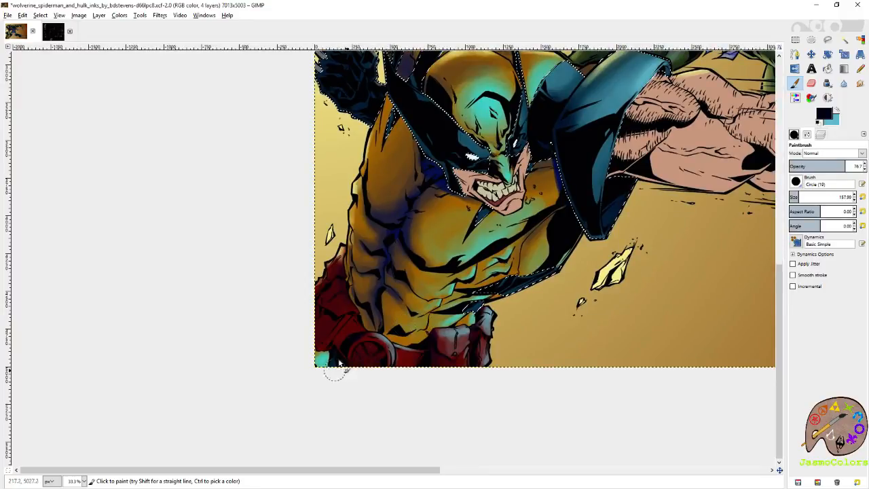
left_click_drag(621, 258, 453, 296)
key("ctrl+s")
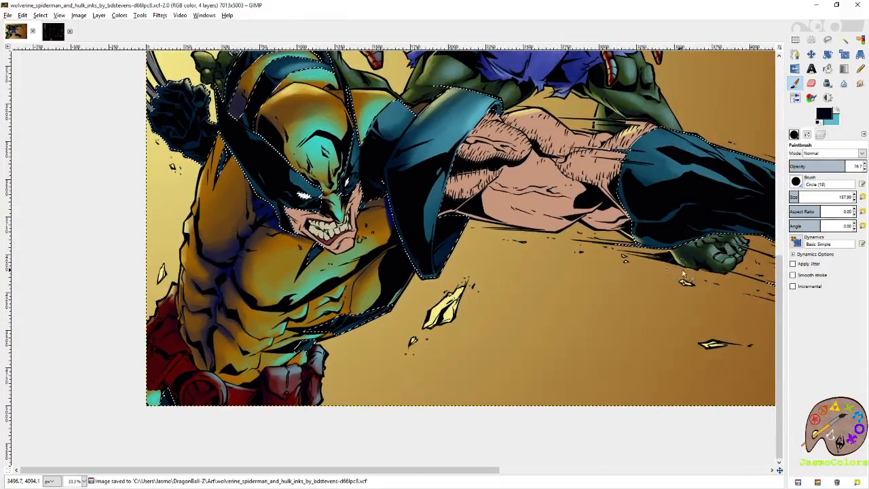
- Darken the underside of Wolverine's outstretched glove and fist with the dark navy
left_click_drag(675, 273, 481, 314)
mouse_move(475, 253)
left_mouse_down()
mouse_move(554, 261)
mouse_move(597, 286)
mouse_move(601, 328)
left_mouse_up()
mouse_move(618, 271)
left_mouse_down()
mouse_move(668, 339)
mouse_move(669, 317)
mouse_move(564, 272)
mouse_move(467, 280)
mouse_move(494, 285)
mouse_move(494, 264)
mouse_move(486, 252)
mouse_move(464, 258)
mouse_move(478, 247)
mouse_move(453, 226)
left_mouse_up()
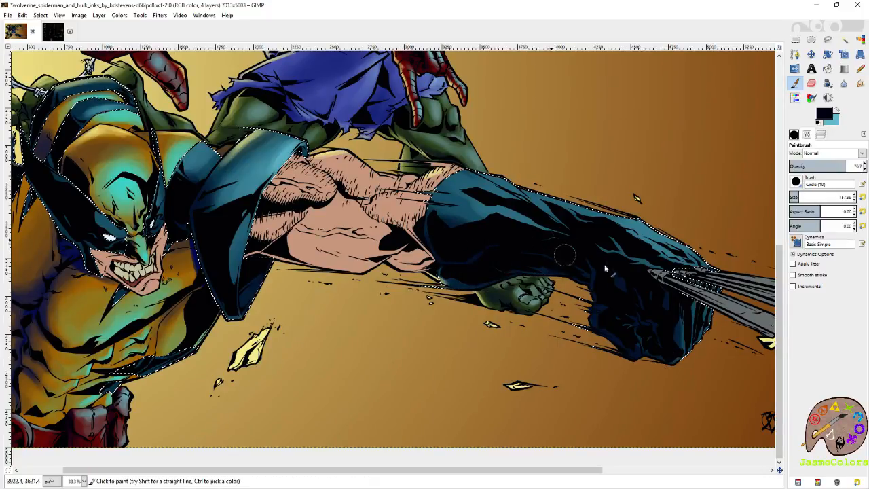
left_click_drag(648, 304, 814, 408)
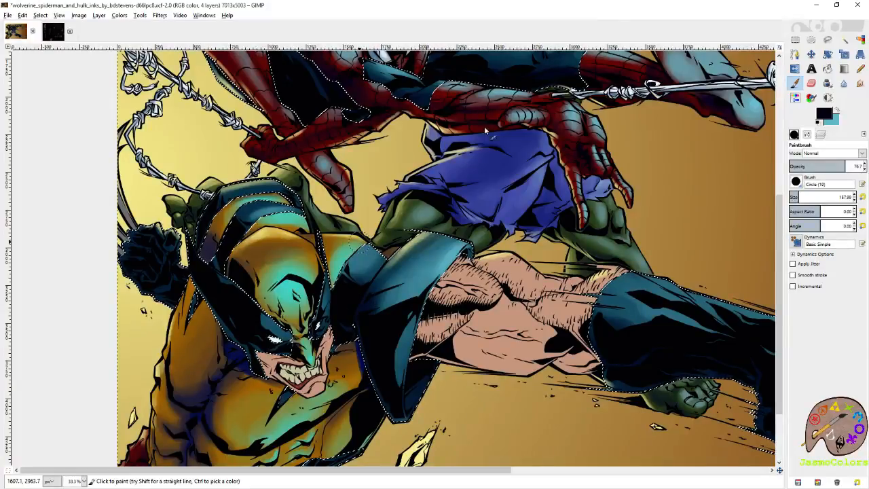
- Shade the blue of Wolverine's mask around the eyes, cheek and jaw with the dark navy
left_click(861, 40)
scroll(214, 402, "up", 3)
scroll(227, 343, "up", 3)
key("p")
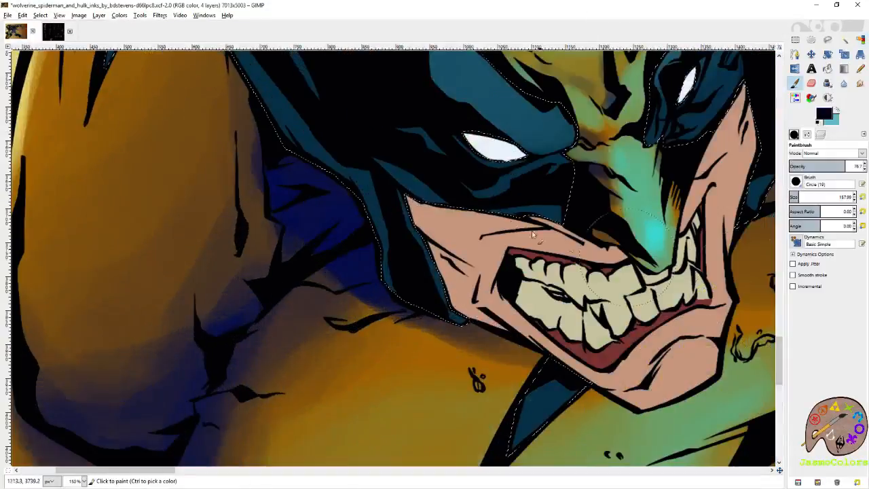
left_click_drag(380, 250, 367, 213)
left_click_drag(368, 213, 449, 355)
mouse_move(444, 347)
left_mouse_down()
mouse_move(401, 295)
mouse_move(361, 215)
mouse_move(394, 251)
mouse_move(476, 387)
left_mouse_up()
mouse_move(474, 381)
left_mouse_down()
mouse_move(305, 188)
mouse_move(288, 147)
mouse_move(301, 338)
mouse_move(296, 248)
left_mouse_up()
left_click_drag(286, 163, 347, 333)
left_click_drag(298, 270, 295, 171)
mouse_move(297, 245)
left_mouse_down()
mouse_move(438, 258)
mouse_move(473, 239)
left_mouse_up()
- Set the brush size to 66.22 and shade Wolverine's rear glove and the blue of his mask with dark navy
left_click(793, 196)
left_click_drag(434, 346, 401, 272)
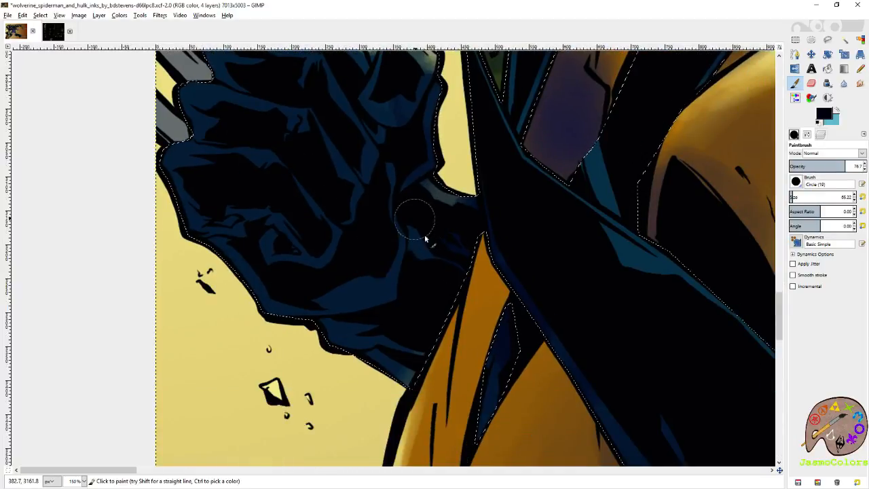
mouse_move(469, 275)
left_mouse_down()
mouse_move(361, 344)
mouse_move(225, 452)
left_mouse_up()
mouse_move(369, 334)
left_mouse_down()
mouse_move(349, 340)
mouse_move(361, 380)
left_mouse_up()
left_click_drag(459, 152, 474, 113)
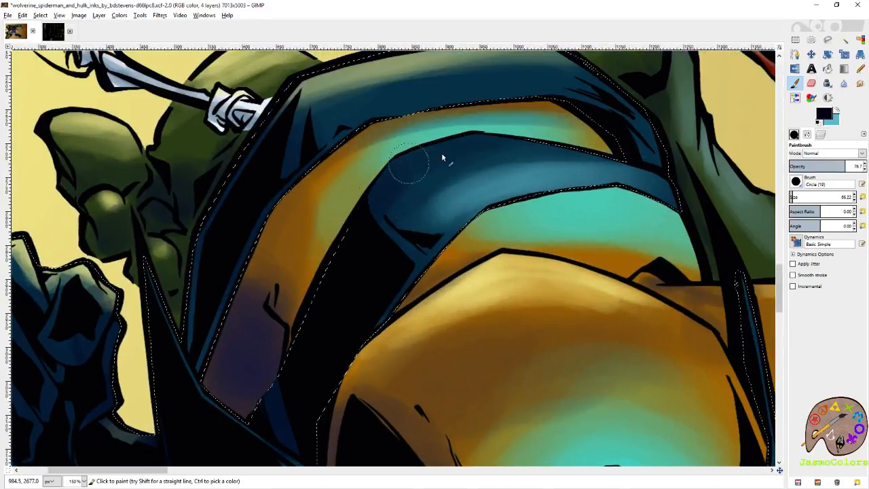
left_click_drag(612, 328, 314, 144)
mouse_move(544, 448)
left_mouse_down()
mouse_move(535, 236)
mouse_move(603, 196)
left_mouse_up()
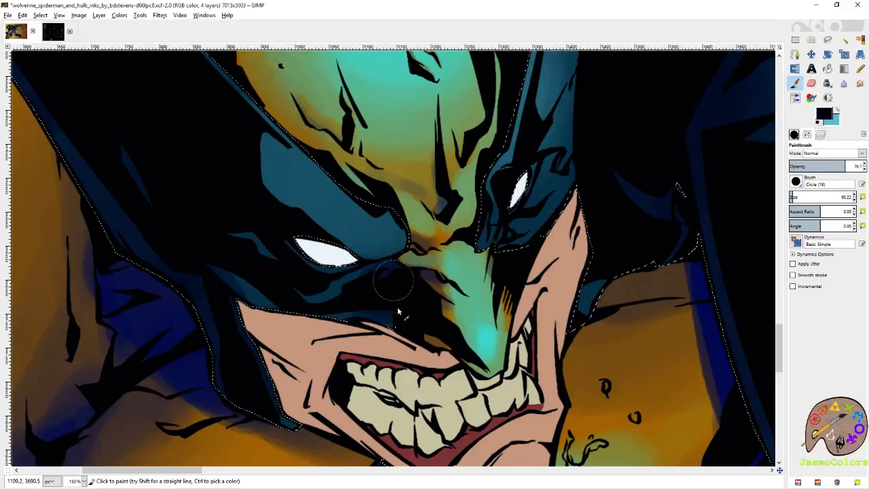
- Reset the brush size to 21, swap to light blue, and highlight the mask's inner brow and around both eyes
left_click(862, 198)
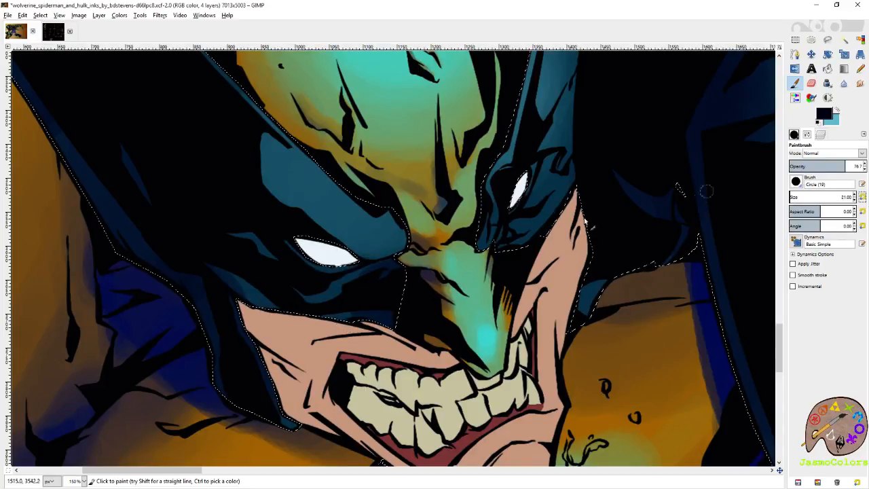
scroll(534, 204, "up", 2)
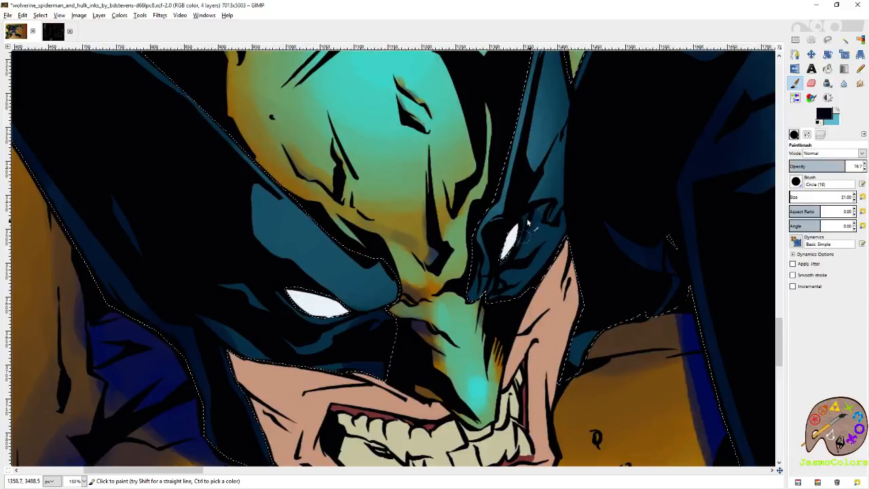
left_click(836, 109)
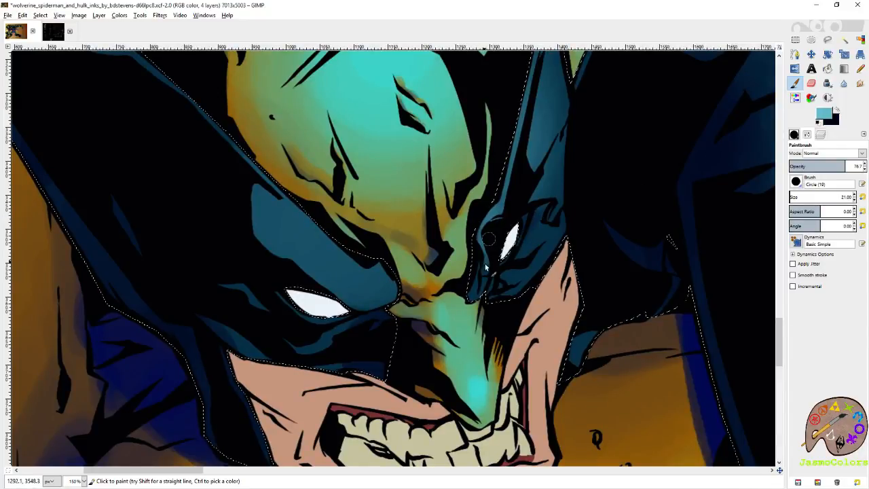
mouse_move(386, 285)
left_mouse_down()
mouse_move(380, 273)
mouse_move(373, 299)
left_mouse_up()
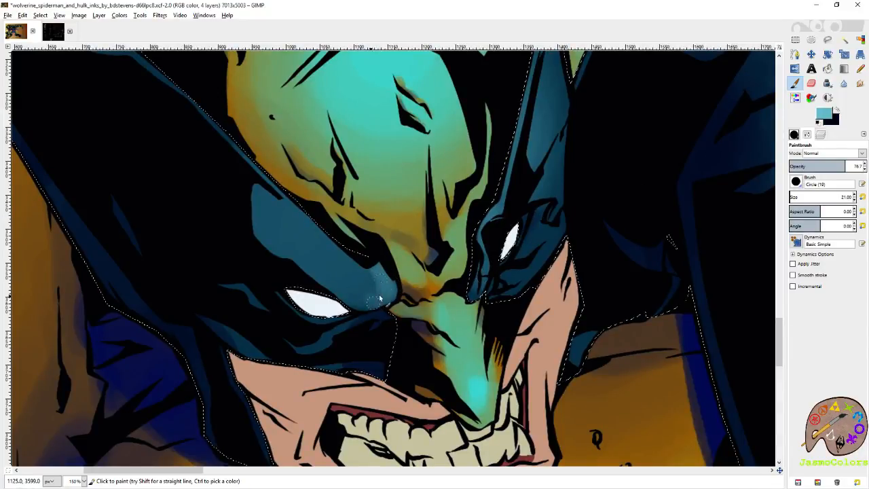
left_click_drag(366, 271, 355, 308)
mouse_move(383, 275)
left_mouse_down()
mouse_move(371, 310)
mouse_move(364, 279)
mouse_move(356, 301)
mouse_move(372, 276)
mouse_move(368, 323)
mouse_move(381, 277)
left_mouse_up()
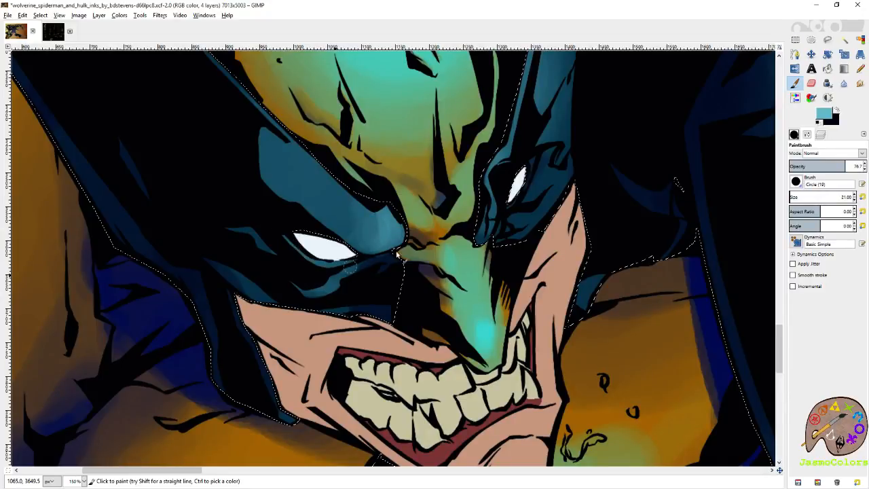
left_click_drag(539, 171, 523, 201)
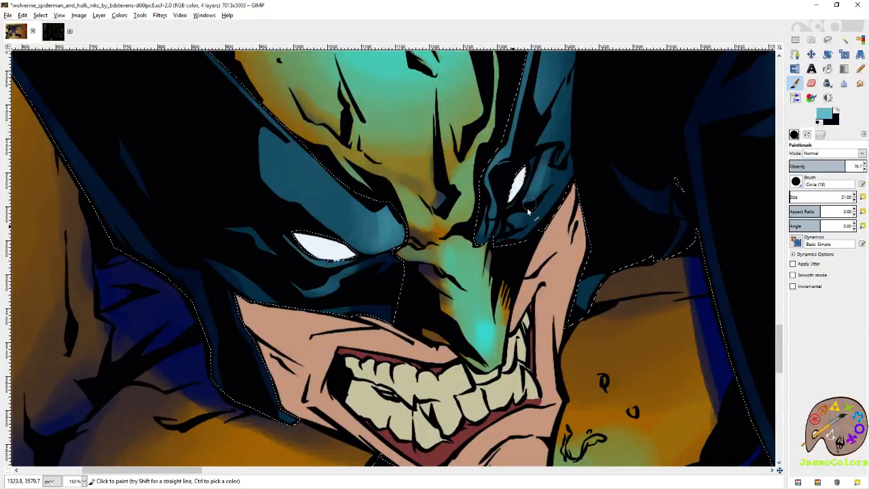
left_click_drag(558, 162, 527, 247)
- Set the brush size to 79.40 and paint light blue over the mask's brow and the fold below the eye
left_click(794, 196)
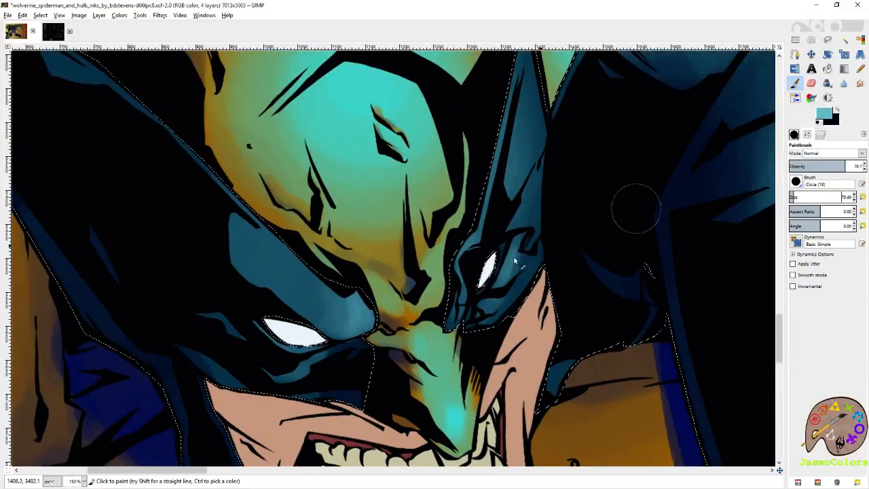
mouse_move(326, 314)
left_mouse_down()
mouse_move(333, 279)
mouse_move(303, 238)
mouse_move(279, 248)
left_mouse_up()
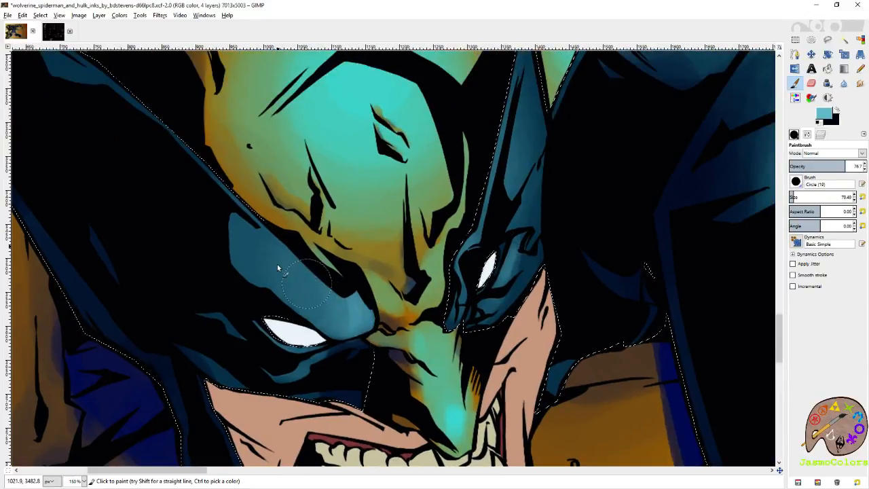
left_click_drag(558, 384, 558, 288)
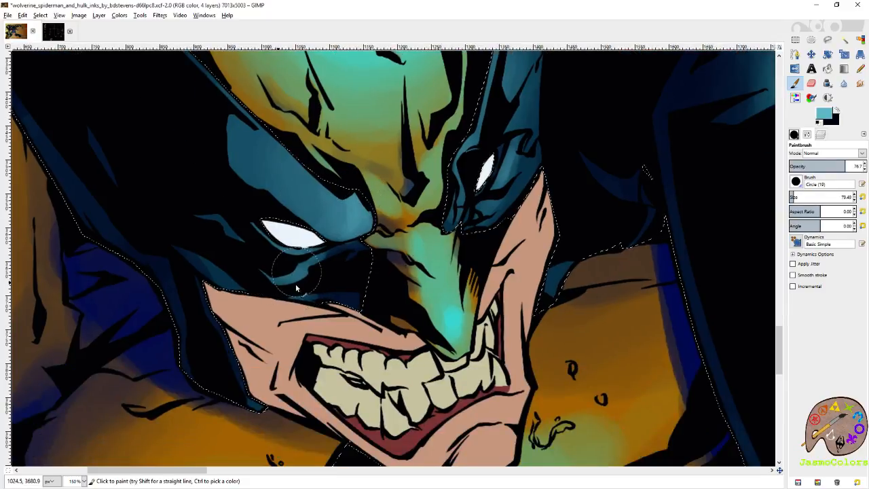
mouse_move(601, 88)
left_mouse_down()
mouse_move(481, 225)
mouse_move(233, 333)
left_mouse_up()
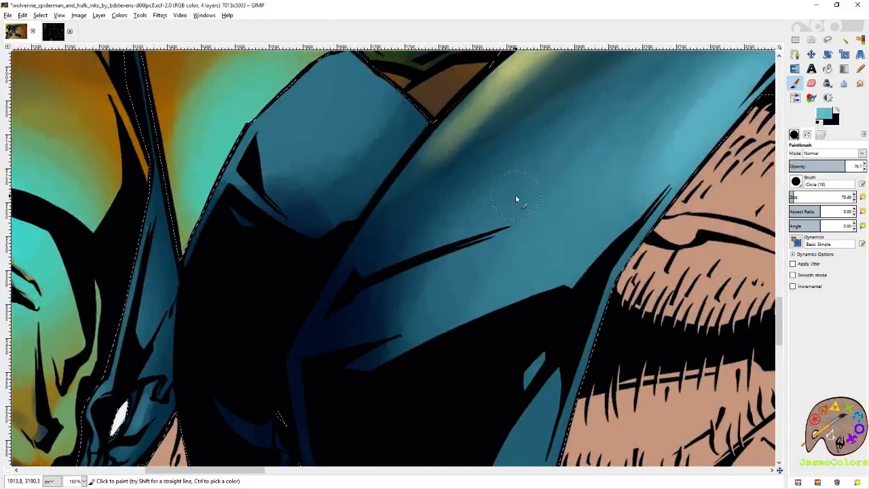
- Save the image and paint a light blue highlight on the mask's side beside the yellow forehead
key("shift+o")
scroll(520, 214, "down", 4)
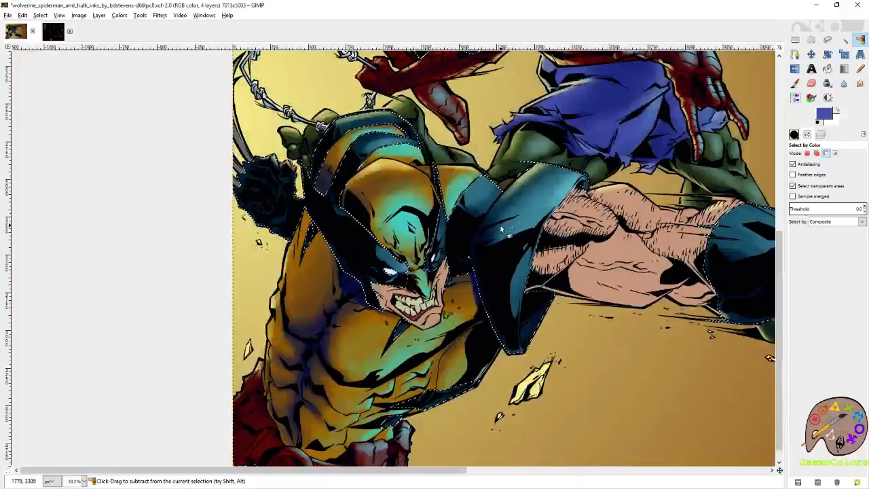
scroll(501, 229, "down", 1)
key("ctrl+s")
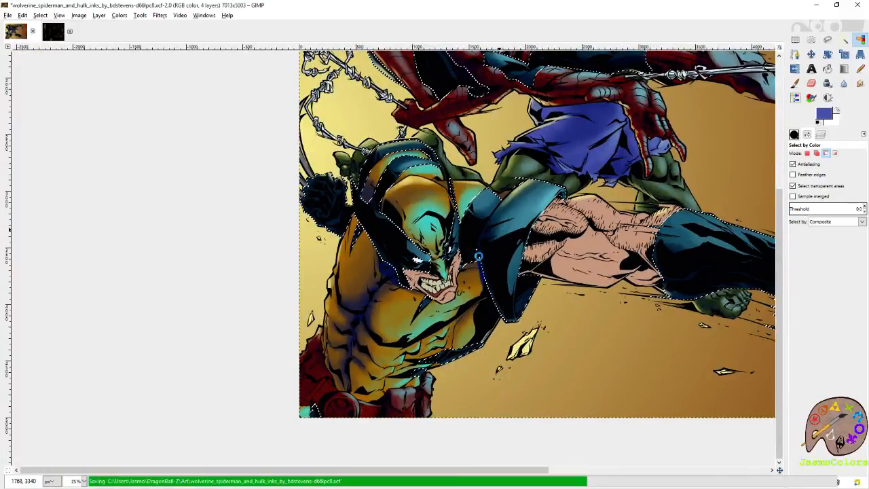
scroll(485, 258, "up", 5)
key("p")
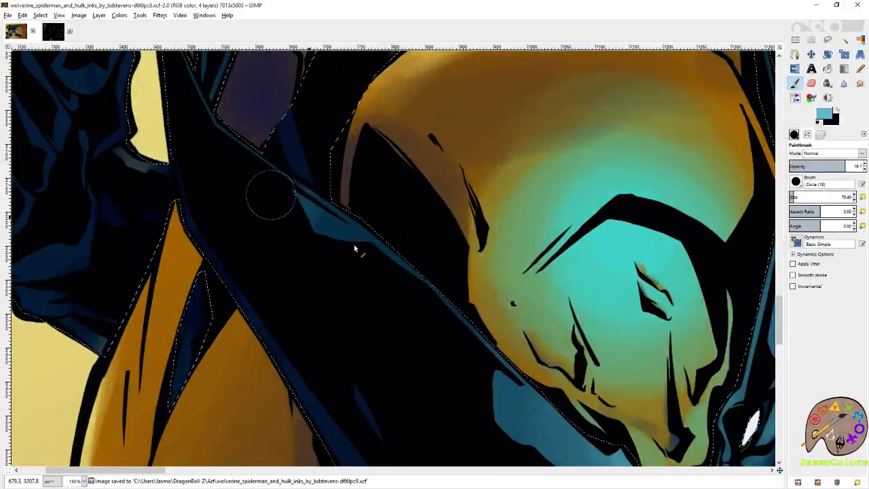
left_click_drag(299, 197, 377, 233)
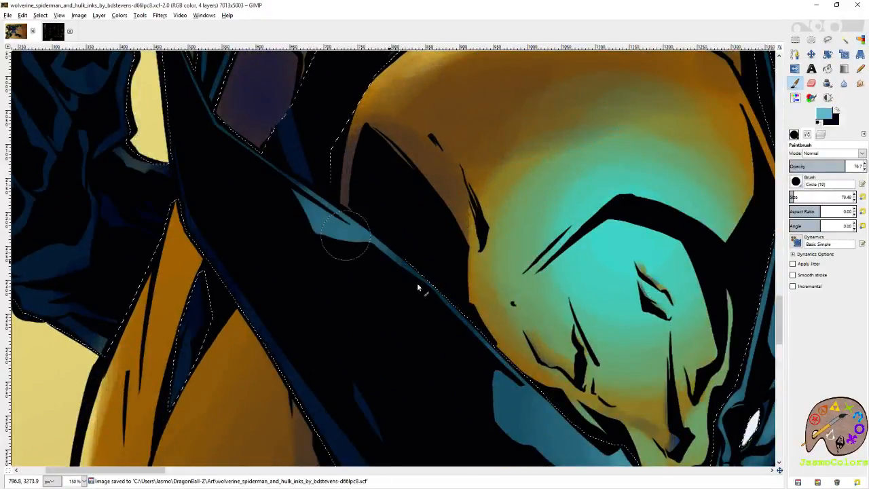
- Reset the brush size to 21 and add thin light blue highlights along the edges of Wolverine's mask
left_click(863, 197)
left_click_drag(381, 139, 456, 251)
left_click_drag(236, 103, 284, 230)
mouse_move(266, 196)
left_mouse_down()
mouse_move(285, 229)
mouse_move(427, 339)
left_mouse_up()
mouse_move(276, 253)
left_mouse_down()
mouse_move(380, 290)
mouse_move(423, 279)
mouse_move(182, 176)
mouse_move(88, 160)
left_mouse_up()
- Paint thin light blue highlights on the folds of Wolverine's outstretched glove just behind the claws
left_click_drag(734, 299, 237, 163)
left_click_drag(662, 259, 197, 232)
left_click_drag(652, 265, 419, 268)
left_click_drag(665, 282, 249, 252)
left_click_drag(584, 306, 421, 240)
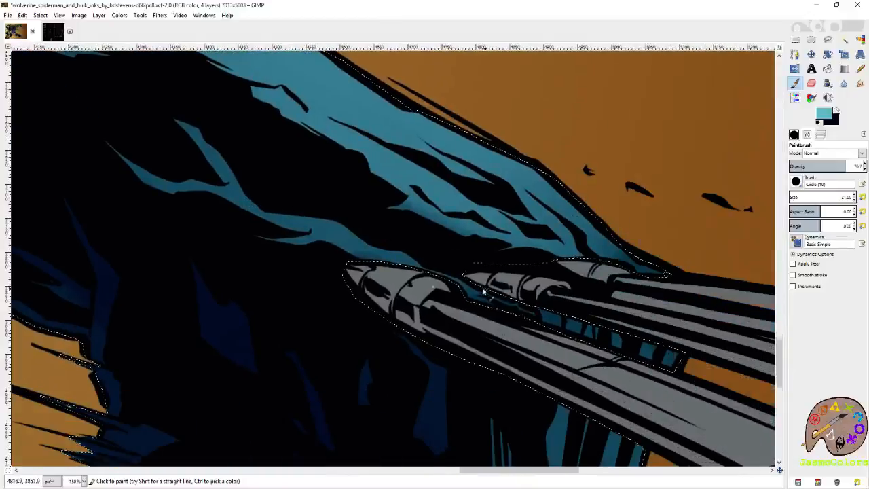
left_click_drag(486, 291, 495, 317)
left_click_drag(194, 151, 220, 178)
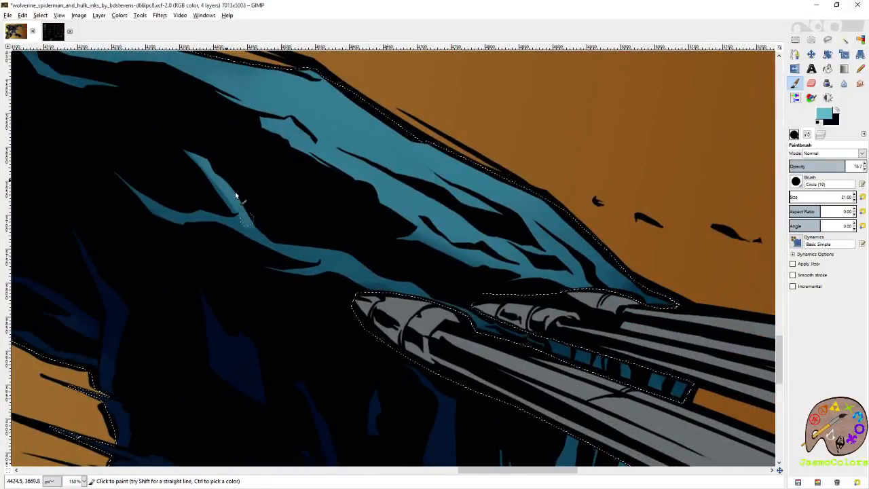
left_click_drag(355, 258, 394, 280)
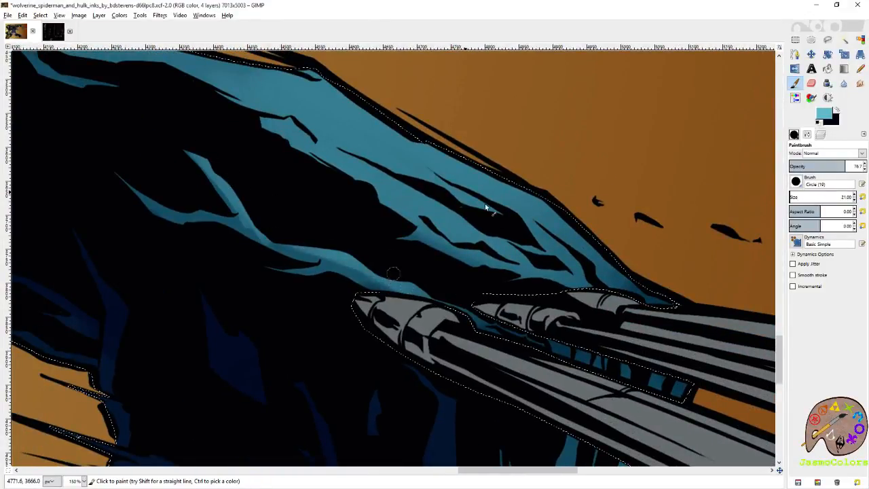
- Highlight the long upper folds across the back of Wolverine's outstretched hand with light blue
left_click_drag(479, 239, 529, 266)
left_click_drag(333, 155, 490, 239)
mouse_move(367, 166)
left_mouse_down()
mouse_move(351, 199)
mouse_move(334, 202)
left_mouse_up()
mouse_move(402, 182)
left_mouse_down()
mouse_move(497, 235)
mouse_move(631, 342)
mouse_move(595, 320)
mouse_move(573, 238)
left_mouse_up()
left_click_drag(346, 110, 462, 207)
mouse_move(392, 156)
left_mouse_down()
mouse_move(446, 199)
mouse_move(415, 182)
mouse_move(402, 191)
mouse_move(384, 172)
mouse_move(312, 144)
mouse_move(379, 162)
left_mouse_up()
left_click_drag(284, 101, 446, 208)
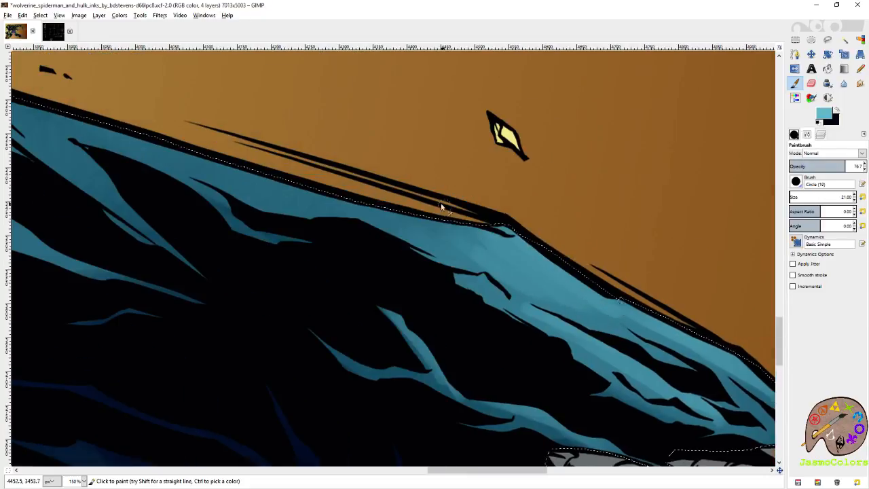
- Paint light blue highlights along the upper edge of Wolverine's outstretched glove from the wrist back to the cuff
left_click_drag(303, 168, 499, 234)
left_click_drag(306, 152, 538, 217)
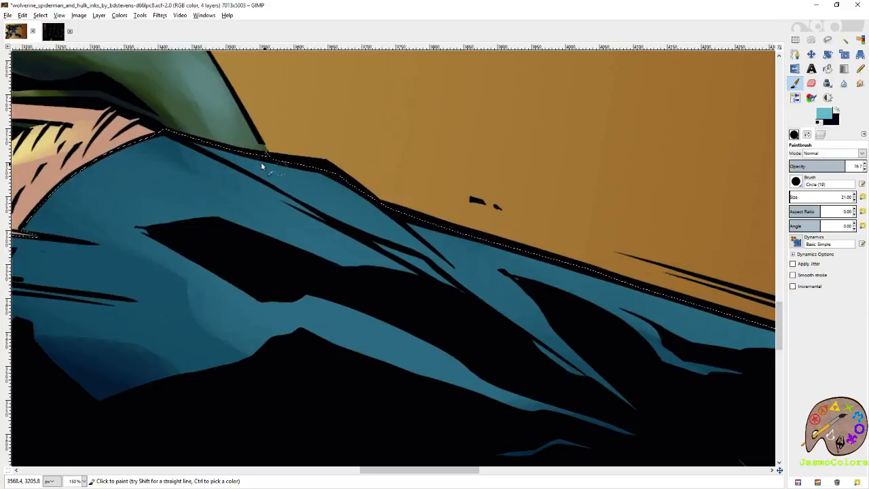
mouse_move(456, 282)
left_mouse_down()
mouse_move(479, 294)
mouse_move(337, 248)
left_mouse_up()
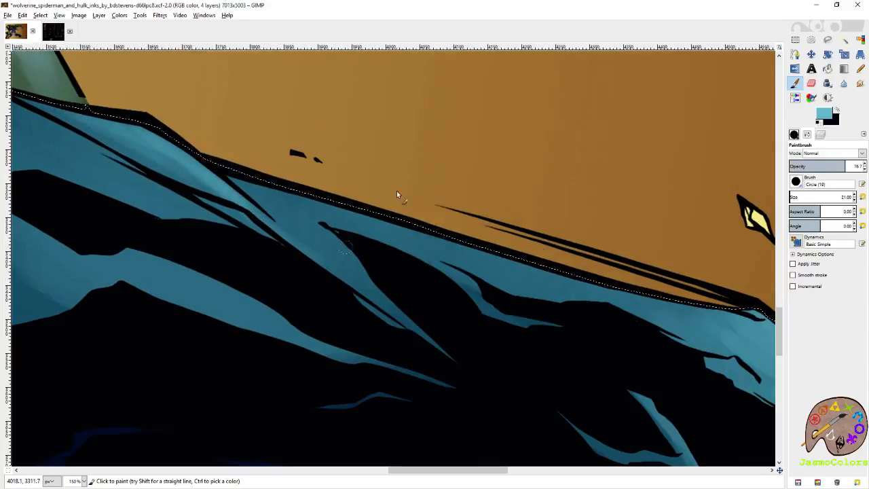
left_click_drag(295, 200, 605, 292)
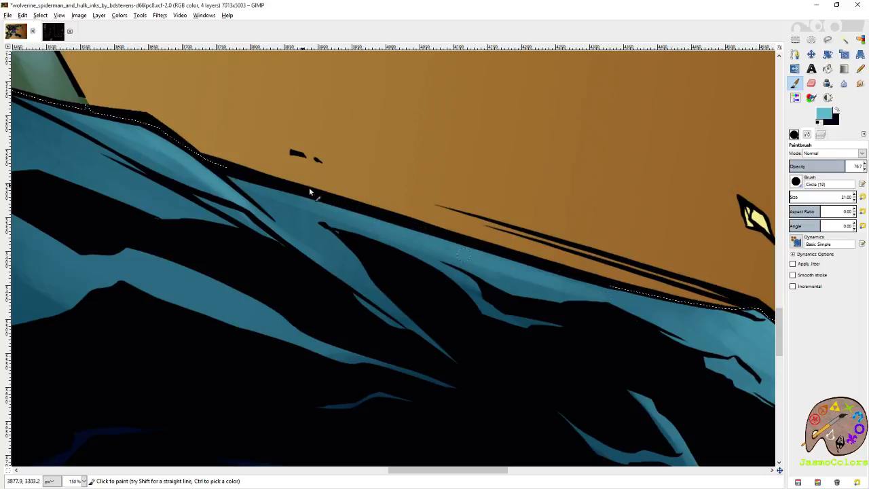
mouse_move(516, 270)
left_mouse_down()
mouse_move(624, 305)
mouse_move(693, 311)
left_mouse_up()
mouse_move(330, 194)
left_mouse_down()
mouse_move(549, 246)
mouse_move(687, 262)
left_mouse_up()
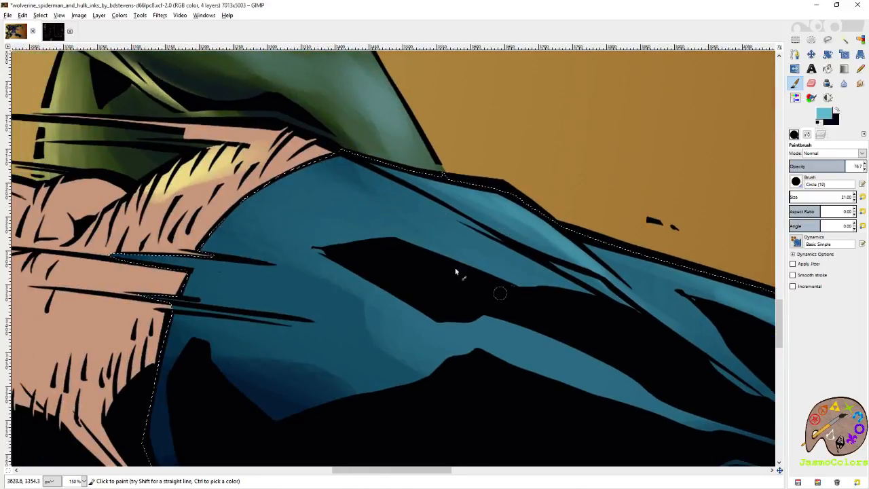
- Swap to dark navy, set the brush size to 66.22, and shade the folds of Wolverine's fist below the claws
scroll(500, 296, "down", 3)
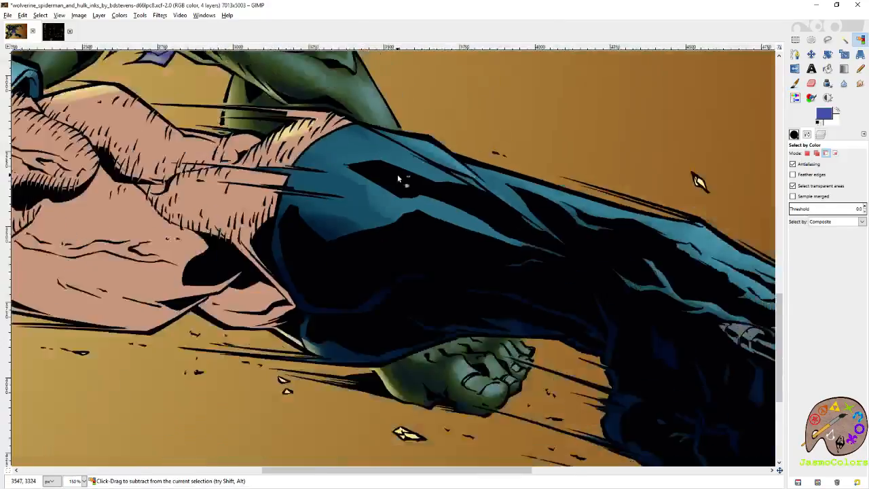
scroll(399, 178, "down", 4)
scroll(568, 353, "up", 3)
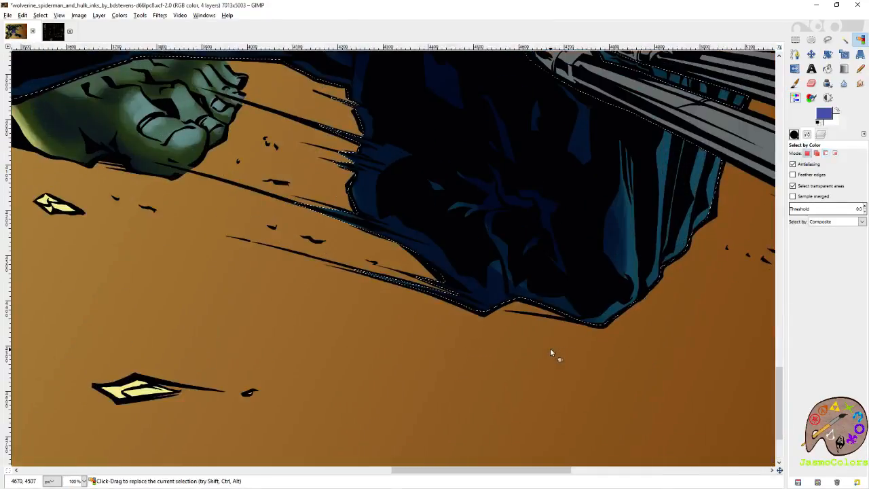
left_click(819, 123)
left_click(837, 111)
left_click(795, 83)
left_click(683, 233, "ctrl")
left_click(836, 112)
left_click(794, 196)
left_click_drag(472, 215, 522, 286)
mouse_move(478, 255)
left_mouse_down()
mouse_move(514, 292)
mouse_move(563, 298)
mouse_move(588, 284)
mouse_move(538, 261)
mouse_move(511, 281)
mouse_move(538, 321)
mouse_move(568, 330)
left_mouse_up()
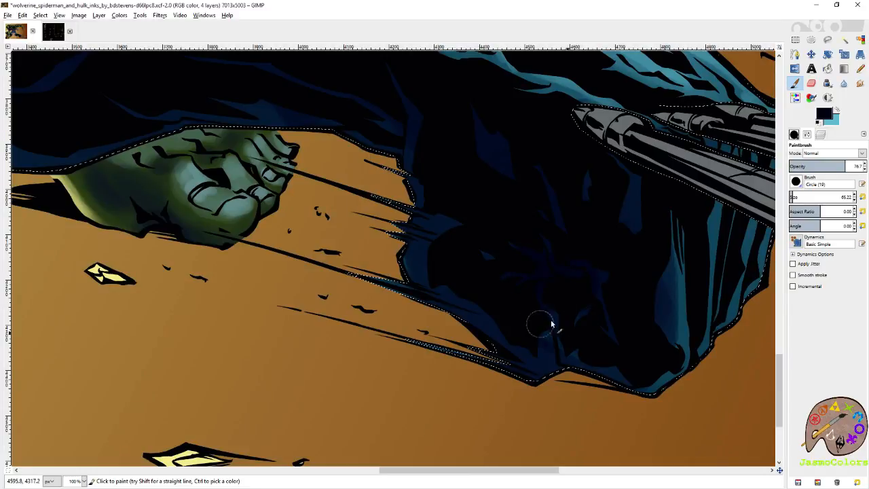
- Darken the wrist and underside of Wolverine's outstretched forearm glove with the dark navy
left_click_drag(568, 275, 575, 366)
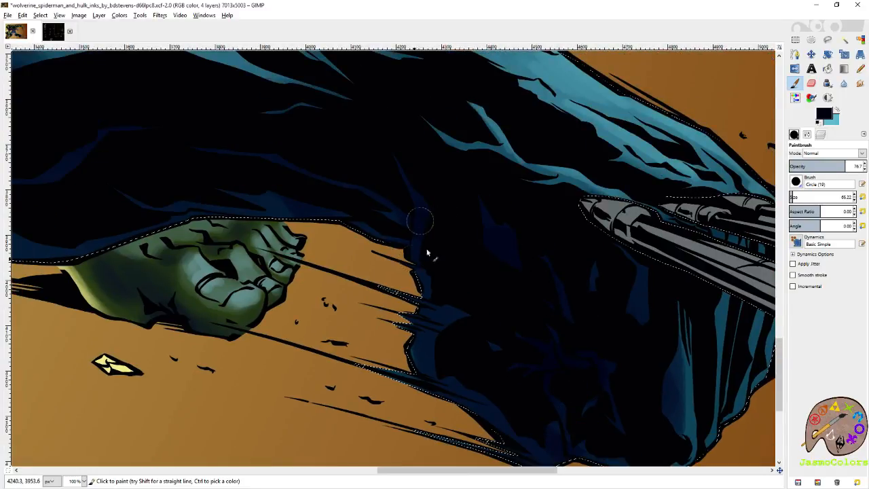
left_click_drag(345, 219, 581, 285)
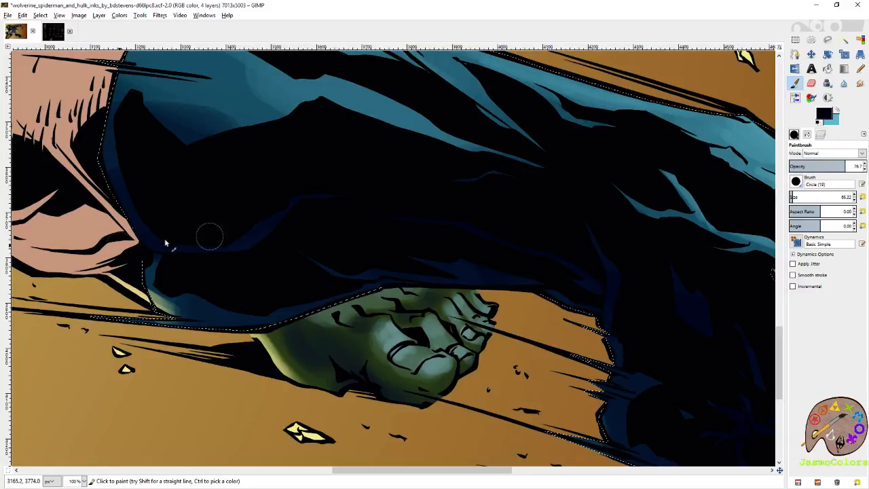
mouse_move(641, 295)
left_mouse_down()
mouse_move(467, 234)
mouse_move(358, 177)
left_mouse_up()
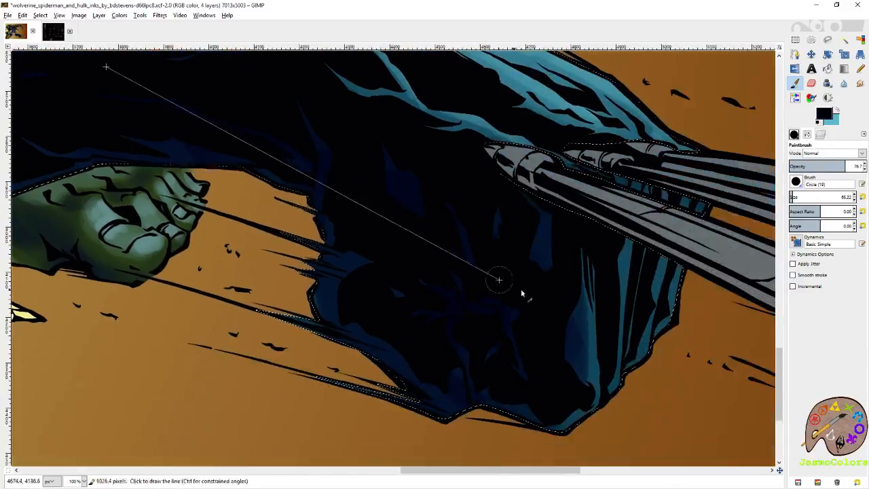
- Erase some of the navy shading from the lower part of Wolverine's fist and undo the last eraser stroke
key("shift+e")
left_click_drag(518, 324, 517, 275)
mouse_move(360, 233)
left_mouse_down()
mouse_move(341, 287)
mouse_move(501, 400)
left_mouse_up()
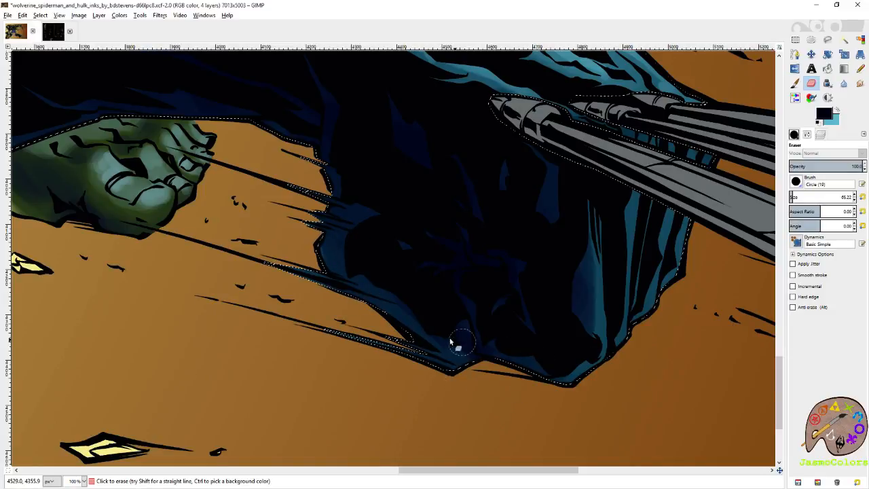
mouse_move(487, 283)
left_mouse_down()
mouse_move(564, 311)
mouse_move(488, 281)
mouse_move(457, 298)
mouse_move(503, 271)
mouse_move(446, 250)
mouse_move(545, 351)
left_mouse_up()
key("ctrl+z")
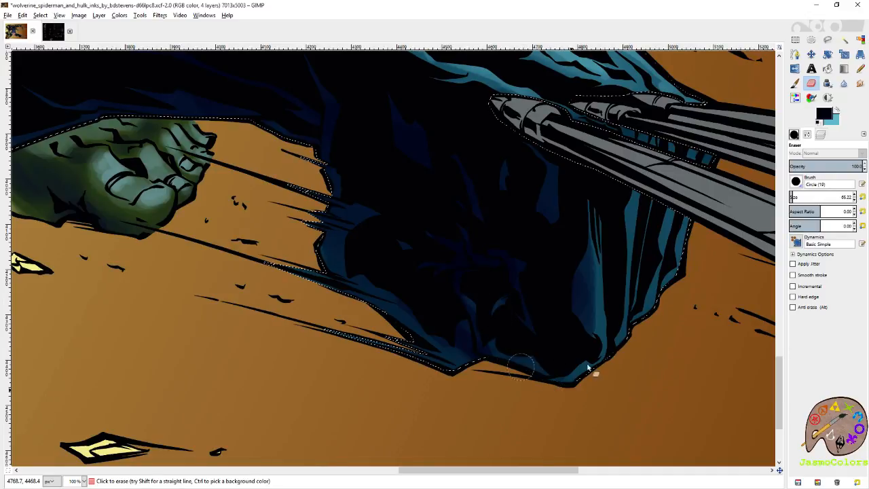
left_click_drag(670, 239, 585, 348)
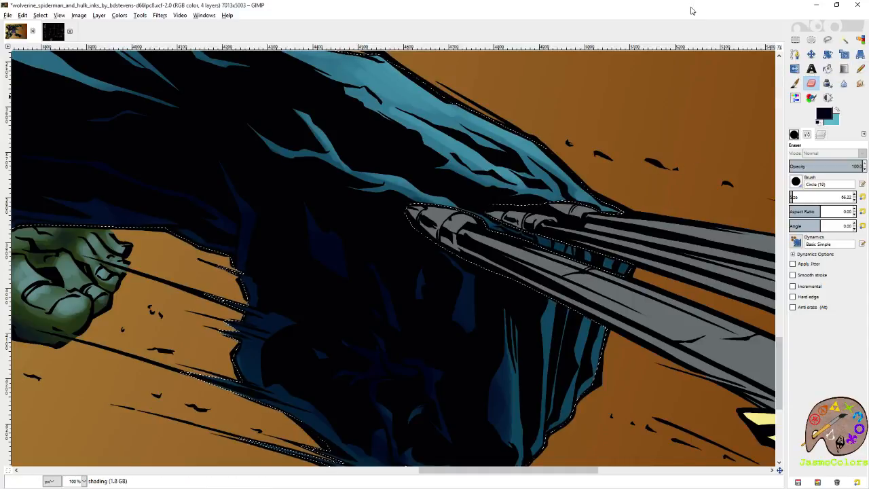
- Save the artwork file with the latest glove shading
key("shift+o")
scroll(602, 186, "down", 4)
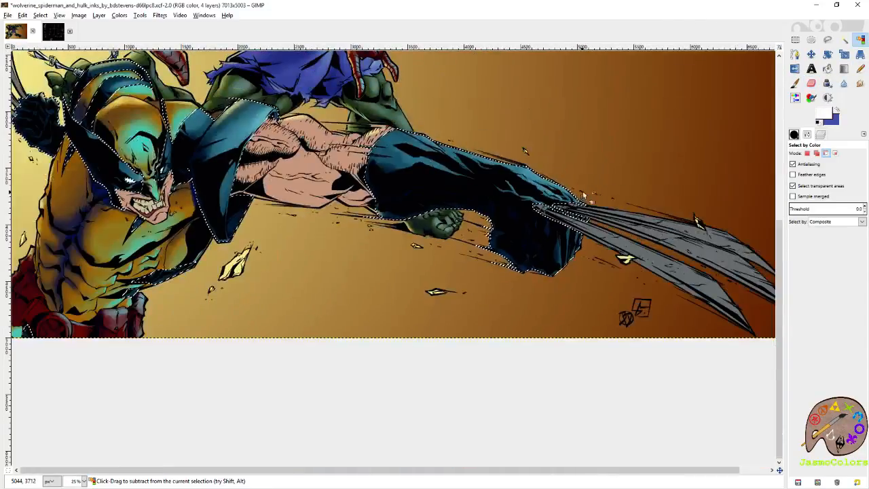
key("ctrl+s")
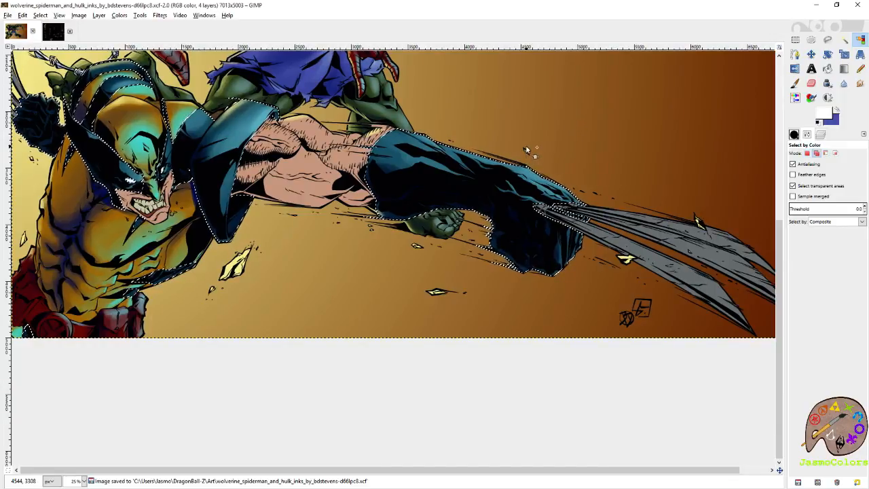
- Paint dark navy shadows on the blue side panel below Wolverine's ribs and at the waist, and highlight it with light blue
scroll(176, 272, "up", 3)
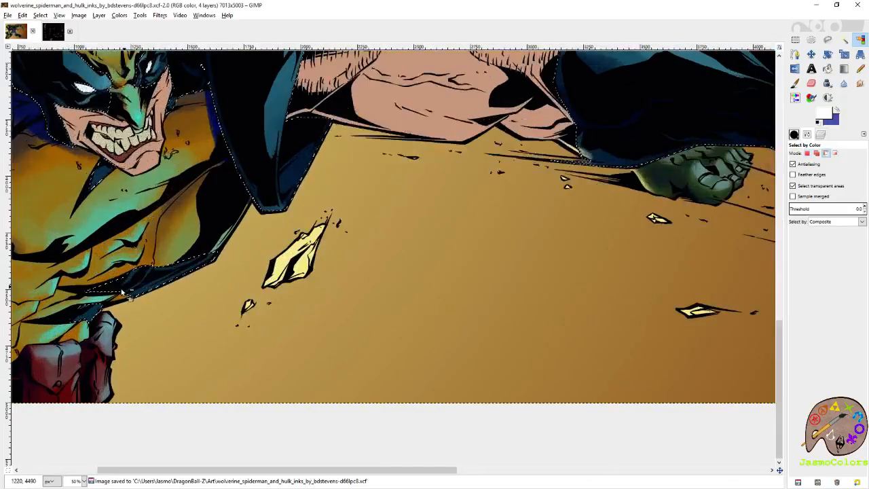
left_click(811, 83)
mouse_move(271, 253)
left_mouse_down()
mouse_move(484, 280)
mouse_move(657, 222)
left_mouse_up()
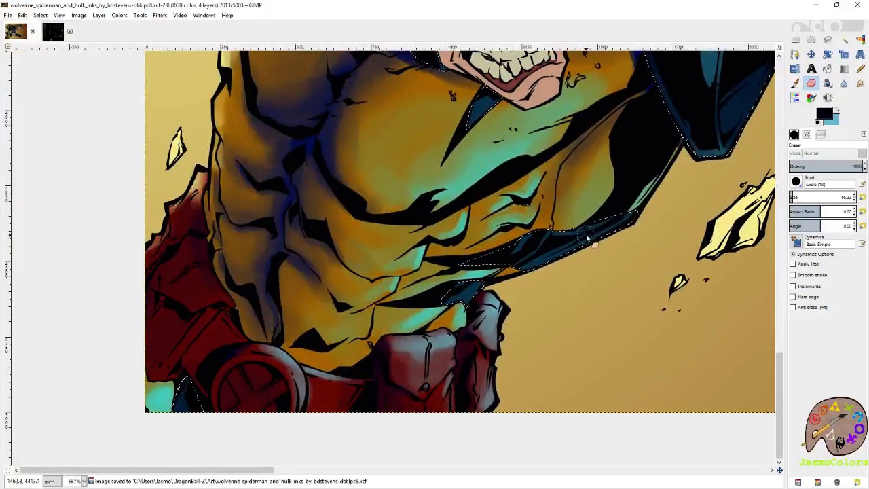
left_click(796, 83)
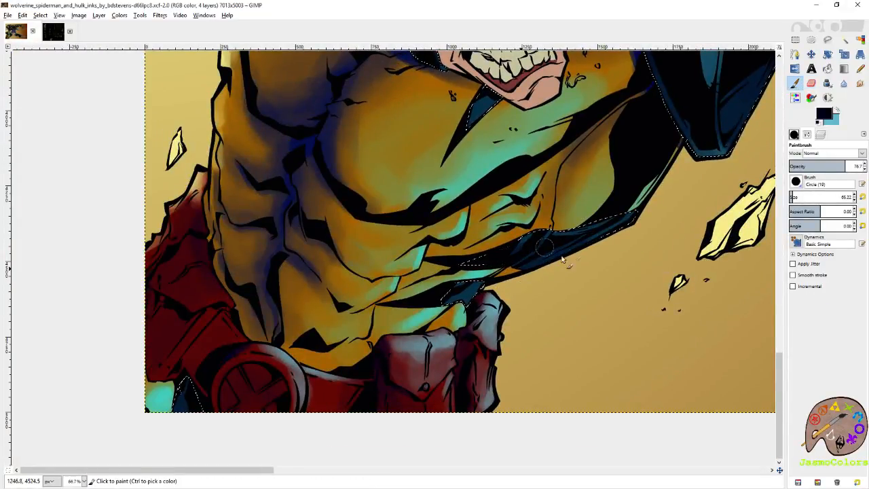
left_click_drag(469, 313, 434, 311)
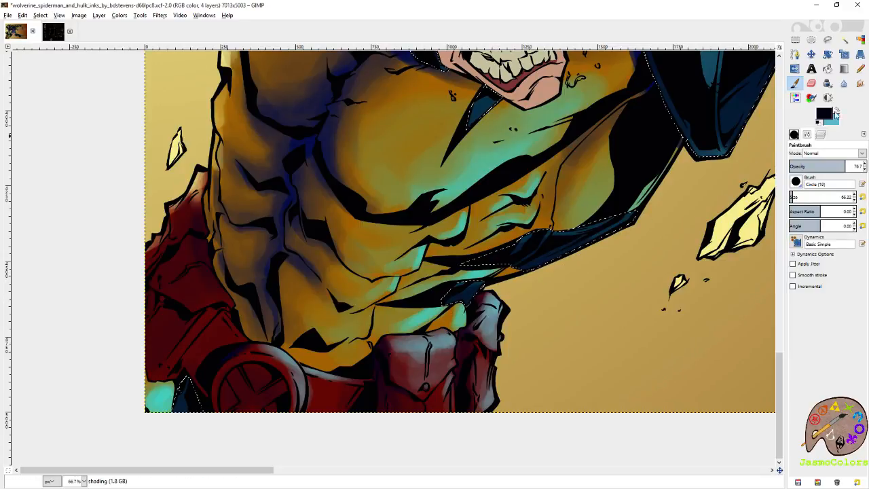
left_click(844, 112)
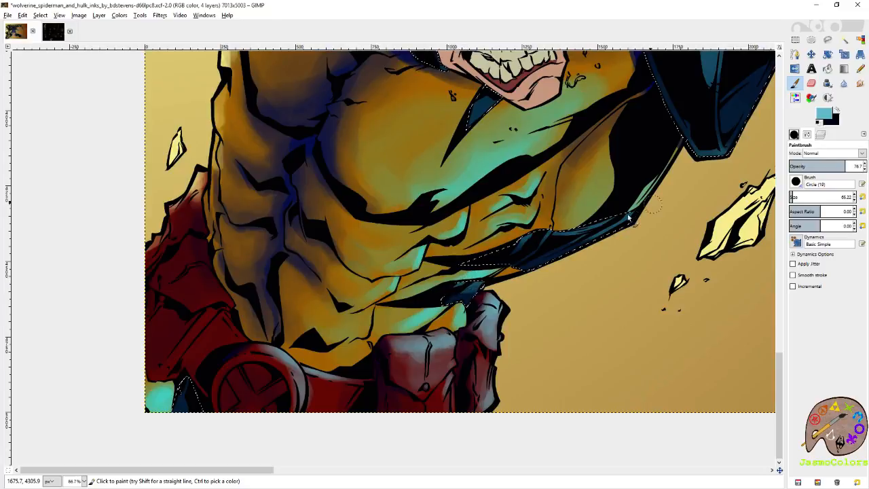
- Select the yellow costume areas by color on the flats layer and make the shading layer active again
left_click(808, 135)
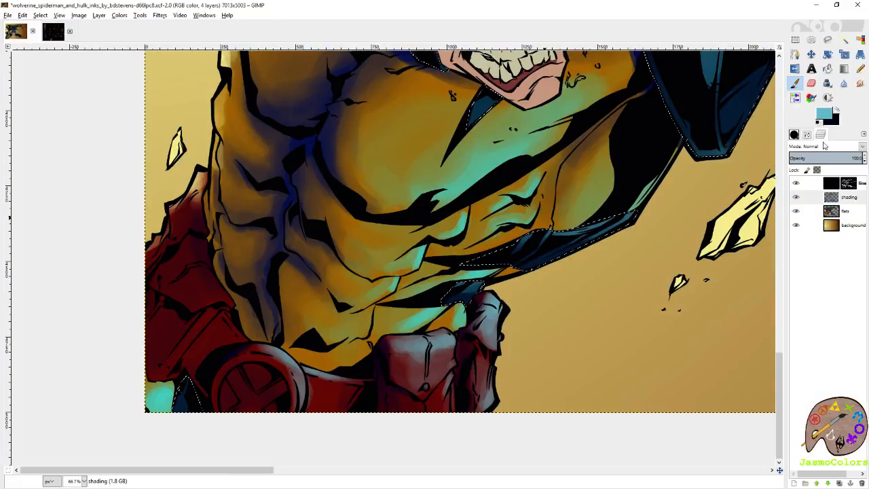
left_click(860, 40)
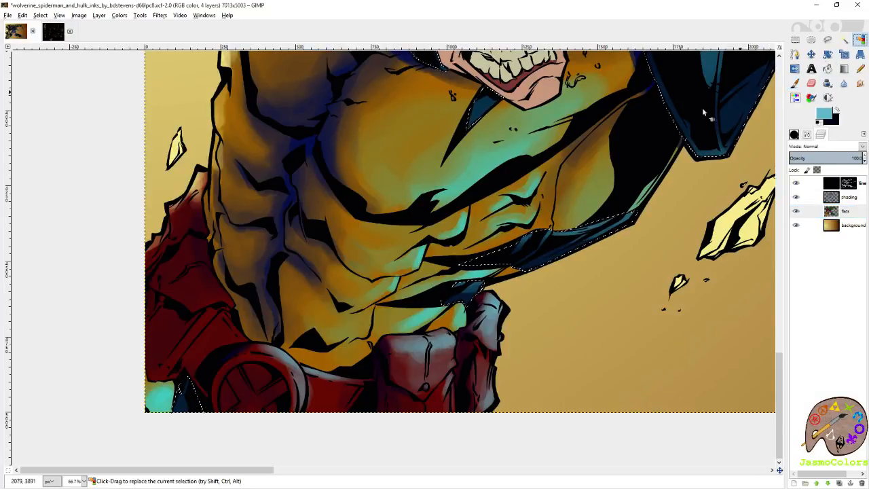
left_click(553, 182)
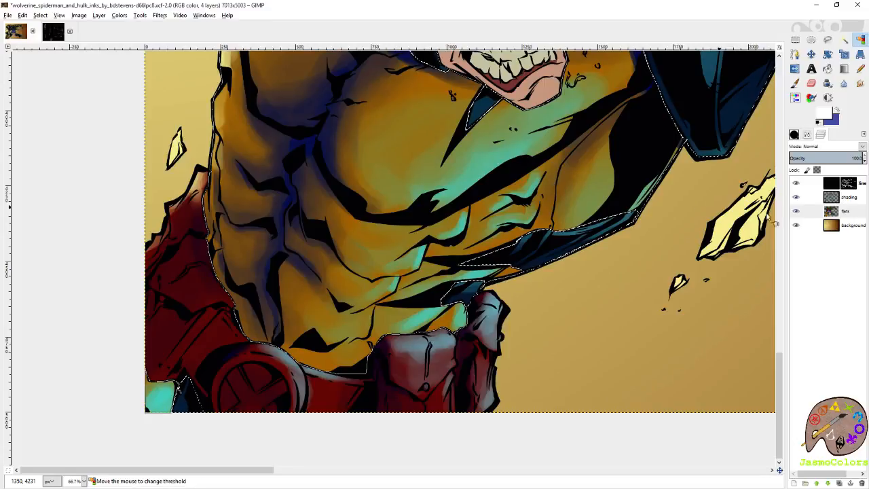
left_click(859, 199)
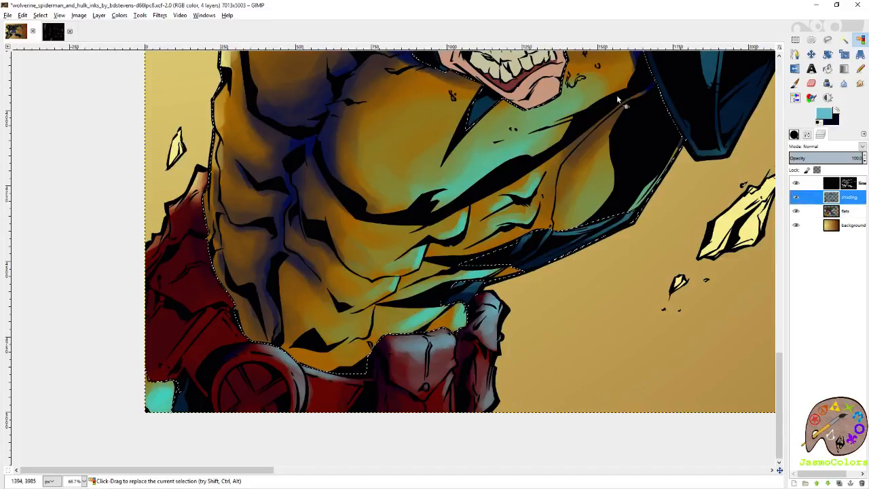
- Sample the dark blue from the torso shadow and paint shadows along the yellow costume's waist, above the pouches and belt
key("p")
key("x")
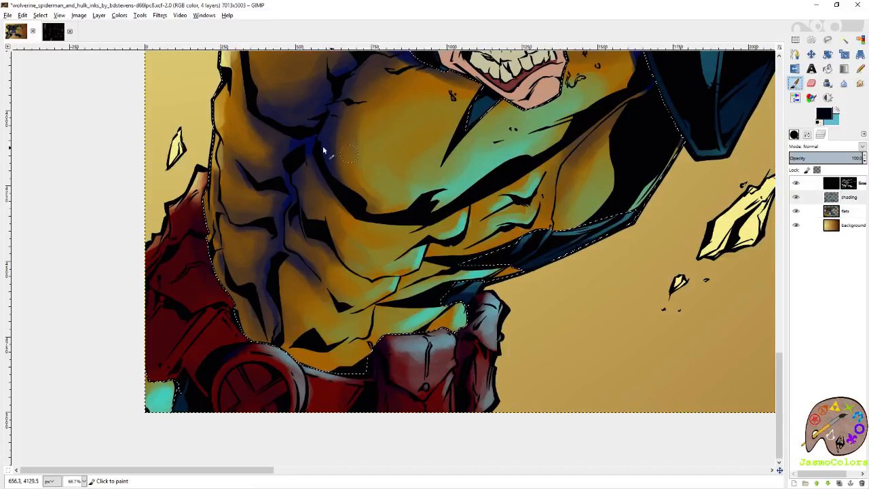
left_click(307, 144, "ctrl")
left_click_drag(493, 272, 532, 271)
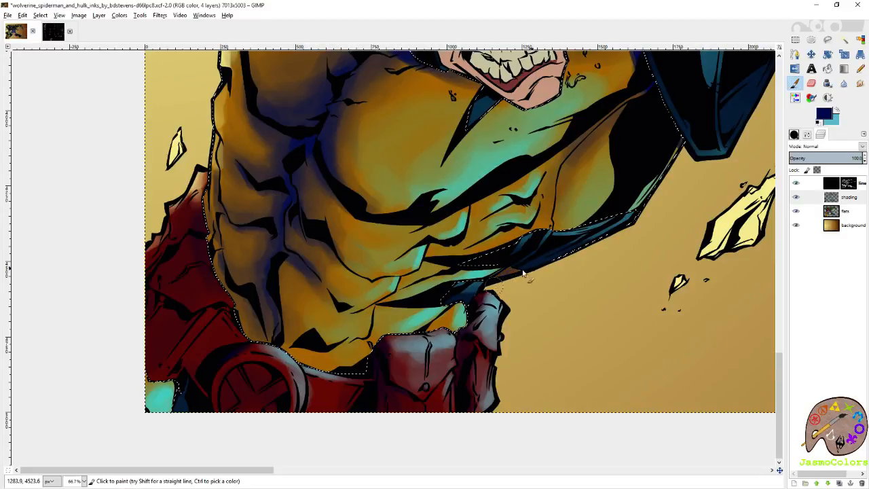
left_click_drag(473, 319, 438, 337)
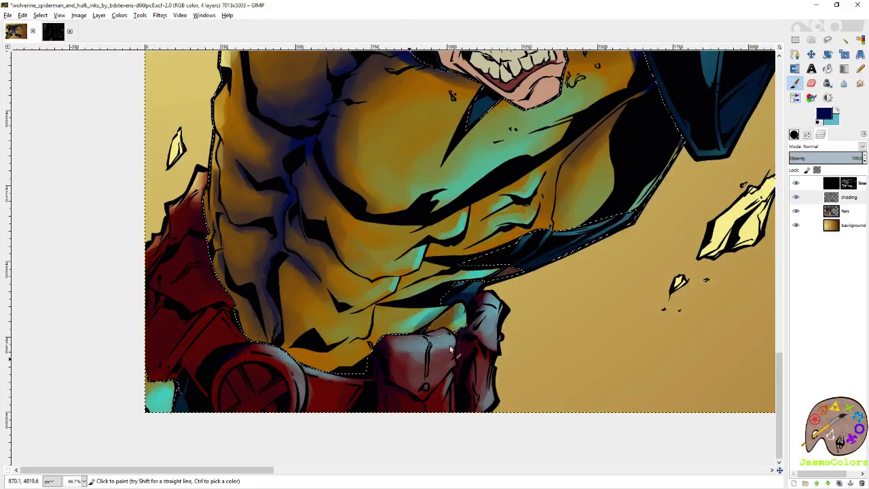
left_click_drag(367, 365, 497, 342)
left_click_drag(440, 332, 414, 282)
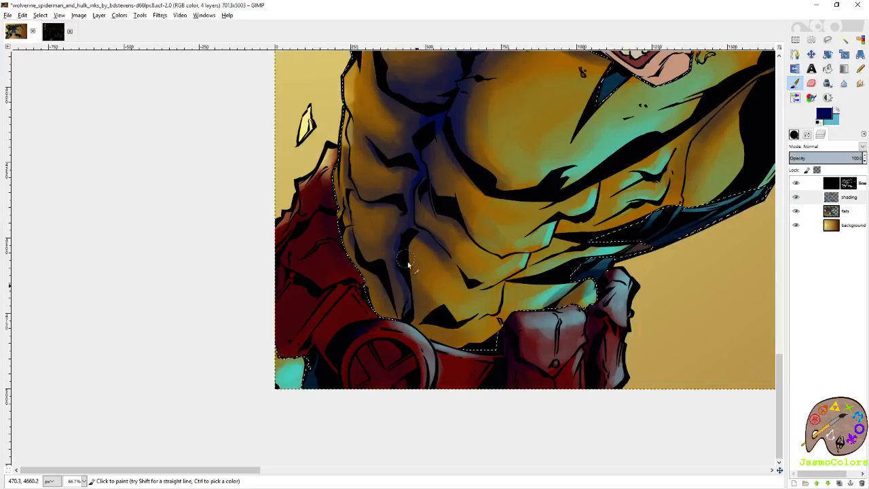
mouse_move(427, 336)
left_mouse_down()
mouse_move(451, 345)
mouse_move(513, 326)
left_mouse_up()
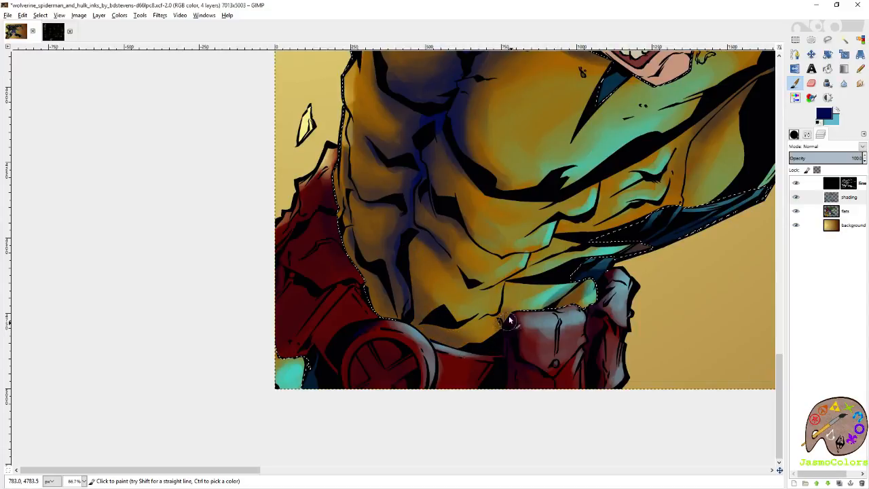
- Set the brush size to 21 and paint finer dark blue shadows along the rib, abdomen and chest contours
left_click(808, 135)
left_click(862, 196)
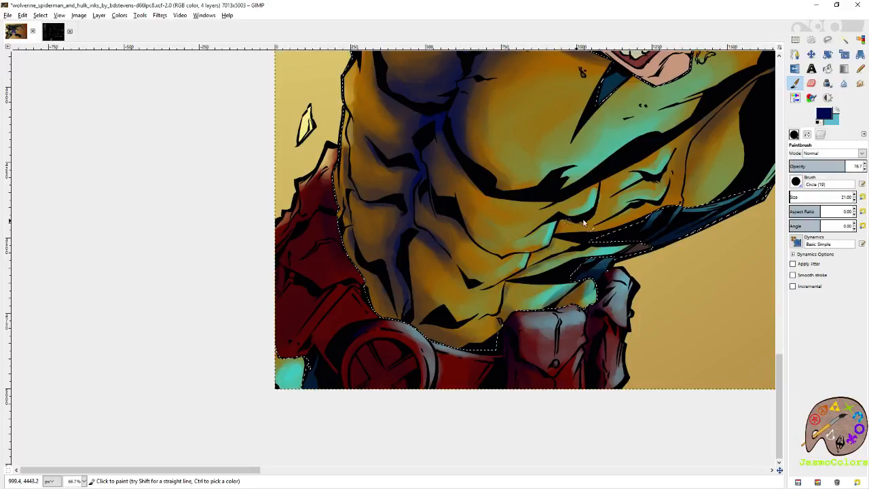
left_click_drag(641, 217, 552, 295)
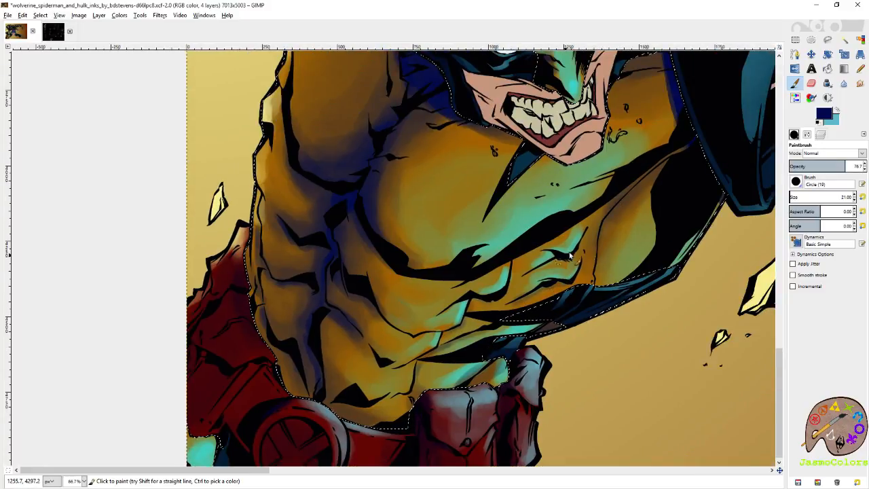
left_click_drag(521, 273, 577, 238)
left_click_drag(552, 283, 581, 256)
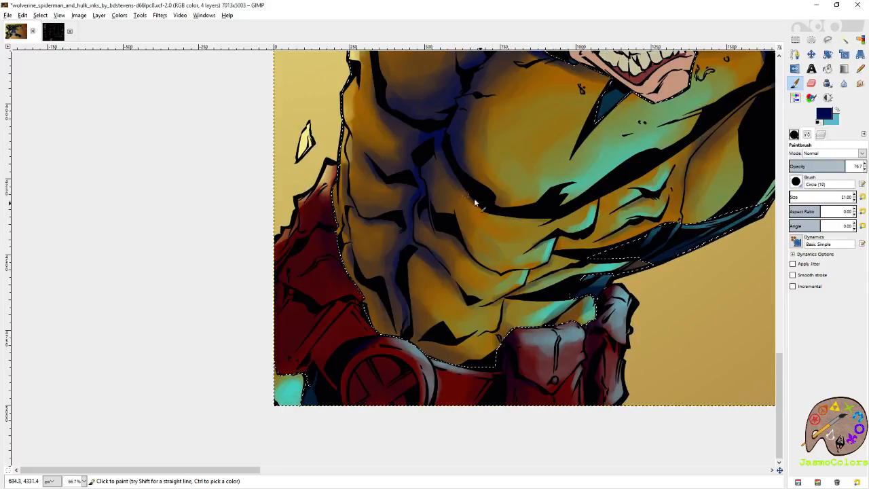
left_click_drag(450, 280, 529, 293)
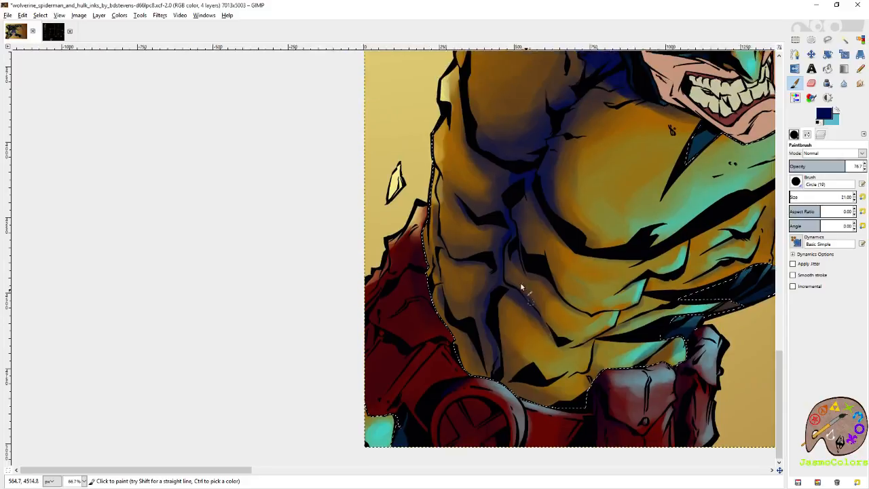
left_click_drag(568, 194, 482, 254)
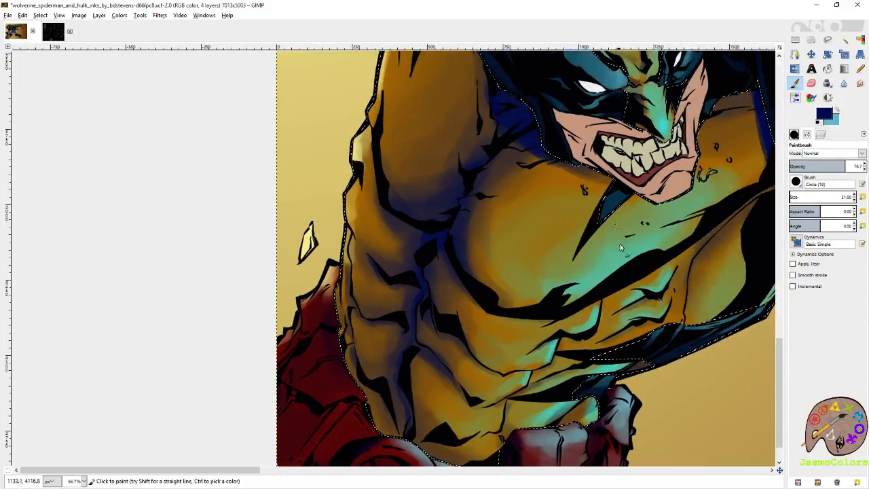
left_click_drag(618, 236, 428, 198)
- Soften the turquoise highlight edges on Wolverine's ribs with the Blur tool
key("shift+o")
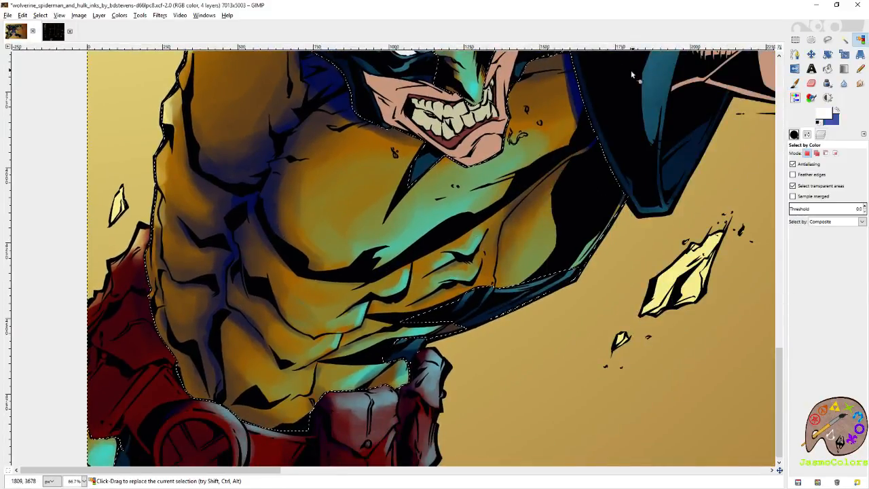
scroll(333, 281, "up", 2)
key("p")
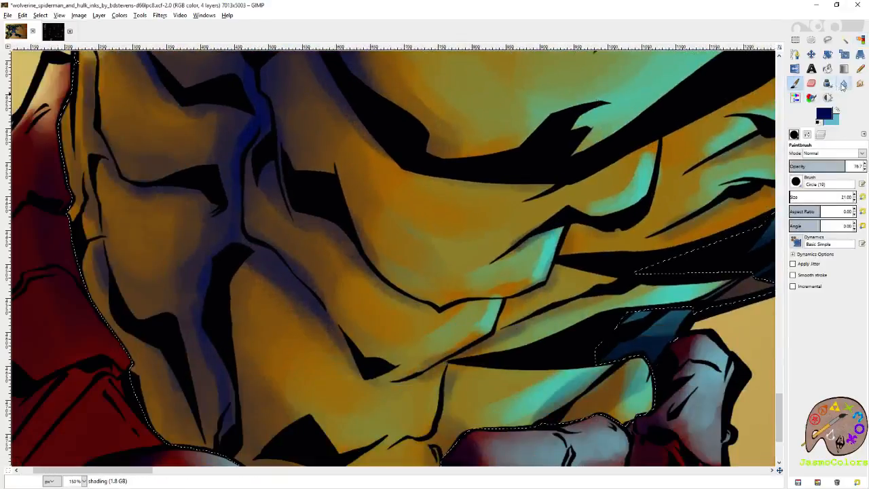
left_click(842, 83)
left_click_drag(630, 189, 595, 202)
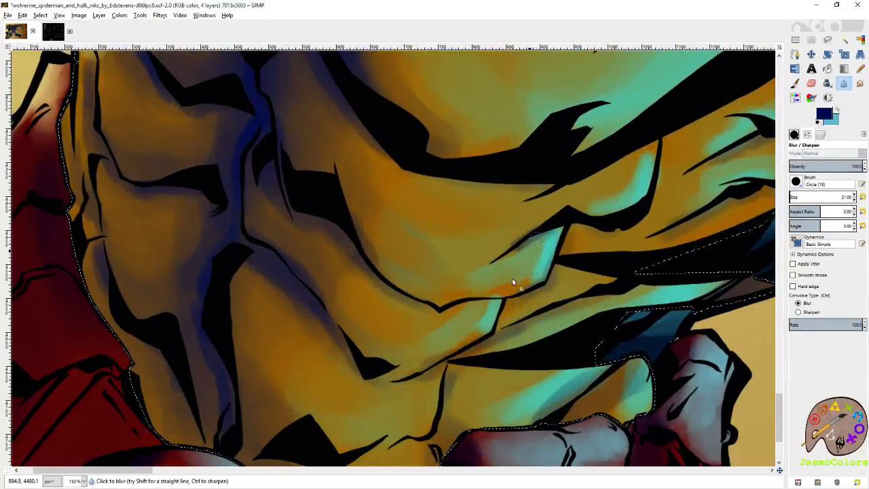
- Swap to bright turquoise and paint highlights on the ribs and side muscles of the yellow costume
key("x")
key("p")
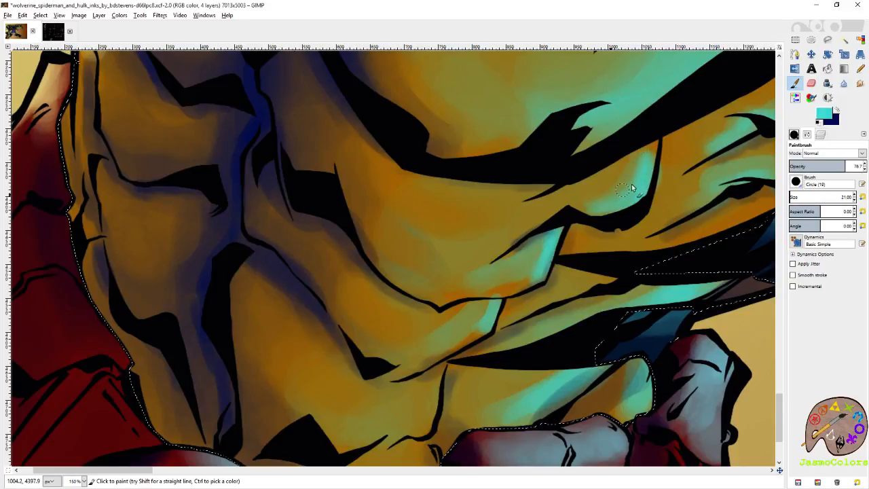
left_click_drag(700, 220, 668, 237)
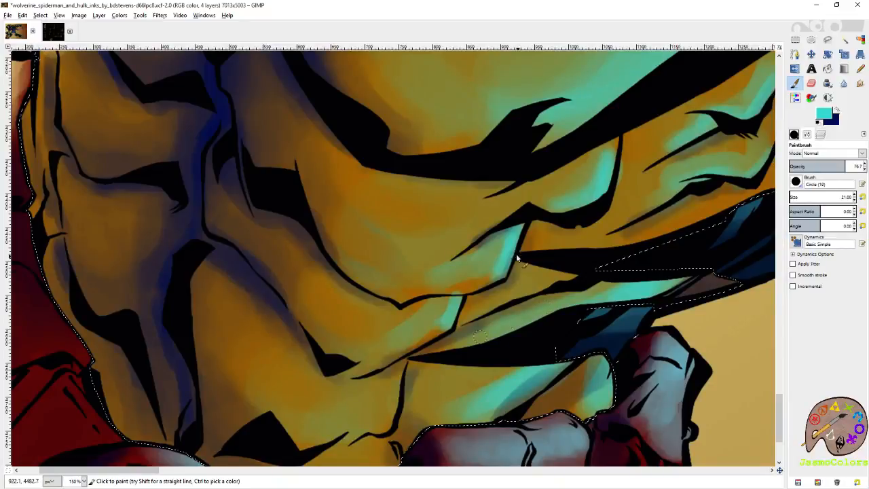
left_click_drag(452, 321, 442, 306)
- Clear the selection on Wolverine's costume and save the image
key("shift+o")
scroll(389, 214, "down", 7)
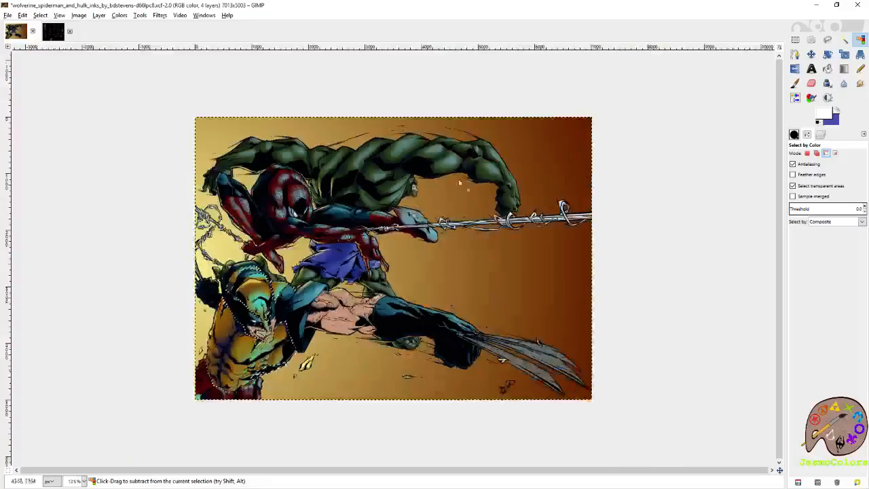
key("r")
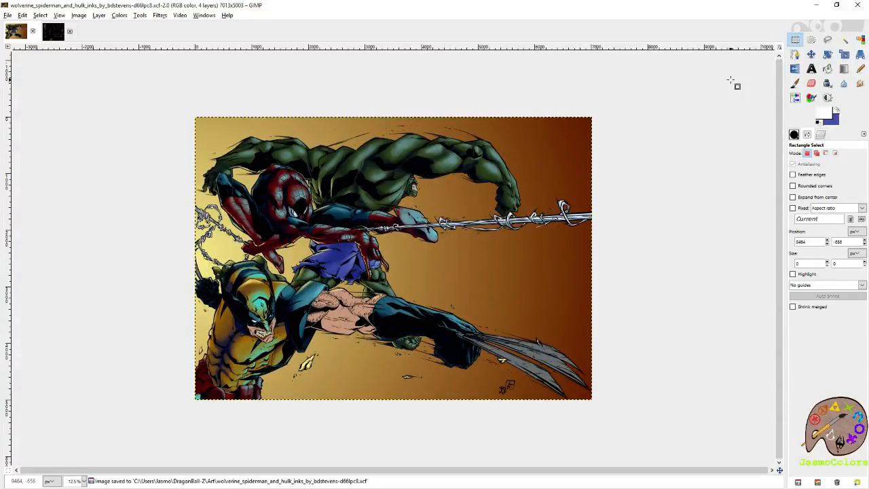
right_click(731, 80)
key("Escape")
- Make the background layer active and sample the pale yellow from the backdrop beside Spider-Man as the foreground color
left_click(820, 135)
left_click(835, 225)
left_click(795, 82)
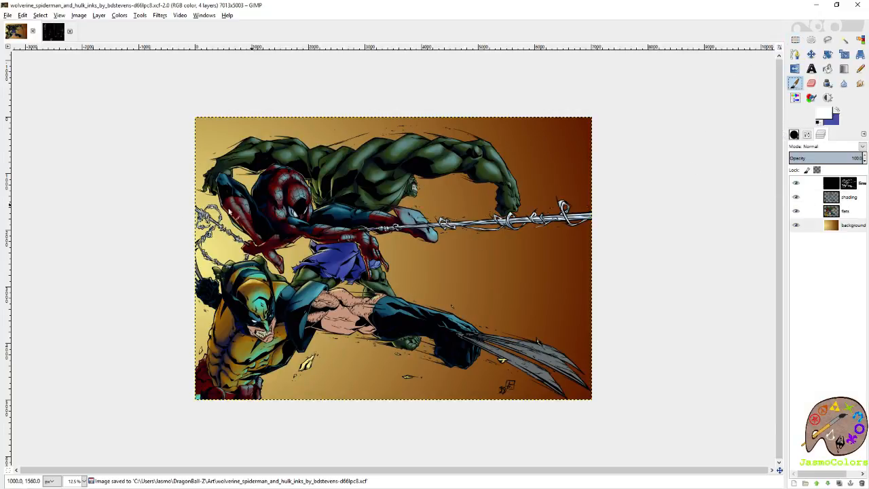
left_click(219, 239, "ctrl")
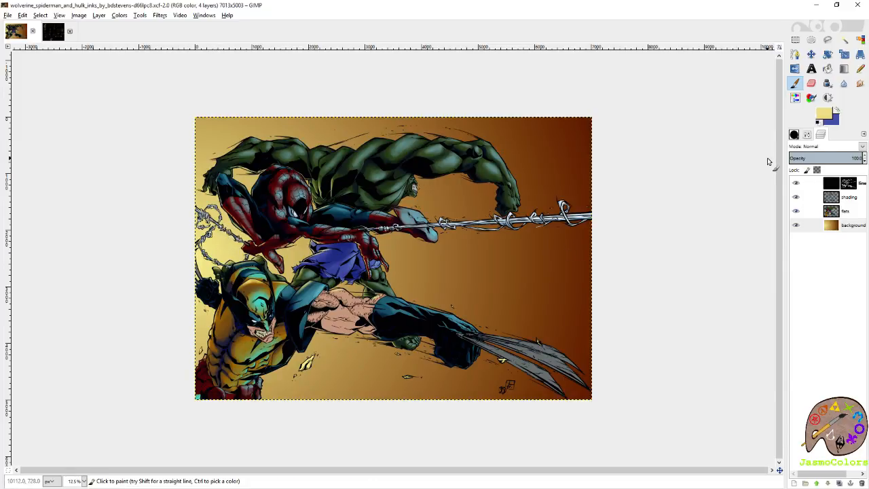
- Set up the Blend tool with the sampled yellow as foreground and light blue 77ccdb as background color
left_click(838, 113)
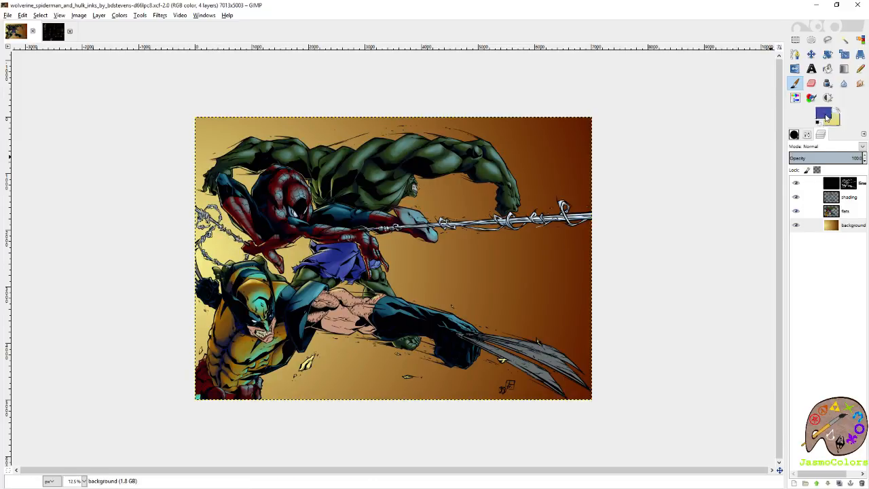
left_click(824, 115)
left_click(806, 161)
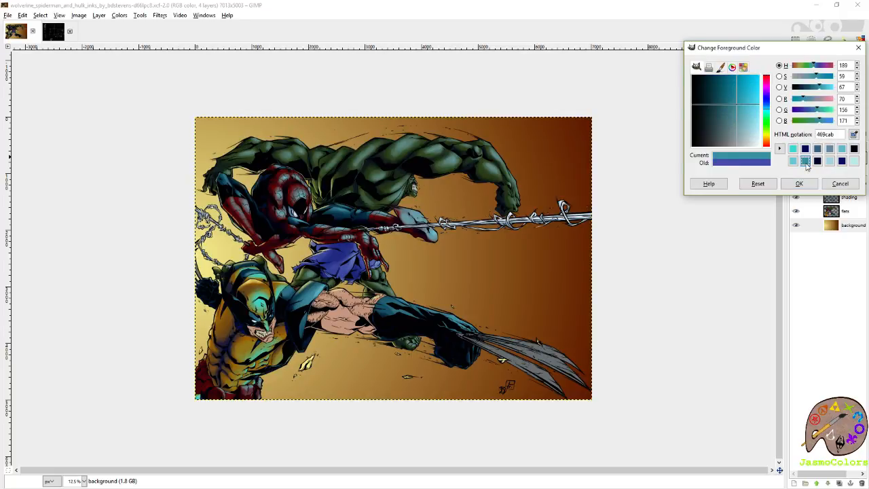
left_click(793, 149)
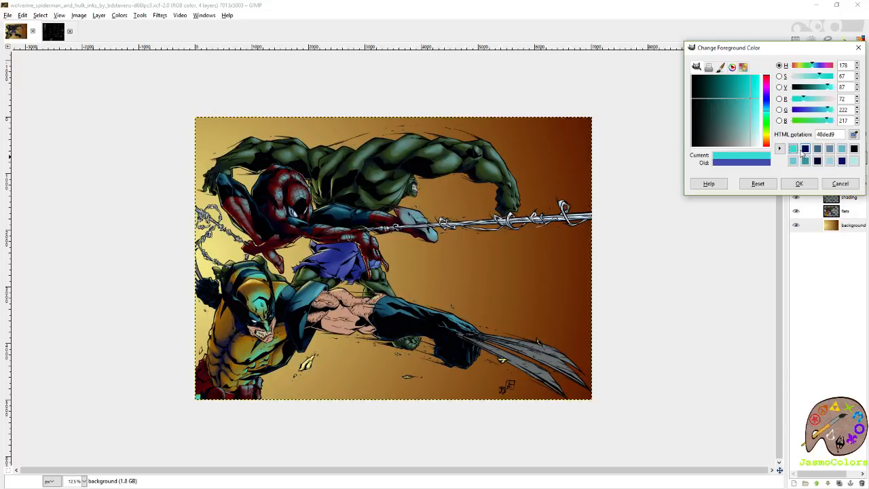
left_click(796, 161)
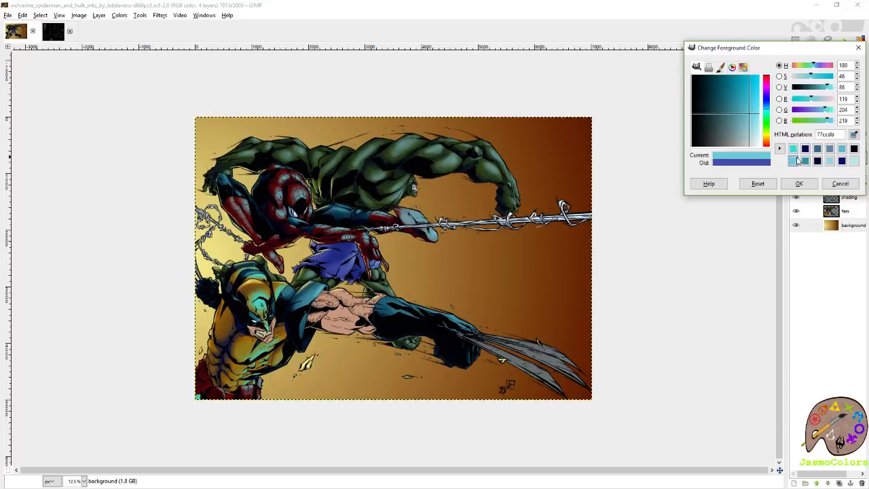
left_click(800, 183)
left_click(845, 69)
left_click(837, 112)
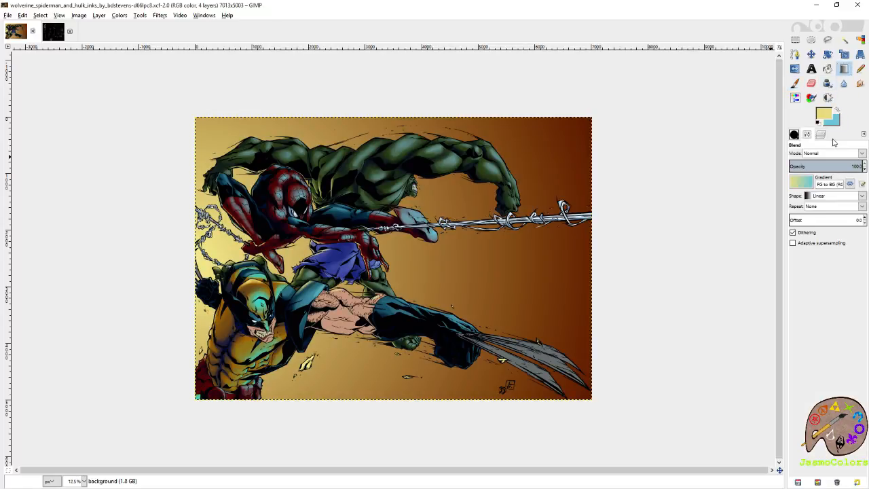
- Keep the FG to BG (RGB) gradient for the Blend tool and set its shape to Radial
left_click(808, 185)
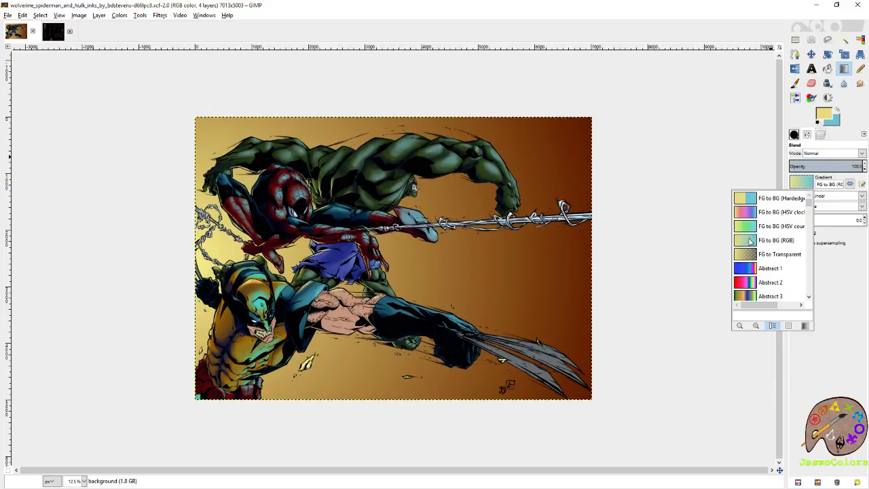
left_click(796, 177)
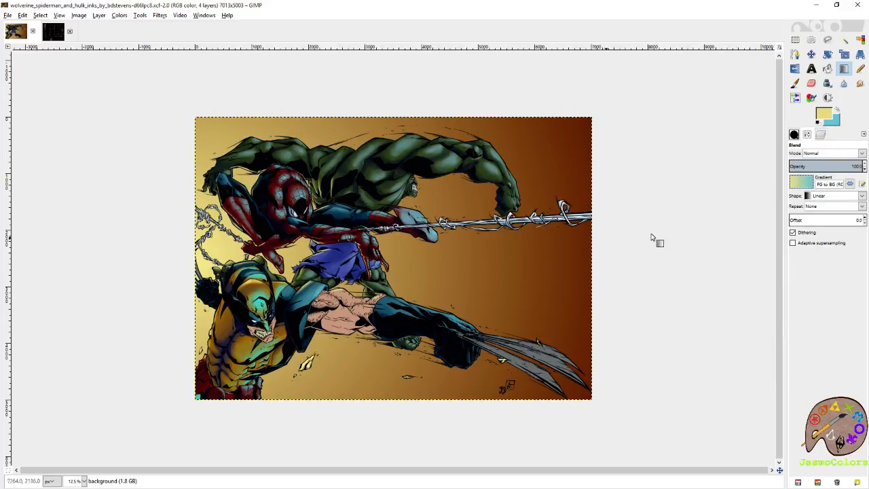
left_click(821, 196)
left_click(821, 228)
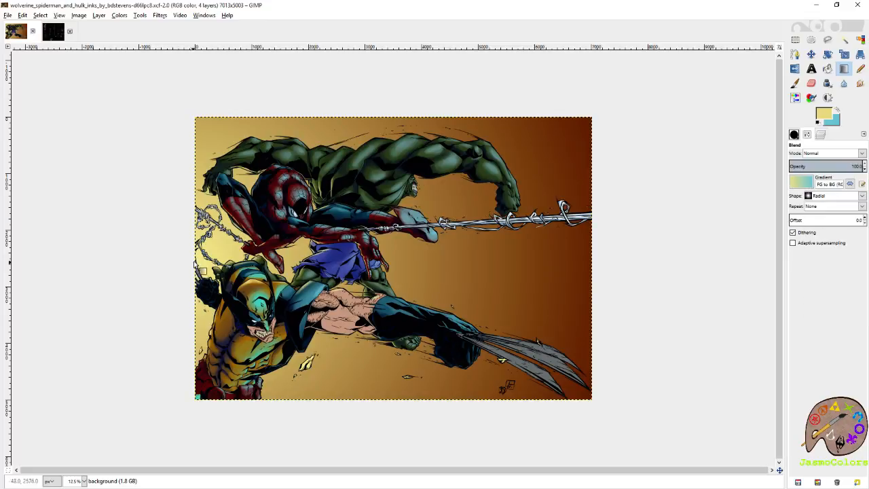
- Try radial yellow-to-blue gradients on the background layer, using FG to BG (RGB) and FG to BG (HSV counter-clockwise), and undo them
left_click_drag(217, 247, 602, 403)
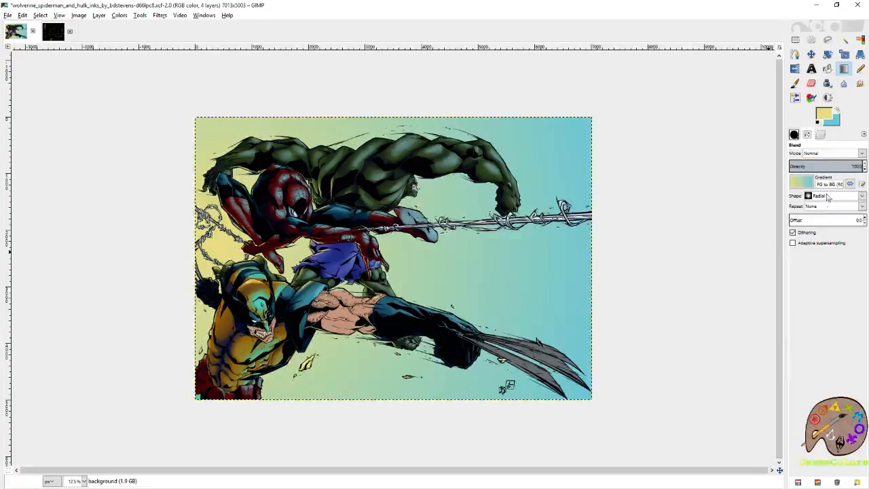
left_click(802, 182)
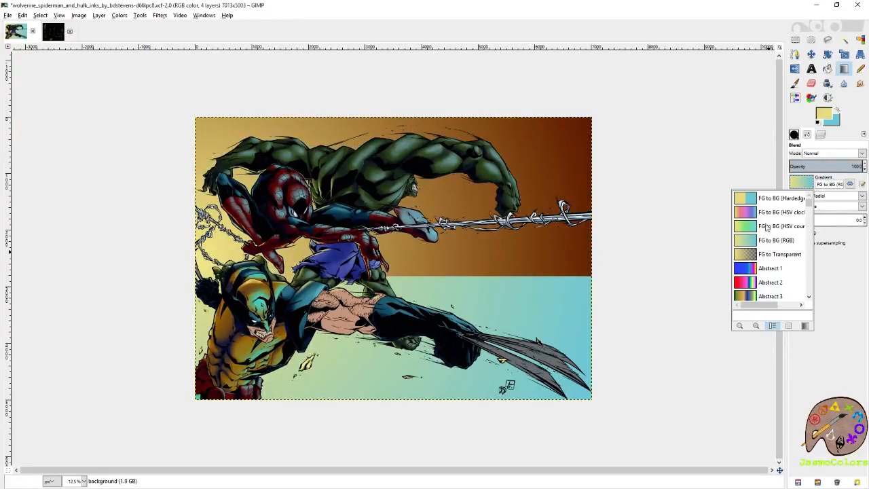
left_click(749, 228)
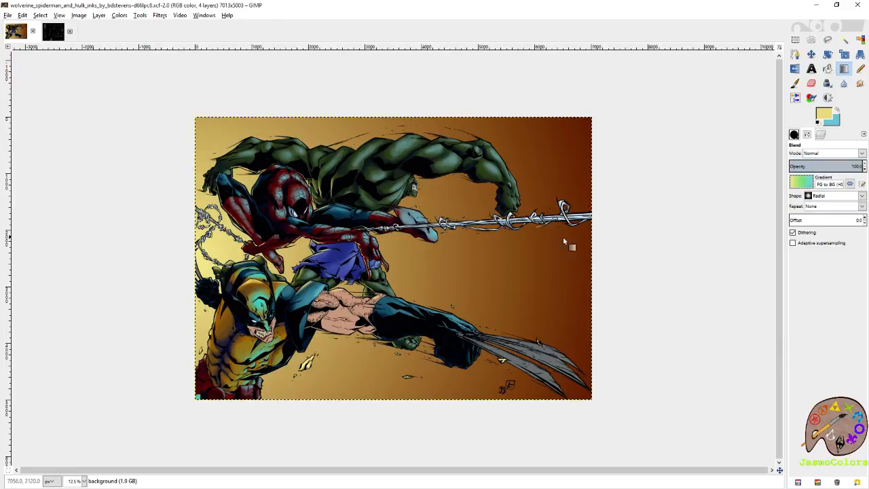
left_click_drag(207, 246, 596, 123)
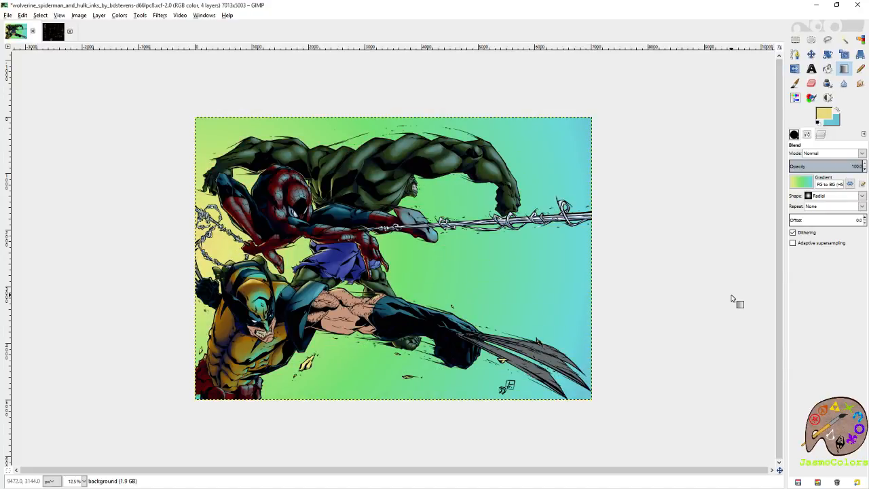
key("ctrl+z")
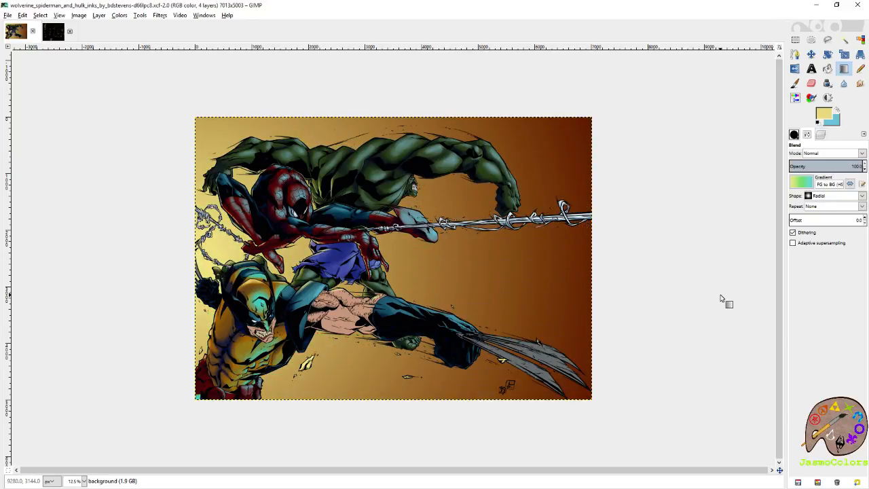
- Add a transparent layer named blue back directly above the background layer
left_click(822, 138)
right_click(842, 228)
left_click(820, 248)
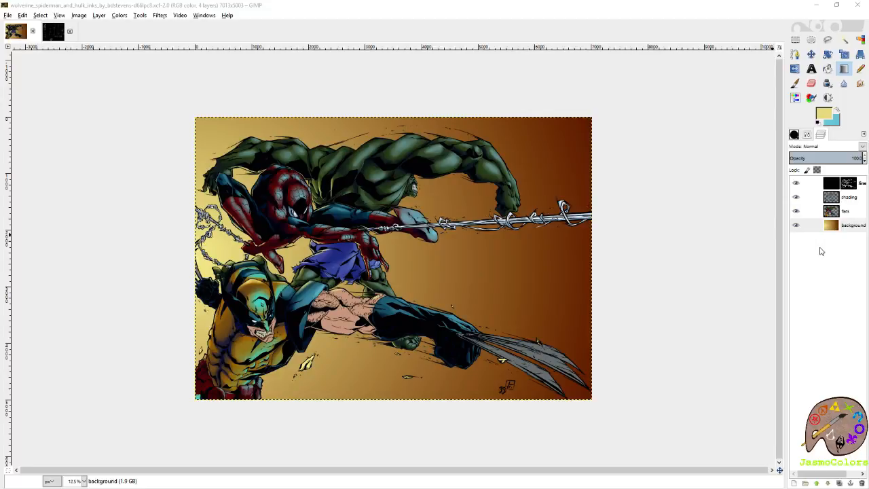
key("Return")
- Swap the colors so light blue is the foreground and set the Blend gradient to FG to Transparent
left_click(836, 112)
left_click(811, 135)
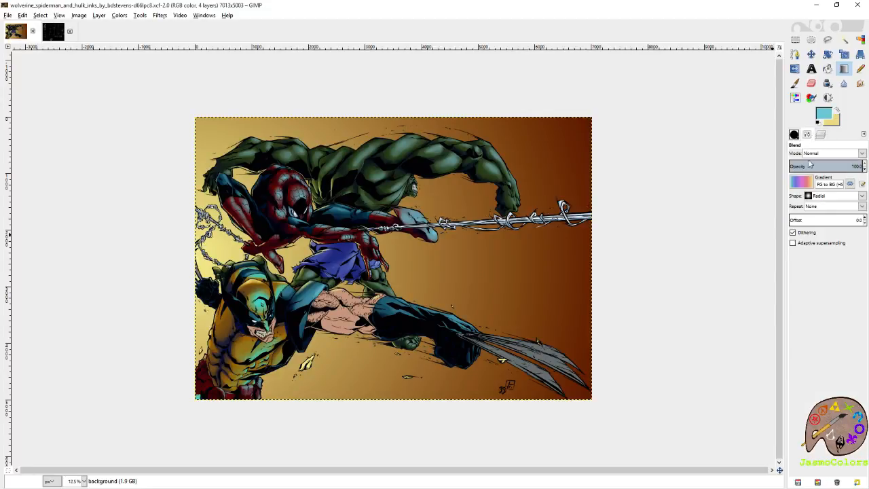
left_click(801, 183)
left_click(760, 254)
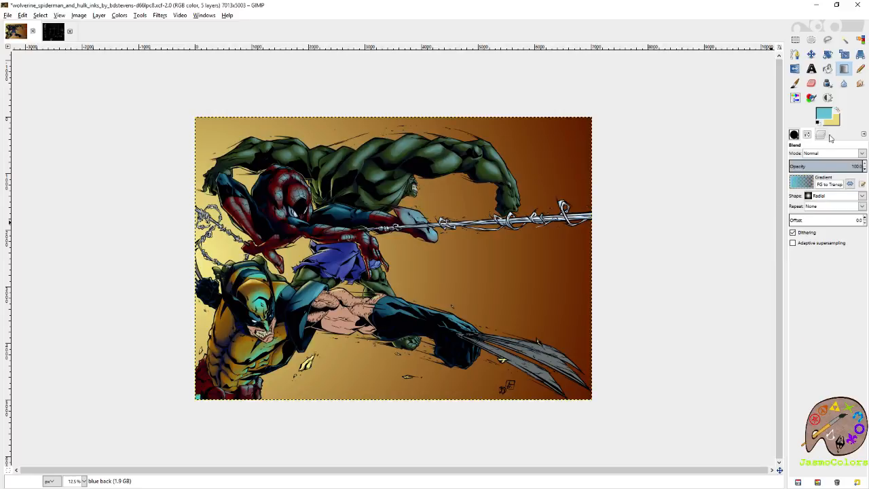
- Try a radial light-blue gradient on the blue back layer from beyond the right canvas edge to the middle, and undo it
left_click(821, 135)
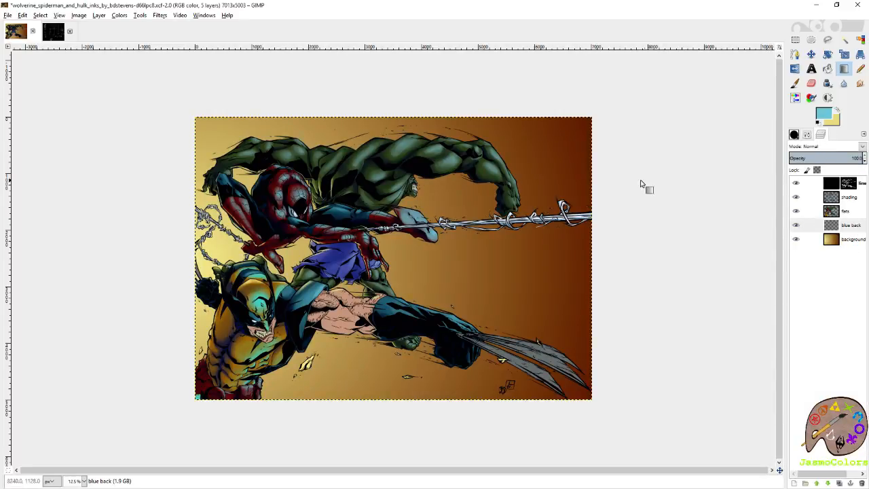
left_click_drag(640, 181, 395, 247)
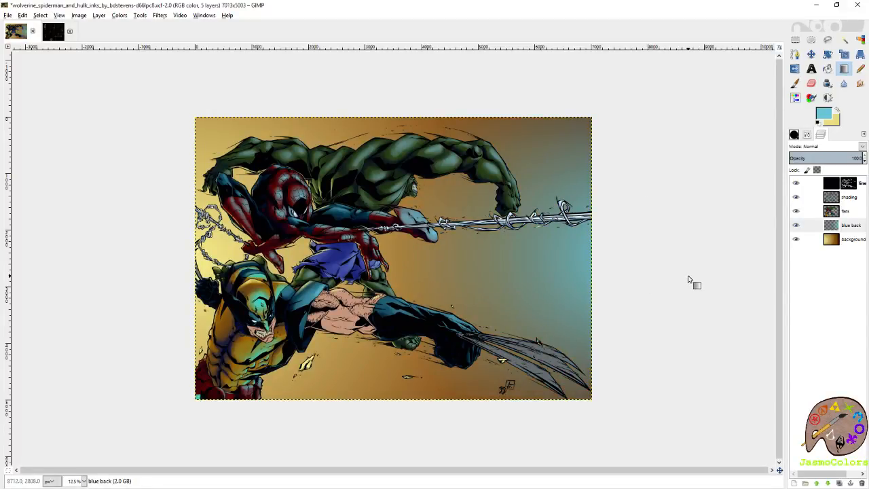
key("ctrl+z")
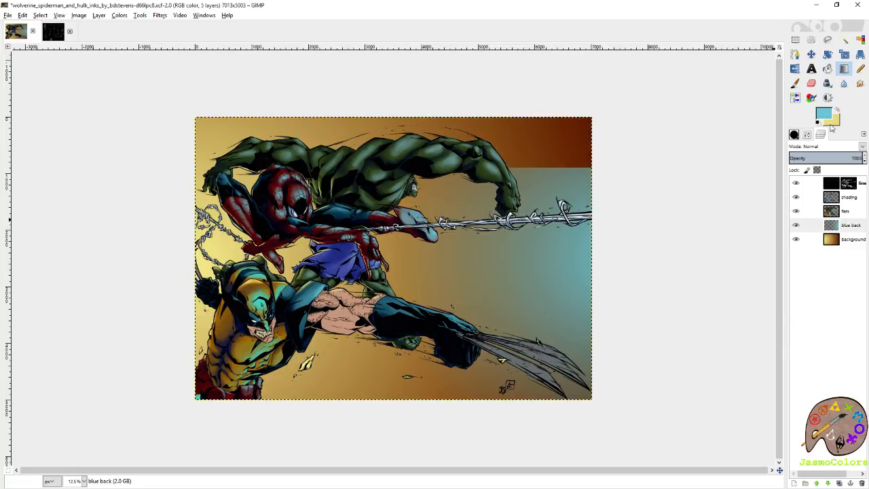
- Try linear light-blue gradients on the blue back layer, one straight from the right canvas edge and one diagonally from the upper-right corner
left_click(807, 134)
left_click(832, 195)
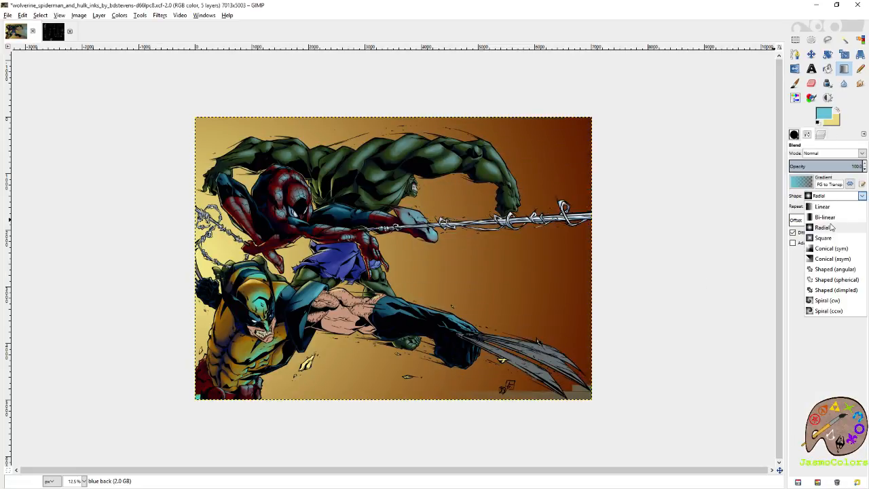
left_click(838, 206)
left_click(821, 135)
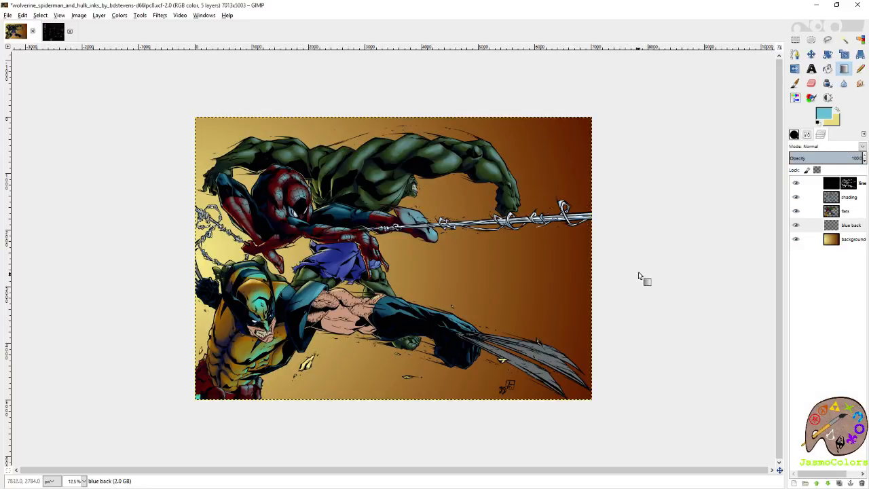
left_click_drag(593, 241, 197, 240)
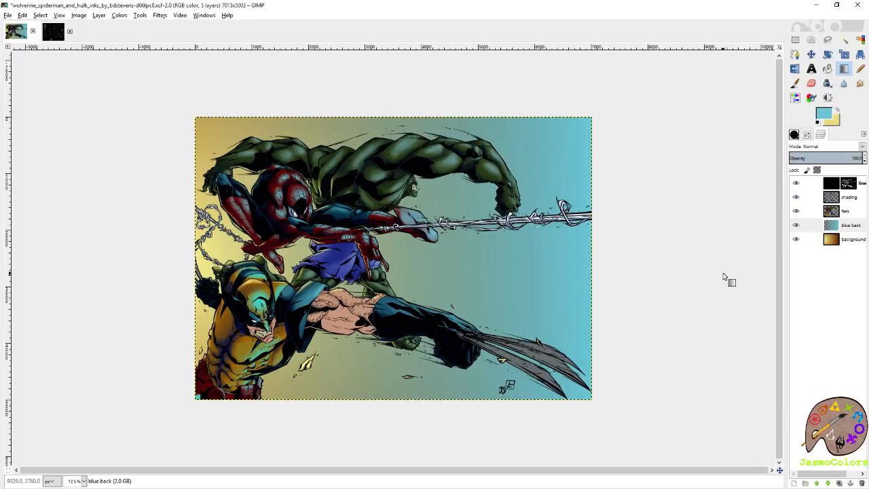
key("ctrl+z")
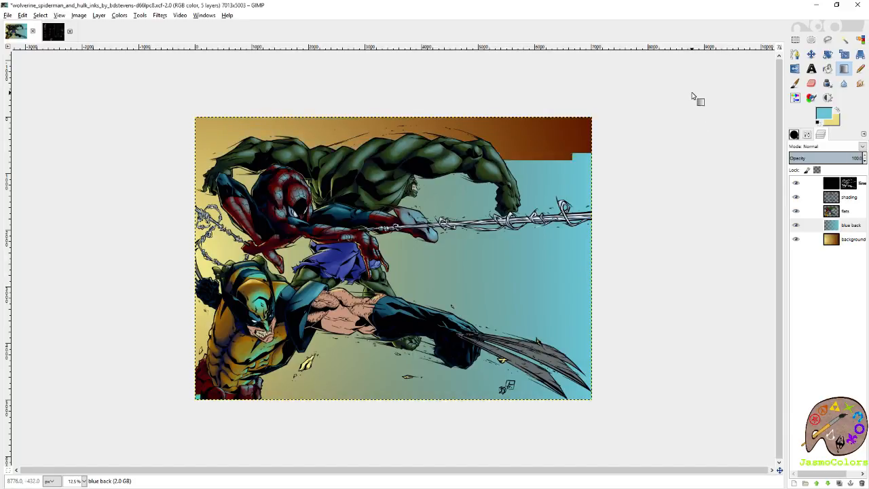
left_click_drag(695, 95, 200, 398)
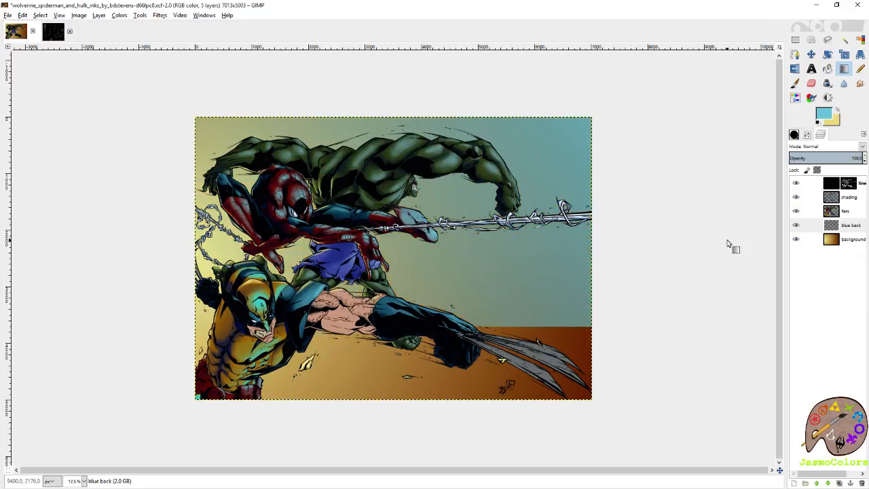
- Switch the Blend shape back to Radial and try light-blue gradients from beyond the upper-right and lower-right corners of the canvas
left_click(806, 134)
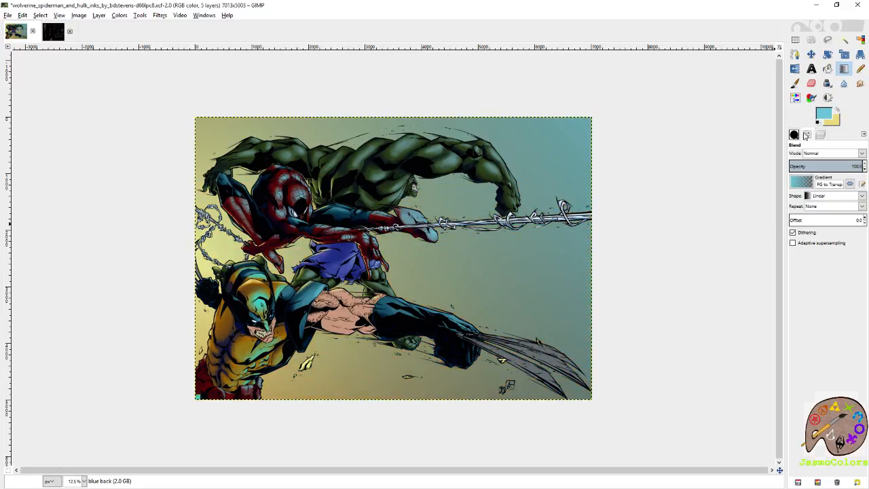
left_click(826, 197)
left_click(825, 228)
left_click(794, 135)
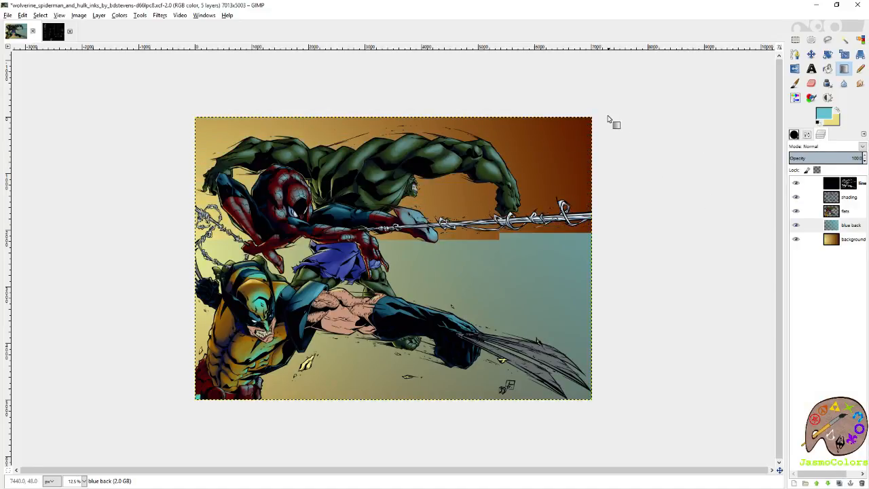
left_click_drag(621, 106, 200, 404)
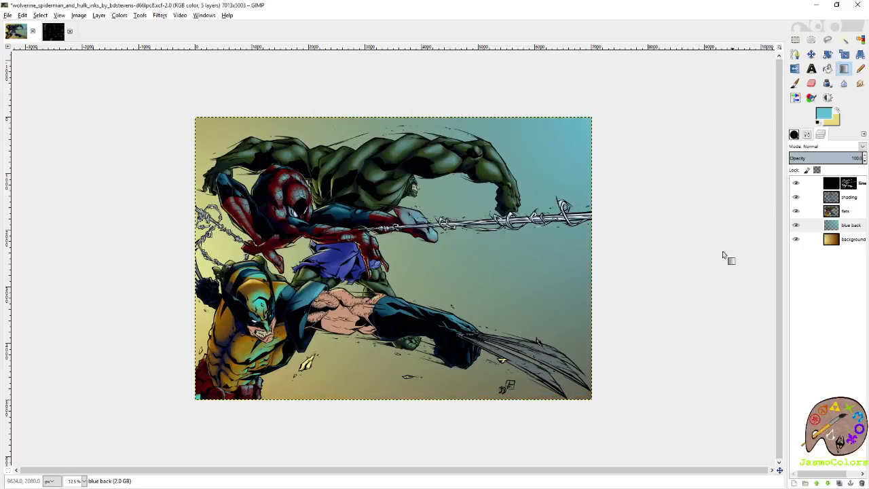
left_click_drag(621, 413, 197, 120)
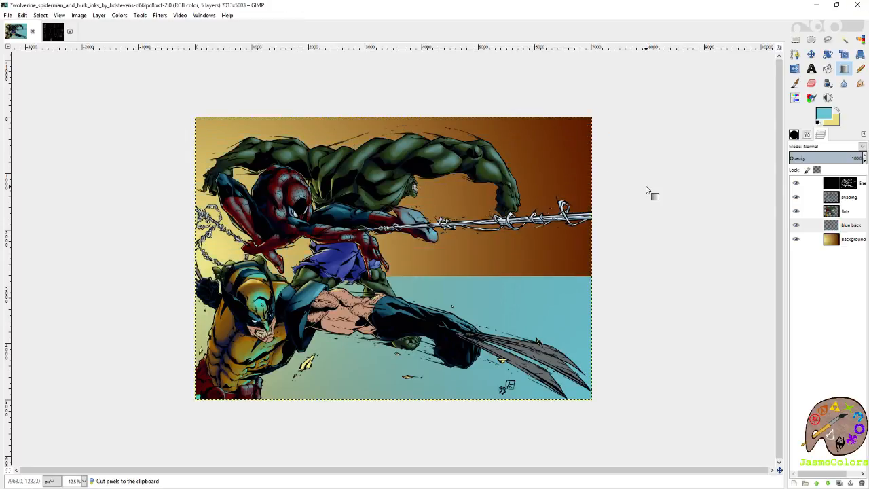
- Save the image with the blue back layer emptied, and blend a radial light-blue gradient from beyond the right canvas edge to the left edge
key("r")
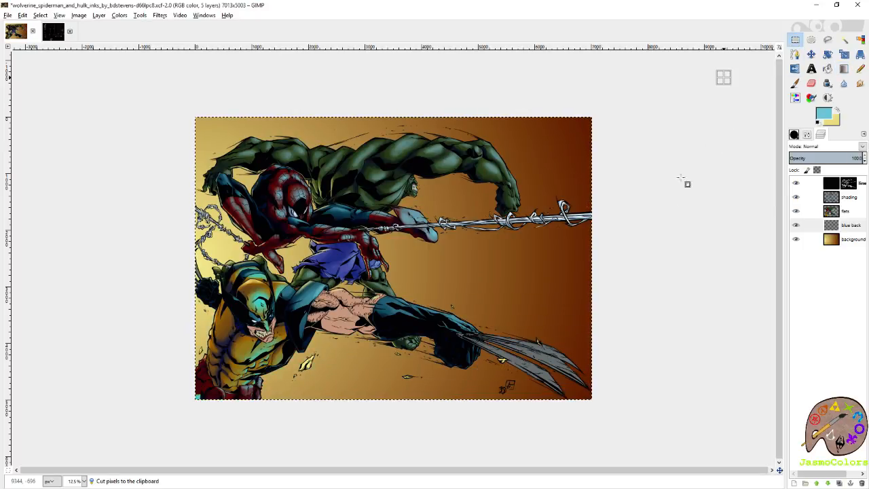
key("ctrl+s")
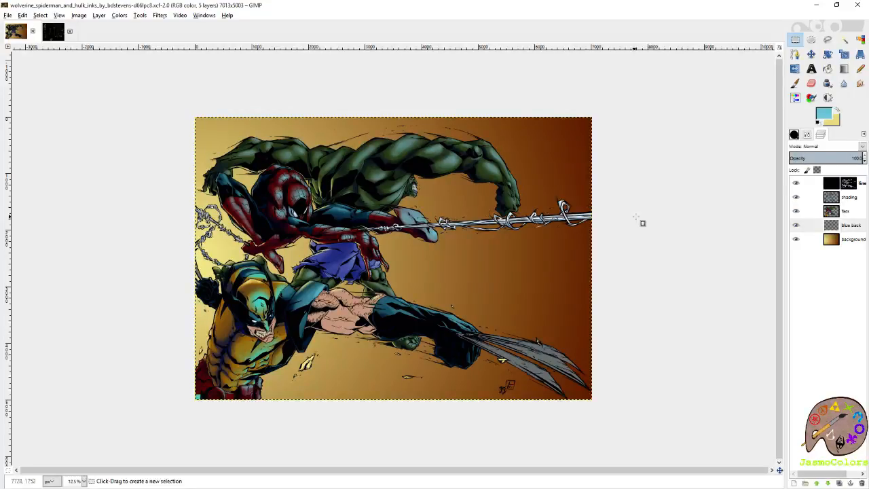
key("g")
left_click_drag(693, 247, 195, 251)
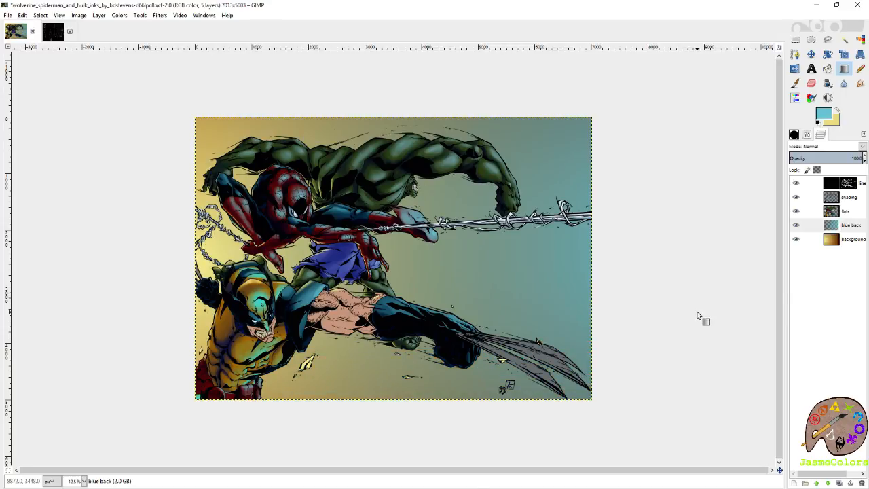
- Make the flats layer active and select Wolverine's teeth with Select by Color
left_click(850, 212)
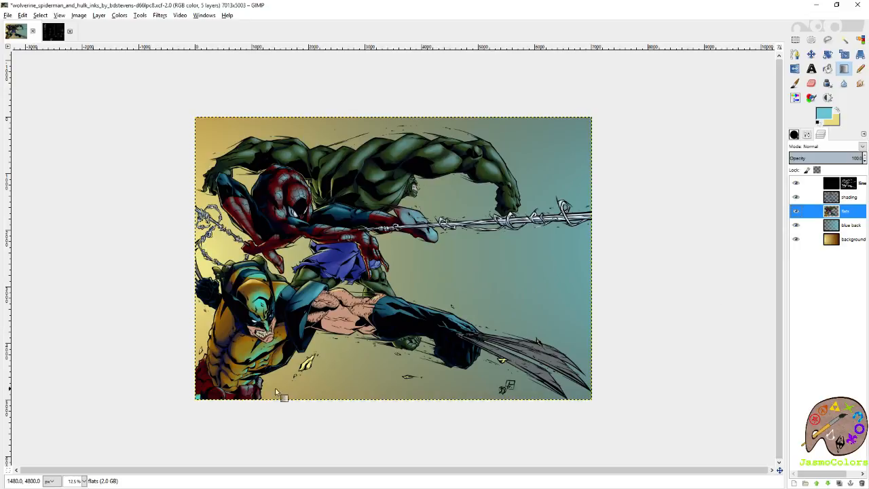
scroll(249, 394, "up", 2)
scroll(255, 385, "down", 1)
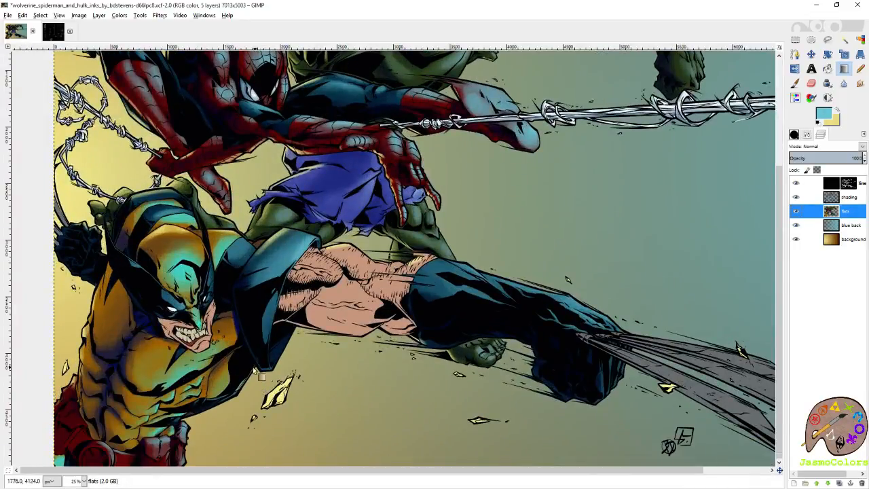
scroll(192, 356, "up", 1)
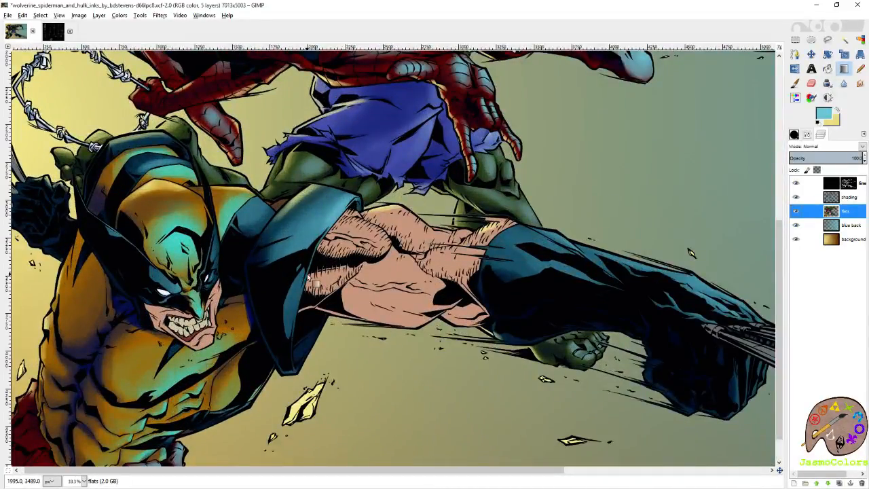
left_click(861, 40)
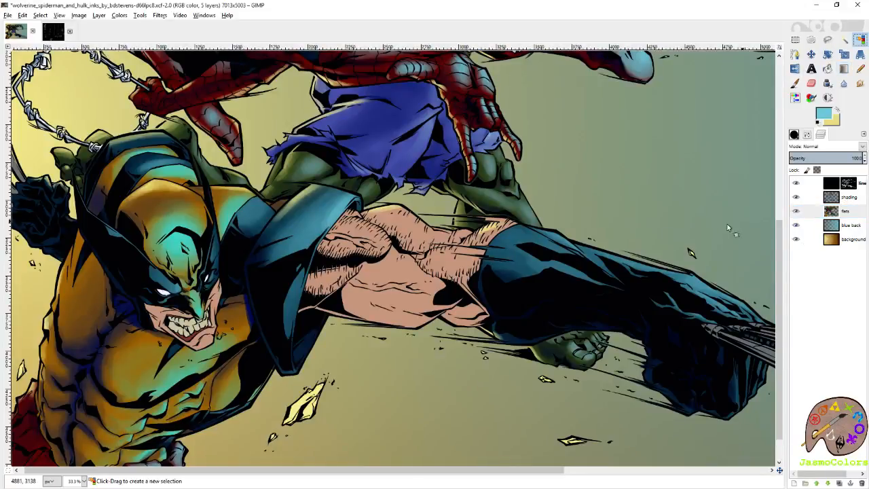
left_click_drag(418, 246, 418, 245)
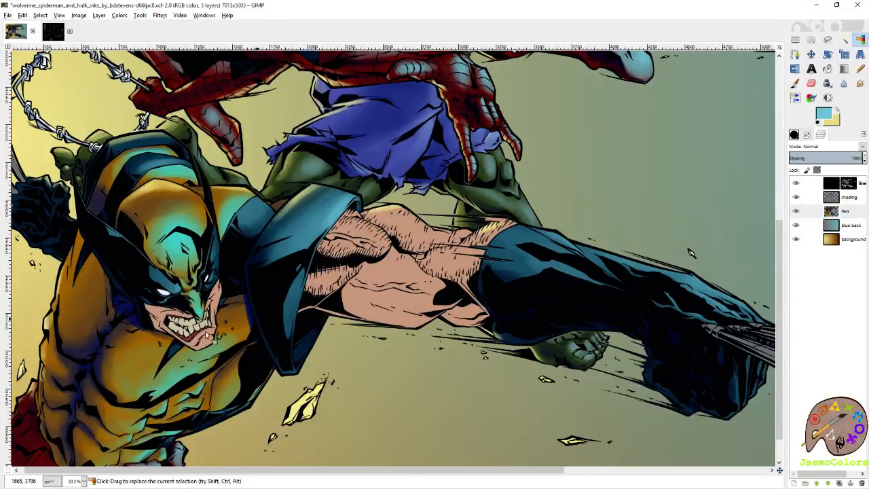
scroll(239, 328, "up", 7)
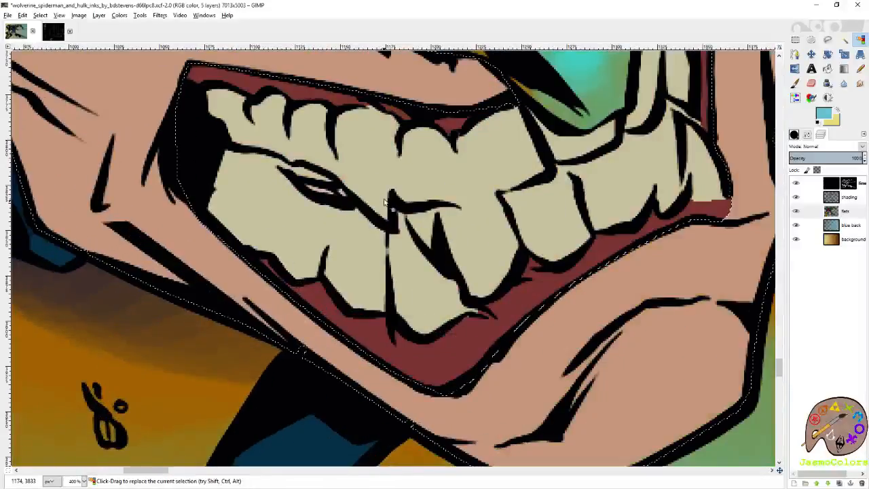
left_click_drag(386, 202, 385, 202)
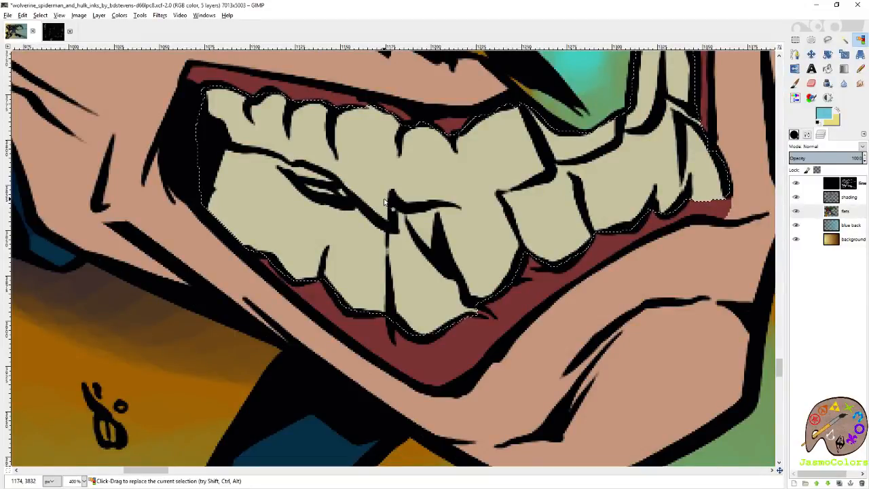
- Make the shading layer active for the Paintbrush and set the foreground color to muted blue 506194
key("p")
left_click(541, 179, "ctrl")
left_click(848, 194)
left_click(823, 113)
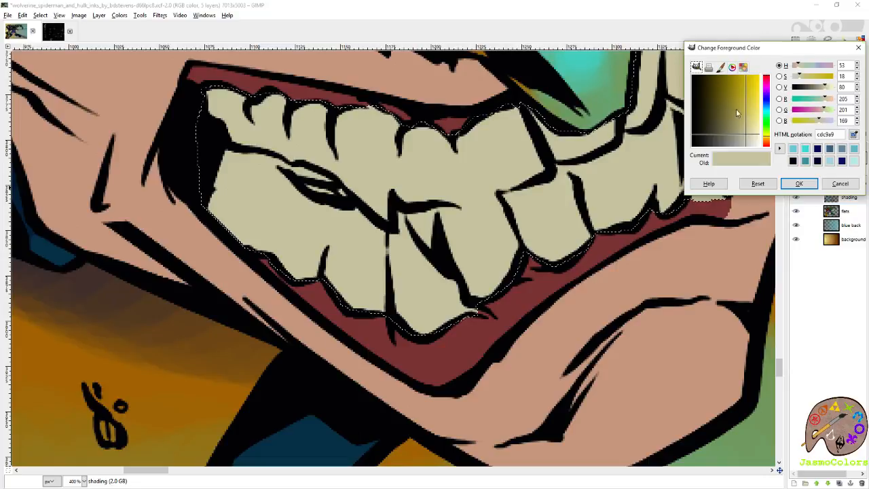
left_click(740, 127)
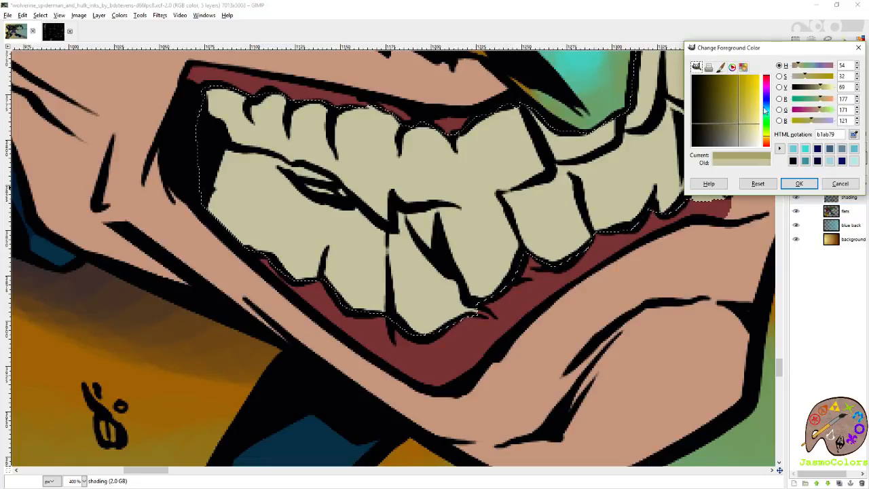
left_click(731, 113)
left_click(766, 102)
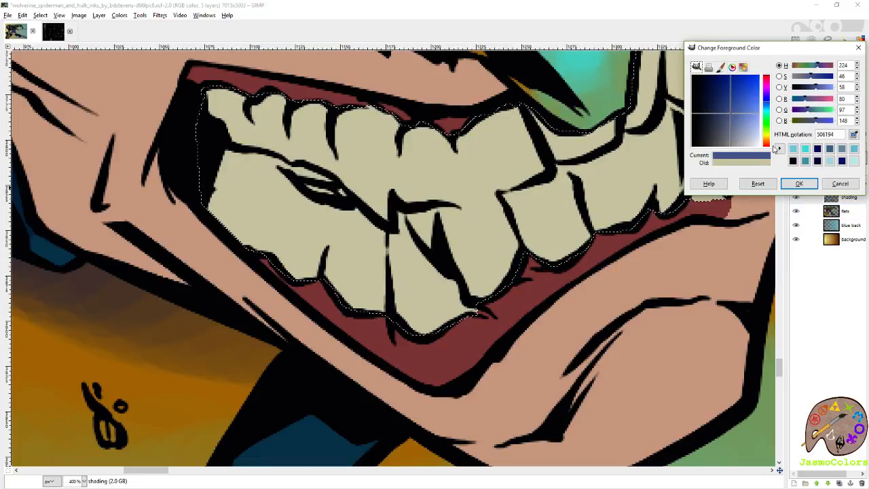
left_click(798, 184)
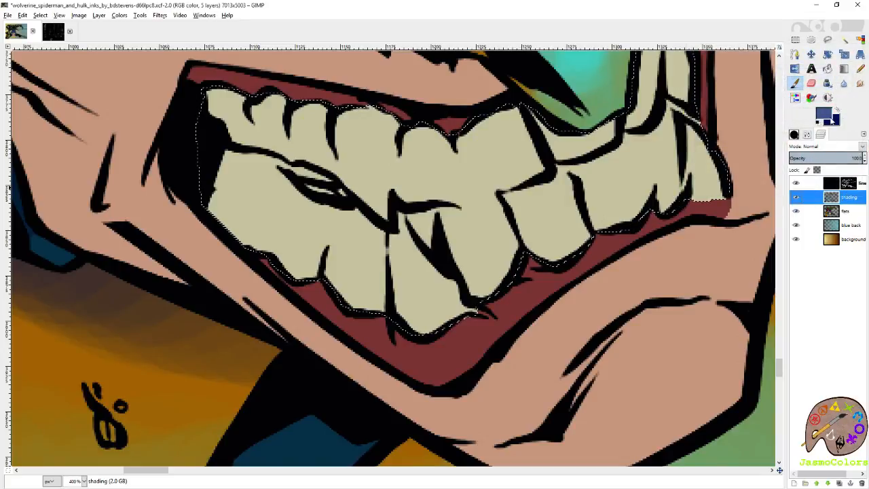
- Set the second paint color to pale blue eafbff for the tooth highlights
left_click(823, 114)
left_click(842, 161)
left_click(756, 140)
left_click_drag(756, 139, 761, 141)
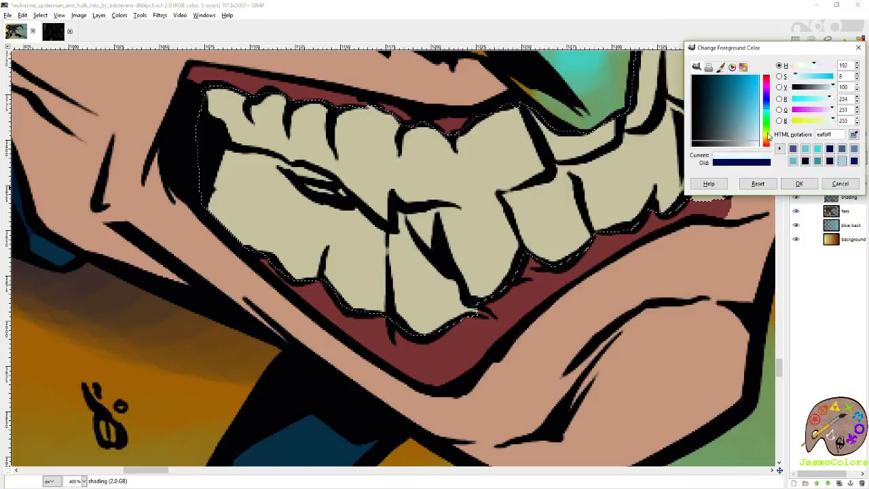
left_click(795, 184)
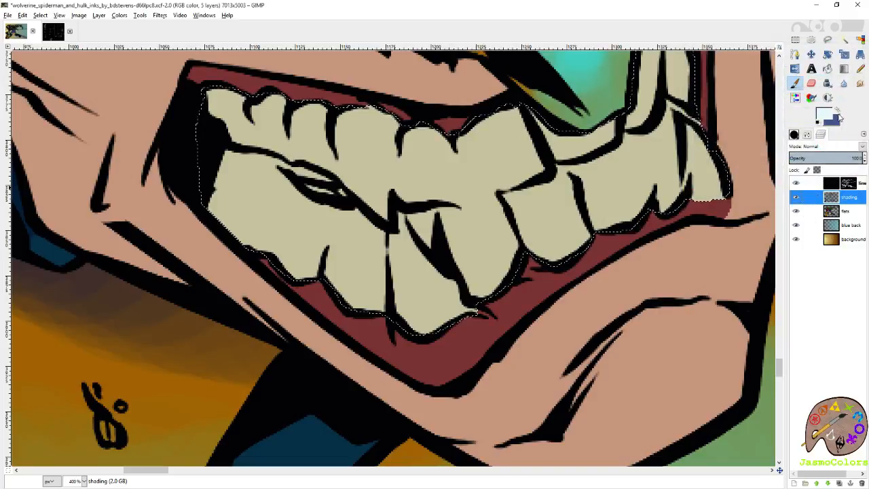
- Paint broad muted-blue shading over the back and middle teeth with the Circle (19) brush
left_click(796, 135)
left_click_drag(625, 160, 660, 242)
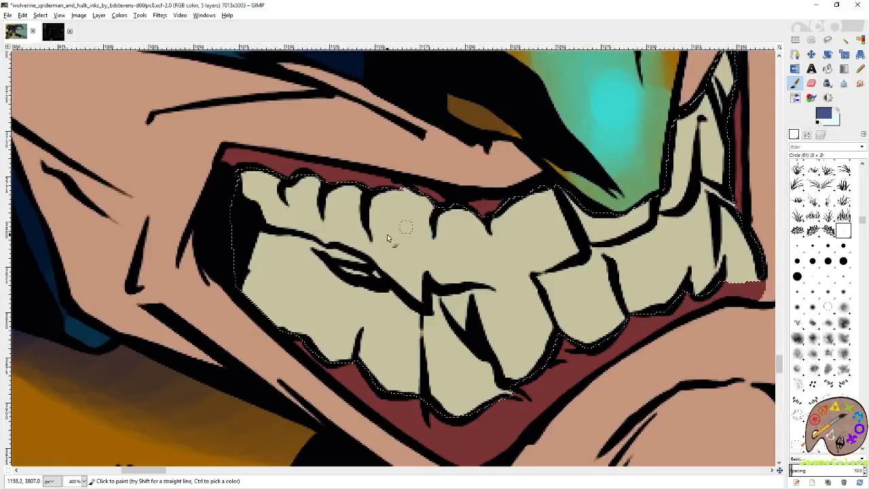
left_click(797, 276)
mouse_move(291, 252)
left_mouse_down()
mouse_move(258, 289)
mouse_move(291, 258)
mouse_move(257, 174)
mouse_move(305, 254)
mouse_move(385, 264)
mouse_move(412, 285)
left_mouse_up()
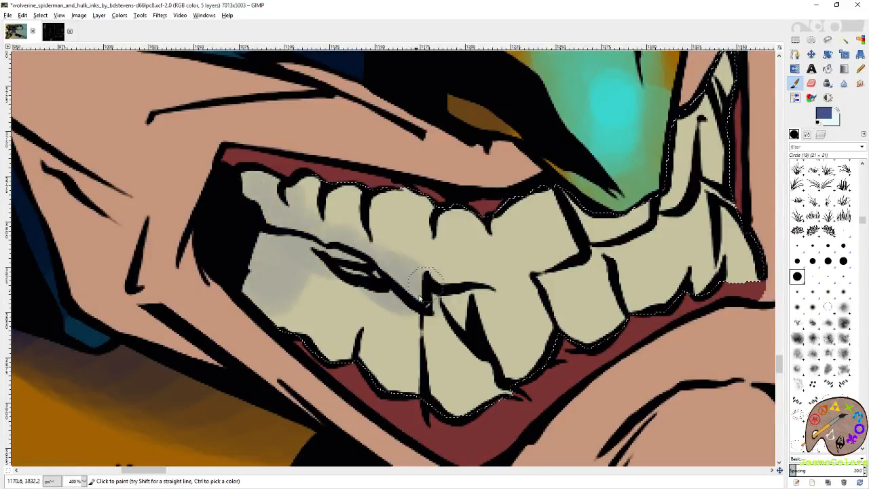
mouse_move(274, 280)
left_mouse_down()
mouse_move(334, 367)
mouse_move(322, 291)
mouse_move(272, 195)
mouse_move(280, 170)
mouse_move(409, 233)
left_mouse_up()
mouse_move(306, 204)
left_mouse_down()
mouse_move(285, 298)
mouse_move(451, 393)
mouse_move(446, 386)
left_mouse_up()
mouse_move(375, 216)
left_mouse_down()
mouse_move(353, 200)
mouse_move(264, 180)
mouse_move(373, 234)
mouse_move(296, 251)
mouse_move(342, 231)
mouse_move(360, 289)
mouse_move(390, 299)
mouse_move(246, 263)
mouse_move(319, 340)
mouse_move(408, 397)
mouse_move(468, 411)
left_mouse_up()
mouse_move(244, 275)
left_mouse_down()
mouse_move(313, 352)
mouse_move(371, 364)
mouse_move(401, 388)
mouse_move(238, 256)
mouse_move(235, 206)
mouse_move(287, 199)
mouse_move(306, 220)
mouse_move(576, 222)
mouse_move(475, 243)
mouse_move(538, 239)
left_mouse_up()
- Paint finer muted-blue shadows along the edges of the back teeth with the Circle (01) brush
left_click(844, 231)
mouse_move(194, 190)
left_mouse_down()
mouse_move(254, 194)
mouse_move(299, 239)
mouse_move(408, 279)
left_mouse_up()
mouse_move(406, 210)
left_mouse_down()
mouse_move(406, 263)
mouse_move(412, 288)
mouse_move(423, 291)
mouse_move(407, 246)
left_mouse_up()
left_click_drag(354, 224, 350, 245)
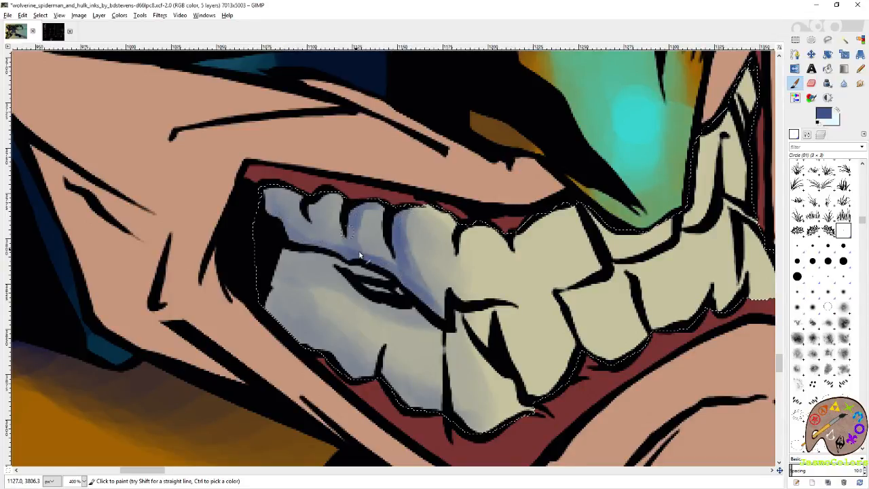
left_click_drag(320, 195, 329, 250)
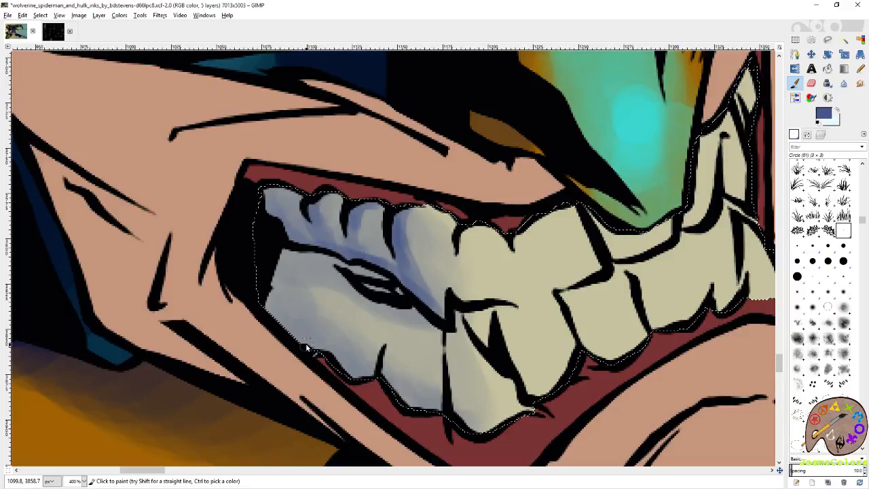
mouse_move(323, 356)
left_mouse_down()
mouse_move(356, 383)
mouse_move(378, 361)
mouse_move(377, 377)
mouse_move(369, 382)
mouse_move(382, 362)
mouse_move(412, 409)
left_mouse_up()
left_click_drag(475, 371, 449, 311)
left_click_drag(422, 276, 440, 376)
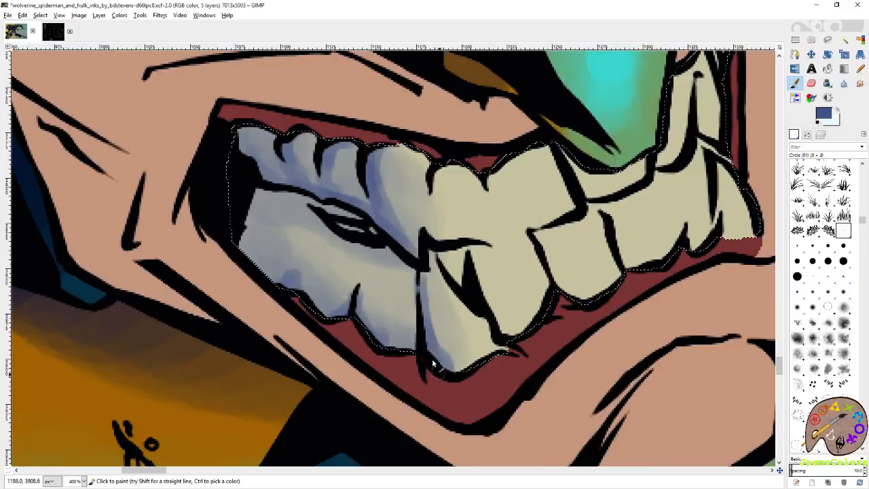
- Shade the edges of the middle upper and lower front teeth in muted blue
left_click_drag(417, 314, 398, 346)
left_click_drag(417, 269, 421, 357)
left_click_drag(441, 253, 488, 315)
mouse_move(469, 251)
left_mouse_down()
mouse_move(492, 314)
mouse_move(512, 339)
left_mouse_up()
mouse_move(488, 288)
left_mouse_down()
mouse_move(498, 309)
mouse_move(487, 304)
mouse_move(531, 323)
left_mouse_up()
left_click_drag(520, 215, 494, 304)
mouse_move(426, 256)
left_mouse_down()
mouse_move(405, 288)
mouse_move(406, 318)
left_mouse_up()
mouse_move(466, 264)
left_mouse_down()
mouse_move(487, 318)
mouse_move(475, 305)
mouse_move(498, 242)
mouse_move(525, 233)
mouse_move(574, 256)
mouse_move(533, 235)
mouse_move(575, 307)
mouse_move(522, 315)
mouse_move(550, 370)
mouse_move(517, 325)
mouse_move(544, 377)
left_mouse_up()
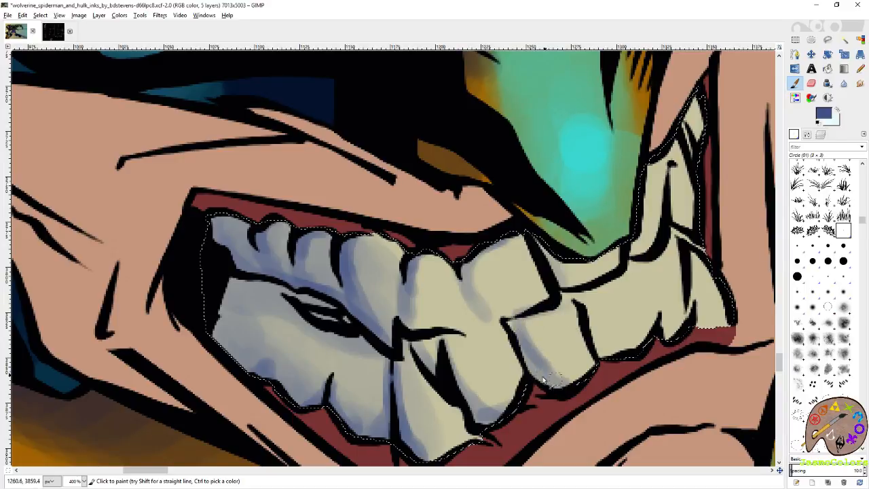
- Shade the teeth at the far end of the mouth, below the nose, in muted blue and undo the last two strokes
left_click_drag(589, 297, 606, 348)
mouse_move(644, 278)
left_mouse_down()
mouse_move(665, 314)
mouse_move(657, 258)
mouse_move(661, 310)
mouse_move(643, 245)
mouse_move(631, 247)
mouse_move(636, 257)
mouse_move(637, 246)
mouse_move(570, 257)
mouse_move(566, 281)
mouse_move(550, 258)
mouse_move(604, 229)
mouse_move(517, 256)
left_mouse_up()
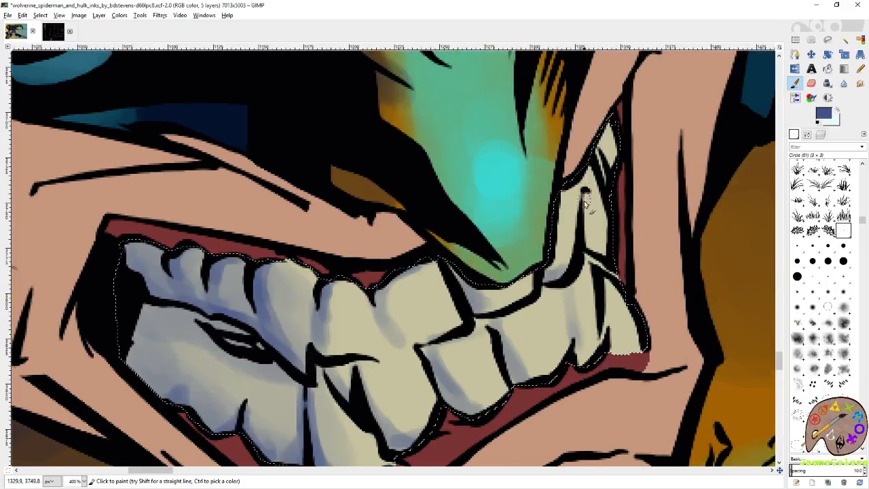
left_click_drag(588, 194, 599, 249)
mouse_move(610, 285)
left_mouse_down()
mouse_move(618, 329)
mouse_move(607, 347)
left_mouse_up()
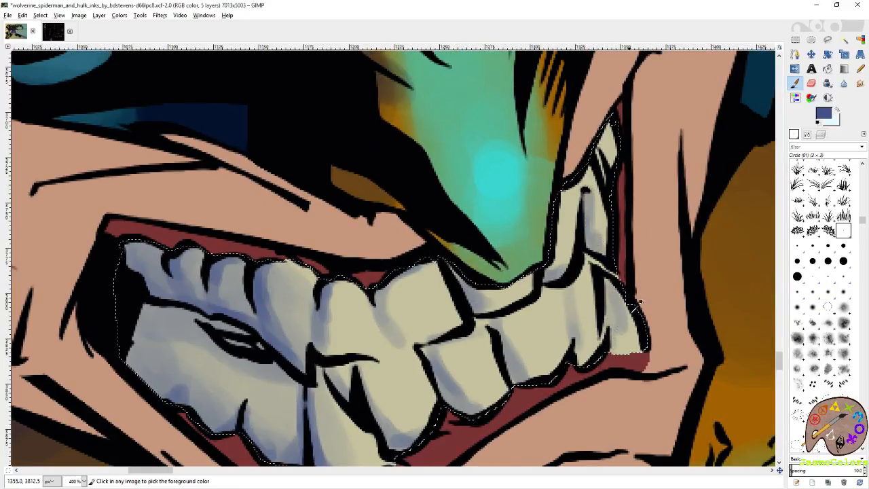
key("ctrl+z")
key("ctrl+z")
- Switch to pale blue and paint highlights on the centers of the upper and lower teeth
left_click(837, 109)
mouse_move(572, 268)
left_mouse_down()
mouse_move(659, 223)
mouse_move(653, 168)
mouse_move(639, 217)
mouse_move(595, 251)
left_mouse_up()
left_click_drag(537, 273, 632, 235)
left_click_drag(620, 196, 588, 246)
mouse_move(543, 208)
left_mouse_down()
mouse_move(548, 246)
mouse_move(539, 209)
mouse_move(534, 251)
left_mouse_up()
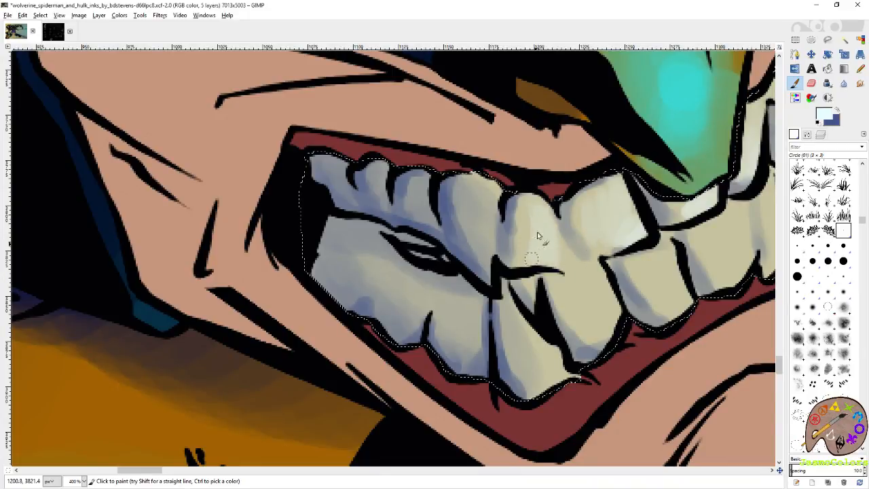
mouse_move(482, 199)
left_mouse_down()
mouse_move(490, 241)
mouse_move(484, 202)
left_mouse_up()
mouse_move(610, 291)
left_mouse_down()
mouse_move(534, 256)
mouse_move(540, 289)
mouse_move(486, 256)
left_mouse_up()
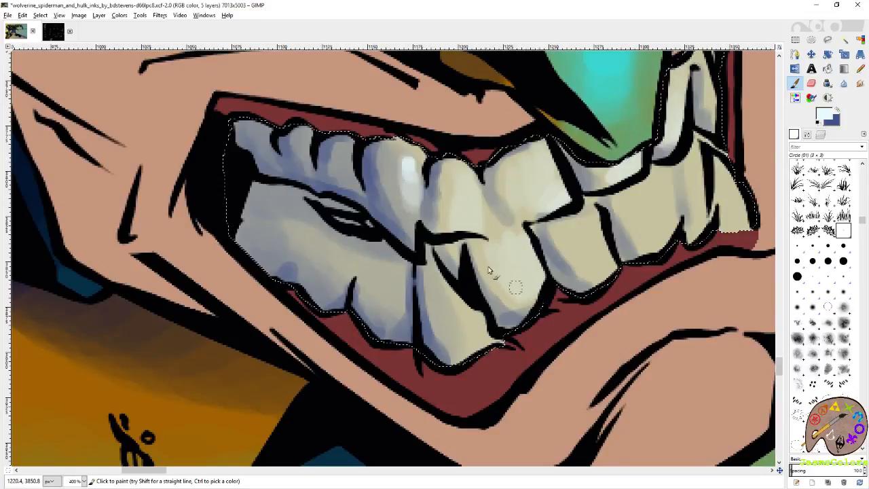
left_click_drag(605, 229, 587, 230)
mouse_move(656, 180)
left_mouse_down()
mouse_move(660, 236)
mouse_move(627, 198)
mouse_move(647, 231)
left_mouse_up()
mouse_move(699, 148)
left_mouse_down()
mouse_move(707, 224)
mouse_move(742, 204)
mouse_move(672, 180)
left_mouse_up()
- Touch up the teeth by alternating muted-blue shadow strokes and pale-blue highlight strokes
key("x")
mouse_move(586, 198)
left_mouse_down()
mouse_move(621, 193)
mouse_move(653, 166)
mouse_move(670, 175)
mouse_move(582, 207)
left_mouse_up()
mouse_move(525, 224)
left_mouse_down()
mouse_move(485, 173)
mouse_move(493, 214)
mouse_move(481, 192)
mouse_move(483, 225)
mouse_move(471, 214)
mouse_move(518, 187)
left_mouse_up()
left_click(837, 109)
mouse_move(501, 272)
left_mouse_down()
mouse_move(524, 311)
mouse_move(494, 283)
left_mouse_up()
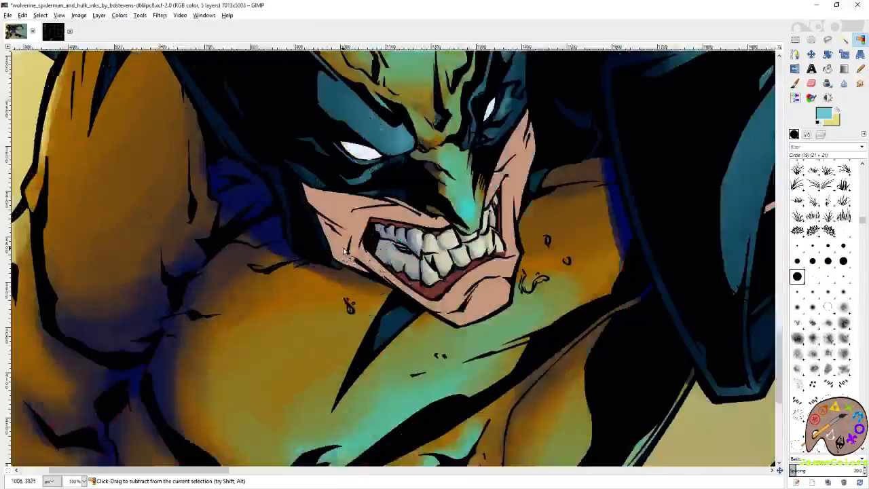
scroll(343, 252, "up", 2)
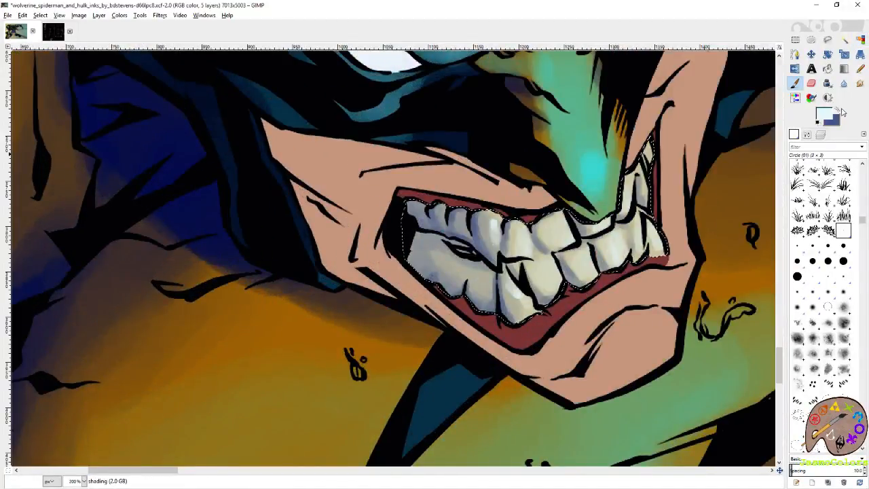
left_click(839, 110)
left_click_drag(445, 243, 469, 255)
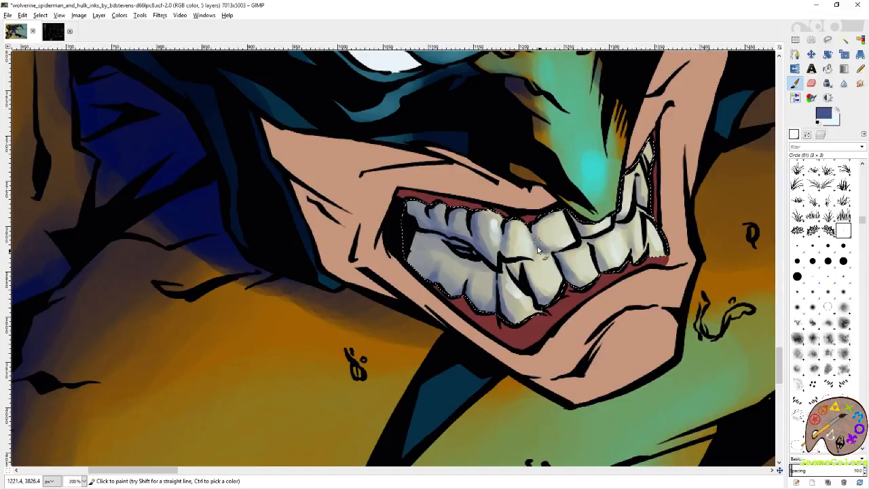
- Soften the shading on the teeth with the Blur tool
key("shift+u")
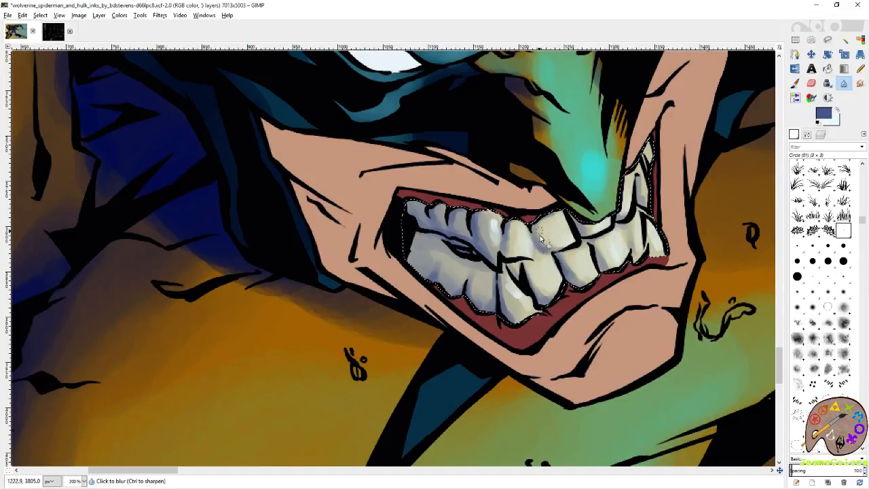
left_click(556, 216)
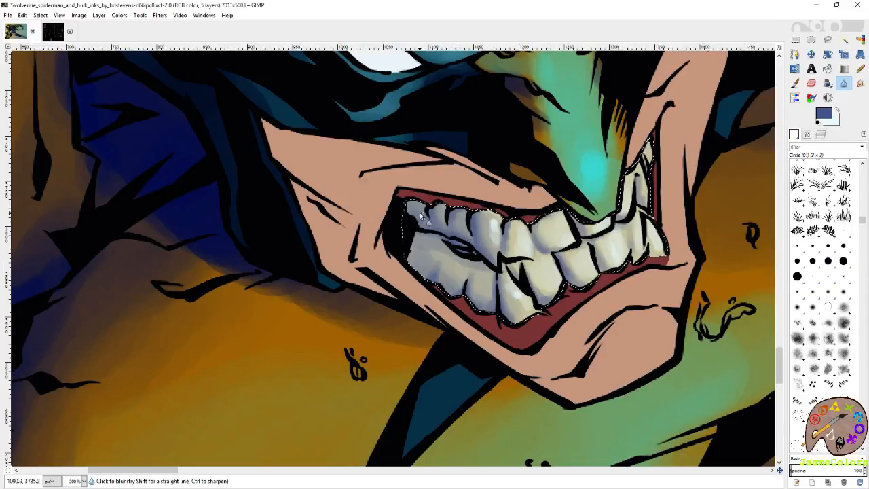
left_click(860, 40)
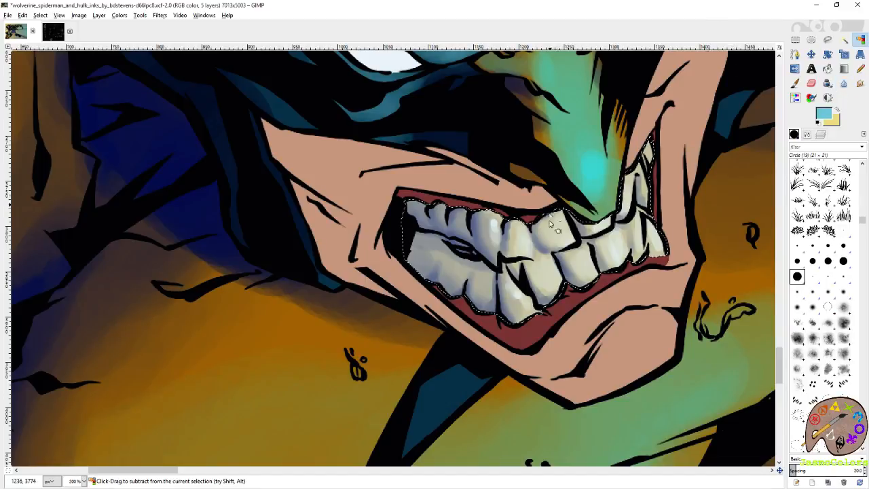
- Clear the teeth selection and save the image
scroll(555, 226, "down", 4)
scroll(514, 223, "down", 2)
key("r")
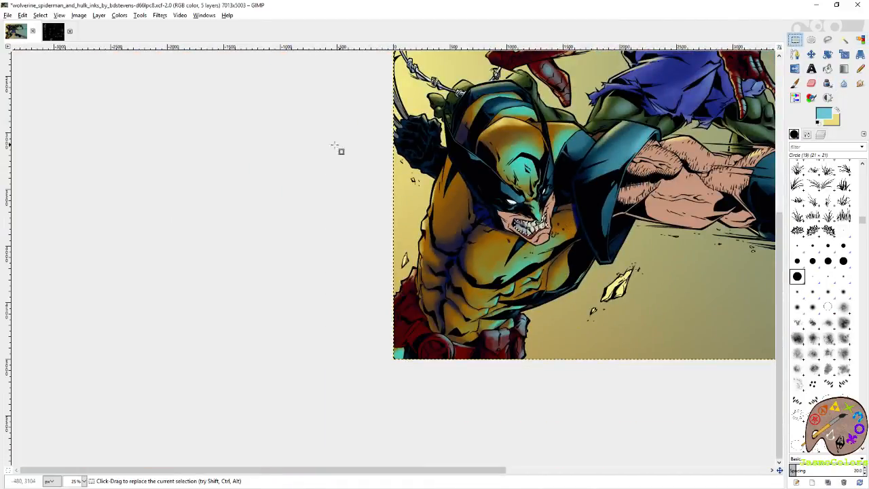
scroll(274, 200, "right", 5)
key("ctrl+s")
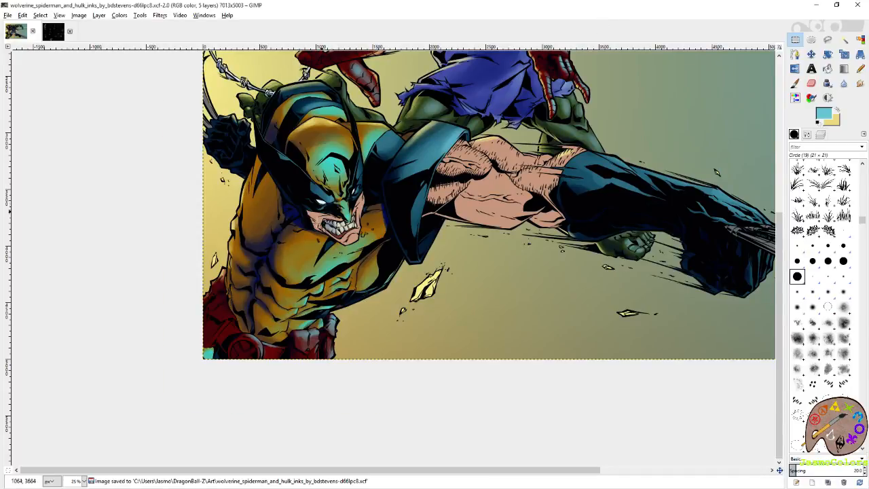
- Make the flats layer active and select Wolverine's dark-red gums with Select by Color
scroll(324, 234, "up", 6, "ctrl")
left_click(820, 134)
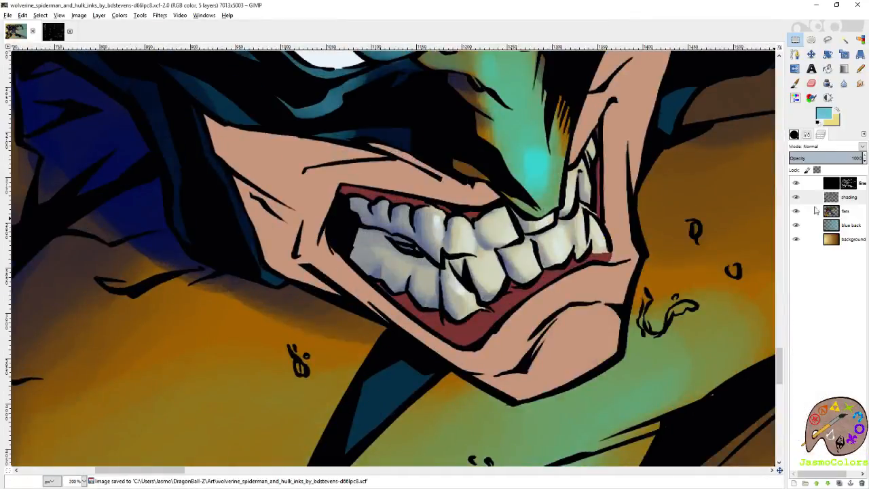
left_click(842, 211)
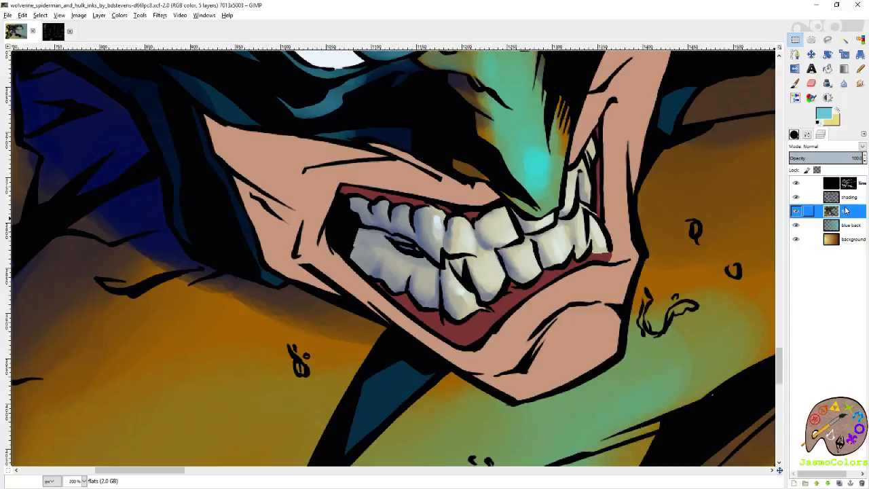
left_click(860, 39)
left_click(516, 303)
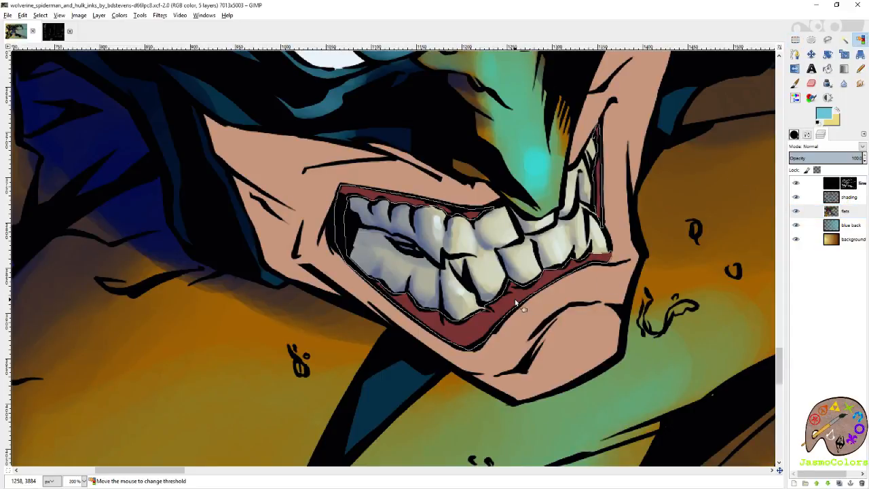
scroll(524, 301, "up", 3, "ctrl")
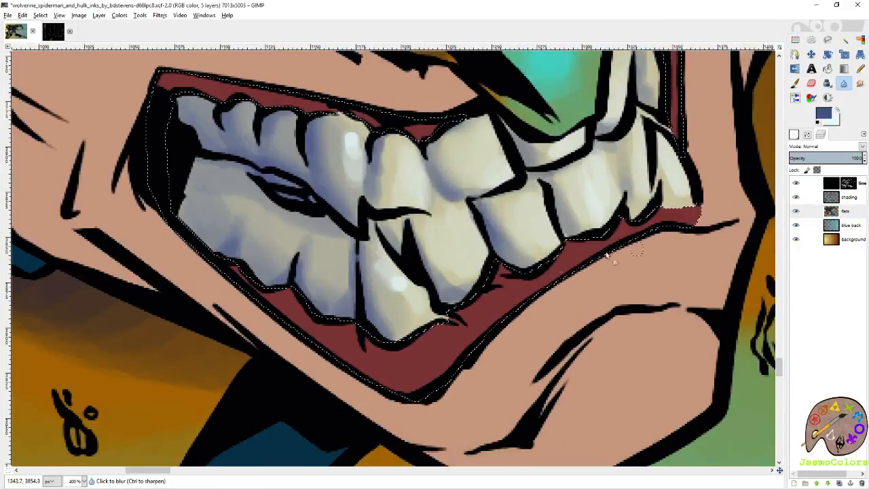
- Make the shading layer active for the Paintbrush and set the foreground color to dark blue 0c173d
left_click(793, 86)
left_click(514, 290, "ctrl")
left_click(846, 198)
left_click(823, 114)
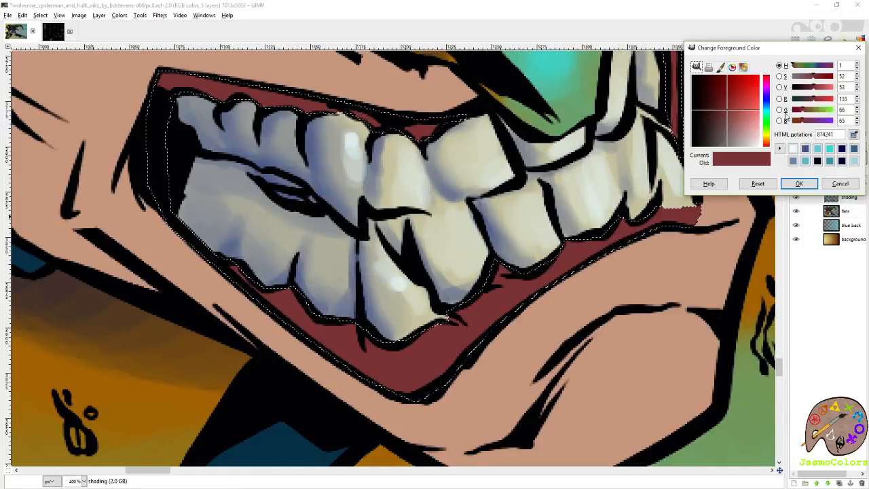
left_click(767, 106)
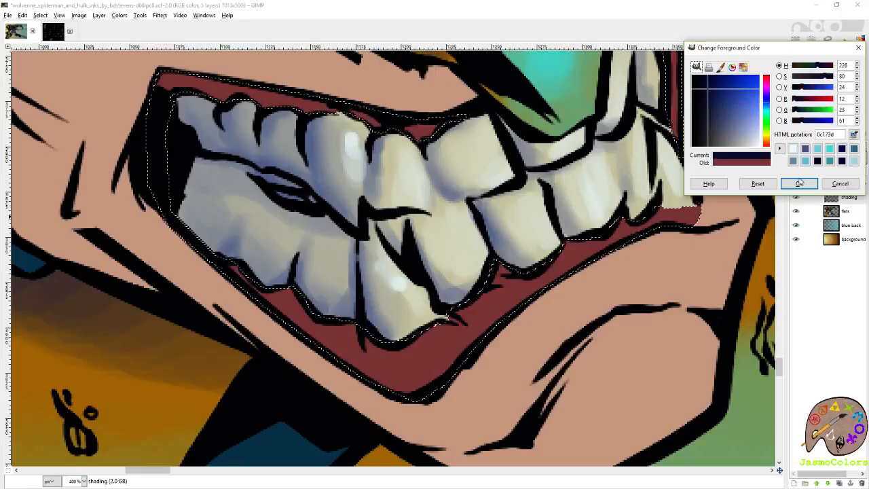
left_click(800, 183)
- Paint broad dark-blue shading over the upper gums and the back of the lower gums with the Circle (19) brush
left_click_drag(372, 133, 509, 207)
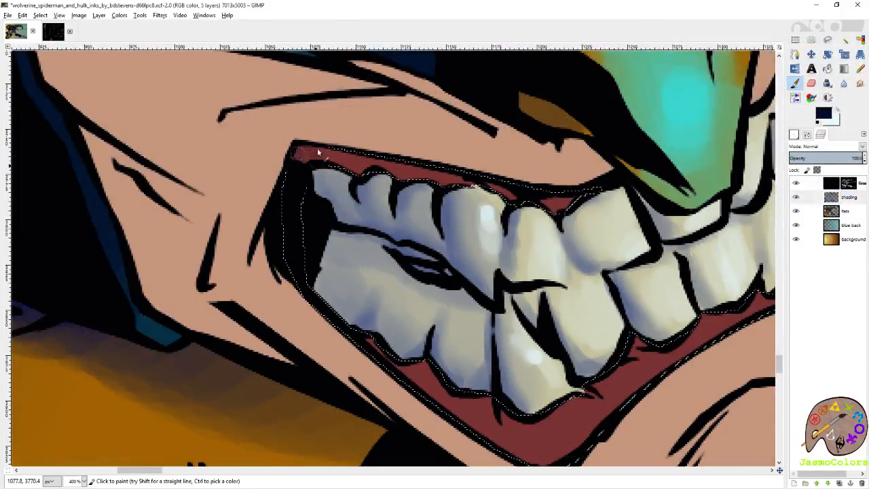
left_click(793, 134)
left_click(797, 277)
mouse_move(305, 155)
left_mouse_down()
mouse_move(322, 177)
mouse_move(361, 148)
mouse_move(478, 199)
mouse_move(499, 180)
left_mouse_up()
left_click_drag(448, 264, 375, 151)
mouse_move(339, 256)
left_mouse_down()
mouse_move(370, 261)
mouse_move(437, 328)
mouse_move(506, 351)
left_mouse_up()
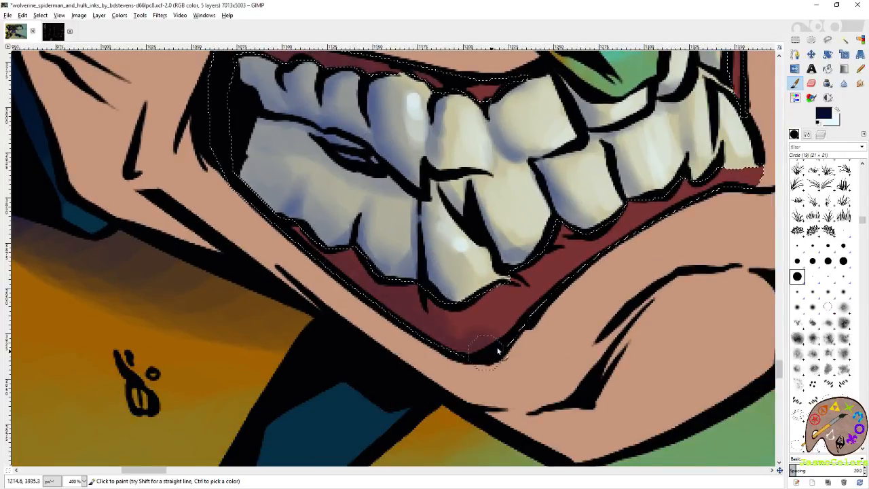
- Paint dark-blue shading over the front of the lower gums and the far gum strip with the Circle (19) brush
mouse_move(709, 203)
left_mouse_down()
mouse_move(547, 283)
mouse_move(530, 269)
left_mouse_up()
left_click_drag(613, 228, 673, 367)
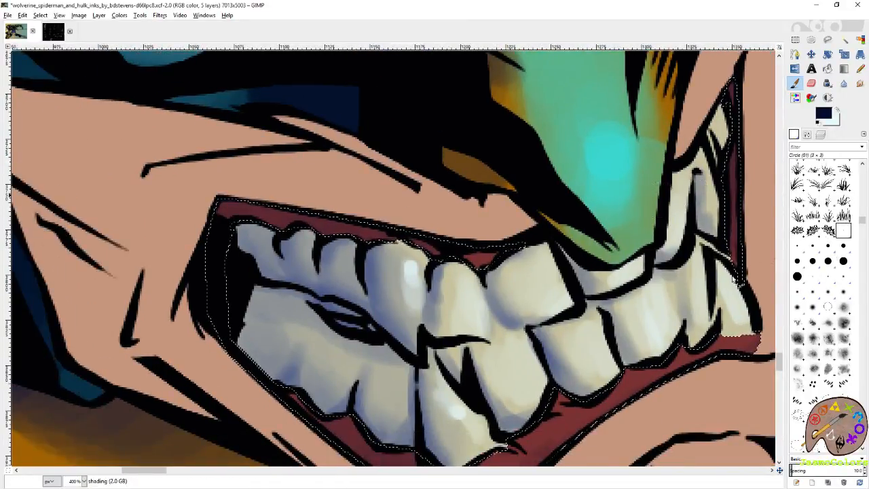
left_click_drag(603, 394, 632, 299)
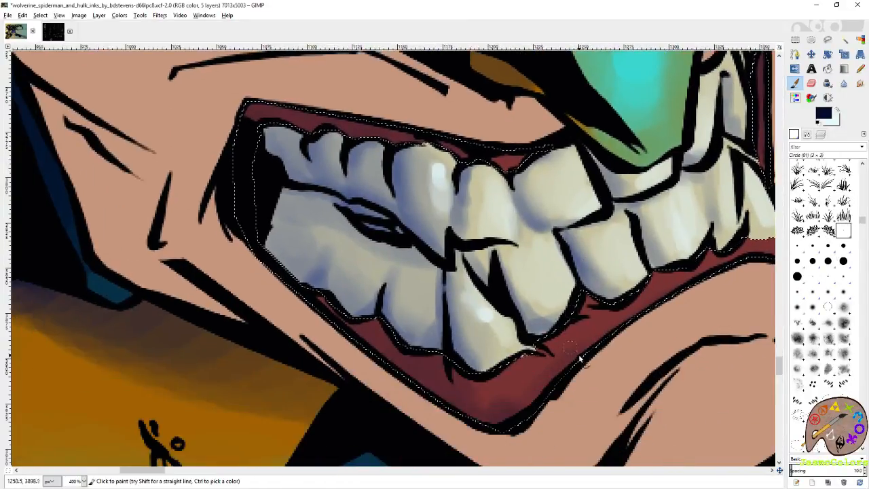
- Deepen the dark-blue shading around the tooth roots on the lower and upper gums with the small Circle (01) brush
left_click_drag(576, 357, 542, 309)
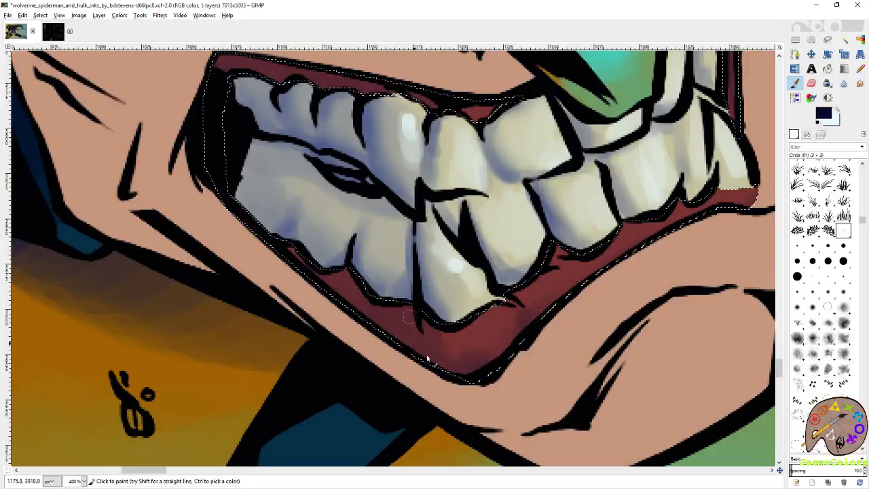
left_click_drag(557, 259, 494, 330)
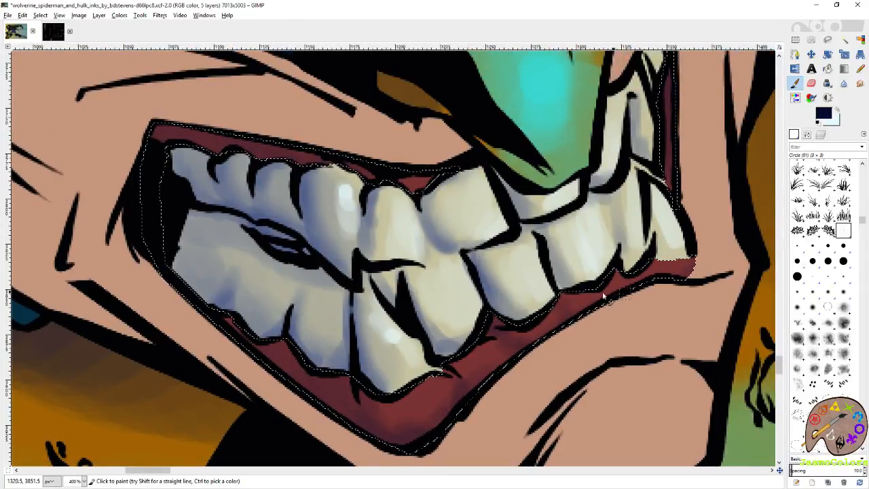
left_click_drag(469, 292, 536, 281)
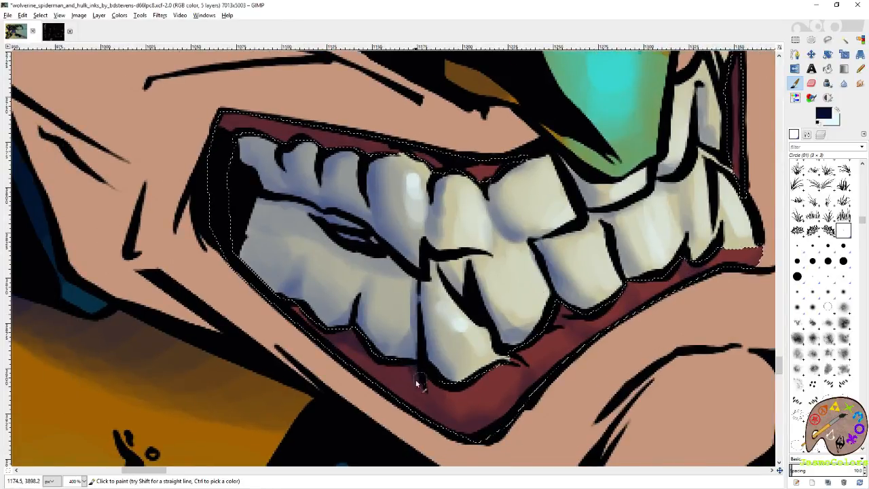
left_click_drag(323, 248, 358, 357)
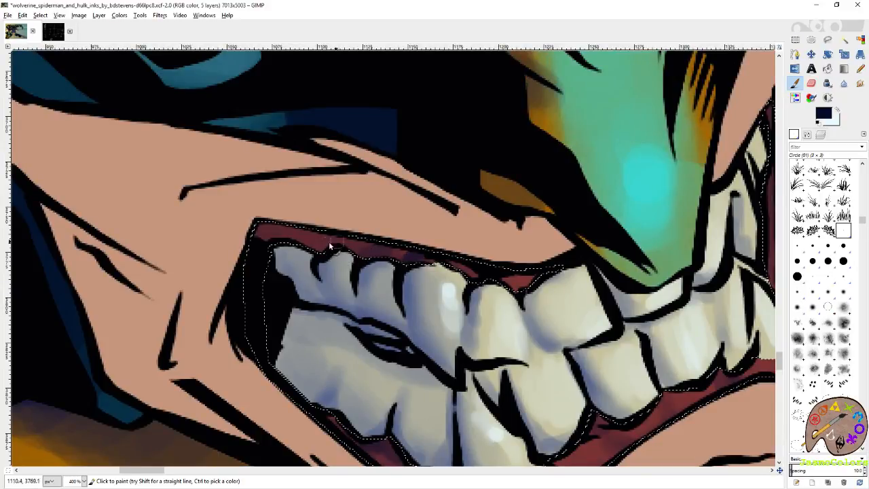
- Swap to the pale foreground color and paint soft highlights on the lower gums and the front of the upper gums
scroll(317, 248, "right", 5)
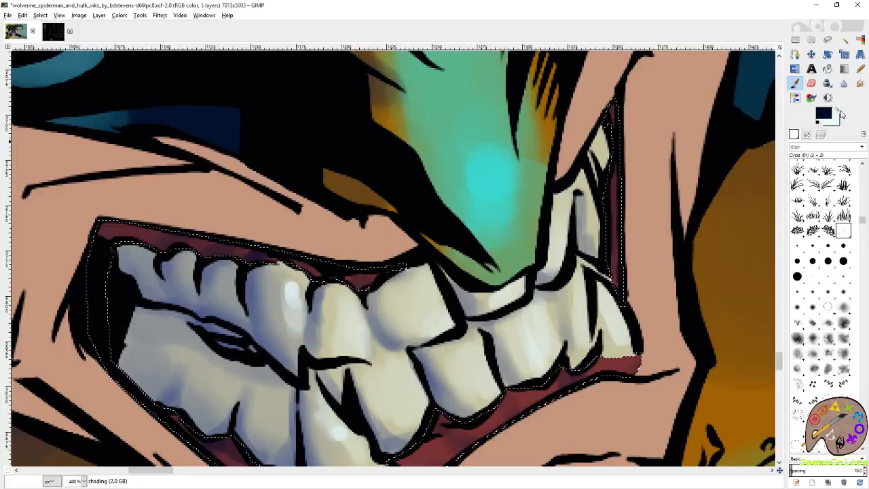
left_click(839, 111)
scroll(577, 268, "down", 4)
left_click_drag(551, 272, 545, 283)
left_click_drag(622, 252, 639, 246)
left_click_drag(504, 297, 487, 310)
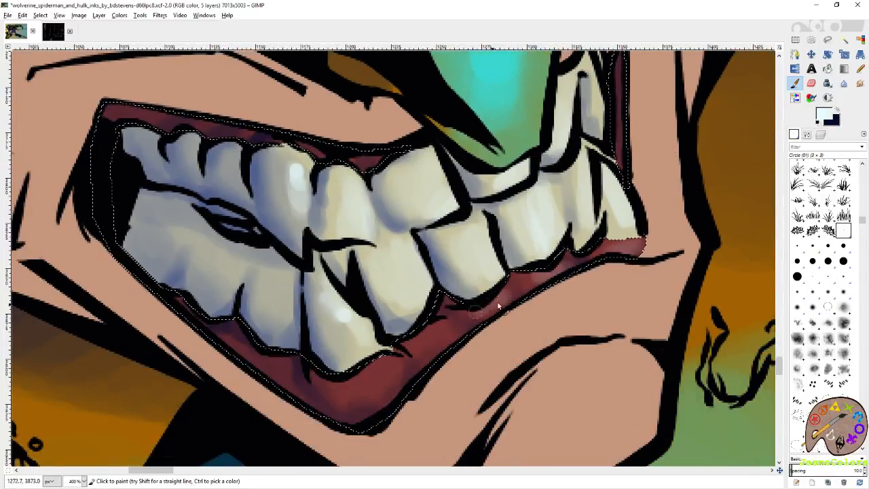
mouse_move(451, 334)
left_mouse_down()
mouse_move(428, 377)
mouse_move(478, 347)
mouse_move(490, 317)
mouse_move(447, 339)
mouse_move(499, 323)
mouse_move(480, 354)
mouse_move(488, 320)
left_mouse_up()
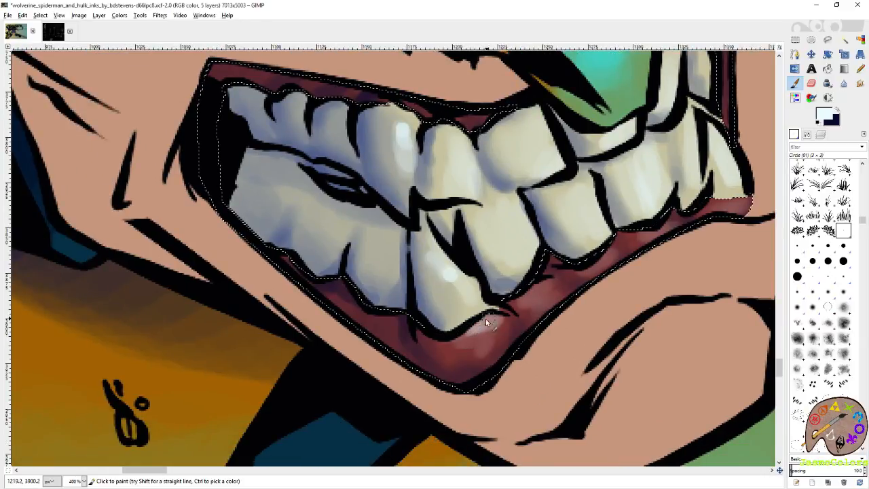
left_click_drag(468, 129, 486, 209)
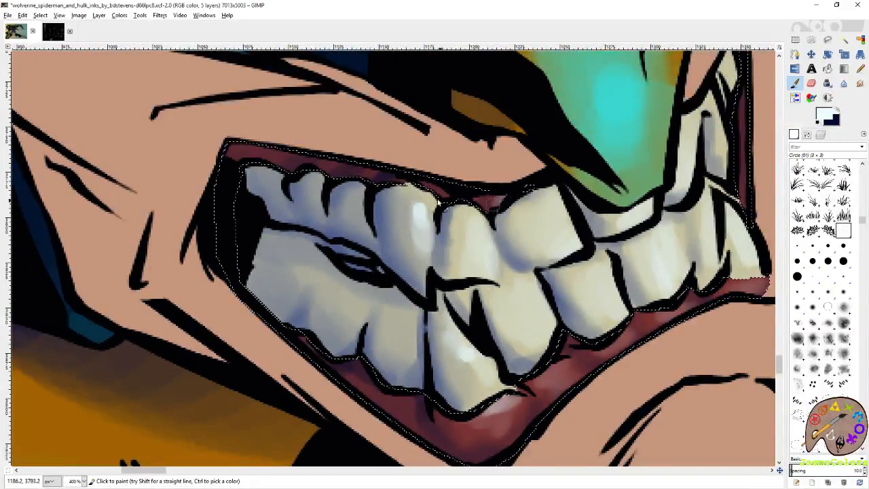
- Clear the gums selection and save the image
key("shift+o")
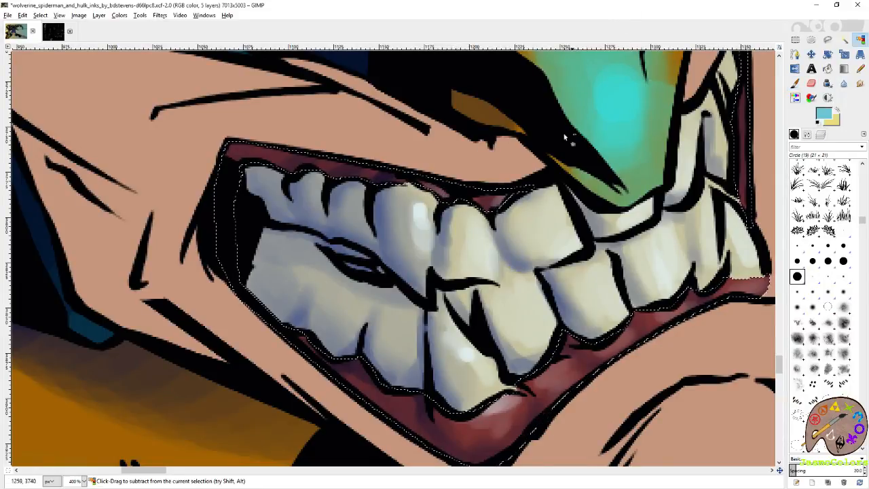
scroll(553, 190, "down", 6)
key("r")
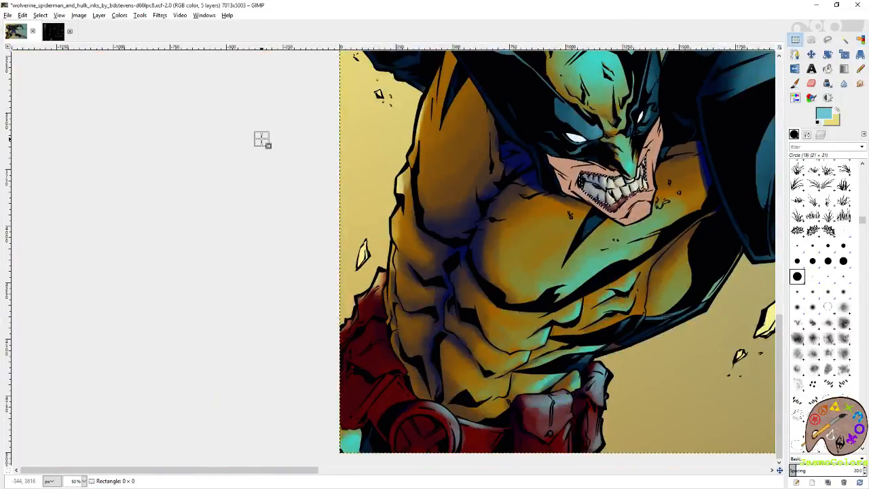
scroll(193, 182, "down", 5)
key("ctrl+s")
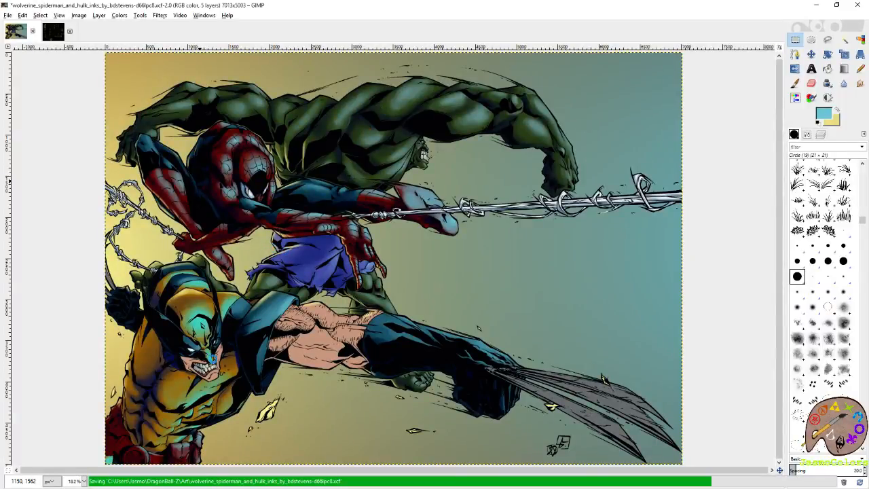
- Make the shading layer active for the Paintbrush and set the foreground color to a medium violet-blue for Wolverine's eyes
scroll(166, 394, "up", 5)
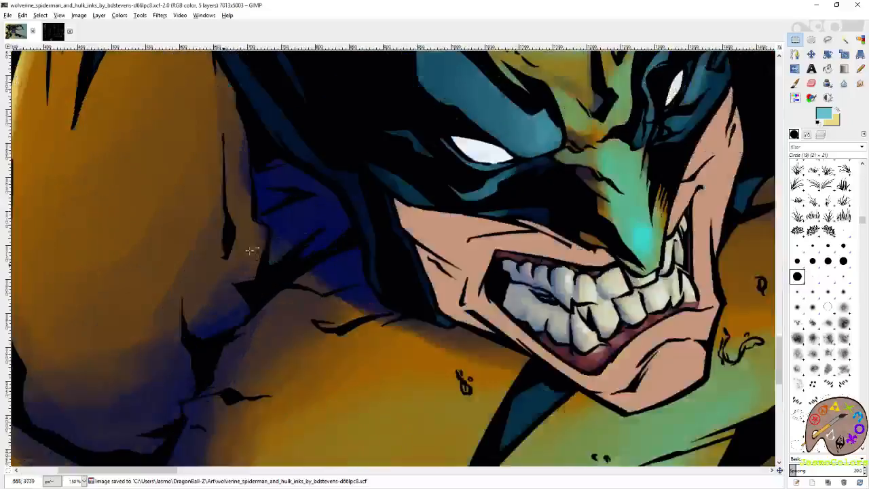
scroll(502, 262, "up", 5)
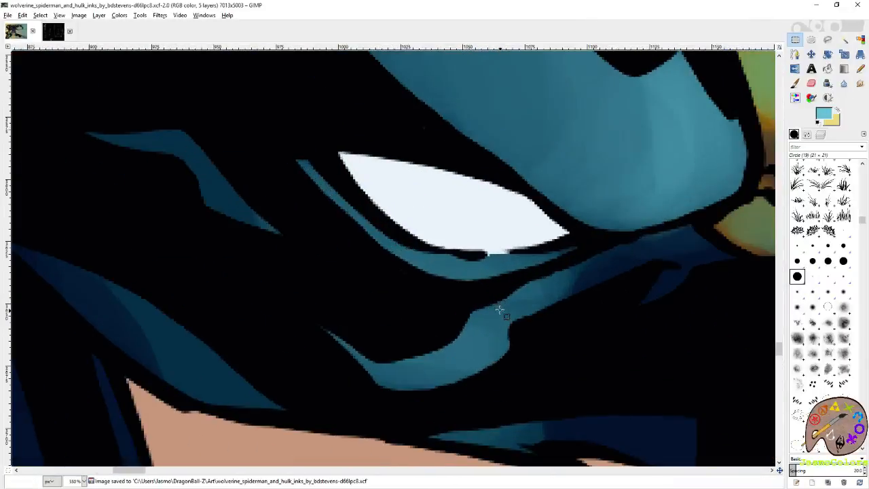
key("p")
left_click(821, 135)
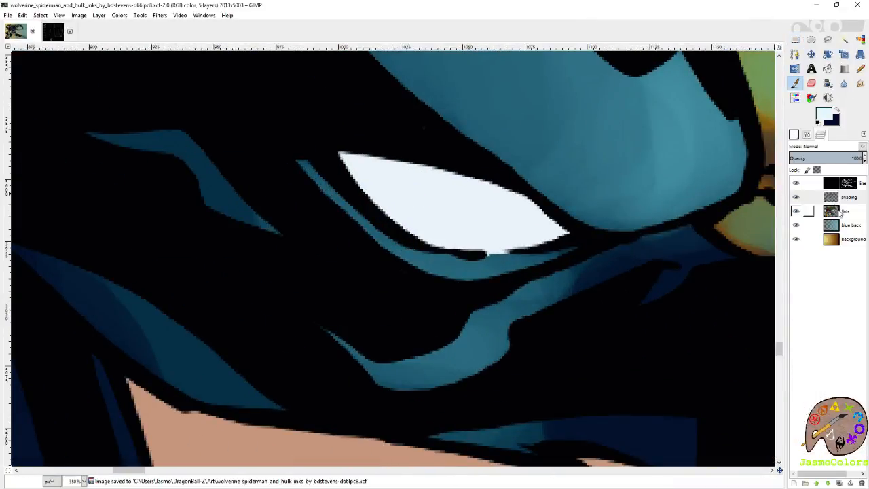
left_click(849, 197)
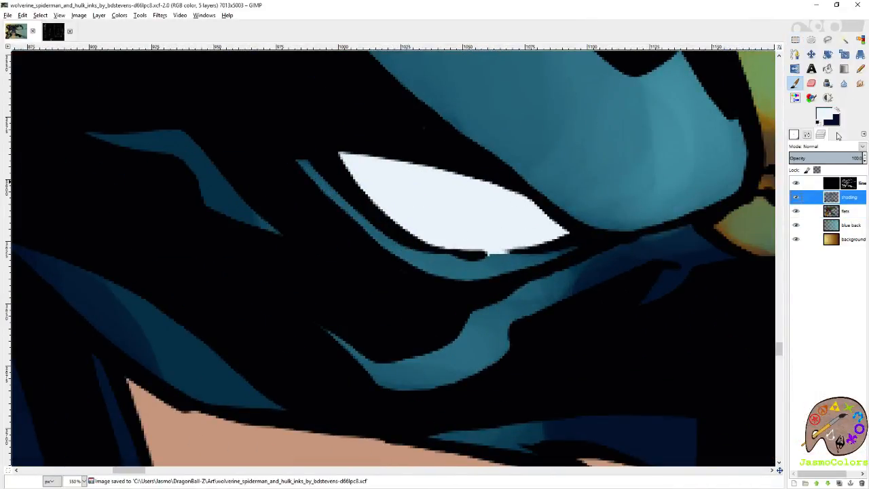
left_click(827, 117)
left_click(750, 133)
left_click(733, 115)
left_click(798, 183)
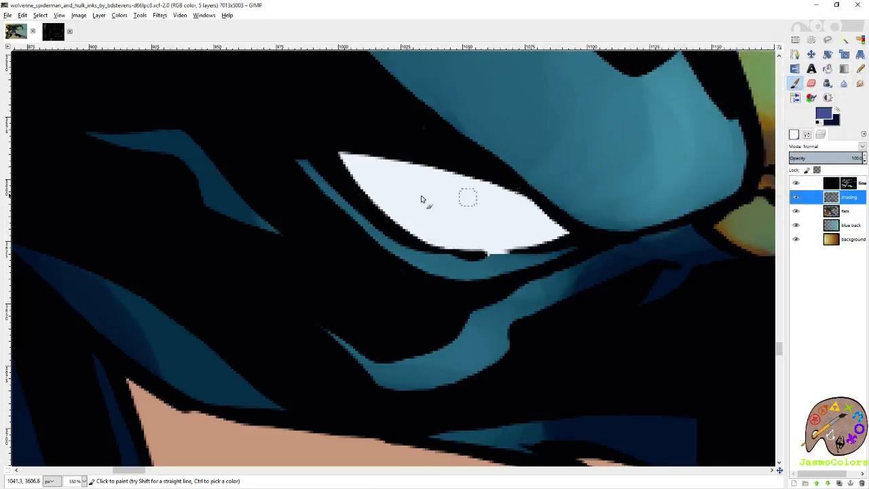
- Shade Wolverine's larger white eye with Circle (19), darken its upper and outer edges with Circle (01), and save the image
left_click(808, 135)
left_click(798, 277)
mouse_move(398, 155)
left_mouse_down()
mouse_move(379, 178)
mouse_move(411, 174)
mouse_move(394, 192)
mouse_move(434, 216)
mouse_move(495, 202)
mouse_move(494, 186)
mouse_move(479, 204)
mouse_move(481, 226)
mouse_move(518, 214)
mouse_move(538, 220)
mouse_move(381, 157)
mouse_move(386, 168)
mouse_move(403, 161)
mouse_move(430, 177)
mouse_move(421, 197)
left_mouse_up()
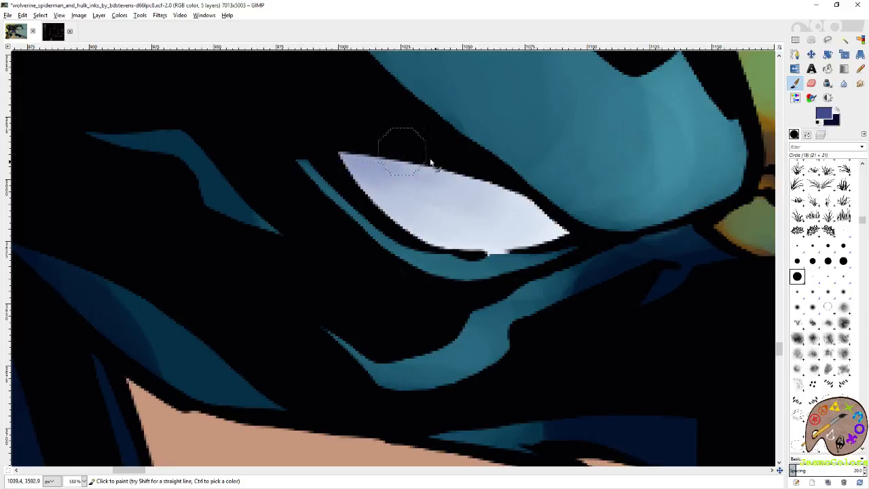
left_click(843, 232)
mouse_move(345, 152)
left_mouse_down()
mouse_move(422, 161)
mouse_move(436, 167)
mouse_move(403, 157)
mouse_move(542, 210)
mouse_move(514, 193)
mouse_move(563, 228)
left_mouse_up()
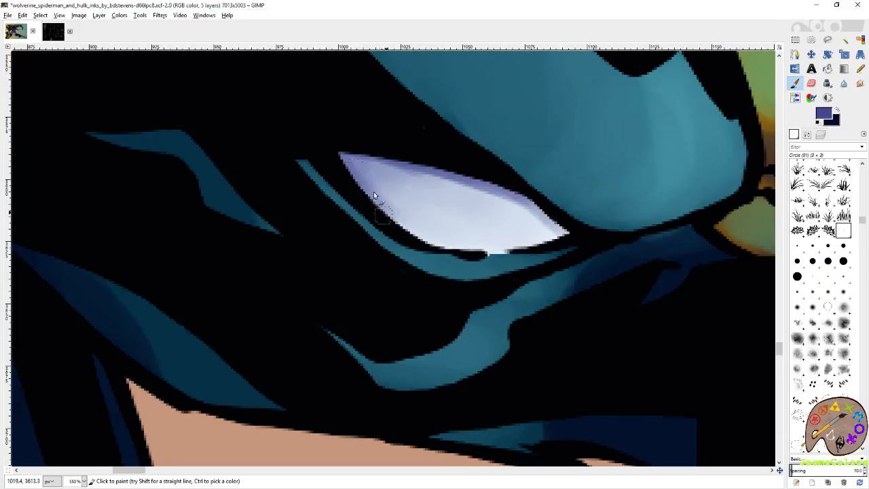
key("ctrl+s")
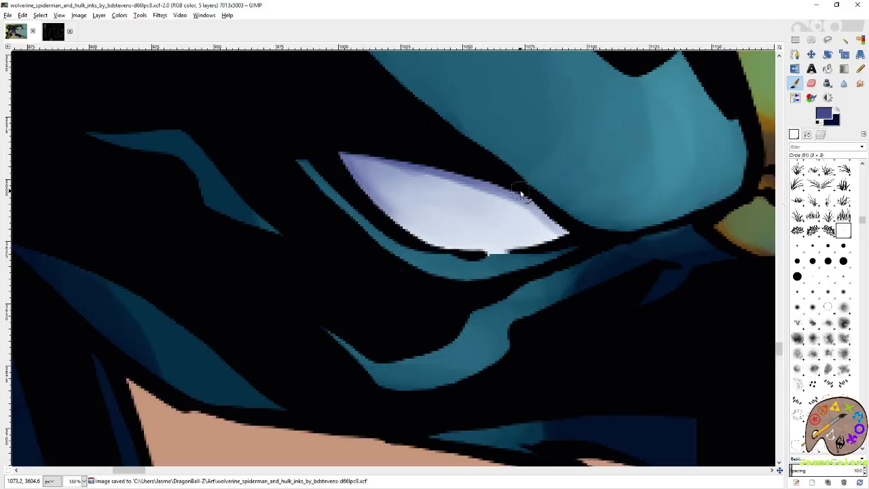
- Paint violet-blue shading along the upper and inner edges of Wolverine's narrower eye with Circle (01) and save the image
left_click_drag(623, 189, 451, 258)
mouse_move(747, 126)
left_mouse_down()
mouse_move(562, 198)
mouse_move(619, 162)
mouse_move(567, 173)
mouse_move(553, 195)
mouse_move(588, 131)
mouse_move(573, 168)
mouse_move(595, 132)
mouse_move(557, 195)
left_mouse_up()
left_click_drag(589, 135, 544, 225)
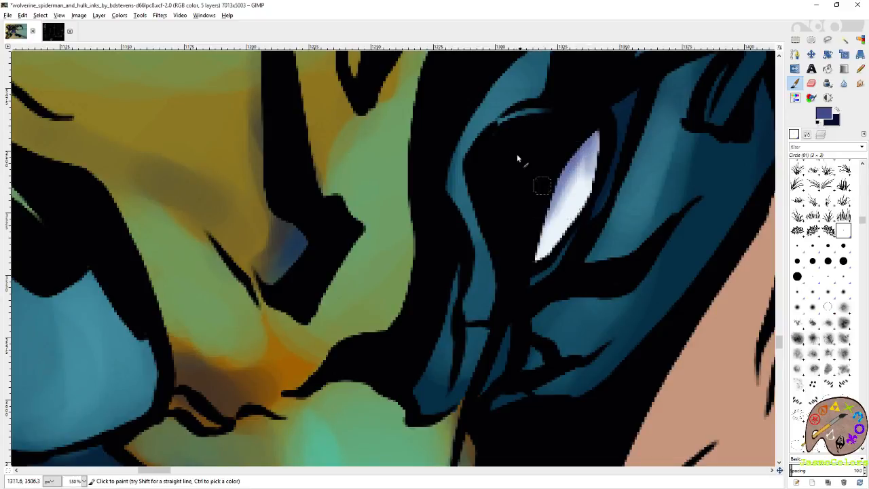
mouse_move(597, 135)
left_mouse_down()
mouse_move(600, 143)
mouse_move(573, 152)
left_mouse_up()
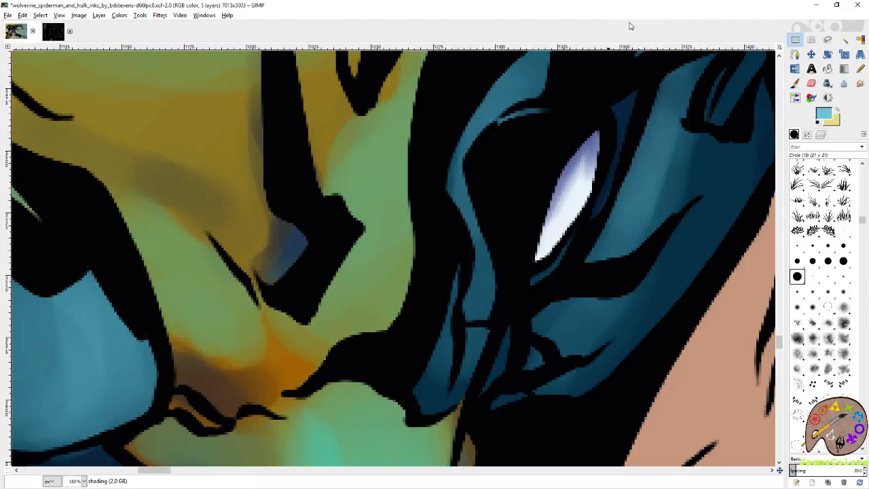
scroll(645, 197, "down", 7)
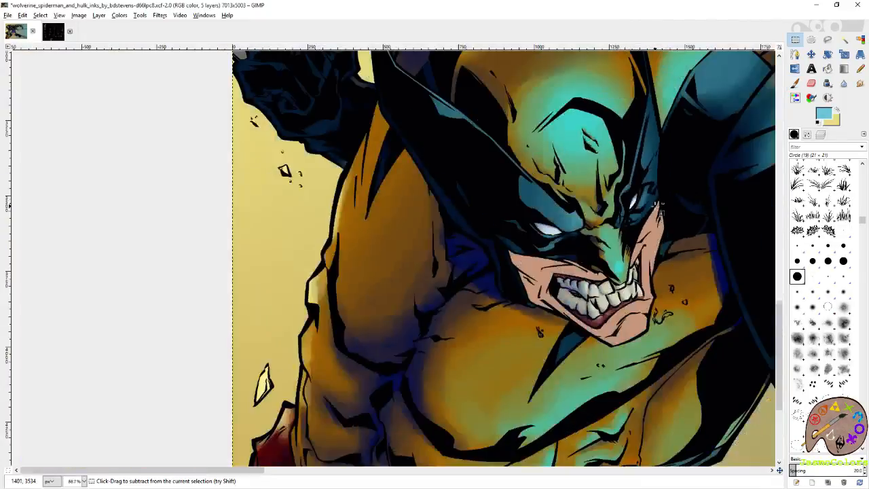
scroll(646, 197, "down", 3)
key("ctrl+s")
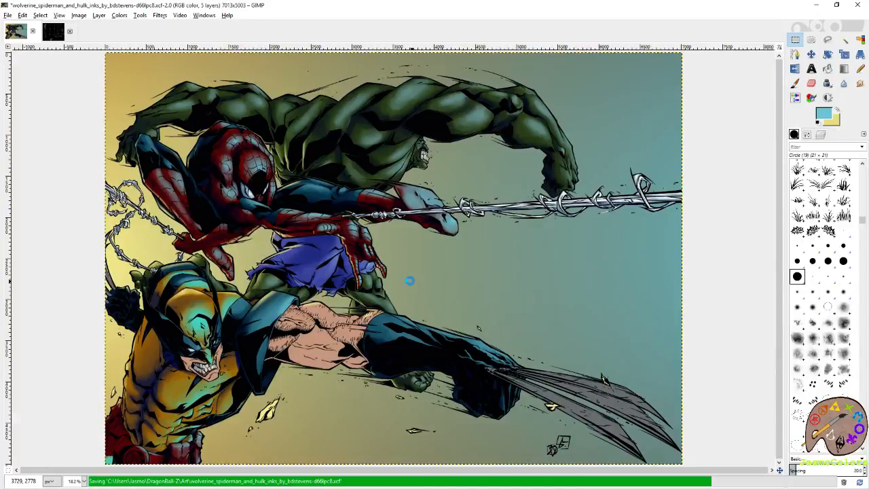
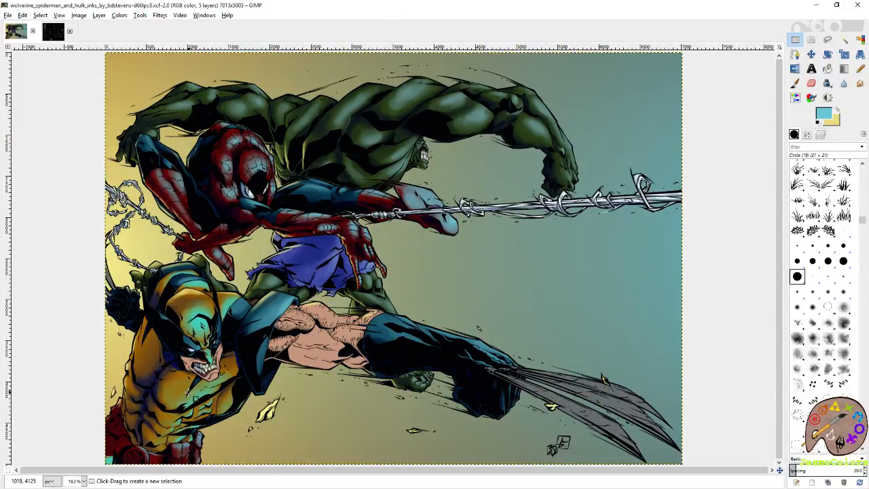
- Save the image and make the flats layer active
key("ctrl")
key("ctrl+s")
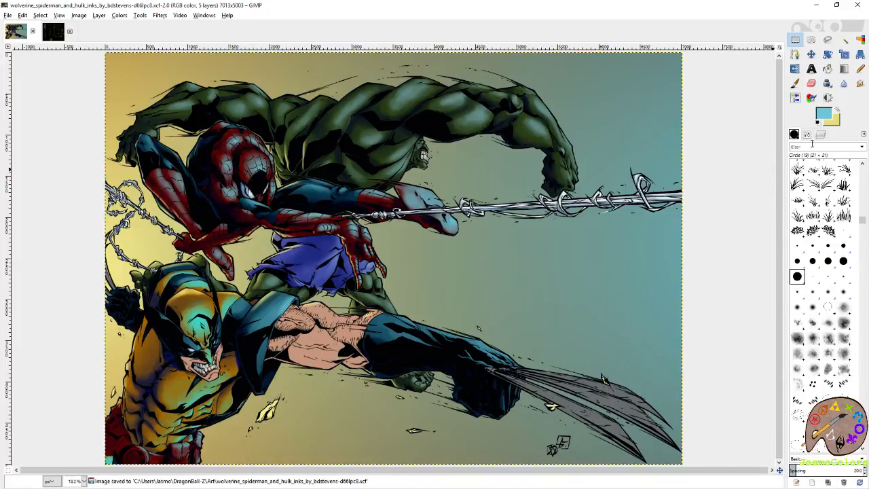
left_click(824, 135)
left_click(853, 211)
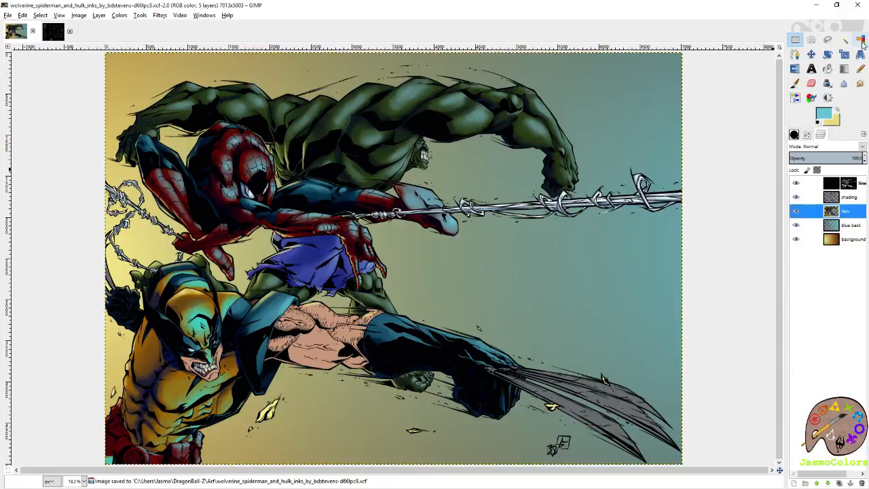
left_click(861, 40)
left_click(306, 343)
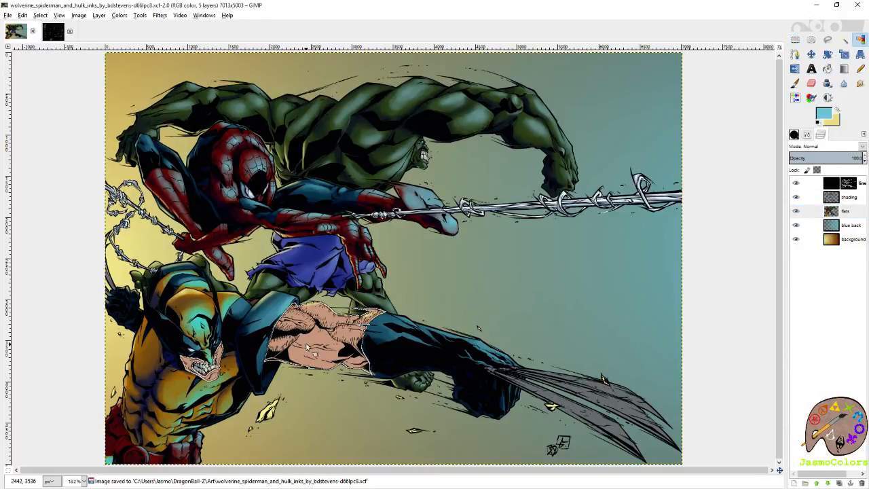
scroll(250, 386, "up", 4)
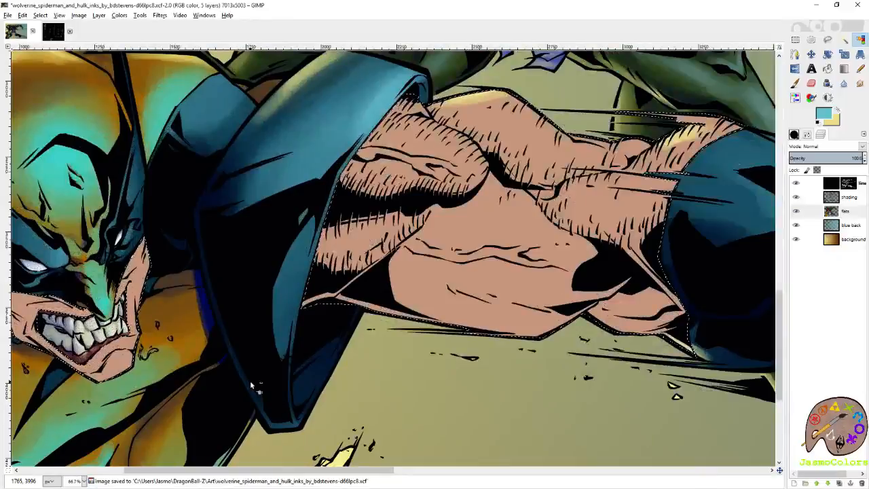
scroll(250, 386, "right", 9)
left_click(612, 362)
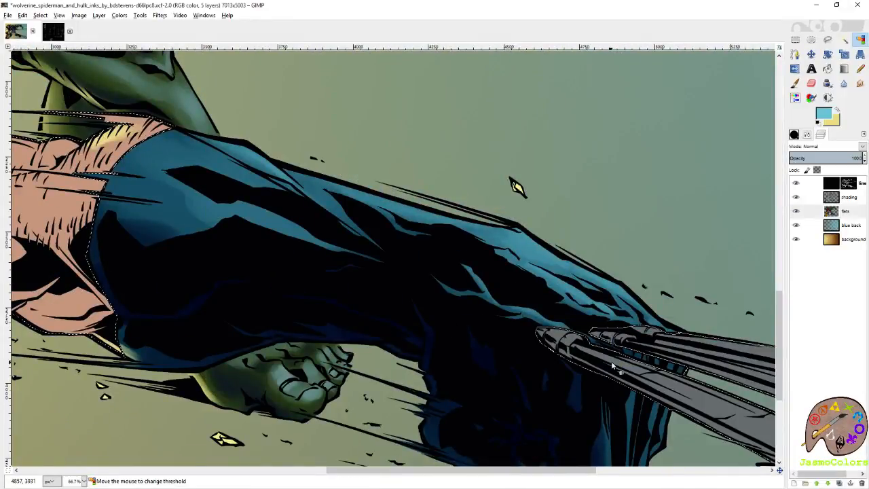
scroll(604, 364, "down", 5)
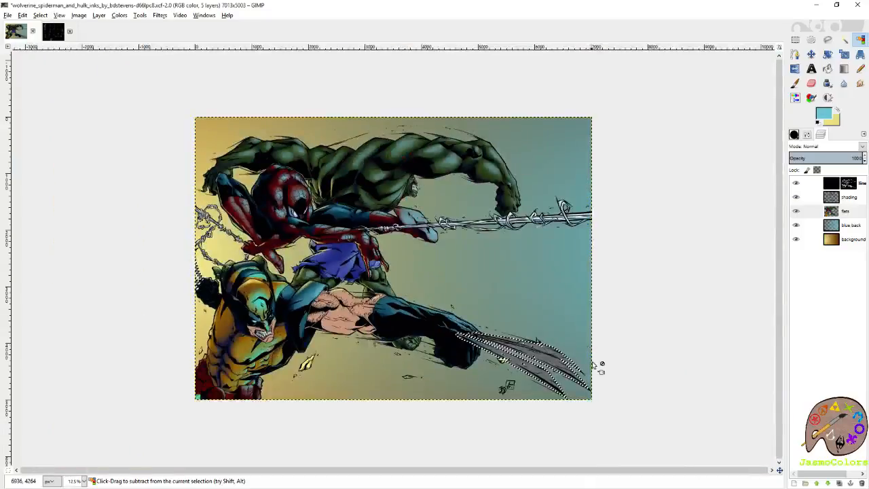
scroll(605, 377, "up", 2)
key("r")
- Pick the gray of Wolverine's claws as the foreground color for the Pencil
left_click(860, 70)
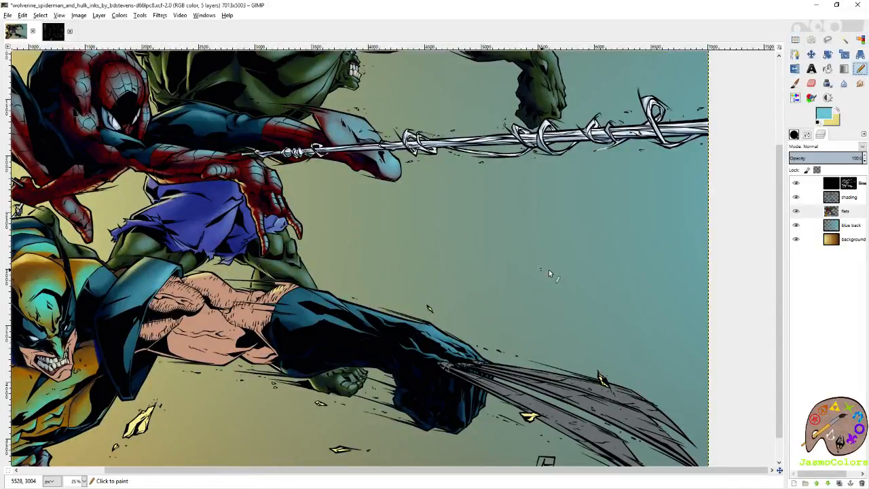
scroll(549, 285, "down", 2)
left_click(534, 347, "ctrl")
scroll(220, 273, "up", 6)
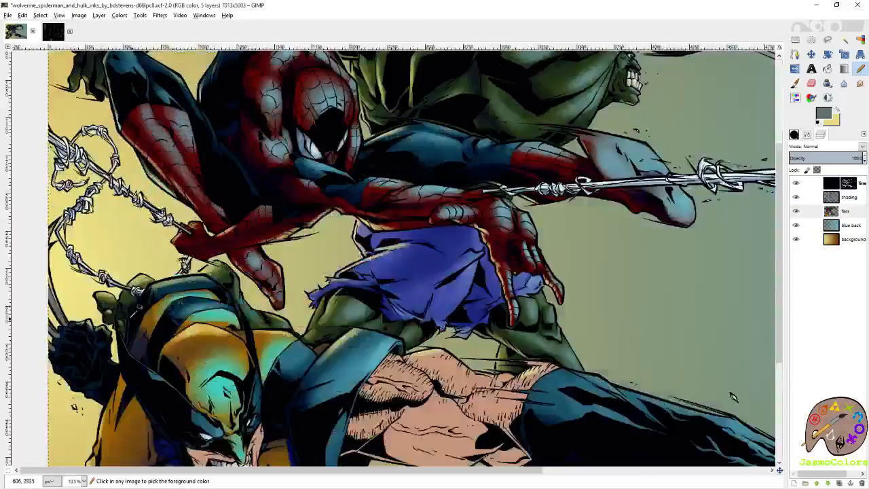
- Fill the small unfilled claw sliver behind the webbing, along the canvas edge, with the claws' gray
scroll(399, 284, "up", 2)
scroll(399, 284, "down", 1)
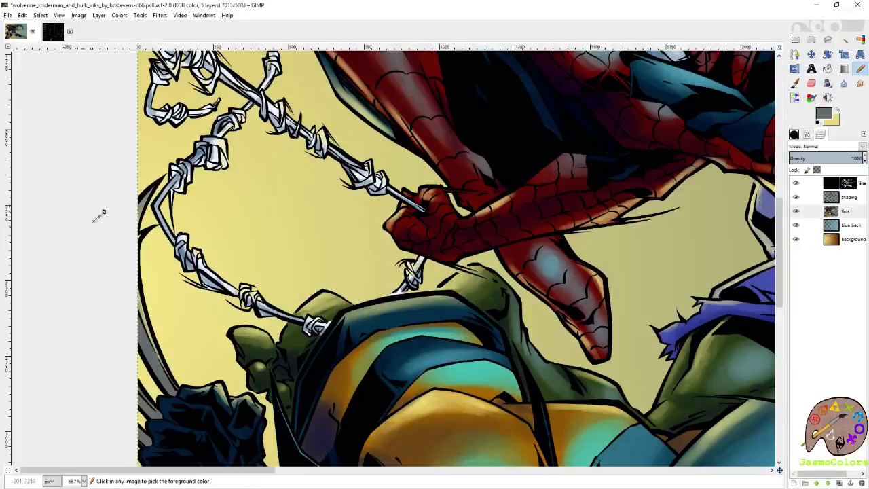
scroll(101, 214, "up", 3)
scroll(218, 265, "up", 3)
left_click_drag(235, 196, 216, 218)
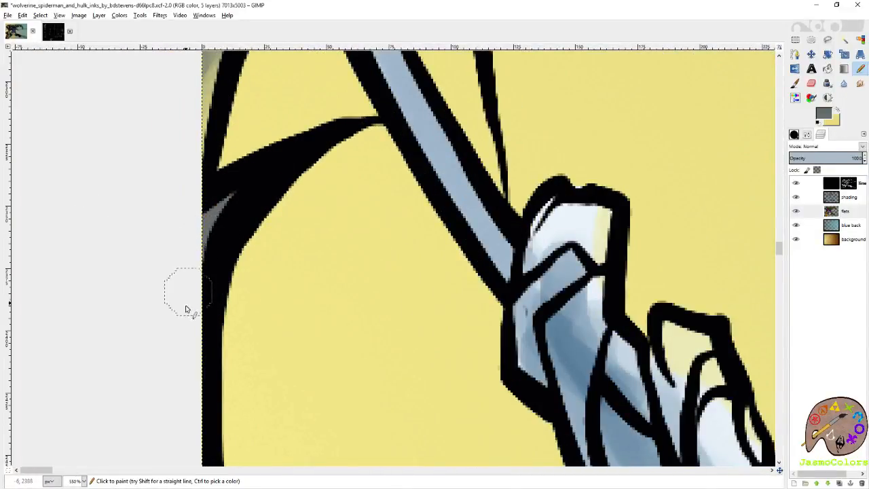
scroll(287, 335, "down", 2)
scroll(262, 232, "up", 1)
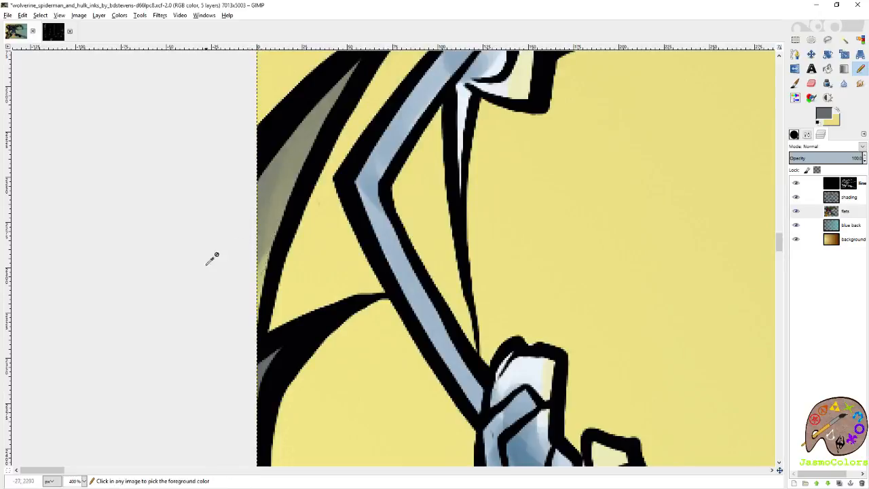
scroll(224, 233, "down", 6)
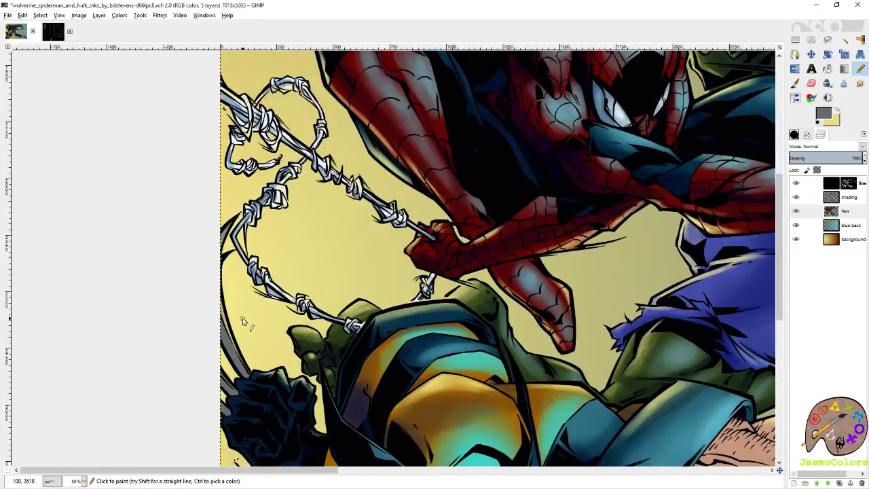
scroll(243, 321, "down", 1)
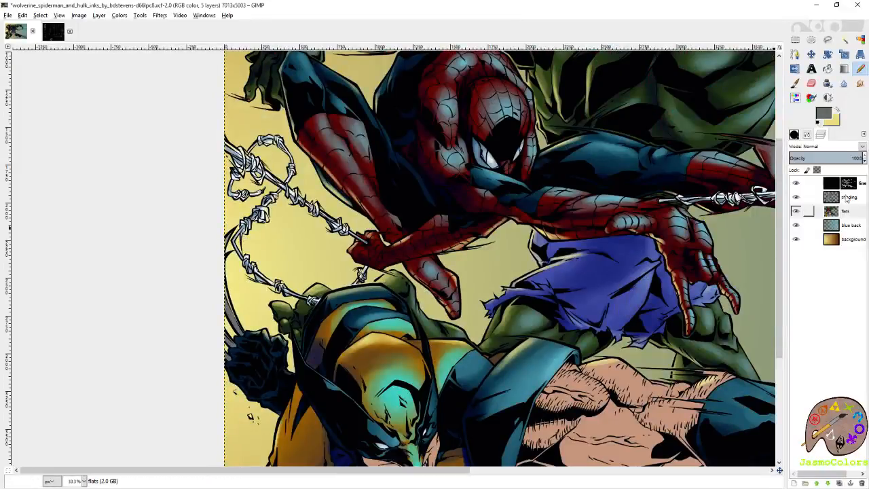
- Select the gray claws by color on the flats layer and pick their gray as the Eraser's background color
left_click(861, 40)
left_click(227, 311)
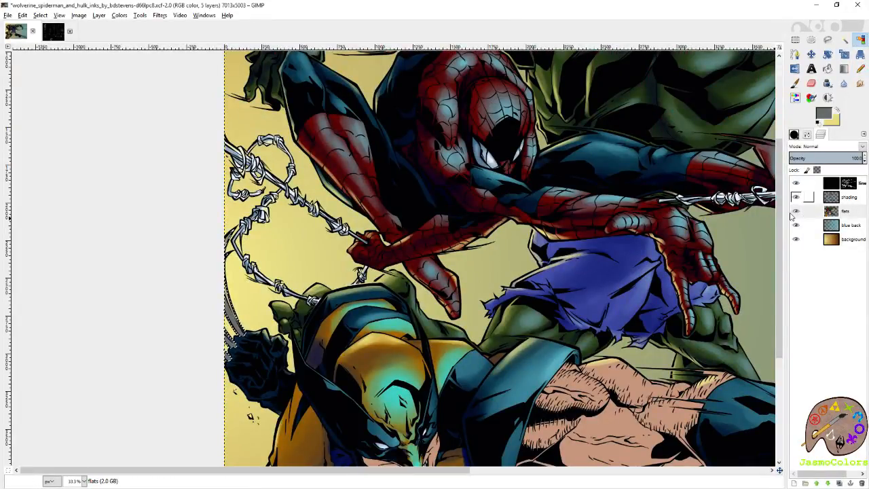
scroll(289, 325, "up", 3)
key("p")
left_click(117, 287, "ctrl")
key("shift+e")
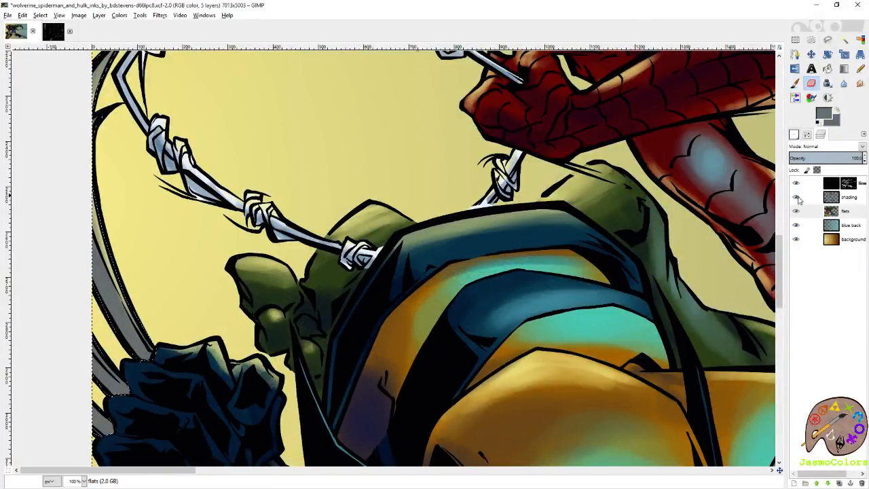
- Make the shading layer active and set the foreground color to a dark, muted navy blue
left_click(848, 198)
left_click(823, 113)
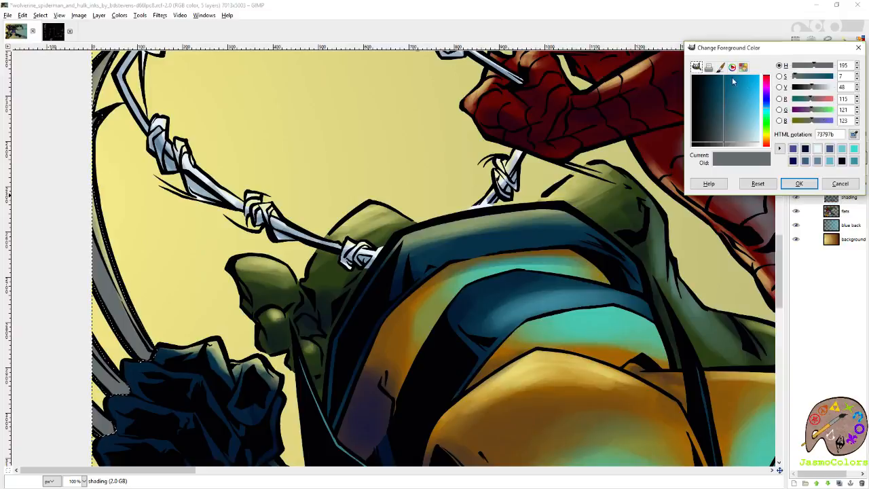
left_click_drag(716, 141, 712, 115)
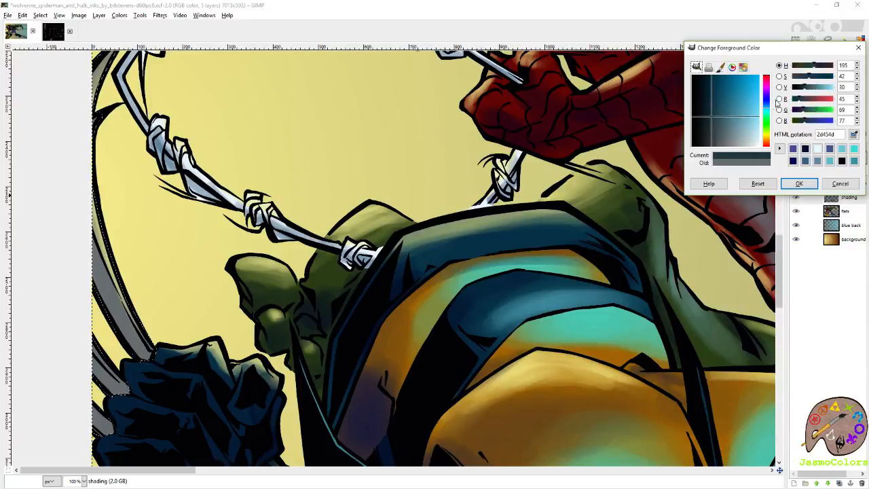
left_click(767, 106)
left_click(797, 184)
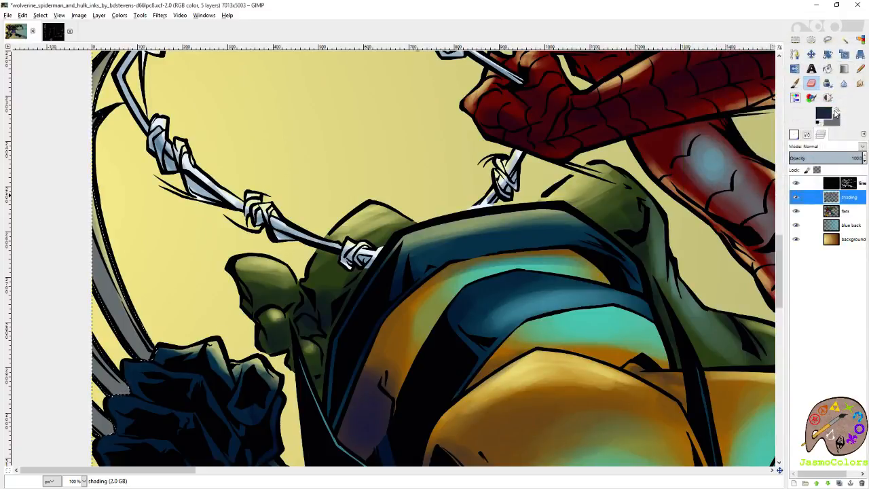
- Swap the foreground and background colors, and set the foreground to the light gray d4ddde
left_click(824, 114)
left_click(741, 144)
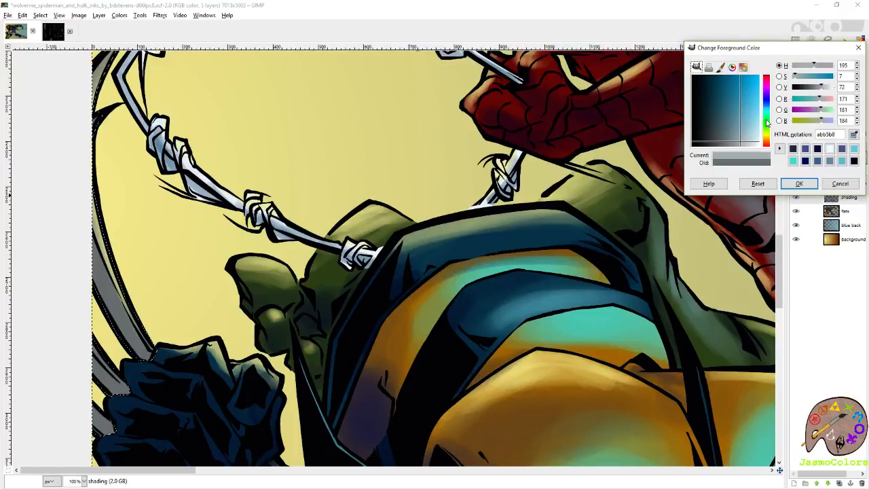
left_click_drag(770, 117, 751, 145)
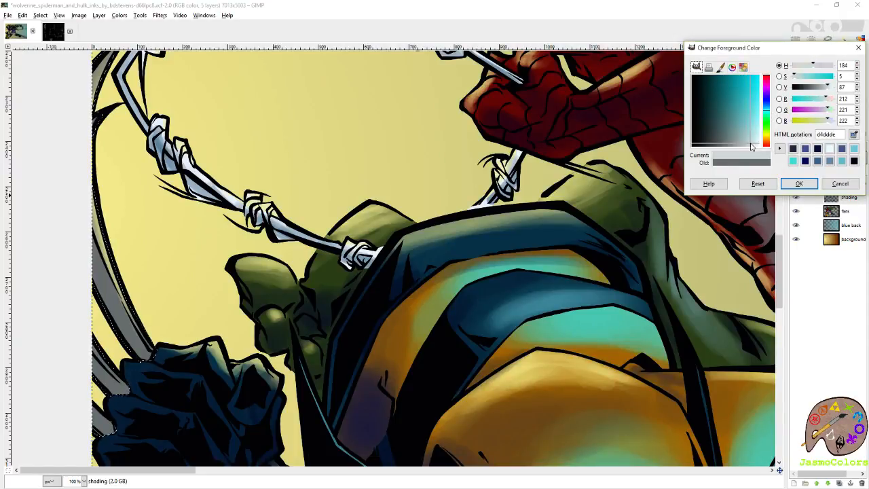
left_click(790, 184)
- Paint light-gray highlights with the Paintbrush and Circle (19) on the claws of Wolverine's raised fist at the canvas edge
left_click_drag(326, 221, 615, 290)
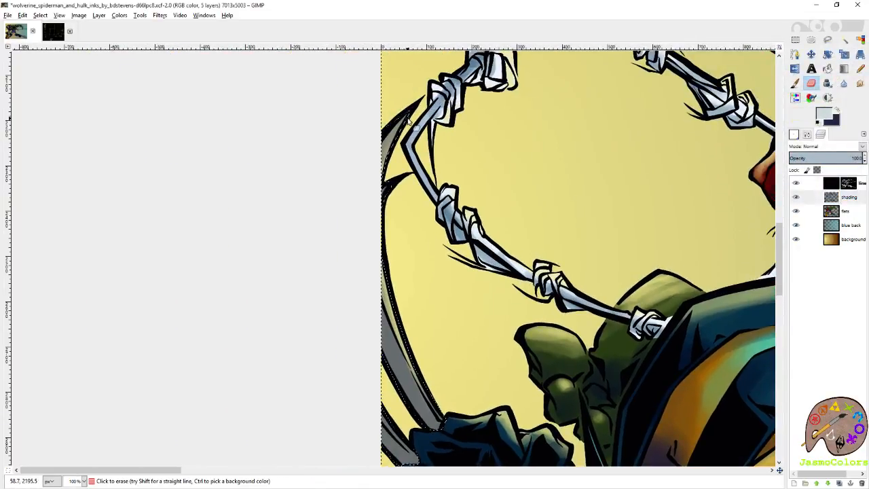
left_click(794, 82)
left_click(794, 133)
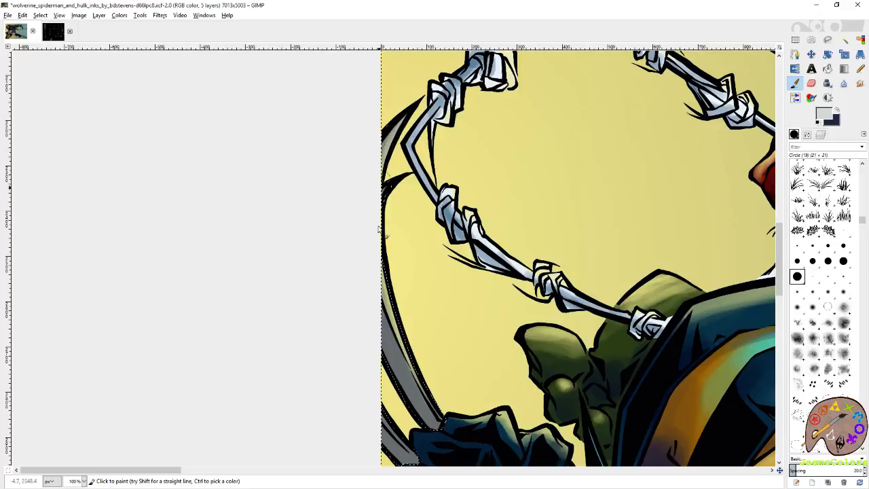
scroll(391, 217, "down", 3)
mouse_move(388, 242)
left_mouse_down()
mouse_move(419, 297)
mouse_move(374, 204)
mouse_move(404, 288)
mouse_move(366, 221)
mouse_move(388, 266)
left_mouse_up()
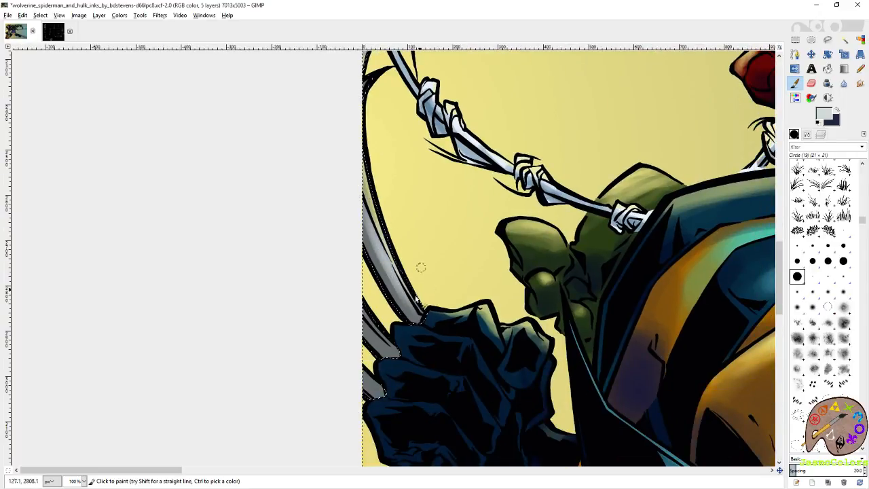
scroll(416, 370, "down", 2)
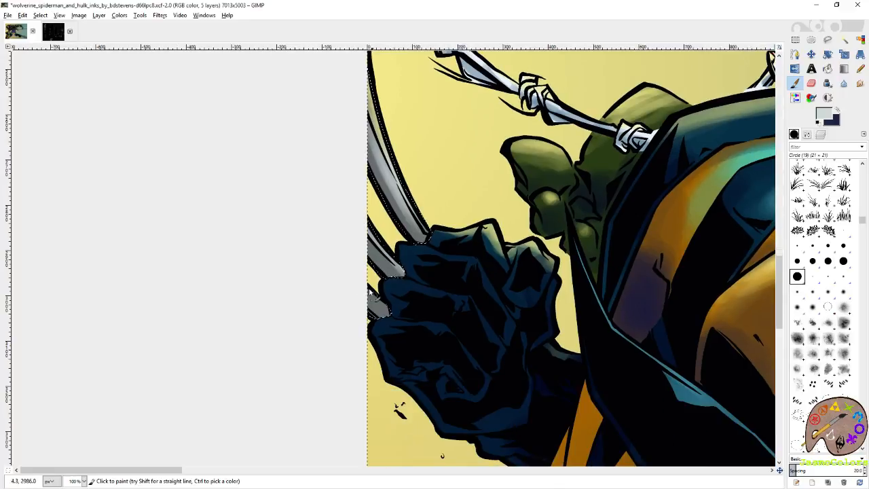
left_click(386, 151, "ctrl")
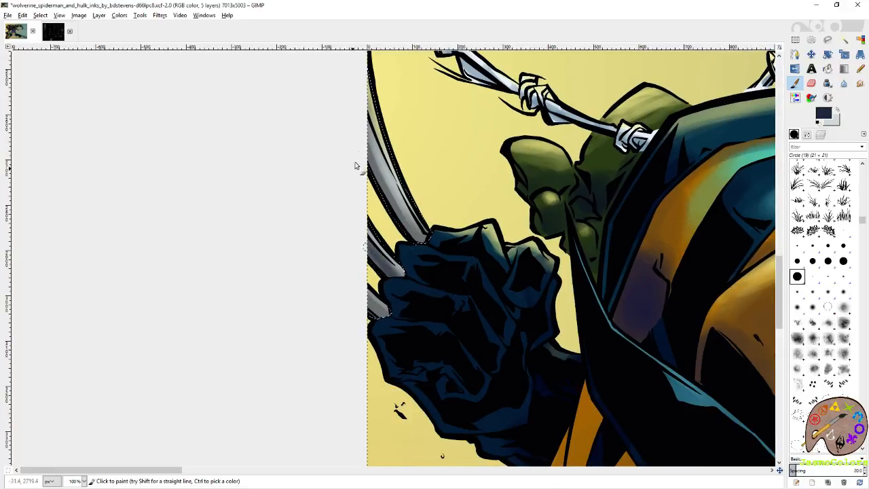
- Shade the edges of the raised fist's claws with the dark navy blue and save the image
left_click_drag(365, 167, 415, 232)
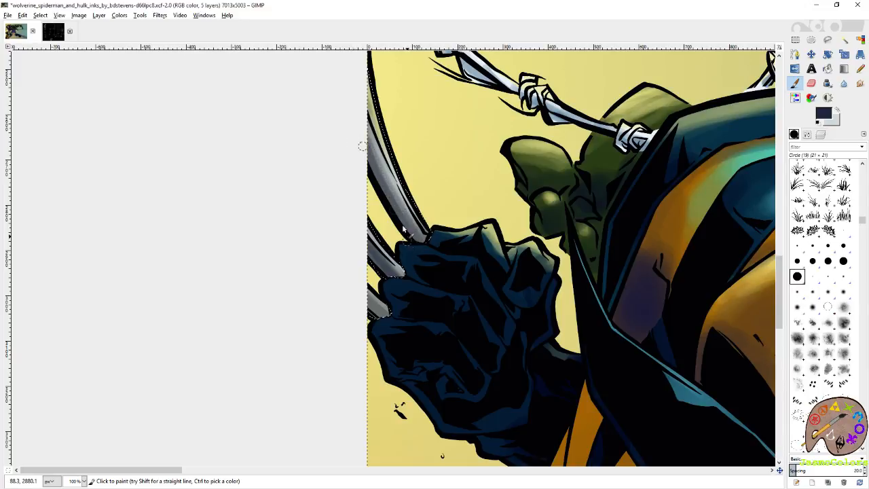
left_click_drag(469, 303, 133, 205)
left_click_drag(611, 326, 197, 129)
left_click_drag(621, 256, 133, 116)
left_click_drag(628, 272, 214, 226)
left_click_drag(696, 195, 214, 231)
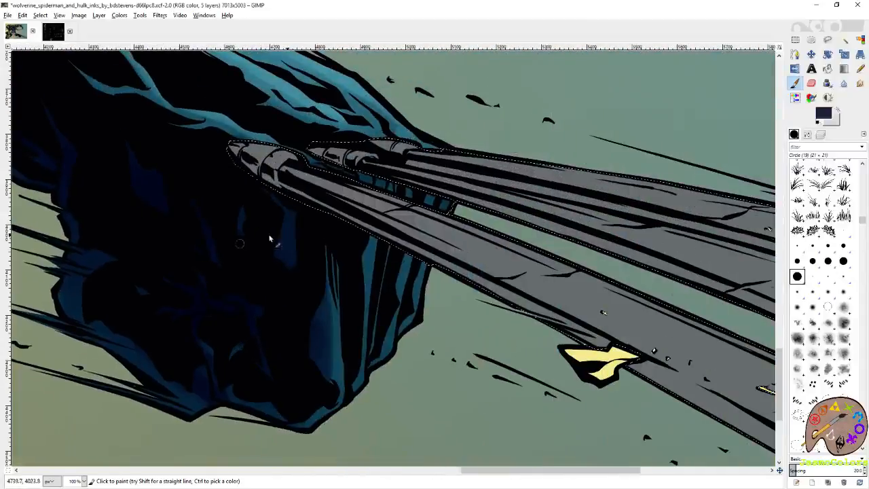
key("ctrl+s")
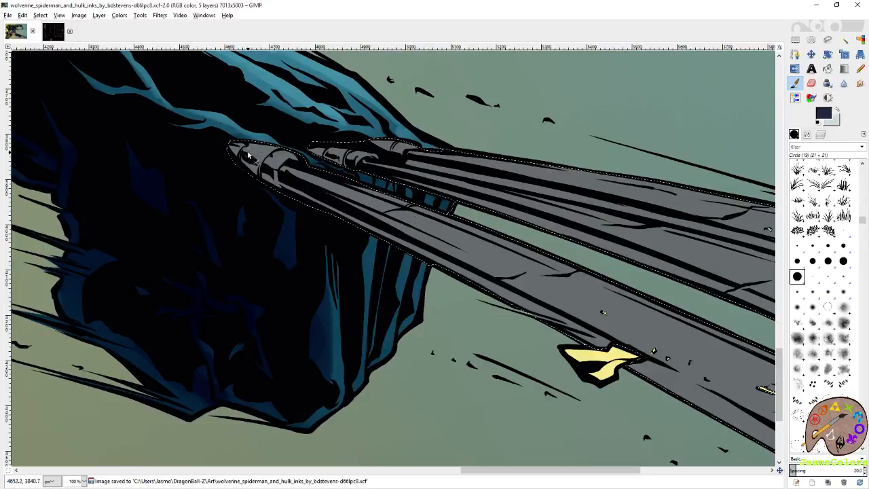
- Paint dark navy shading on the lowest claw of Wolverine's outstretched fist, from its base along the underside past the yellow shard
left_click_drag(249, 164, 237, 154)
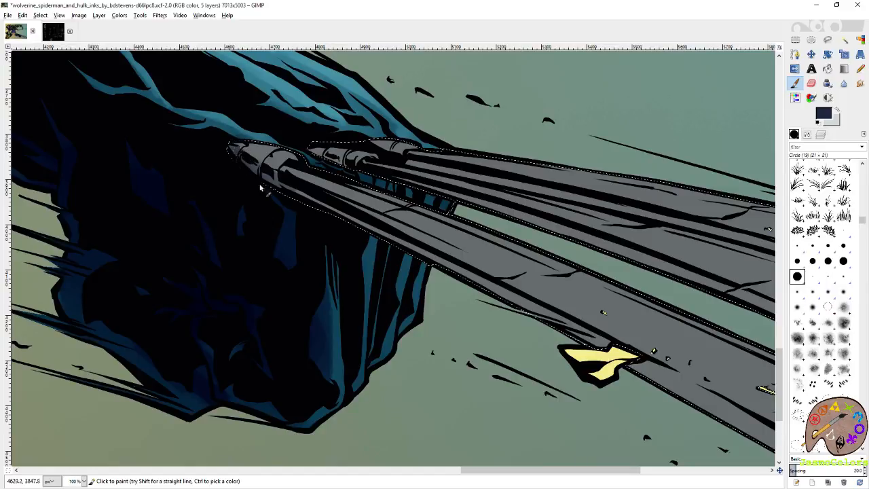
left_click_drag(339, 212, 464, 278)
left_click_drag(467, 284, 270, 232)
mouse_move(218, 206)
left_mouse_down()
mouse_move(471, 333)
mouse_move(394, 288)
mouse_move(478, 328)
left_mouse_up()
left_click_drag(475, 318, 301, 219)
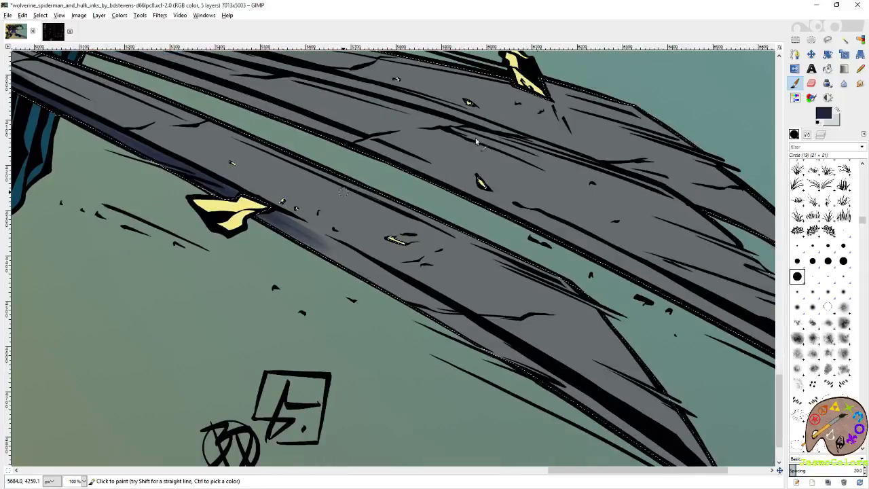
- Enlarge the brush to 93.76 and extend the navy shading along the undersides of the outstretched fist's claws to their tips
scroll(343, 191, "down", 2)
left_click_drag(328, 180, 358, 233)
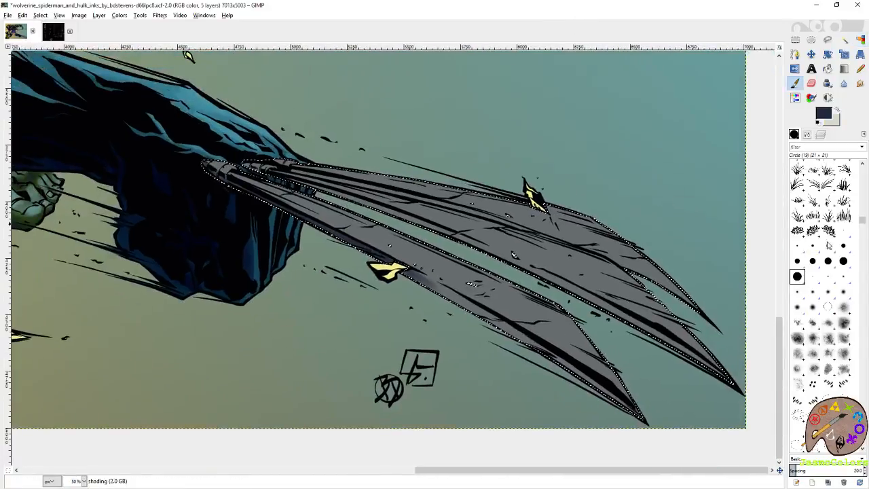
left_click(806, 134)
left_click(794, 196)
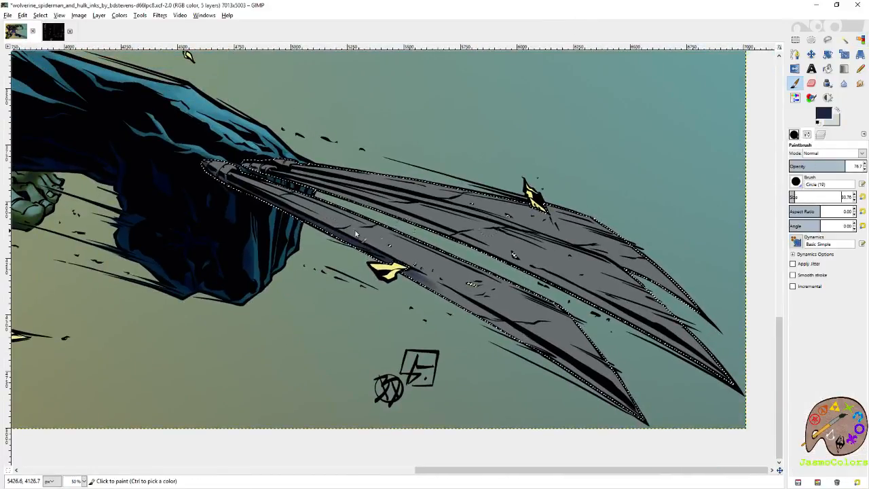
left_click_drag(350, 236, 499, 326)
left_click_drag(446, 295, 612, 381)
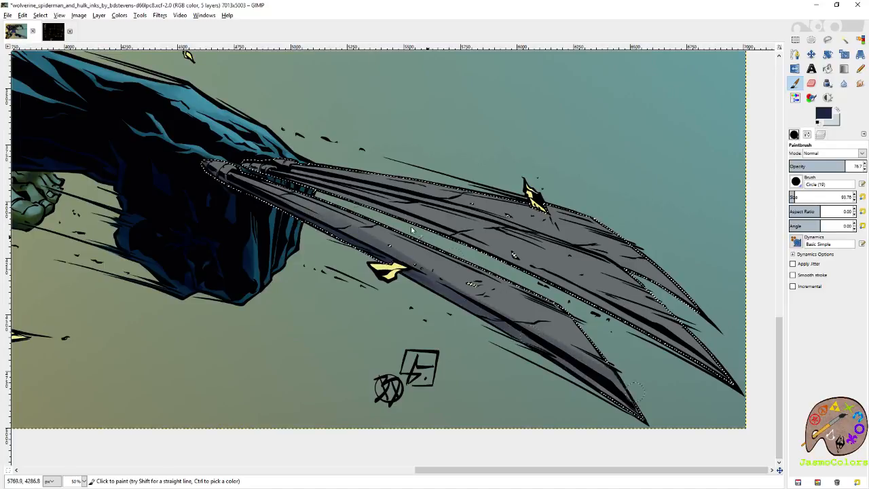
mouse_move(270, 170)
left_mouse_down()
mouse_move(450, 228)
mouse_move(580, 292)
mouse_move(436, 227)
mouse_move(642, 325)
mouse_move(734, 386)
left_mouse_up()
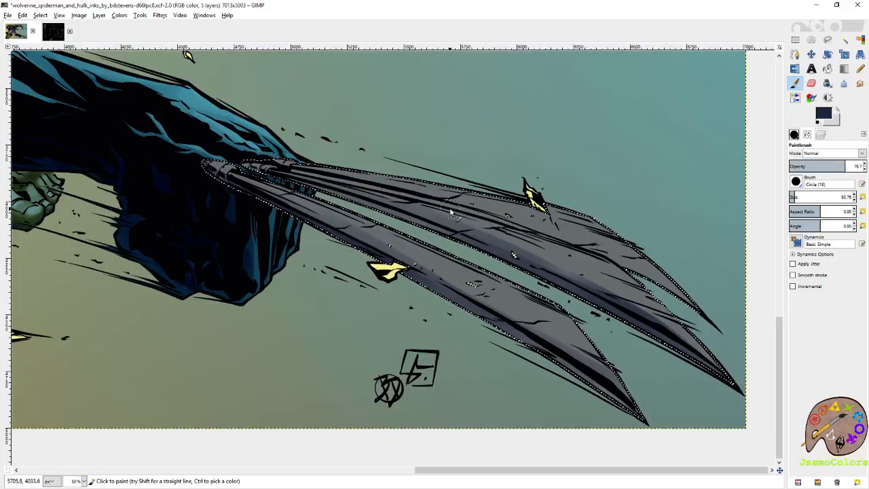
- Continue the dark navy shading along the underside of the outstretched fist's lowest claw down to its tip
key("shift+o")
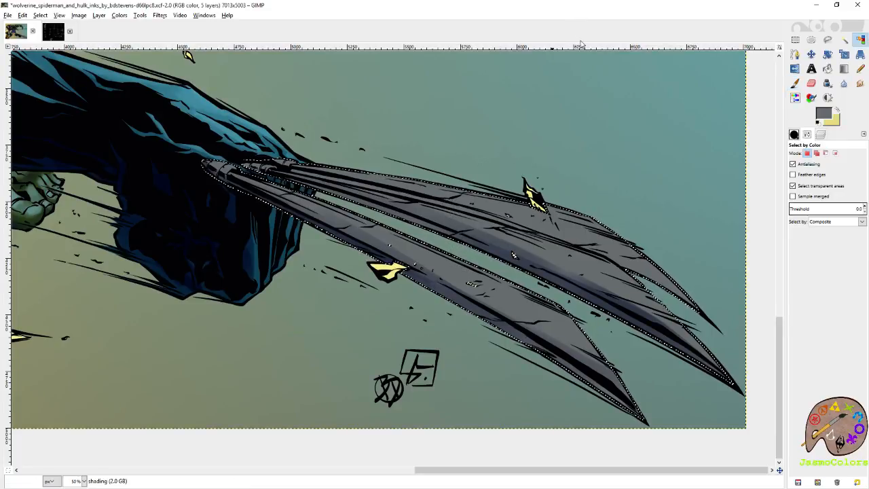
scroll(572, 234, "up", 2)
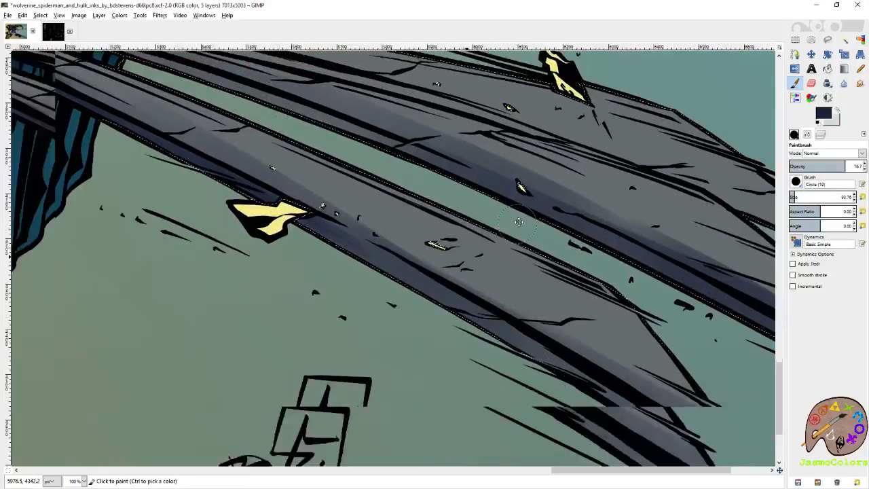
left_click_drag(519, 222, 521, 204)
left_click_drag(307, 197, 556, 345)
mouse_move(556, 345)
left_mouse_down()
mouse_move(372, 249)
mouse_move(603, 378)
left_mouse_up()
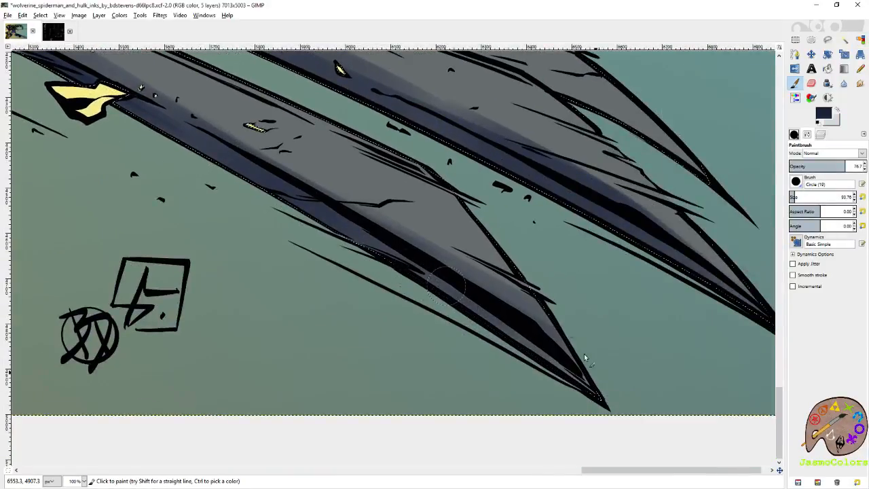
- Switch to light gray and paint a broad highlight along the upper side of the outstretched fist's lowest claw
key("x")
mouse_move(367, 163)
left_mouse_down()
mouse_move(510, 245)
mouse_move(355, 149)
left_mouse_up()
left_click_drag(189, 83, 456, 273)
mouse_move(386, 243)
left_mouse_down()
mouse_move(543, 319)
mouse_move(354, 208)
left_mouse_up()
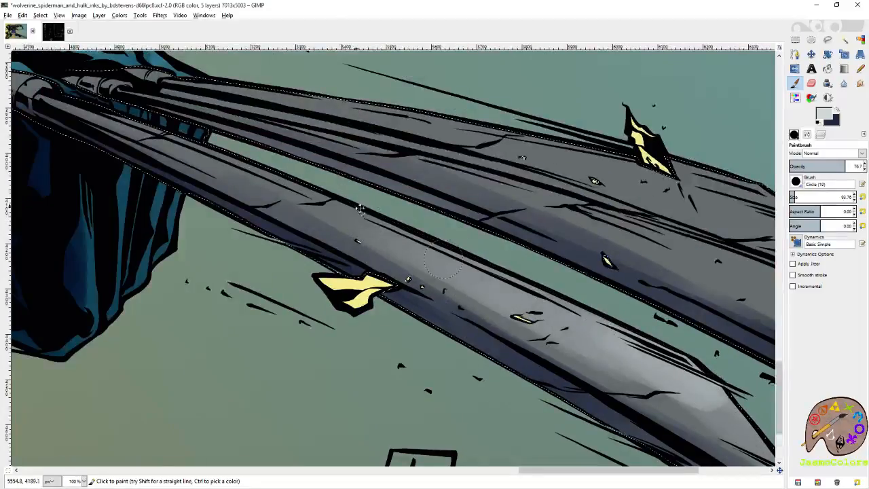
left_click_drag(157, 129, 357, 247)
left_click_drag(288, 220, 475, 307)
left_click_drag(226, 187, 216, 183)
mouse_move(277, 188)
left_mouse_down()
mouse_move(313, 192)
mouse_move(308, 185)
mouse_move(361, 180)
left_mouse_up()
- Paint broad light-gray highlights along the middle and upper claws of the outstretched fist
left_click_drag(501, 207, 348, 197)
mouse_move(237, 178)
left_mouse_down()
mouse_move(538, 264)
mouse_move(549, 253)
mouse_move(679, 292)
left_mouse_up()
left_click_drag(736, 305, 473, 246)
mouse_move(381, 200)
left_mouse_down()
mouse_move(568, 249)
mouse_move(631, 299)
mouse_move(611, 288)
left_mouse_up()
left_click_drag(400, 210, 645, 307)
left_click_drag(714, 345, 510, 218)
left_click_drag(422, 174, 505, 234)
- Reduce the brush size to 42 and add finer light-gray highlights between the ink lines of the two upper claws
left_click(862, 198)
left_click(855, 196)
mouse_move(342, 195)
left_mouse_down()
mouse_move(443, 243)
mouse_move(386, 205)
mouse_move(378, 199)
mouse_move(455, 262)
mouse_move(437, 261)
mouse_move(550, 350)
left_mouse_up()
mouse_move(234, 160)
left_mouse_down()
mouse_move(391, 263)
mouse_move(604, 354)
left_mouse_up()
mouse_move(219, 202)
left_mouse_down()
mouse_move(543, 330)
mouse_move(587, 358)
left_mouse_up()
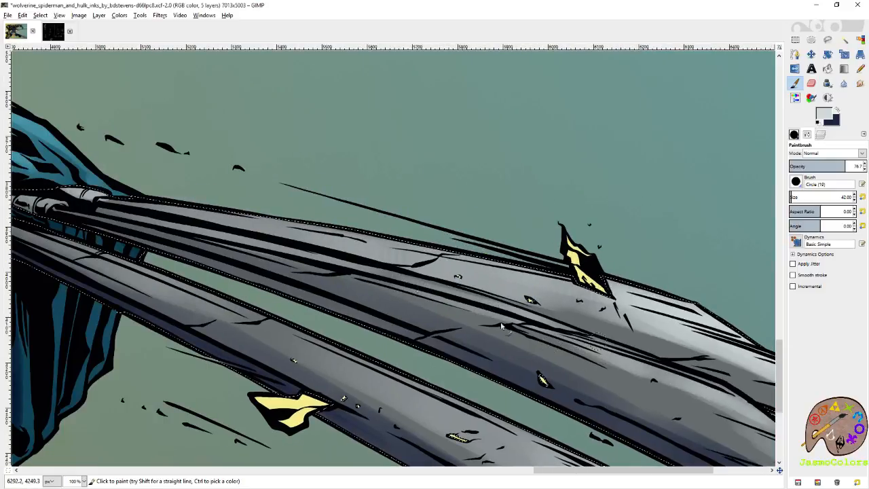
left_click_drag(325, 257, 570, 347)
left_click_drag(186, 237, 616, 368)
- Carry the light-gray highlights along the outstretched fist's claws back to their bases and save the image
left_click_drag(767, 425, 441, 257)
left_click_drag(380, 212, 561, 286)
left_click_drag(501, 293, 621, 337)
left_click_drag(501, 264, 584, 303)
mouse_move(643, 298)
left_mouse_down()
mouse_move(444, 238)
mouse_move(603, 347)
mouse_move(777, 410)
left_mouse_up()
mouse_move(483, 279)
left_mouse_down()
mouse_move(608, 320)
mouse_move(557, 297)
left_mouse_up()
left_click_drag(178, 199, 379, 239)
left_click_drag(288, 239, 383, 257)
left_click_drag(273, 235, 368, 254)
key("ctrl+s")
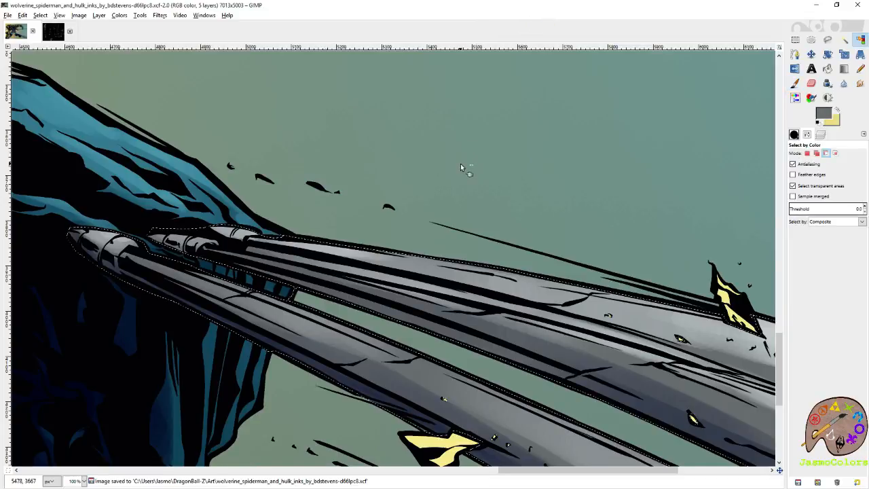
scroll(460, 164, "down", 6)
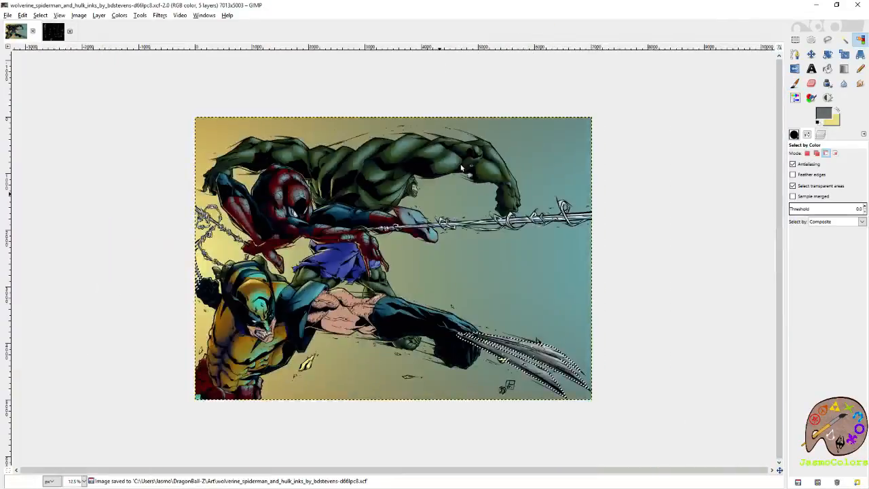
key("ctrl+s")
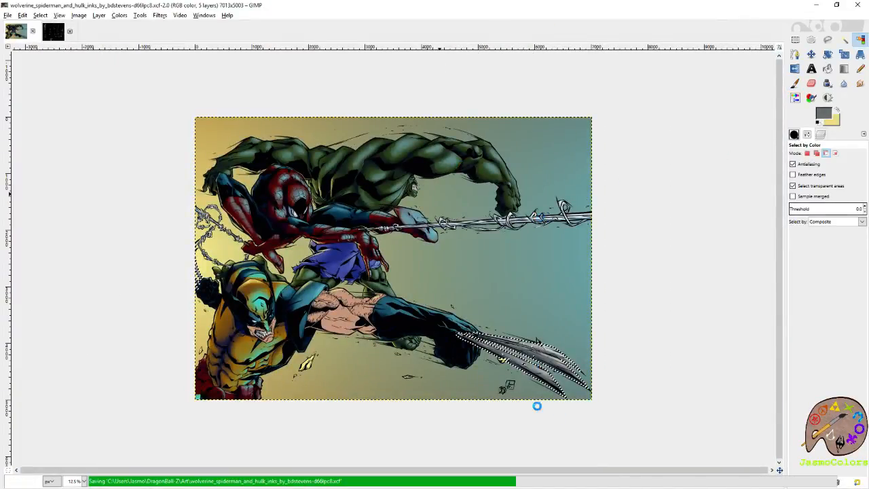
- Brighten the light-gray highlights on the outstretched fist's claws, working toward the bases at the knuckles
scroll(632, 421, "up", 3)
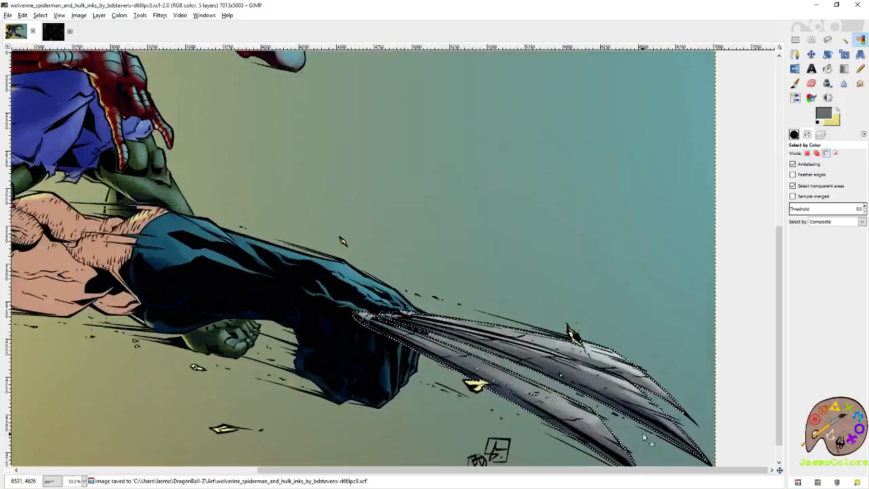
scroll(643, 435, "up", 3)
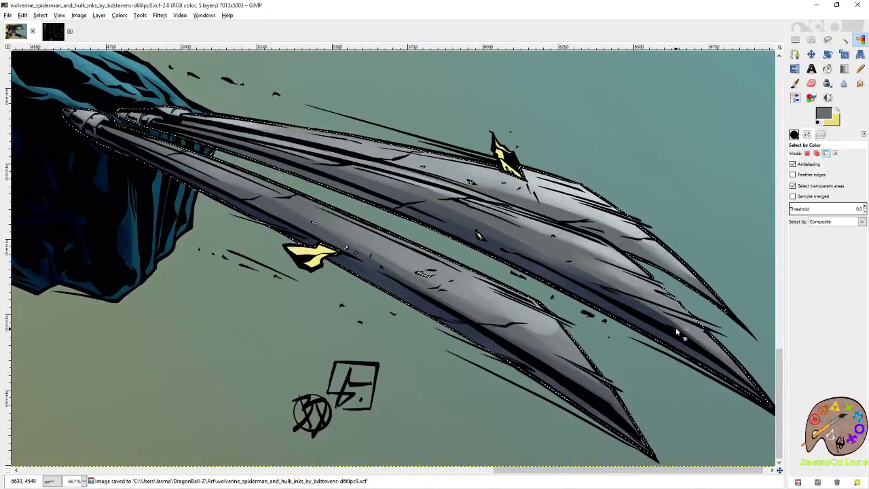
scroll(653, 355, "up", 1)
key("p")
mouse_move(473, 278)
left_mouse_down()
mouse_move(442, 274)
mouse_move(377, 223)
left_mouse_up()
mouse_move(433, 264)
left_mouse_down()
mouse_move(461, 292)
mouse_move(306, 191)
mouse_move(339, 203)
left_mouse_up()
left_click_drag(339, 203, 537, 313)
mouse_move(408, 263)
left_mouse_down()
mouse_move(600, 341)
mouse_move(570, 338)
left_mouse_up()
left_click_drag(378, 259, 611, 364)
left_click_drag(413, 264, 548, 332)
mouse_move(414, 287)
left_mouse_down()
mouse_move(349, 260)
mouse_move(400, 286)
mouse_move(529, 308)
left_mouse_up()
left_click_drag(428, 242, 611, 272)
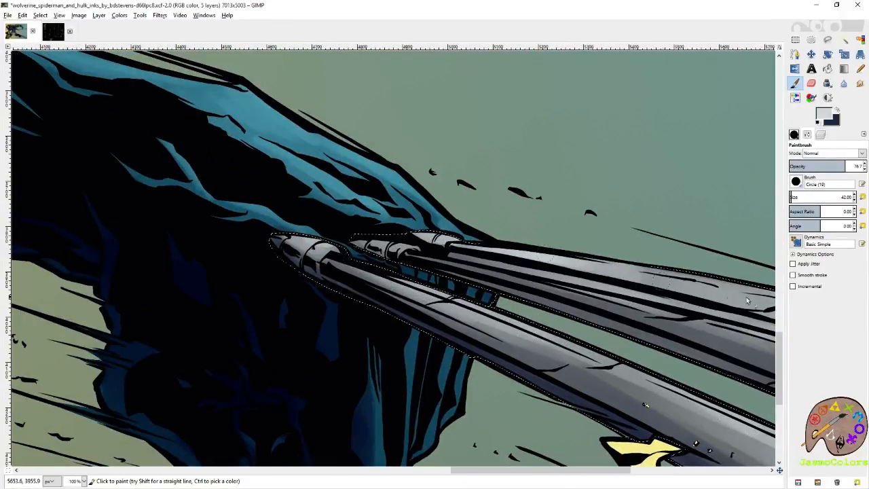
- Strengthen the light-gray highlights along the uppermost claw, from its base past the yellow shard
left_click_drag(735, 297, 470, 238)
left_click_drag(343, 202, 571, 249)
left_click_drag(702, 289, 525, 246)
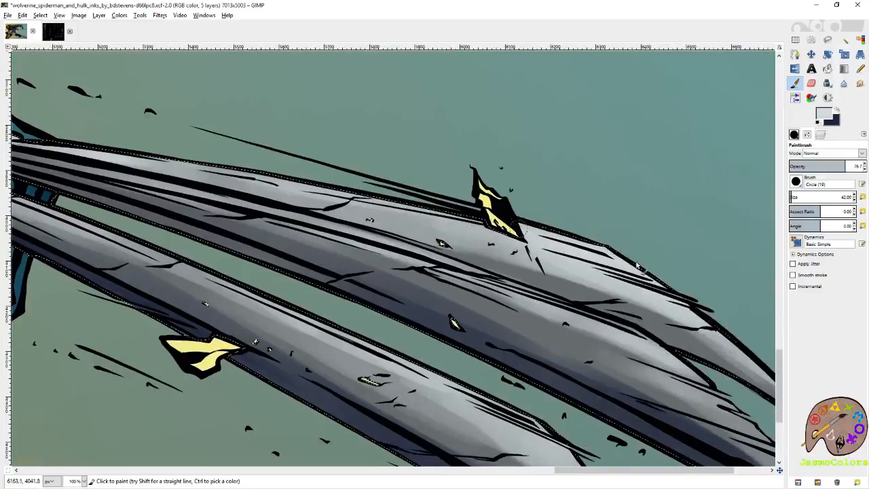
left_click_drag(687, 300, 509, 231)
left_click_drag(218, 215, 523, 291)
left_click_drag(198, 166, 521, 228)
- Clear the selection around the claws and save the image
key("shift+o")
scroll(557, 184, "down", 5, "ctrl")
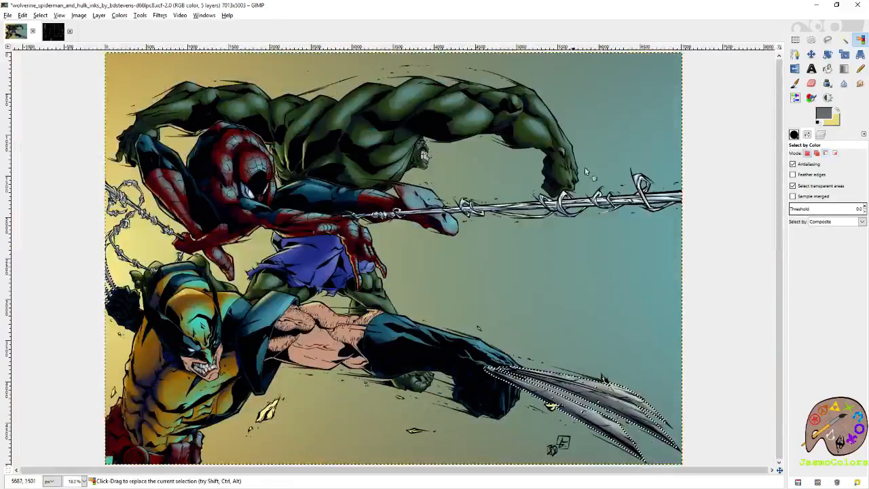
key("r")
left_click(729, 92)
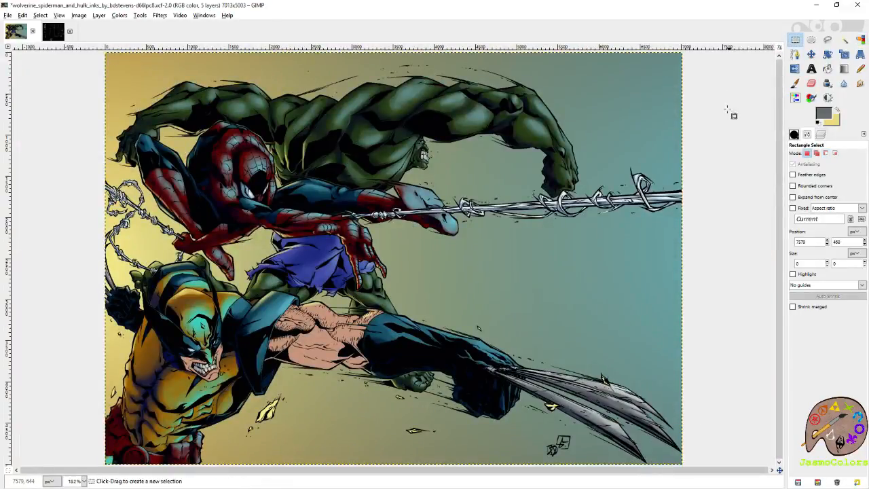
scroll(675, 184, "down", 1, "ctrl")
key("ctrl+s")
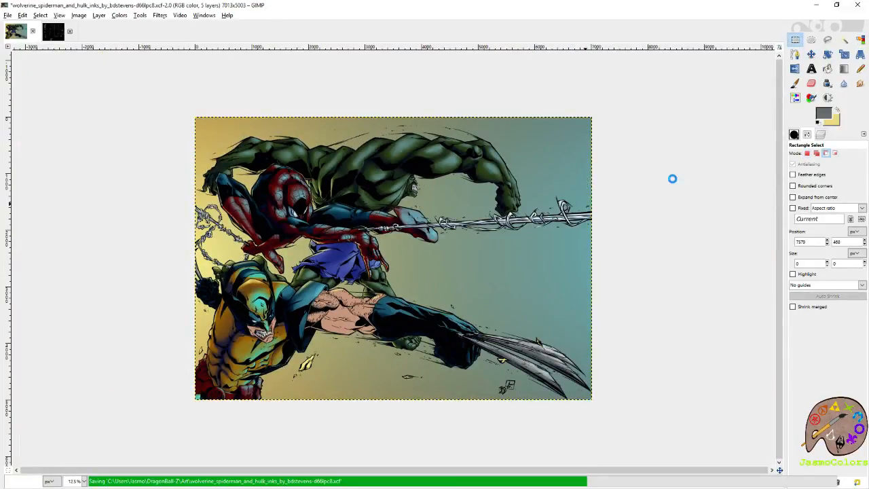
- Select Wolverine's bare skin areas by color on the flats layer
left_click(821, 135)
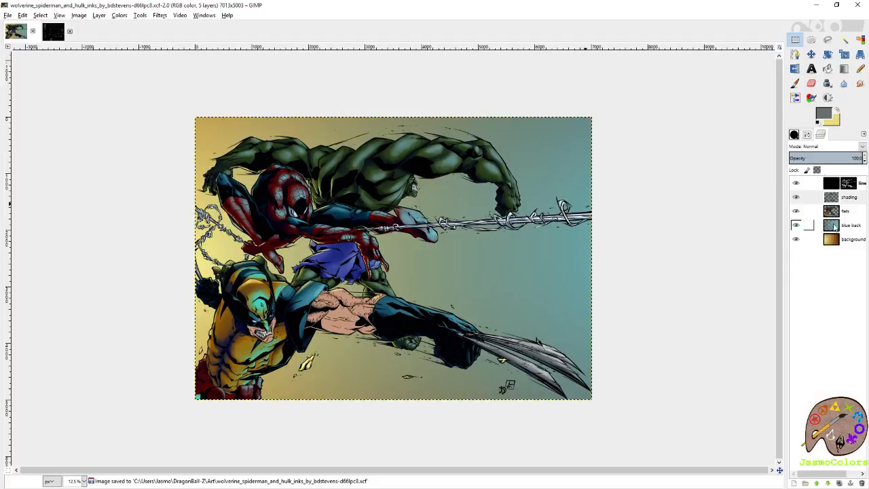
left_click(861, 41)
left_click(344, 322)
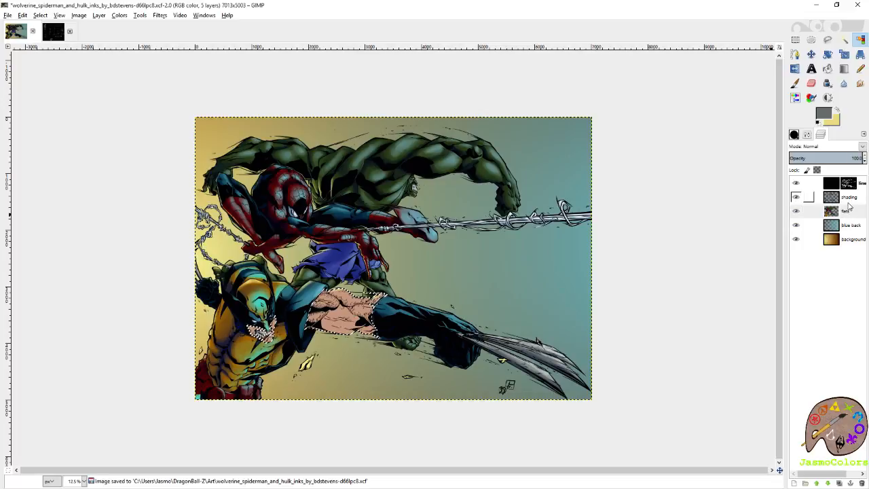
scroll(343, 322, "up", 2)
scroll(328, 296, "up", 2)
- Sample Wolverine's flat skin tone from the torso and make the shading layer active
key("p")
left_click_drag(521, 343, 563, 241)
left_click(409, 248, "ctrl")
key("shift+e")
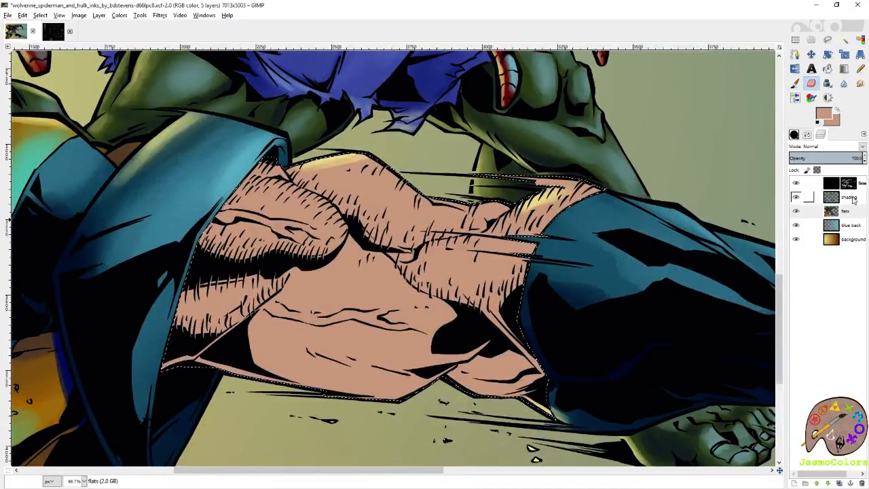
left_click(846, 197)
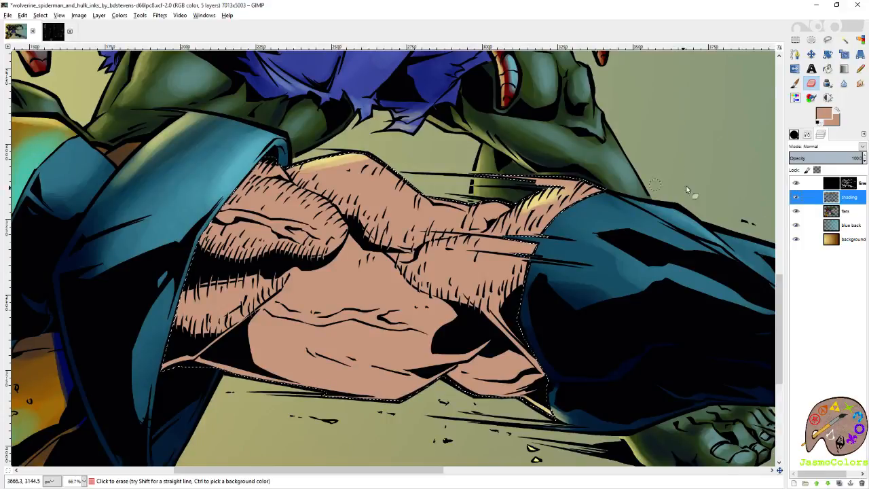
- Set a dark blue shading color and a very pale cyan highlight color as the two paint colors
left_click(826, 115)
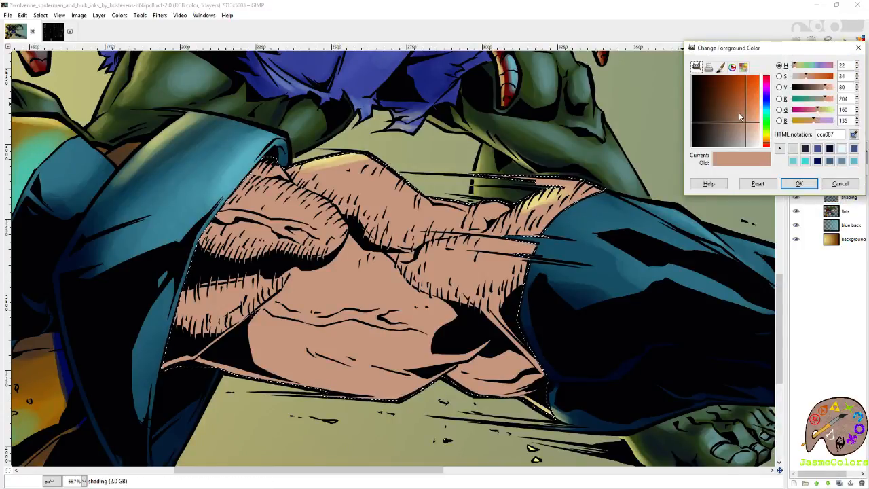
mouse_move(741, 115)
left_mouse_down()
mouse_move(733, 108)
mouse_move(751, 119)
left_mouse_up()
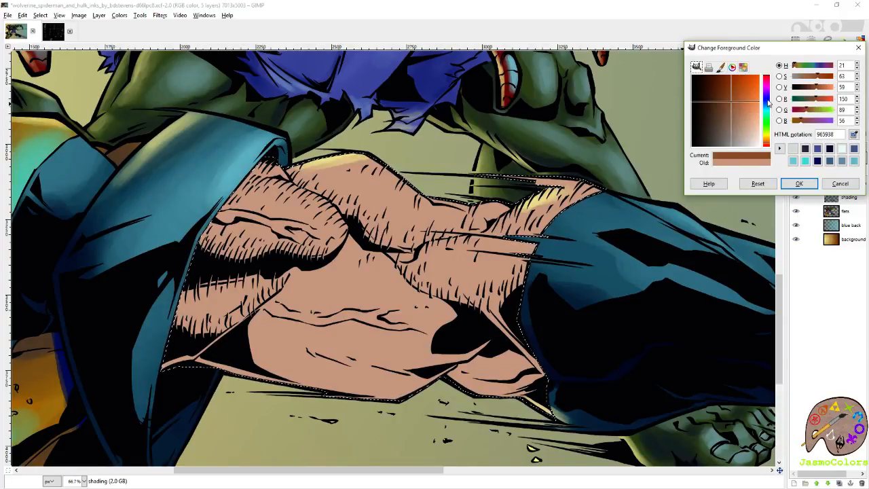
left_click(769, 103)
left_click(795, 184)
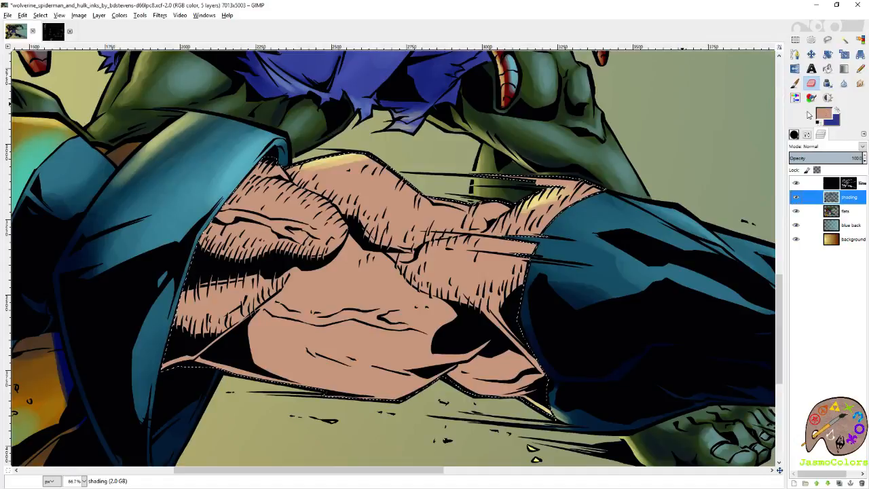
left_click(820, 114)
left_click_drag(751, 127, 764, 144)
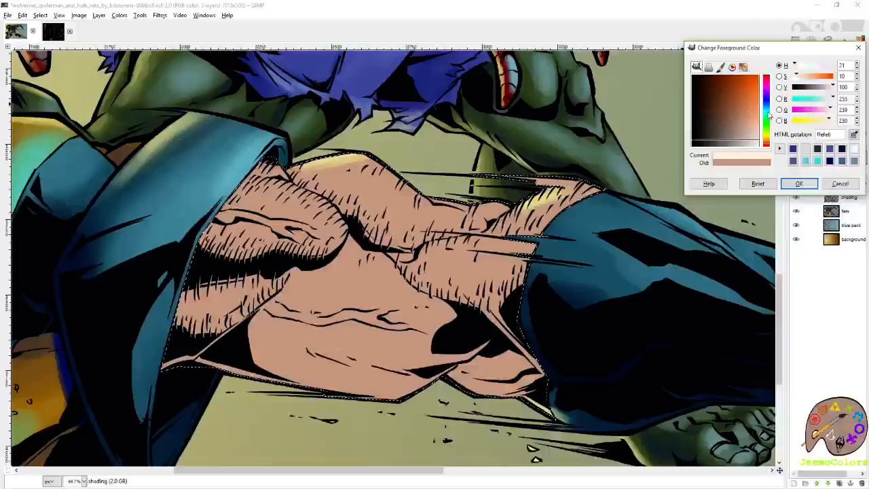
key("Return")
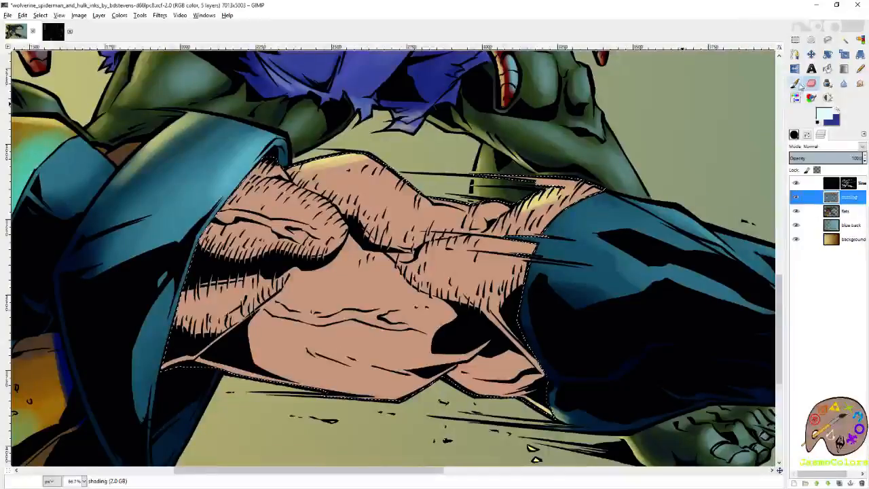
- Paint dark blue shading with the Paintbrush beside the central abdominal crease, then at size 64 along the torso's lower edge
left_click(796, 83)
key("x")
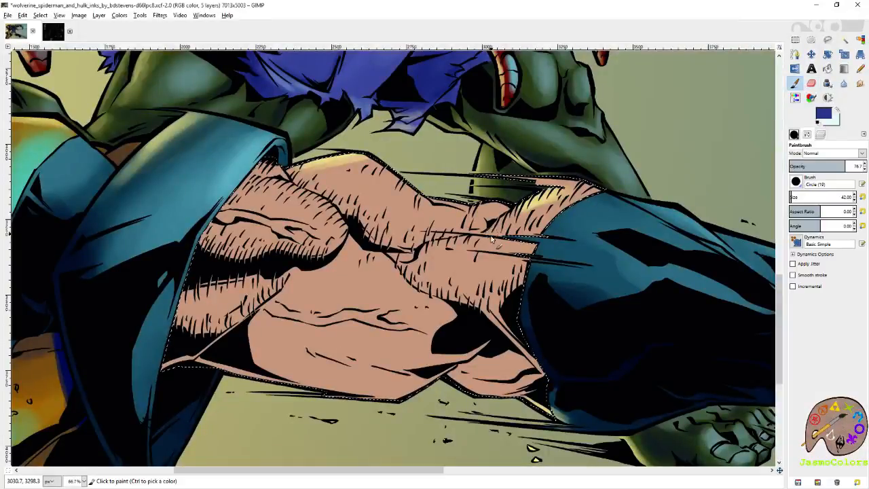
left_click_drag(482, 304, 402, 262)
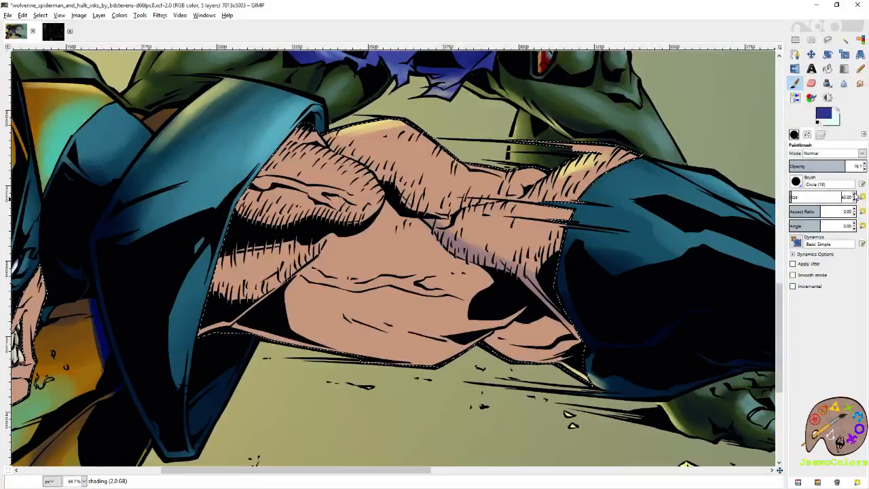
left_click(855, 196)
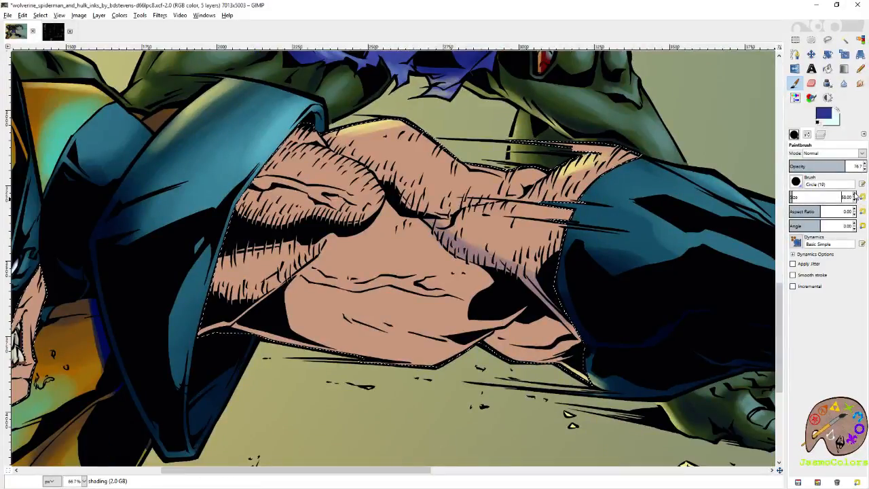
left_click(855, 195)
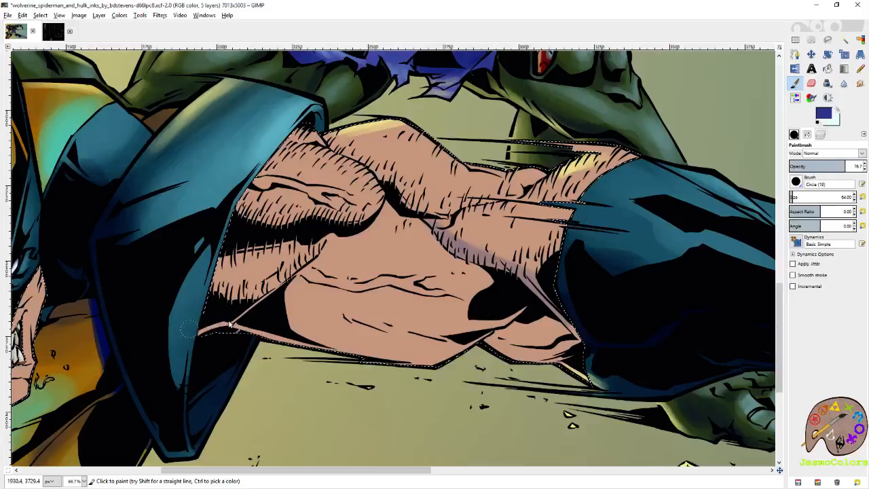
mouse_move(231, 325)
left_mouse_down()
mouse_move(215, 340)
mouse_move(299, 334)
mouse_move(260, 323)
mouse_move(353, 345)
mouse_move(372, 338)
left_mouse_up()
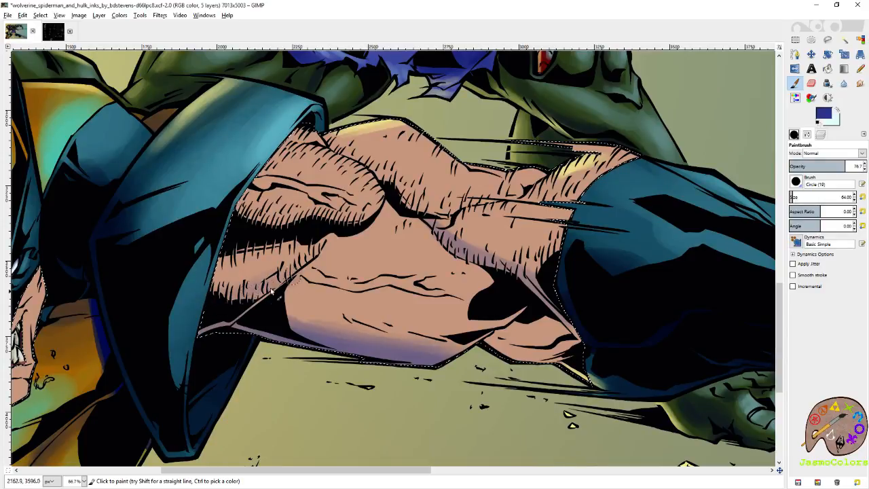
- Shade the underside of Wolverine's chest muscle, the skin near the hip and the abdominal crease with dark blue
left_click_drag(242, 202, 306, 221)
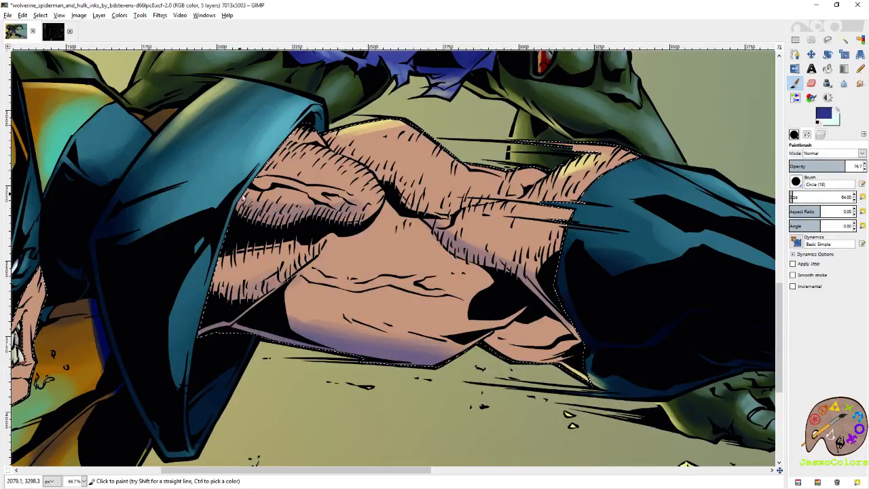
left_click_drag(423, 245, 283, 201)
mouse_move(353, 296)
left_mouse_down()
mouse_move(414, 317)
mouse_move(407, 308)
mouse_move(436, 328)
left_mouse_up()
left_click_drag(373, 251, 483, 303)
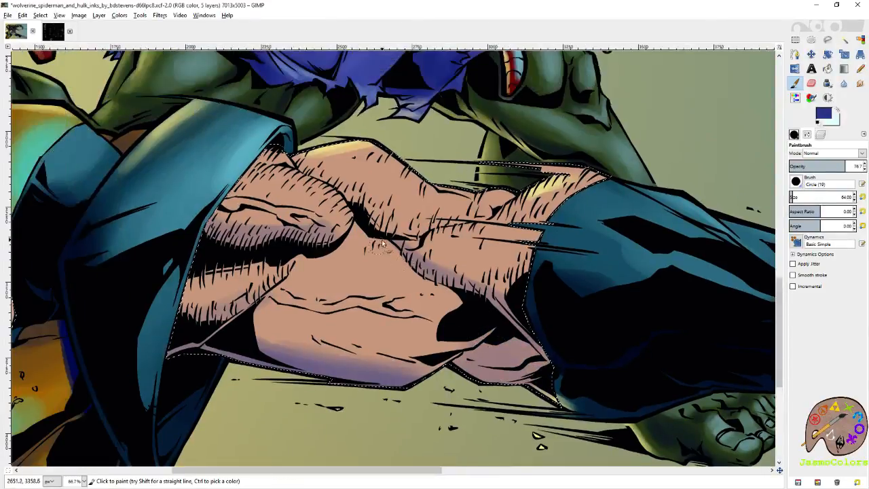
left_click_drag(275, 241, 207, 238)
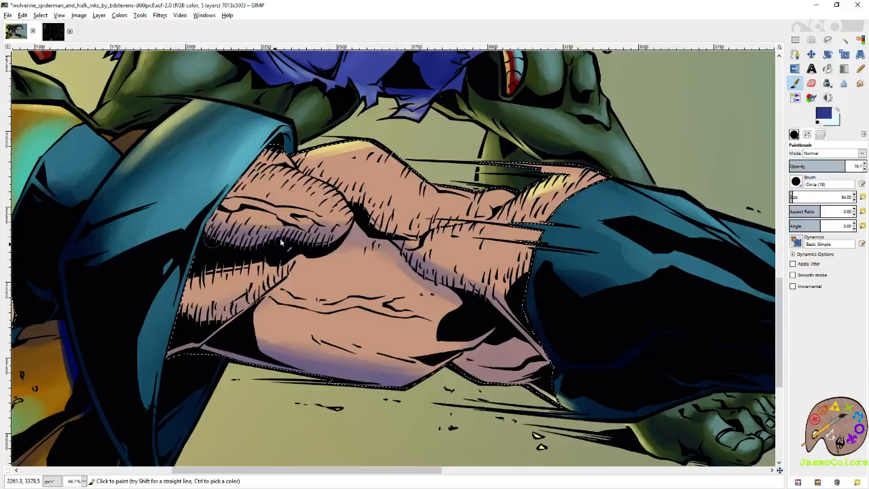
left_click_drag(472, 258, 385, 252)
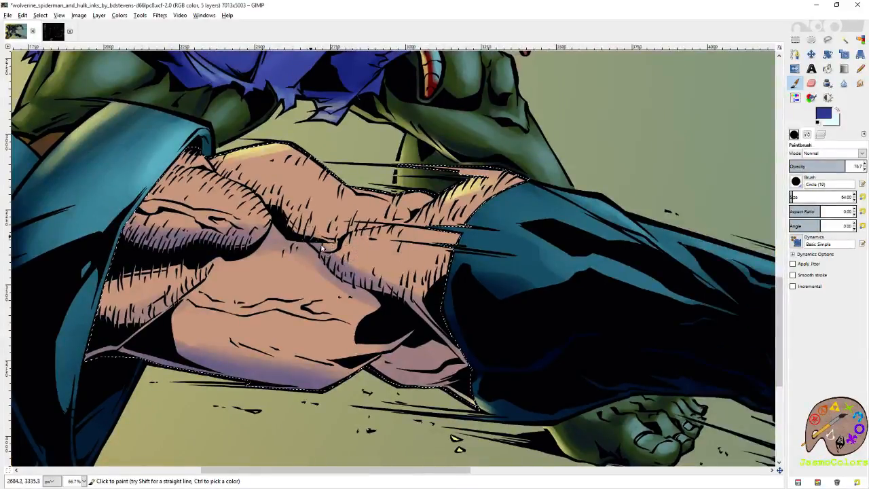
mouse_move(311, 238)
left_mouse_down()
mouse_move(378, 268)
mouse_move(354, 257)
mouse_move(435, 280)
mouse_move(484, 263)
left_mouse_up()
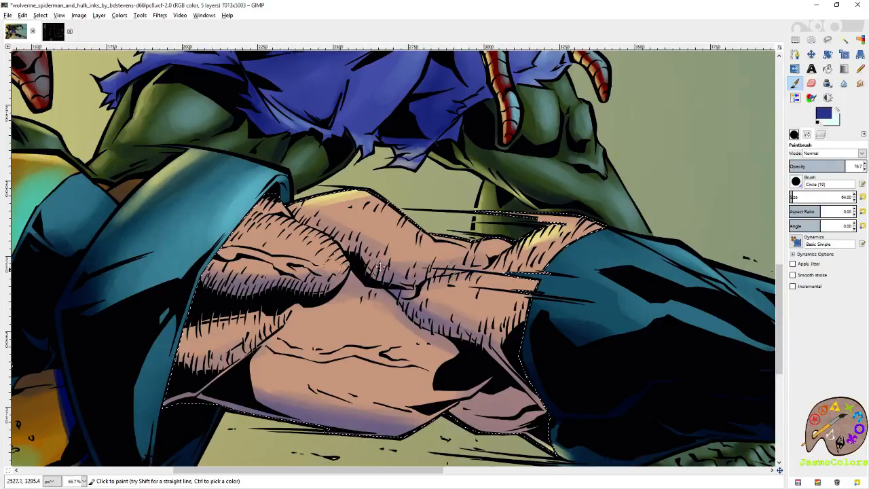
- Extend the dark blue shading over the muscle folds in the upper part of Wolverine's bare torso
left_click_drag(334, 270, 443, 235)
left_click_drag(332, 347, 458, 241)
mouse_move(68, 234)
left_mouse_down()
mouse_move(381, 250)
mouse_move(347, 245)
mouse_move(383, 270)
mouse_move(395, 299)
mouse_move(416, 312)
left_mouse_up()
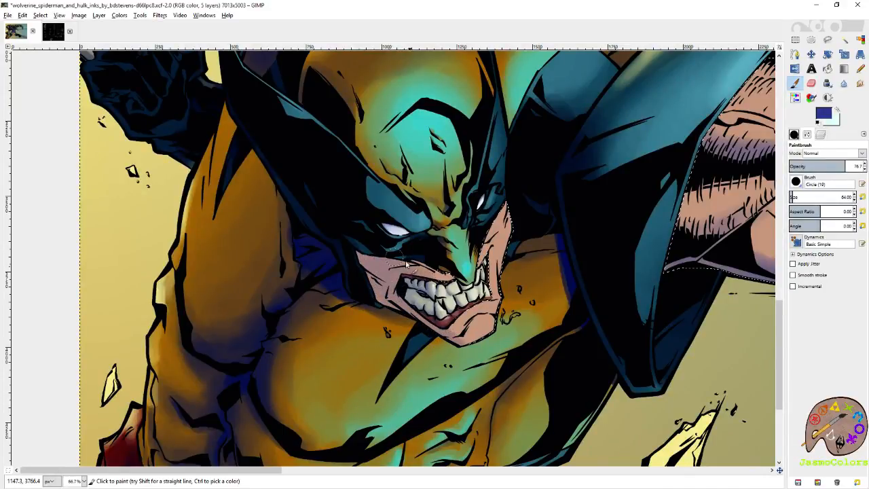
left_click_drag(720, 231, 196, 250)
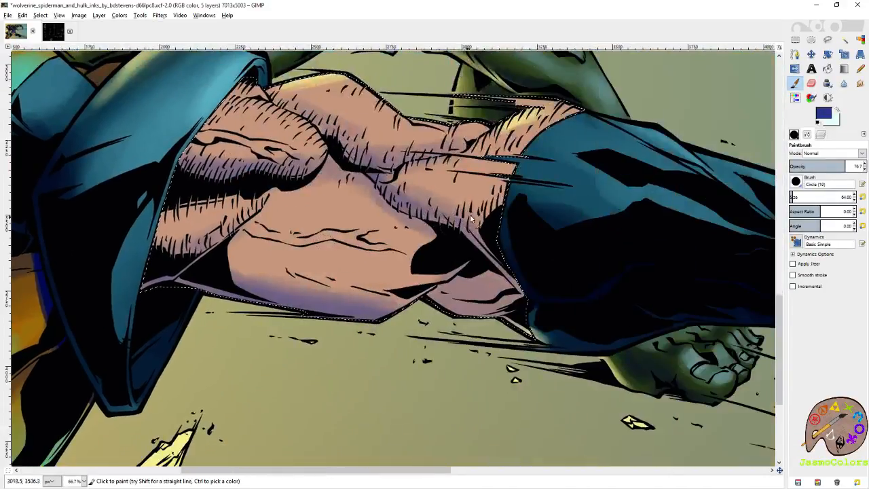
- Paint dark blue shading at brush size 64 on the bare forearm muscle beside the glove
left_click_drag(451, 194, 432, 244)
left_click_drag(452, 274, 463, 293)
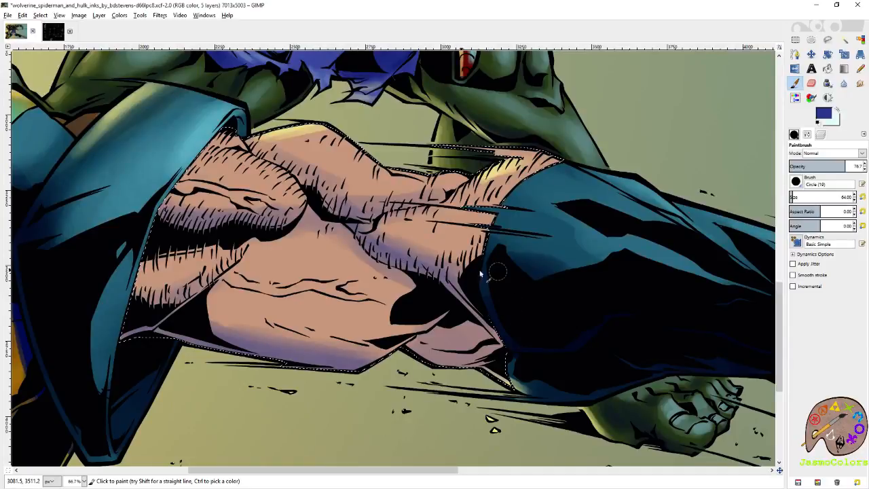
mouse_move(508, 330)
left_mouse_down()
mouse_move(564, 250)
mouse_move(633, 277)
left_mouse_up()
left_click(862, 197)
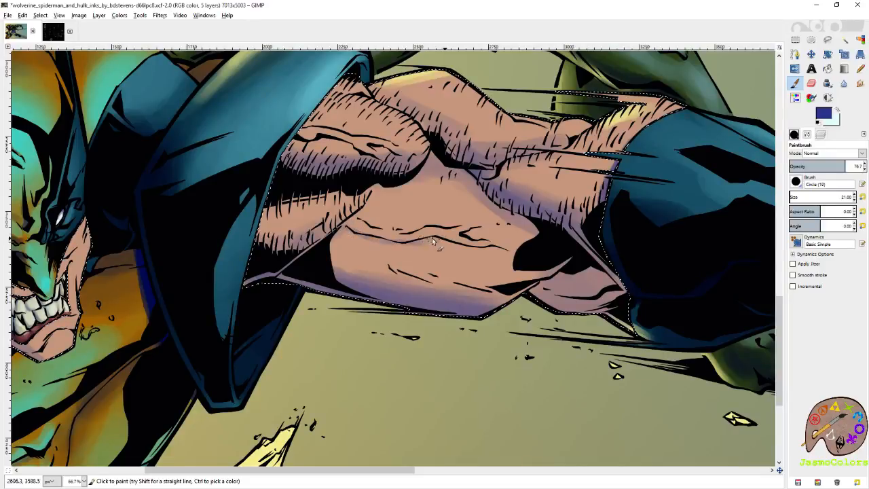
- Enlarge the brush to about 137 and broaden the dark blue shading below the long crease and over the neighboring muscle folds
left_click(797, 196)
left_click_drag(344, 251, 516, 273)
scroll(278, 222, "up", 3)
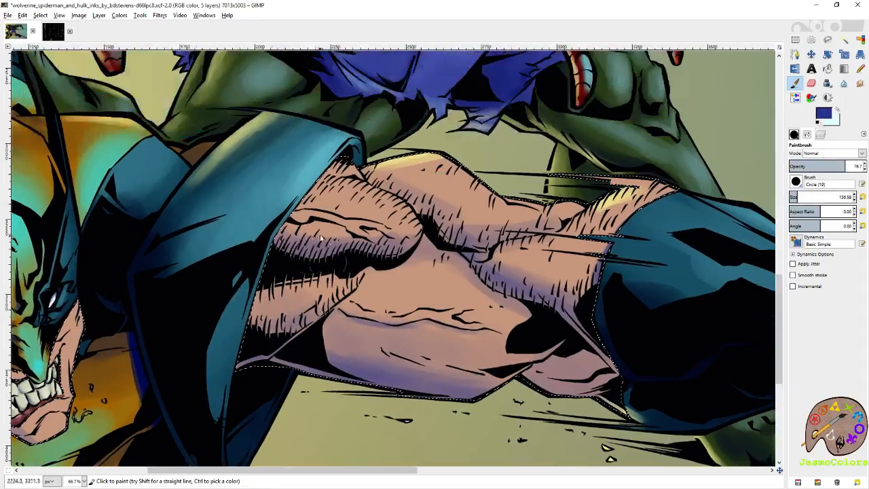
left_click_drag(422, 228, 308, 244)
mouse_move(297, 202)
left_mouse_down()
mouse_move(372, 260)
mouse_move(459, 305)
left_mouse_up()
- Paint pale cyan highlights at brush size about 87 on the upper muscles and above the long crease of the bare arm
key("x")
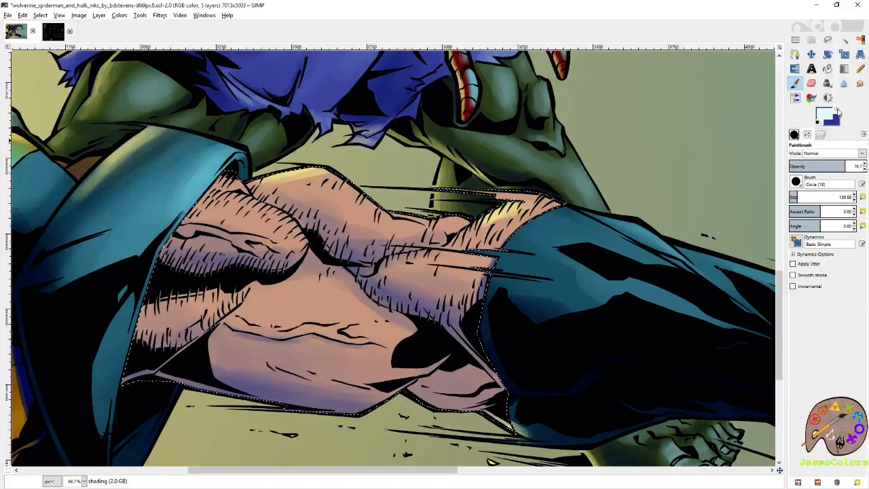
left_click_drag(576, 213, 554, 223)
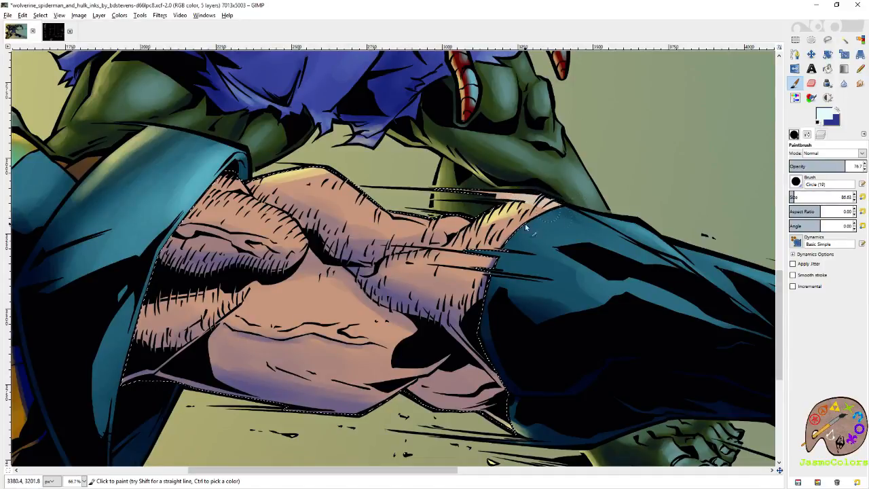
mouse_move(365, 205)
left_mouse_down()
mouse_move(325, 193)
mouse_move(426, 243)
mouse_move(431, 277)
mouse_move(357, 260)
left_mouse_up()
mouse_move(441, 326)
left_mouse_down()
mouse_move(366, 233)
mouse_move(385, 258)
mouse_move(338, 247)
left_mouse_up()
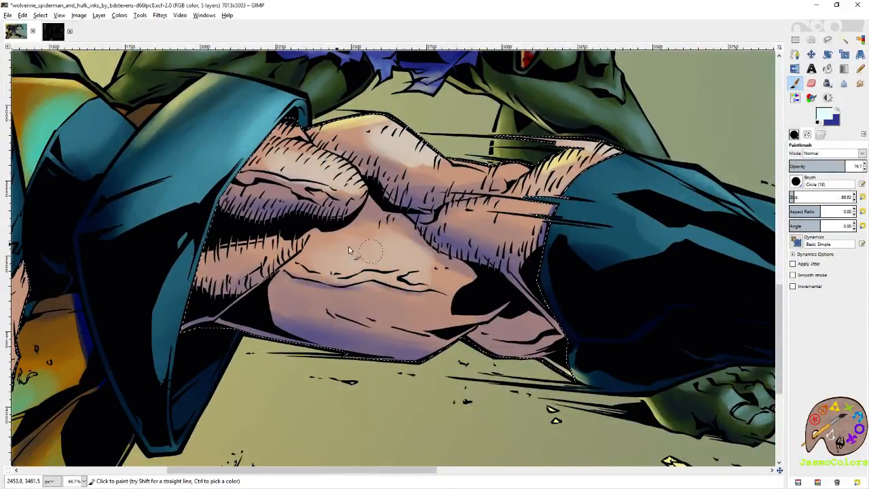
left_click_drag(425, 274, 349, 256)
left_click_drag(411, 270, 403, 260)
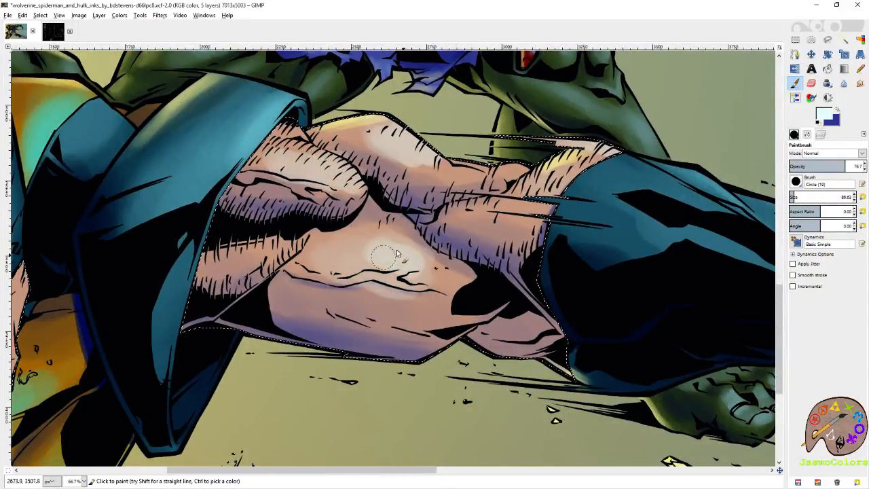
- Brighten the pale cyan highlights on the muscle beside the glove, the upper muscle bulges and the area above the long crease
mouse_move(506, 218)
left_mouse_down()
mouse_move(516, 216)
mouse_move(490, 217)
left_mouse_up()
mouse_move(412, 139)
left_mouse_down()
mouse_move(469, 170)
mouse_move(523, 167)
mouse_move(428, 151)
mouse_move(430, 197)
left_mouse_up()
scroll(408, 241, "up", 2)
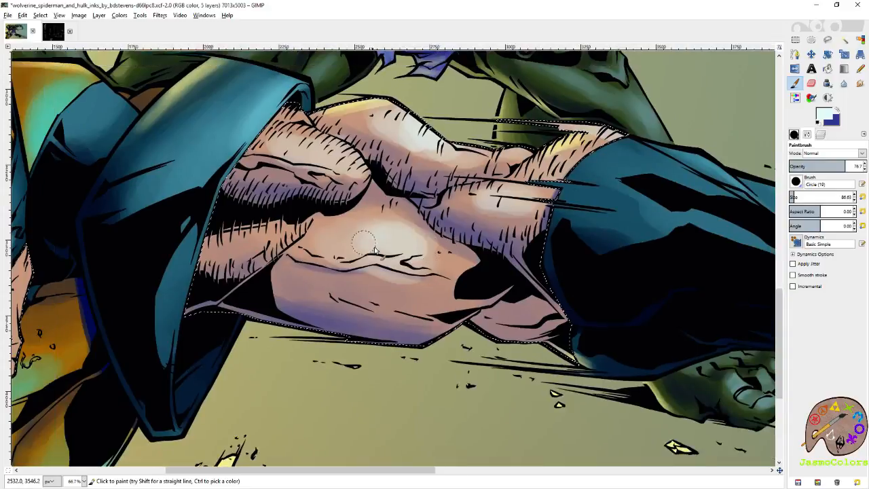
scroll(408, 241, "left", 5)
mouse_move(424, 253)
left_mouse_down()
mouse_move(416, 258)
mouse_move(421, 251)
left_mouse_up()
mouse_move(481, 189)
left_mouse_down()
mouse_move(438, 170)
mouse_move(448, 164)
mouse_move(470, 175)
left_mouse_up()
left_click_drag(472, 191, 349, 238)
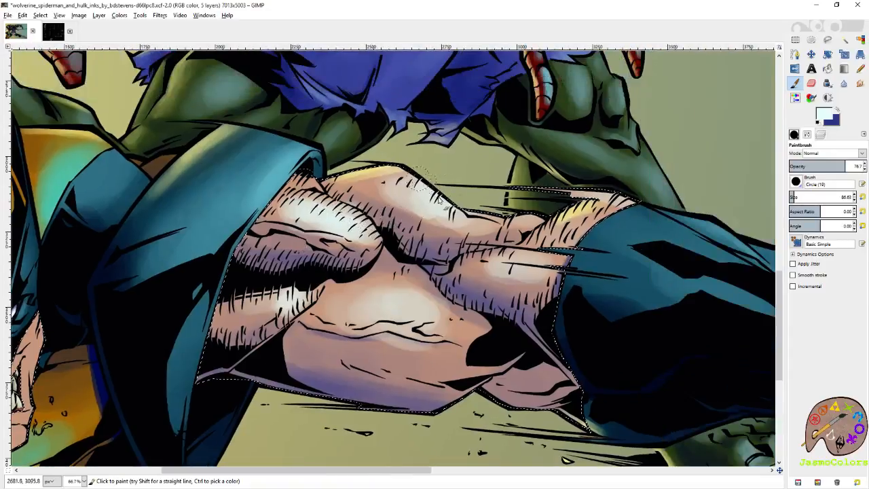
left_click_drag(581, 202, 450, 185)
mouse_move(451, 233)
left_mouse_down()
mouse_move(547, 179)
mouse_move(476, 212)
mouse_move(497, 201)
mouse_move(462, 196)
left_mouse_up()
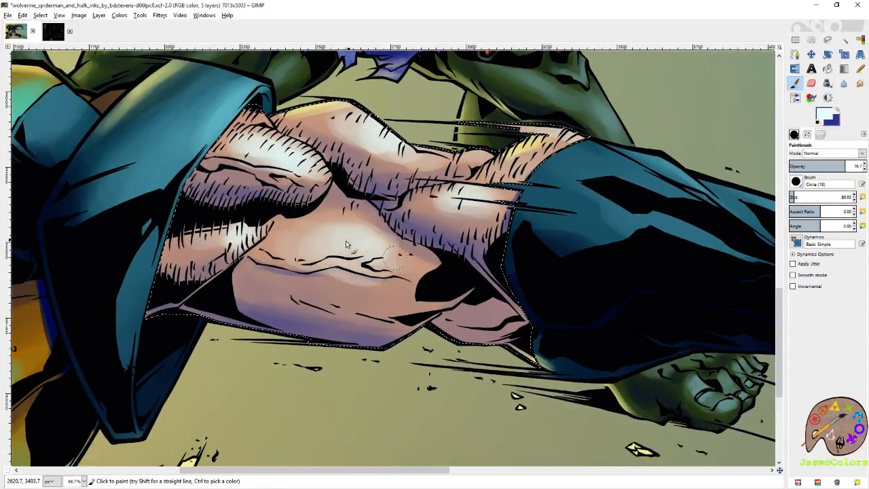
- Shade along the underside of the long wavy crease with dark blue, using the Paintbrush at size 21
key("shift+o")
key("ctrl+shift+j")
key("grave")
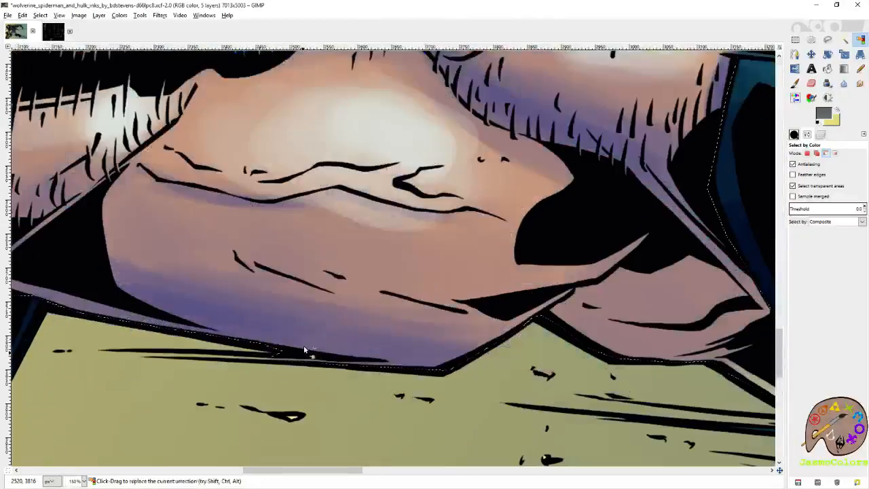
key("p")
left_click(863, 197)
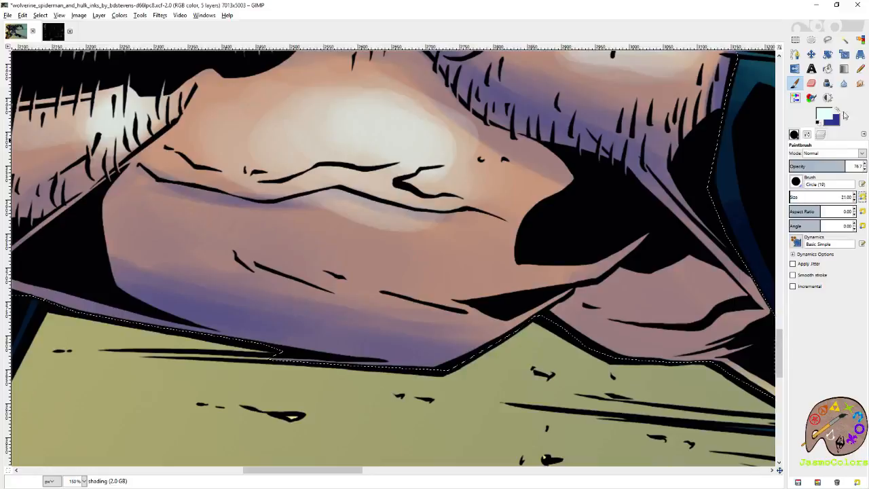
left_click(837, 110)
mouse_move(296, 207)
left_mouse_down()
mouse_move(333, 199)
mouse_move(317, 195)
mouse_move(374, 205)
left_mouse_up()
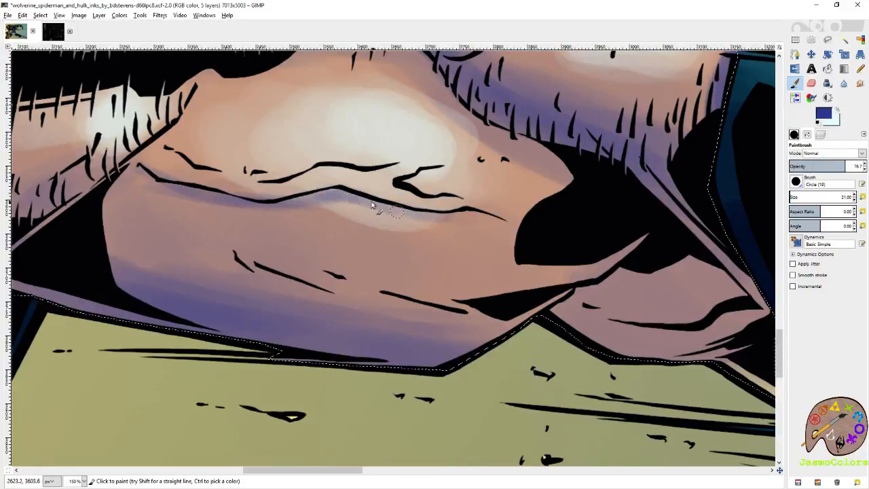
mouse_move(434, 217)
left_mouse_down()
mouse_move(349, 197)
mouse_move(438, 212)
mouse_move(347, 191)
mouse_move(265, 199)
mouse_move(187, 184)
left_mouse_up()
- Add fine dark blue shading beneath the vein lines on the oval muscle beside the sleeve
scroll(410, 213, "up", 10)
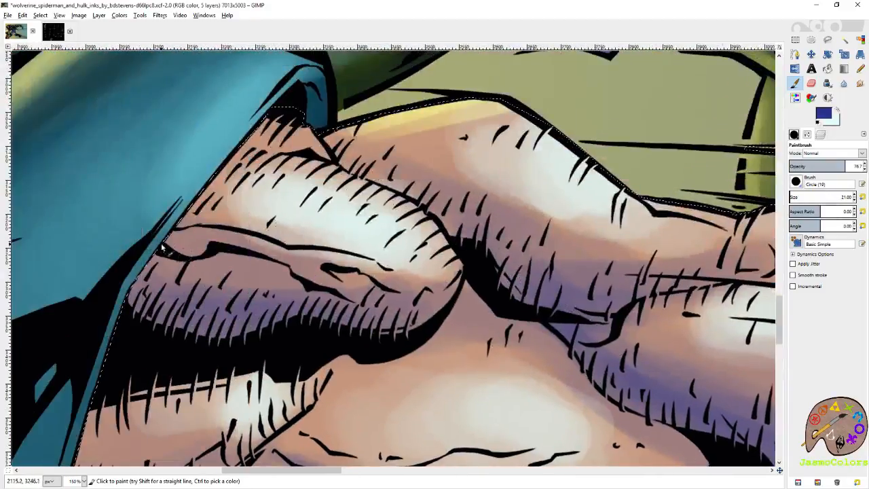
mouse_move(162, 248)
left_mouse_down()
mouse_move(224, 246)
mouse_move(273, 255)
mouse_move(337, 290)
mouse_move(214, 247)
mouse_move(175, 262)
mouse_move(224, 256)
mouse_move(166, 251)
mouse_move(270, 257)
left_mouse_up()
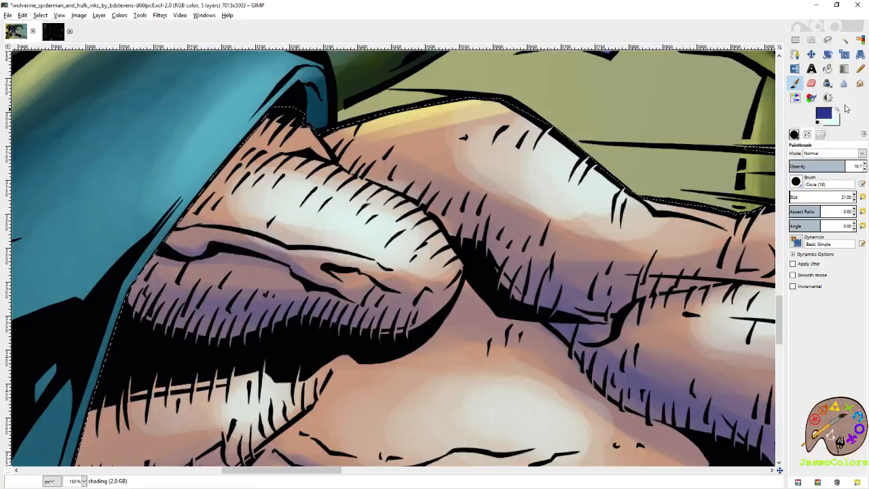
left_click(837, 109)
mouse_move(199, 230)
left_mouse_down()
mouse_move(395, 281)
mouse_move(403, 294)
left_mouse_up()
key("x")
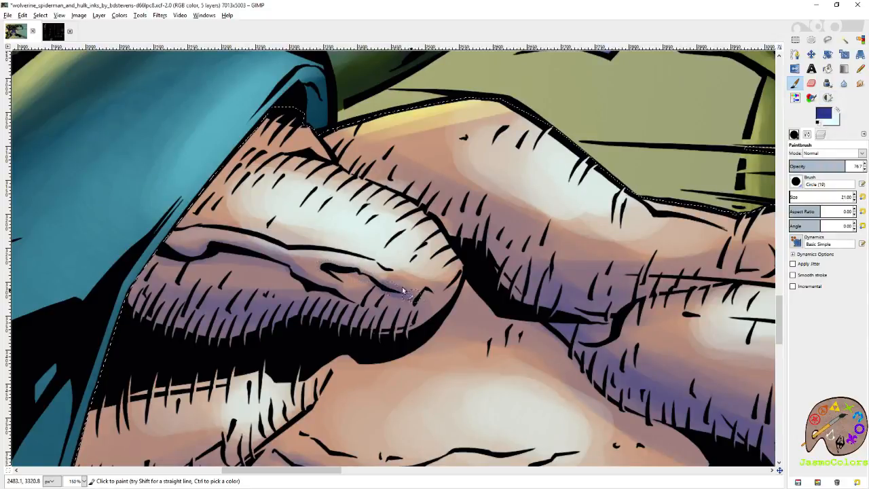
left_click_drag(580, 288, 425, 272)
- Deepen the dark blue shading along the hairy lower edge of the forearm muscle and the narrow skin strip beside the glove
left_click_drag(278, 204, 380, 292)
mouse_move(462, 357)
left_mouse_down()
mouse_move(316, 258)
mouse_move(382, 309)
mouse_move(347, 296)
mouse_move(390, 317)
left_mouse_up()
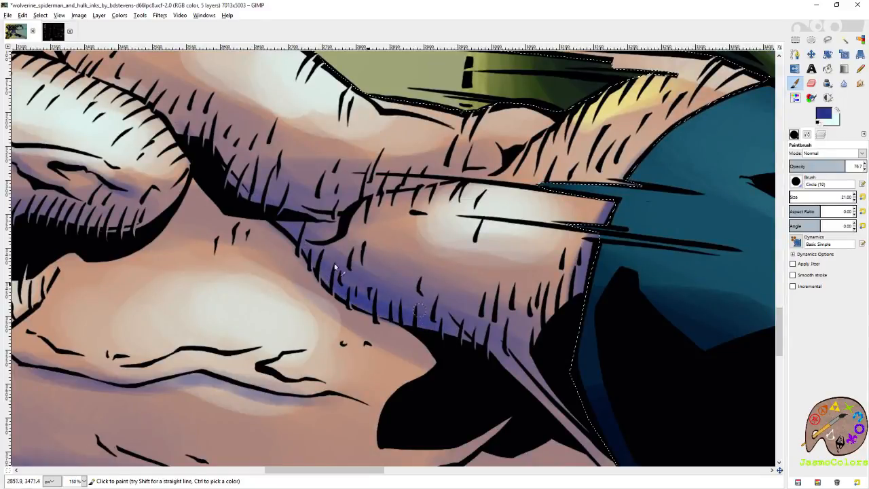
mouse_move(502, 343)
left_mouse_down()
mouse_move(435, 244)
mouse_move(537, 358)
mouse_move(490, 251)
left_mouse_up()
left_click_drag(439, 192, 507, 256)
left_click_drag(297, 294, 401, 230)
mouse_move(228, 316)
left_mouse_down()
mouse_move(203, 329)
mouse_move(225, 333)
left_mouse_up()
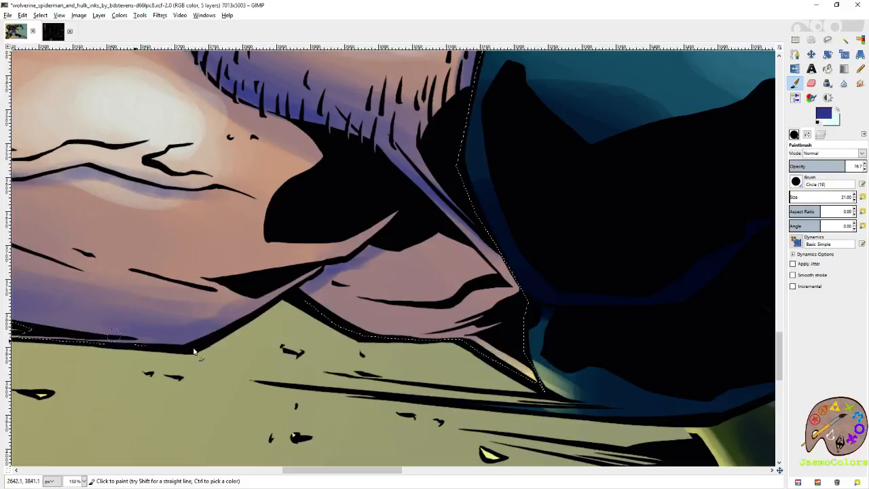
- Shade the edges of the small skin fold at the arm's underside near the glove with dark blue
mouse_move(313, 309)
left_mouse_down()
mouse_move(427, 332)
mouse_move(530, 328)
mouse_move(469, 332)
left_mouse_up()
left_click_drag(417, 341, 370, 313)
left_click_drag(488, 259, 465, 232)
left_click_drag(503, 279, 478, 291)
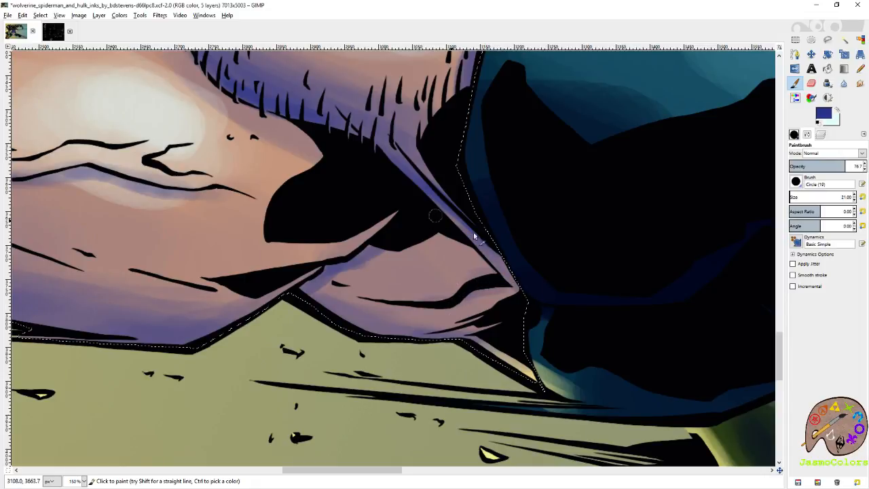
left_click_drag(436, 248, 596, 277)
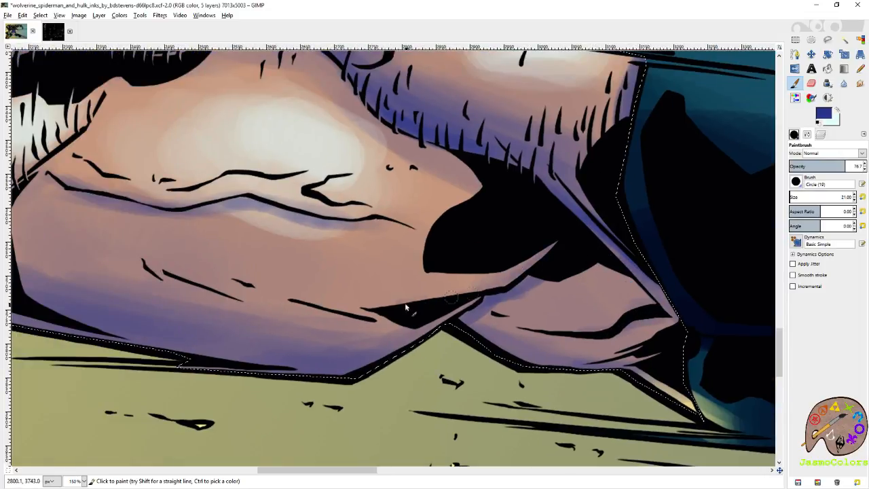
- Blend dark blue shading around the short crease lines on the lower part of the bare arm
left_click_drag(434, 301, 534, 342)
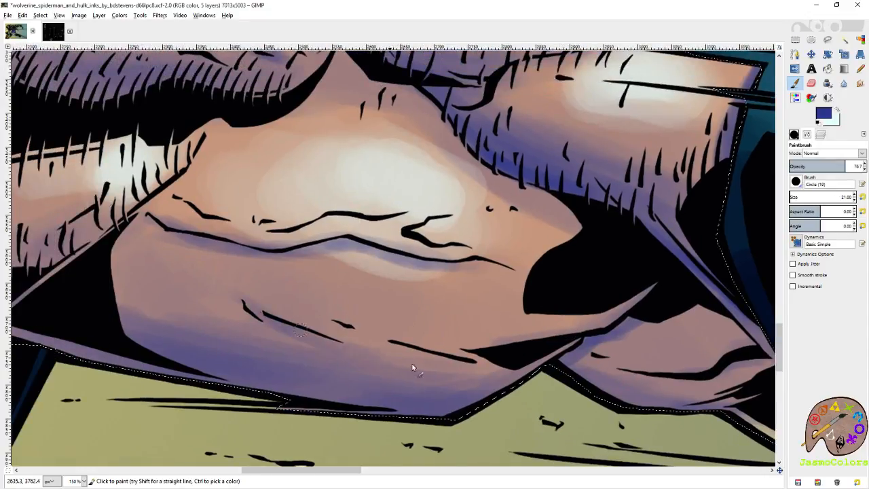
left_click_drag(292, 326, 383, 382)
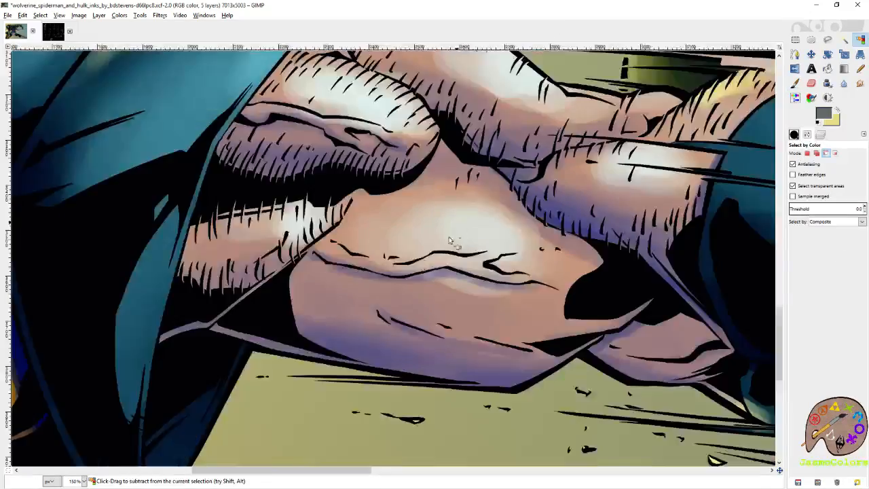
scroll(448, 240, "down", 8)
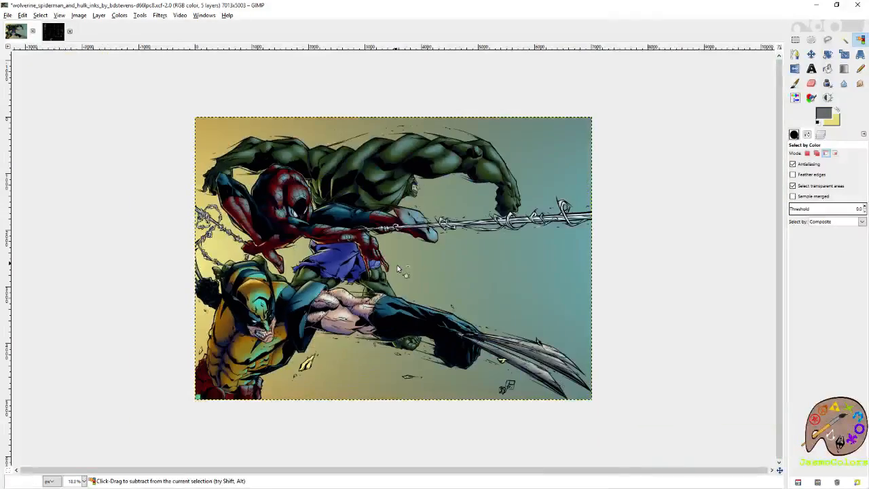
- Paint dark blue shading on Wolverine's face around the corner of the mouth and the lower jaw
scroll(258, 320, "up", 6)
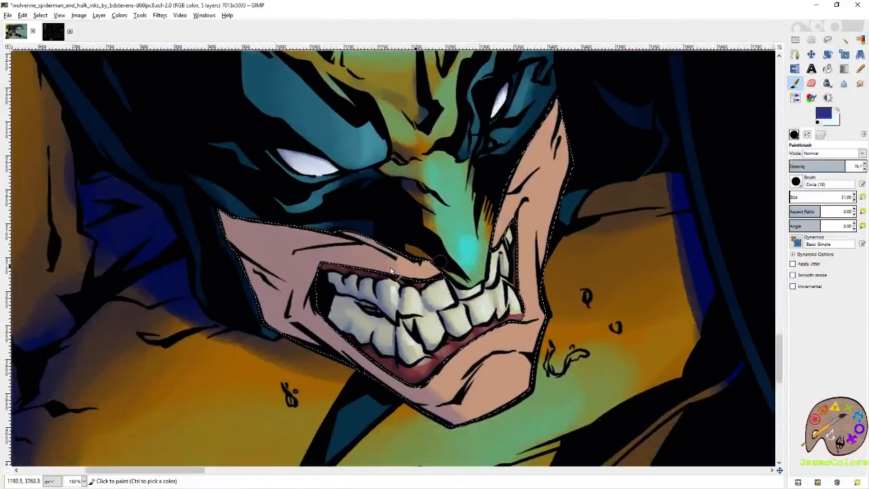
left_click_drag(323, 266, 313, 297)
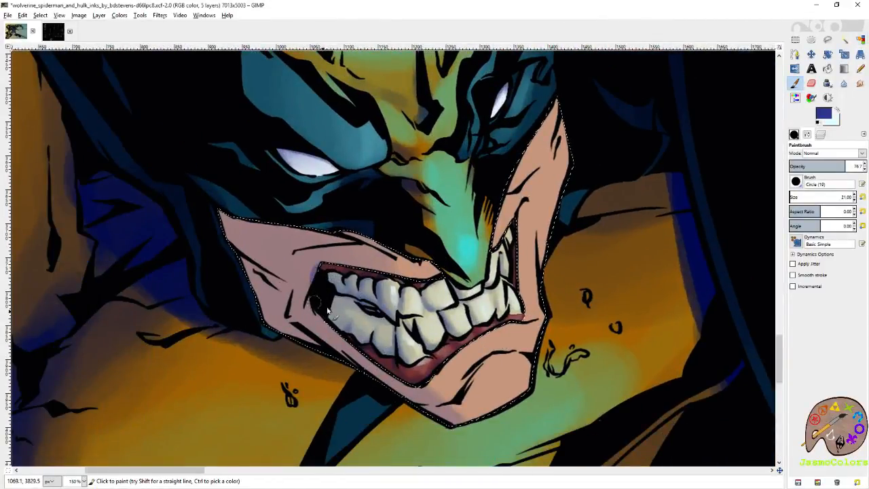
left_click_drag(430, 380, 460, 356)
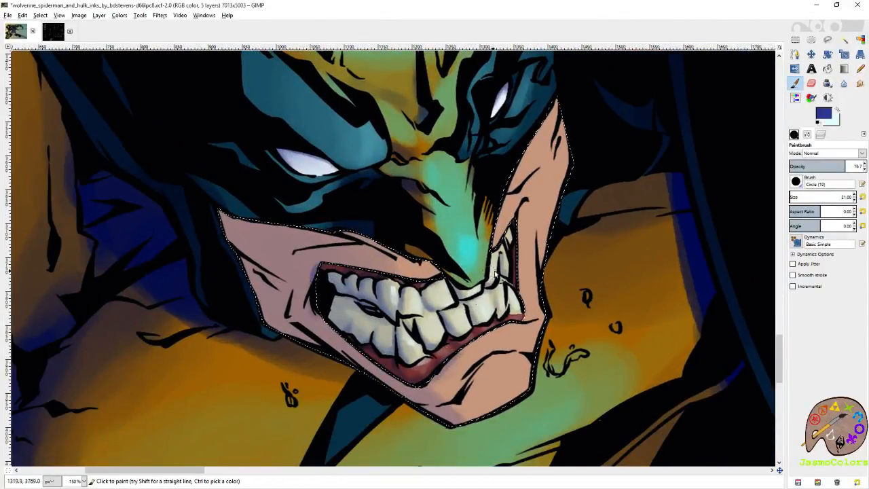
- Paint pale cyan highlights at brush size 21 on the narrow cheek beside the teeth and just below the mask
scroll(495, 273, "up", 2)
left_click(837, 110)
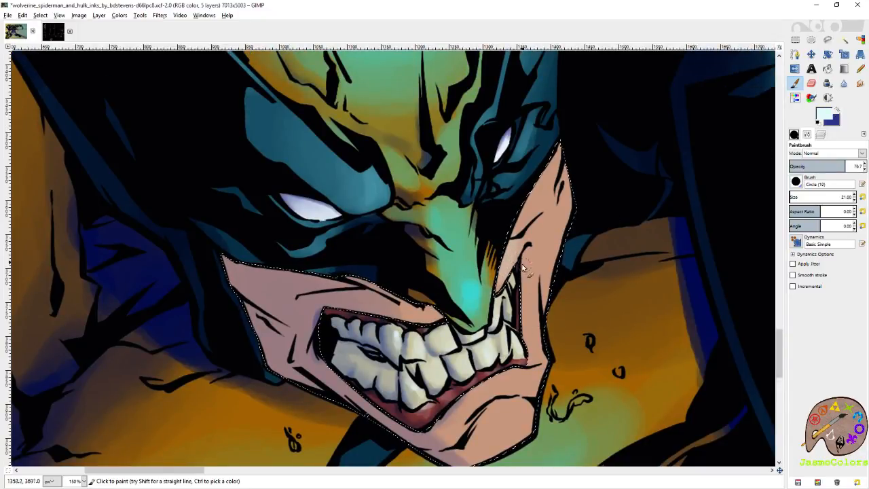
scroll(547, 307, "down", 3)
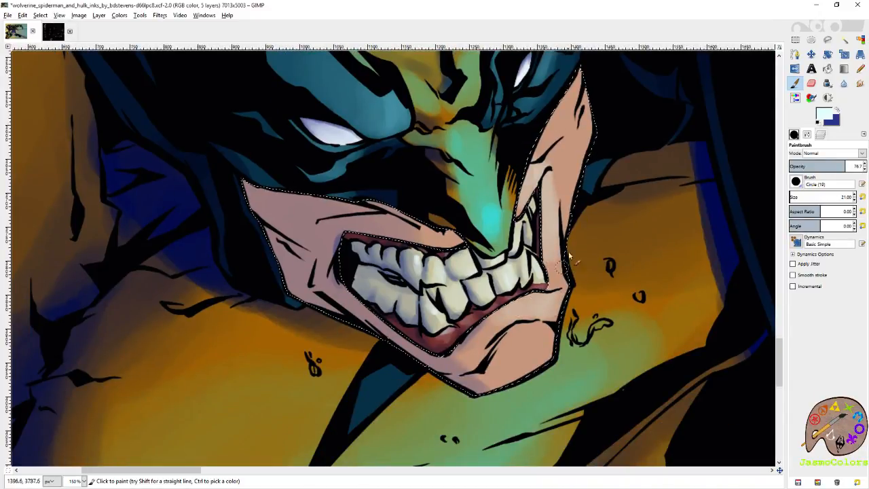
scroll(564, 266, "up", 3)
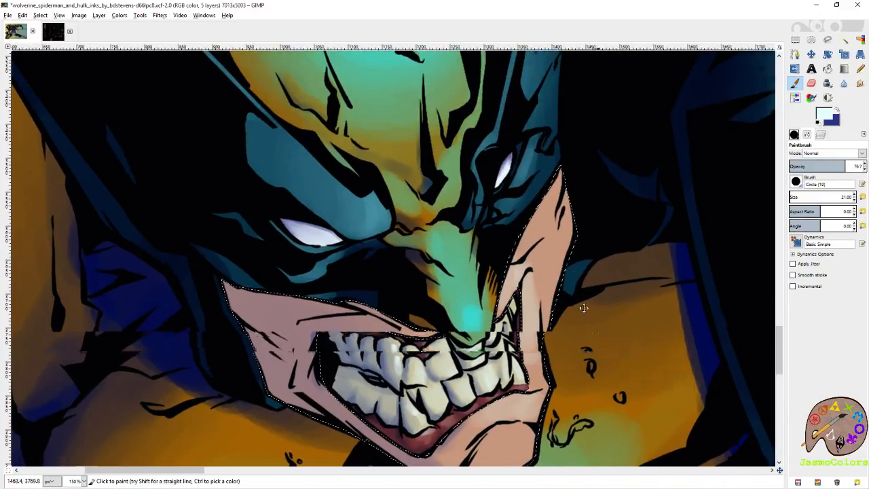
left_click_drag(597, 340, 542, 253)
left_click_drag(539, 180, 557, 238)
left_click_drag(500, 209, 520, 144)
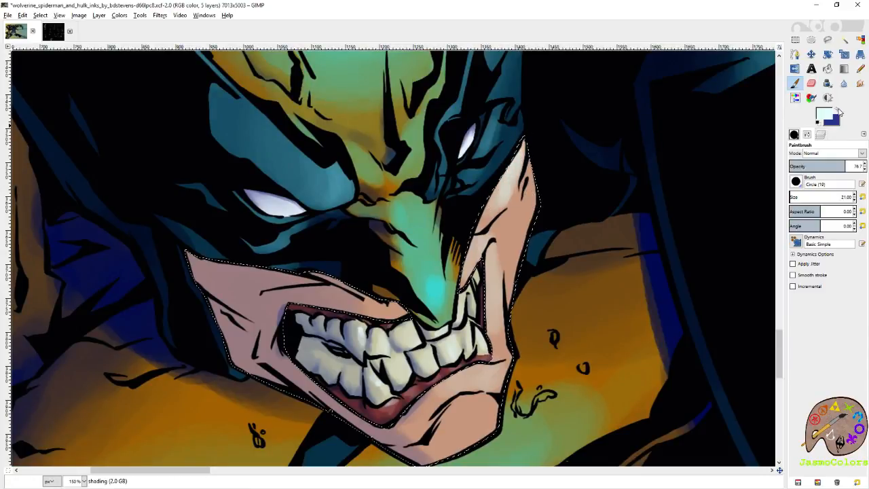
- Shade both cheeks, the skin under the mask edge, the jawline and the chin crease with dark blue
left_click(839, 110)
mouse_move(504, 261)
left_mouse_down()
mouse_move(500, 311)
mouse_move(582, 257)
left_mouse_up()
left_click_drag(337, 235, 332, 290)
mouse_move(310, 261)
left_mouse_down()
mouse_move(269, 216)
mouse_move(376, 219)
mouse_move(486, 260)
left_mouse_up()
left_click_drag(337, 312, 381, 341)
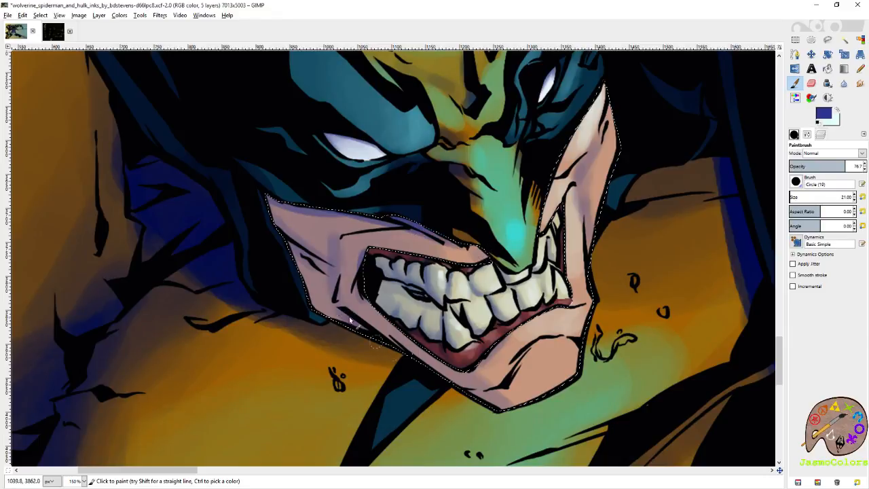
left_click_drag(450, 383, 519, 404)
left_click_drag(541, 344, 528, 359)
- Paint pale cyan highlights on Wolverine's chin, below the lower lip and on the cheek skin
left_click(838, 110)
mouse_move(579, 360)
left_mouse_down()
mouse_move(561, 346)
mouse_move(555, 385)
mouse_move(571, 388)
mouse_move(556, 349)
left_mouse_up()
mouse_move(556, 387)
left_mouse_down()
mouse_move(549, 357)
mouse_move(567, 354)
mouse_move(564, 347)
left_mouse_up()
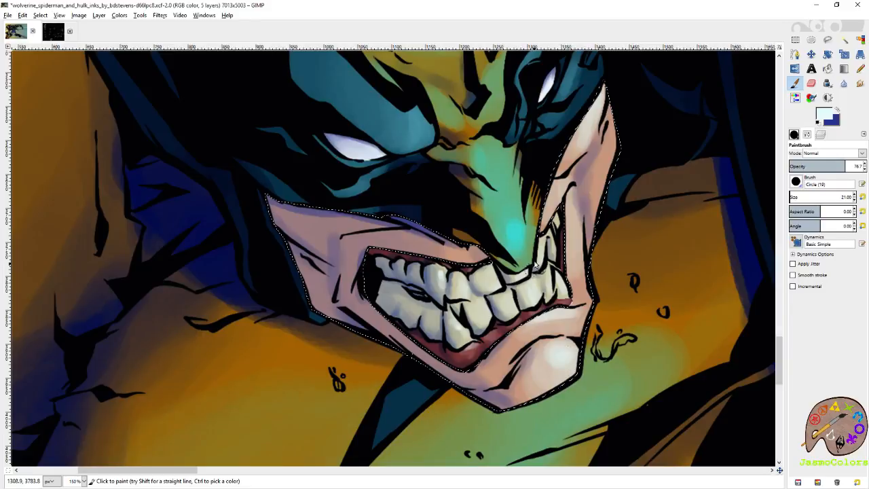
scroll(445, 272, "up", 1)
mouse_move(549, 201)
left_mouse_down()
mouse_move(593, 114)
mouse_move(605, 173)
mouse_move(592, 220)
mouse_move(596, 167)
mouse_move(591, 234)
left_mouse_up()
mouse_move(399, 356)
left_mouse_down()
mouse_move(390, 356)
mouse_move(416, 372)
left_mouse_up()
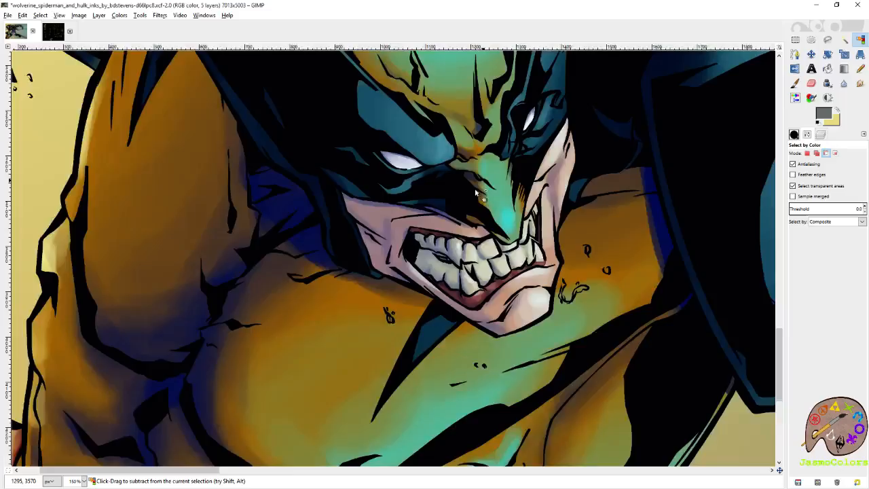
- Clear the selection around the skin areas and save the image
scroll(474, 216, "down", 4)
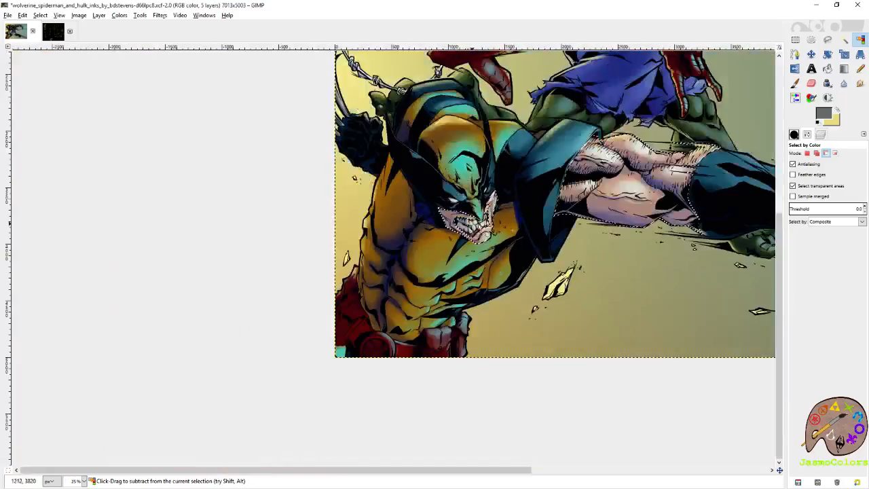
key("r")
left_click(264, 124)
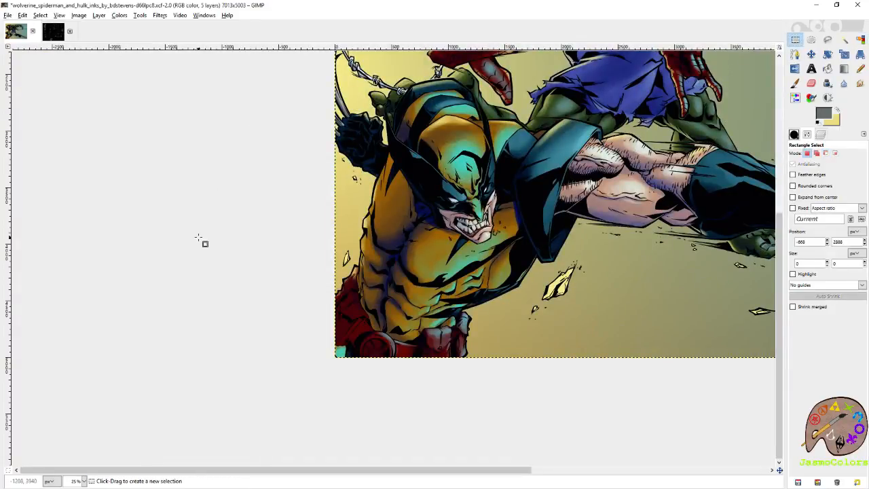
key("minus")
key("minus")
key("ctrl+s")
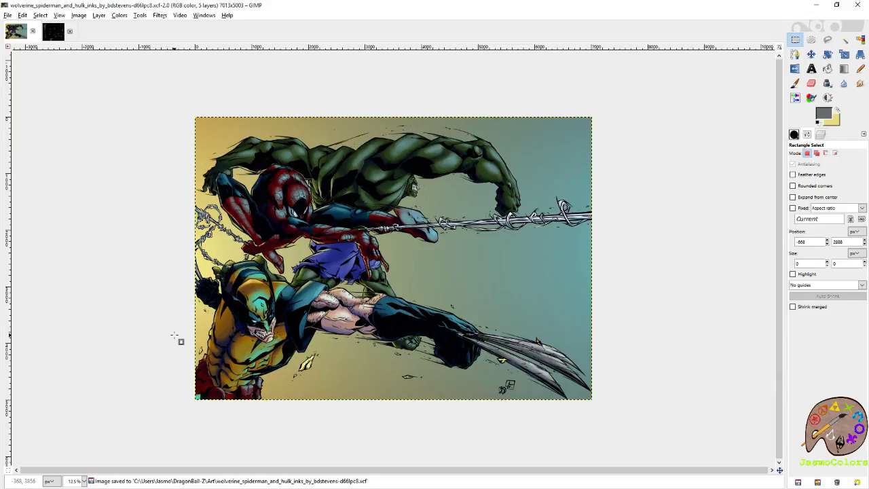
key("ctrl+s")
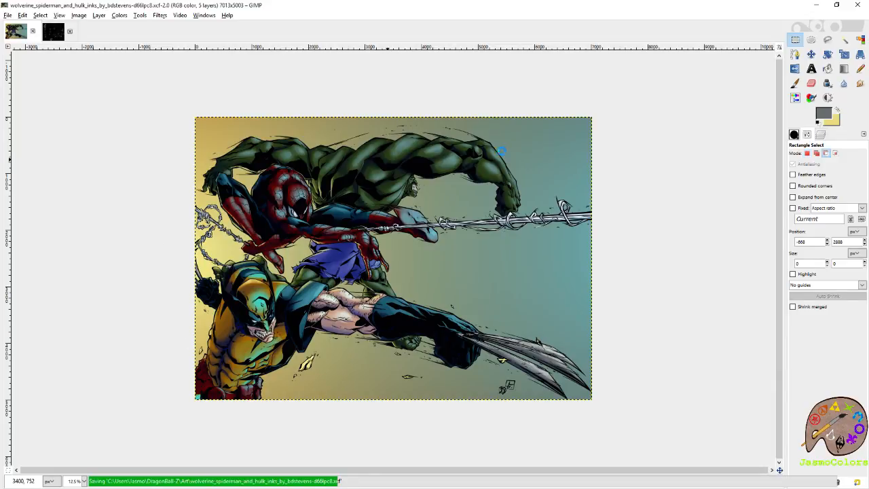